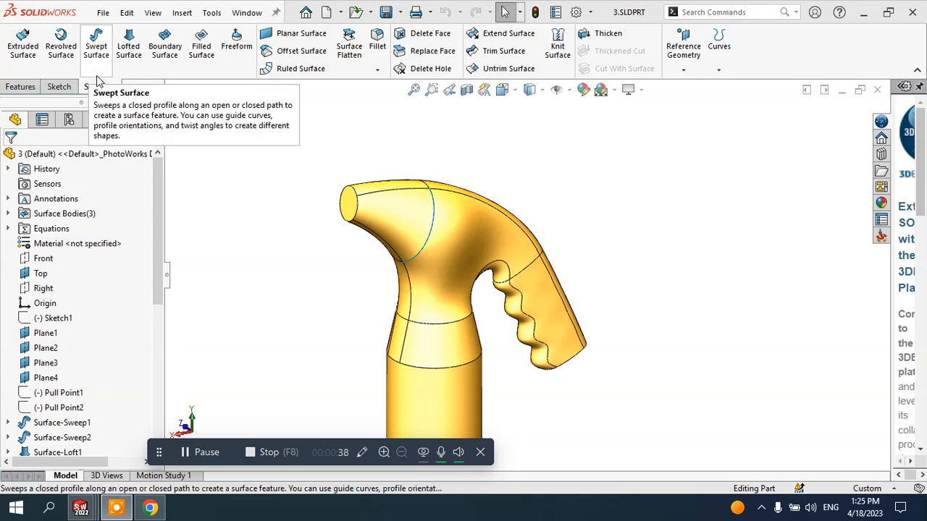
Review the commands available in the Sketch, Features and Surfaces command sets
{"action": "left_click", "coordinate": [61, 87]}
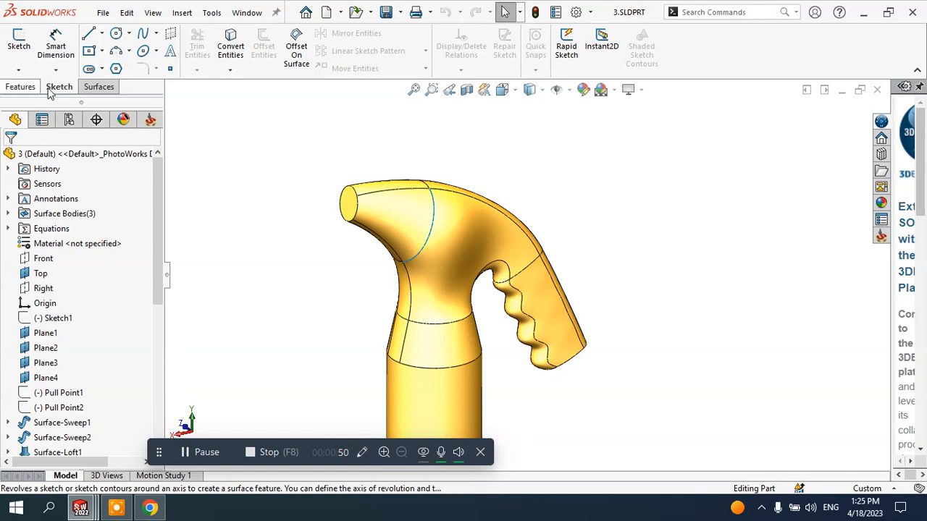
{"action": "left_click", "coordinate": [26, 89]}
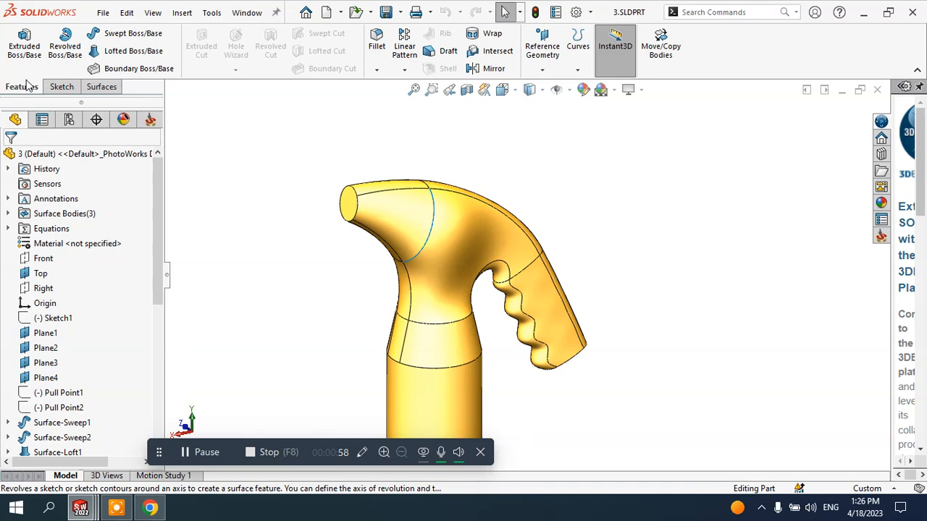
{"action": "left_click", "coordinate": [100, 87]}
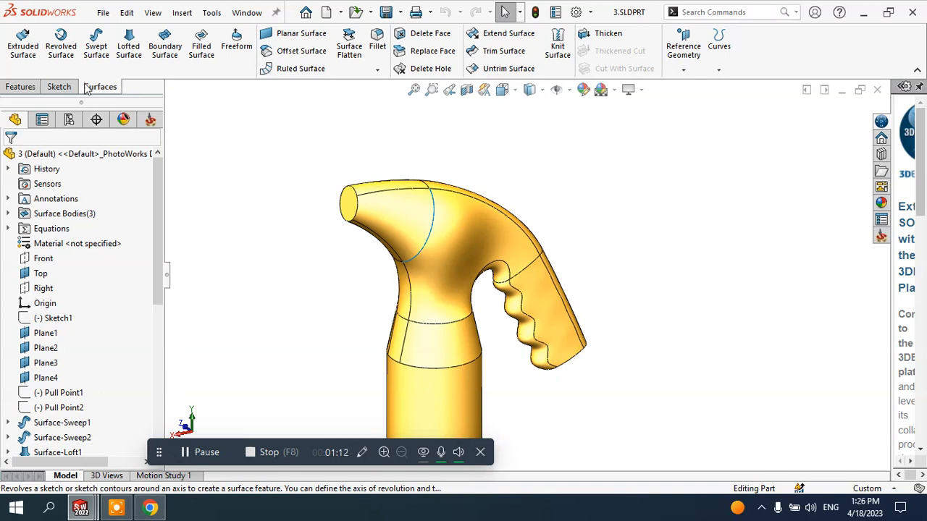
{"action": "left_click", "coordinate": [62, 87]}
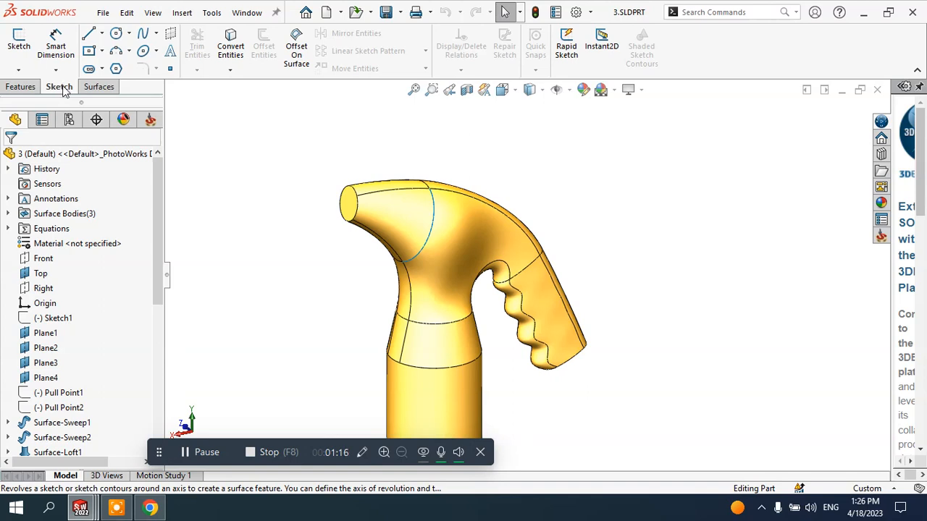
Remove the Surfaces command set from the CommandManager and add it back
{"action": "right_click", "coordinate": [63, 87]}
{"action": "mouse_move", "coordinate": [115, 131]}
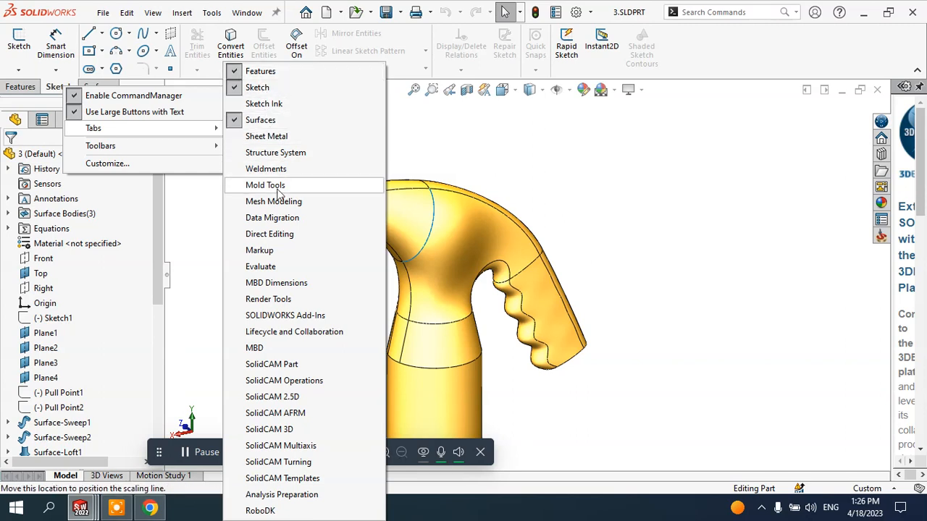
{"action": "left_click", "coordinate": [255, 127]}
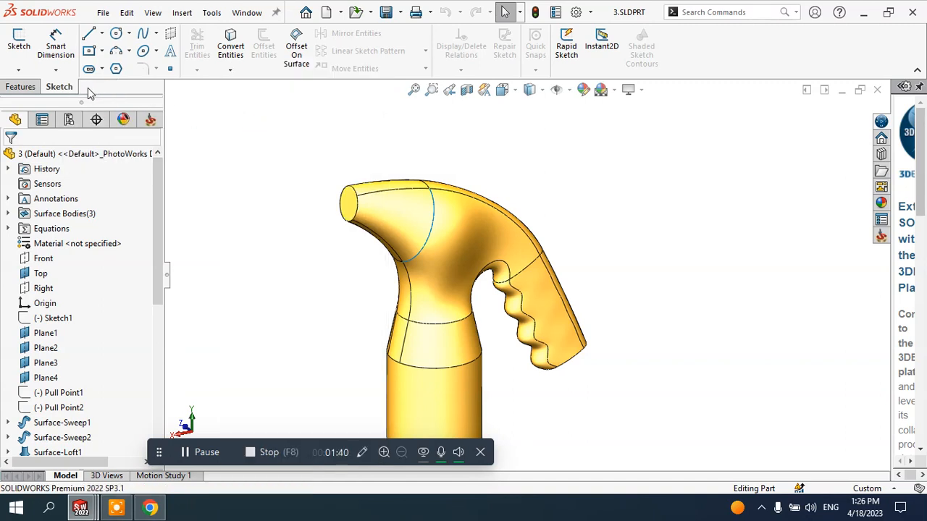
{"action": "right_click", "coordinate": [60, 94]}
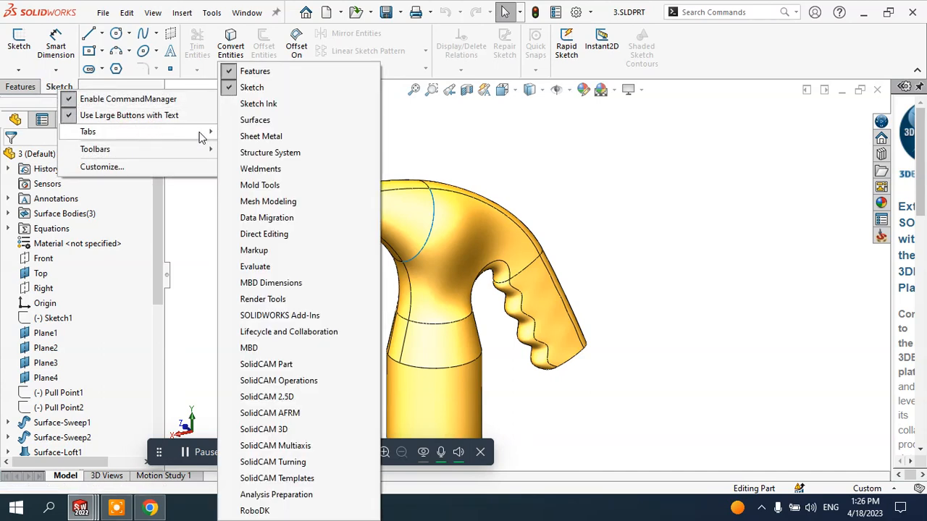
{"action": "left_click", "coordinate": [257, 122]}
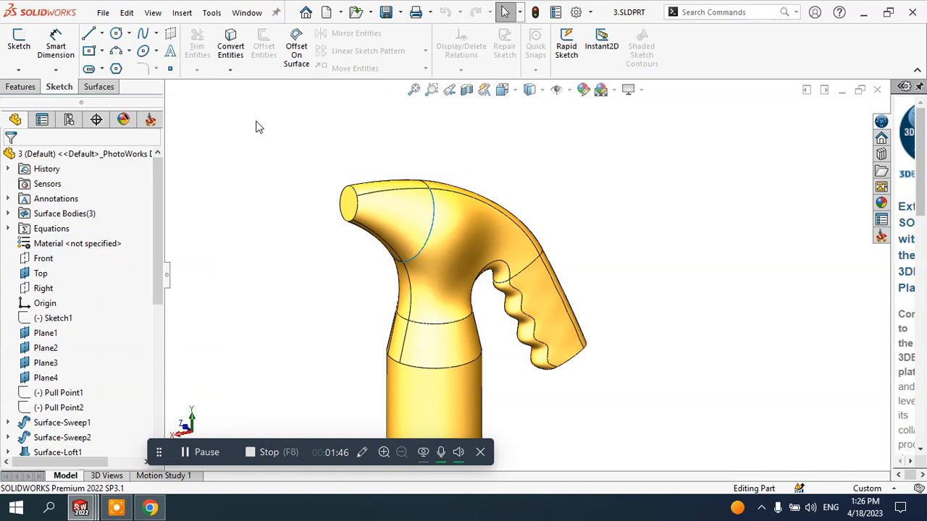
Compare the surface modelling commands with the solid feature commands, such as Extruded, Lofted and Swept
{"action": "left_click", "coordinate": [100, 88]}
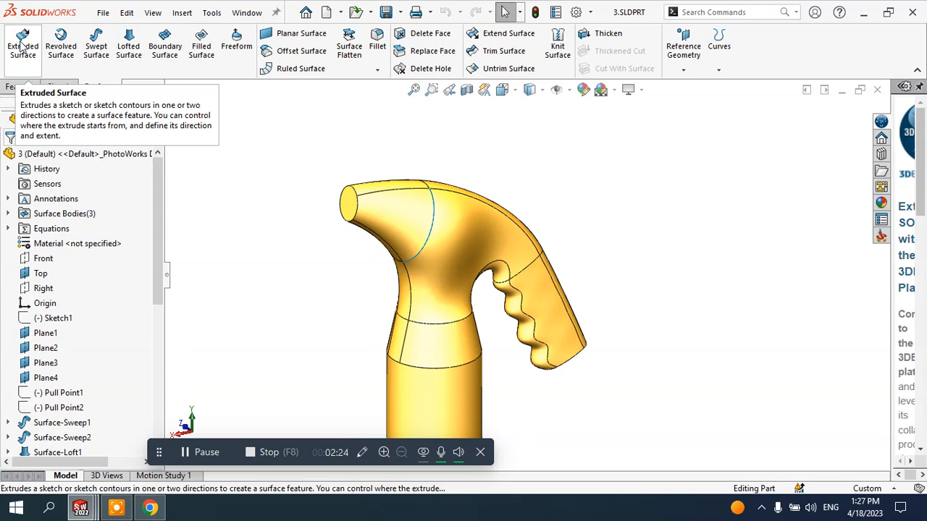
{"action": "left_click", "coordinate": [21, 86]}
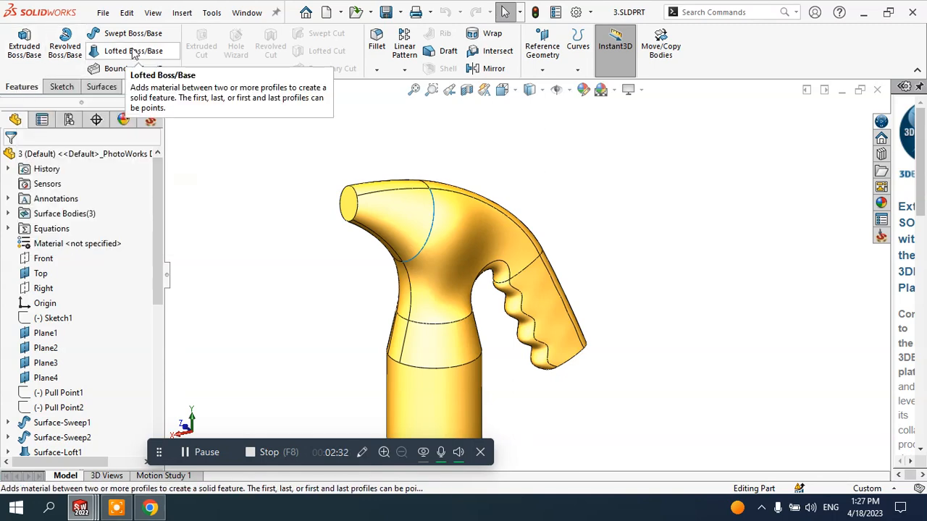
{"action": "left_click", "coordinate": [102, 87]}
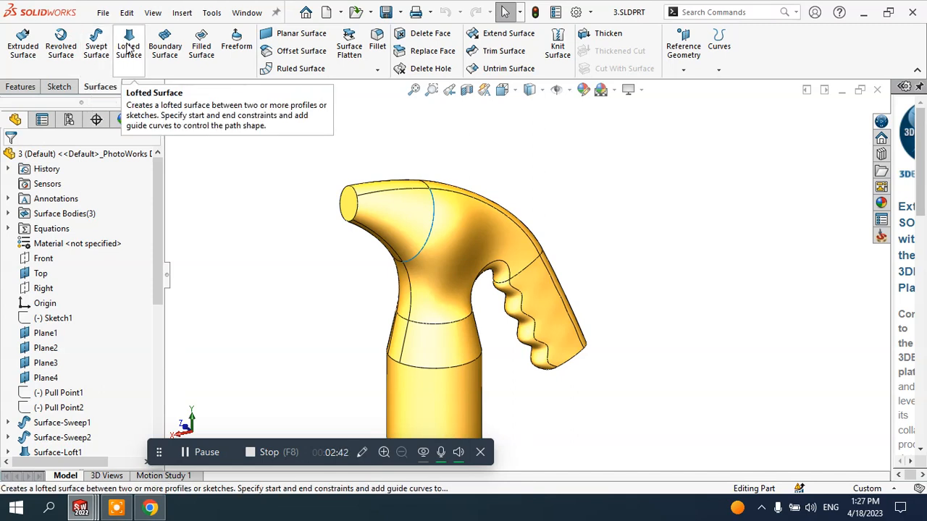
{"action": "left_click", "coordinate": [20, 87]}
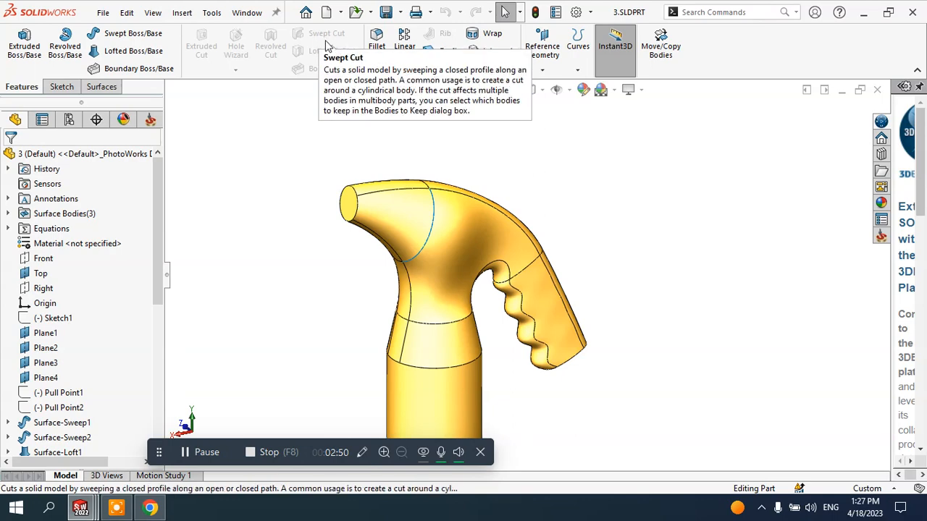
{"action": "left_click", "coordinate": [105, 86]}
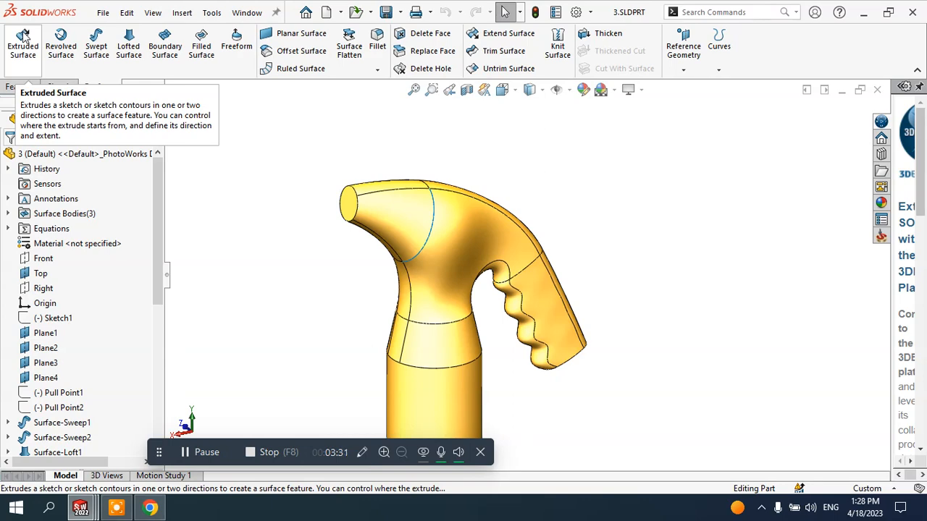
Examine the spray head in 3.SLDPRT and the orange shell in 1.SLDPRT from several angles
{"action": "middle_click_drag", "start_coordinate": [434, 196], "coordinate": [504, 251]}
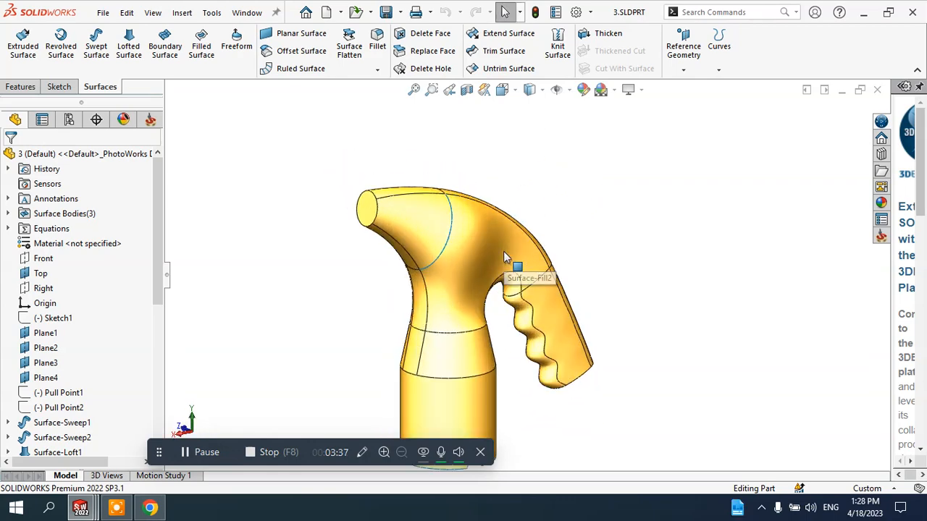
{"action": "scroll", "coordinate": [504, 258], "scroll_direction": "up", "scroll_amount": 3}
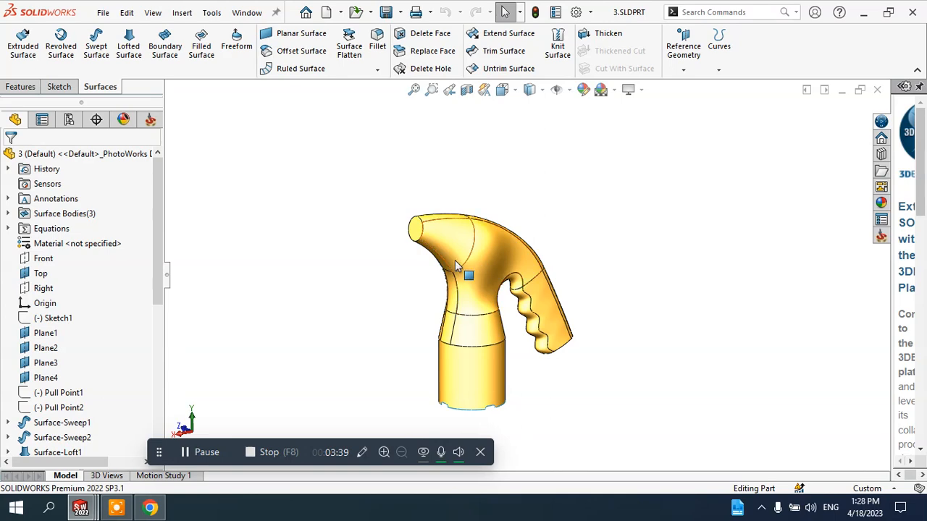
{"action": "scroll", "coordinate": [517, 279], "scroll_direction": "down", "scroll_amount": 2}
{"action": "middle_click_drag", "start_coordinate": [517, 279], "coordinate": [422, 318]}
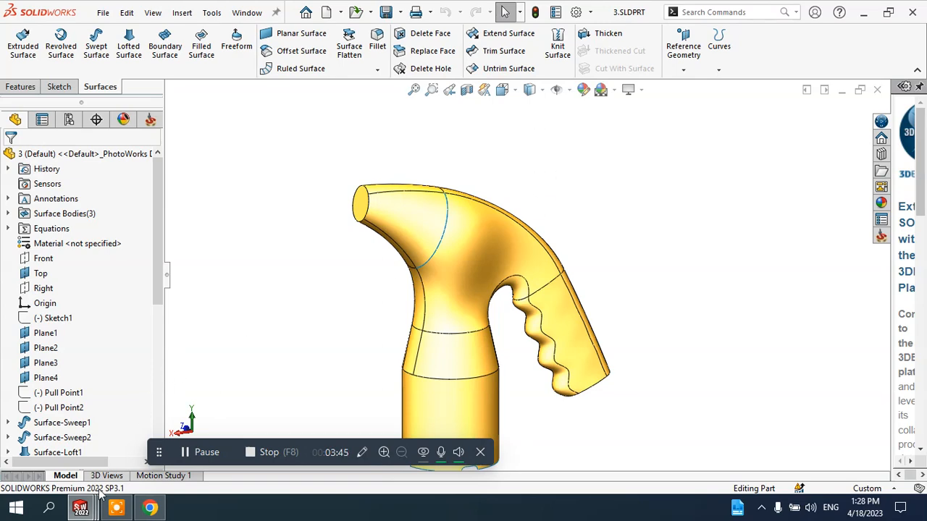
{"action": "left_click", "coordinate": [56, 453]}
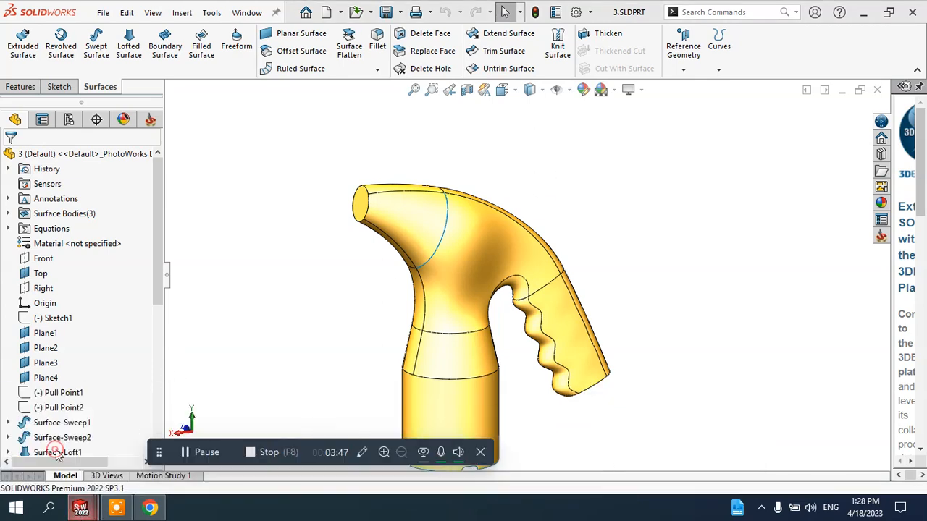
{"action": "middle_click_drag", "start_coordinate": [557, 275], "coordinate": [588, 221]}
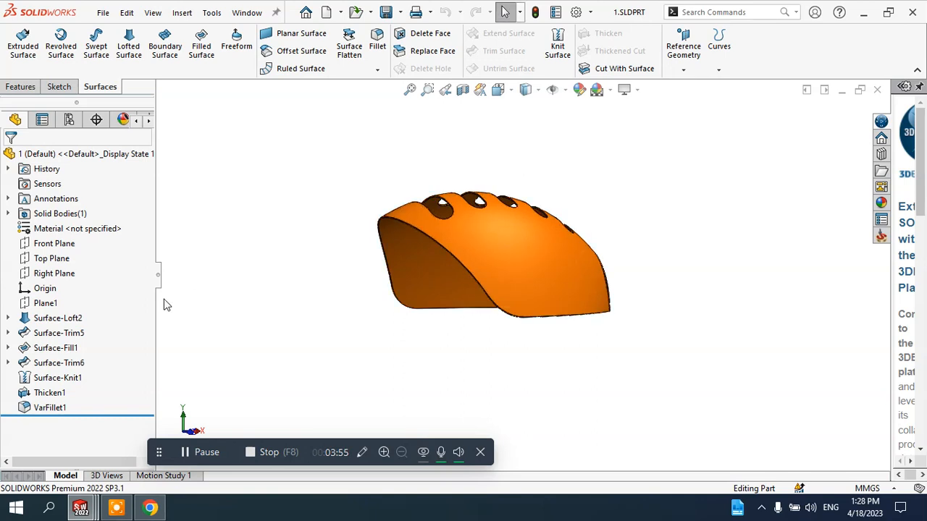
Switch to the bottle in 4.SLDPRT and inspect its interior with a temporary section view on the Front Plane
{"action": "left_click", "coordinate": [82, 507]}
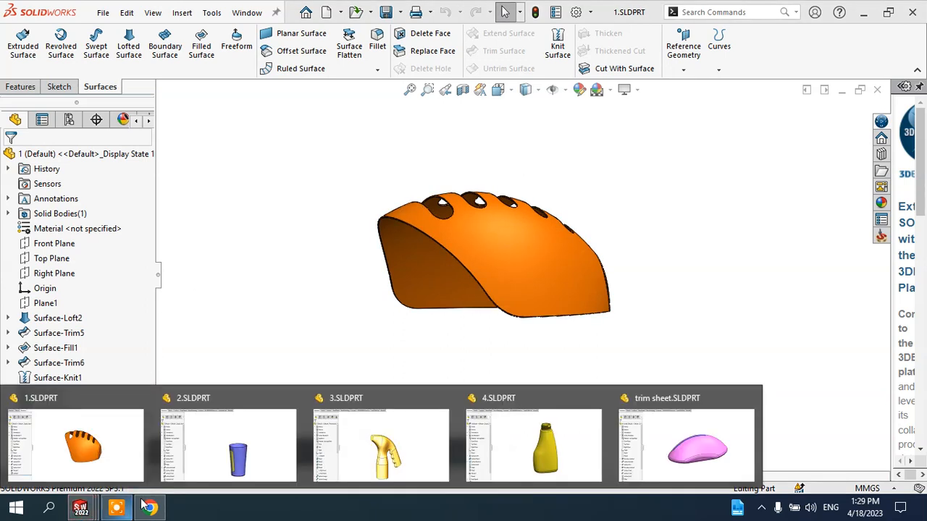
{"action": "left_click", "coordinate": [510, 437]}
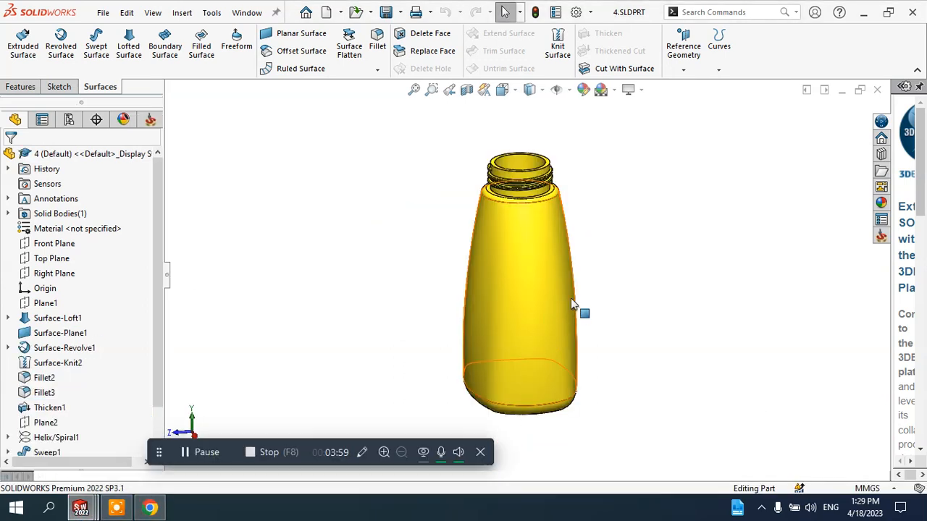
{"action": "middle_click_drag", "start_coordinate": [575, 286], "coordinate": [520, 250]}
{"action": "scroll", "coordinate": [510, 211], "scroll_direction": "up", "scroll_amount": 4}
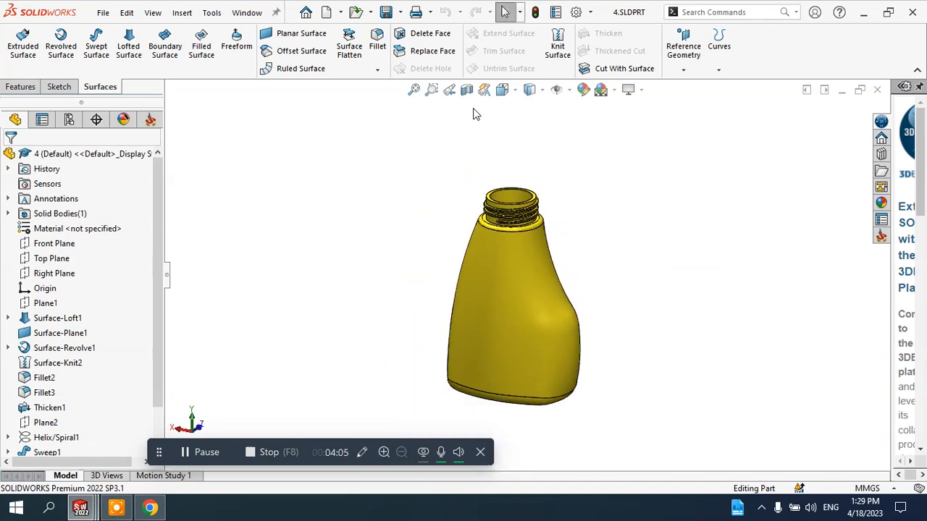
{"action": "left_click", "coordinate": [466, 89]}
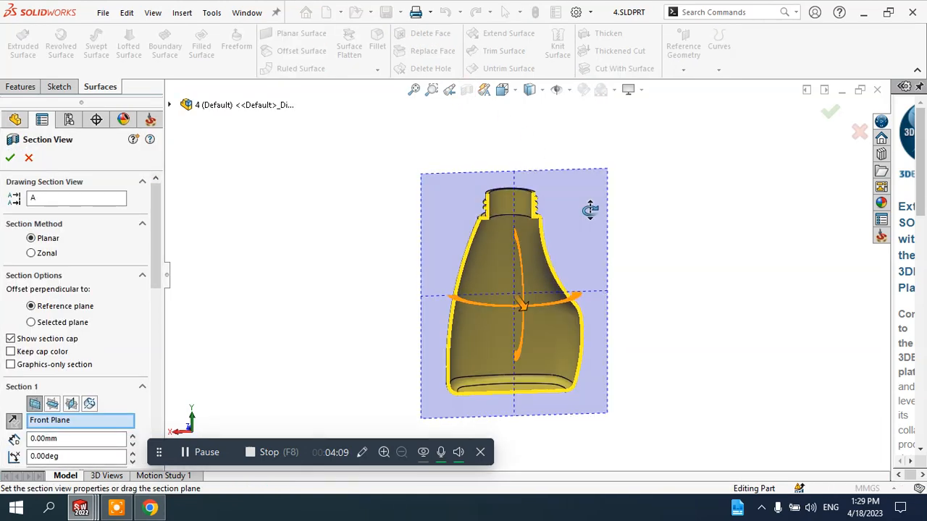
{"action": "middle_click_drag", "start_coordinate": [590, 210], "coordinate": [561, 207]}
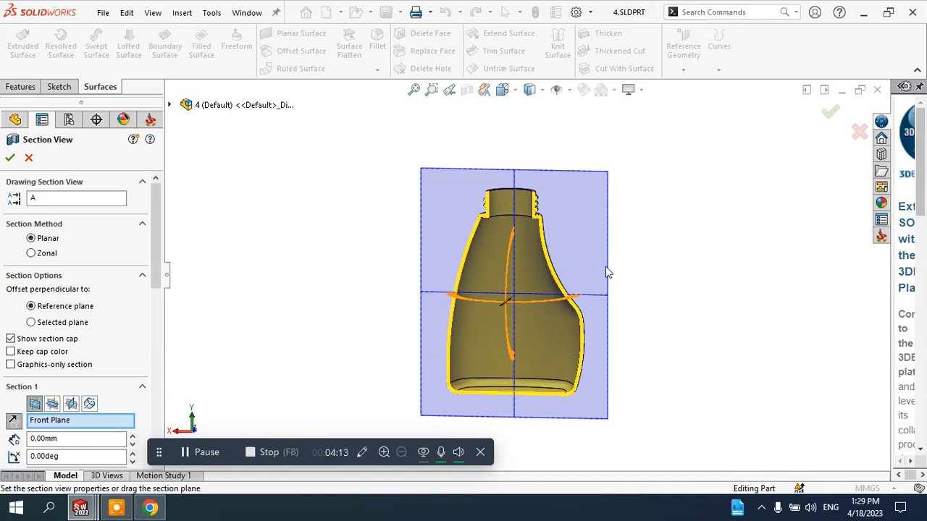
{"action": "middle_click_drag", "start_coordinate": [607, 273], "coordinate": [559, 265]}
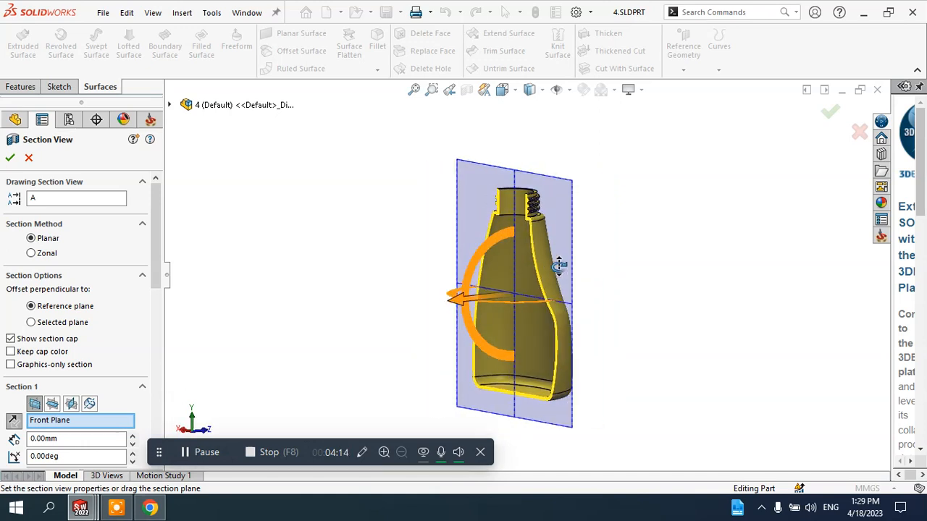
{"action": "left_click", "coordinate": [26, 158]}
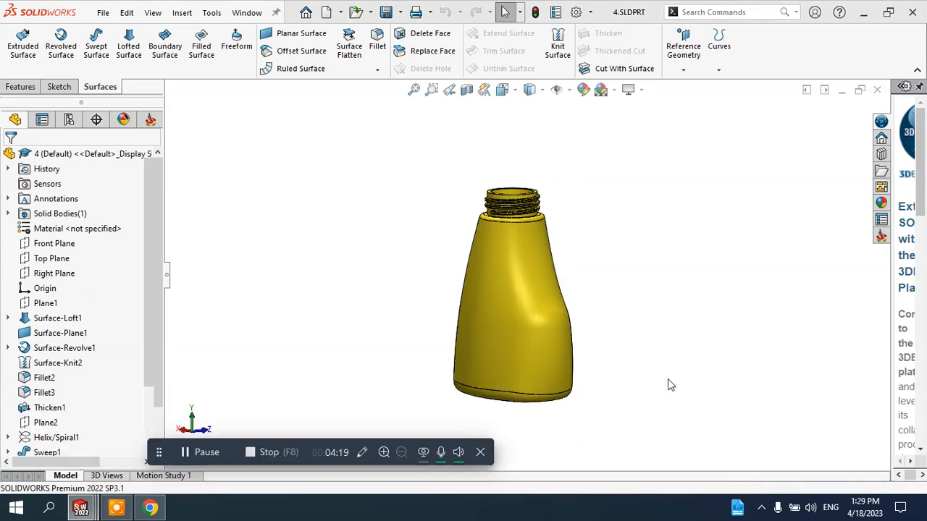
Switch to the mouse-shaped model in the trim sheet part and inspect its interior with a temporary Front Plane section
{"action": "key", "text": "ctrl+Tab"}
{"action": "middle_click_drag", "start_coordinate": [647, 357], "coordinate": [583, 344]}
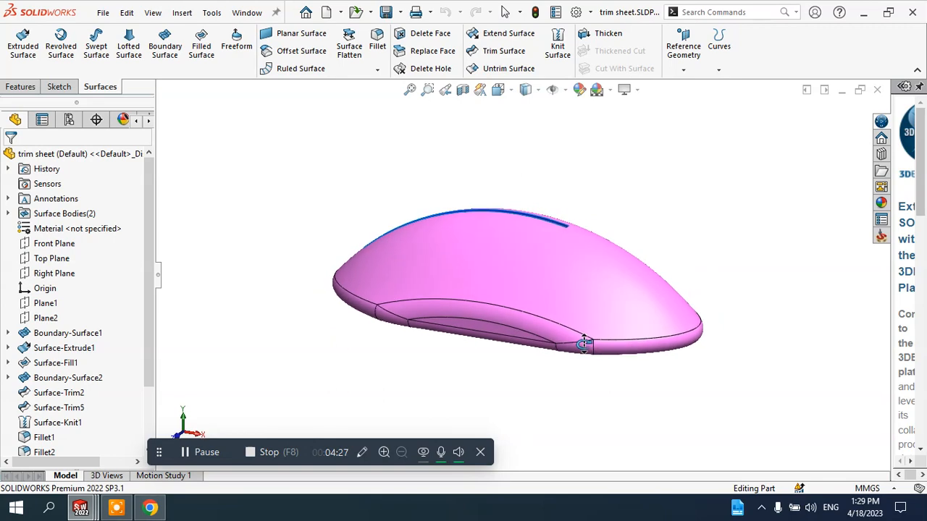
{"action": "left_click", "coordinate": [462, 89]}
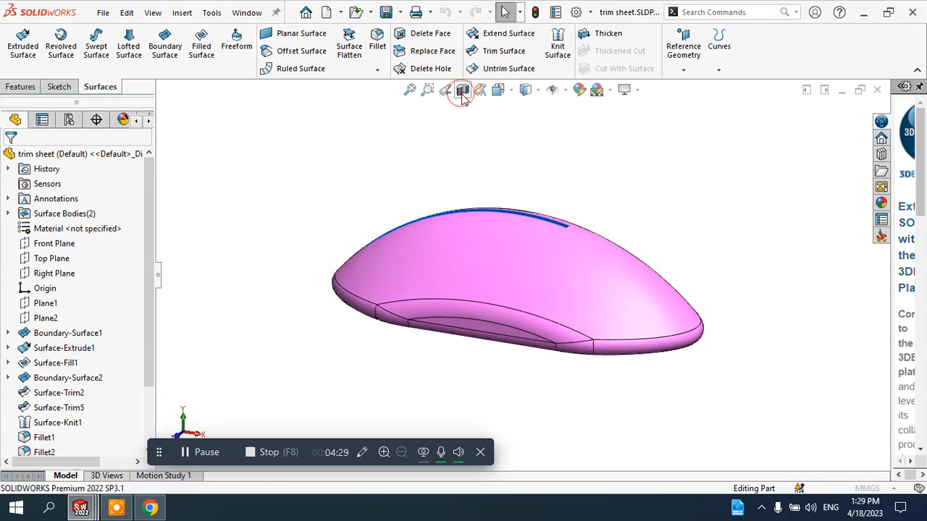
{"action": "middle_click_drag", "start_coordinate": [449, 290], "coordinate": [530, 264]}
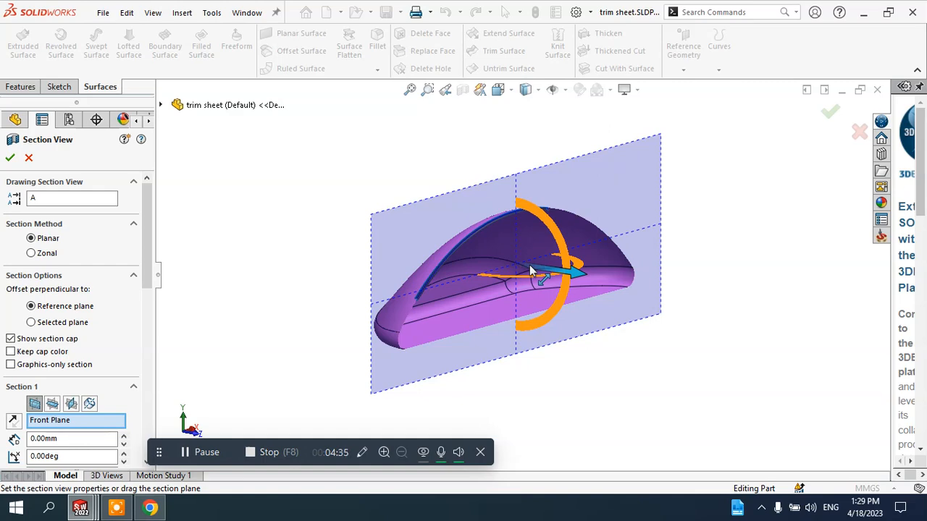
{"action": "middle_click_drag", "start_coordinate": [529, 265], "coordinate": [472, 282]}
{"action": "left_click", "coordinate": [29, 159]}
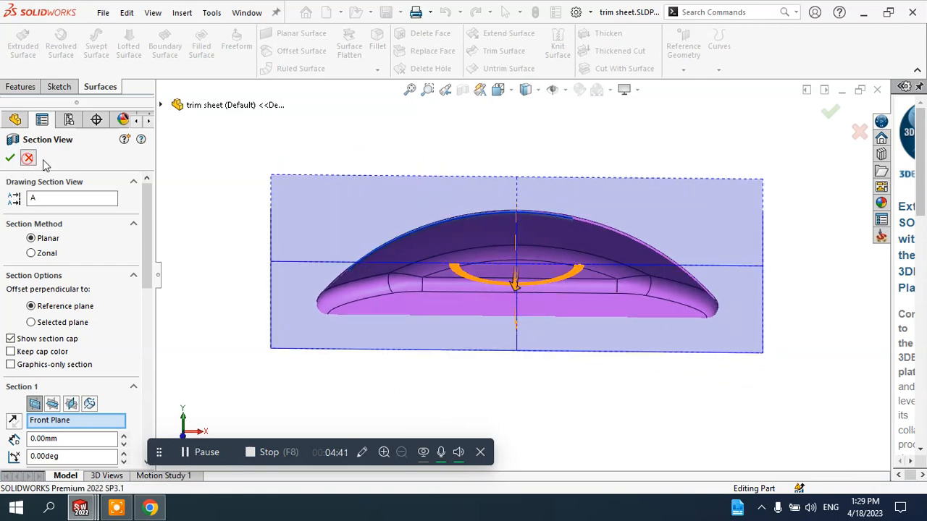
{"action": "middle_click_drag", "start_coordinate": [311, 176], "coordinate": [289, 239]}
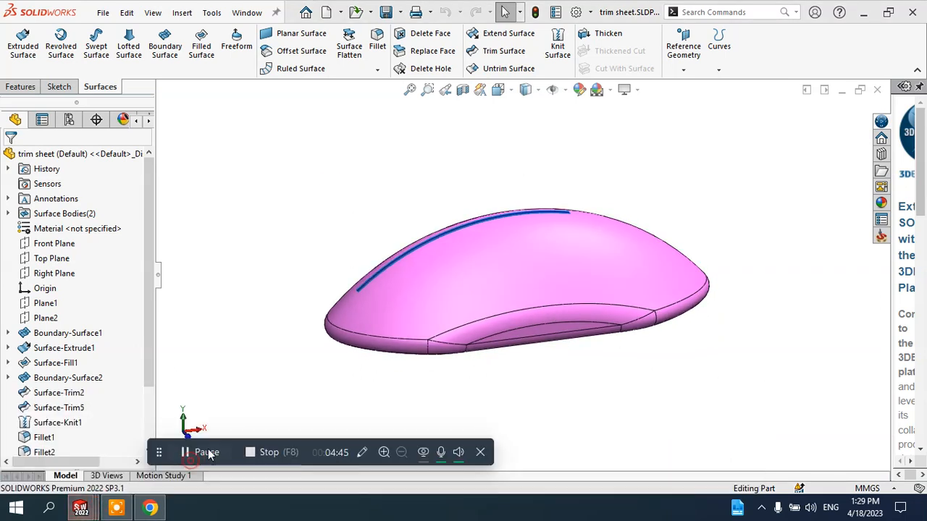
Switch to the blue cup in 2.SLDPRT and examine it from several angles
{"action": "middle_click_drag", "start_coordinate": [464, 290], "coordinate": [341, 320]}
{"action": "scroll", "coordinate": [464, 326], "scroll_direction": "down", "scroll_amount": 3}
{"action": "middle_click_drag", "start_coordinate": [478, 321], "coordinate": [488, 293]}
{"action": "scroll", "coordinate": [520, 281], "scroll_direction": "up", "scroll_amount": 4}
{"action": "scroll", "coordinate": [578, 301], "scroll_direction": "down", "scroll_amount": 2}
{"action": "middle_click_drag", "start_coordinate": [585, 325], "coordinate": [577, 301]}
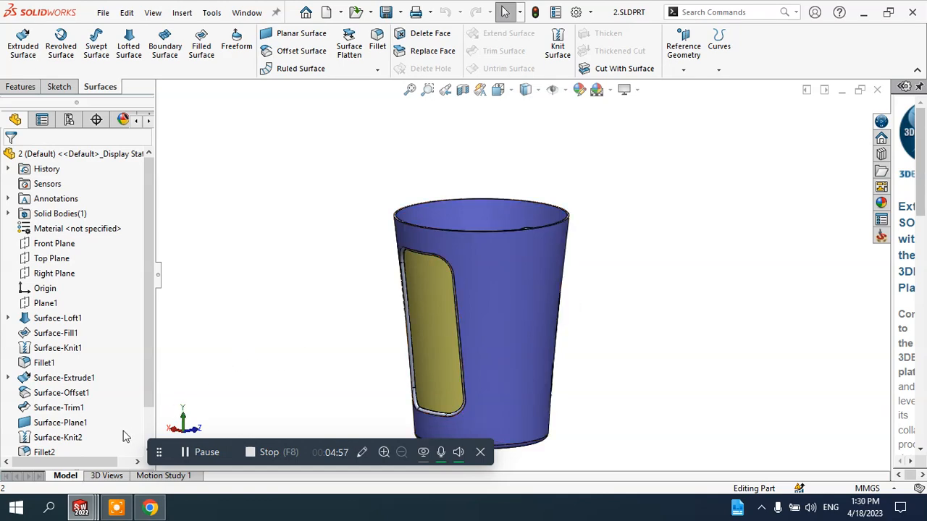
Switch to Chrome and browse the plastic bottle image results, opening the related Thomasnet picture
{"action": "left_click", "coordinate": [140, 506]}
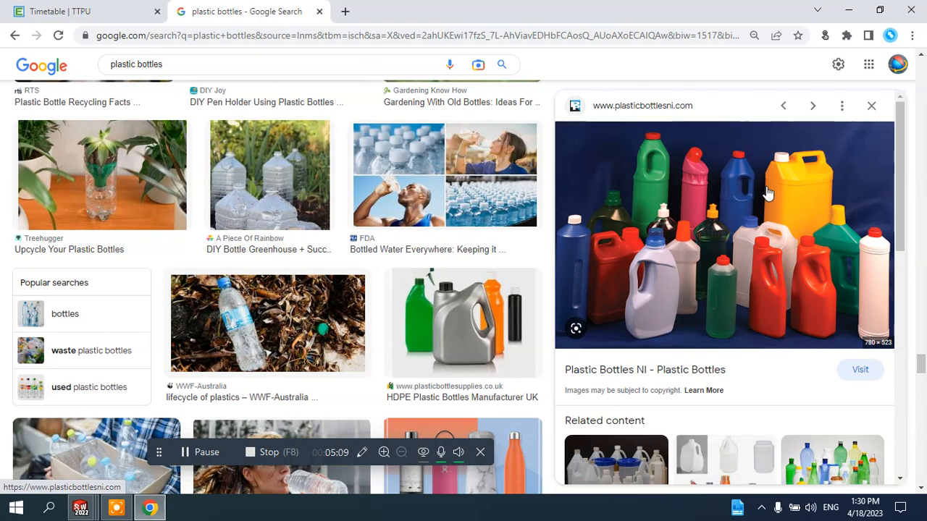
{"action": "scroll", "coordinate": [769, 192], "scroll_direction": "down", "scroll_amount": 3}
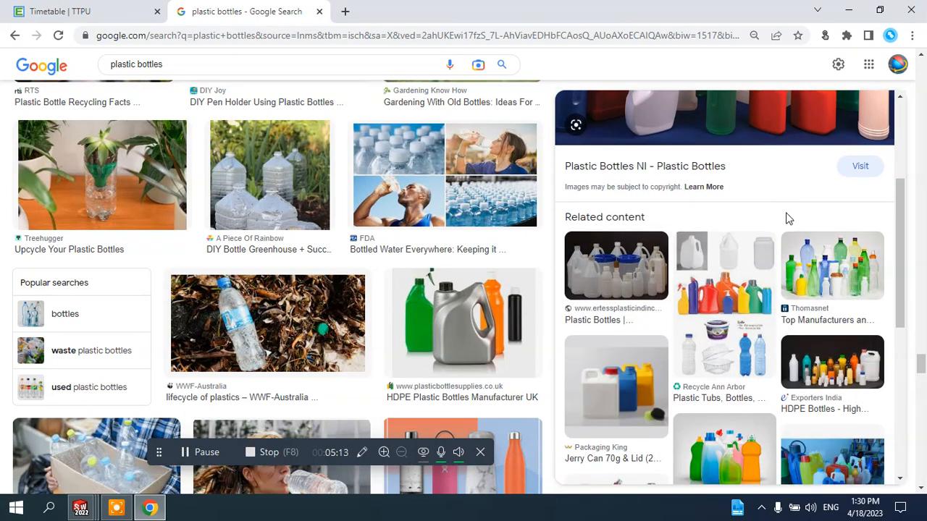
{"action": "left_click", "coordinate": [811, 259]}
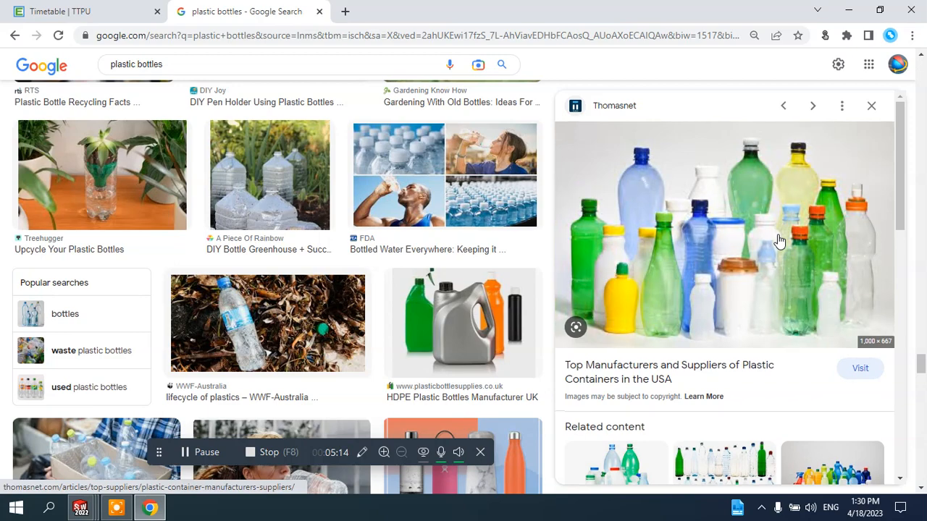
{"action": "scroll", "coordinate": [778, 240], "scroll_direction": "down", "scroll_amount": 4}
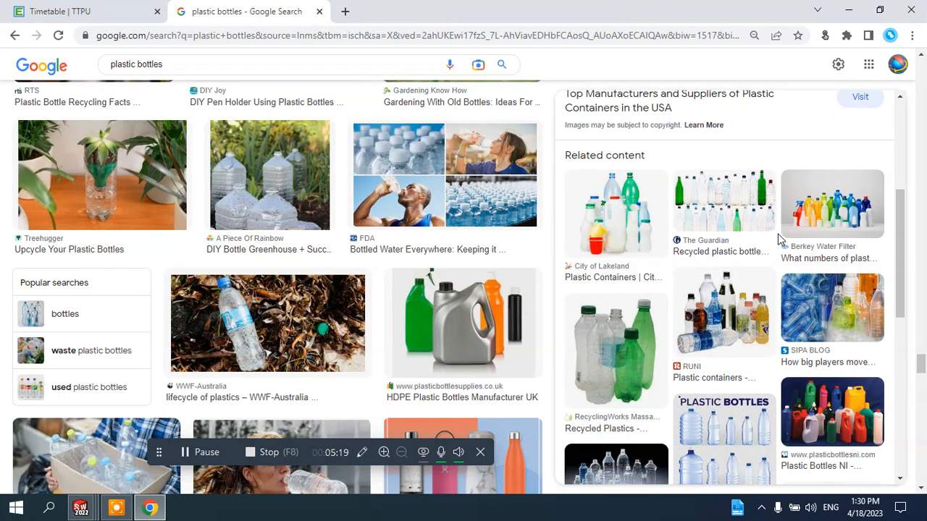
Browse the related plastic container pictures below the Thomasnet image and return to the main picture
{"action": "scroll", "coordinate": [778, 234], "scroll_direction": "down", "scroll_amount": 1}
{"action": "scroll", "coordinate": [778, 240], "scroll_direction": "down", "scroll_amount": 1}
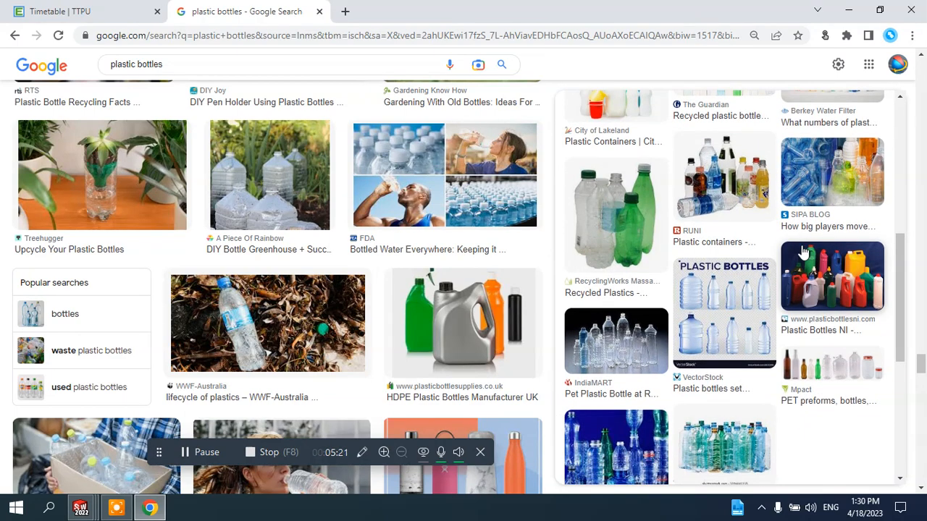
{"action": "scroll", "coordinate": [769, 247], "scroll_direction": "up", "scroll_amount": 4}
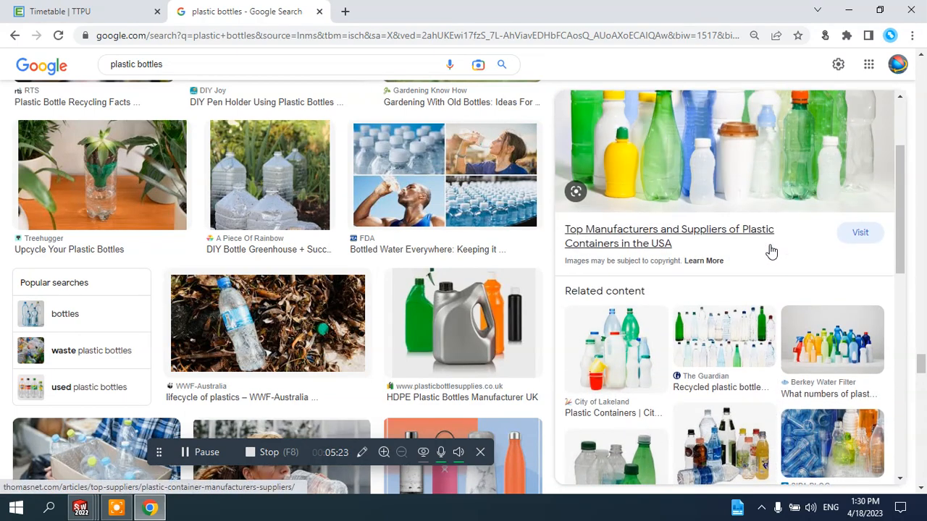
{"action": "scroll", "coordinate": [769, 251], "scroll_direction": "up", "scroll_amount": 2}
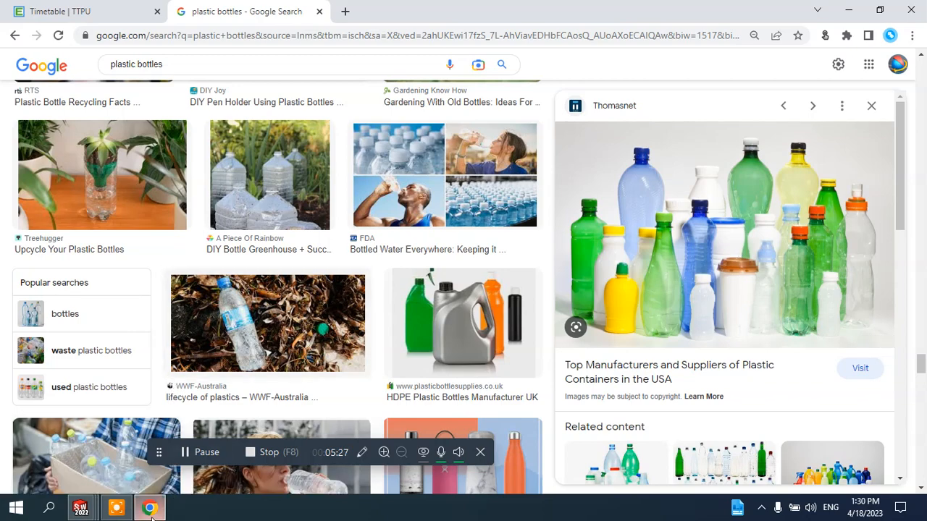
Switch to SOLIDWORKS and open 11.SLDPRT from the Practice folder
{"action": "left_click", "coordinate": [81, 508]}
{"action": "middle_click_drag", "start_coordinate": [530, 295], "coordinate": [549, 306]}
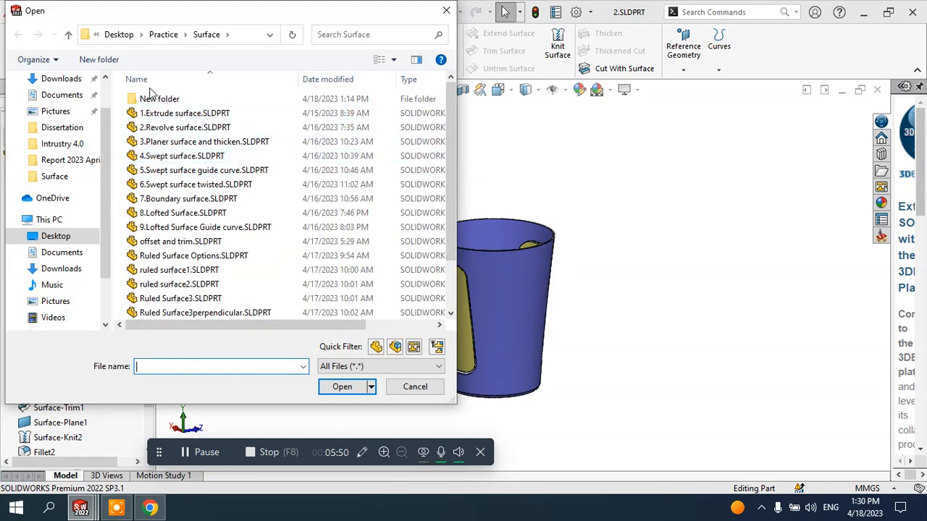
{"action": "left_click", "coordinate": [156, 35]}
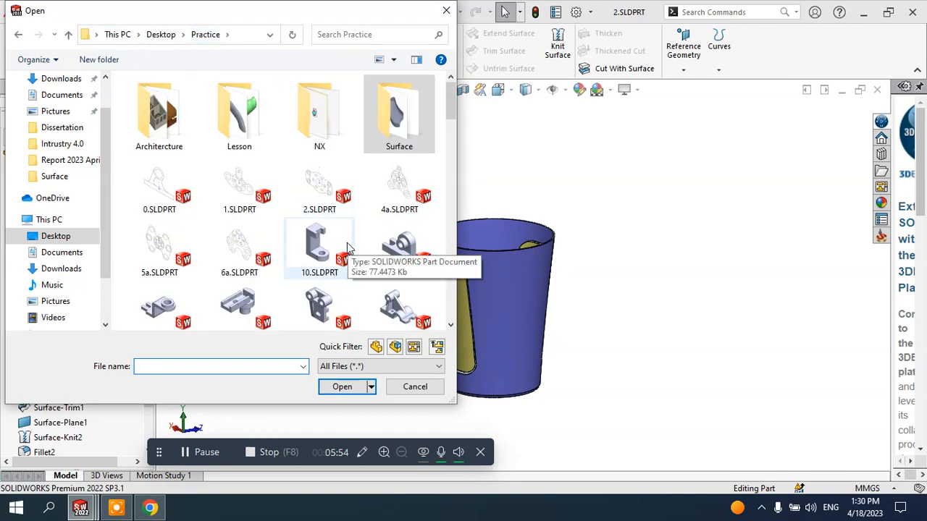
{"action": "left_click", "coordinate": [401, 250]}
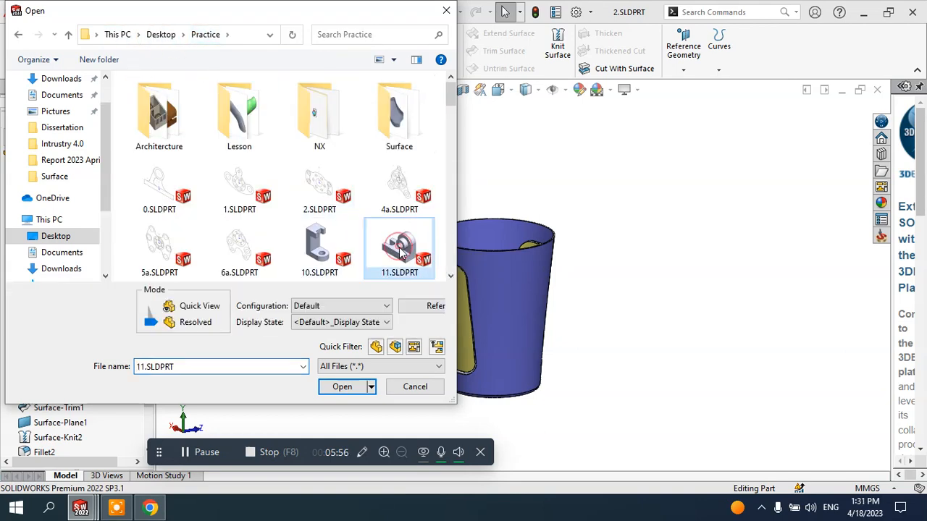
{"action": "left_click", "coordinate": [346, 387]}
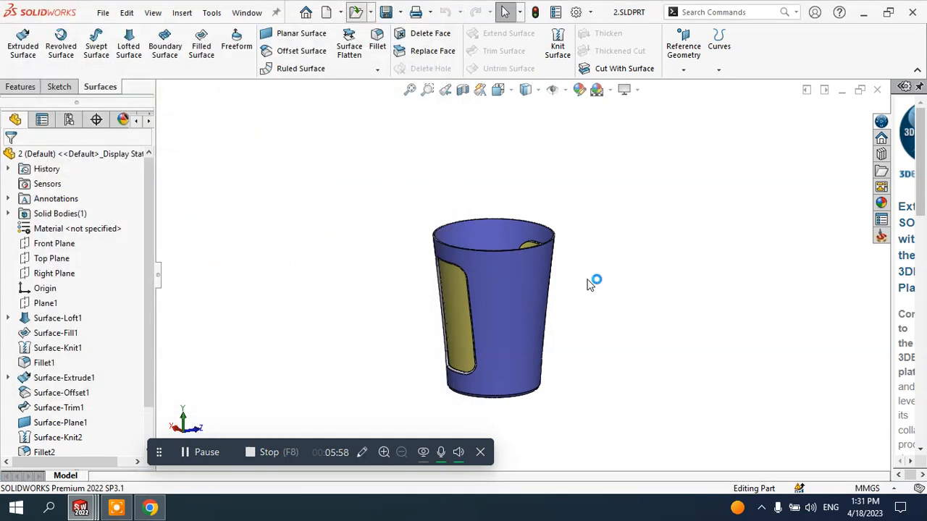
Examine the bracket in 11.SLDPRT from several angles and display the solid Features commands
{"action": "scroll", "coordinate": [585, 286], "scroll_direction": "up", "scroll_amount": 2}
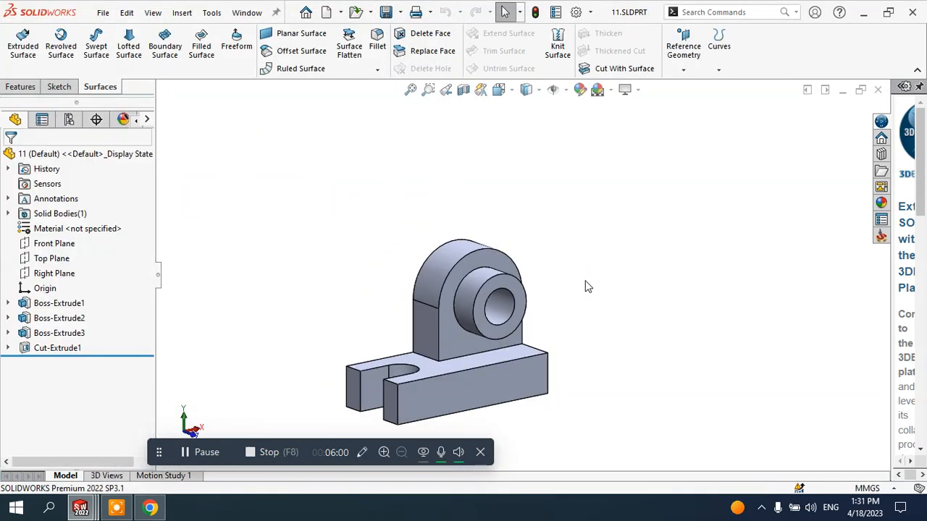
{"action": "middle_click_drag", "start_coordinate": [586, 286], "coordinate": [552, 302]}
{"action": "scroll", "coordinate": [507, 316], "scroll_direction": "down", "scroll_amount": 1}
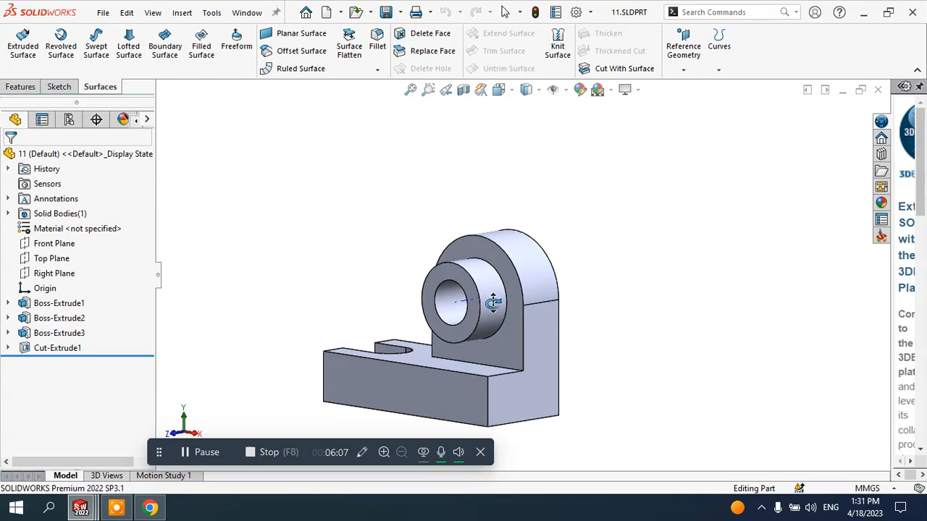
{"action": "left_click", "coordinate": [22, 89]}
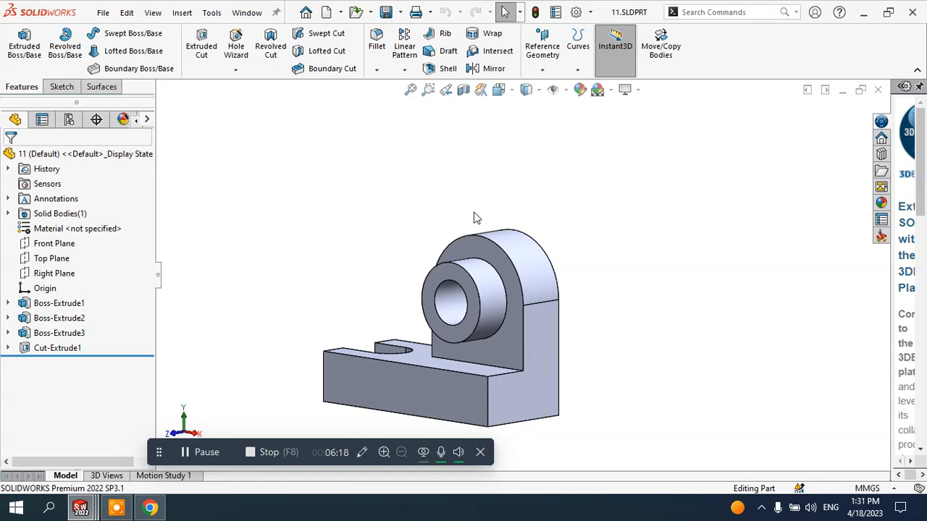
{"action": "scroll", "coordinate": [500, 266], "scroll_direction": "up", "scroll_amount": 2}
{"action": "scroll", "coordinate": [496, 268], "scroll_direction": "down", "scroll_amount": 2}
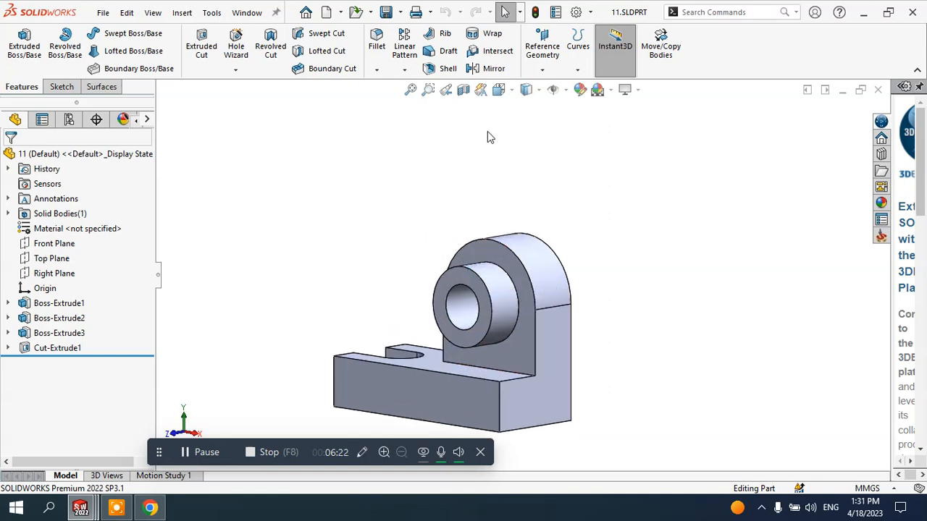
Inspect the bracket's solid interior with a temporary Front Plane section, moving the section plane to an offset of -16 mm
{"action": "left_click", "coordinate": [463, 90]}
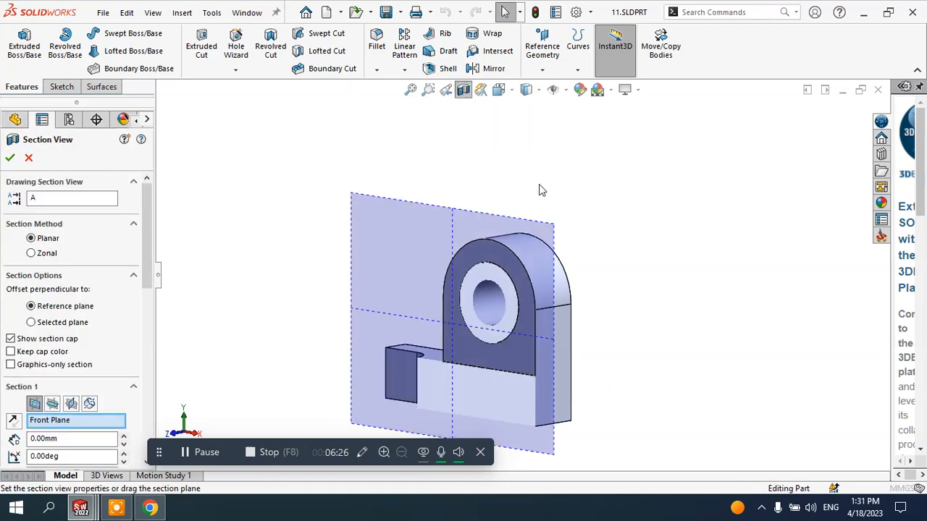
{"action": "mouse_move", "coordinate": [562, 262]}
{"action": "middle_mouse_down"}
{"action": "mouse_move", "coordinate": [645, 250]}
{"action": "mouse_move", "coordinate": [652, 261]}
{"action": "mouse_move", "coordinate": [569, 266]}
{"action": "middle_mouse_up"}
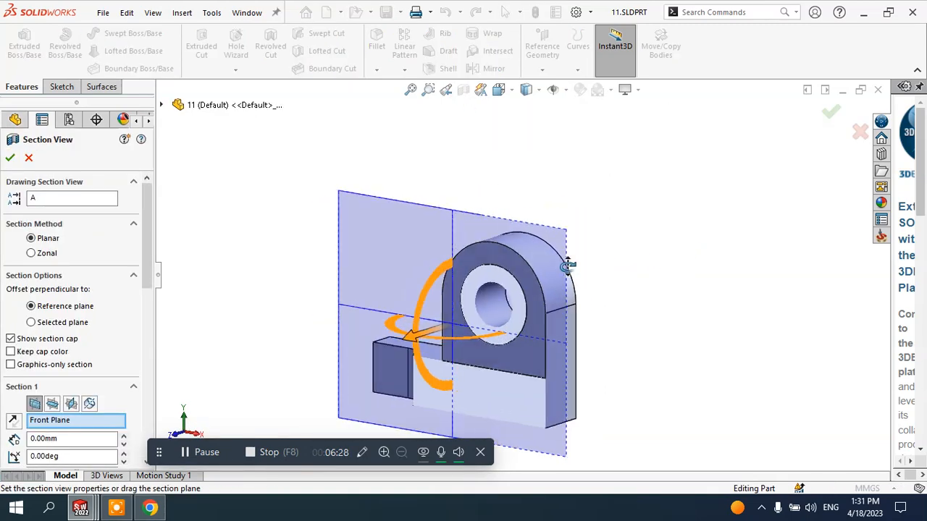
{"action": "scroll", "coordinate": [470, 308], "scroll_direction": "down", "scroll_amount": 2}
{"action": "mouse_move", "coordinate": [454, 327]}
{"action": "left_mouse_down"}
{"action": "mouse_move", "coordinate": [408, 344]}
{"action": "mouse_move", "coordinate": [463, 313]}
{"action": "mouse_move", "coordinate": [441, 317]}
{"action": "left_mouse_up"}
{"action": "scroll", "coordinate": [477, 326], "scroll_direction": "up", "scroll_amount": 1}
{"action": "middle_click_drag", "start_coordinate": [480, 326], "coordinate": [509, 314]}
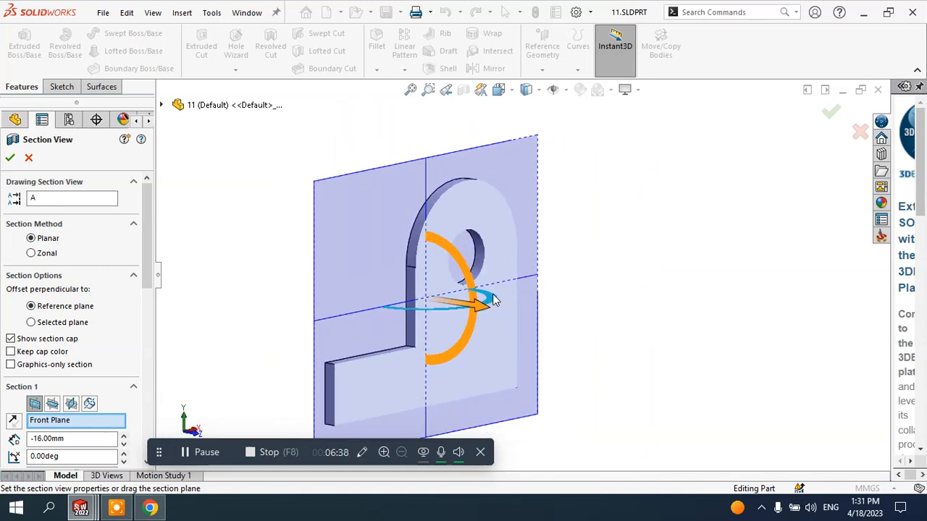
{"action": "left_click", "coordinate": [28, 158]}
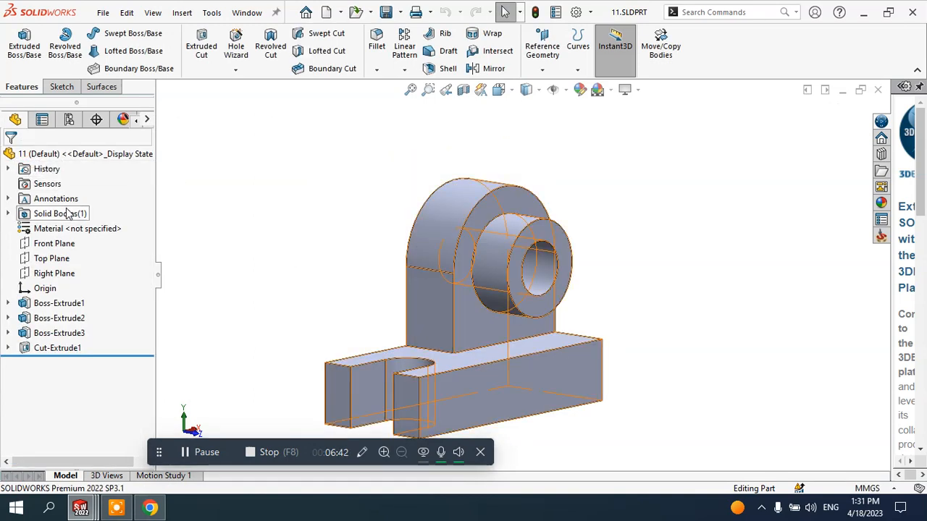
Apply the AISI 304 steel material to the bracket
{"action": "left_click", "coordinate": [95, 234]}
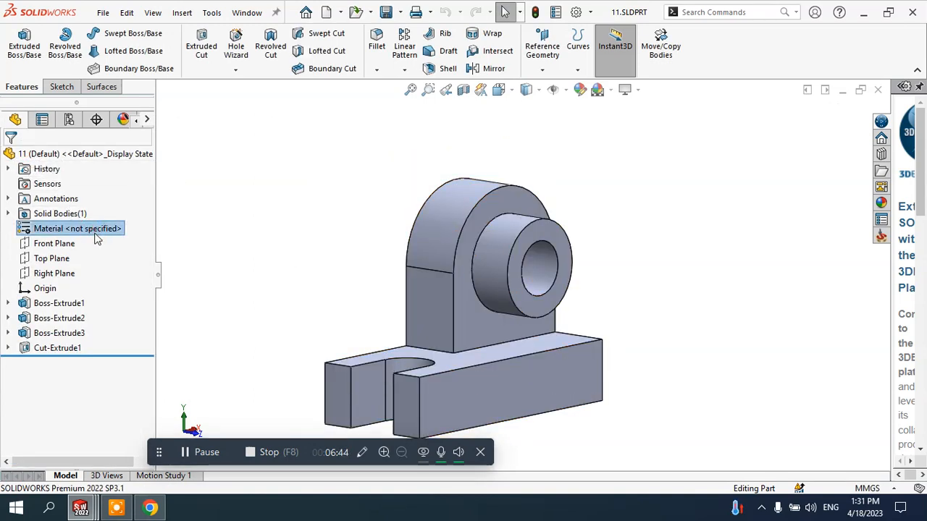
{"action": "right_click", "coordinate": [75, 234]}
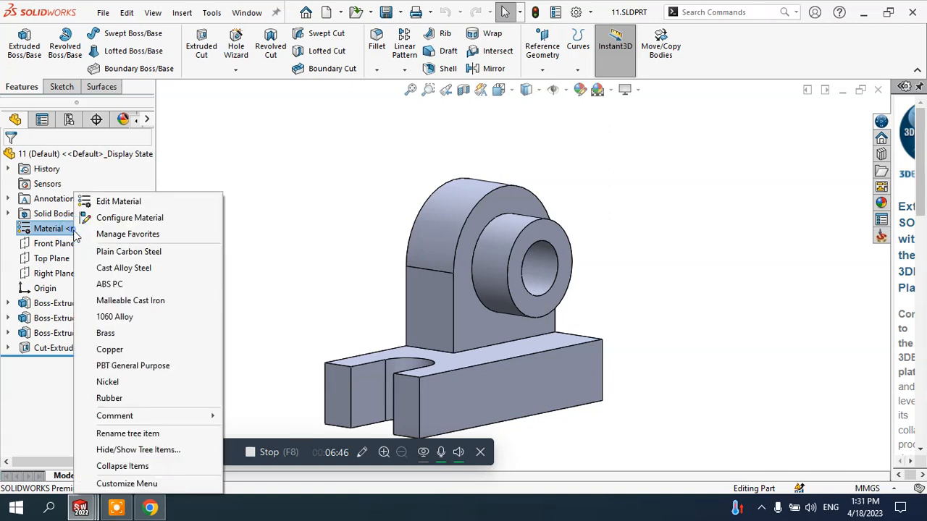
{"action": "left_click", "coordinate": [118, 205]}
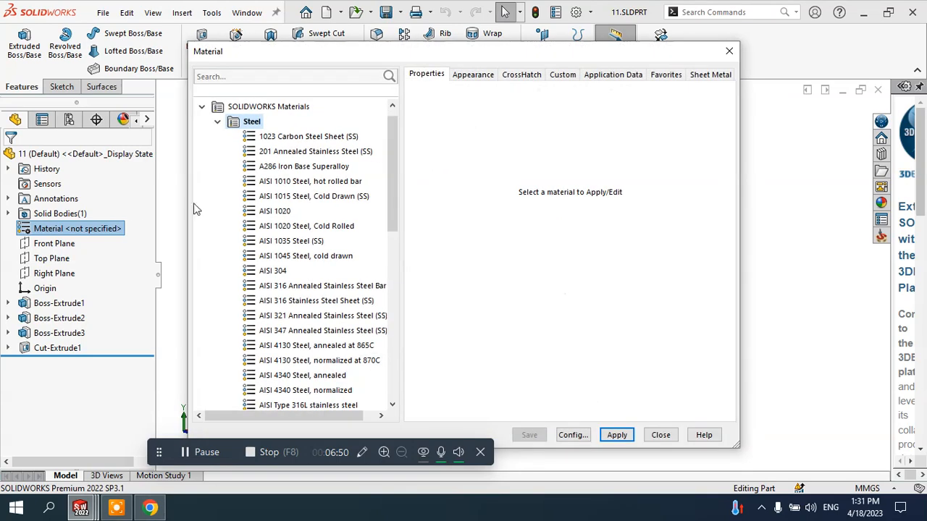
{"action": "left_click", "coordinate": [268, 272]}
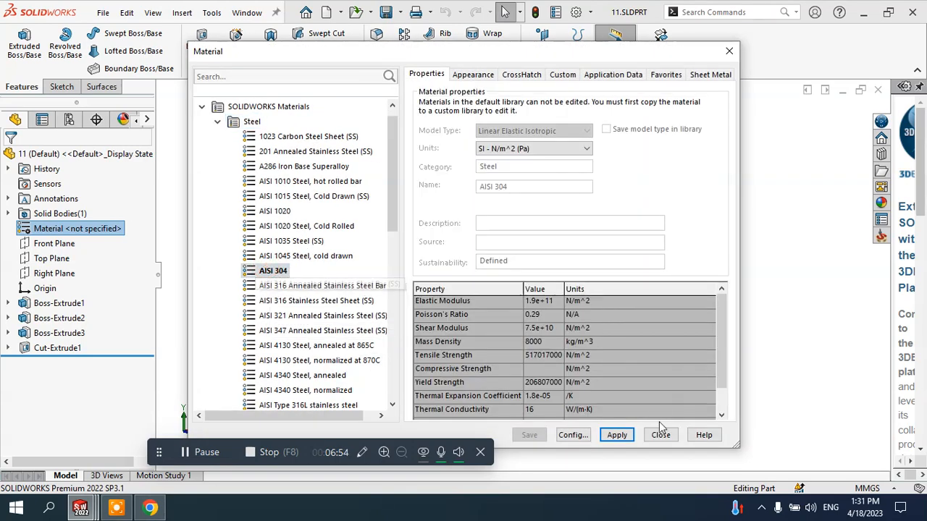
{"action": "left_click", "coordinate": [616, 435]}
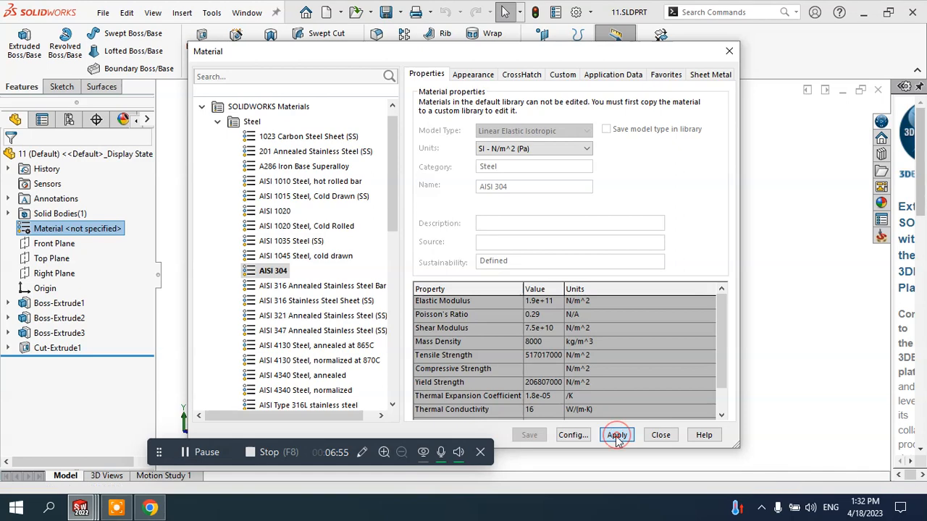
{"action": "left_click", "coordinate": [659, 435]}
Inspect the bracket in its AISI 304 material with another temporary section view on the Front Plane
{"action": "mouse_move", "coordinate": [594, 346]}
{"action": "middle_mouse_down"}
{"action": "mouse_move", "coordinate": [546, 346]}
{"action": "mouse_move", "coordinate": [594, 347]}
{"action": "mouse_move", "coordinate": [584, 332]}
{"action": "middle_mouse_up"}
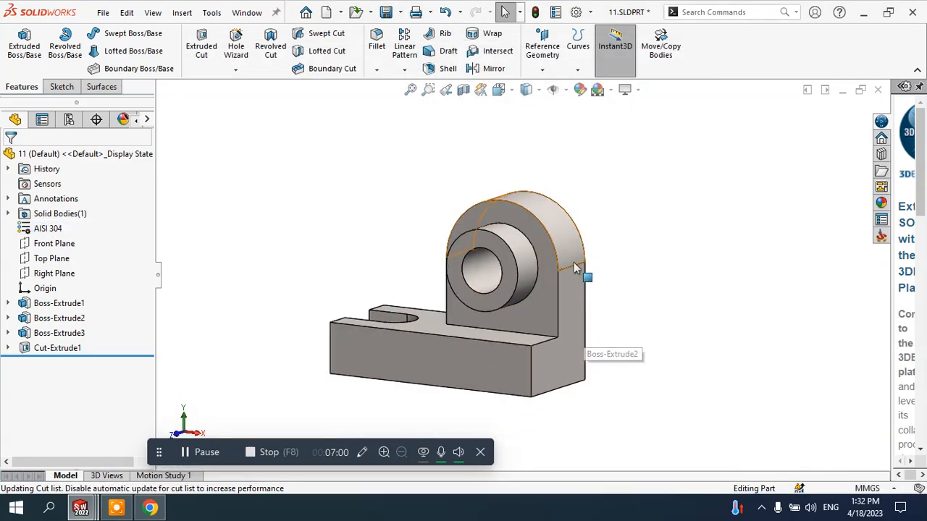
{"action": "left_click", "coordinate": [464, 95]}
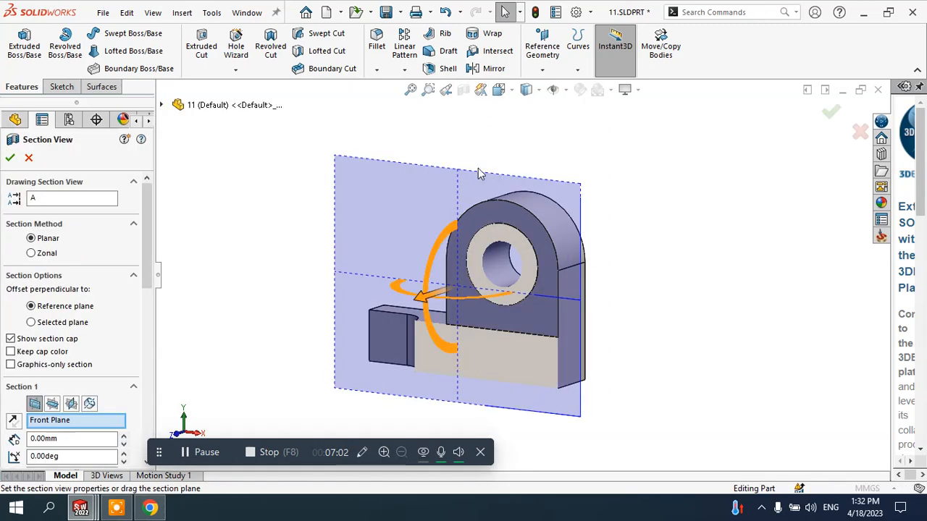
{"action": "middle_click_drag", "start_coordinate": [478, 208], "coordinate": [464, 236]}
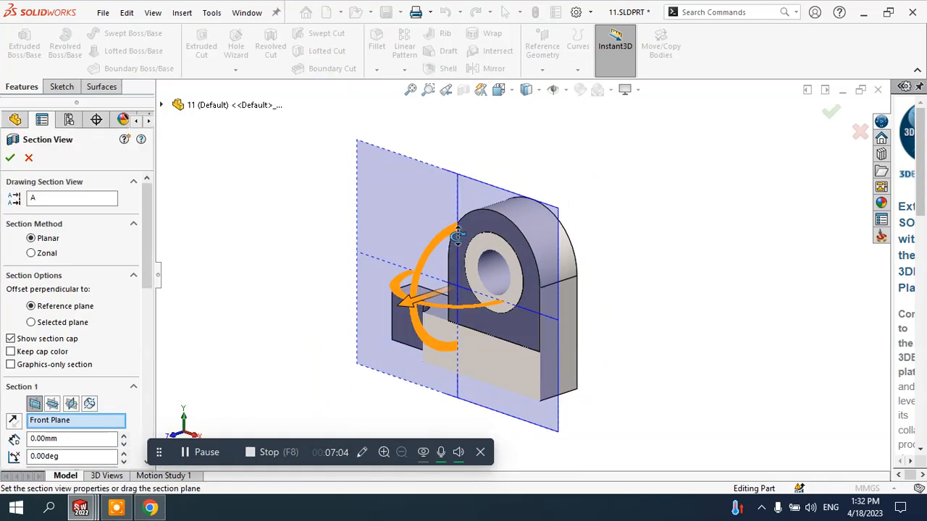
{"action": "left_click", "coordinate": [29, 158]}
{"action": "middle_click_drag", "start_coordinate": [312, 229], "coordinate": [294, 241]}
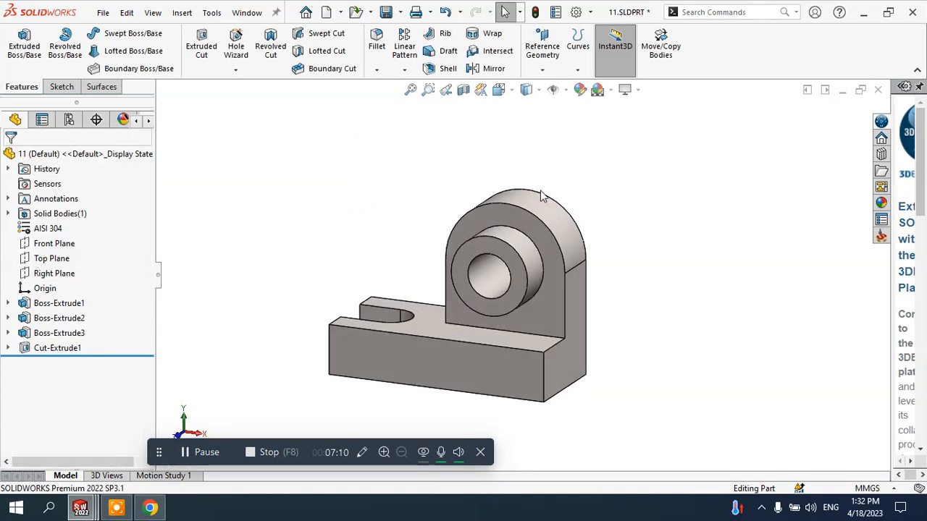
Close 11.SLDPRT without saving its changes and view the blue cup in 2.SLDPRT
{"action": "left_click", "coordinate": [878, 89]}
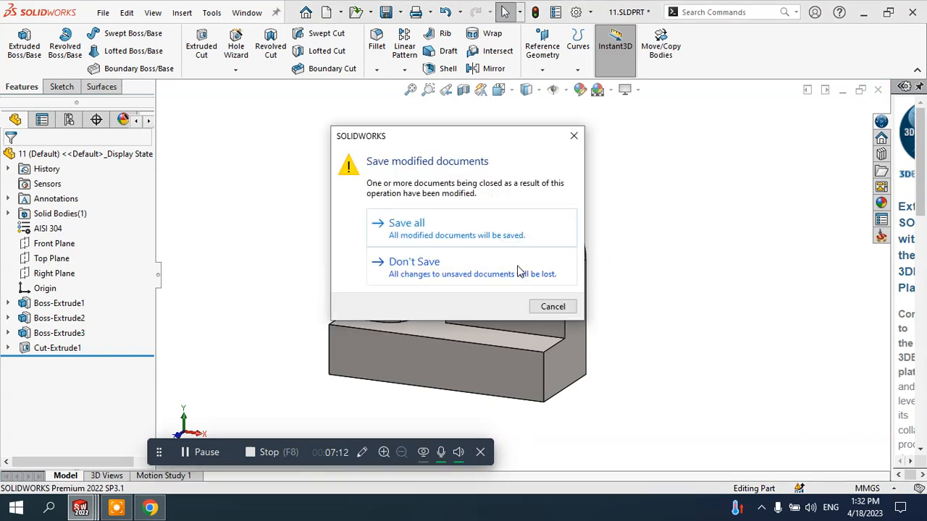
{"action": "left_click", "coordinate": [415, 265]}
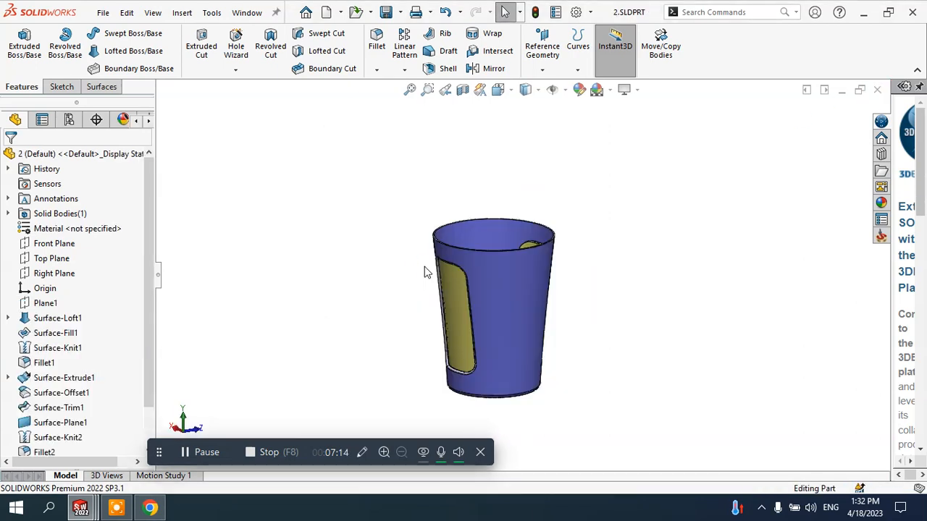
{"action": "mouse_move", "coordinate": [422, 296]}
{"action": "middle_mouse_down"}
{"action": "mouse_move", "coordinate": [412, 321]}
{"action": "mouse_move", "coordinate": [402, 302]}
{"action": "mouse_move", "coordinate": [420, 305]}
{"action": "middle_mouse_up"}
{"action": "scroll", "coordinate": [506, 282], "scroll_direction": "down", "scroll_amount": 2}
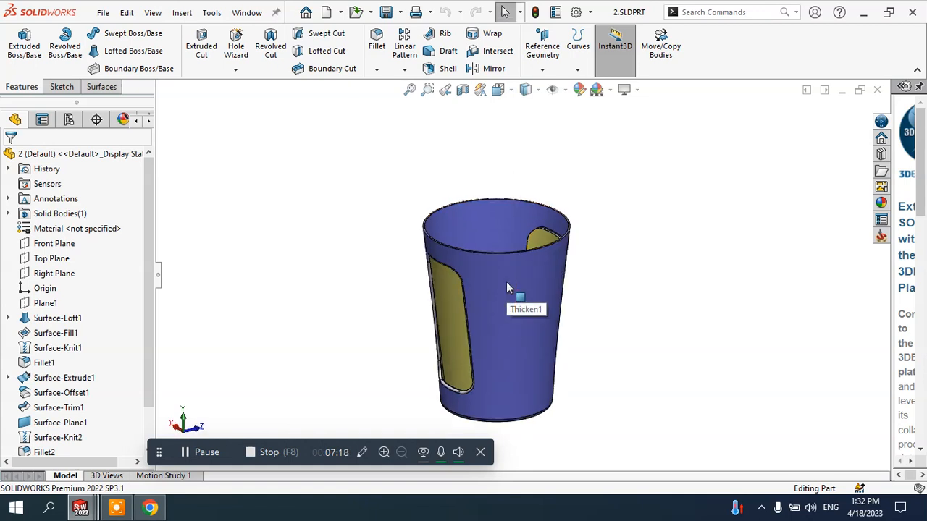
{"action": "middle_click_drag", "start_coordinate": [506, 281], "coordinate": [513, 279]}
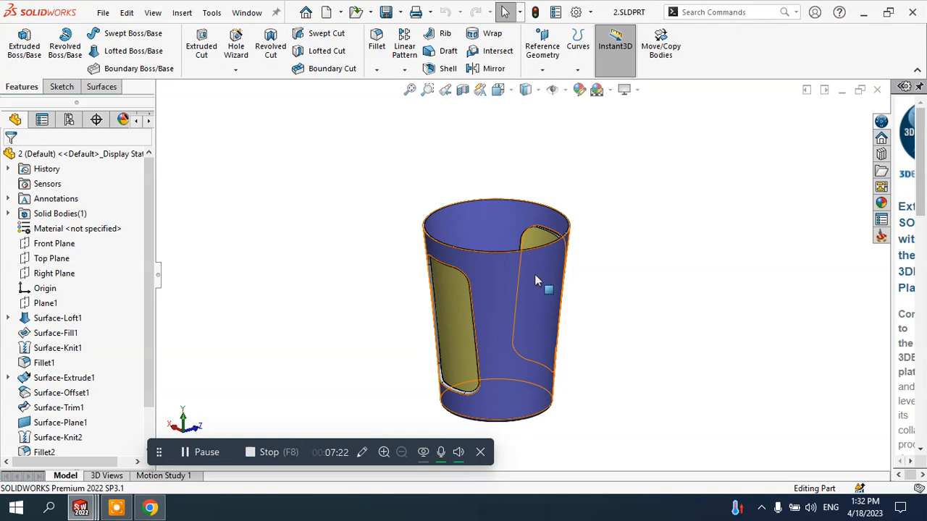
Examine the cup's thin wall closely at its upper rim
{"action": "middle_click_drag", "start_coordinate": [534, 281], "coordinate": [434, 249]}
{"action": "scroll", "coordinate": [434, 250], "scroll_direction": "down", "scroll_amount": 2}
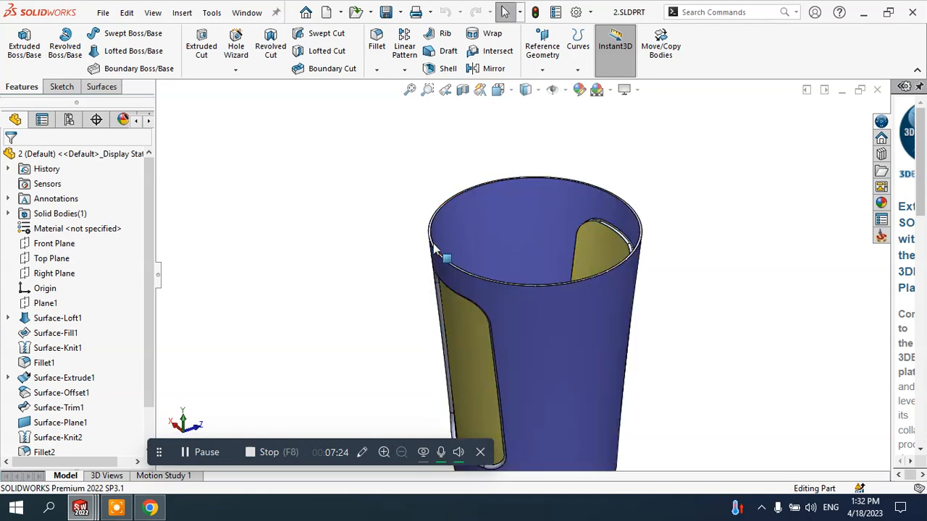
{"action": "scroll", "coordinate": [437, 250], "scroll_direction": "down", "scroll_amount": 1}
{"action": "scroll", "coordinate": [444, 251], "scroll_direction": "down", "scroll_amount": 2}
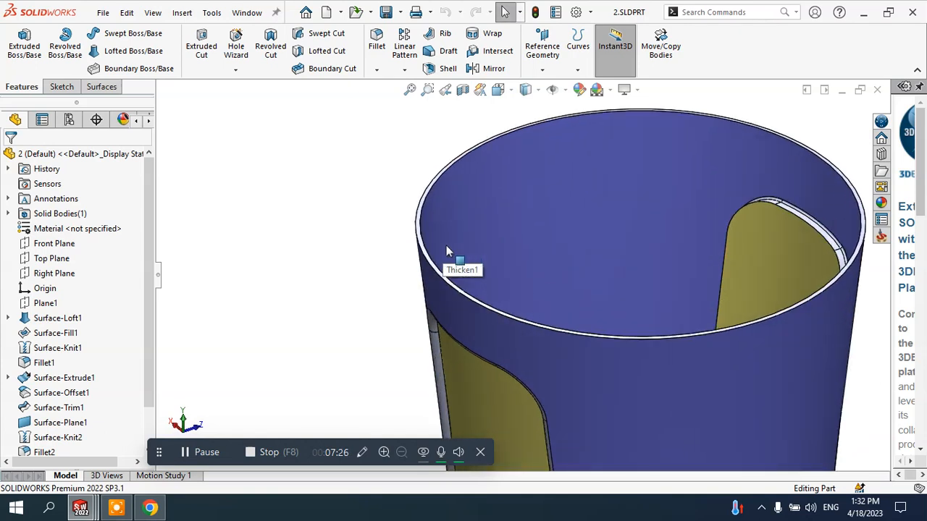
{"action": "scroll", "coordinate": [446, 250], "scroll_direction": "down", "scroll_amount": 3}
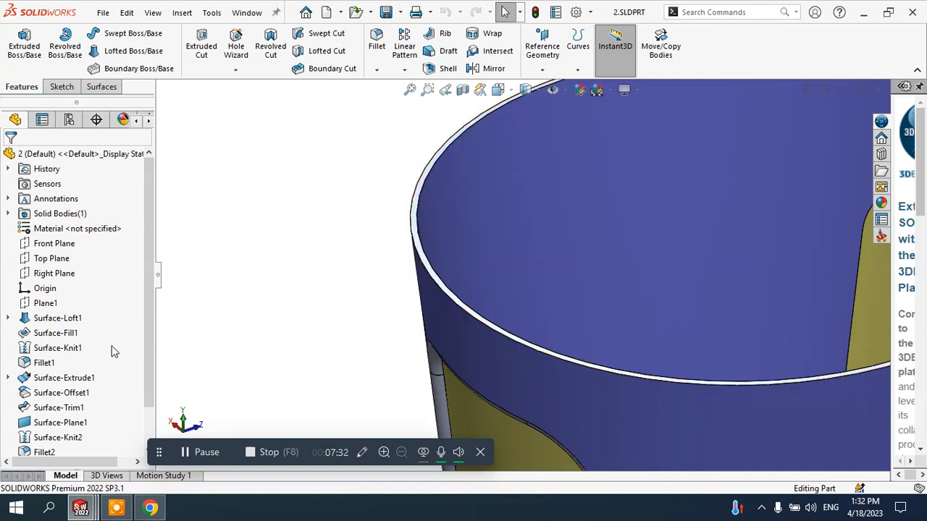
Highlight the Thicken1 feature at the end of the feature tree and examine the faces it covers on the cup
{"action": "scroll", "coordinate": [75, 401], "scroll_direction": "down", "scroll_amount": 1}
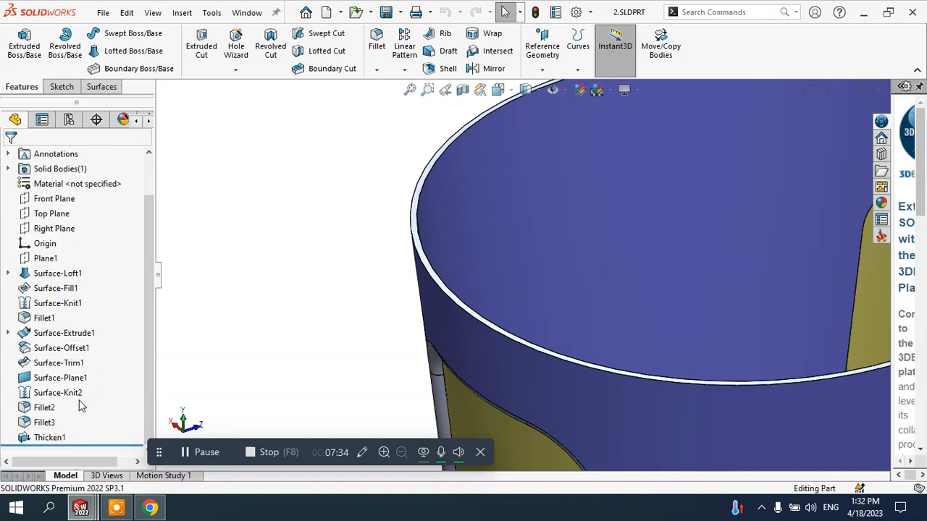
{"action": "left_click", "coordinate": [56, 438]}
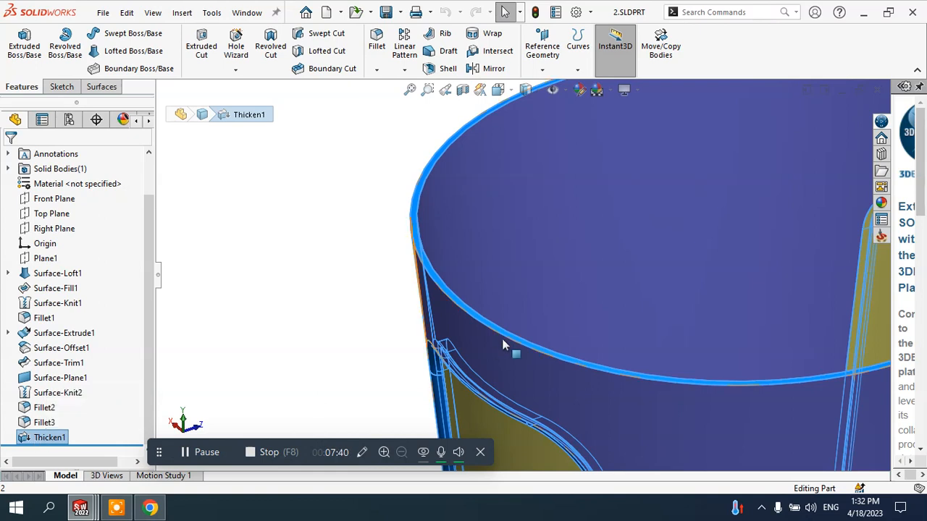
{"action": "scroll", "coordinate": [503, 325], "scroll_direction": "up", "scroll_amount": 2}
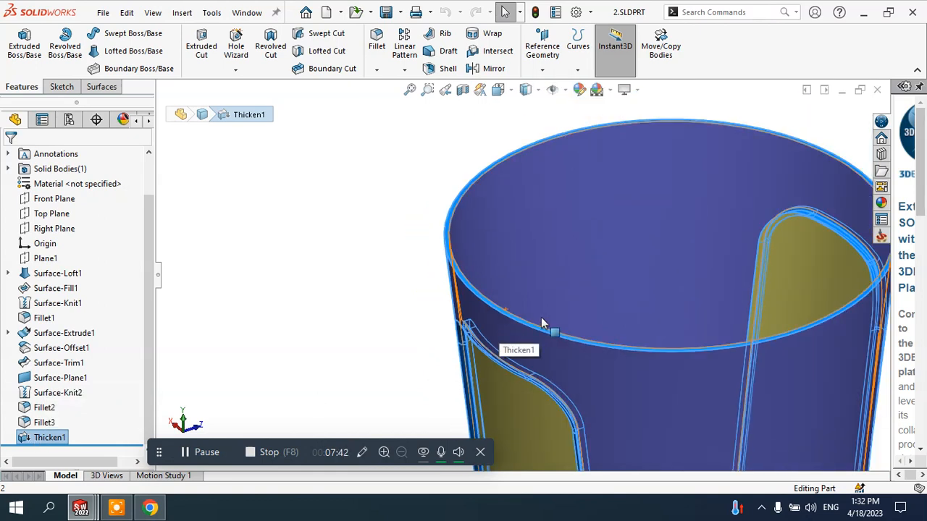
{"action": "scroll", "coordinate": [541, 323], "scroll_direction": "up", "scroll_amount": 3}
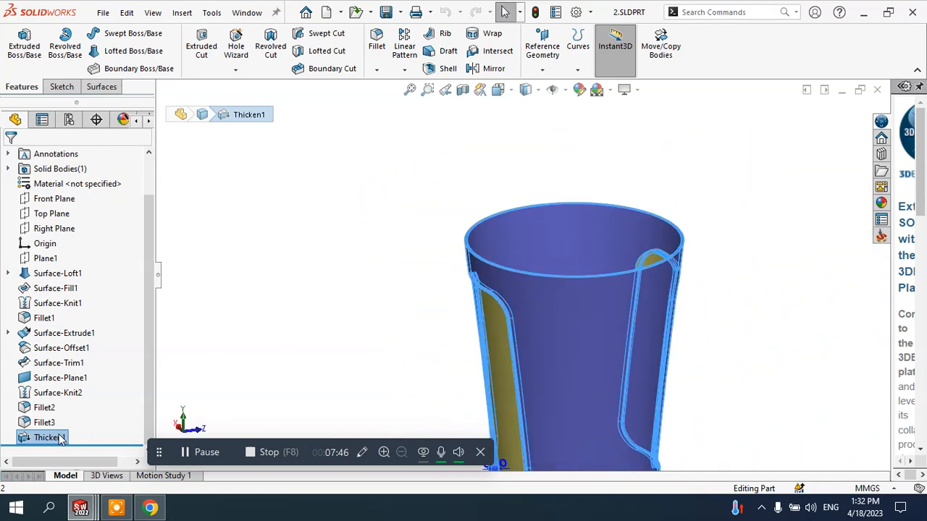
Begin opening another file and browse to the MP 2022-2023\CAD-CAM Laboratory folder on Local Disk (D:)
{"action": "middle_click_drag", "start_coordinate": [563, 280], "coordinate": [583, 304]}
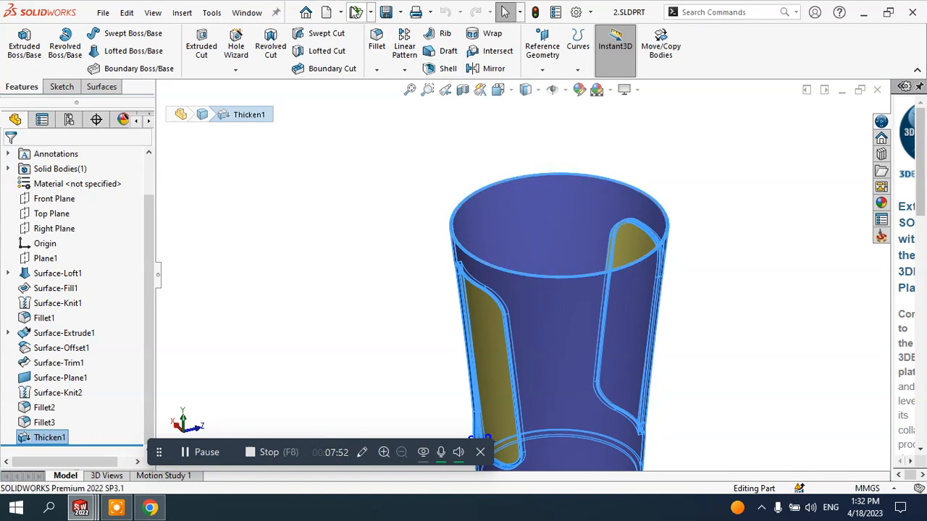
{"action": "key", "text": "ctrl+o"}
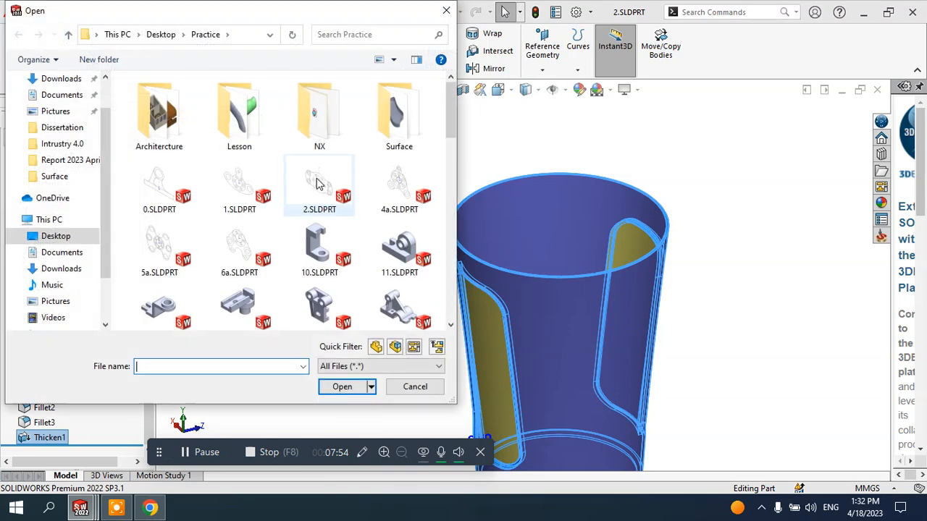
{"action": "scroll", "coordinate": [72, 304], "scroll_direction": "down", "scroll_amount": 3}
{"action": "left_click", "coordinate": [72, 301]}
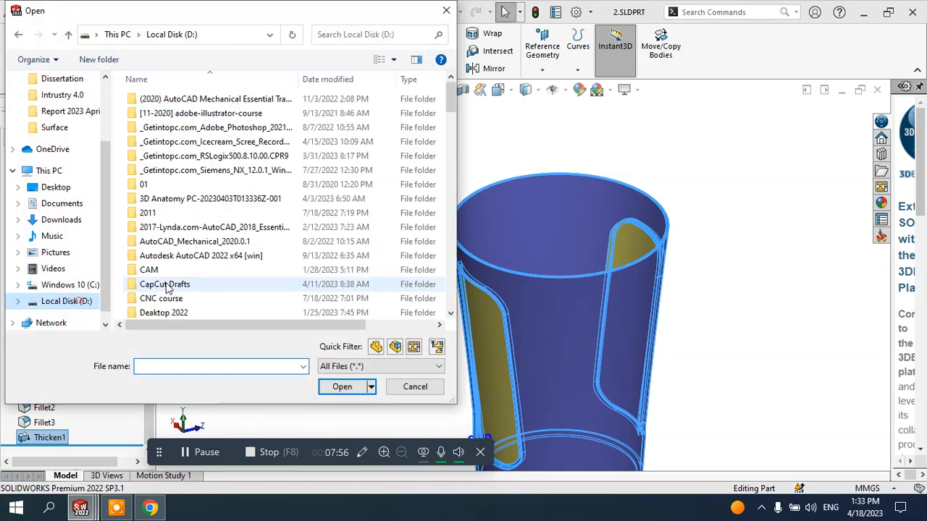
{"action": "scroll", "coordinate": [217, 218], "scroll_direction": "down", "scroll_amount": 4}
{"action": "left_click", "coordinate": [187, 269]}
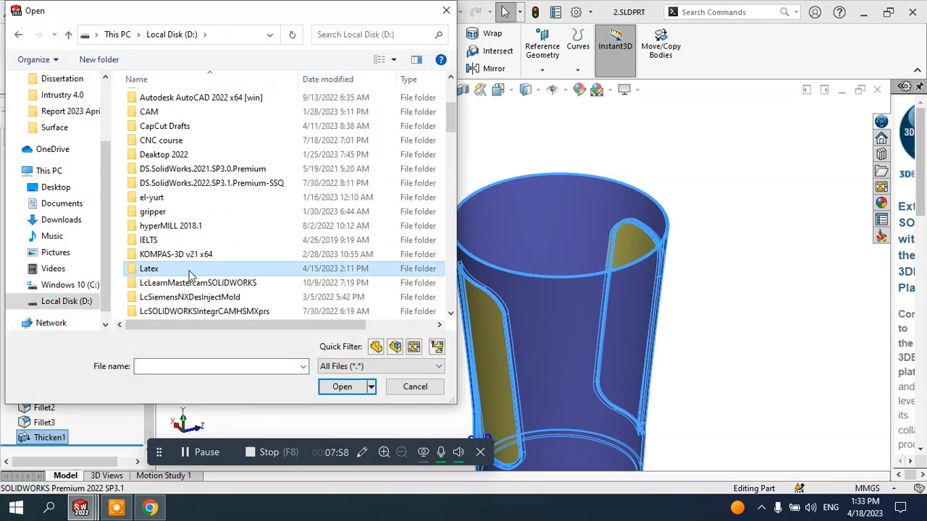
{"action": "key", "text": "m"}
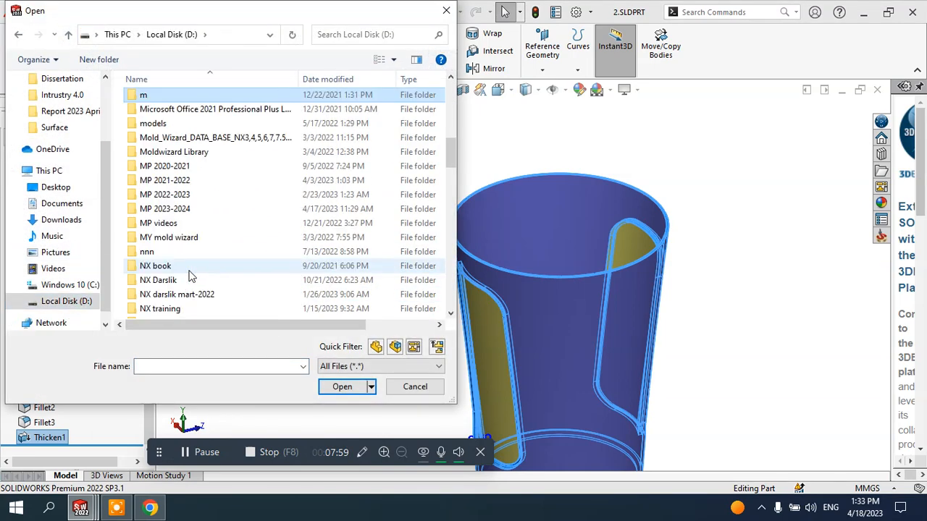
{"action": "double_click", "coordinate": [186, 195]}
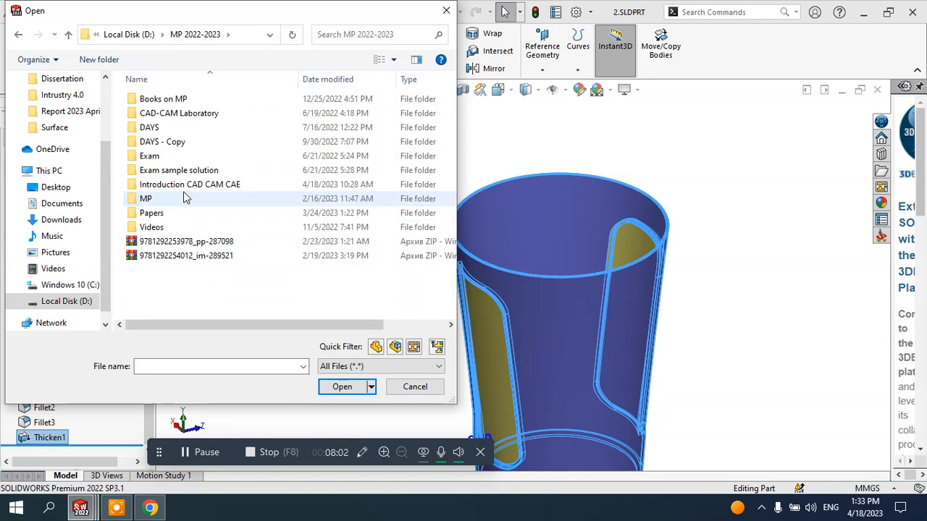
{"action": "left_click", "coordinate": [162, 115]}
{"action": "double_click", "coordinate": [161, 116]}
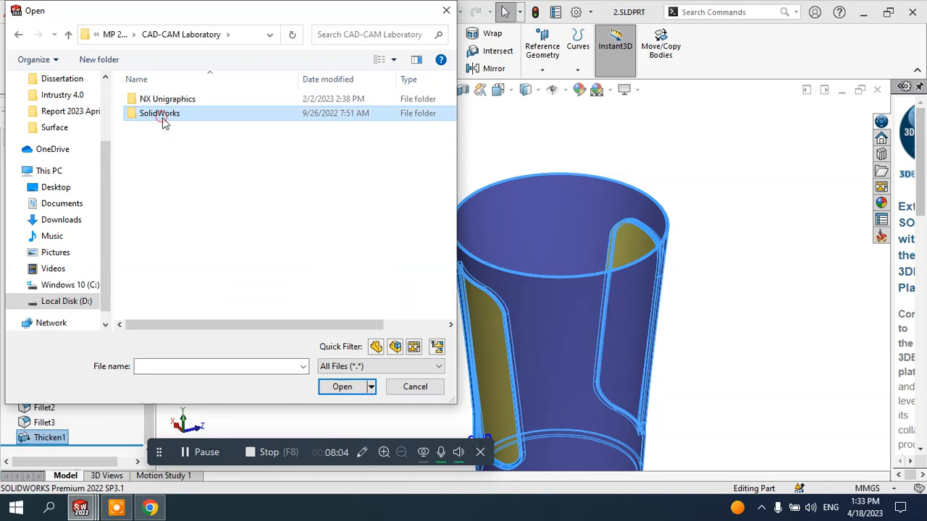
Open L4.SLDPRT from the SolidWorks\CAD\Practice\2_plastics\2 folder
{"action": "double_click", "coordinate": [162, 117]}
{"action": "double_click", "coordinate": [154, 100]}
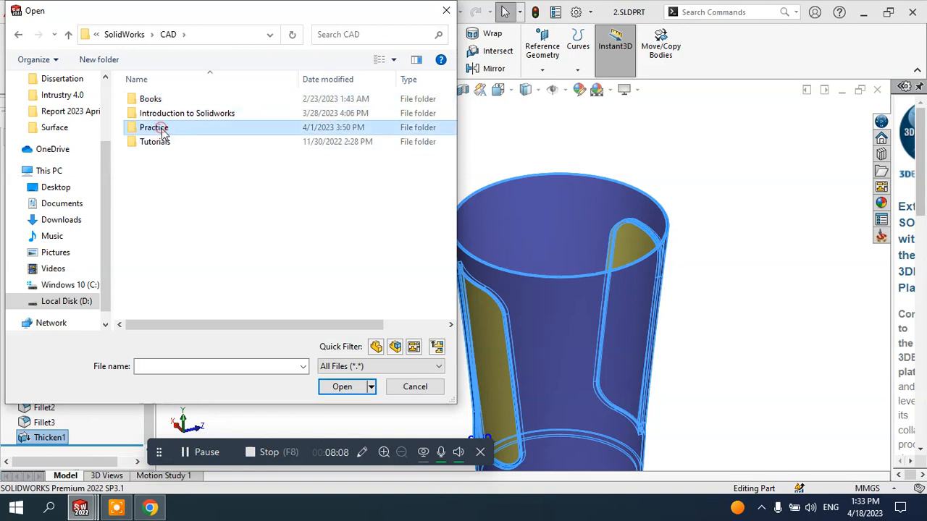
{"action": "double_click", "coordinate": [161, 129]}
{"action": "double_click", "coordinate": [155, 155]}
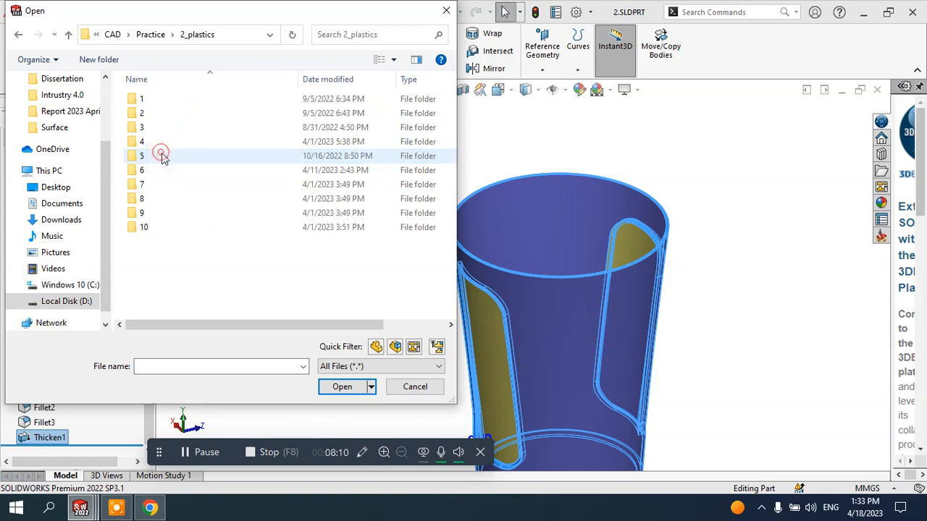
{"action": "double_click", "coordinate": [144, 114]}
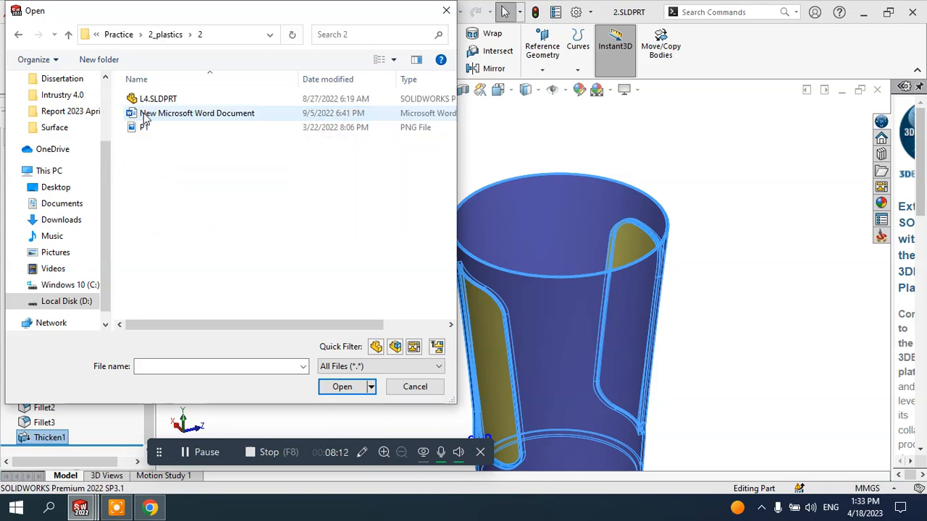
{"action": "left_click", "coordinate": [152, 100]}
{"action": "left_click", "coordinate": [362, 386]}
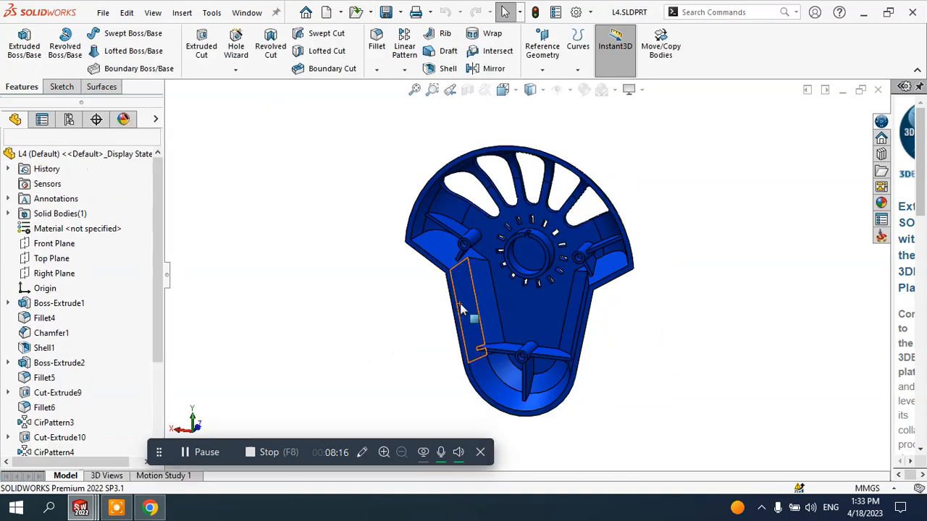
Examine the inside of the blue housing, highlighting its Rib1 faces and the neighbouring cylindrical boss of Boss-Extrude4
{"action": "middle_click_drag", "start_coordinate": [542, 244], "coordinate": [446, 290]}
{"action": "scroll", "coordinate": [445, 290], "scroll_direction": "down", "scroll_amount": 3}
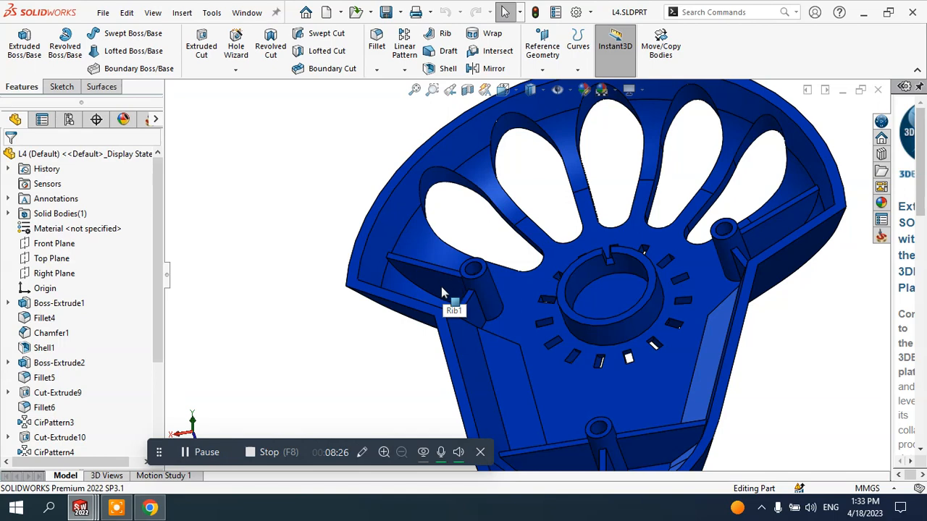
{"action": "left_click", "coordinate": [438, 289]}
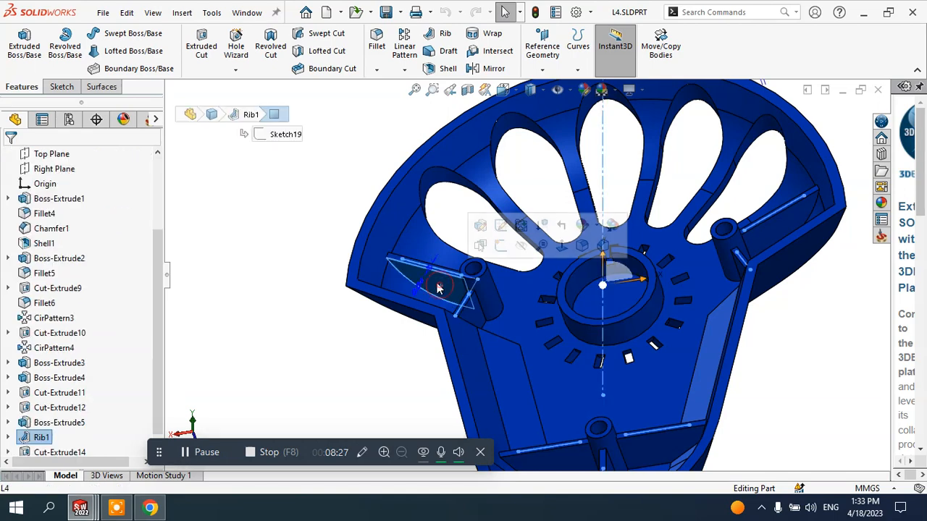
{"action": "scroll", "coordinate": [496, 289], "scroll_direction": "down", "scroll_amount": 3}
{"action": "left_click", "coordinate": [488, 293]}
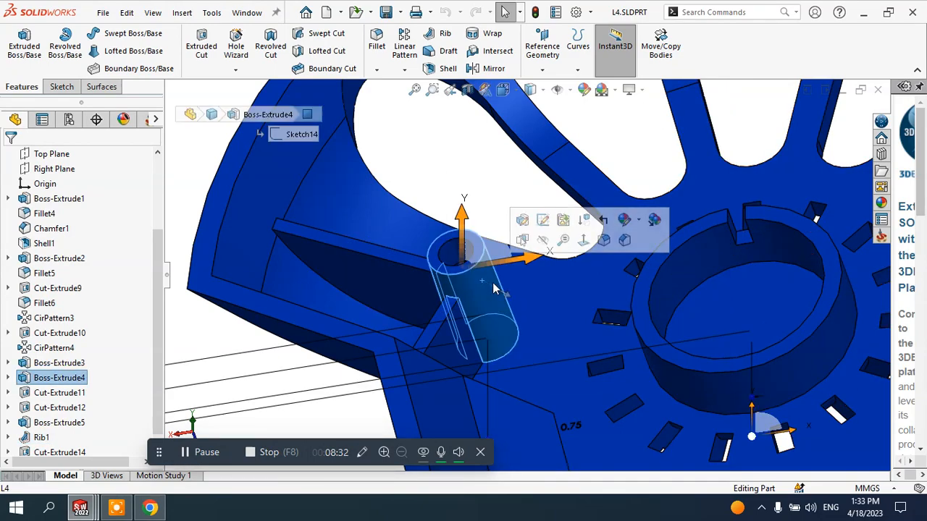
{"action": "left_click", "coordinate": [456, 319]}
{"action": "scroll", "coordinate": [476, 304], "scroll_direction": "up", "scroll_amount": 3}
{"action": "scroll", "coordinate": [476, 304], "scroll_direction": "up", "scroll_amount": 3}
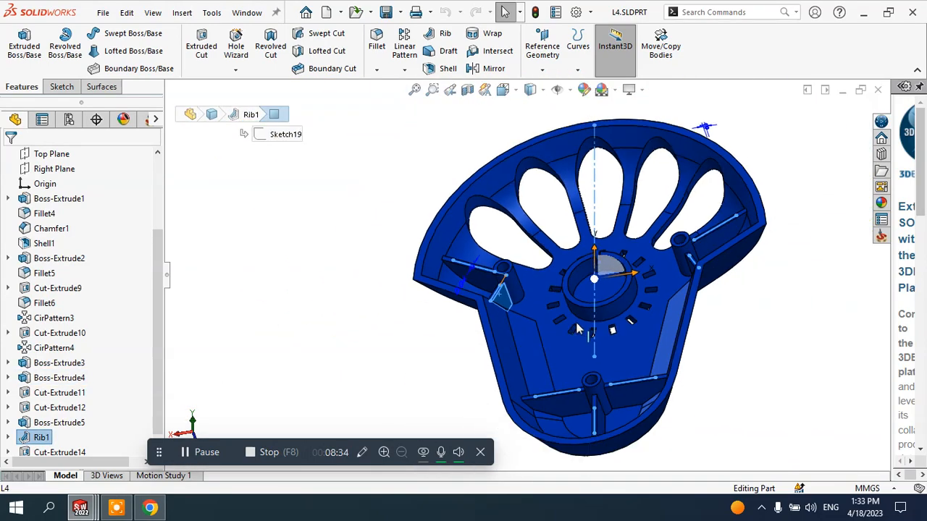
Inspect the Rib1 walls around the boss at the housing's narrow end and clear the selection
{"action": "middle_click_drag", "start_coordinate": [476, 304], "coordinate": [627, 284]}
{"action": "scroll", "coordinate": [617, 340], "scroll_direction": "down", "scroll_amount": 2}
{"action": "left_click", "coordinate": [593, 365]}
{"action": "scroll", "coordinate": [580, 362], "scroll_direction": "up", "scroll_amount": 2}
{"action": "scroll", "coordinate": [627, 284], "scroll_direction": "down", "scroll_amount": 2}
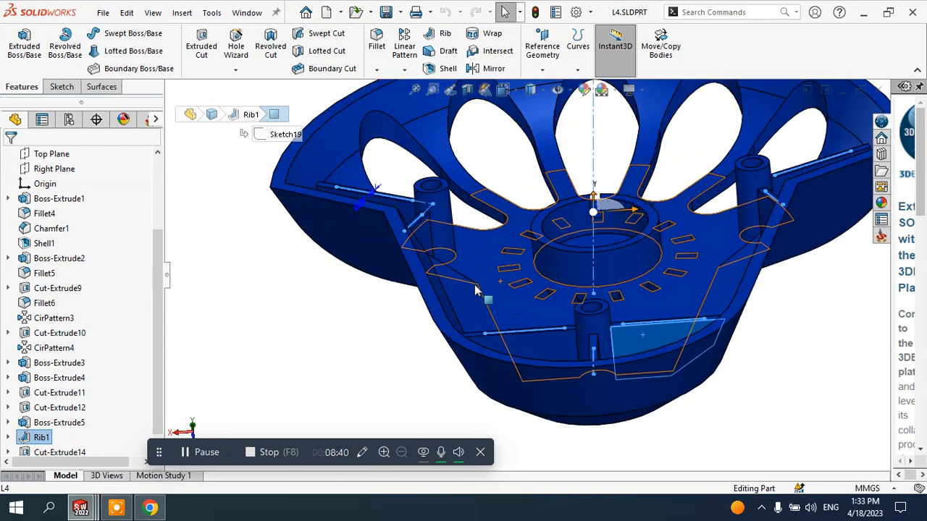
{"action": "scroll", "coordinate": [427, 275], "scroll_direction": "up", "scroll_amount": 4}
{"action": "left_click", "coordinate": [428, 275]}
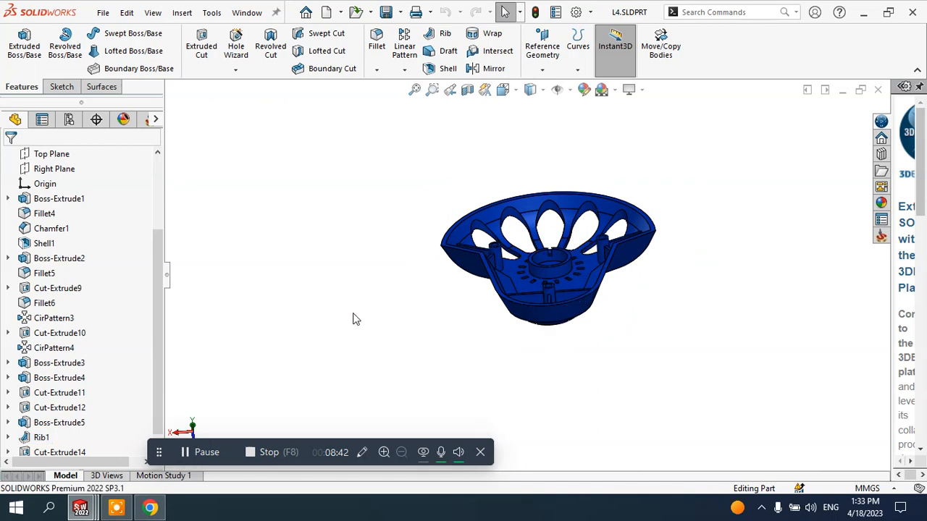
Switch to the 3.SLDPRT document and view the yellow spray head from several angles
{"action": "mouse_move", "coordinate": [78, 509]}
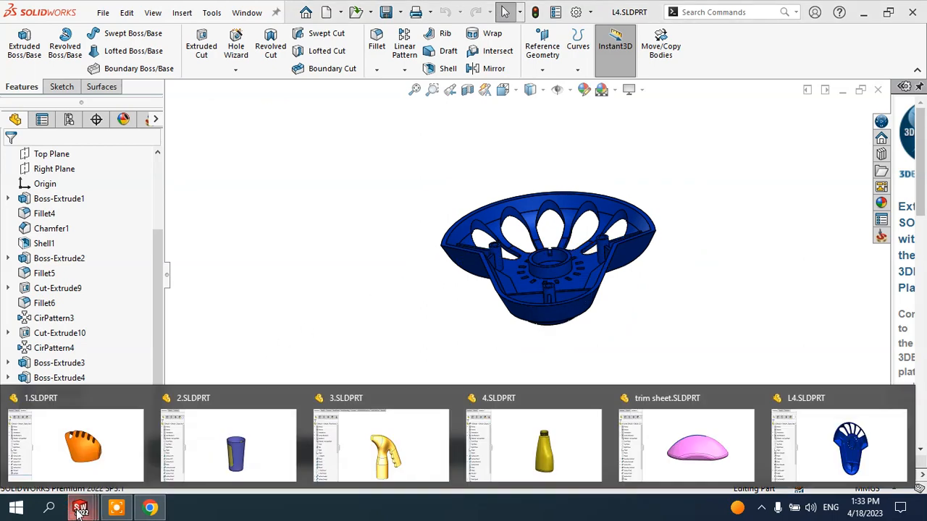
{"action": "left_click", "coordinate": [382, 443]}
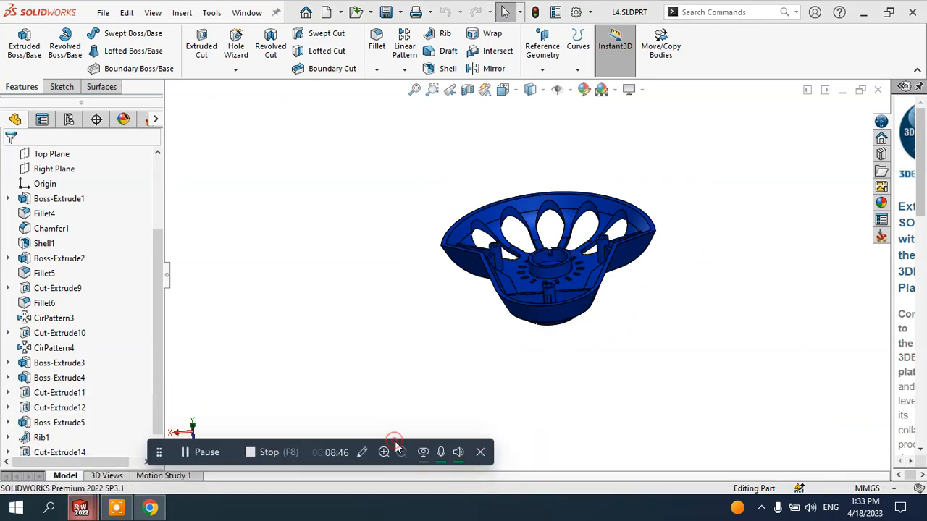
{"action": "scroll", "coordinate": [502, 346], "scroll_direction": "up", "scroll_amount": 3}
{"action": "middle_click_drag", "start_coordinate": [499, 340], "coordinate": [484, 322]}
{"action": "scroll", "coordinate": [484, 322], "scroll_direction": "down", "scroll_amount": 3}
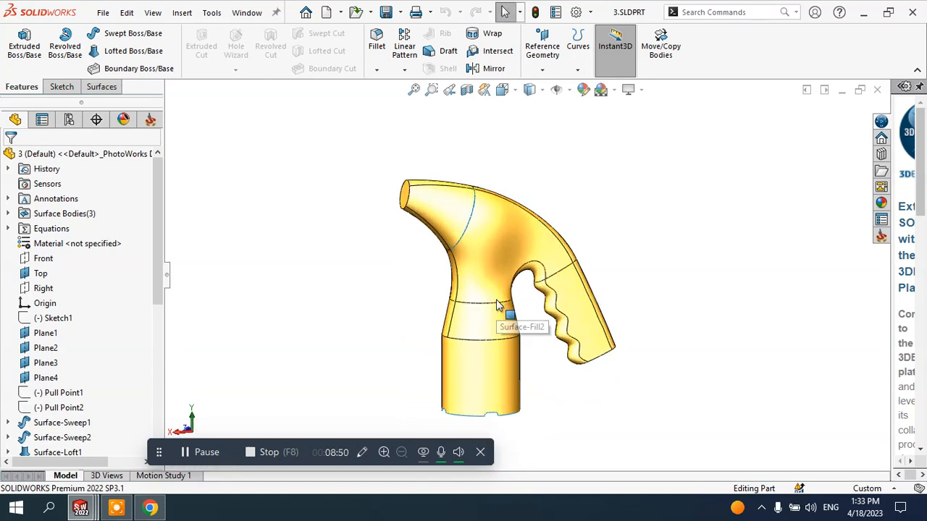
{"action": "mouse_move", "coordinate": [538, 252]}
{"action": "middle_mouse_down"}
{"action": "mouse_move", "coordinate": [471, 231]}
{"action": "mouse_move", "coordinate": [493, 234]}
{"action": "mouse_move", "coordinate": [501, 262]}
{"action": "middle_mouse_up"}
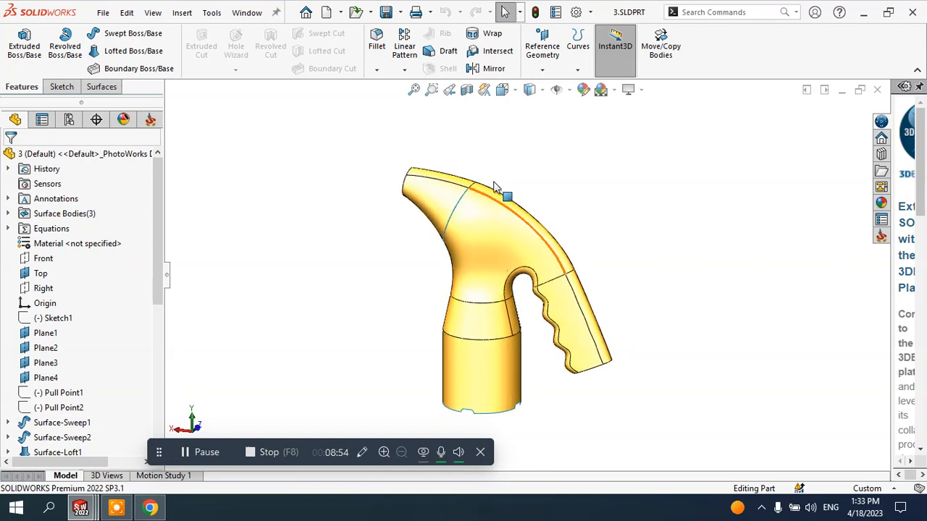
Inspect the spray head's wall at the nozzle with a temporary section view on the Front plane
{"action": "left_click", "coordinate": [462, 87]}
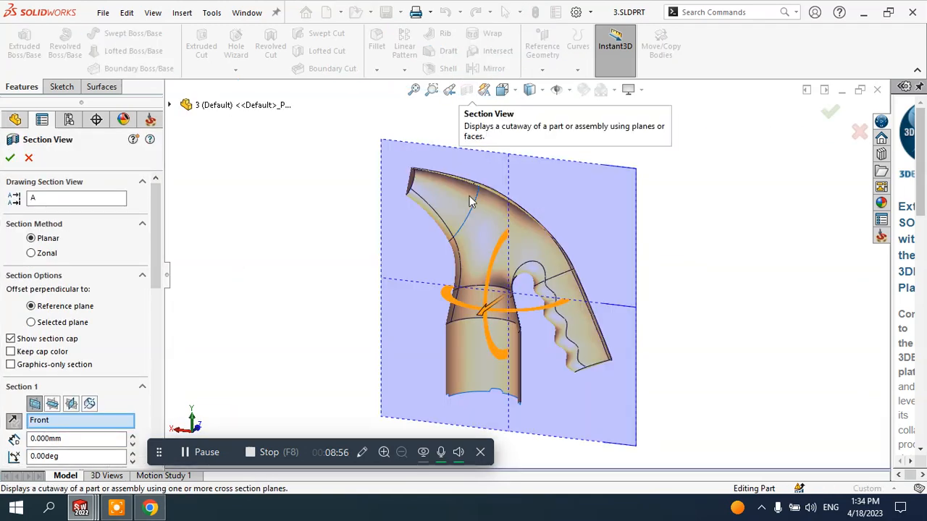
{"action": "scroll", "coordinate": [431, 181], "scroll_direction": "down", "scroll_amount": 5}
{"action": "scroll", "coordinate": [443, 199], "scroll_direction": "down", "scroll_amount": 5}
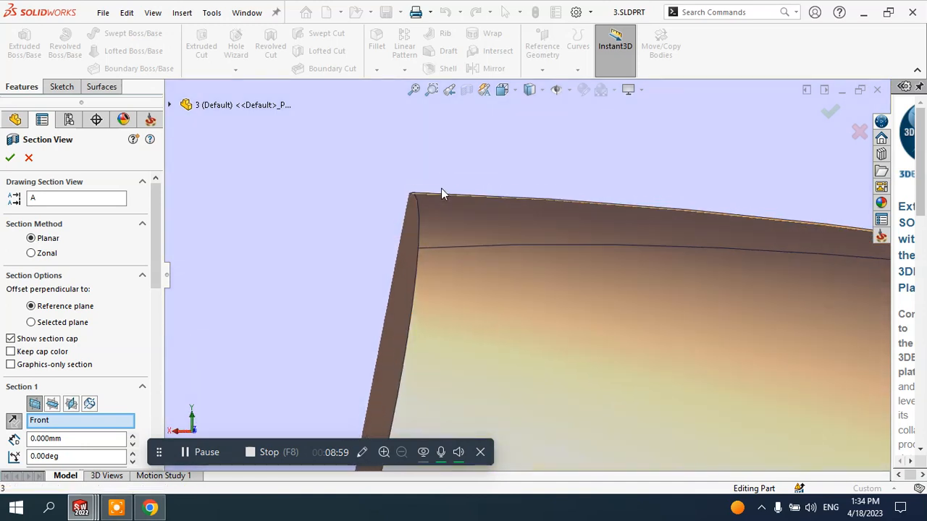
{"action": "middle_click_drag", "start_coordinate": [441, 189], "coordinate": [414, 238]}
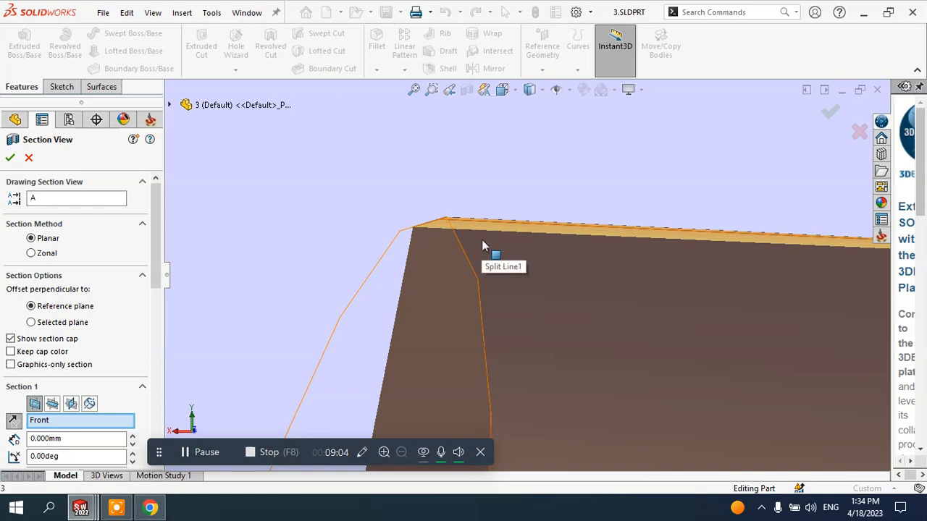
{"action": "middle_click_drag", "start_coordinate": [486, 246], "coordinate": [518, 276]}
{"action": "scroll", "coordinate": [520, 276], "scroll_direction": "up", "scroll_amount": 7}
{"action": "middle_click_drag", "start_coordinate": [596, 304], "coordinate": [565, 333]}
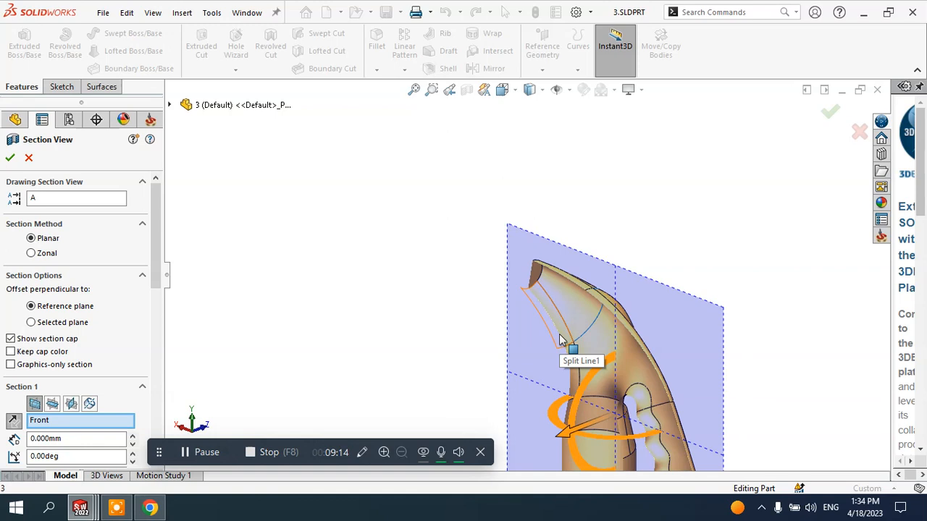
{"action": "scroll", "coordinate": [559, 339], "scroll_direction": "up", "scroll_amount": 3}
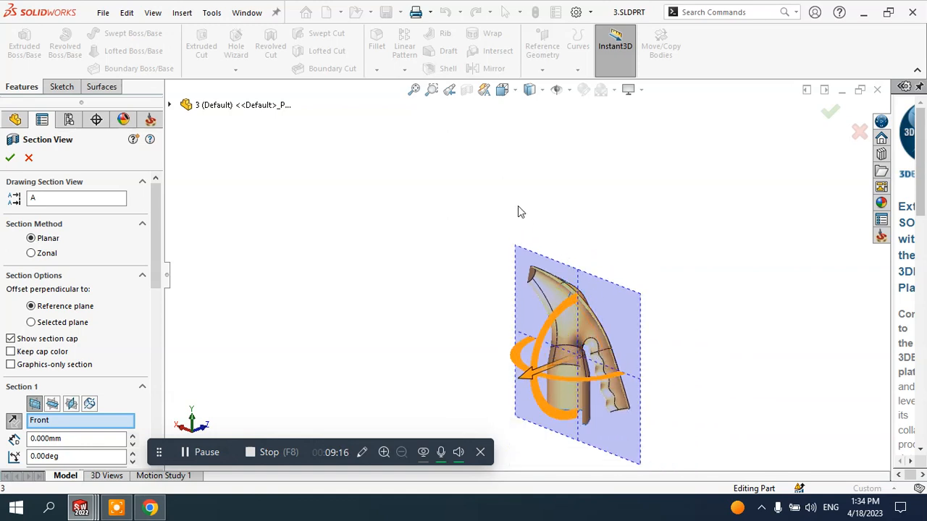
{"action": "left_click", "coordinate": [17, 157]}
{"action": "left_click", "coordinate": [29, 158]}
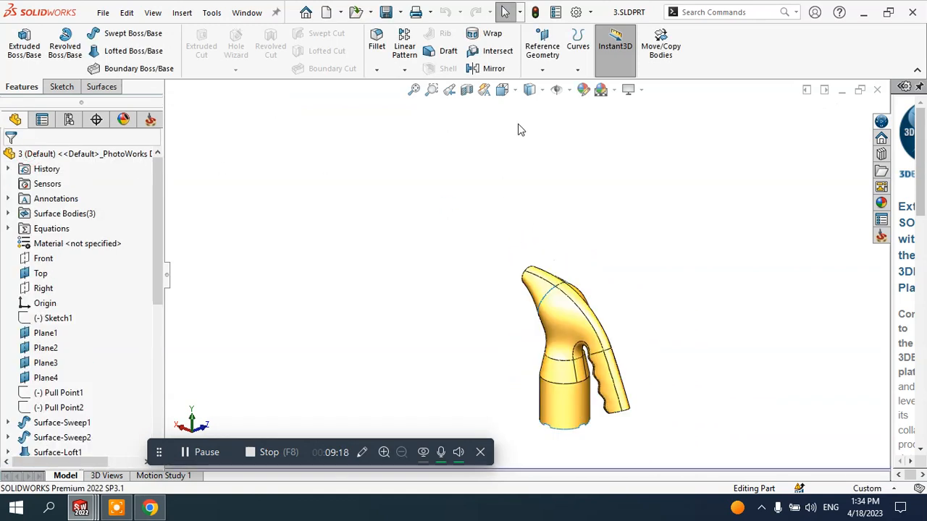
Show the surface modelling commands and view the description of the Thicken command
{"action": "left_click", "coordinate": [101, 86]}
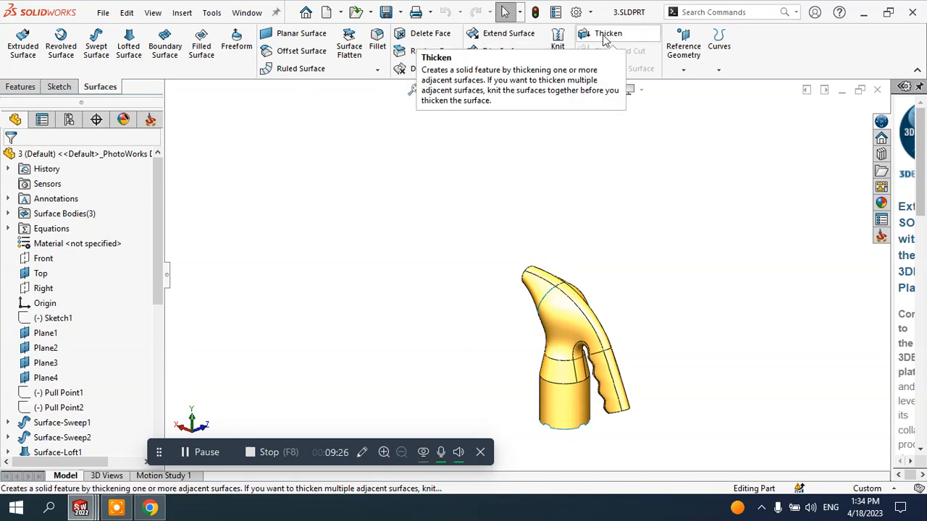
{"action": "scroll", "coordinate": [605, 277], "scroll_direction": "up", "scroll_amount": 2}
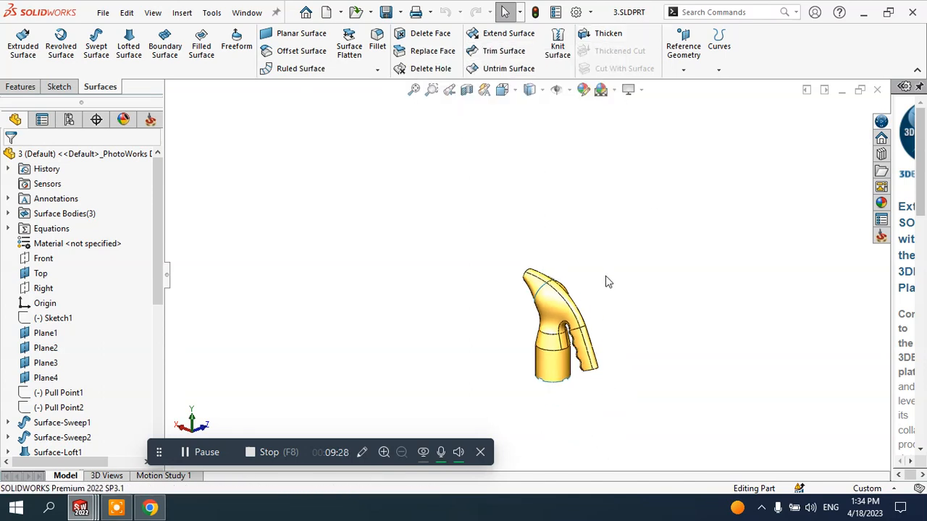
{"action": "scroll", "coordinate": [606, 299], "scroll_direction": "down", "scroll_amount": 3}
{"action": "scroll", "coordinate": [592, 309], "scroll_direction": "up", "scroll_amount": 1}
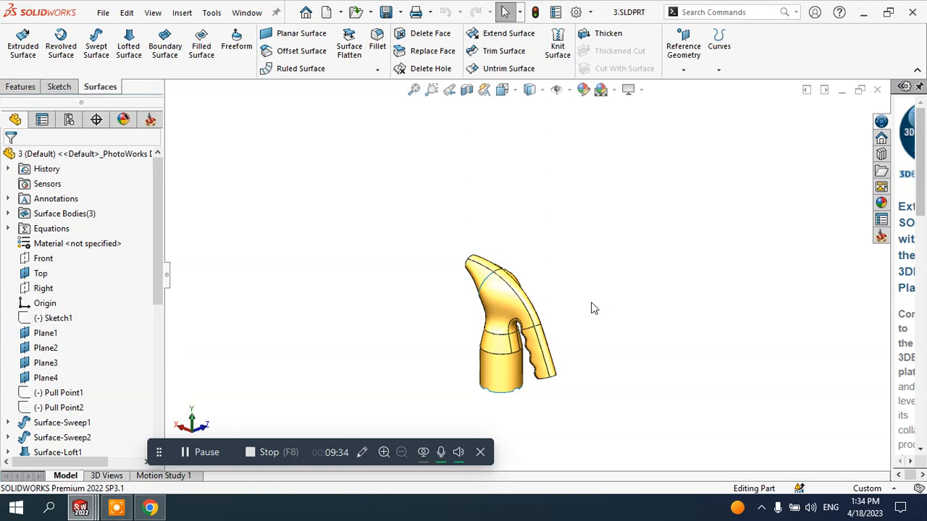
{"action": "scroll", "coordinate": [617, 304], "scroll_direction": "down", "scroll_amount": 1}
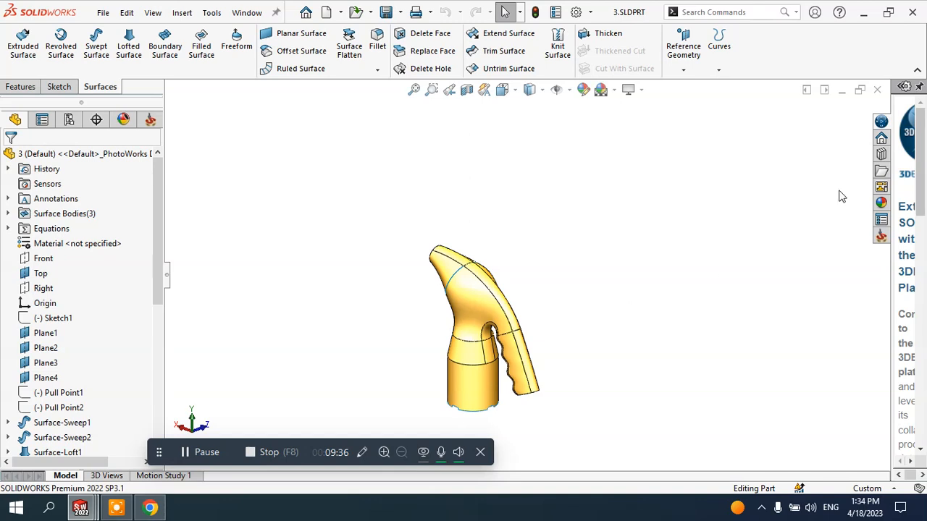
Close the 3.SLDPRT, L4.SLDPRT, 2.SLDPRT and trim sheet.SLDPRT documents
{"action": "left_click", "coordinate": [881, 92]}
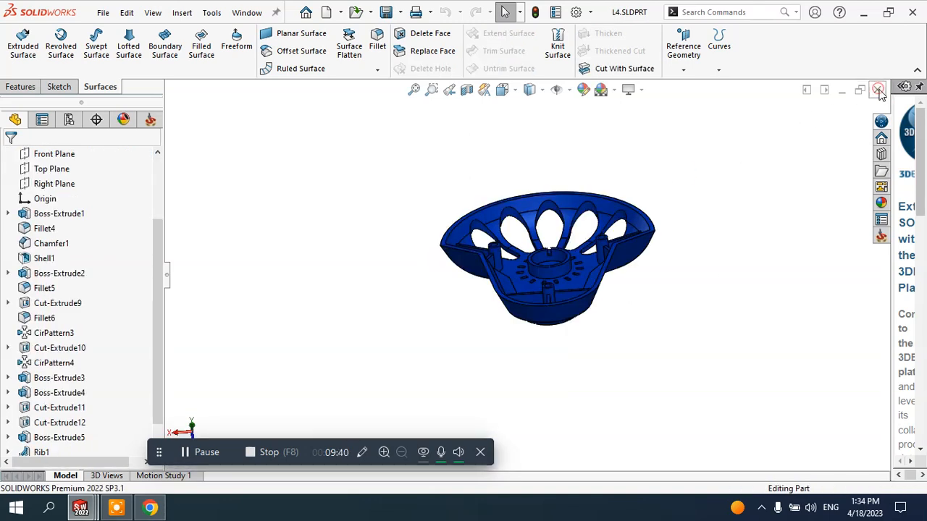
{"action": "left_click", "coordinate": [879, 90]}
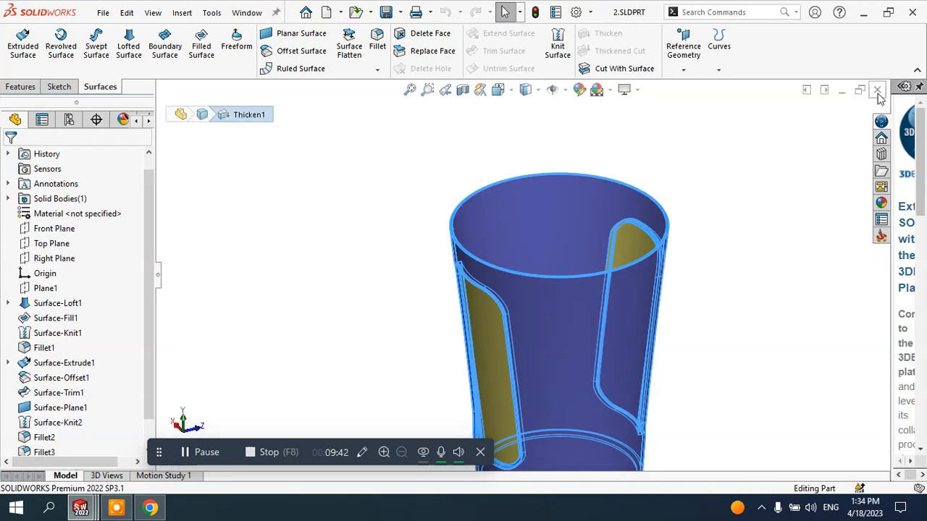
{"action": "left_click", "coordinate": [879, 93]}
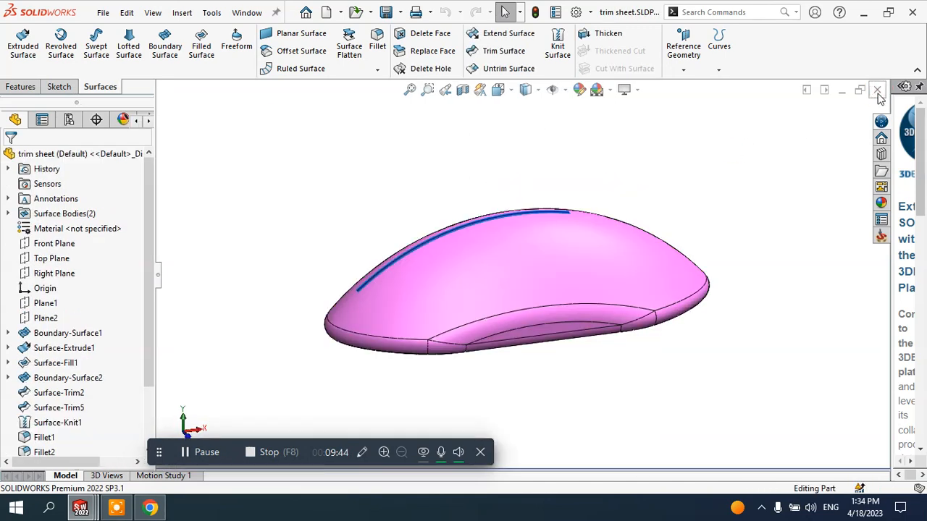
{"action": "left_click", "coordinate": [878, 92]}
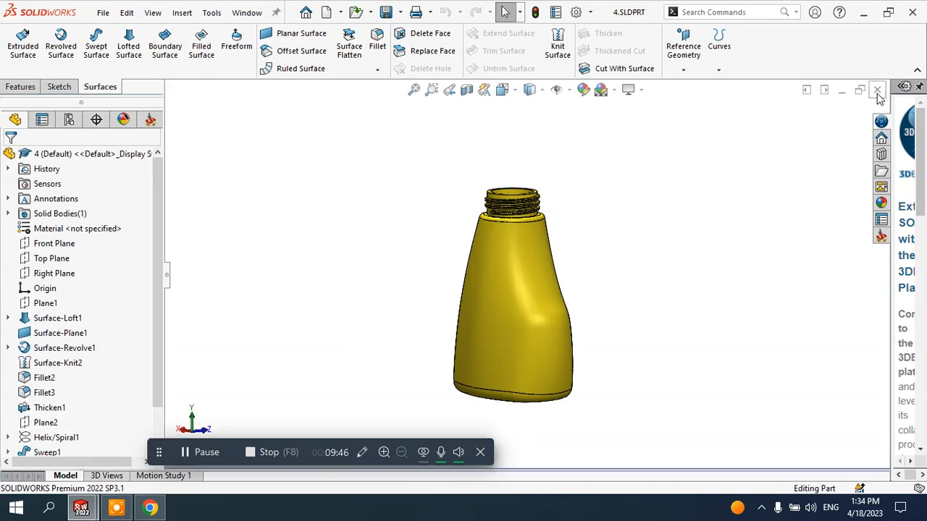
Close the 4.SLDPRT and 1.SLDPRT documents and create a new part document
{"action": "left_click", "coordinate": [878, 92]}
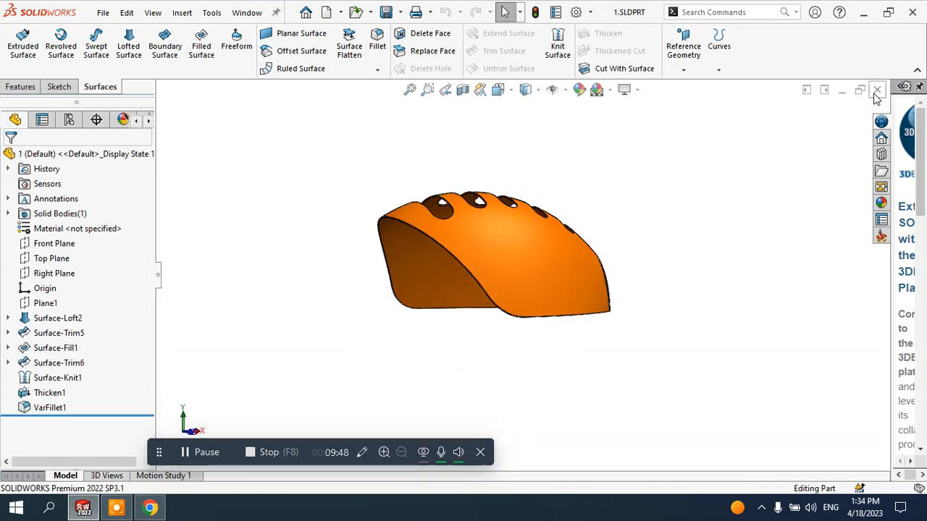
{"action": "left_click", "coordinate": [875, 92]}
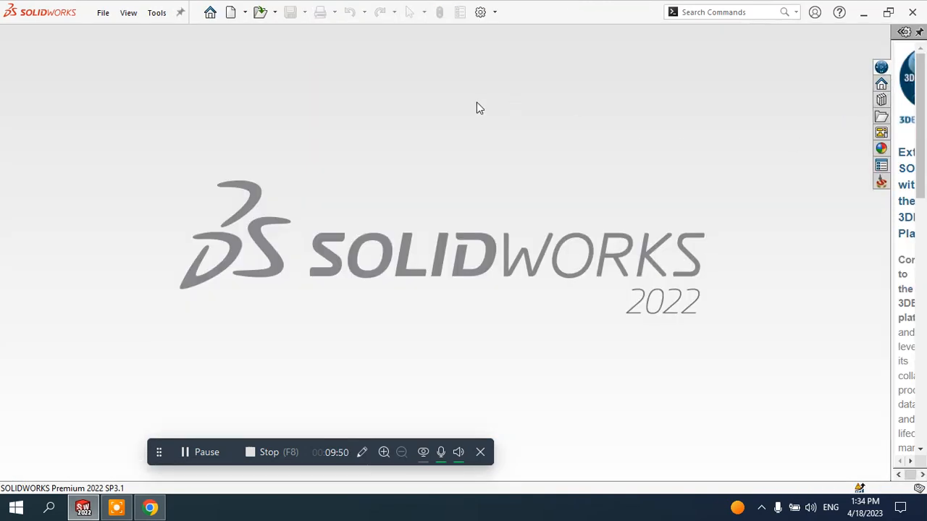
{"action": "left_click", "coordinate": [237, 13]}
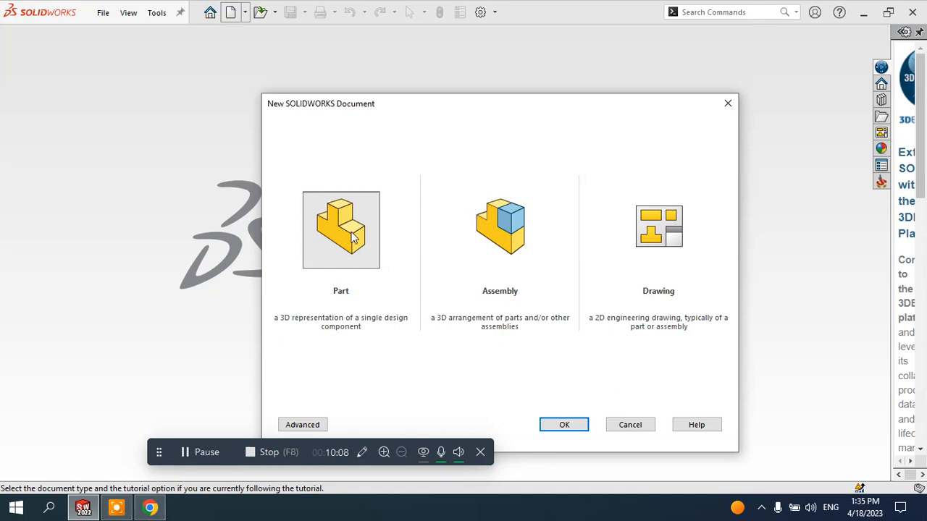
{"action": "left_click", "coordinate": [561, 428]}
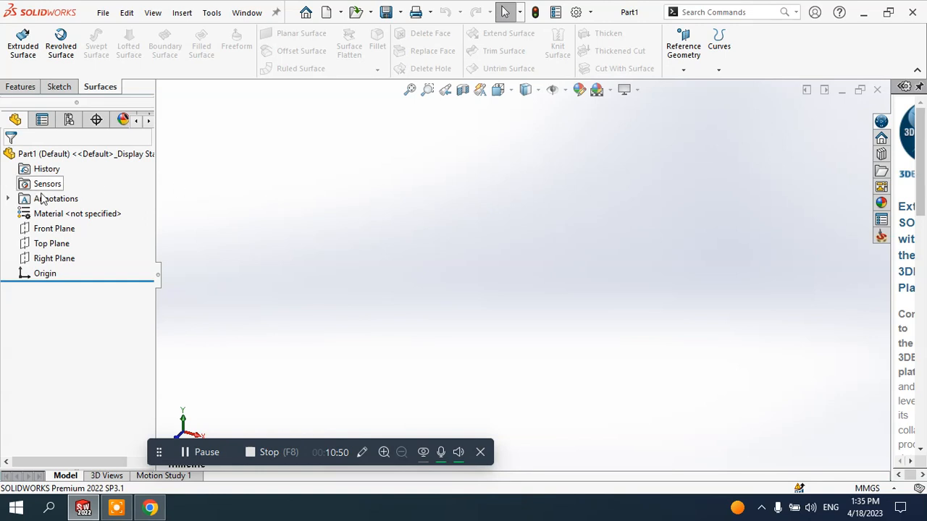
Start a sketch on the Top Plane and draw a center rectangle about 150 by 92 mm centred on the origin
{"action": "left_click", "coordinate": [50, 246]}
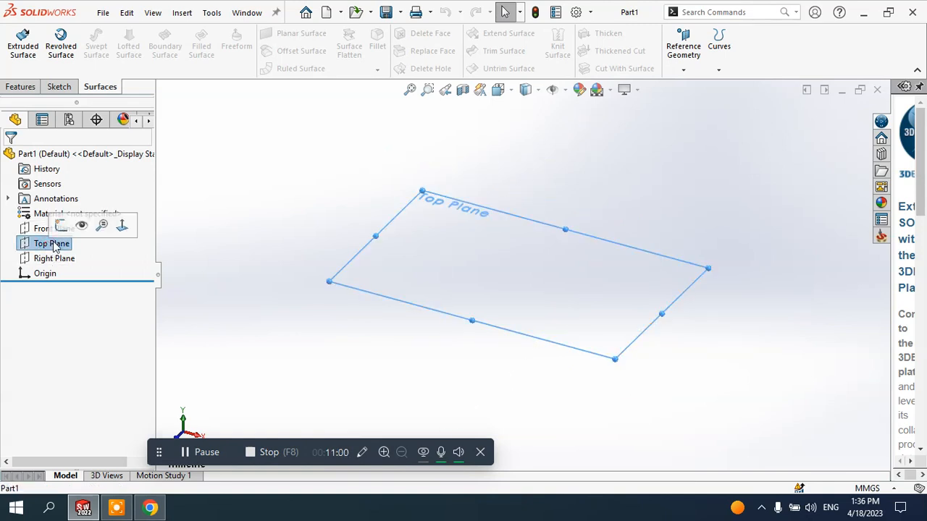
{"action": "left_click", "coordinate": [61, 227]}
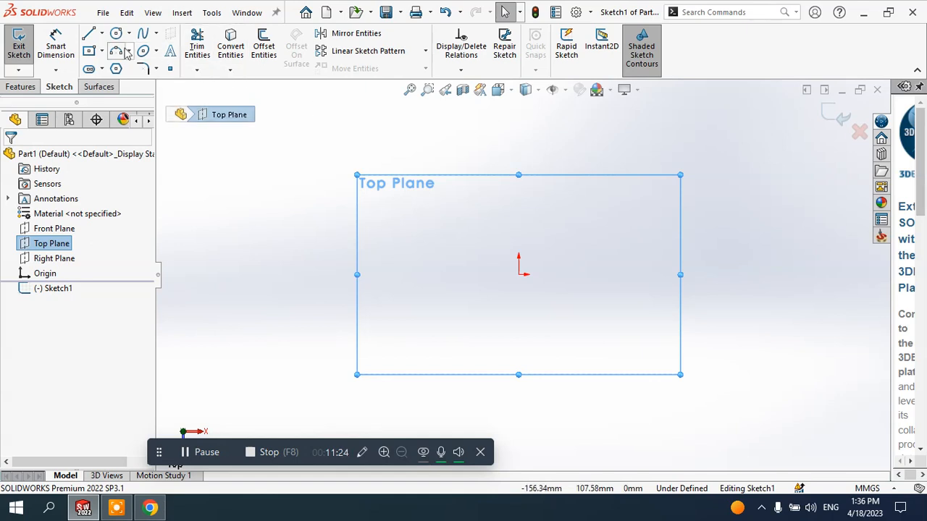
{"action": "left_click", "coordinate": [103, 51]}
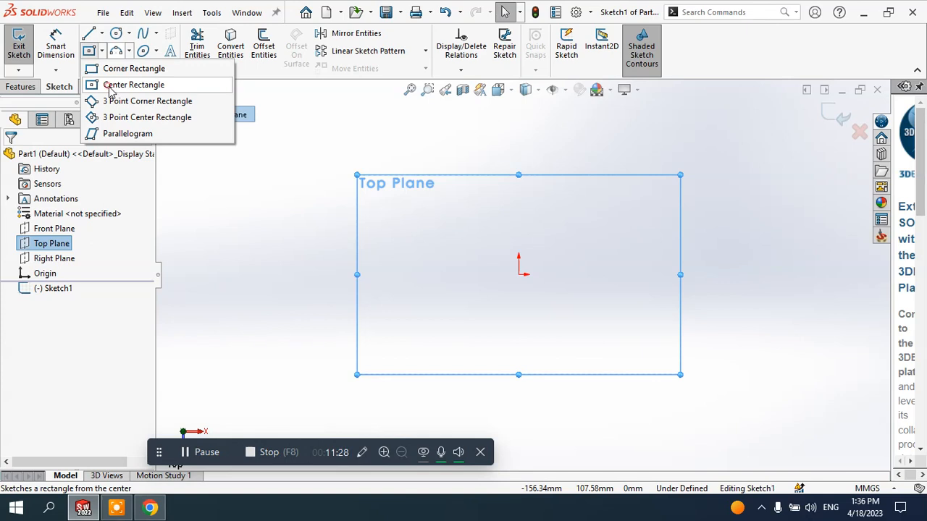
{"action": "left_click", "coordinate": [133, 84]}
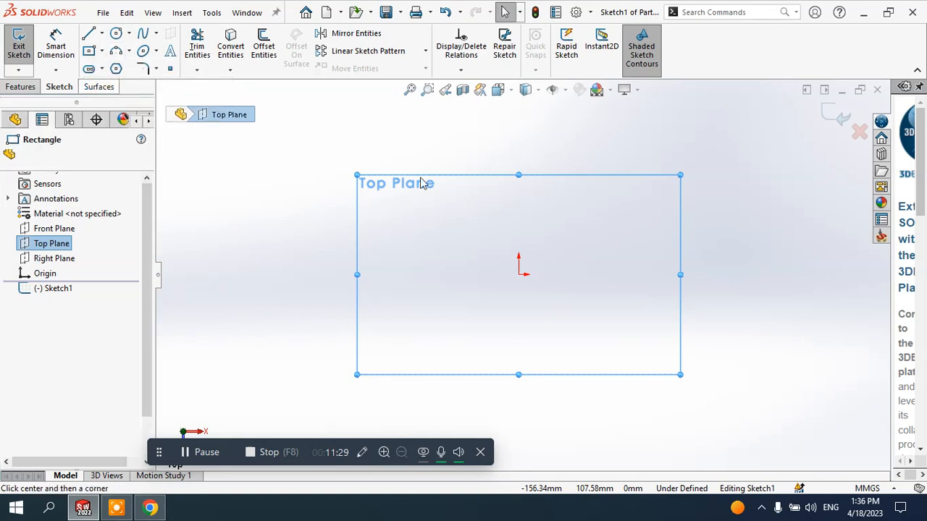
{"action": "left_click", "coordinate": [519, 274]}
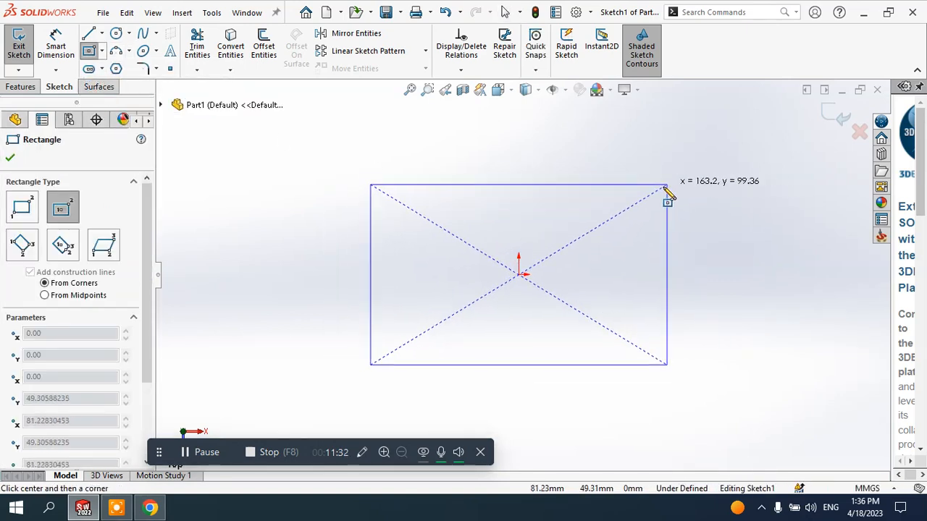
{"action": "left_click", "coordinate": [655, 191]}
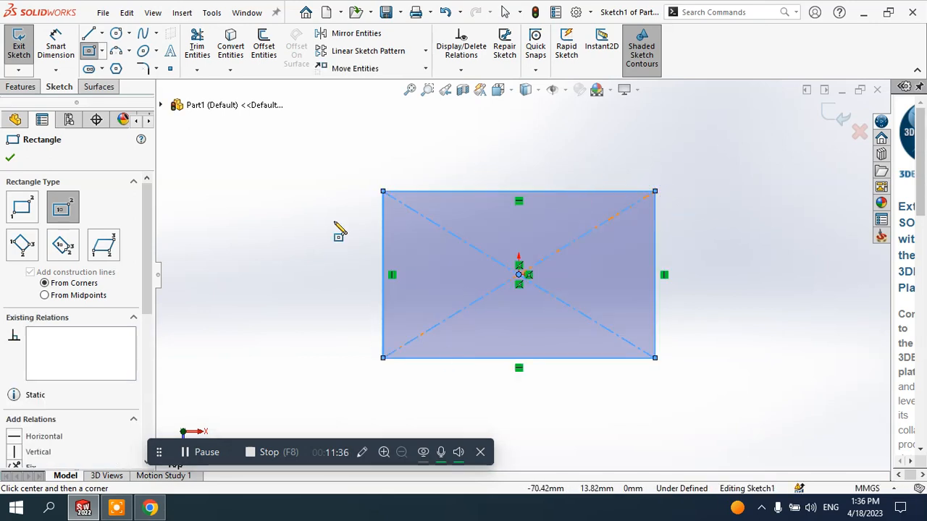
Dimension the rectangle's horizontal side to 150 mm and its vertical side to 100 mm
{"action": "left_click", "coordinate": [56, 45]}
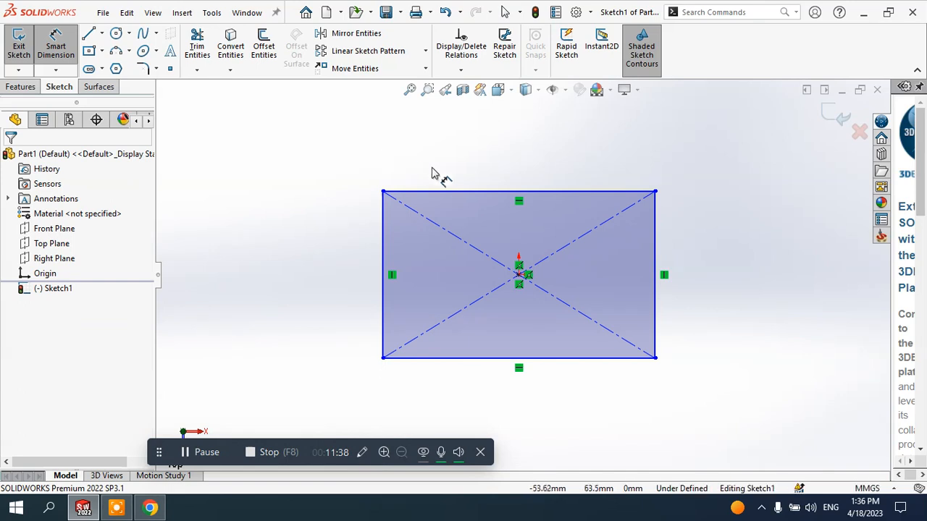
{"action": "left_click", "coordinate": [522, 191]}
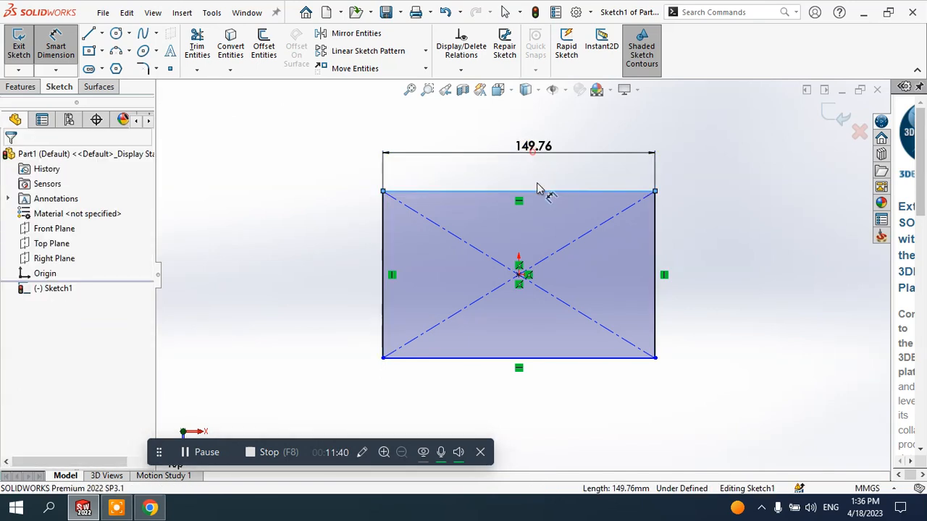
{"action": "left_click", "coordinate": [537, 188]}
{"action": "type", "text": "1"}
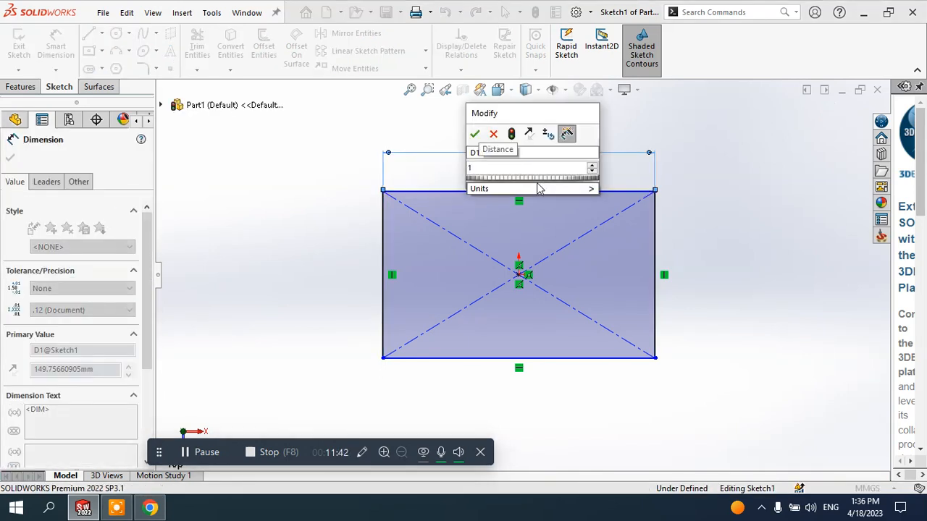
{"action": "type", "text": "50"}
{"action": "key", "text": "Return"}
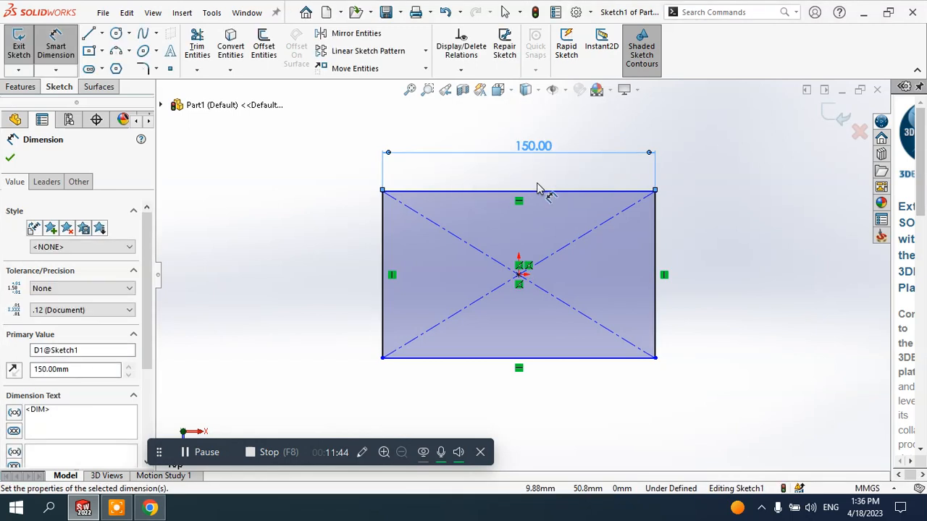
{"action": "left_click", "coordinate": [383, 241]}
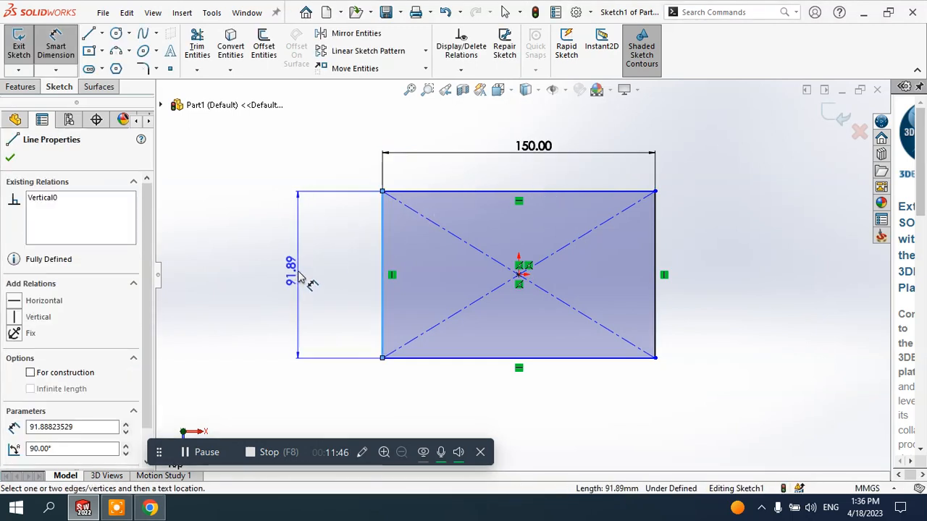
{"action": "left_click", "coordinate": [313, 289]}
{"action": "type", "text": "1"}
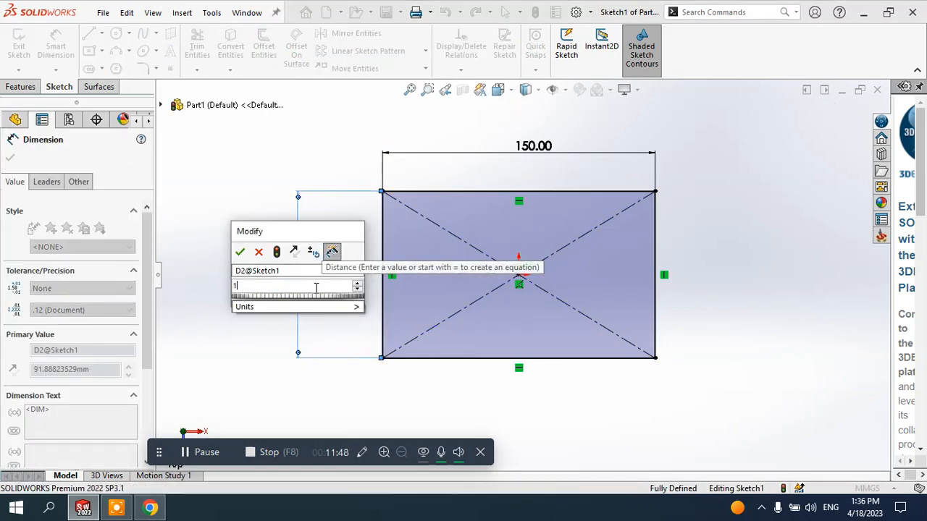
{"action": "type", "text": "00"}
{"action": "key", "text": "Return"}
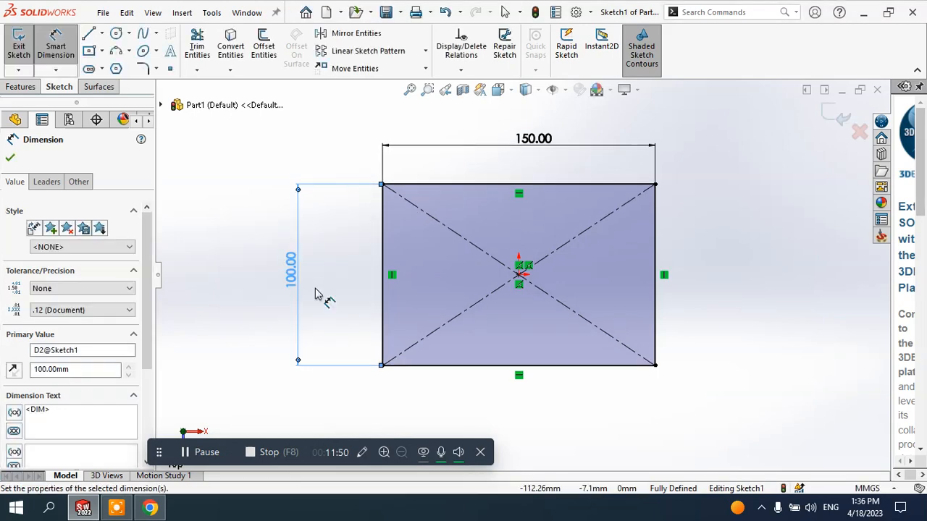
{"action": "key", "text": "Escape"}
Start an Extruded Surface of the rectangle from the Sketch Plane and set its depth to 50 mm
{"action": "mouse_move", "coordinate": [441, 327]}
{"action": "middle_mouse_down"}
{"action": "mouse_move", "coordinate": [480, 253]}
{"action": "mouse_move", "coordinate": [414, 177]}
{"action": "mouse_move", "coordinate": [463, 177]}
{"action": "middle_mouse_up"}
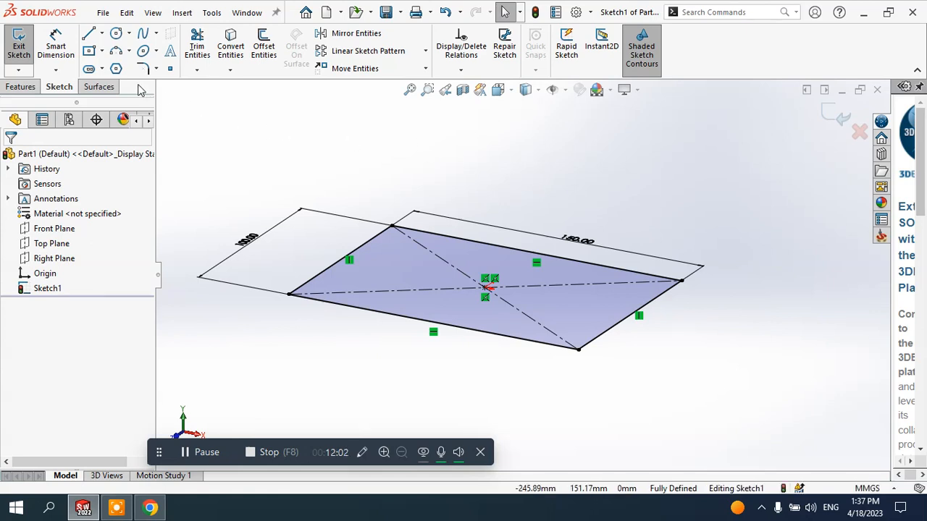
{"action": "left_click", "coordinate": [100, 87]}
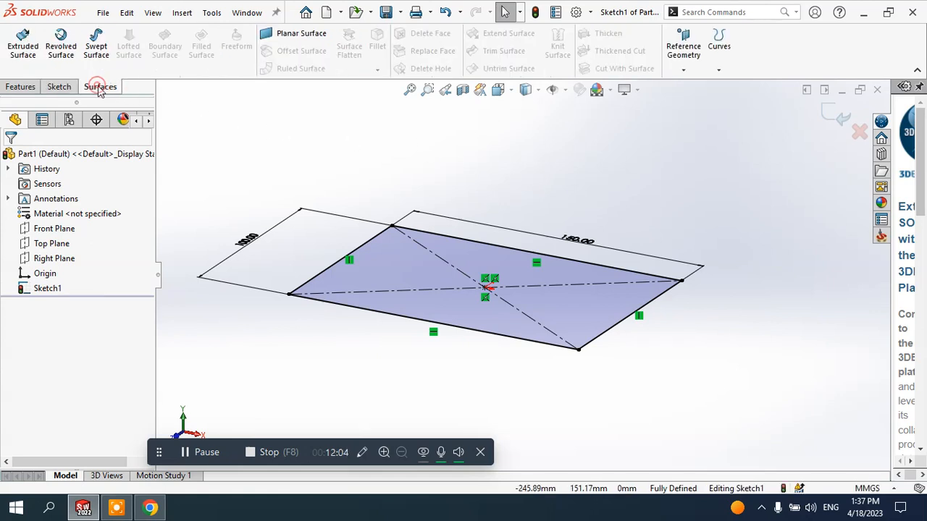
{"action": "left_click", "coordinate": [22, 42]}
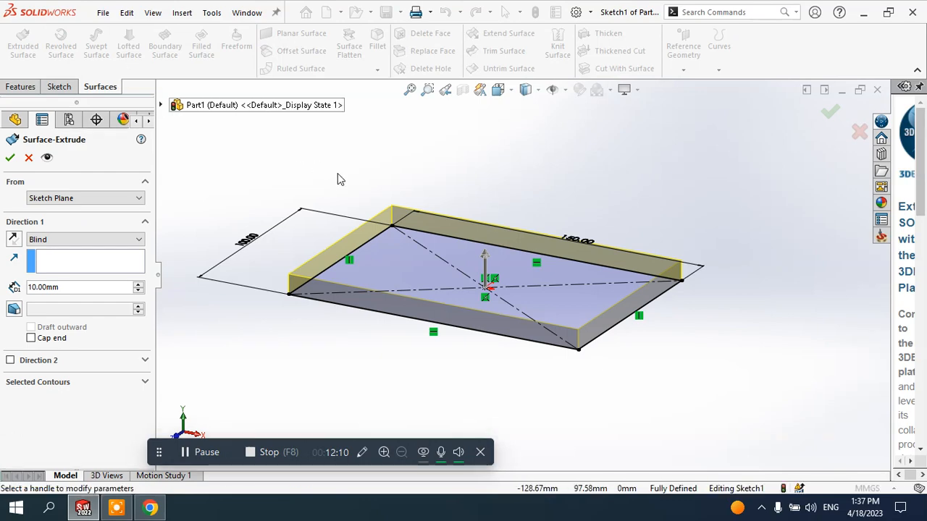
{"action": "middle_click_drag", "start_coordinate": [506, 201], "coordinate": [511, 174]}
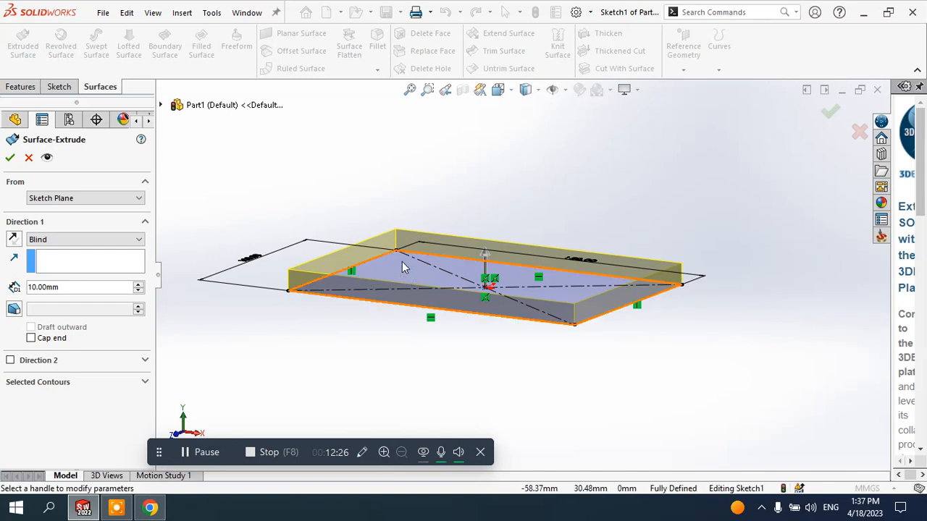
{"action": "scroll", "coordinate": [500, 246], "scroll_direction": "down", "scroll_amount": 1}
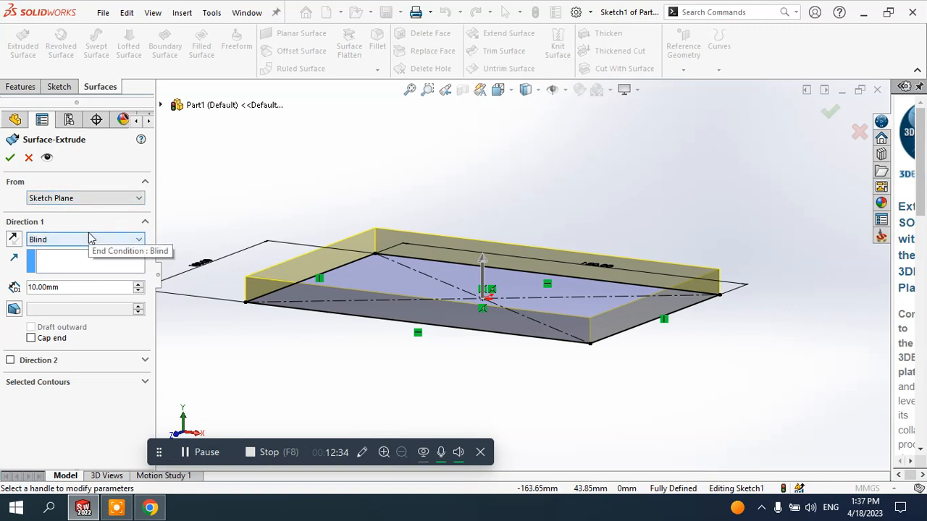
{"action": "left_click", "coordinate": [65, 202]}
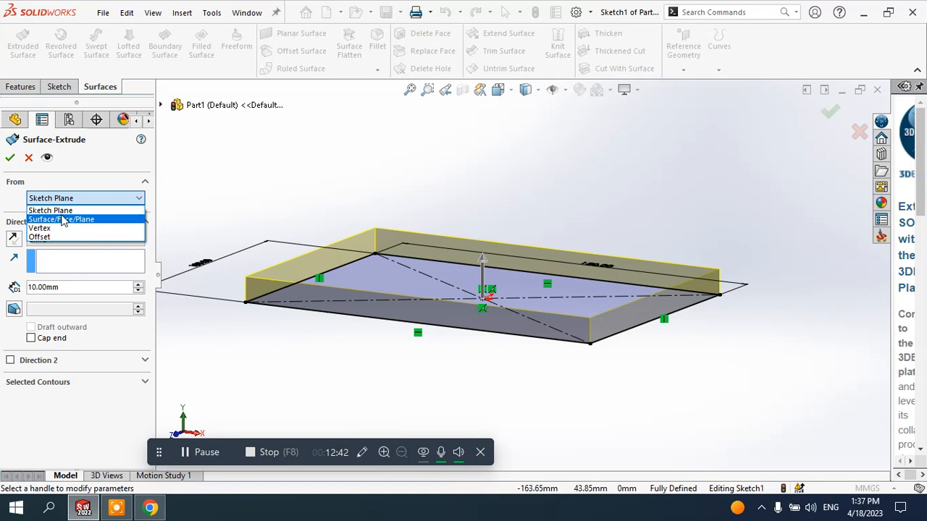
{"action": "left_click", "coordinate": [60, 211]}
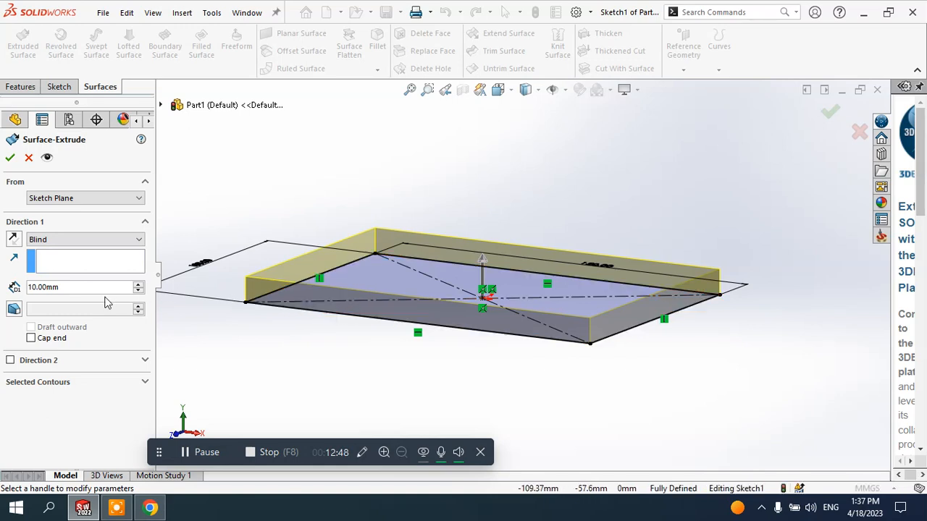
{"action": "left_click", "coordinate": [78, 287]}
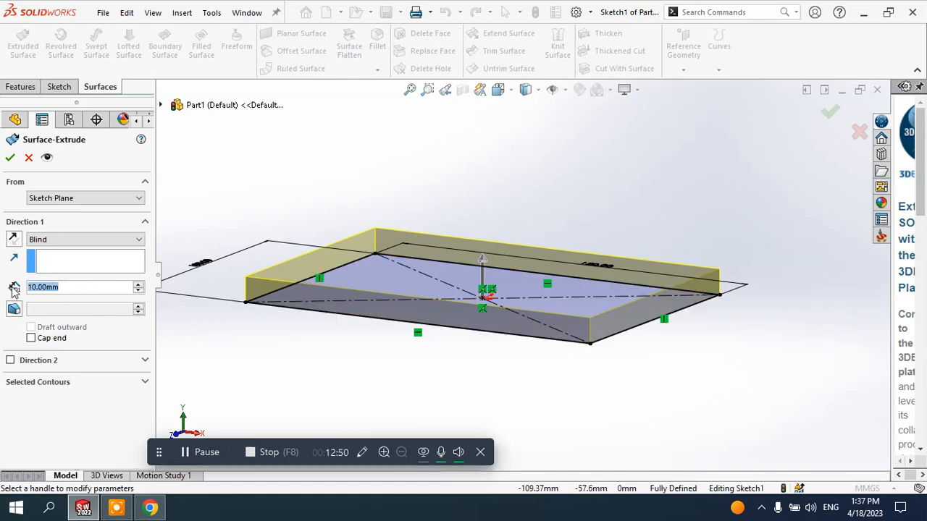
{"action": "left_click", "coordinate": [138, 286]}
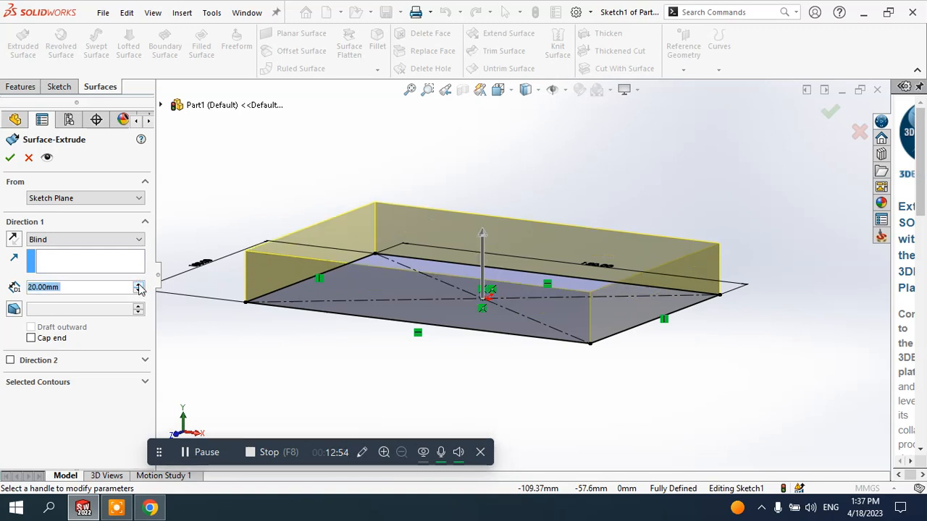
{"action": "left_click", "coordinate": [139, 286]}
{"action": "left_click", "coordinate": [138, 286]}
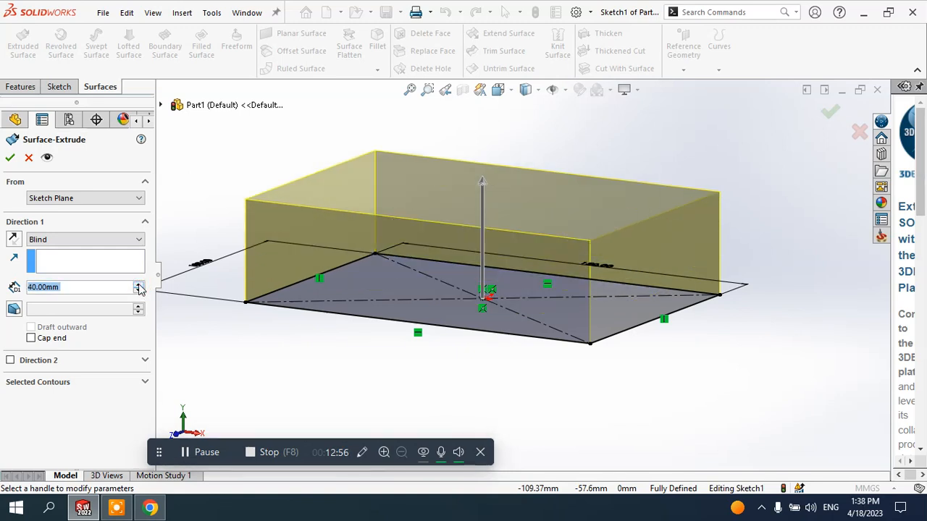
{"action": "left_click", "coordinate": [138, 286]}
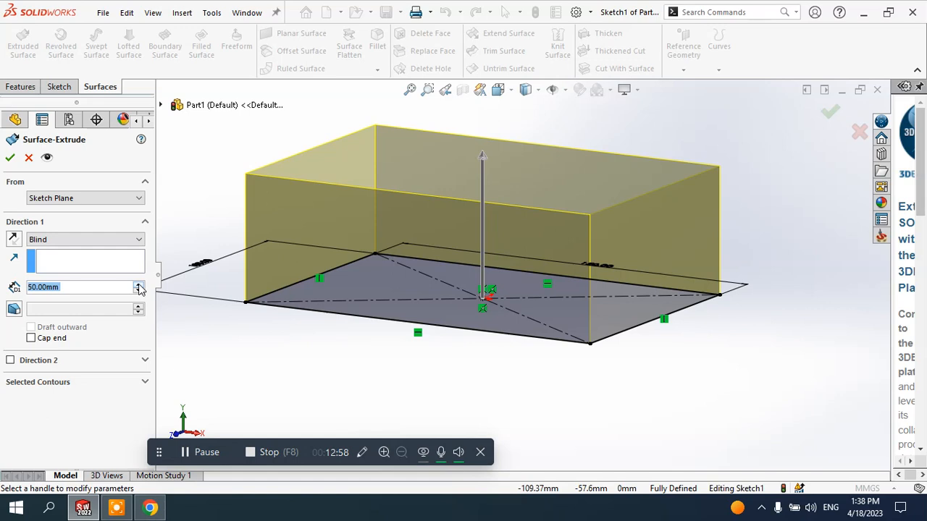
Keep Blind as the end condition and Sketch Plane as the start condition, and complete the surface extrusion
{"action": "left_click", "coordinate": [53, 240]}
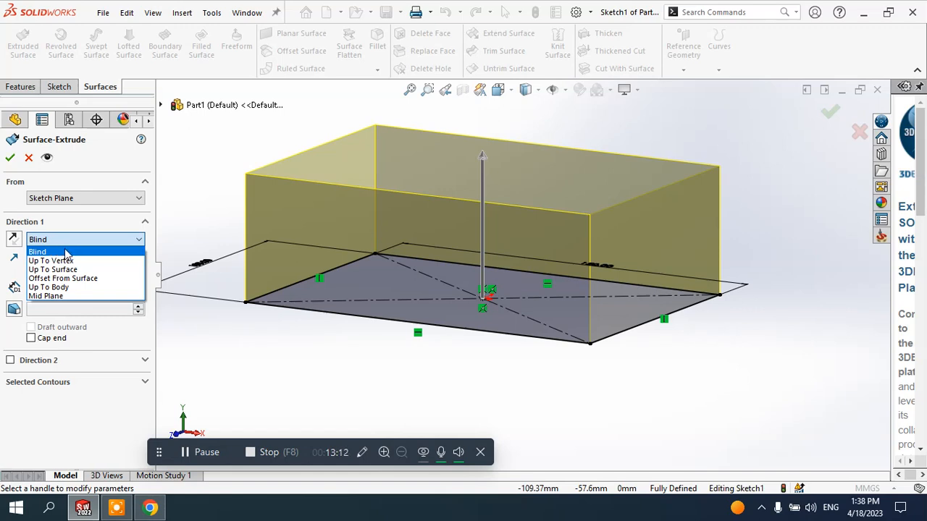
{"action": "left_click", "coordinate": [65, 251]}
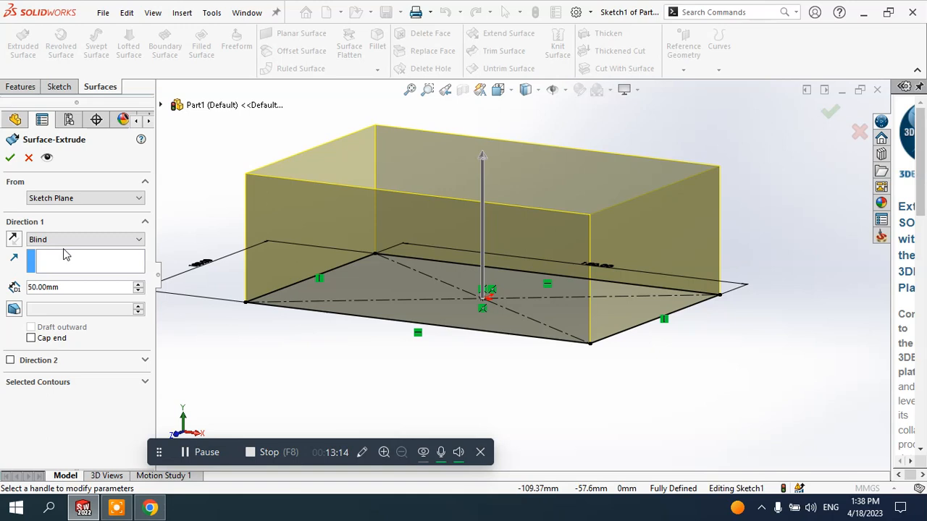
{"action": "left_click", "coordinate": [47, 199]}
{"action": "left_click", "coordinate": [47, 210]}
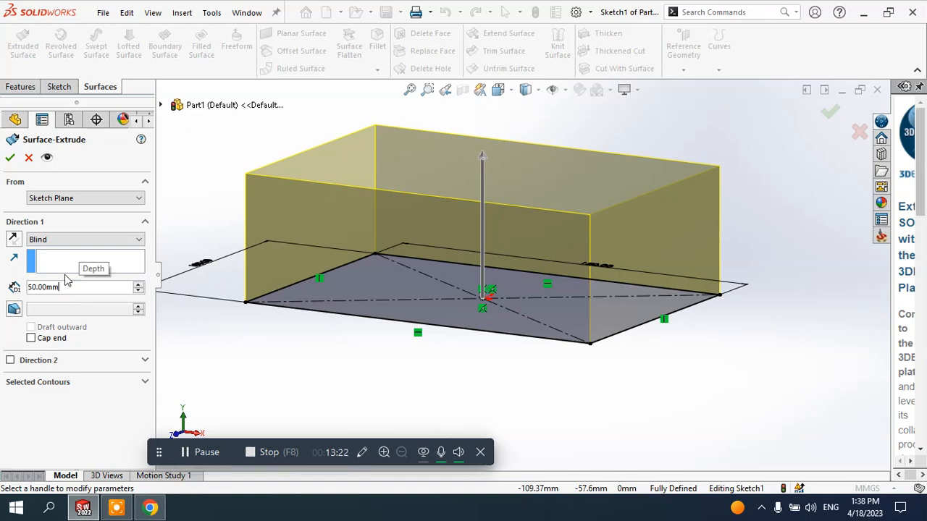
{"action": "left_click", "coordinate": [10, 159]}
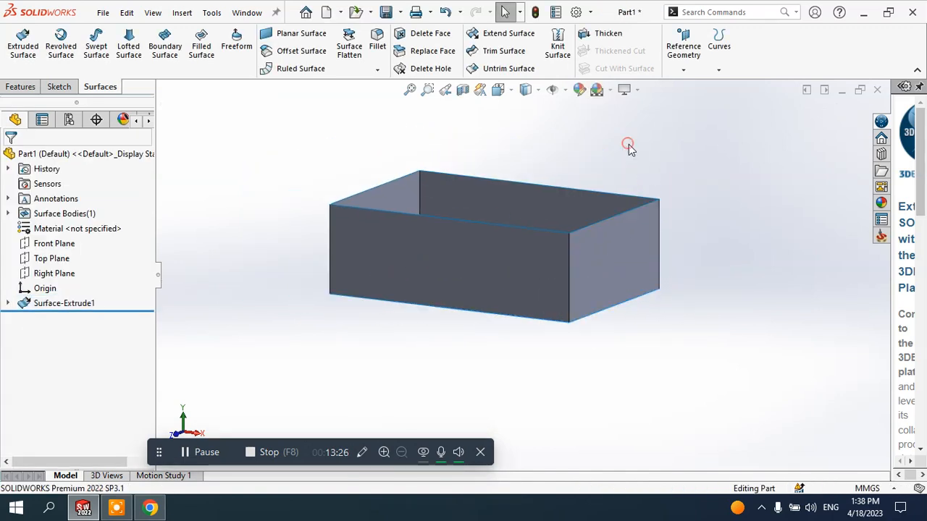
View the extruded rectangular surface from different angles and select its extrusion feature
{"action": "mouse_move", "coordinate": [592, 157]}
{"action": "middle_mouse_down"}
{"action": "mouse_move", "coordinate": [581, 201]}
{"action": "mouse_move", "coordinate": [546, 217]}
{"action": "mouse_move", "coordinate": [564, 187]}
{"action": "mouse_move", "coordinate": [591, 174]}
{"action": "middle_mouse_up"}
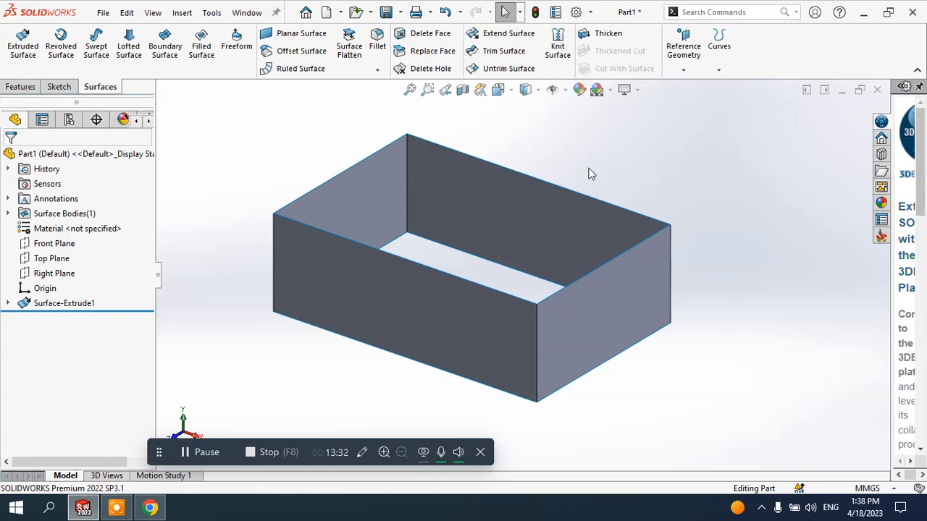
{"action": "mouse_move", "coordinate": [575, 166]}
{"action": "middle_mouse_down"}
{"action": "mouse_move", "coordinate": [553, 176]}
{"action": "mouse_move", "coordinate": [559, 239]}
{"action": "mouse_move", "coordinate": [594, 166]}
{"action": "mouse_move", "coordinate": [552, 65]}
{"action": "mouse_move", "coordinate": [555, 137]}
{"action": "mouse_move", "coordinate": [581, 122]}
{"action": "mouse_move", "coordinate": [573, 143]}
{"action": "mouse_move", "coordinate": [552, 155]}
{"action": "mouse_move", "coordinate": [579, 156]}
{"action": "middle_mouse_up"}
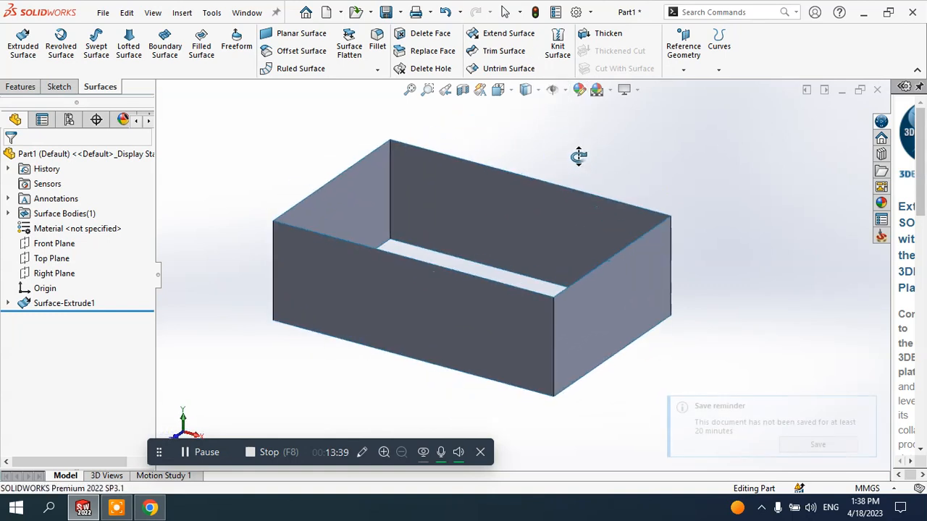
{"action": "left_click", "coordinate": [73, 304]}
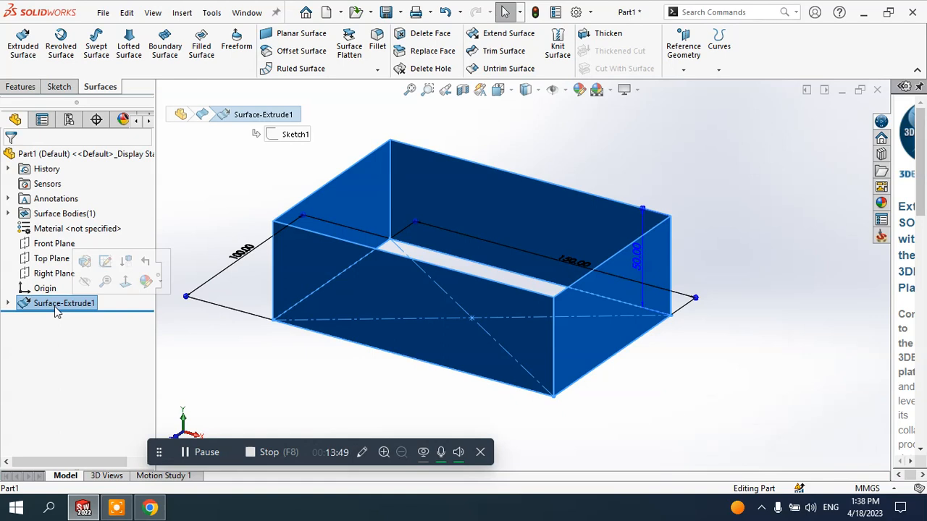
Open the extruded rectangular surface feature's definition for editing
{"action": "left_click", "coordinate": [217, 239]}
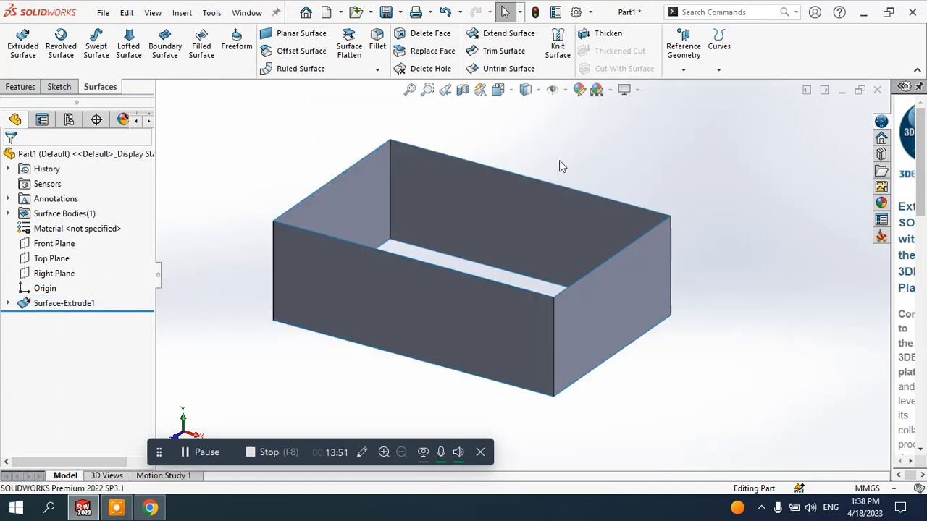
{"action": "middle_click_drag", "start_coordinate": [562, 166], "coordinate": [526, 188]}
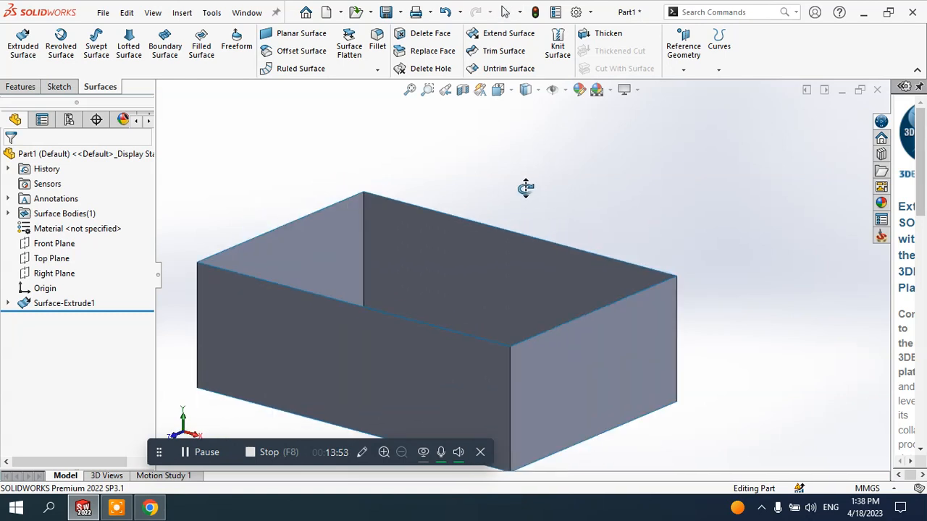
{"action": "left_click", "coordinate": [82, 303]}
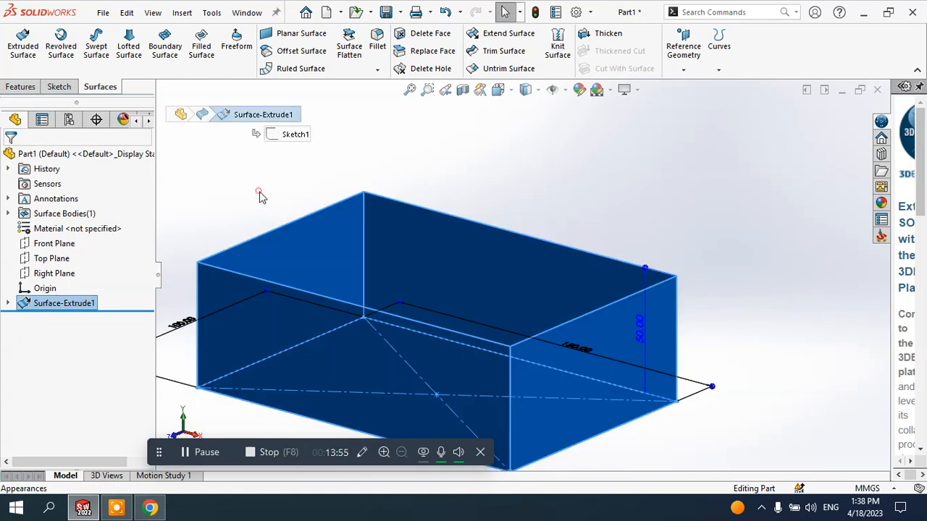
{"action": "left_click", "coordinate": [259, 191]}
{"action": "left_click", "coordinate": [90, 303]}
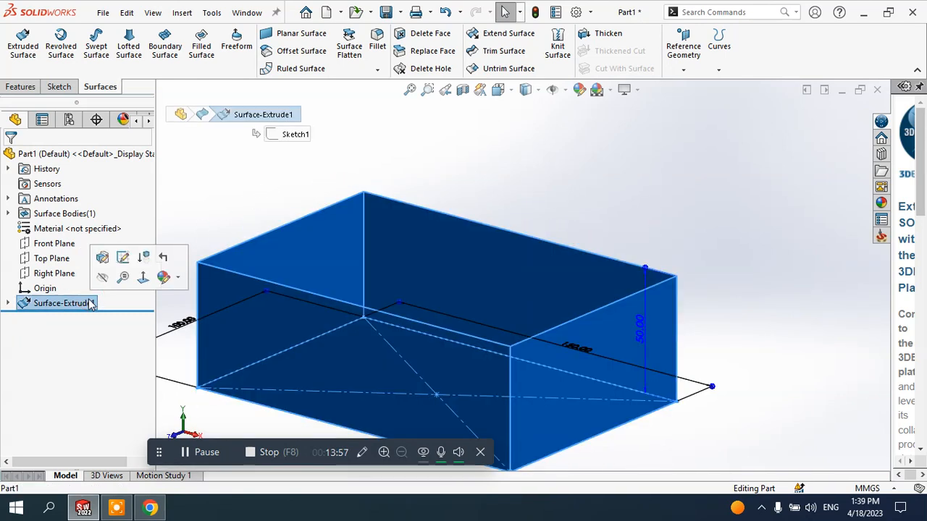
{"action": "left_click", "coordinate": [102, 258]}
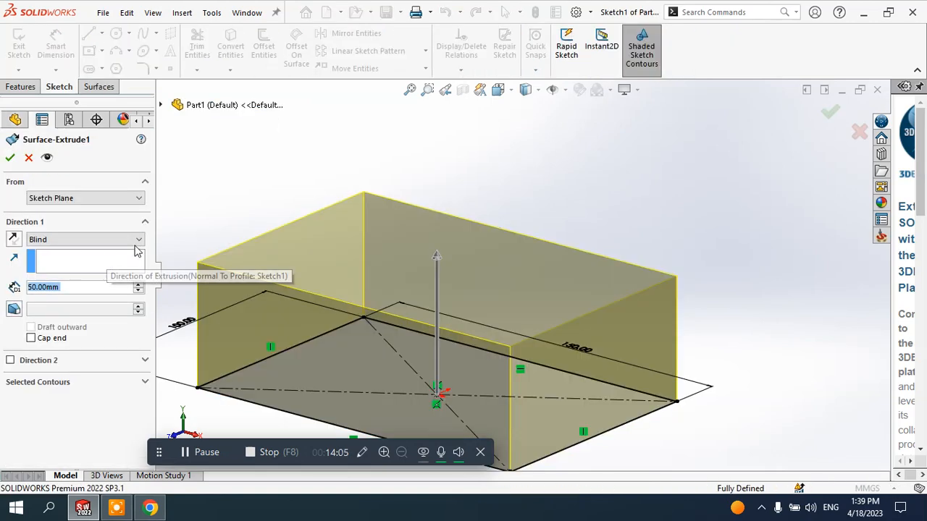
Set the surface extrusion's start condition to Offset with an offset of 10 mm
{"action": "left_click", "coordinate": [73, 199]}
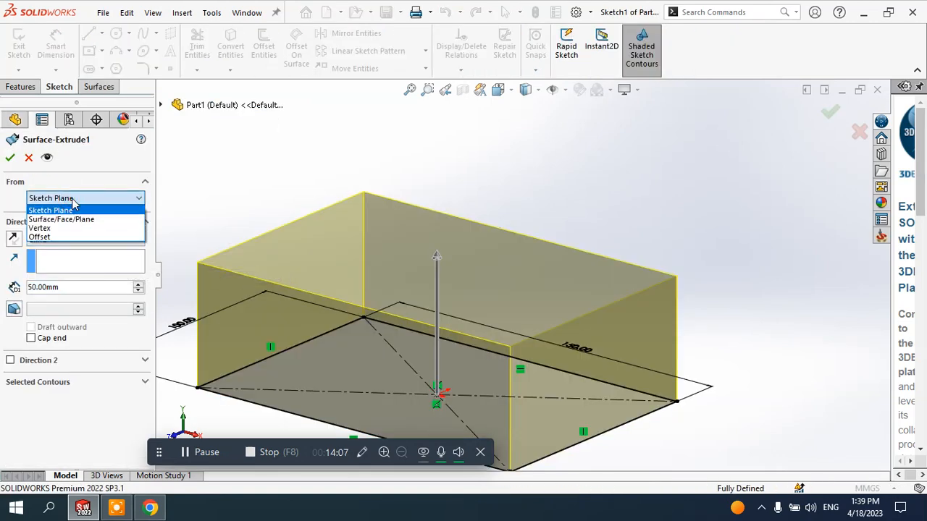
{"action": "left_click", "coordinate": [52, 237]}
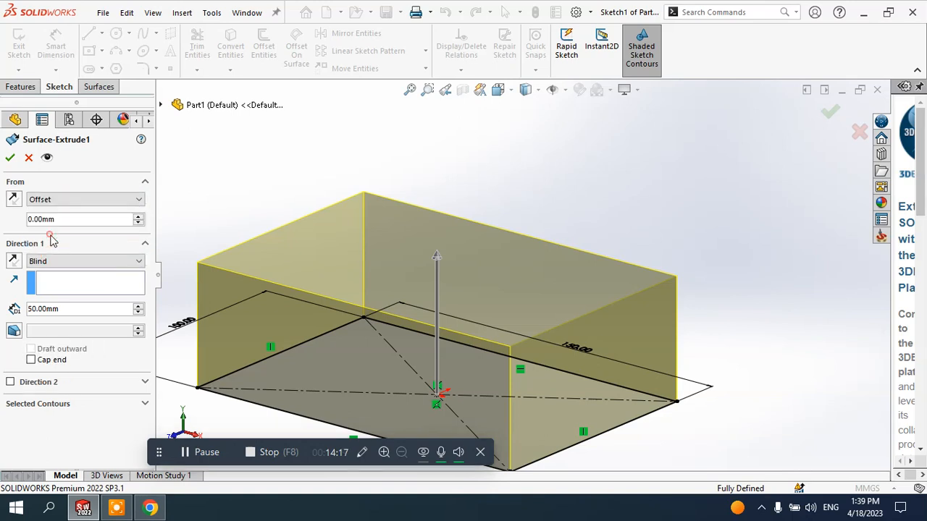
{"action": "scroll", "coordinate": [362, 243], "scroll_direction": "up", "scroll_amount": 2}
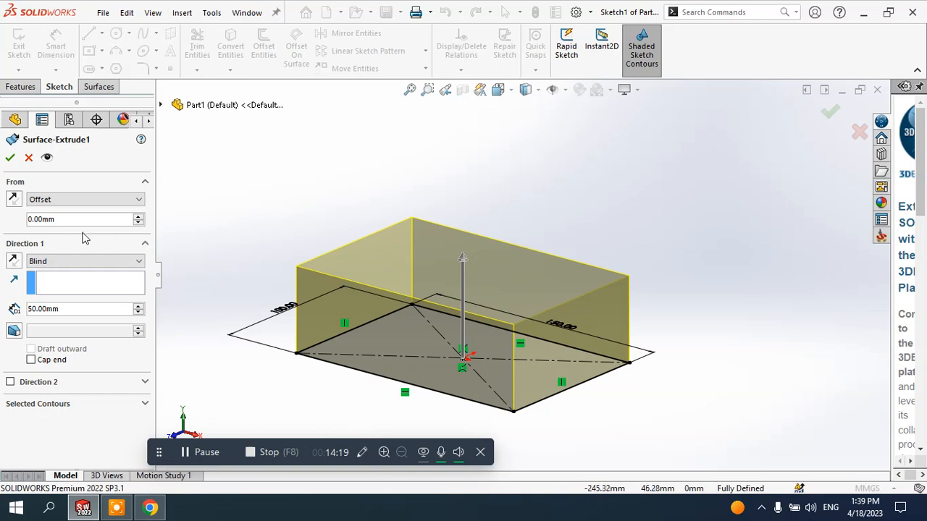
{"action": "left_click", "coordinate": [63, 220]}
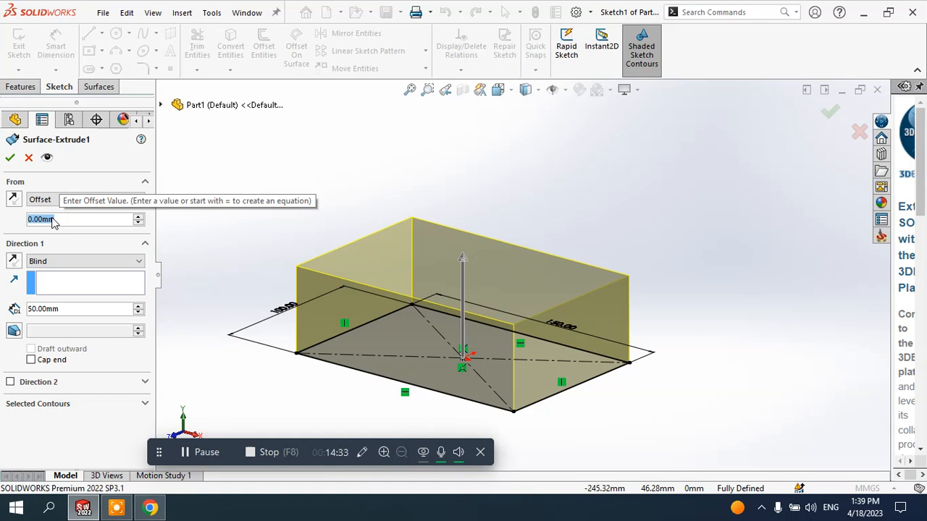
{"action": "type", "text": "10"}
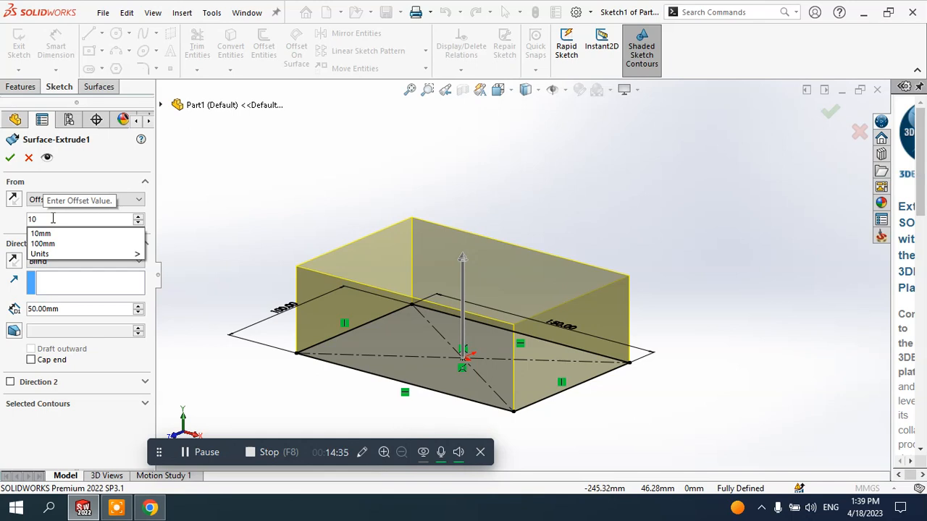
{"action": "key", "text": "Return"}
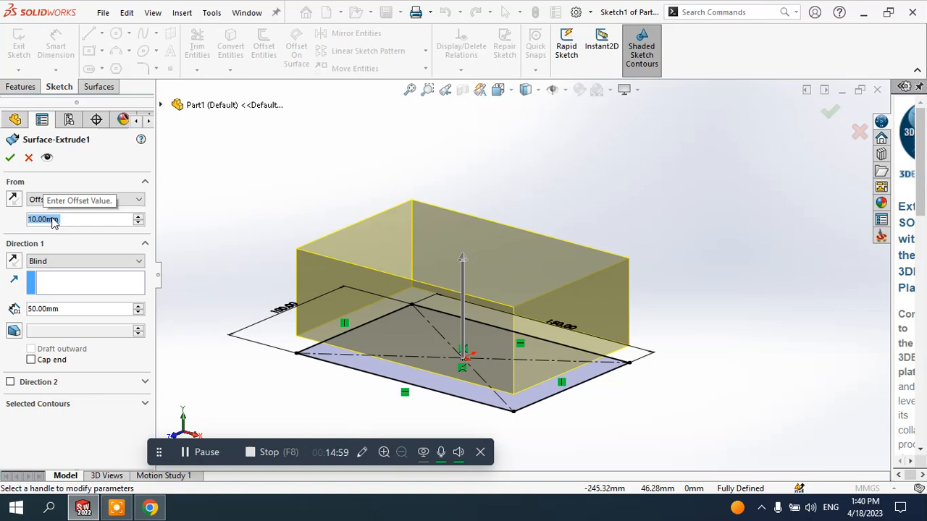
Try the Vertex and Surface/Face/Plane start conditions, and return the start condition to Sketch Plane
{"action": "left_click", "coordinate": [45, 202]}
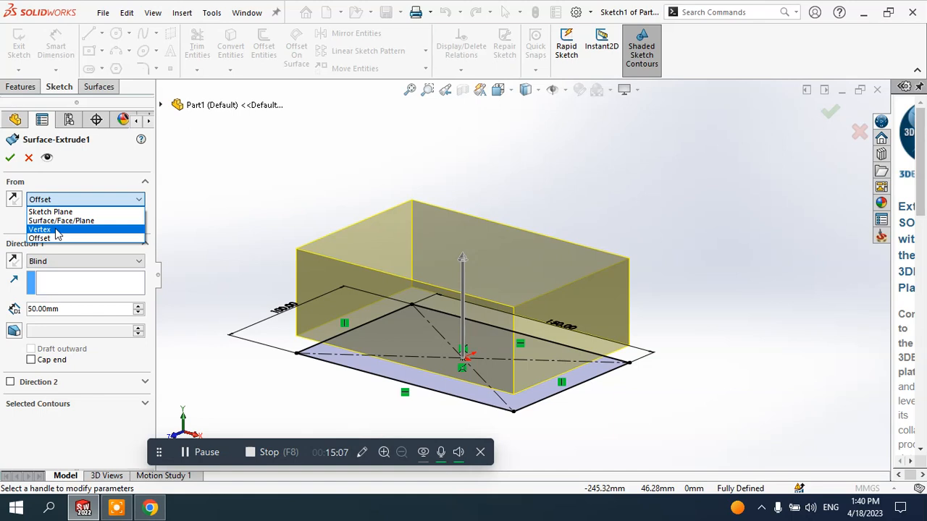
{"action": "left_click", "coordinate": [41, 229]}
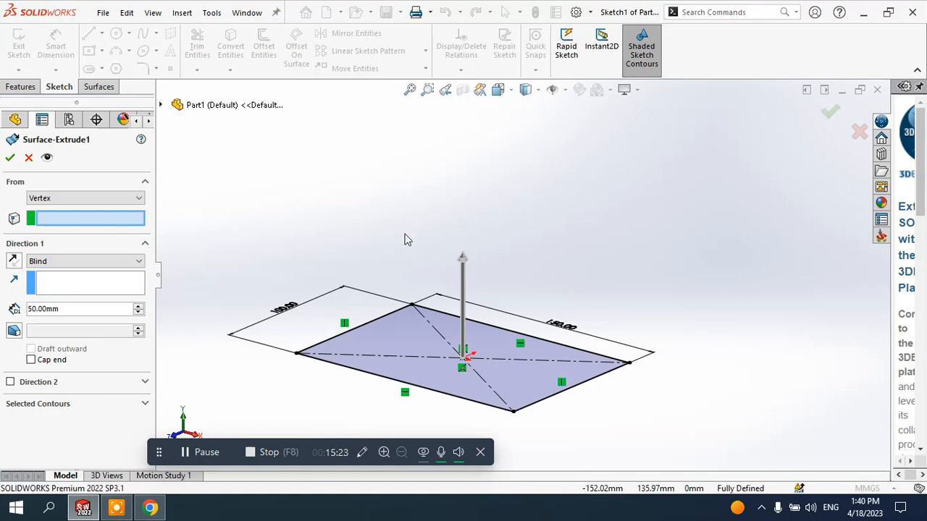
{"action": "left_click", "coordinate": [51, 199]}
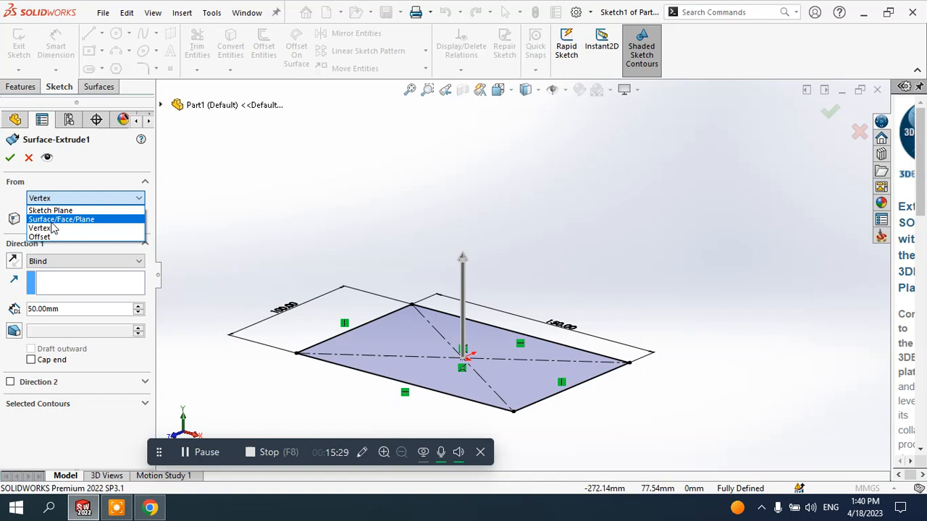
{"action": "left_click", "coordinate": [53, 219]}
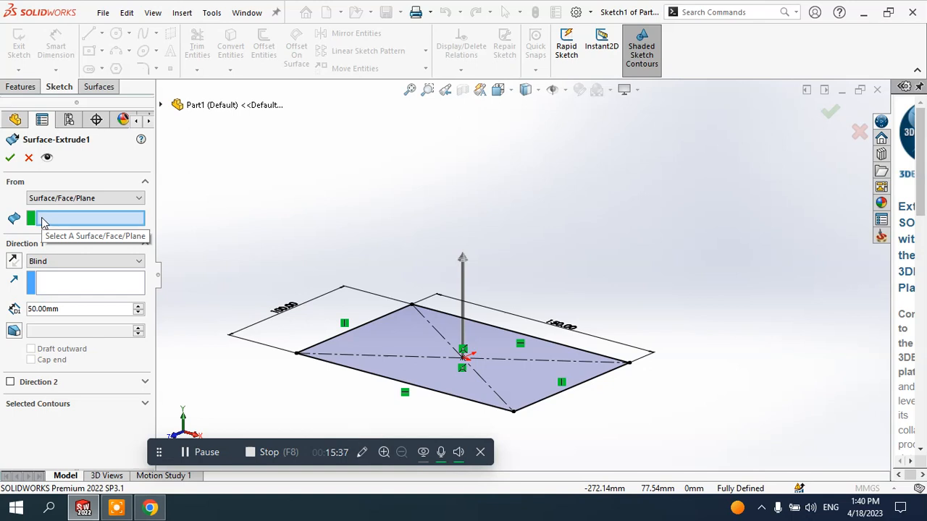
{"action": "left_click", "coordinate": [97, 200]}
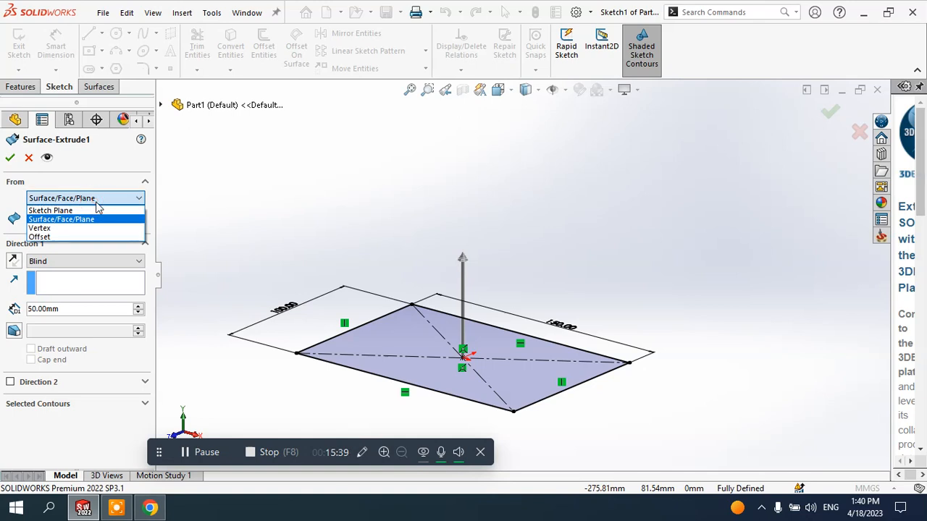
{"action": "left_click", "coordinate": [88, 210]}
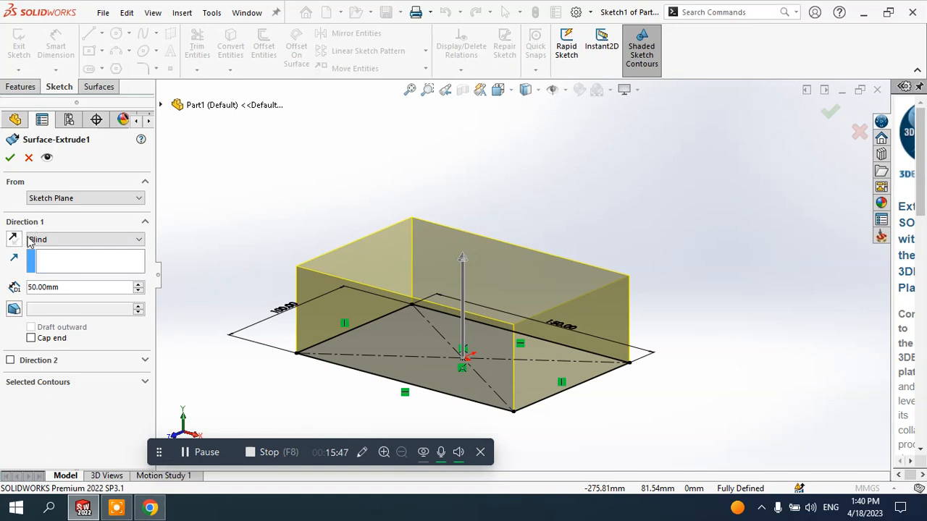
Reverse the extrusion direction of the surface and flip it back, keeping Blind as the end condition
{"action": "middle_click_drag", "start_coordinate": [490, 305], "coordinate": [476, 292]}
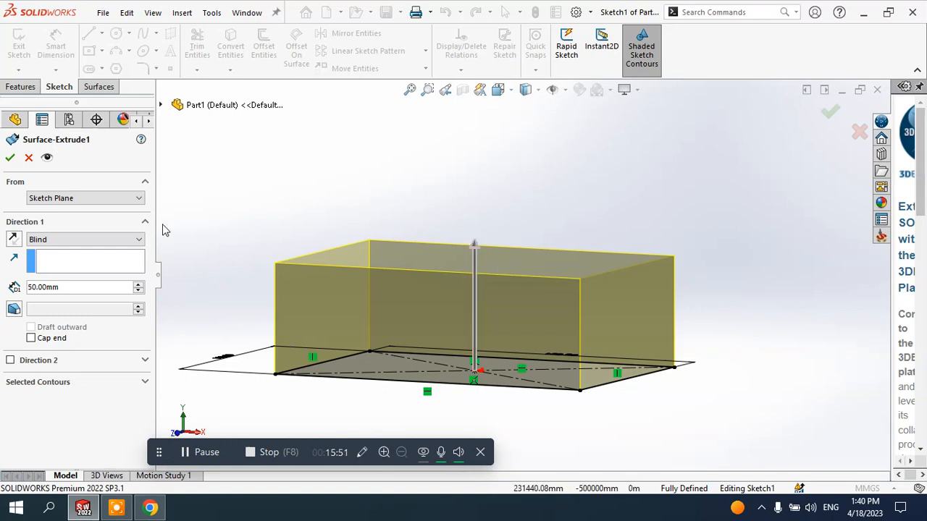
{"action": "left_click", "coordinate": [13, 240]}
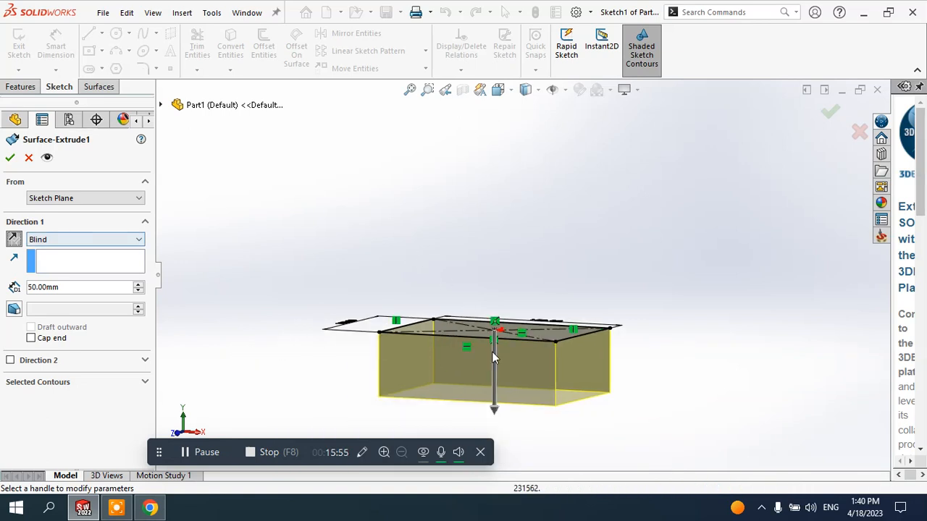
{"action": "left_click", "coordinate": [14, 242]}
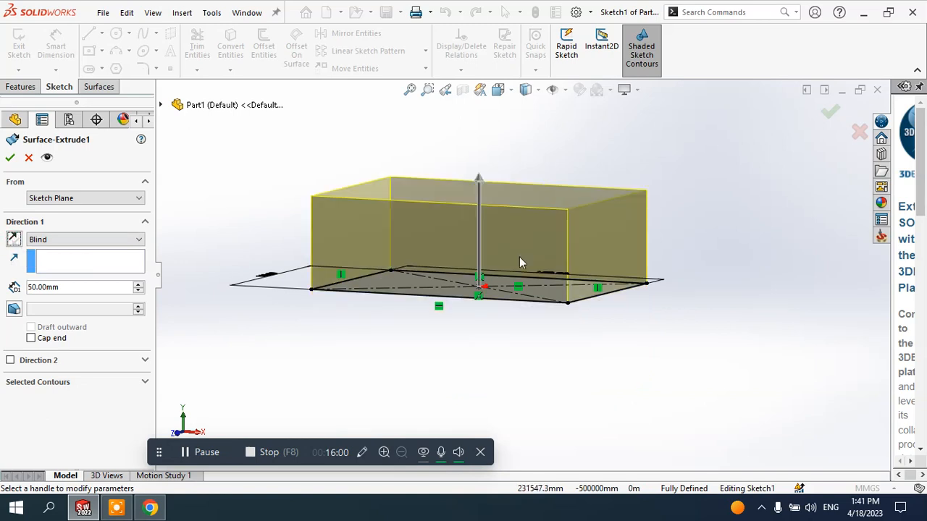
{"action": "scroll", "coordinate": [568, 227], "scroll_direction": "down", "scroll_amount": 3}
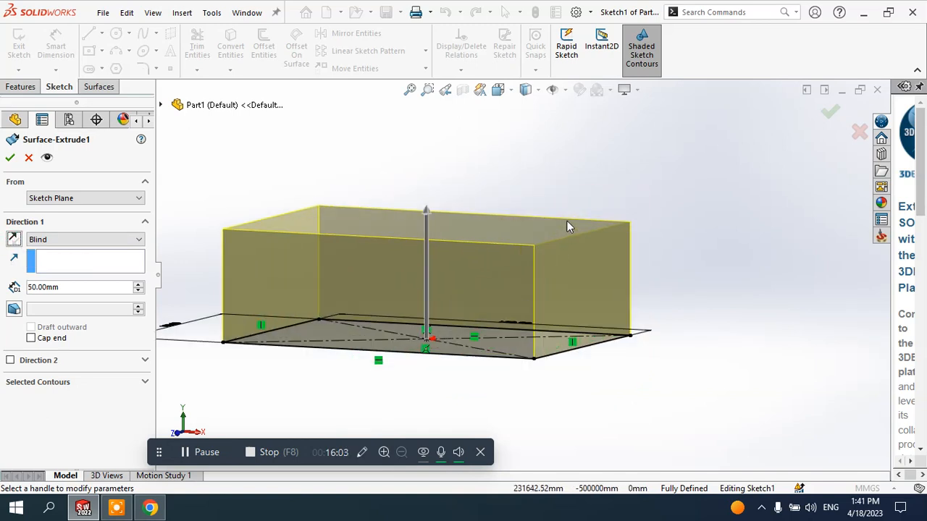
{"action": "left_click", "coordinate": [80, 240]}
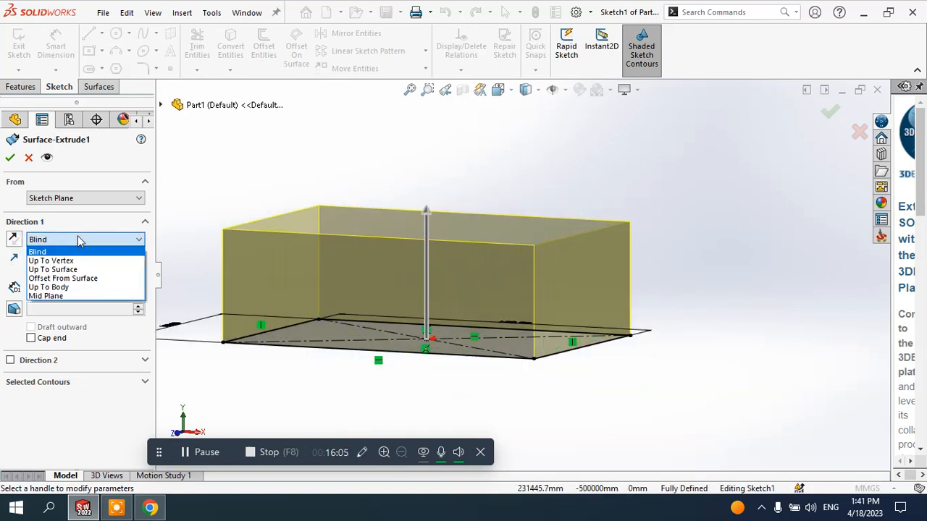
{"action": "left_click", "coordinate": [44, 253]}
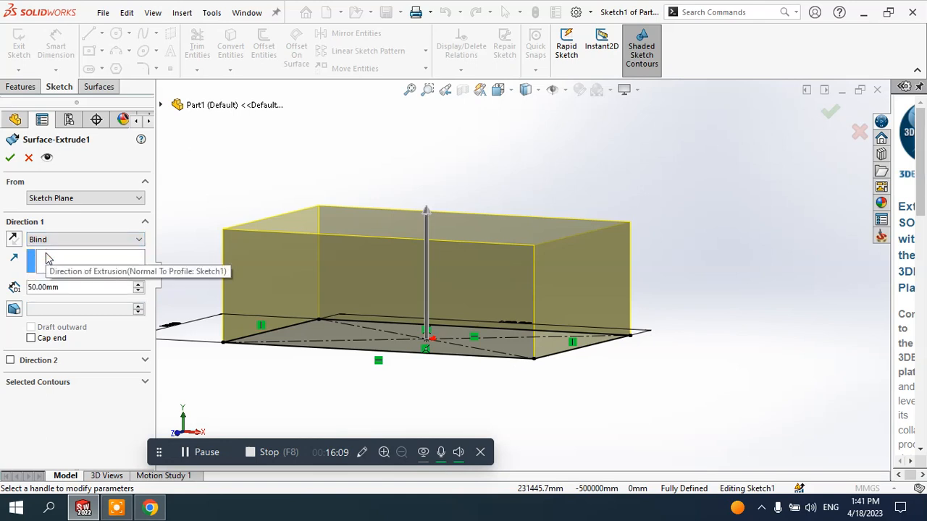
{"action": "left_click", "coordinate": [71, 288]}
{"action": "left_click_drag", "start_coordinate": [72, 288], "coordinate": [15, 290]}
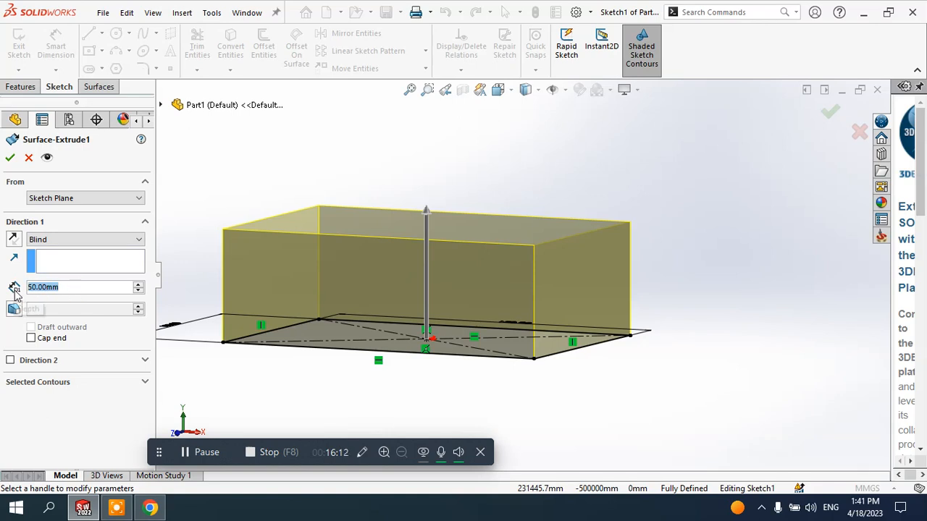
Set the end condition to Mid Plane and the surface extrusion's depth to 100 mm
{"action": "left_click", "coordinate": [59, 240]}
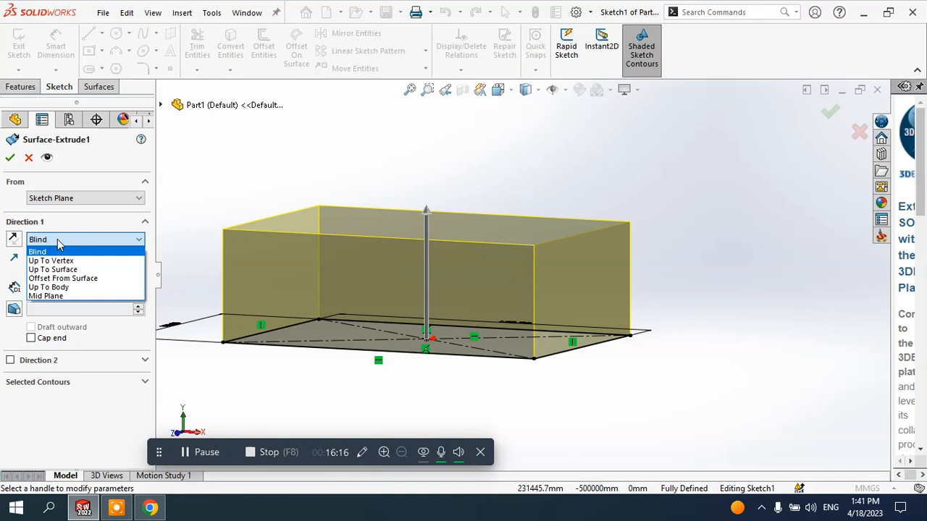
{"action": "left_click", "coordinate": [46, 296]}
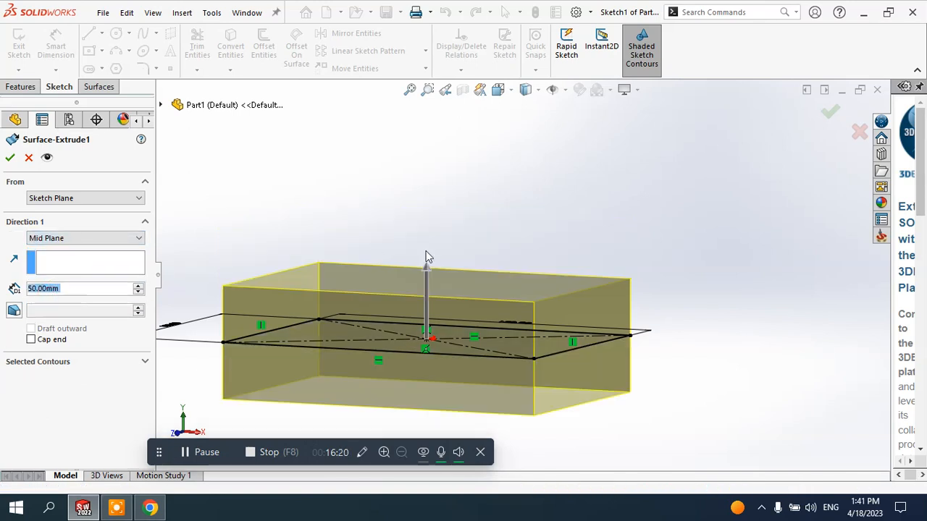
{"action": "scroll", "coordinate": [488, 279], "scroll_direction": "up", "scroll_amount": 3}
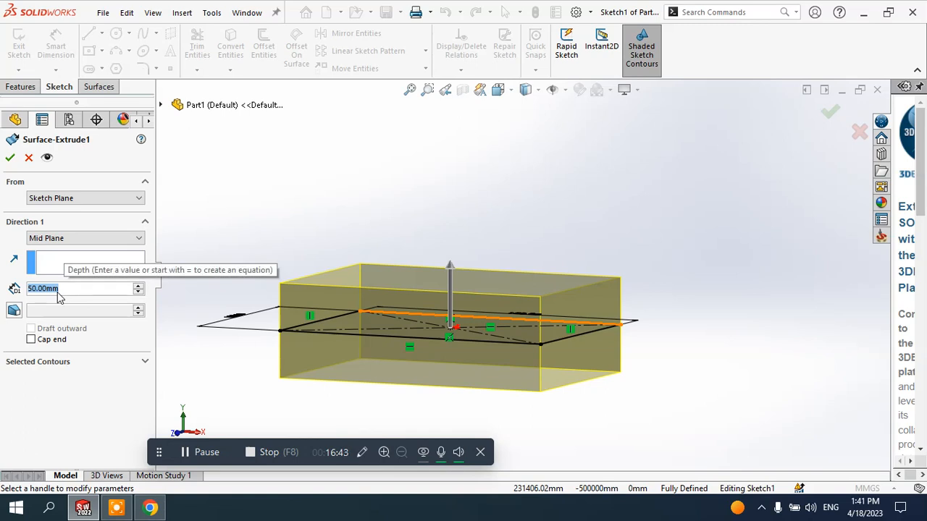
{"action": "type", "text": "100"}
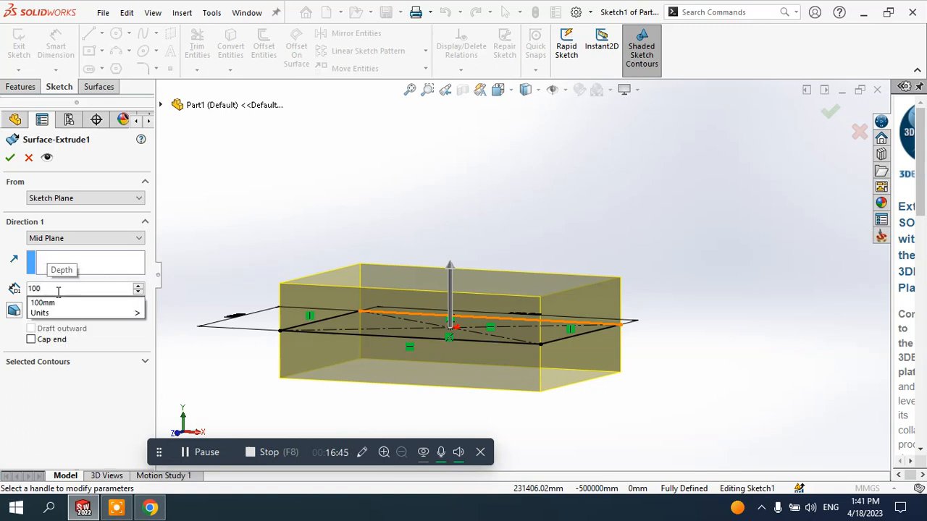
{"action": "key", "text": "Return"}
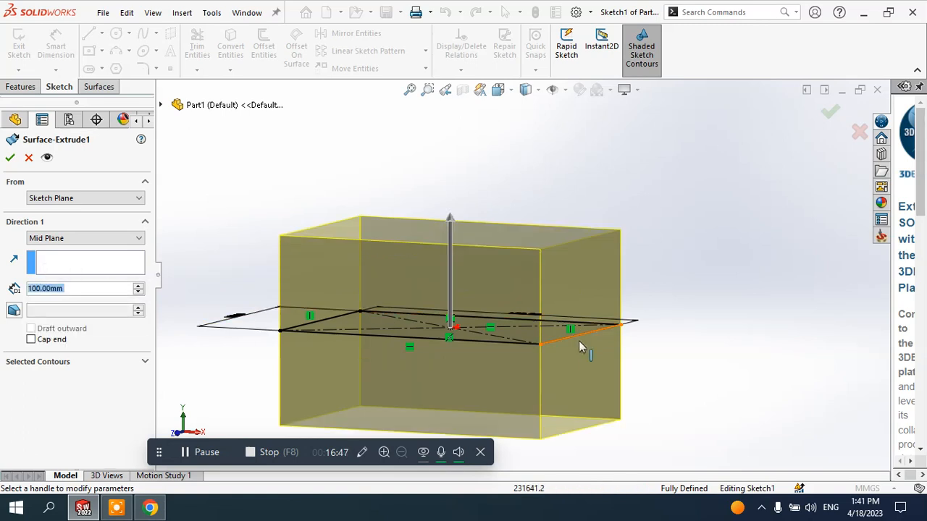
{"action": "scroll", "coordinate": [616, 341], "scroll_direction": "up", "scroll_amount": 2}
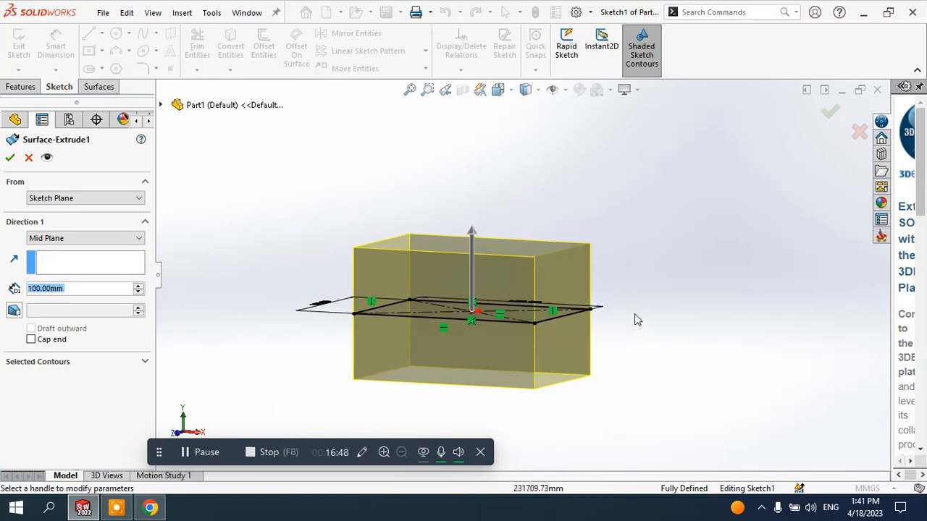
{"action": "scroll", "coordinate": [635, 315], "scroll_direction": "down", "scroll_amount": 1}
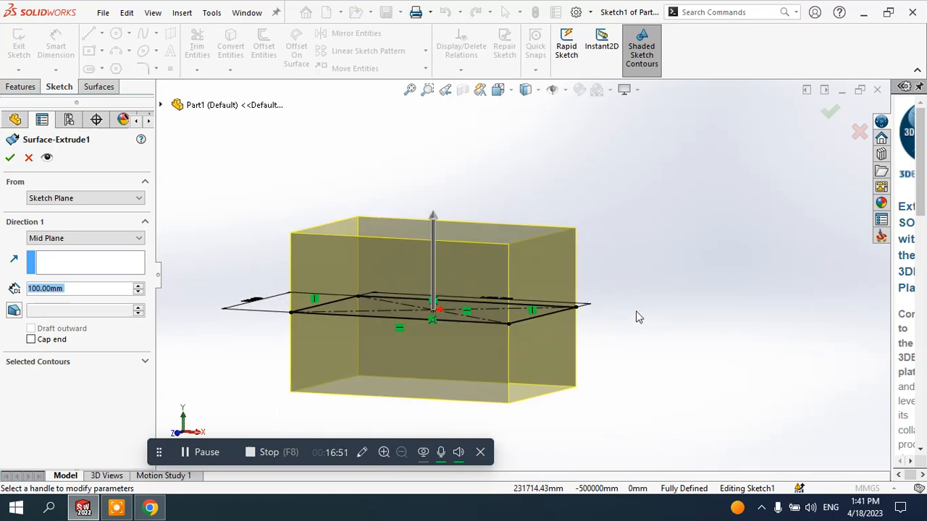
Set the surface extrusion's end condition to Blind and turn on draft with an angle of 10 degrees
{"action": "left_click", "coordinate": [61, 239]}
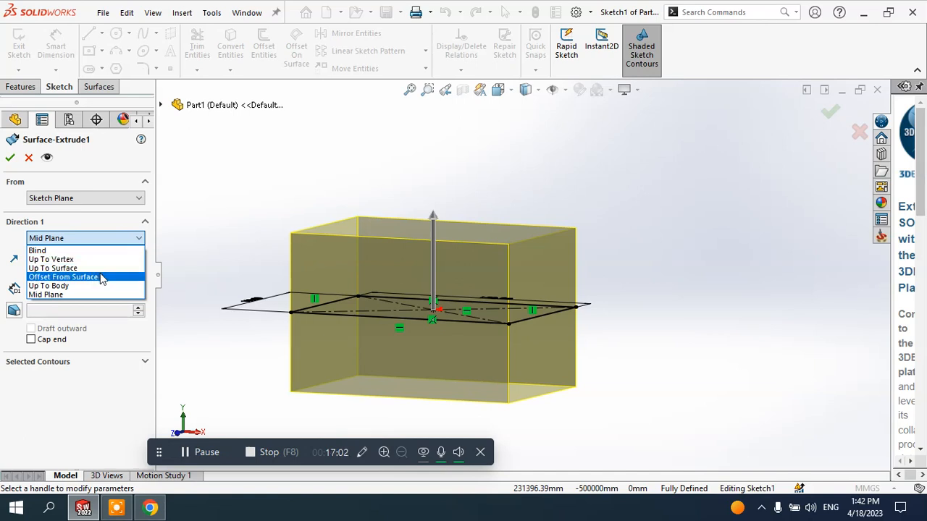
{"action": "left_click", "coordinate": [51, 251]}
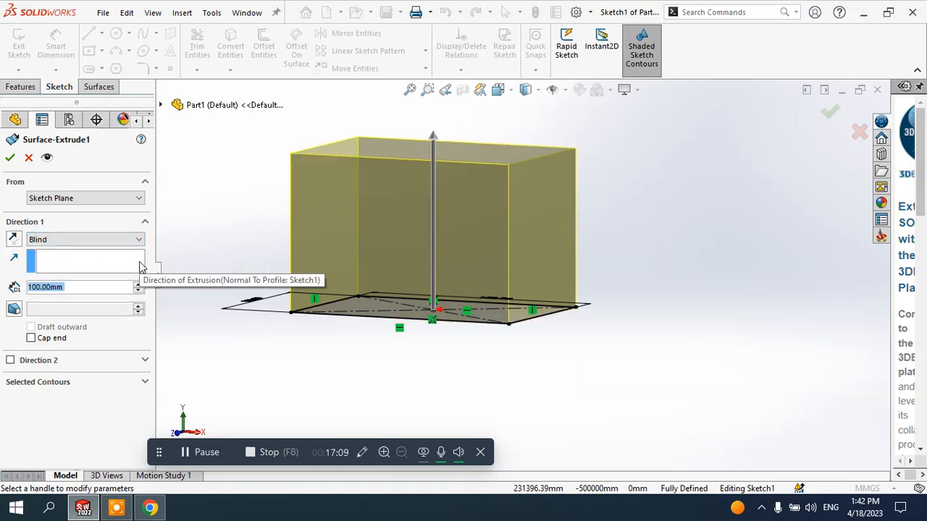
{"action": "left_click", "coordinate": [13, 310]}
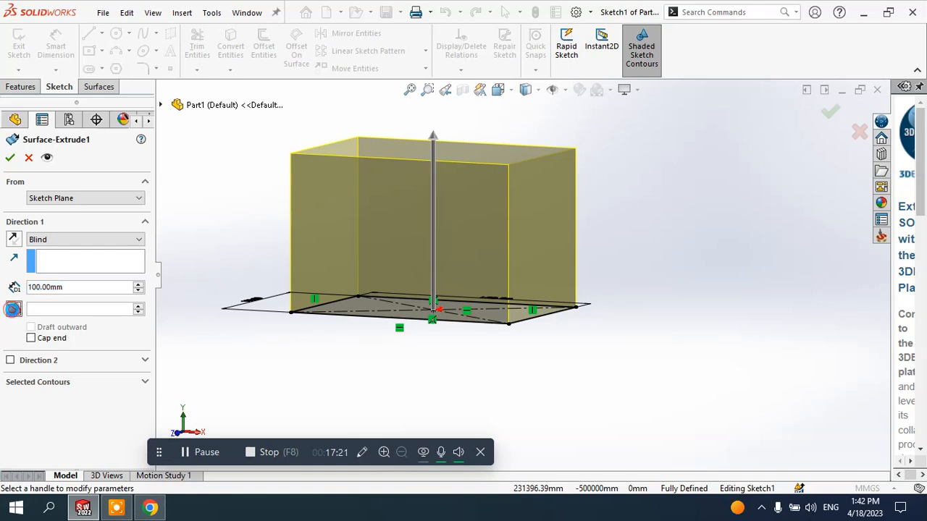
{"action": "left_click", "coordinate": [70, 307]}
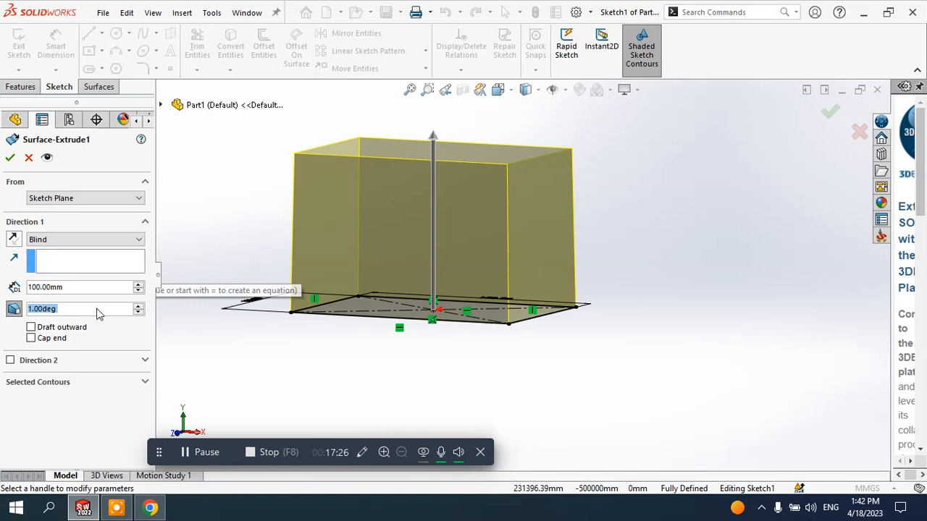
{"action": "left_click", "coordinate": [138, 305]}
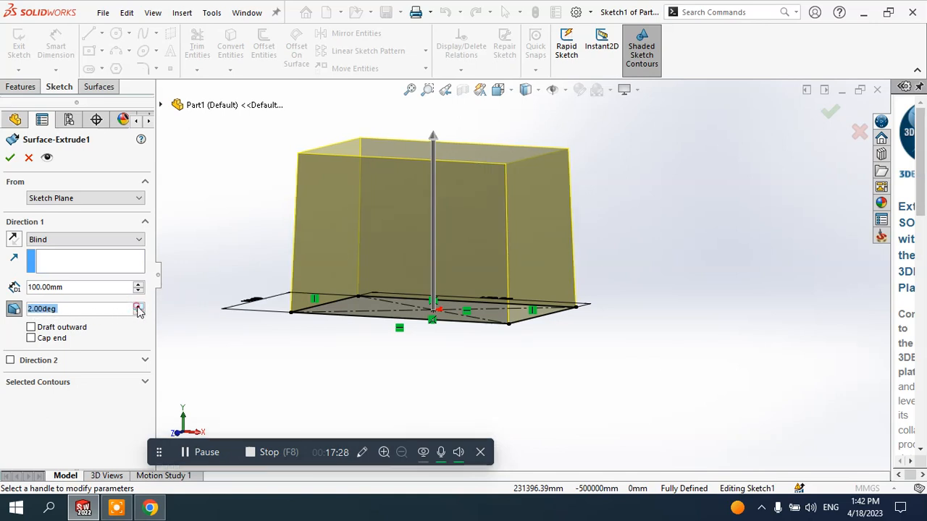
{"action": "left_click", "coordinate": [138, 306]}
{"action": "left_click", "coordinate": [139, 306]}
{"action": "left_click", "coordinate": [138, 306]}
{"action": "left_click", "coordinate": [139, 306]}
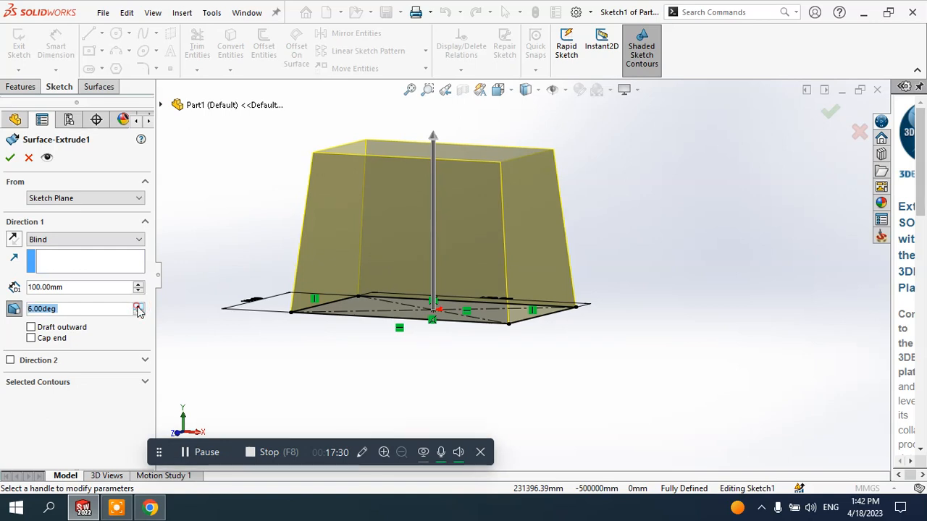
{"action": "left_click", "coordinate": [138, 306]}
{"action": "left_click", "coordinate": [138, 305]}
{"action": "left_click", "coordinate": [138, 306]}
{"action": "left_click", "coordinate": [138, 306]}
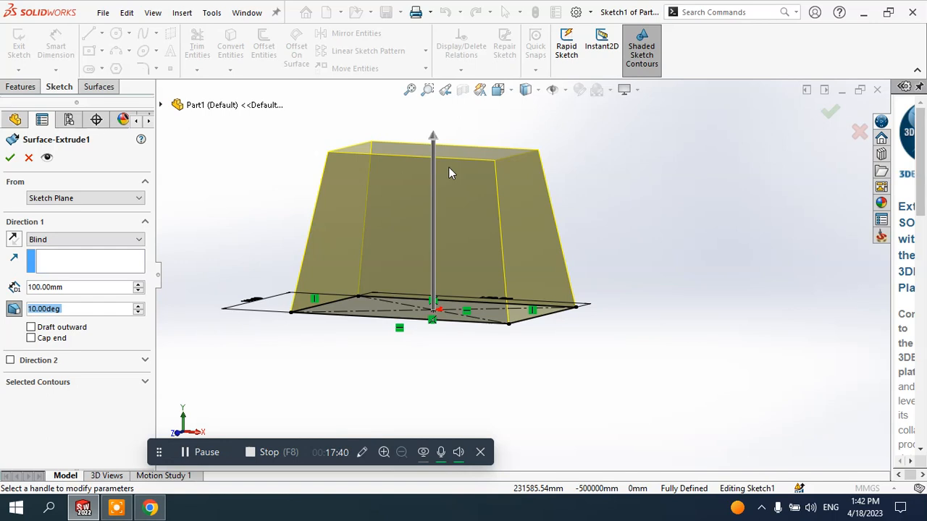
Try the Draft outward option on the surface extrusion, clear it, and turn the draft off
{"action": "left_click", "coordinate": [31, 328]}
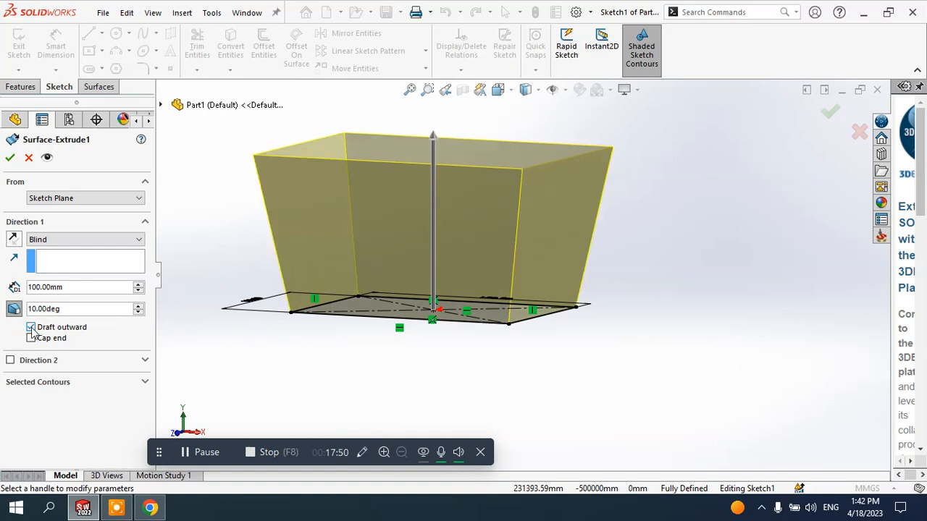
{"action": "double_click", "coordinate": [71, 310]}
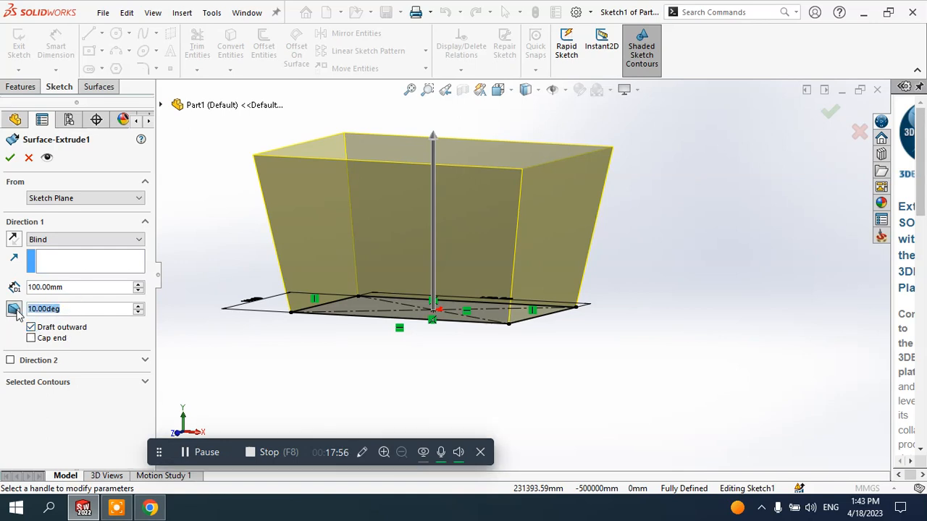
{"action": "left_click", "coordinate": [31, 327]}
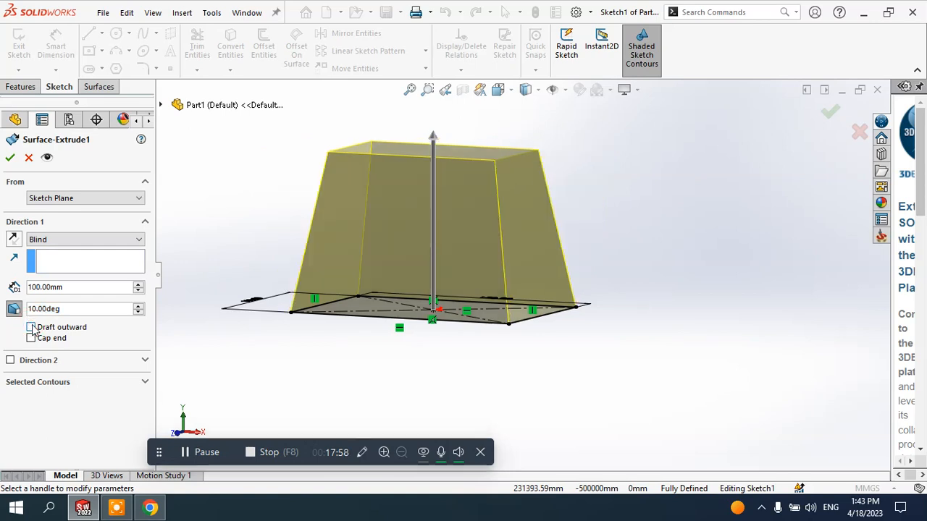
{"action": "left_click", "coordinate": [31, 327]}
{"action": "left_click", "coordinate": [32, 327]}
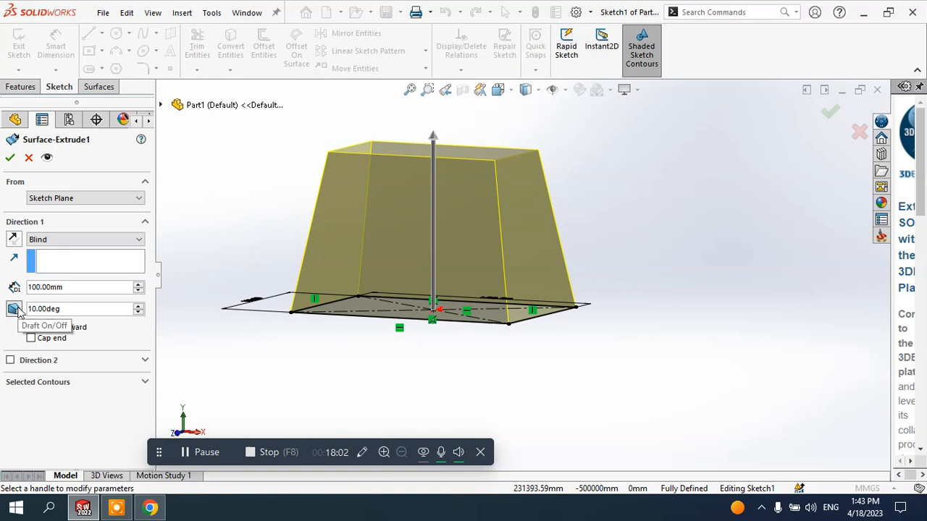
{"action": "left_click", "coordinate": [18, 309]}
{"action": "scroll", "coordinate": [535, 260], "scroll_direction": "up", "scroll_amount": 2}
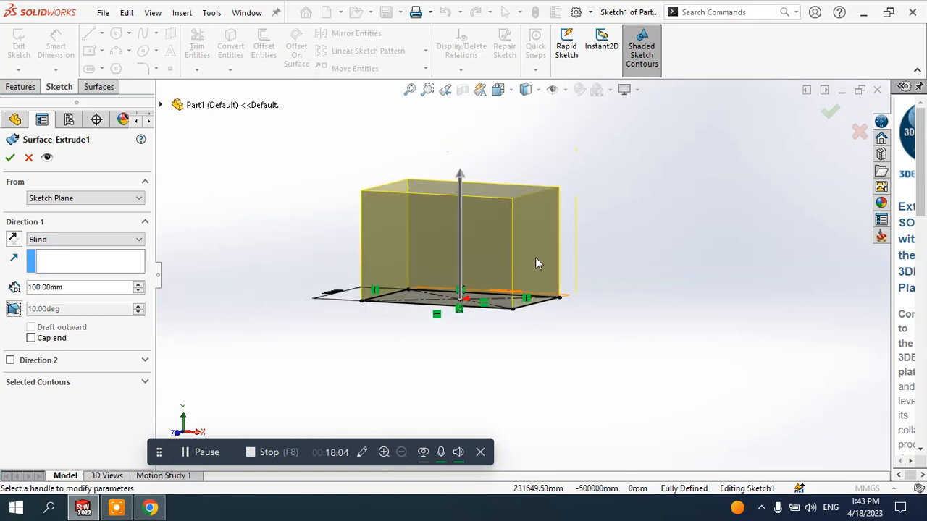
{"action": "scroll", "coordinate": [513, 189], "scroll_direction": "down", "scroll_amount": 2}
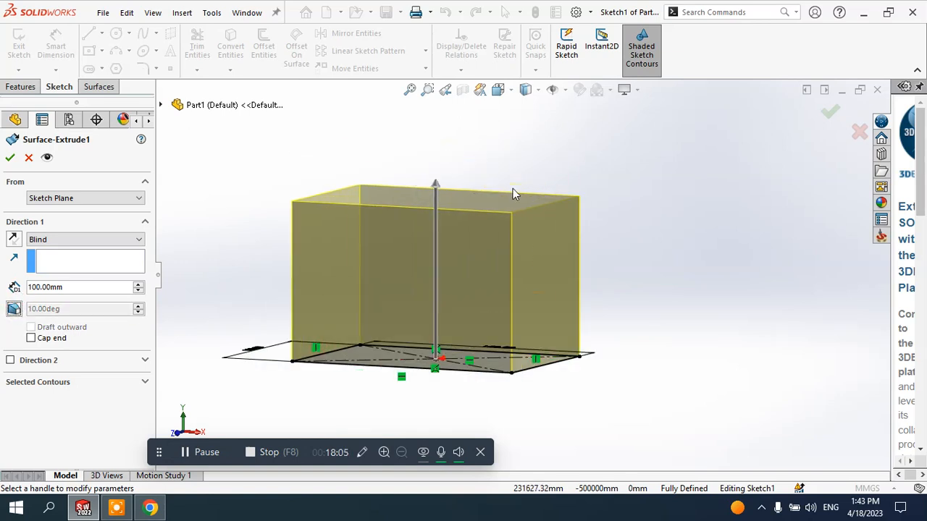
Try the Cap end option, clear it, and accept the 100 mm Blind surface extrusion
{"action": "left_click", "coordinate": [31, 339]}
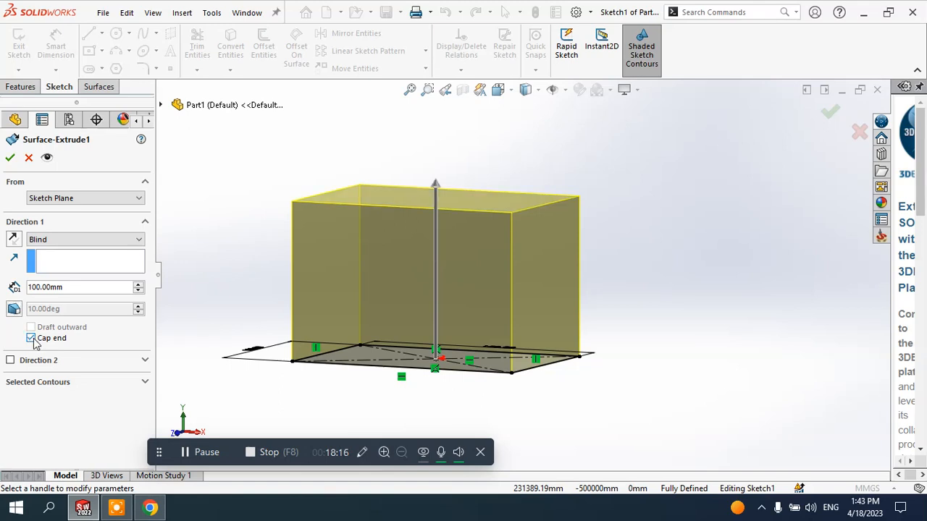
{"action": "middle_click_drag", "start_coordinate": [491, 192], "coordinate": [468, 207]}
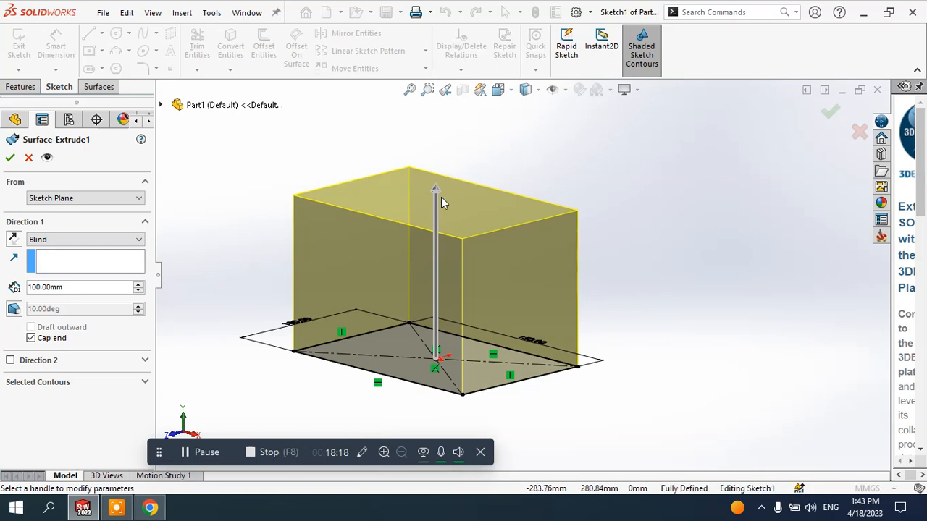
{"action": "scroll", "coordinate": [441, 197], "scroll_direction": "down", "scroll_amount": 2}
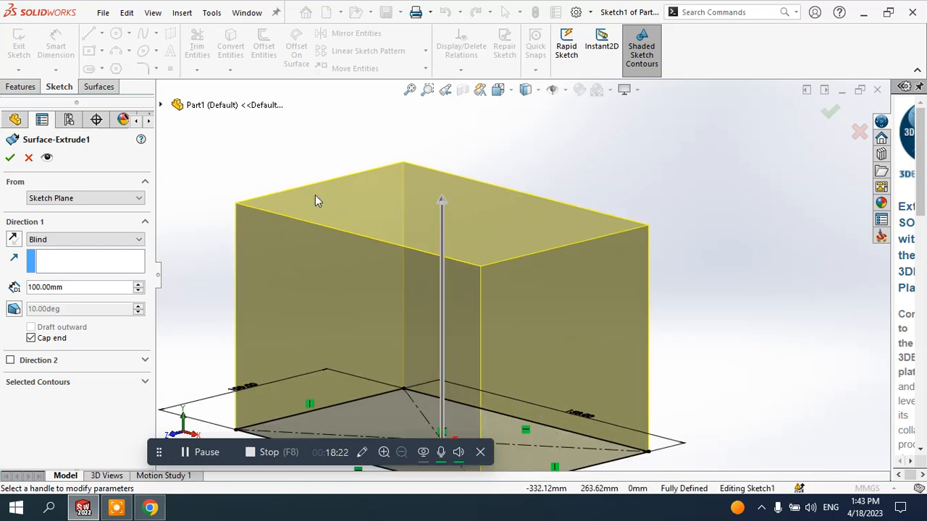
{"action": "left_click", "coordinate": [31, 338]}
{"action": "middle_click_drag", "start_coordinate": [451, 233], "coordinate": [459, 244]}
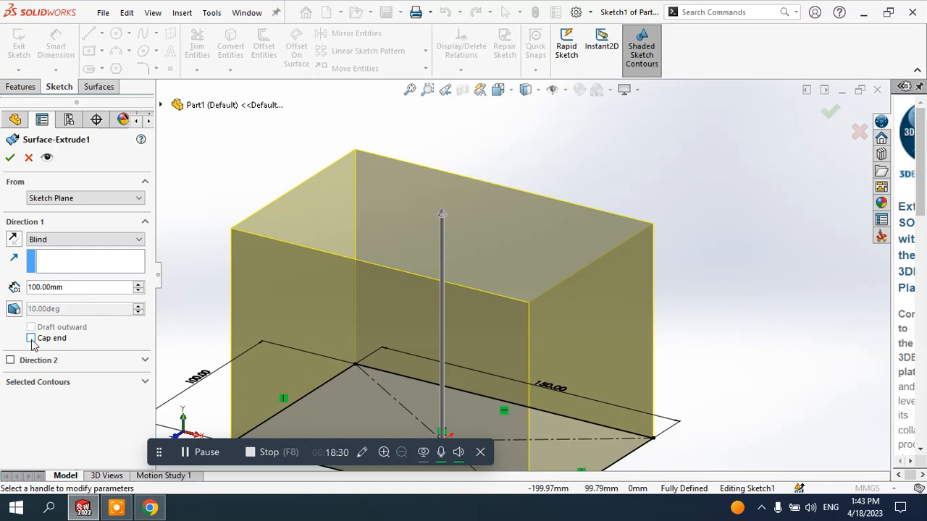
{"action": "left_click", "coordinate": [10, 159]}
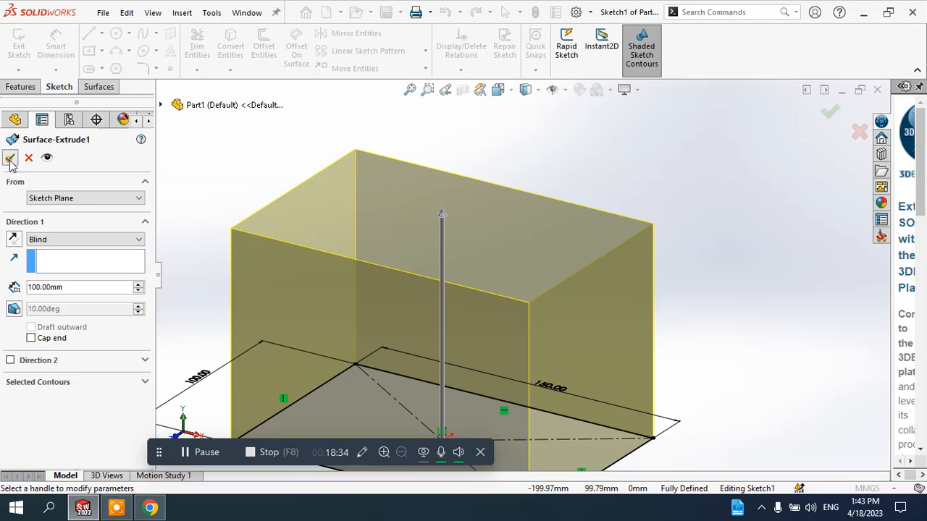
{"action": "middle_click_drag", "start_coordinate": [452, 197], "coordinate": [486, 404]}
Edit the surface extrusion and turn on Cap end for Direction 1
{"action": "left_click", "coordinate": [37, 288]}
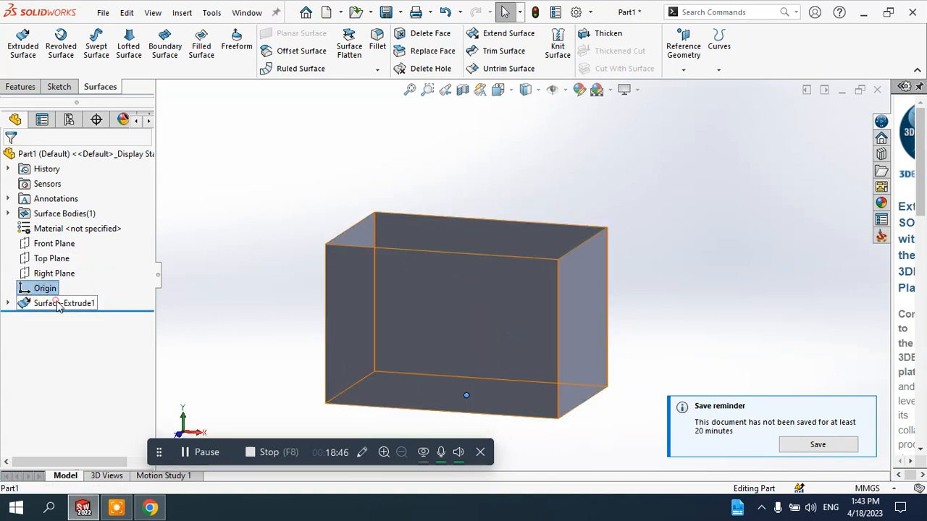
{"action": "left_click", "coordinate": [57, 303]}
{"action": "left_click", "coordinate": [69, 263]}
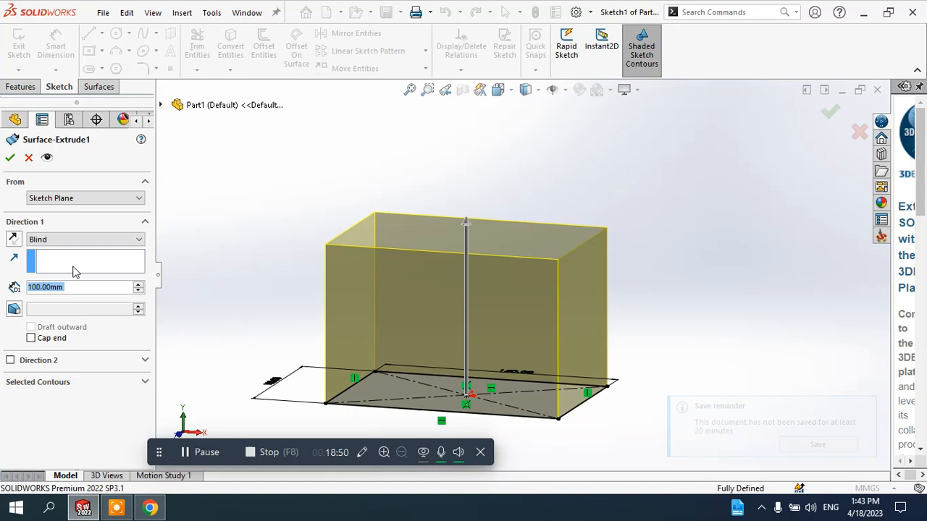
{"action": "left_click", "coordinate": [32, 338]}
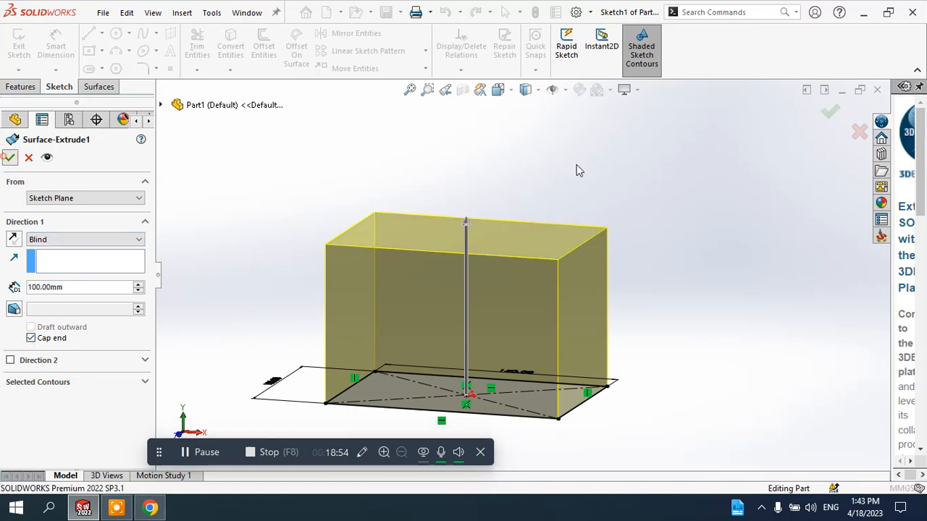
{"action": "key", "text": "Return"}
Inspect the capped surface body from several angles and with a Section View on the Front Plane, and cancel the section
{"action": "left_click", "coordinate": [471, 224]}
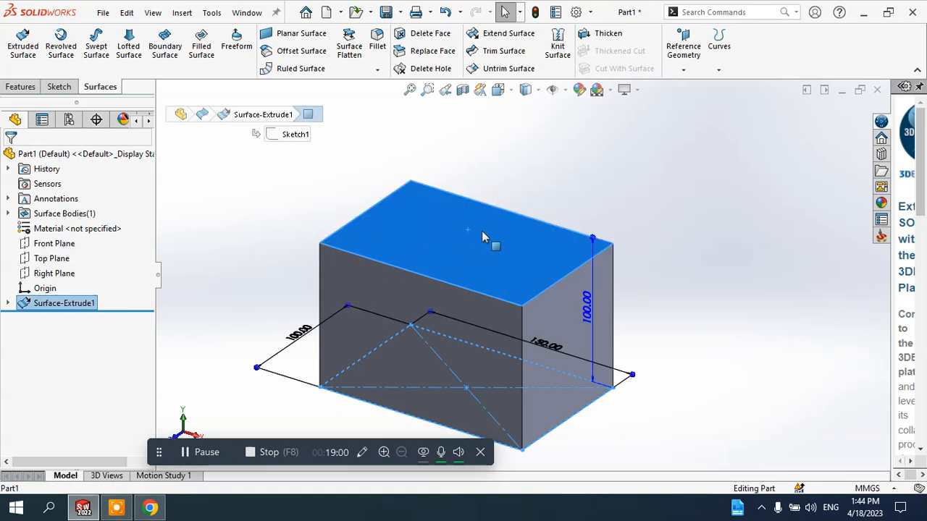
{"action": "left_click", "coordinate": [664, 205]}
{"action": "middle_click_drag", "start_coordinate": [629, 261], "coordinate": [605, 114]}
{"action": "middle_click_drag", "start_coordinate": [473, 341], "coordinate": [510, 319]}
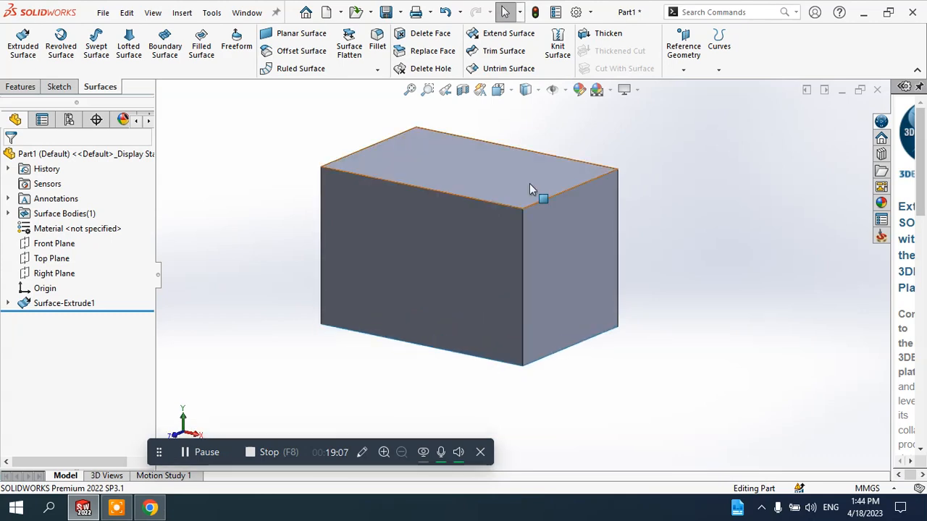
{"action": "left_click", "coordinate": [464, 90]}
{"action": "middle_click_drag", "start_coordinate": [492, 124], "coordinate": [521, 166]}
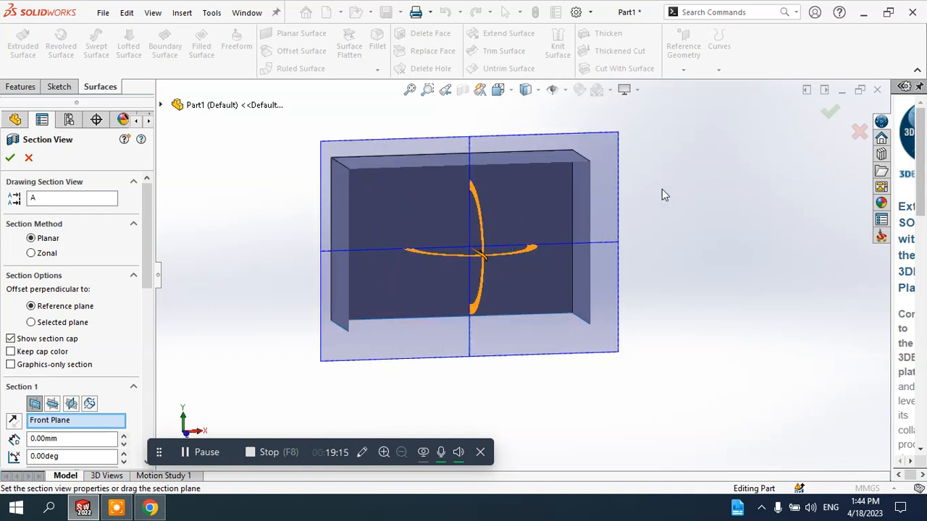
{"action": "left_click", "coordinate": [29, 158]}
{"action": "middle_click_drag", "start_coordinate": [582, 212], "coordinate": [552, 226]}
{"action": "left_click", "coordinate": [493, 182]}
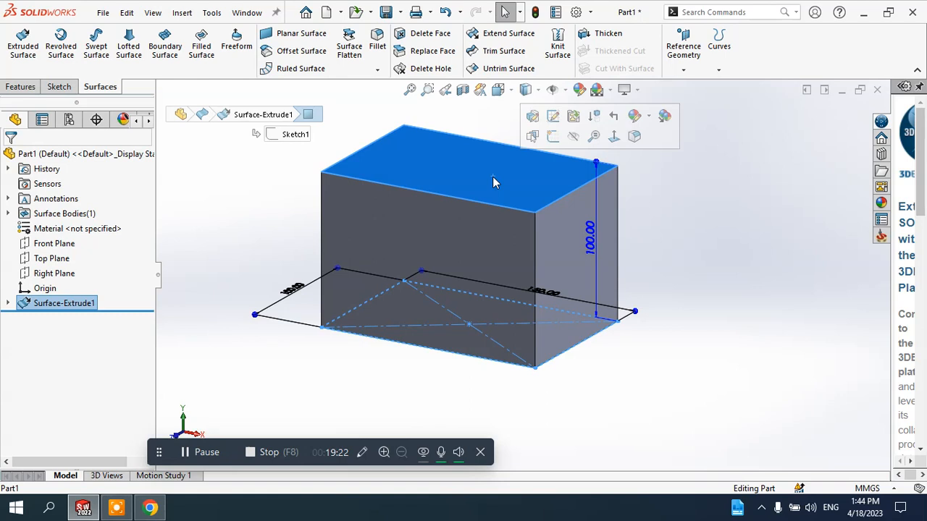
Edit the surface extrusion again, clear Cap end, and enable Direction 2
{"action": "left_click", "coordinate": [42, 290]}
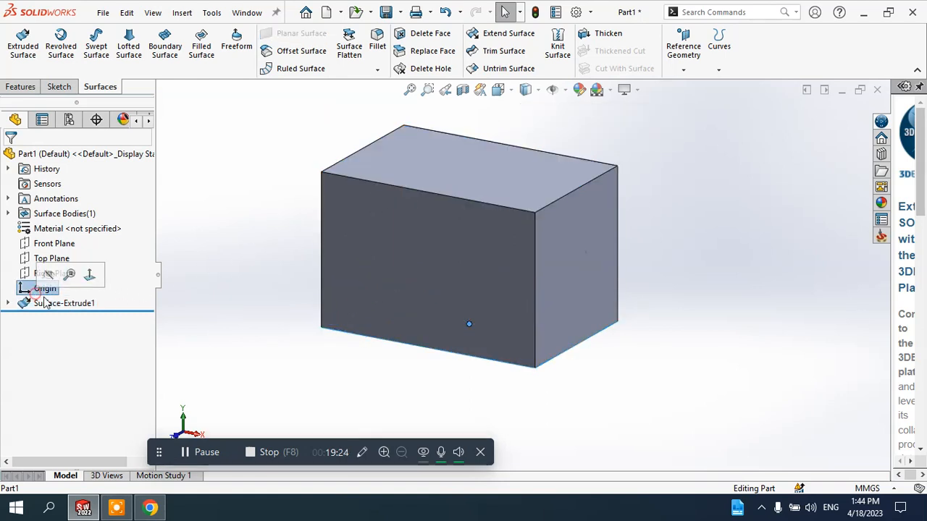
{"action": "left_click", "coordinate": [45, 303]}
{"action": "left_click", "coordinate": [74, 267]}
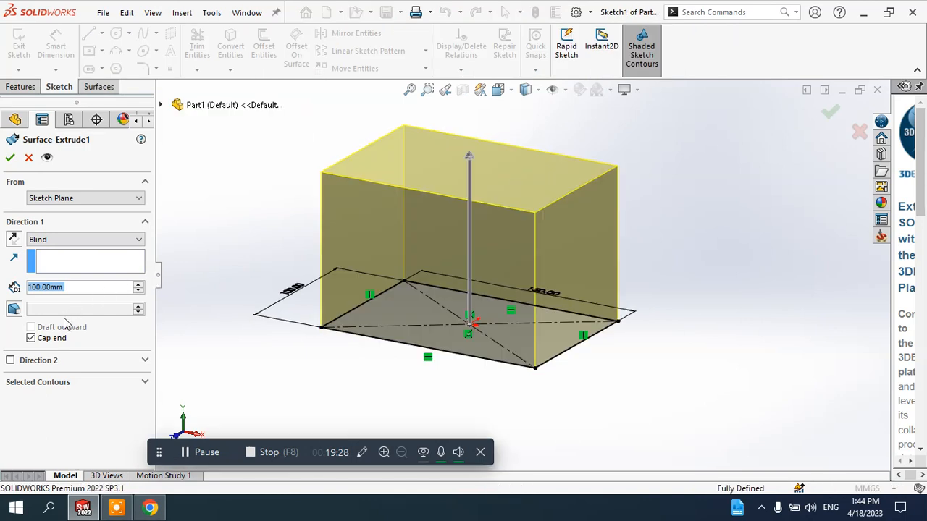
{"action": "left_click", "coordinate": [32, 339]}
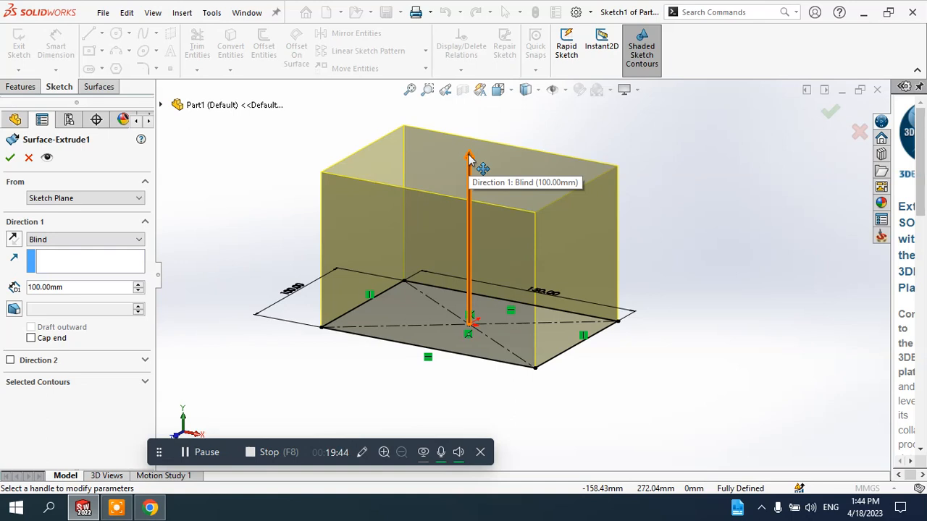
{"action": "left_click", "coordinate": [11, 362]}
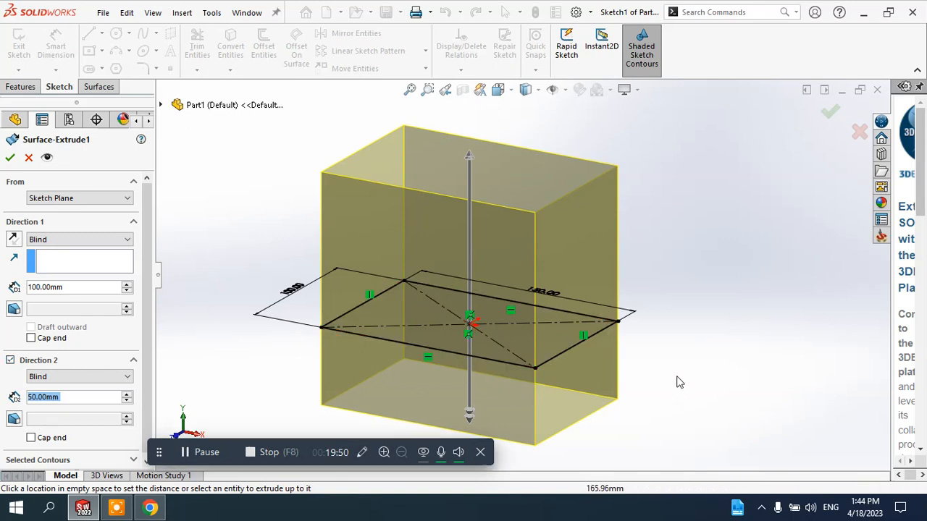
{"action": "mouse_move", "coordinate": [679, 382]}
{"action": "middle_mouse_down"}
{"action": "mouse_move", "coordinate": [676, 331]}
{"action": "mouse_move", "coordinate": [664, 355]}
{"action": "middle_mouse_up"}
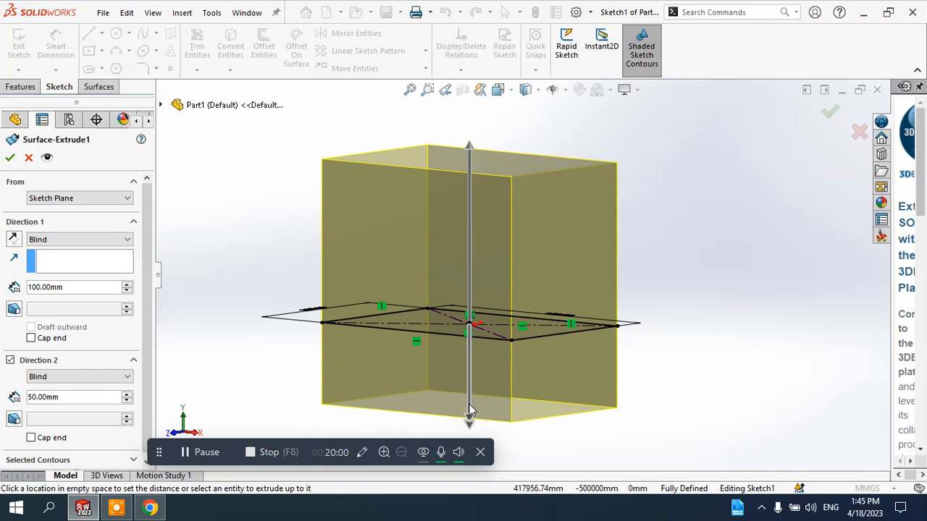
{"action": "scroll", "coordinate": [514, 376], "scroll_direction": "up", "scroll_amount": 4}
{"action": "scroll", "coordinate": [527, 317], "scroll_direction": "down", "scroll_amount": 5}
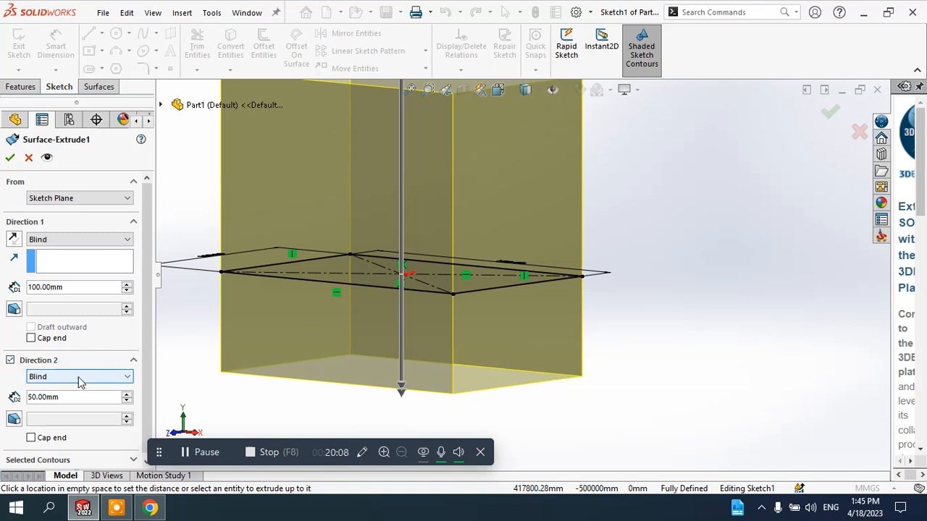
Review the Direction 2 end conditions and keep Blind with a 50 mm depth
{"action": "left_click_drag", "start_coordinate": [141, 356], "coordinate": [148, 384]}
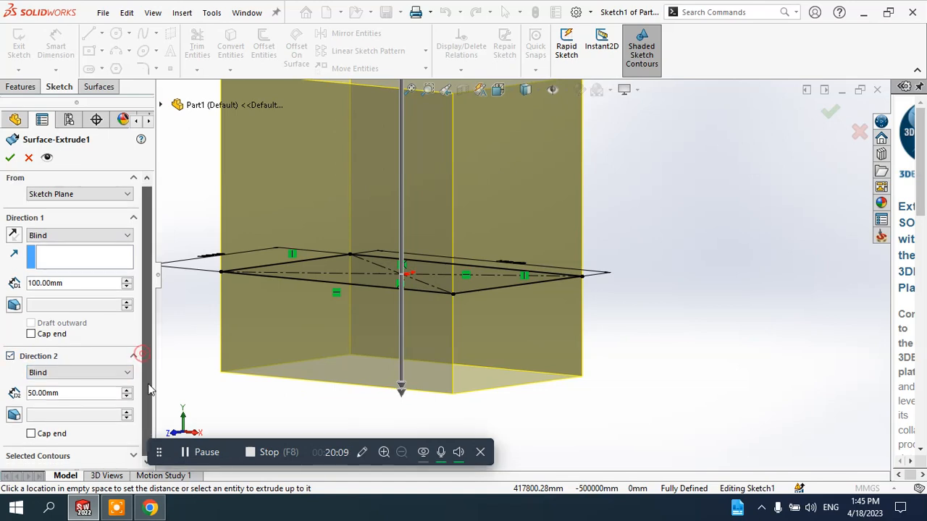
{"action": "left_click", "coordinate": [57, 373]}
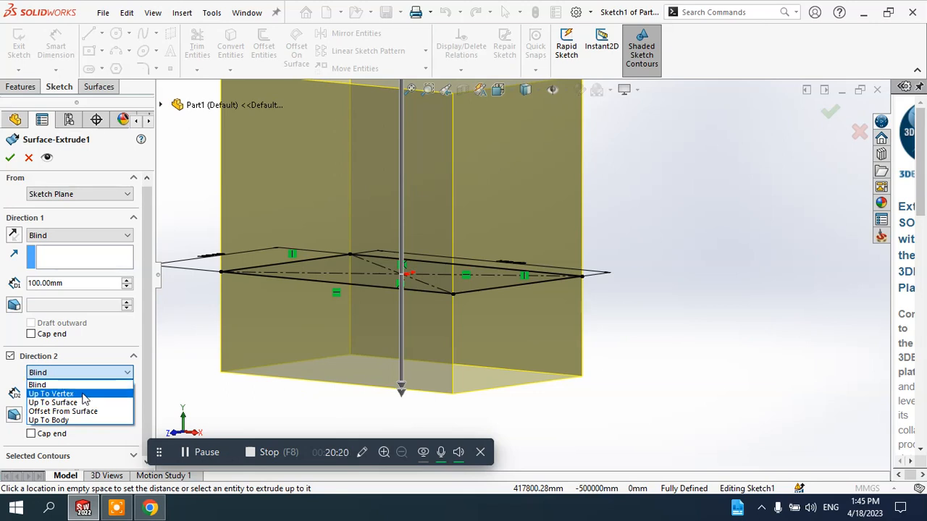
{"action": "left_click", "coordinate": [62, 383]}
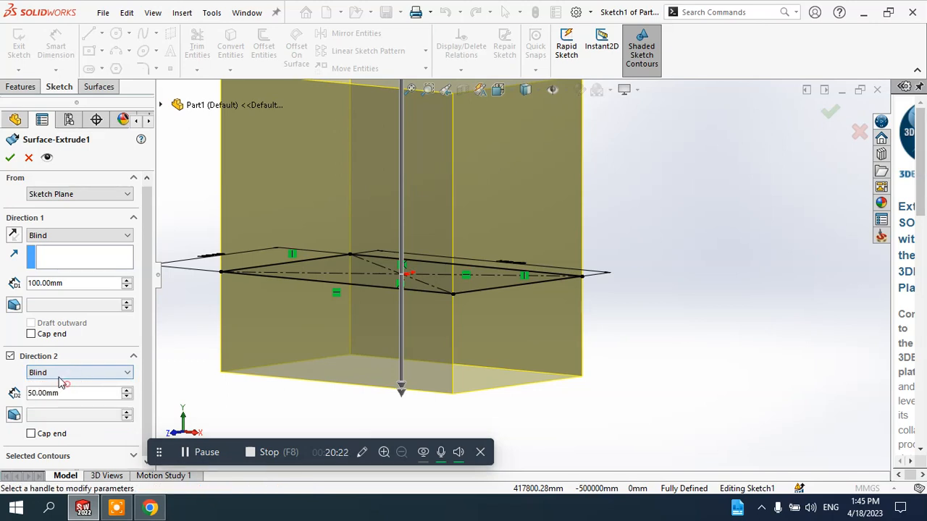
{"action": "left_click", "coordinate": [63, 393]}
{"action": "double_click", "coordinate": [44, 393]}
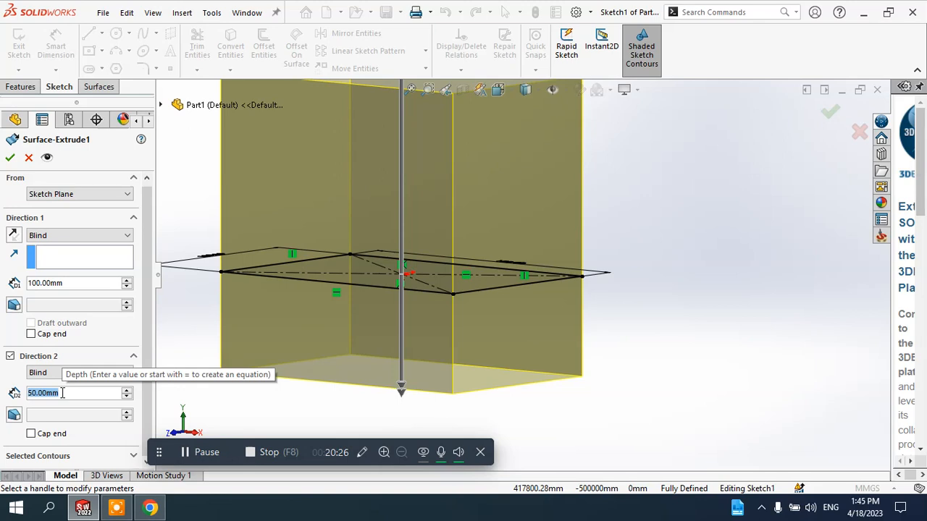
{"action": "scroll", "coordinate": [515, 297], "scroll_direction": "up", "scroll_amount": 4}
{"action": "scroll", "coordinate": [485, 275], "scroll_direction": "down", "scroll_amount": 2}
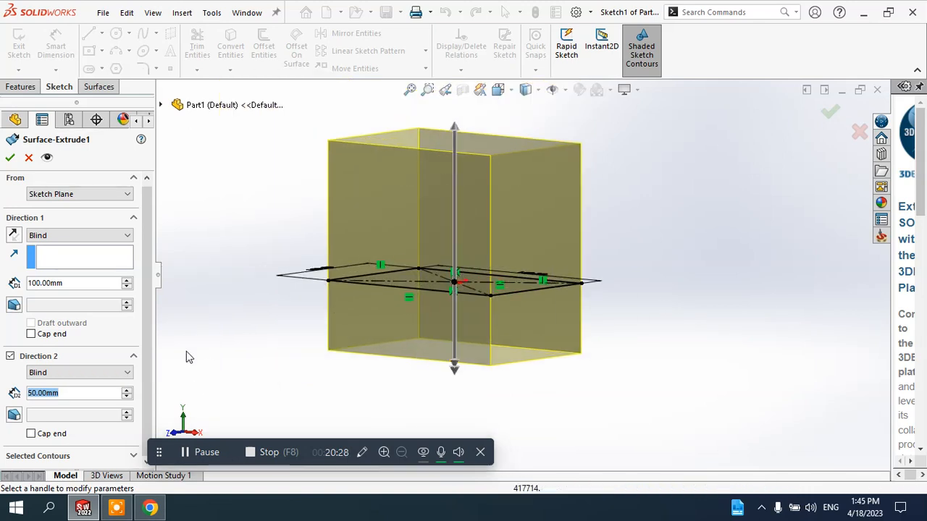
Turn on draft for Direction 2 and raise its angle to 13 degrees
{"action": "left_click", "coordinate": [14, 415]}
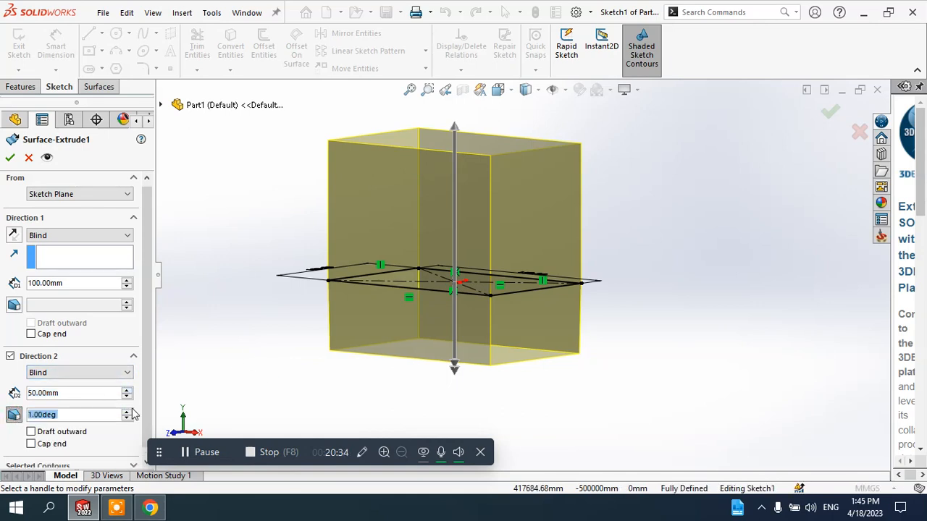
{"action": "left_click", "coordinate": [128, 412]}
{"action": "left_click", "coordinate": [127, 412]}
{"action": "left_click", "coordinate": [128, 412]}
{"action": "left_click", "coordinate": [127, 413]}
{"action": "left_click", "coordinate": [126, 412]}
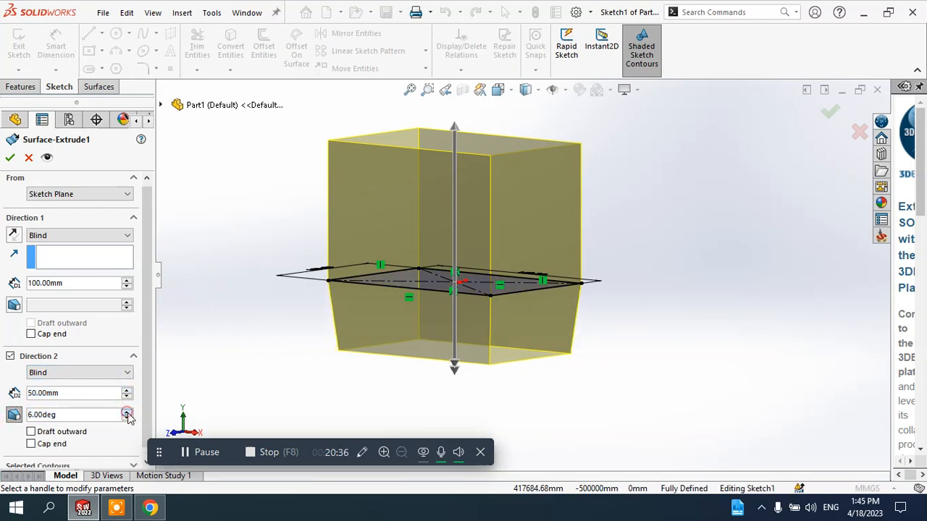
{"action": "left_click", "coordinate": [127, 413]}
{"action": "left_click", "coordinate": [127, 413]}
{"action": "left_click", "coordinate": [127, 413]}
{"action": "left_click", "coordinate": [127, 412]}
{"action": "left_click", "coordinate": [126, 412]}
{"action": "left_click", "coordinate": [126, 413]}
{"action": "middle_click_drag", "start_coordinate": [477, 295], "coordinate": [420, 283]}
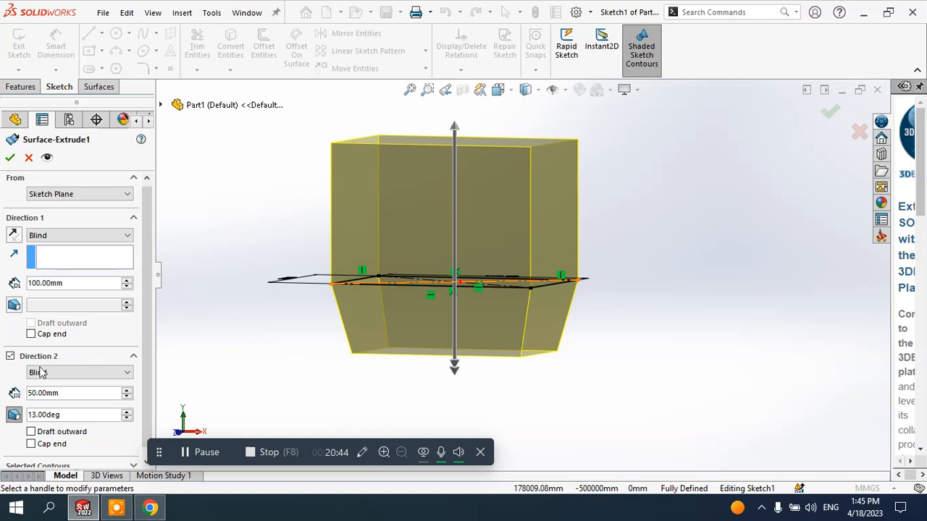
Turn on draft for Direction 1 and raise its angle to 12 degrees
{"action": "left_click", "coordinate": [15, 306]}
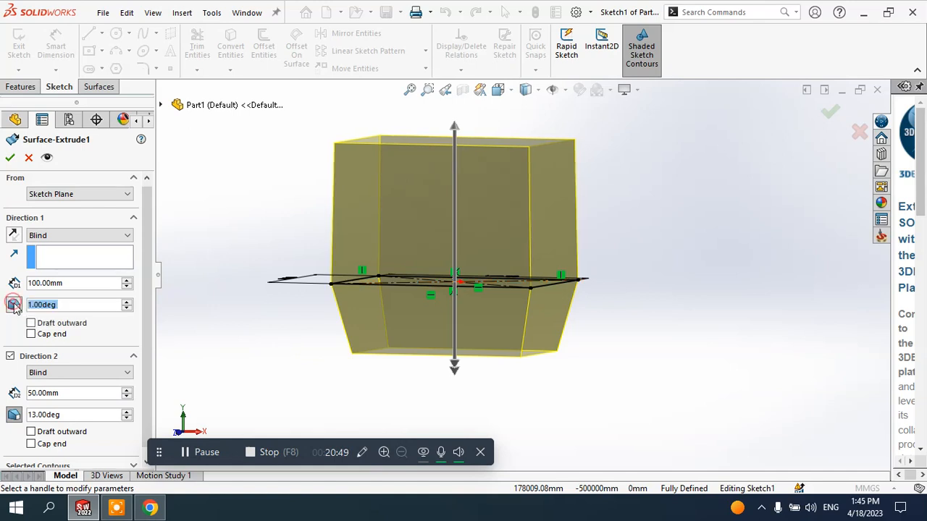
{"action": "left_click", "coordinate": [128, 303]}
{"action": "left_click", "coordinate": [127, 302]}
{"action": "left_click", "coordinate": [128, 302]}
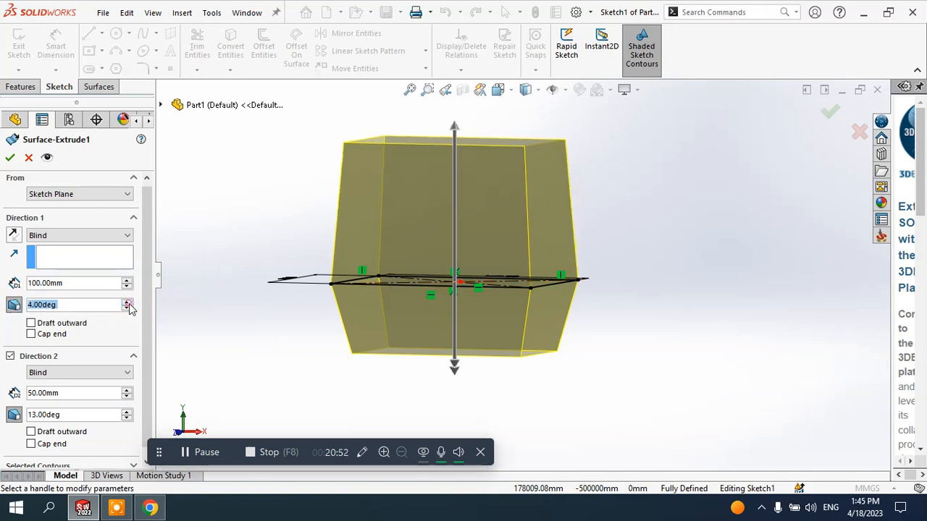
{"action": "left_click", "coordinate": [127, 302]}
{"action": "left_click", "coordinate": [128, 303]}
{"action": "left_click", "coordinate": [128, 302]}
{"action": "left_click", "coordinate": [128, 303]}
{"action": "left_click", "coordinate": [129, 304]}
{"action": "left_click", "coordinate": [129, 304]}
{"action": "left_click", "coordinate": [128, 304]}
{"action": "left_click", "coordinate": [129, 304]}
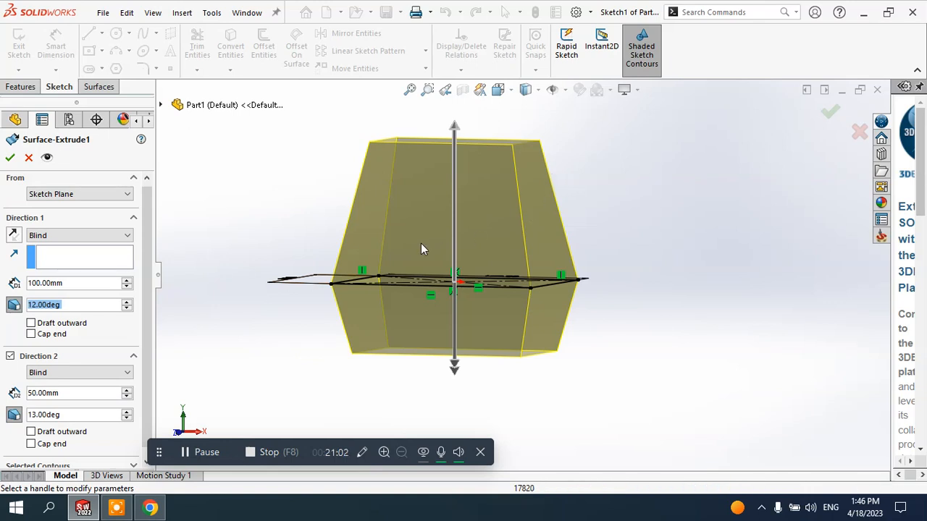
{"action": "middle_click_drag", "start_coordinate": [567, 230], "coordinate": [551, 244]}
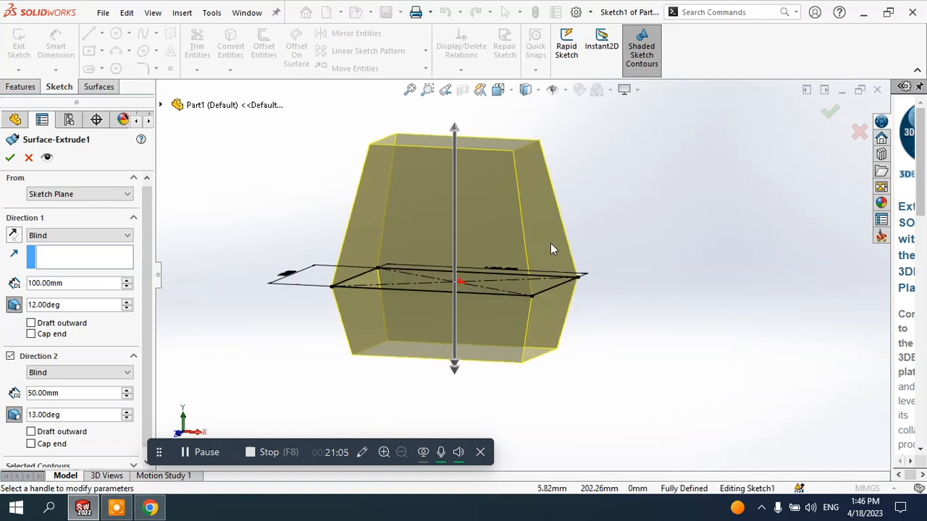
Turn off draft in both directions and enable Cap end for Direction 2
{"action": "left_click", "coordinate": [14, 305]}
{"action": "left_click", "coordinate": [14, 415]}
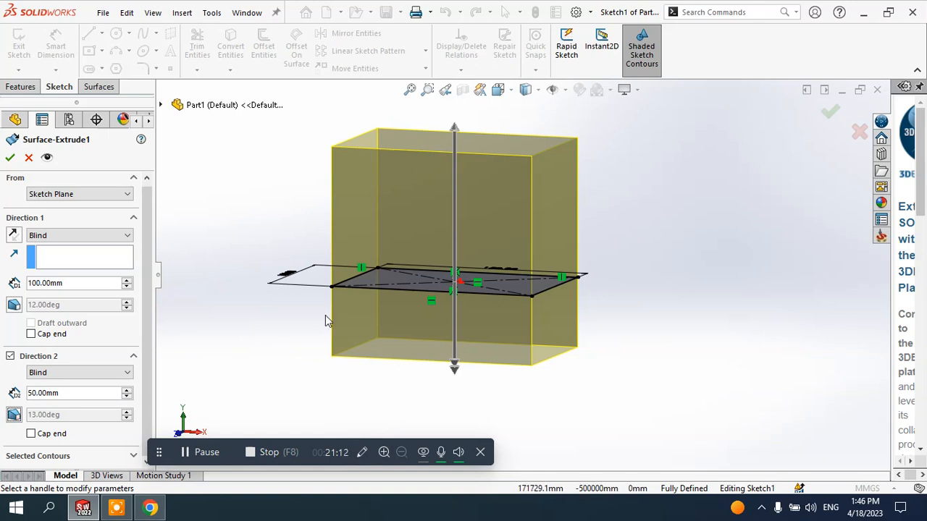
{"action": "left_click", "coordinate": [31, 434]}
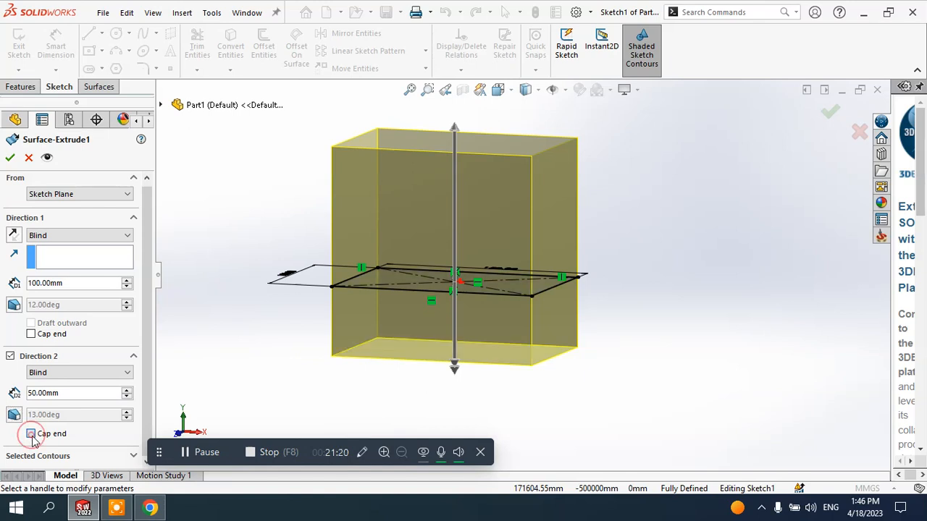
{"action": "mouse_move", "coordinate": [437, 342]}
{"action": "middle_mouse_down"}
{"action": "mouse_move", "coordinate": [433, 265]}
{"action": "mouse_move", "coordinate": [491, 311]}
{"action": "middle_mouse_up"}
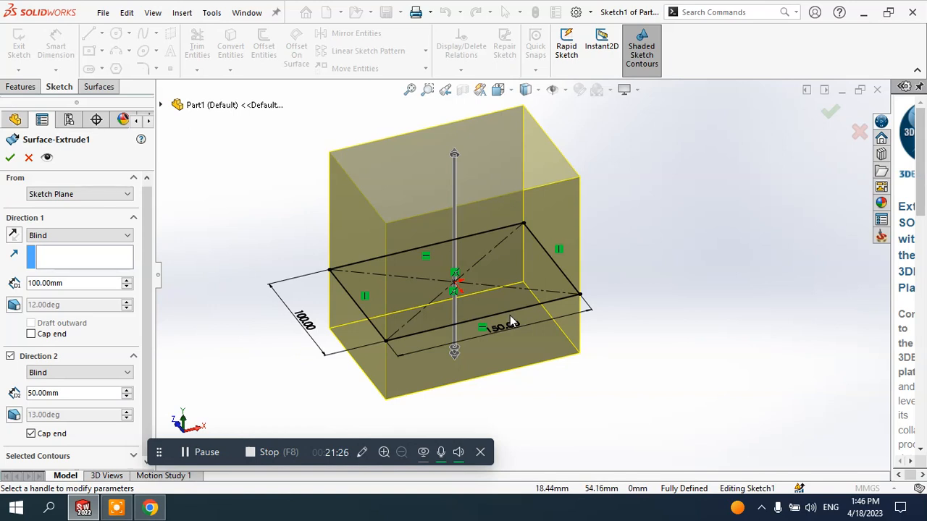
{"action": "mouse_move", "coordinate": [520, 216]}
{"action": "middle_mouse_down"}
{"action": "mouse_move", "coordinate": [521, 331]}
{"action": "mouse_move", "coordinate": [513, 286]}
{"action": "middle_mouse_up"}
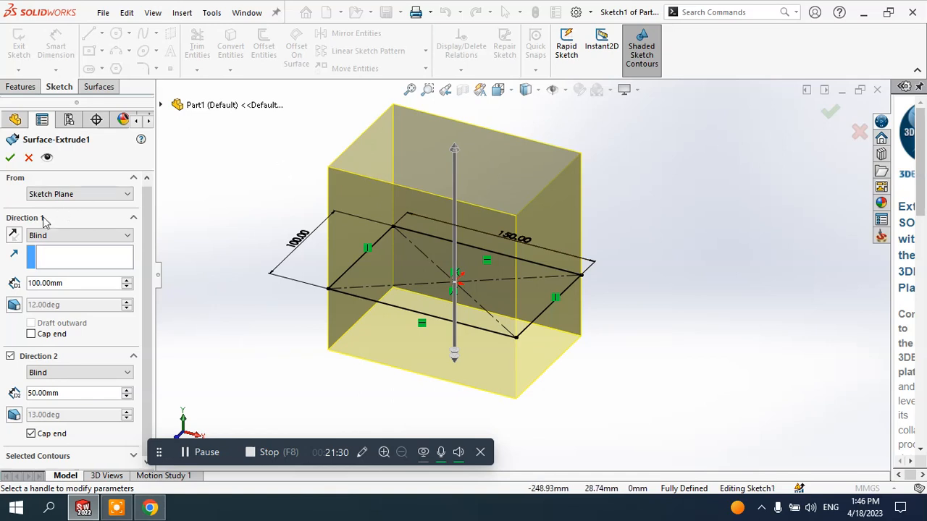
Enable Cap end for Direction 1 as well and accept the two-direction surface extrusion
{"action": "left_click_drag", "start_coordinate": [149, 278], "coordinate": [152, 218]}
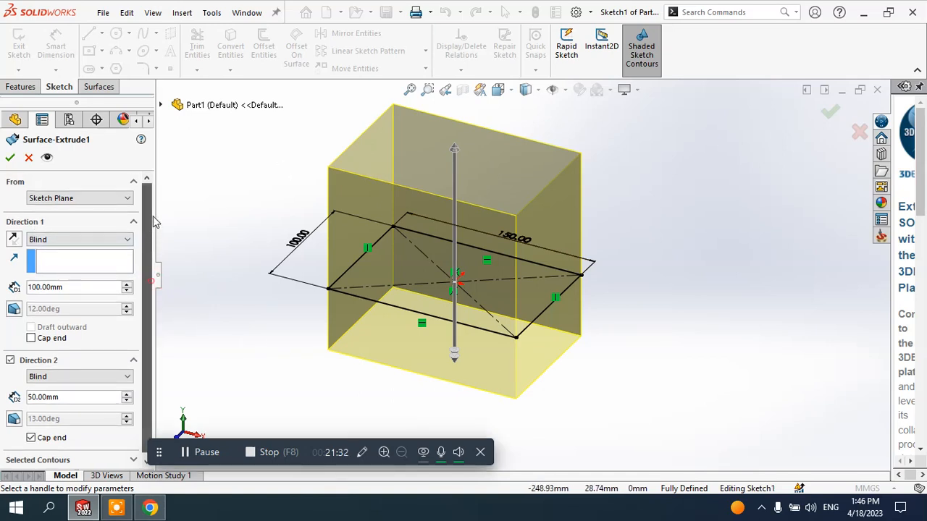
{"action": "left_click", "coordinate": [32, 338]}
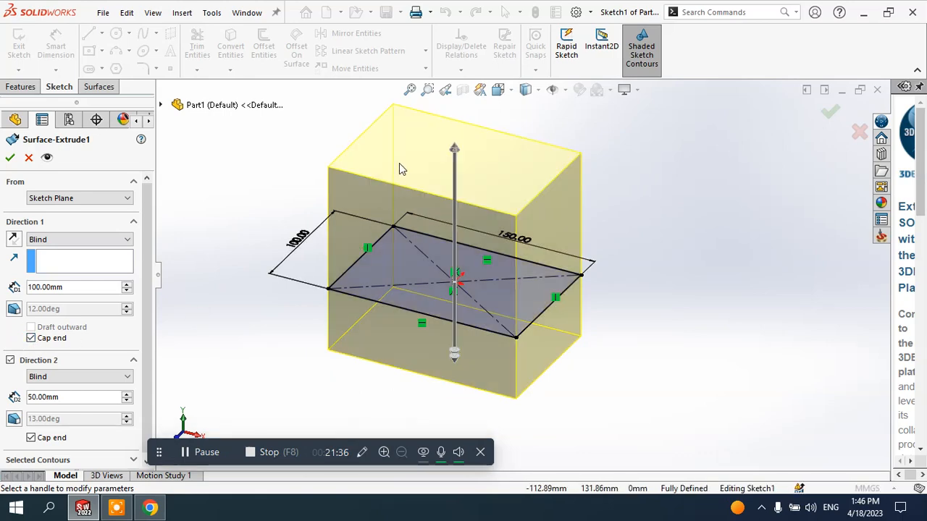
{"action": "middle_click_drag", "start_coordinate": [529, 215], "coordinate": [501, 193]}
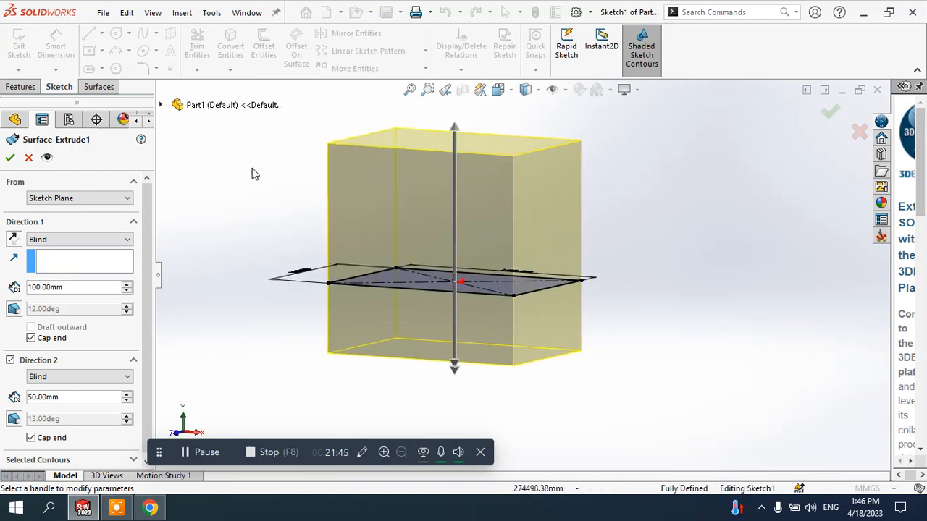
{"action": "left_click", "coordinate": [10, 157]}
Inspect the body capped at both ends from several angles and with a Section View on the Front Plane, and cancel the section
{"action": "mouse_move", "coordinate": [638, 215]}
{"action": "middle_mouse_down"}
{"action": "mouse_move", "coordinate": [660, 205]}
{"action": "mouse_move", "coordinate": [579, 196]}
{"action": "mouse_move", "coordinate": [654, 207]}
{"action": "mouse_move", "coordinate": [621, 184]}
{"action": "mouse_move", "coordinate": [471, 358]}
{"action": "middle_mouse_up"}
{"action": "left_click", "coordinate": [482, 151]}
{"action": "left_click", "coordinate": [478, 324]}
{"action": "left_click", "coordinate": [731, 206]}
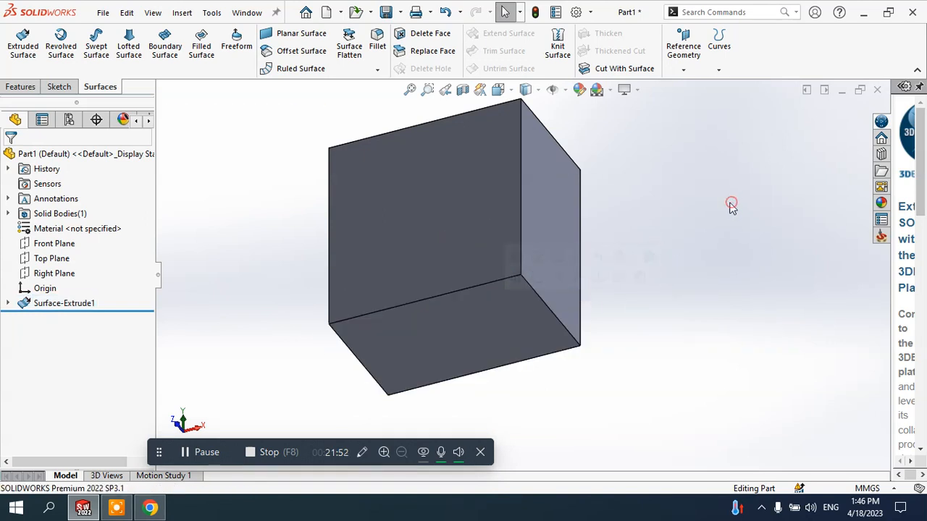
{"action": "mouse_move", "coordinate": [727, 201]}
{"action": "middle_mouse_down"}
{"action": "mouse_move", "coordinate": [712, 232]}
{"action": "mouse_move", "coordinate": [715, 304]}
{"action": "middle_mouse_up"}
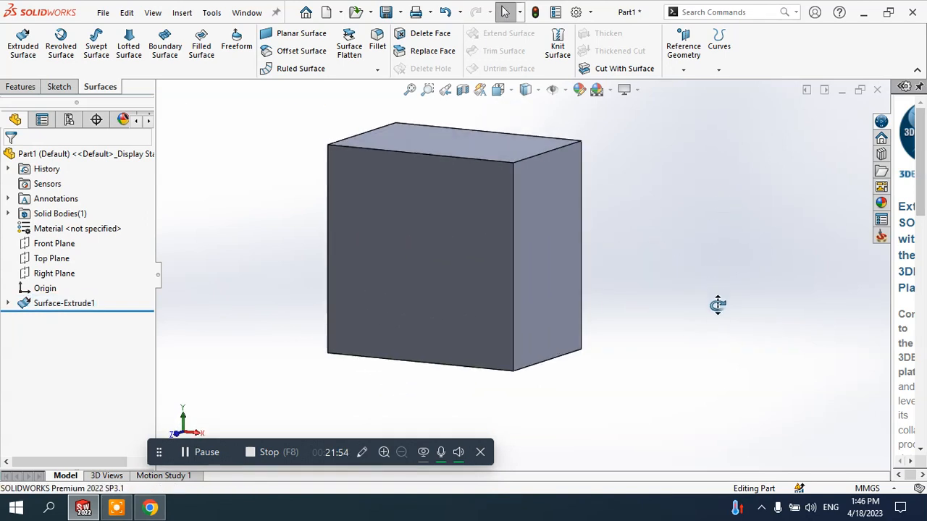
{"action": "left_click", "coordinate": [462, 89]}
{"action": "middle_click_drag", "start_coordinate": [507, 203], "coordinate": [506, 223]}
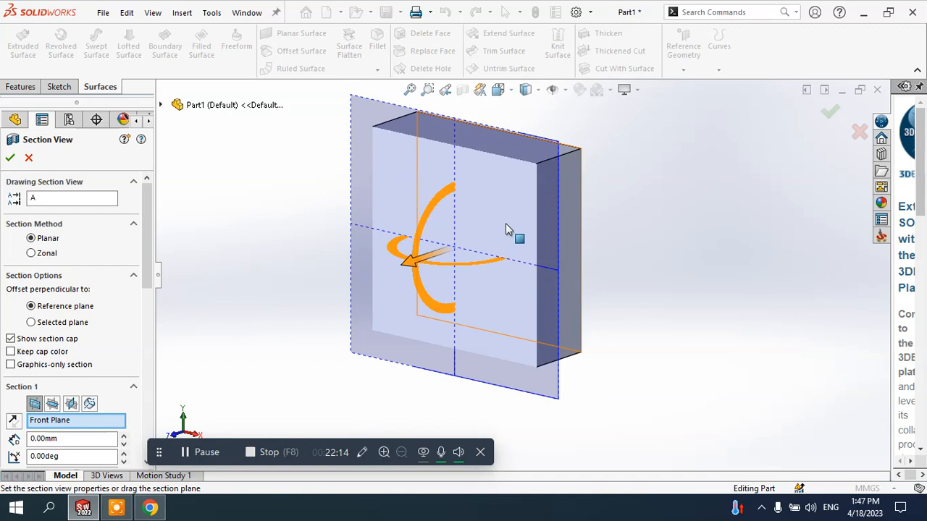
{"action": "left_click", "coordinate": [28, 157]}
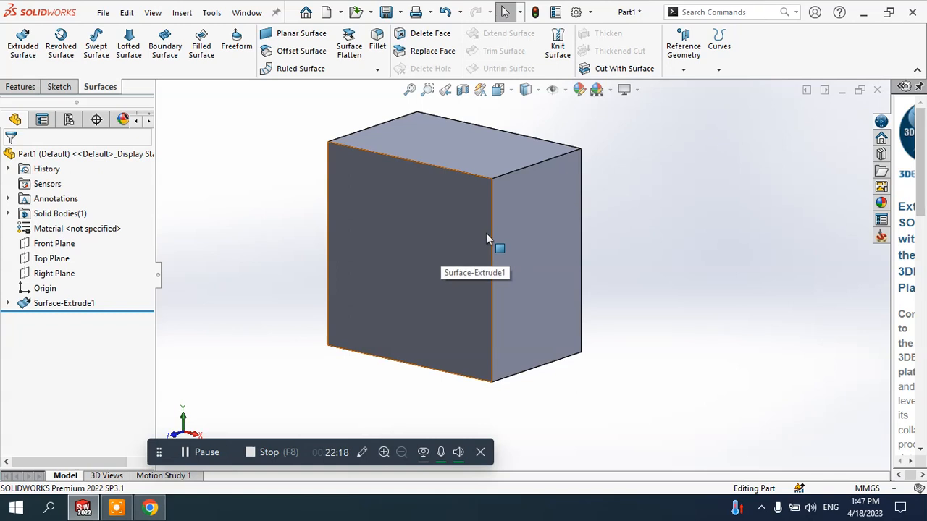
{"action": "left_click", "coordinate": [17, 87]}
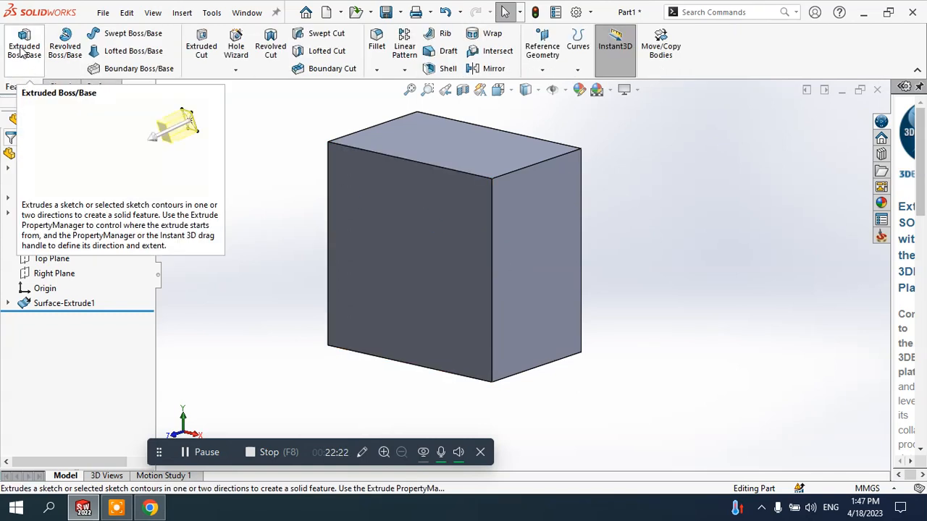
{"action": "left_click", "coordinate": [106, 88]}
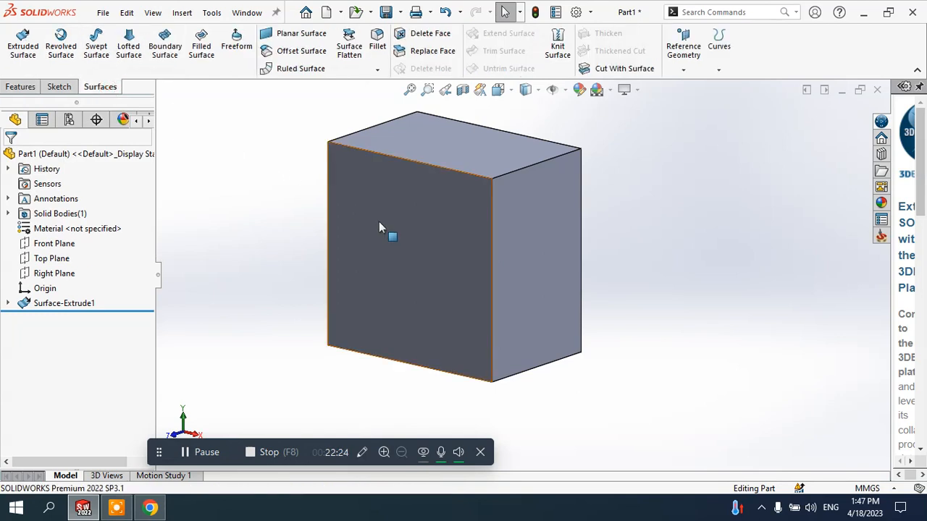
Edit the surface extrusion, clear Cap end for both directions, and accept it
{"action": "middle_click_drag", "start_coordinate": [526, 193], "coordinate": [471, 184]}
{"action": "left_click", "coordinate": [71, 307]}
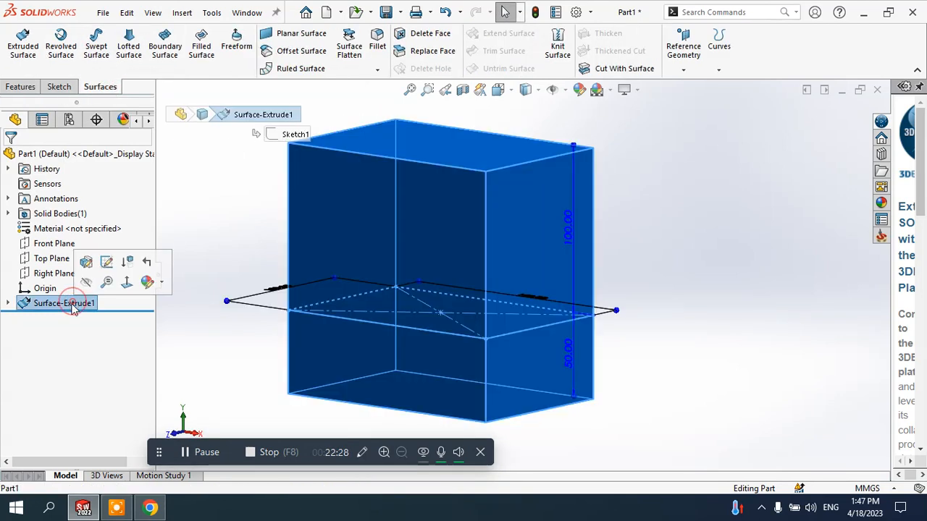
{"action": "left_click", "coordinate": [86, 263]}
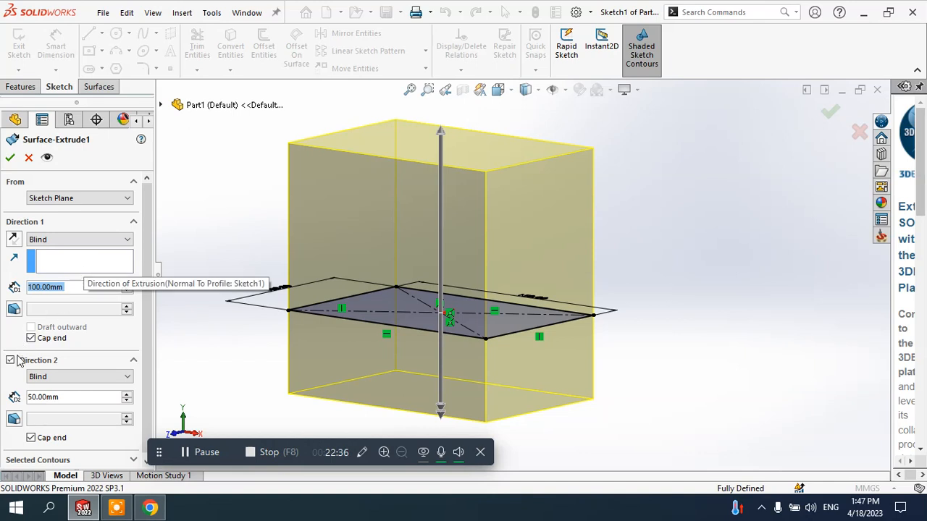
{"action": "left_click", "coordinate": [32, 440]}
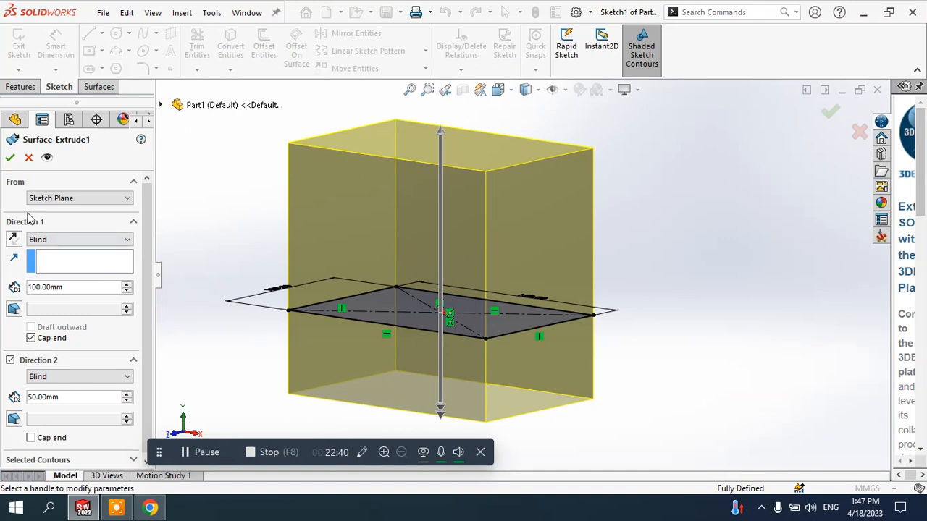
{"action": "left_click_drag", "start_coordinate": [148, 339], "coordinate": [149, 362]}
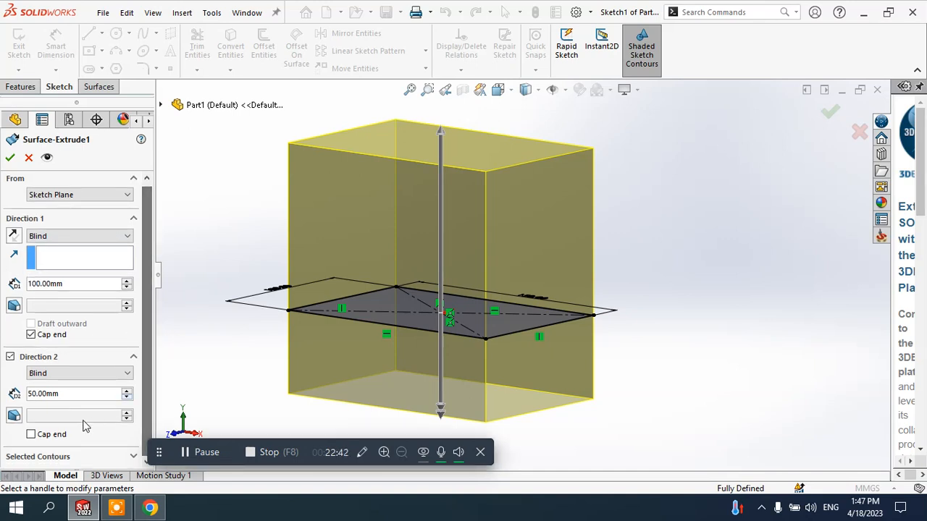
{"action": "left_click", "coordinate": [31, 335]}
{"action": "left_click", "coordinate": [11, 159]}
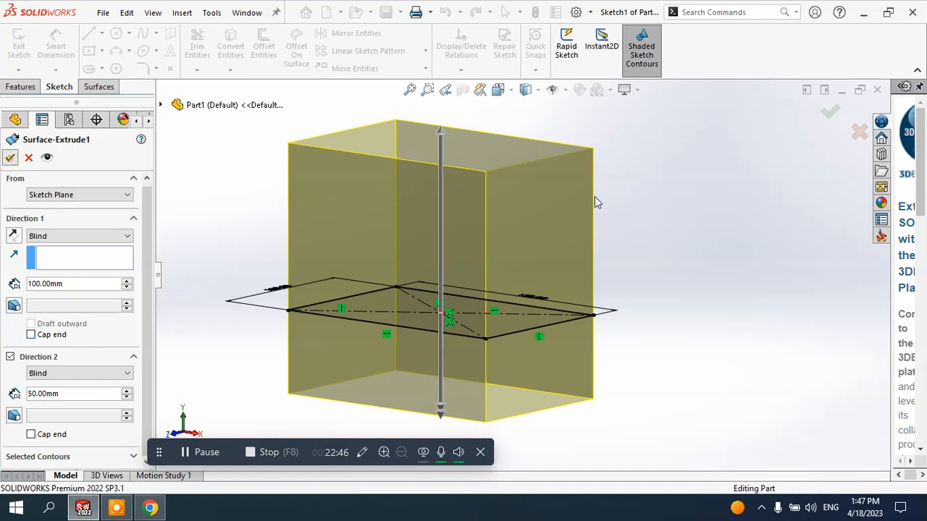
Delete the surface extrusion and select the remaining rectangle sketch
{"action": "middle_click_drag", "start_coordinate": [624, 201], "coordinate": [588, 216]}
{"action": "scroll", "coordinate": [611, 210], "scroll_direction": "up", "scroll_amount": 2}
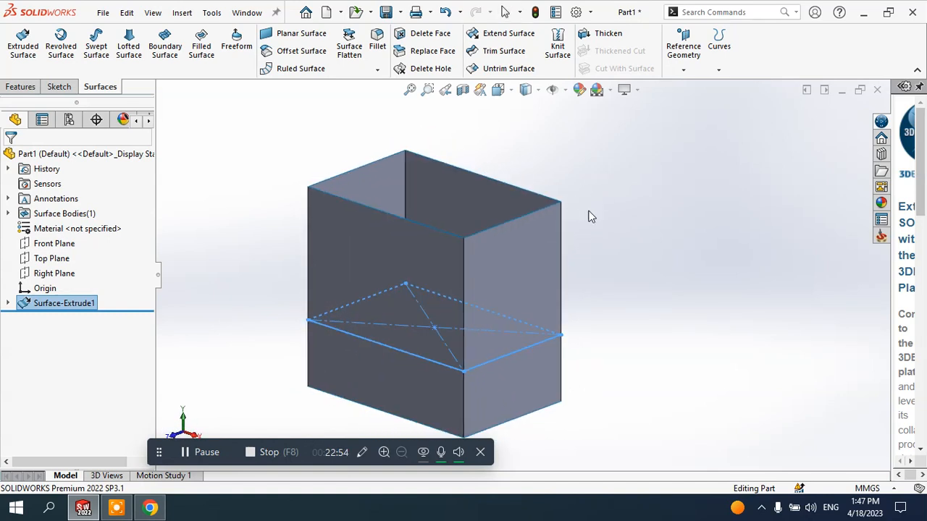
{"action": "scroll", "coordinate": [590, 216], "scroll_direction": "up", "scroll_amount": 2}
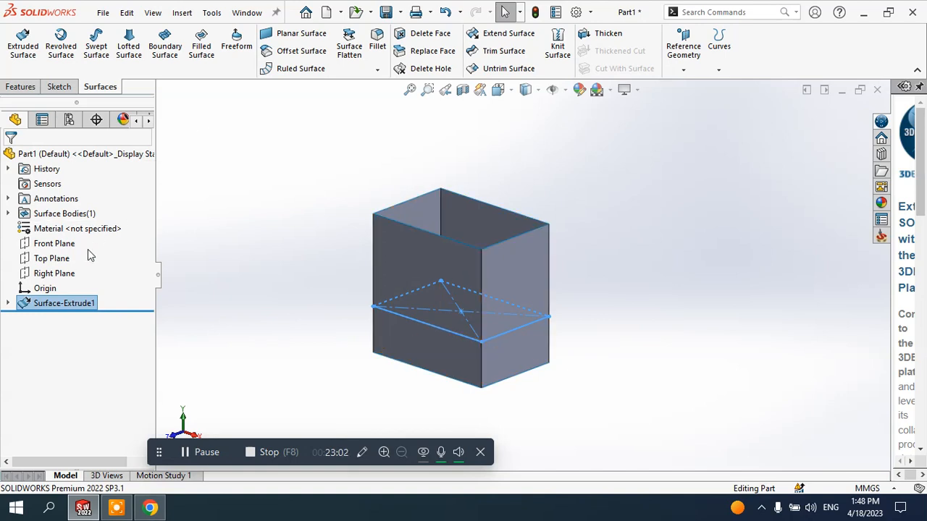
{"action": "right_click", "coordinate": [43, 304]}
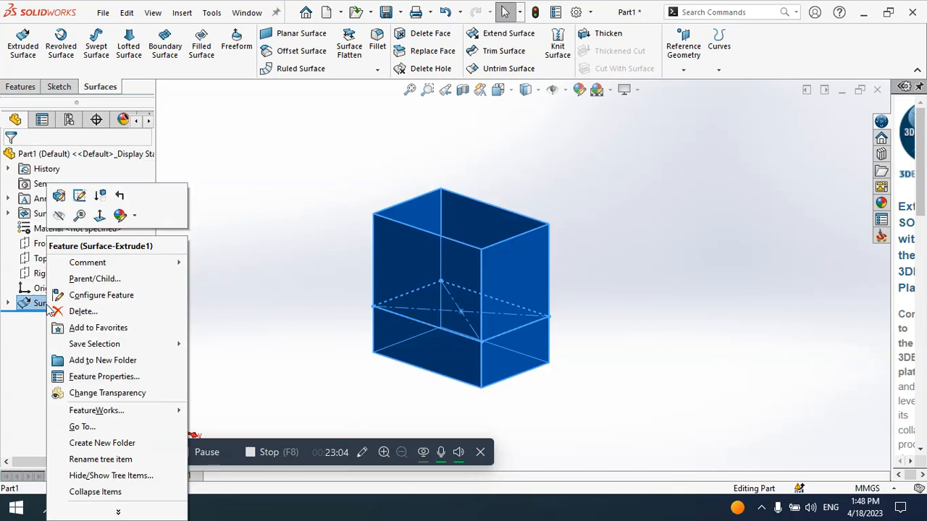
{"action": "left_click", "coordinate": [73, 311]}
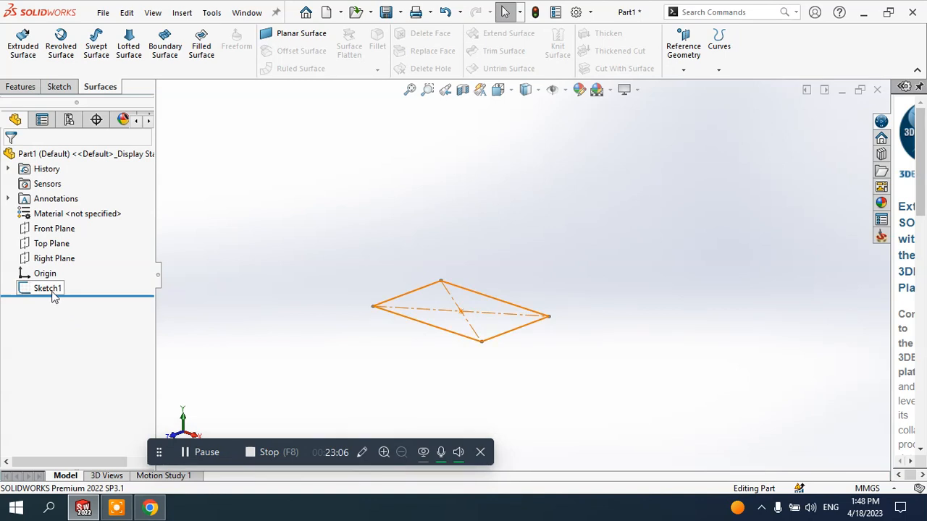
{"action": "left_click", "coordinate": [49, 289]}
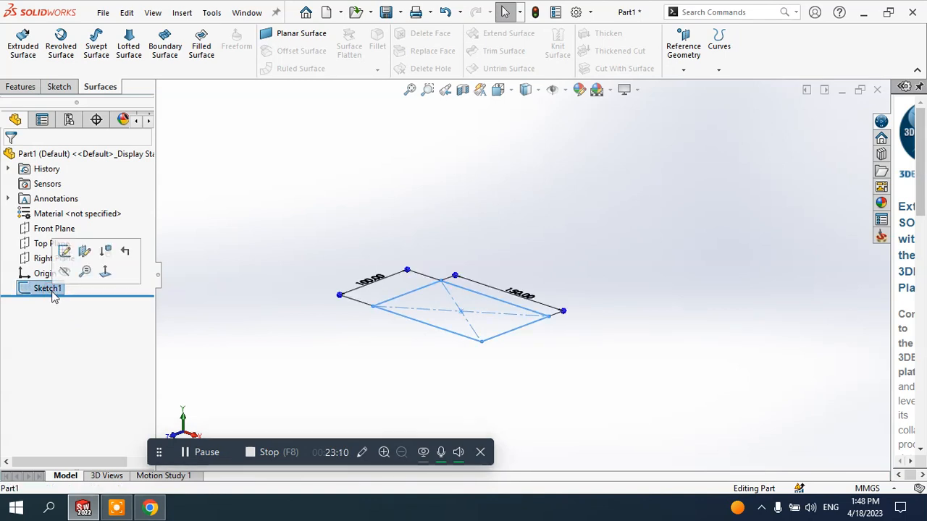
Delete the rectangle sketch and start a new sketch on the Front Plane
{"action": "right_click", "coordinate": [54, 291]}
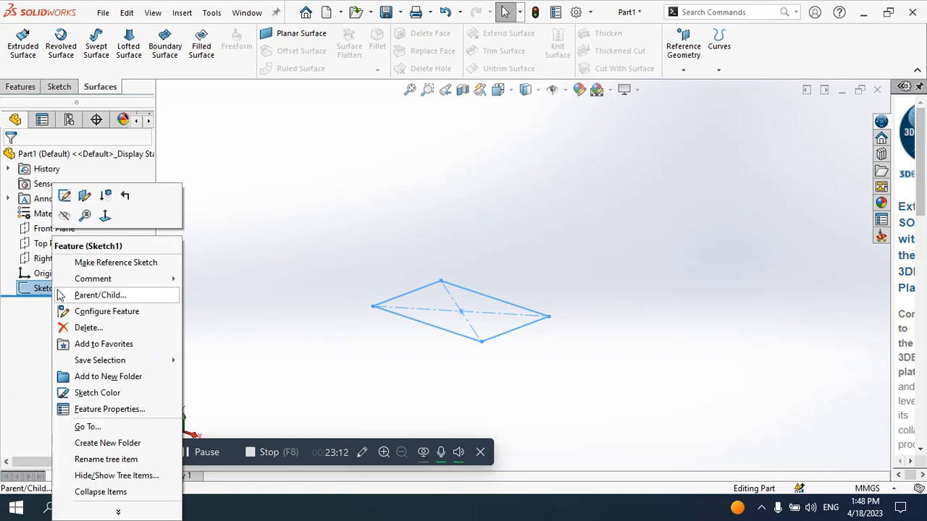
{"action": "left_click", "coordinate": [85, 328]}
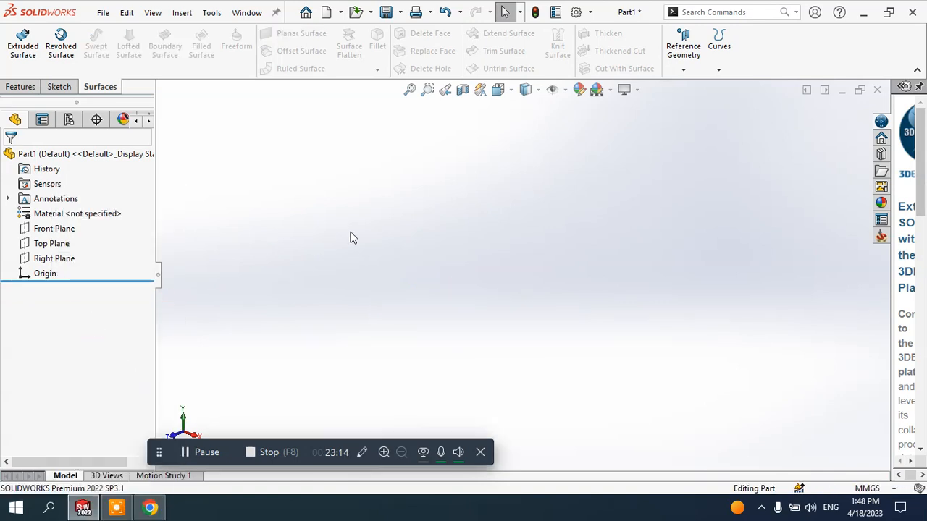
{"action": "left_click", "coordinate": [65, 232]}
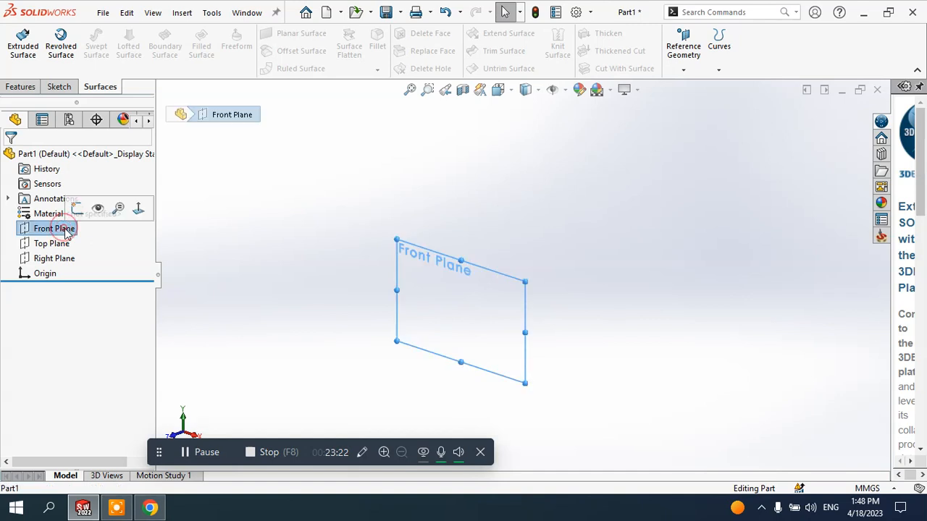
{"action": "left_click", "coordinate": [77, 211]}
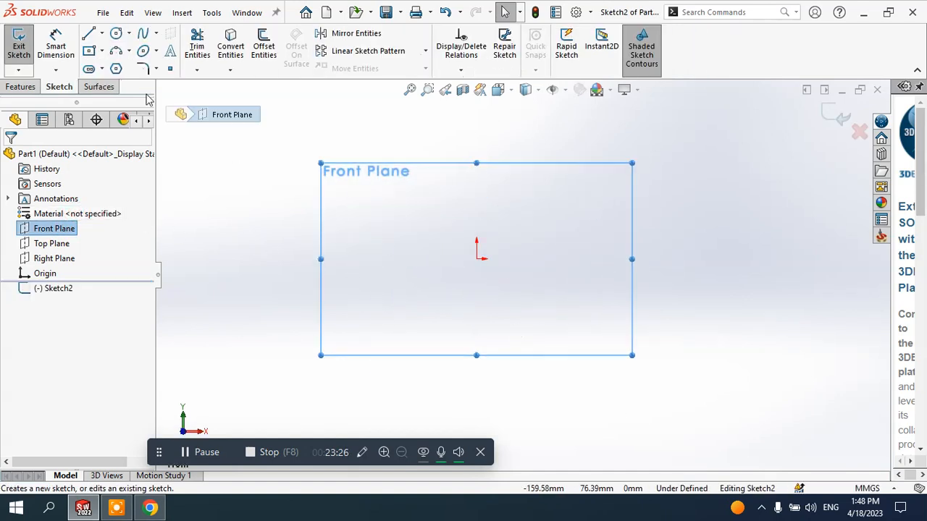
Sketch a wide 3 Point Arc bulging upward over the origin, with a radius of about 225 mm
{"action": "left_click", "coordinate": [128, 50]}
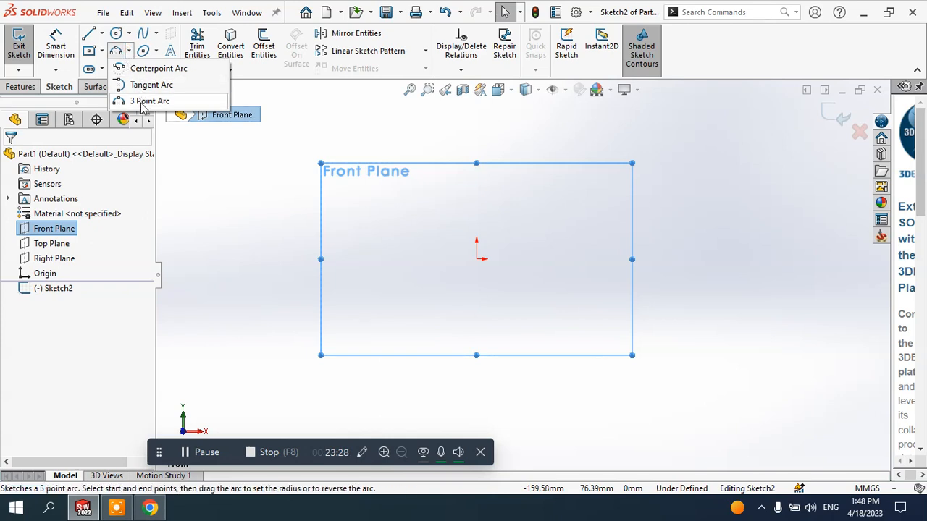
{"action": "left_click", "coordinate": [143, 101]}
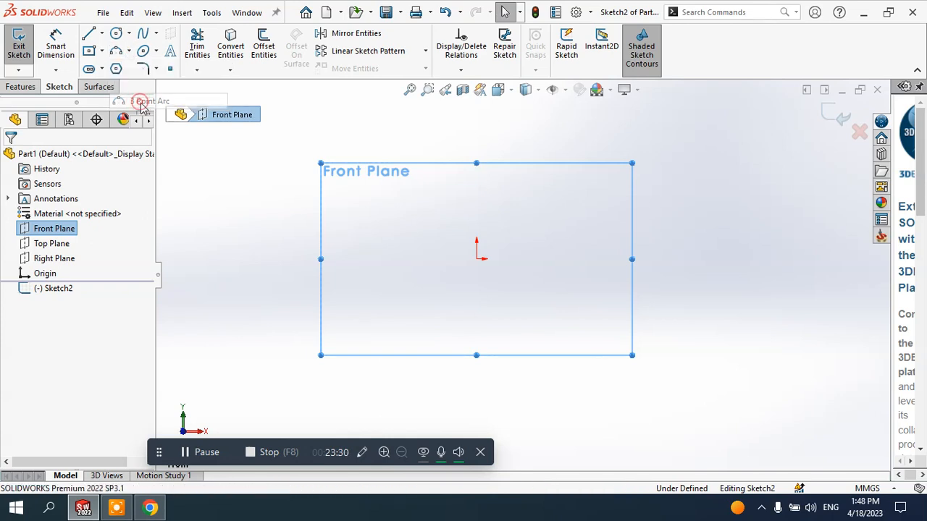
{"action": "left_click", "coordinate": [276, 272]}
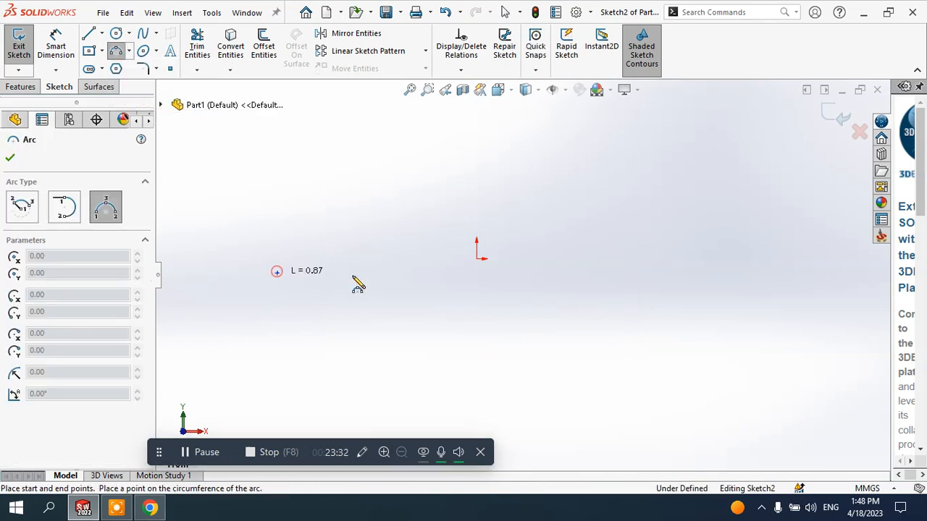
{"action": "left_click", "coordinate": [753, 271]}
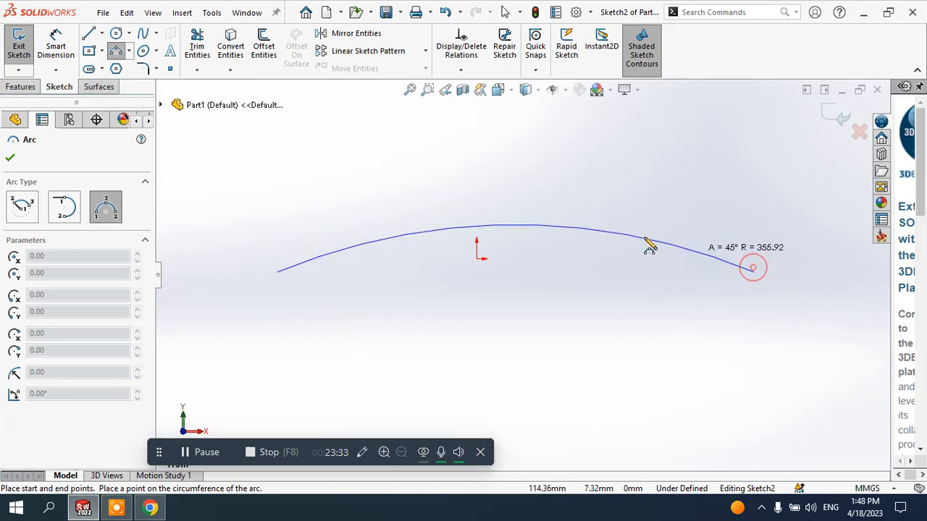
{"action": "left_click", "coordinate": [492, 192]}
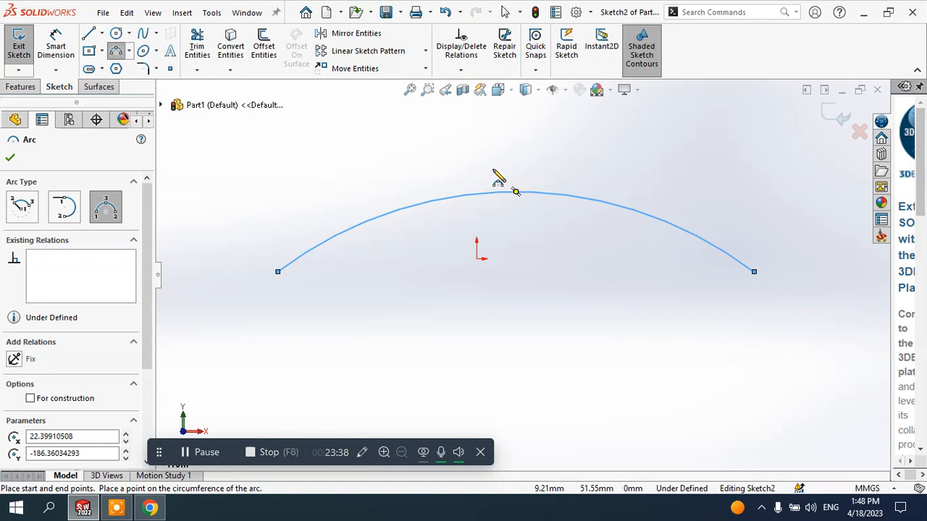
{"action": "key", "text": "Escape"}
Start an Extruded Surface from the arc sketch with Mid Plane as the end condition
{"action": "mouse_move", "coordinate": [639, 178]}
{"action": "middle_mouse_down"}
{"action": "mouse_move", "coordinate": [569, 225]}
{"action": "mouse_move", "coordinate": [582, 223]}
{"action": "mouse_move", "coordinate": [526, 304]}
{"action": "mouse_move", "coordinate": [551, 309]}
{"action": "middle_mouse_up"}
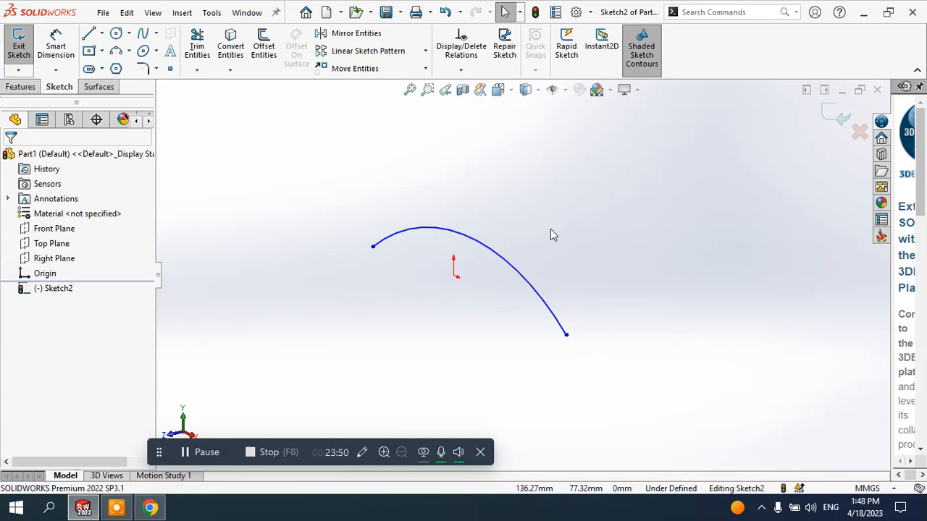
{"action": "middle_click_drag", "start_coordinate": [551, 235], "coordinate": [572, 230]}
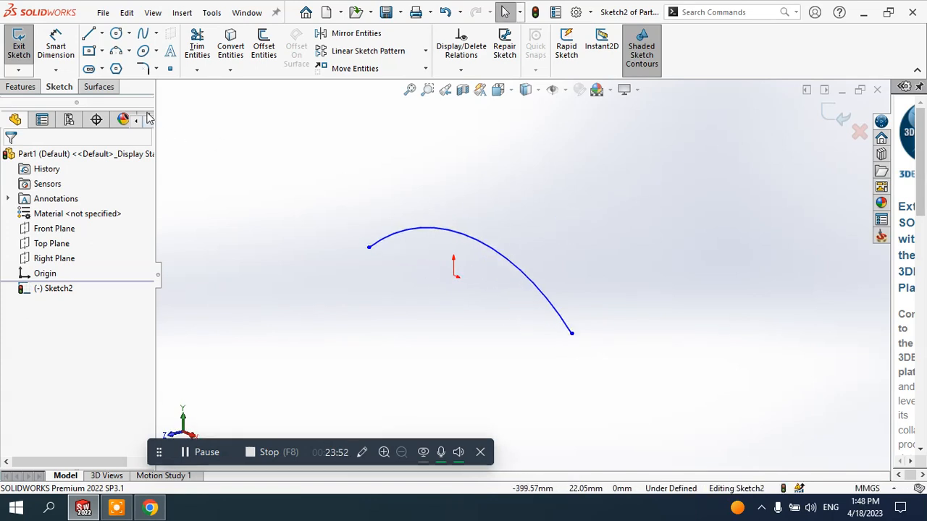
{"action": "left_click", "coordinate": [99, 87]}
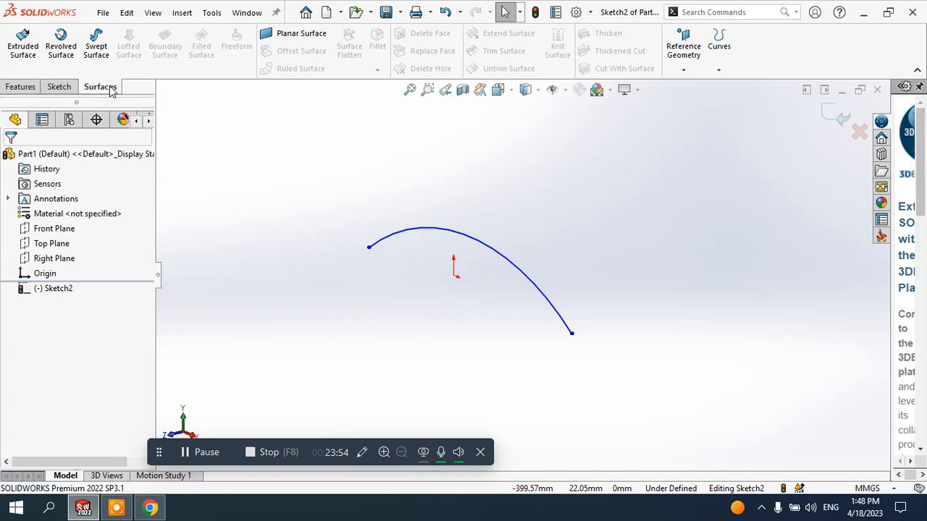
{"action": "left_click", "coordinate": [32, 46]}
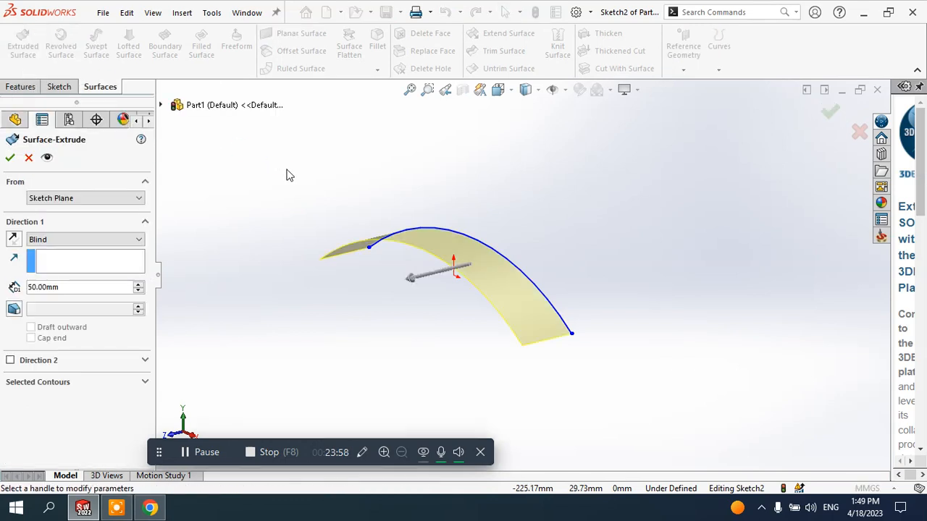
{"action": "middle_click_drag", "start_coordinate": [536, 241], "coordinate": [455, 275]}
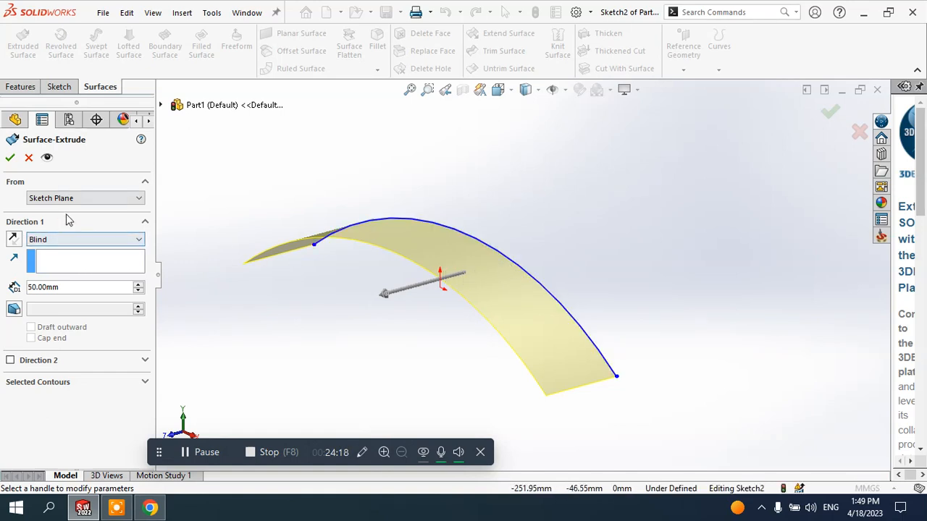
{"action": "left_click", "coordinate": [72, 240]}
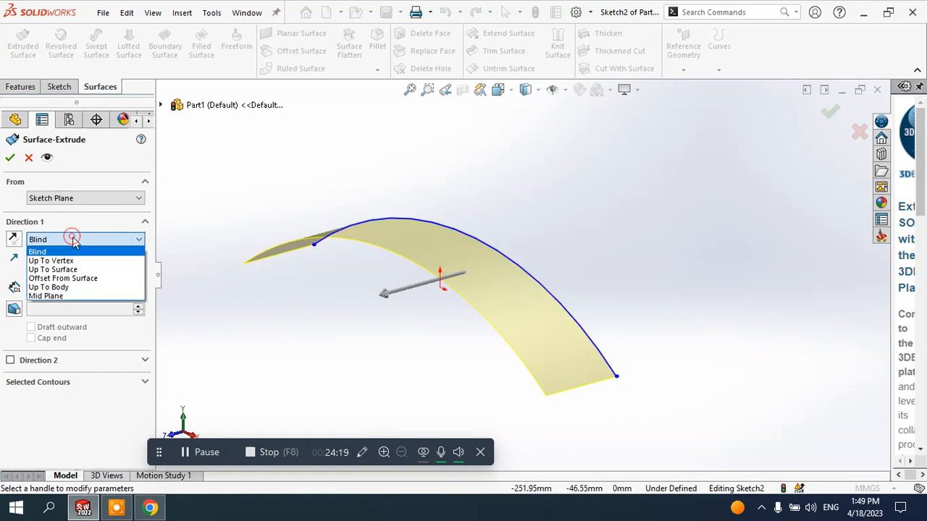
{"action": "left_click", "coordinate": [64, 297]}
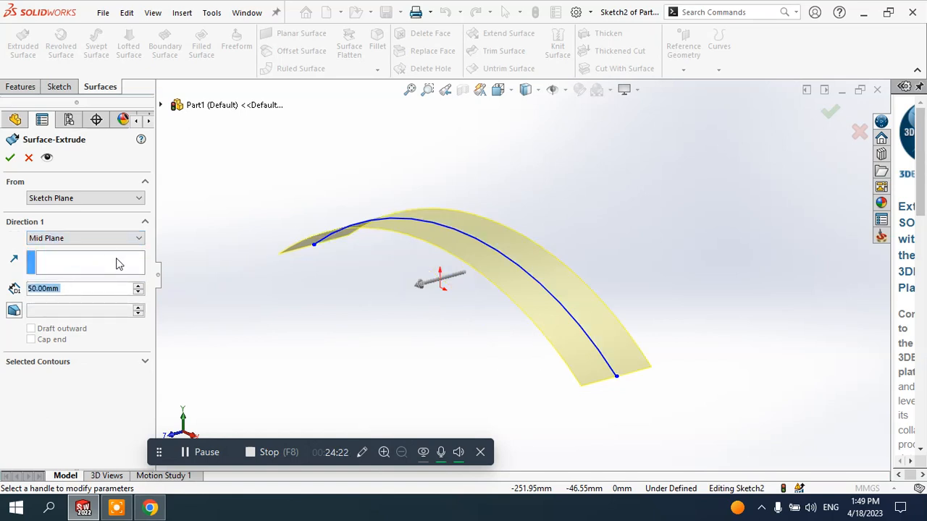
Set the mid-plane extrusion depth to 180 mm and accept the surface
{"action": "left_click", "coordinate": [137, 286]}
{"action": "left_click", "coordinate": [138, 286]}
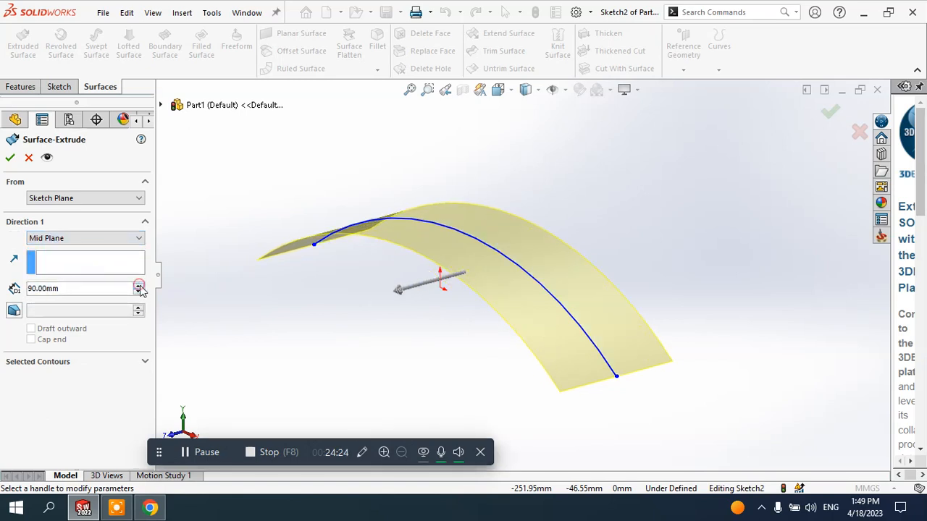
{"action": "left_click", "coordinate": [138, 286]}
{"action": "left_click", "coordinate": [137, 286]}
{"action": "left_click", "coordinate": [139, 287]}
{"action": "left_click", "coordinate": [139, 287]}
{"action": "left_click", "coordinate": [139, 287]}
{"action": "left_click", "coordinate": [139, 286]}
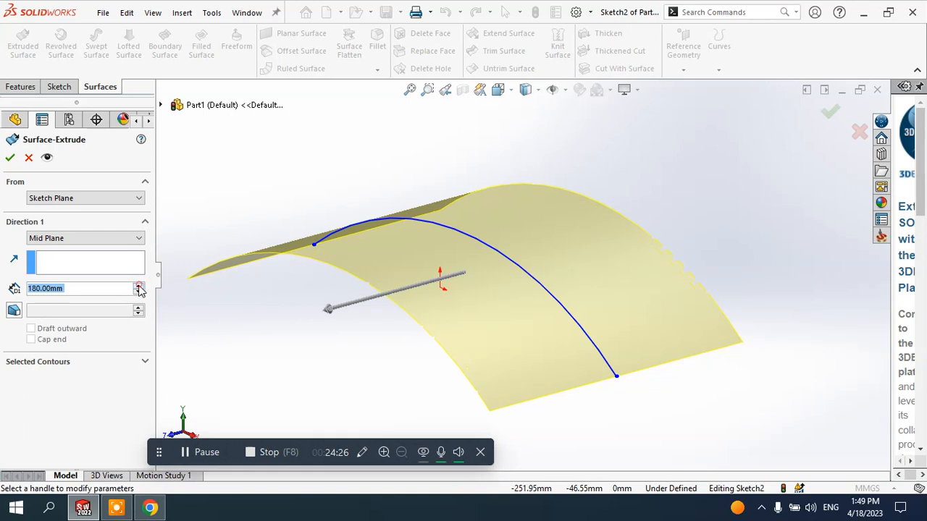
{"action": "left_click", "coordinate": [10, 157]}
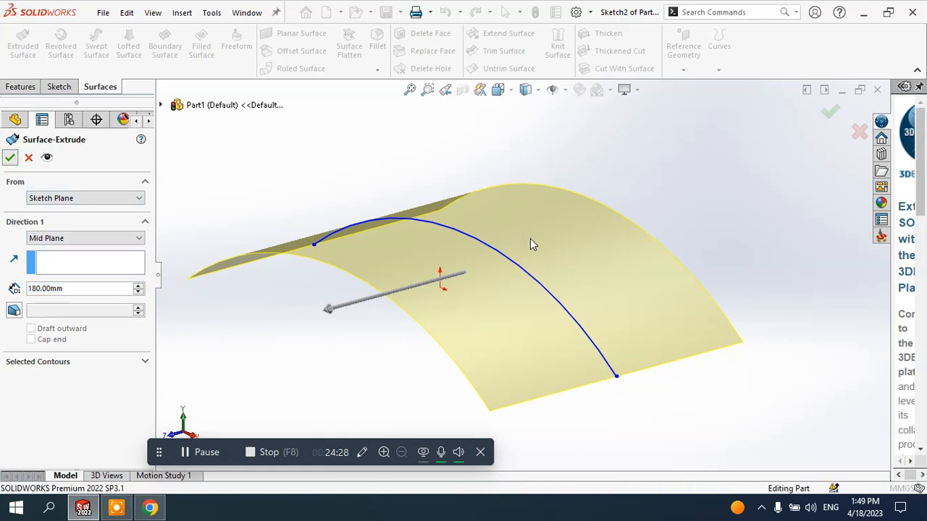
Inspect the arched surface and its face from several angles
{"action": "scroll", "coordinate": [548, 255], "scroll_direction": "up", "scroll_amount": 3}
{"action": "left_click", "coordinate": [625, 227]}
{"action": "middle_click_drag", "start_coordinate": [627, 228], "coordinate": [524, 259]}
{"action": "left_click", "coordinate": [527, 266]}
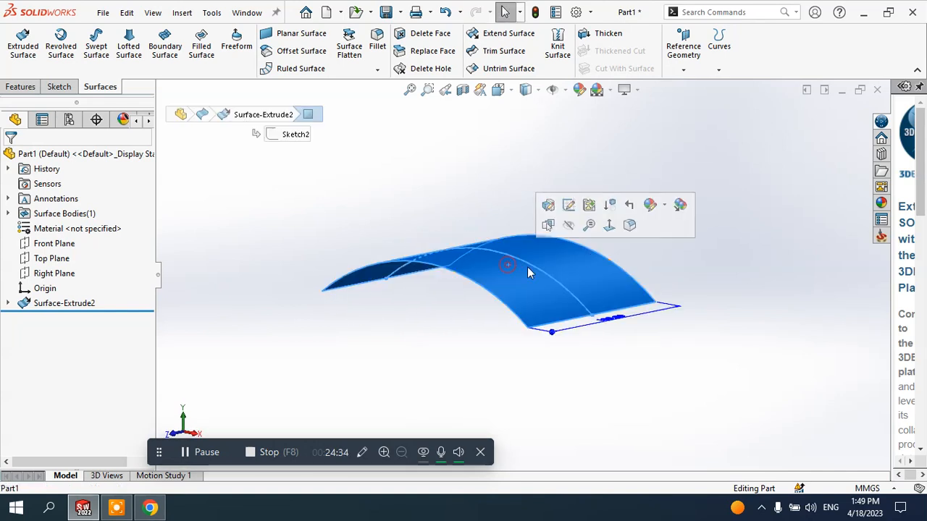
{"action": "left_click", "coordinate": [531, 169]}
{"action": "middle_click_drag", "start_coordinate": [529, 166], "coordinate": [522, 268]}
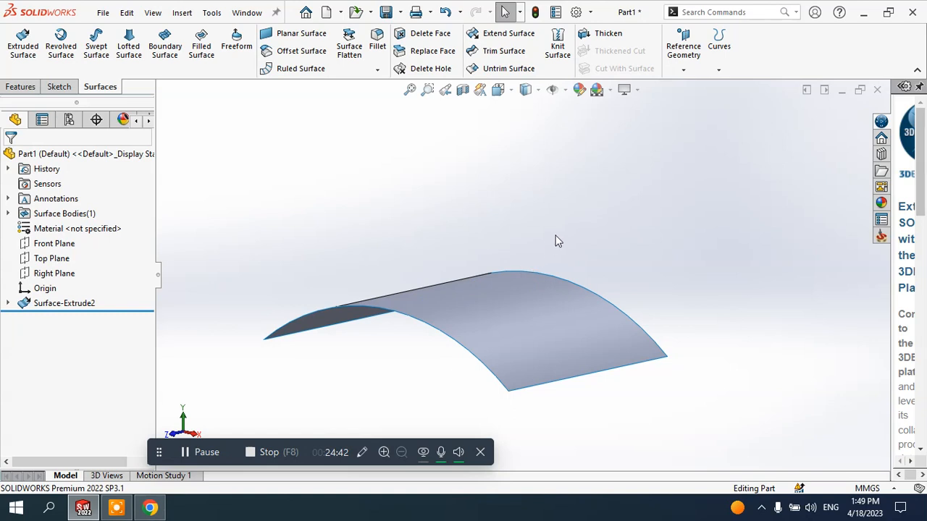
{"action": "mouse_move", "coordinate": [541, 234]}
{"action": "middle_mouse_down"}
{"action": "mouse_move", "coordinate": [548, 242]}
{"action": "mouse_move", "coordinate": [548, 224]}
{"action": "mouse_move", "coordinate": [550, 232]}
{"action": "mouse_move", "coordinate": [532, 227]}
{"action": "mouse_move", "coordinate": [539, 232]}
{"action": "middle_mouse_up"}
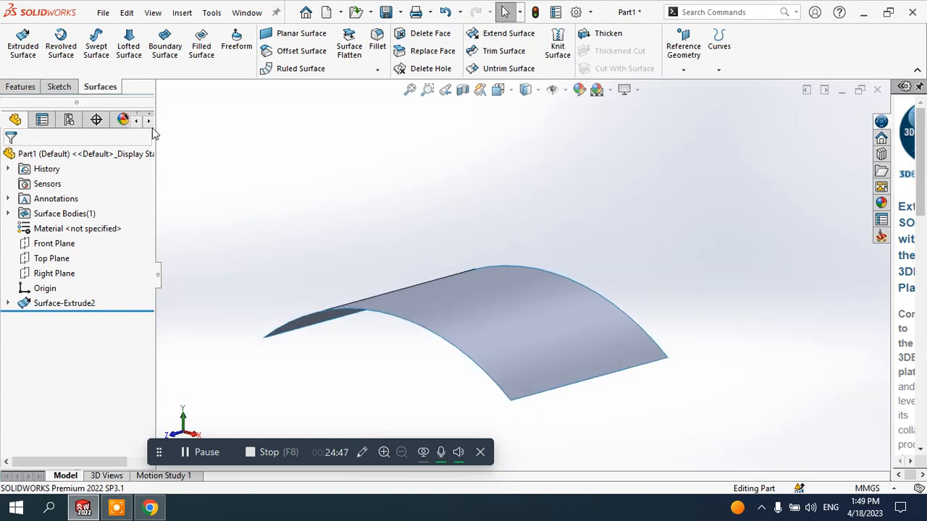
Create a second Extruded Surface from the arched face, Blind 180 mm, with the Top Plane as its direction, and accept it
{"action": "left_click", "coordinate": [23, 49]}
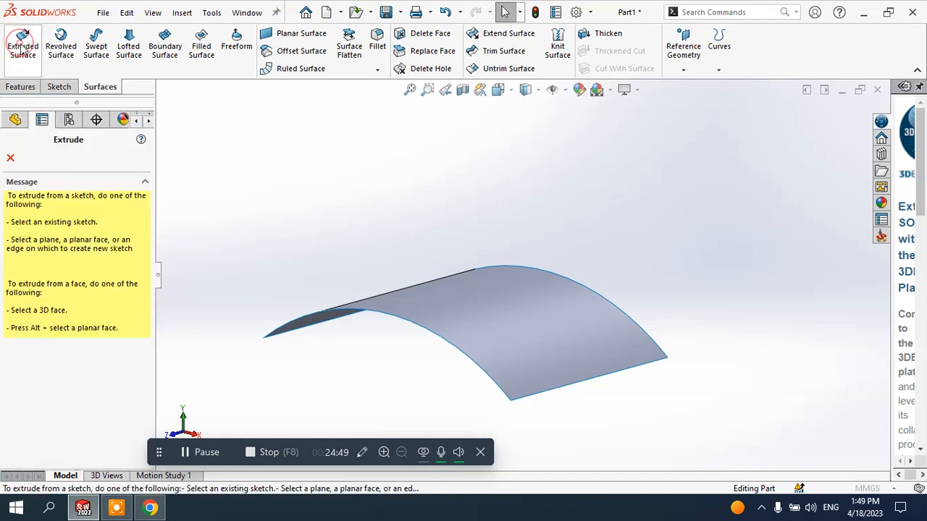
{"action": "left_click", "coordinate": [477, 295]}
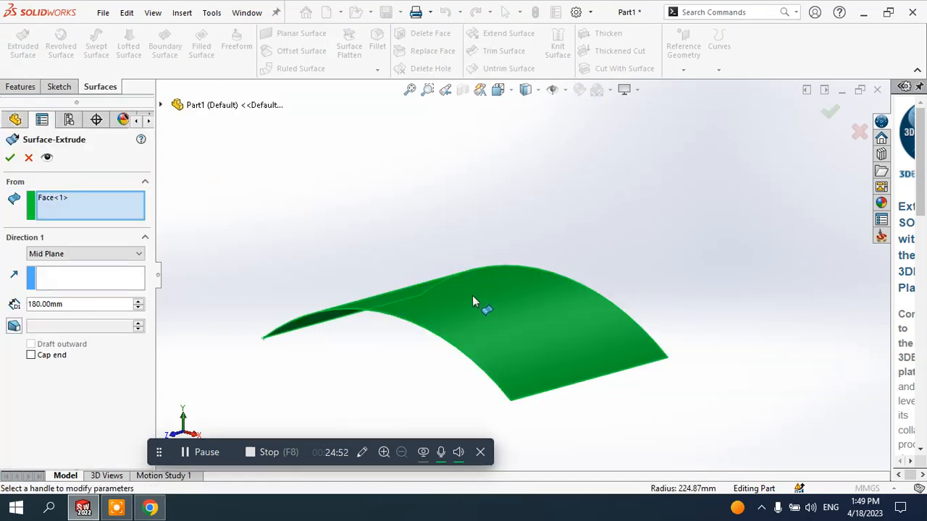
{"action": "left_click", "coordinate": [109, 254]}
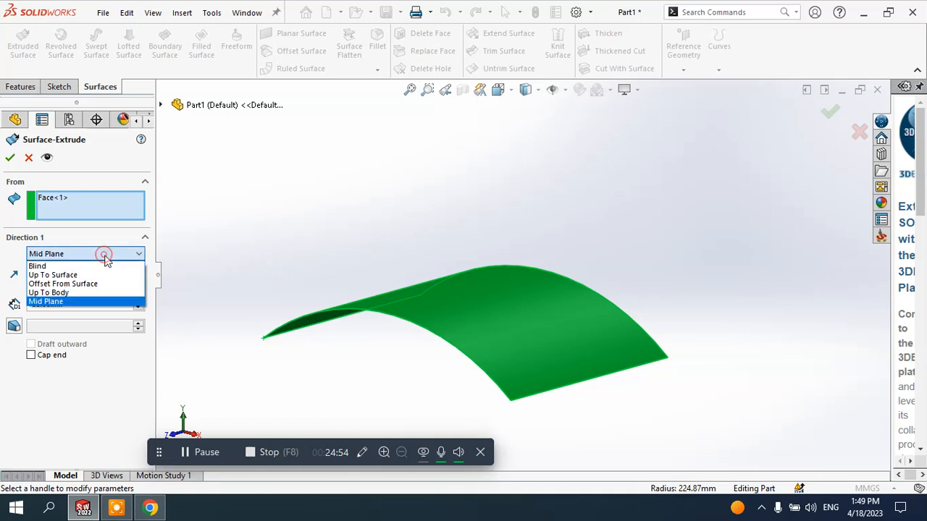
{"action": "left_click", "coordinate": [85, 267]}
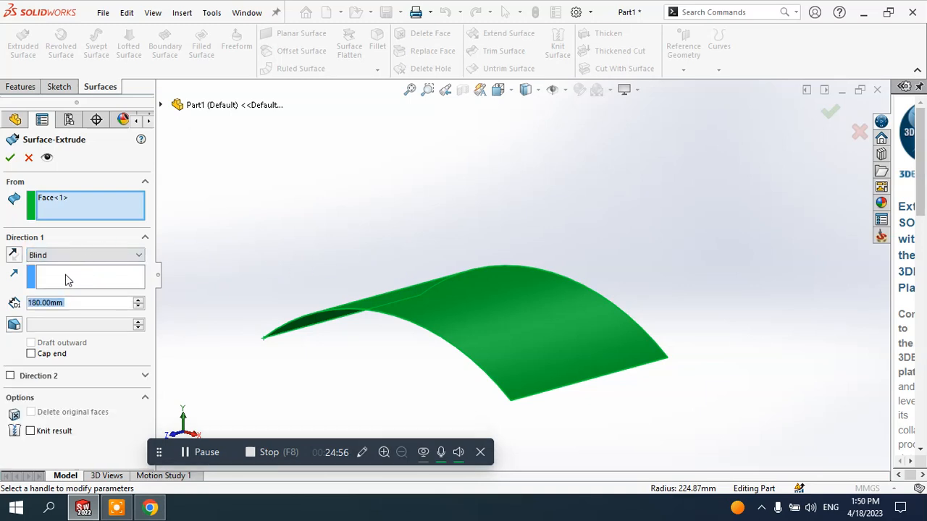
{"action": "left_click", "coordinate": [61, 280]}
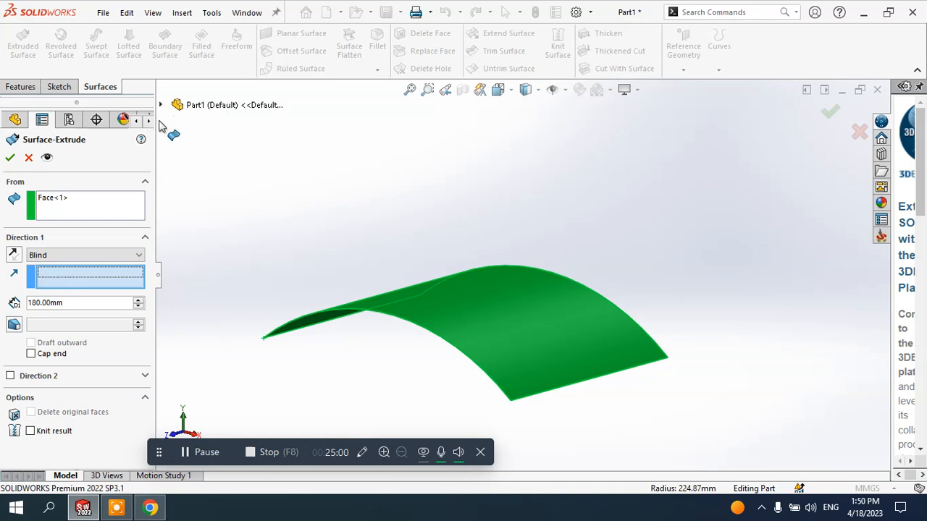
{"action": "left_click", "coordinate": [161, 105]}
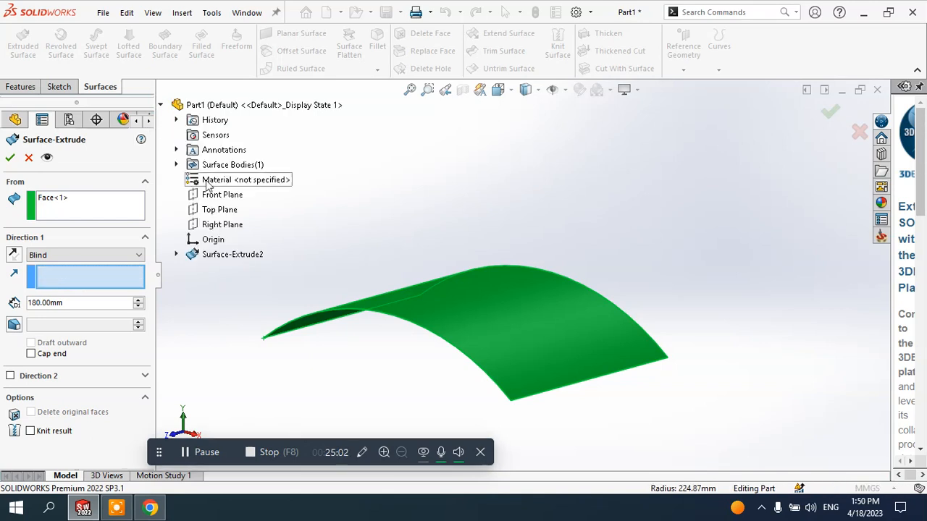
{"action": "left_click", "coordinate": [217, 209]}
{"action": "middle_click_drag", "start_coordinate": [478, 304], "coordinate": [498, 308]}
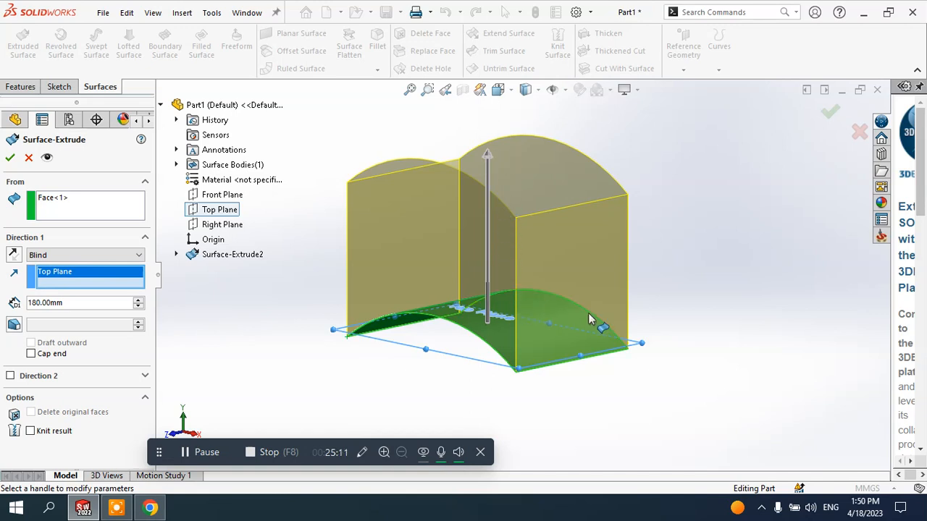
{"action": "scroll", "coordinate": [575, 258], "scroll_direction": "down", "scroll_amount": 5}
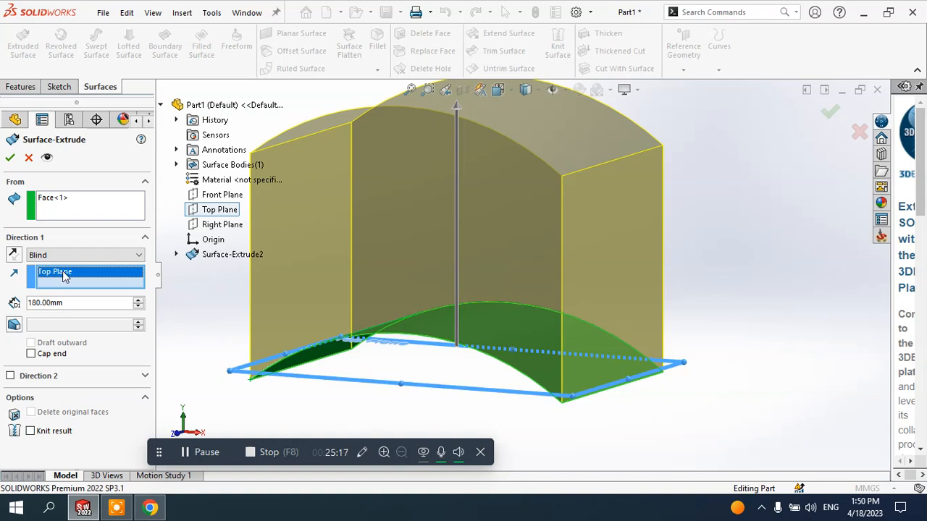
{"action": "left_click", "coordinate": [9, 158]}
Examine the new extruded surface body from several angles and with a Section View on the Front Plane, and cancel the section
{"action": "mouse_move", "coordinate": [668, 280]}
{"action": "middle_mouse_down"}
{"action": "mouse_move", "coordinate": [698, 248]}
{"action": "mouse_move", "coordinate": [654, 281]}
{"action": "mouse_move", "coordinate": [640, 344]}
{"action": "mouse_move", "coordinate": [685, 256]}
{"action": "mouse_move", "coordinate": [623, 242]}
{"action": "mouse_move", "coordinate": [641, 244]}
{"action": "mouse_move", "coordinate": [672, 269]}
{"action": "middle_mouse_up"}
{"action": "scroll", "coordinate": [640, 226], "scroll_direction": "up", "scroll_amount": 2}
{"action": "scroll", "coordinate": [630, 210], "scroll_direction": "down", "scroll_amount": 2}
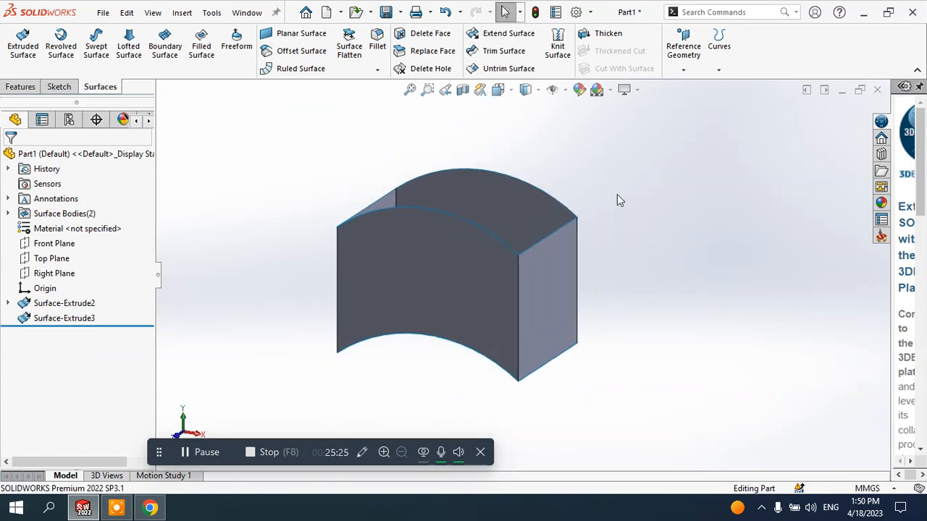
{"action": "left_click", "coordinate": [463, 89]}
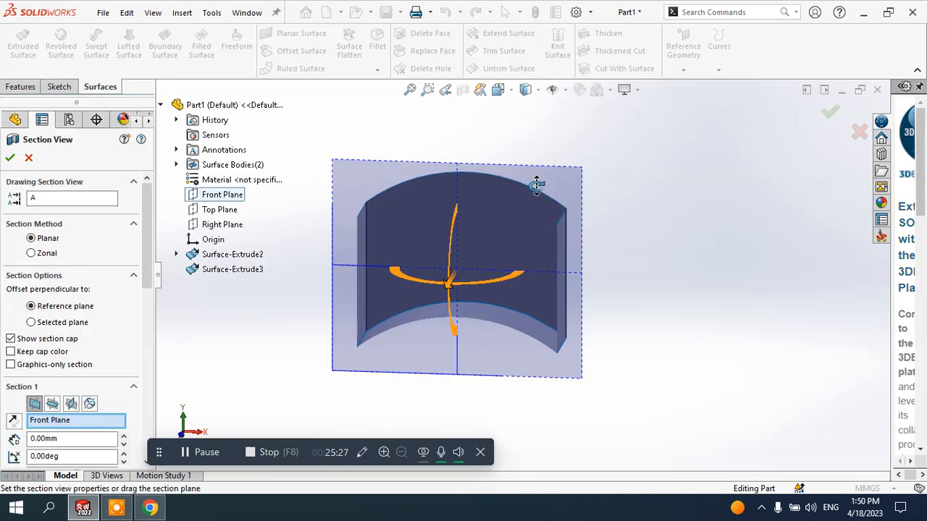
{"action": "middle_click_drag", "start_coordinate": [510, 183], "coordinate": [418, 302]}
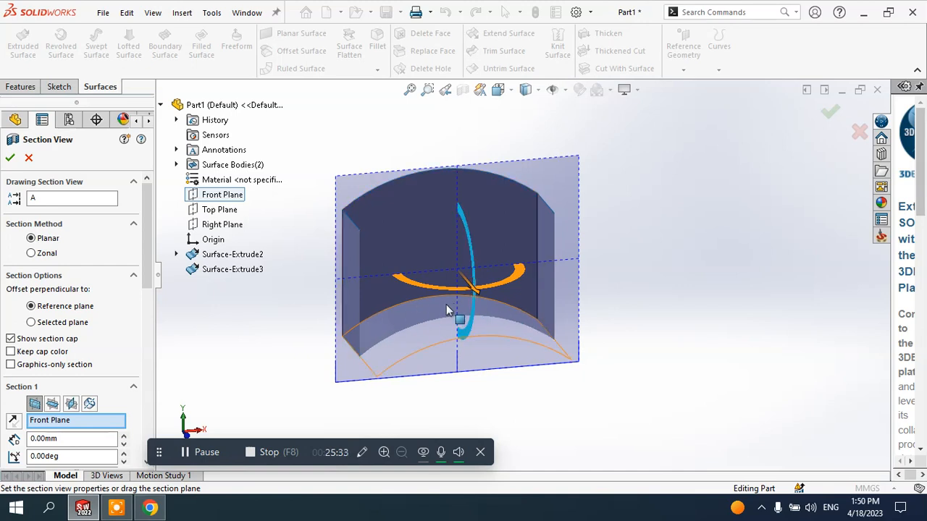
{"action": "scroll", "coordinate": [436, 307], "scroll_direction": "down", "scroll_amount": 2}
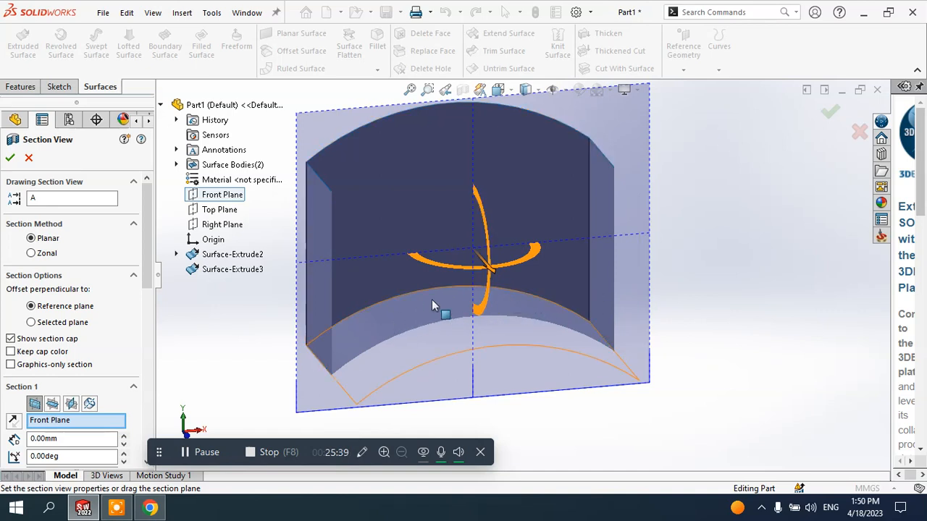
{"action": "left_click", "coordinate": [28, 158]}
{"action": "middle_click_drag", "start_coordinate": [496, 223], "coordinate": [465, 198]}
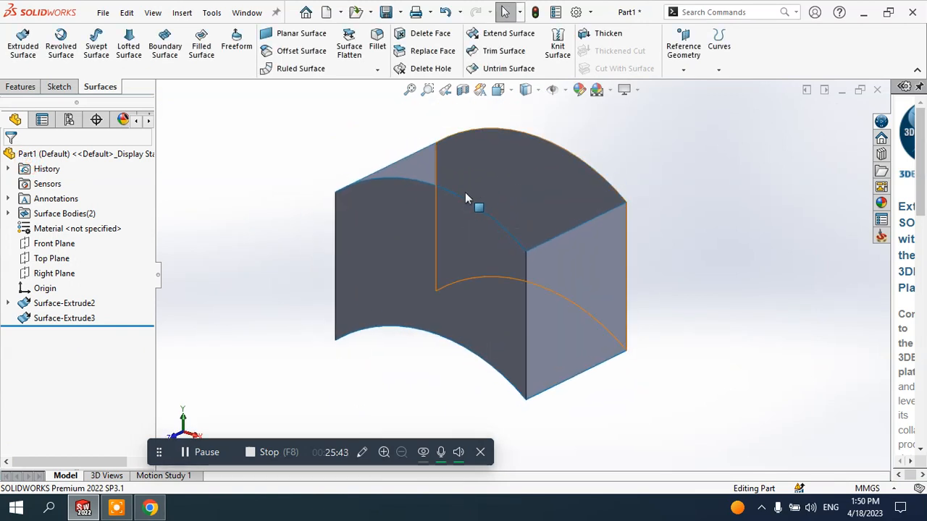
Edit the surface extruded from the arched face to cap its end in Direction 1, and accept the change
{"action": "left_click", "coordinate": [72, 319]}
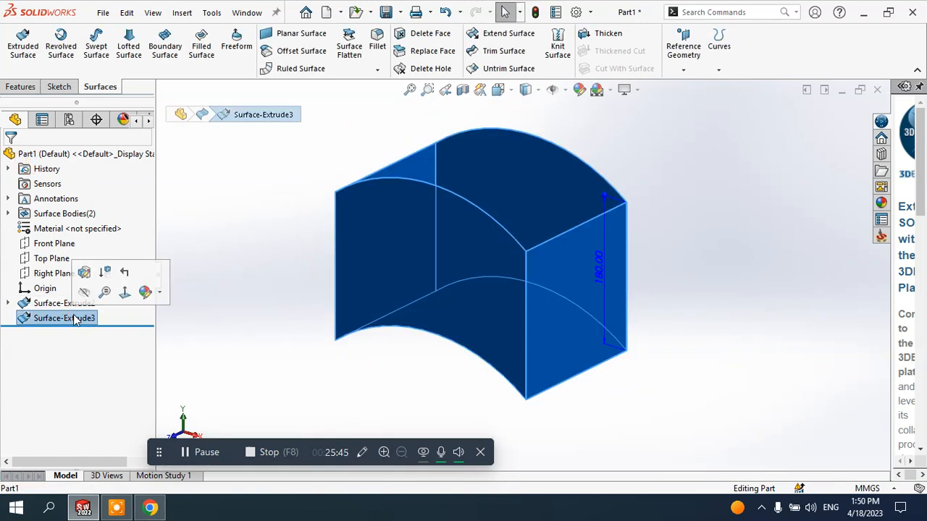
{"action": "left_click", "coordinate": [85, 278]}
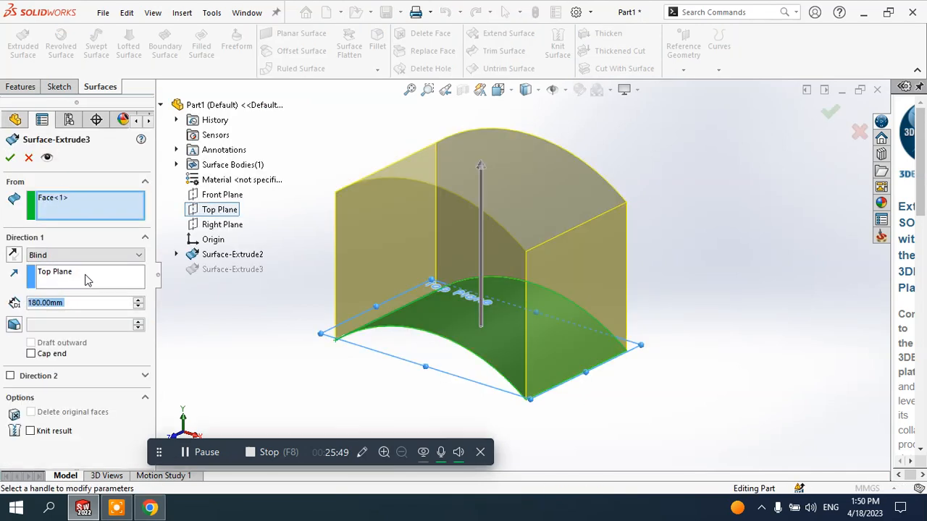
{"action": "left_click", "coordinate": [30, 354]}
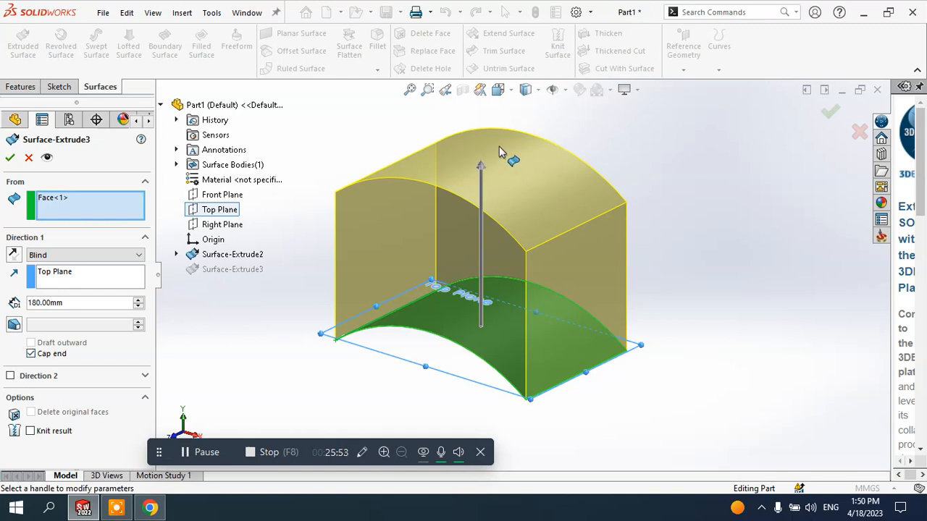
{"action": "middle_click_drag", "start_coordinate": [530, 174], "coordinate": [572, 154]}
{"action": "left_click", "coordinate": [10, 162]}
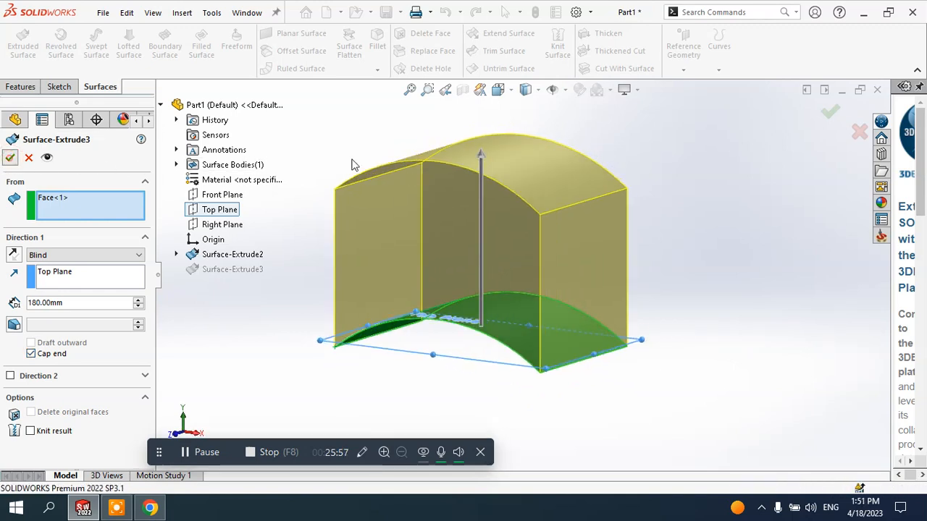
Examine the capped surface with a Section View on the Front Plane, and cancel the section
{"action": "middle_click_drag", "start_coordinate": [420, 168], "coordinate": [452, 168]}
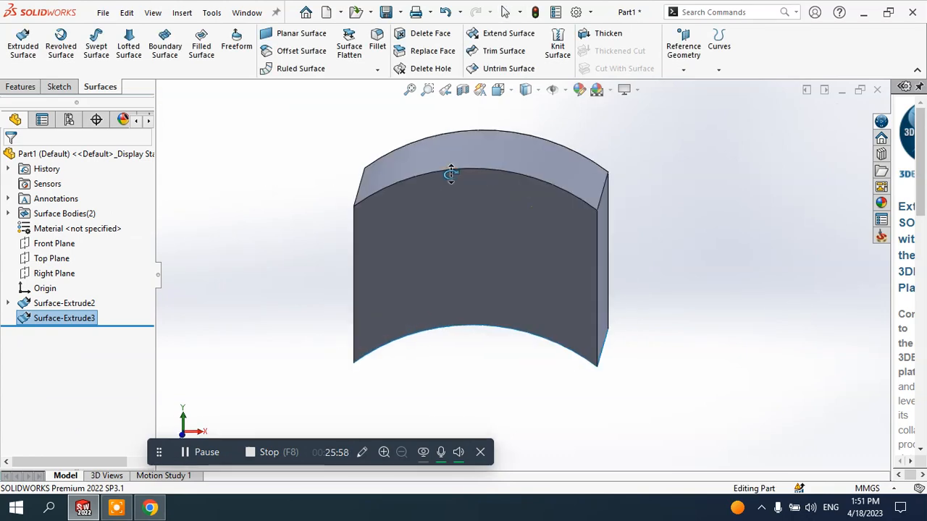
{"action": "left_click", "coordinate": [462, 89]}
{"action": "middle_click_drag", "start_coordinate": [553, 162], "coordinate": [488, 155]}
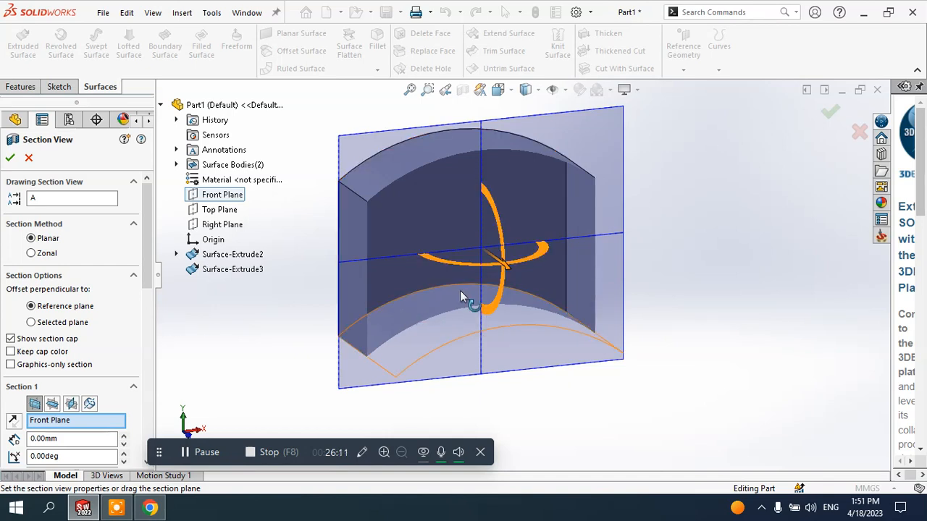
{"action": "left_click", "coordinate": [29, 158]}
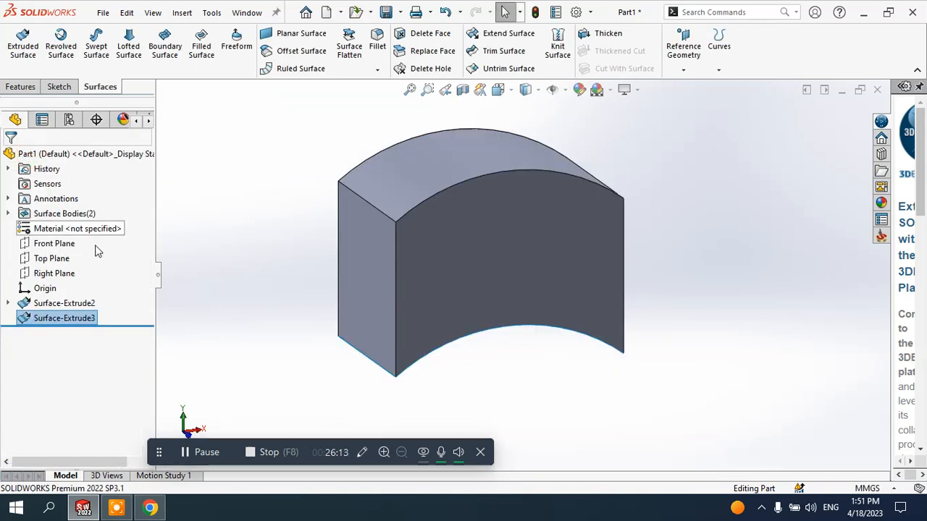
Edit the capped surface extrusion to add a Blind Direction 2 of 160 mm with its end capped, and accept it
{"action": "left_click", "coordinate": [63, 321]}
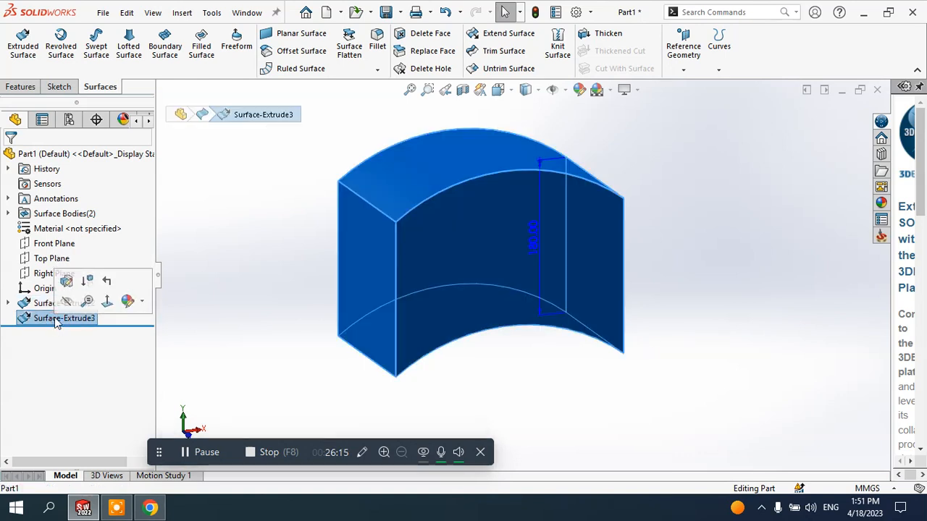
{"action": "left_click", "coordinate": [67, 288]}
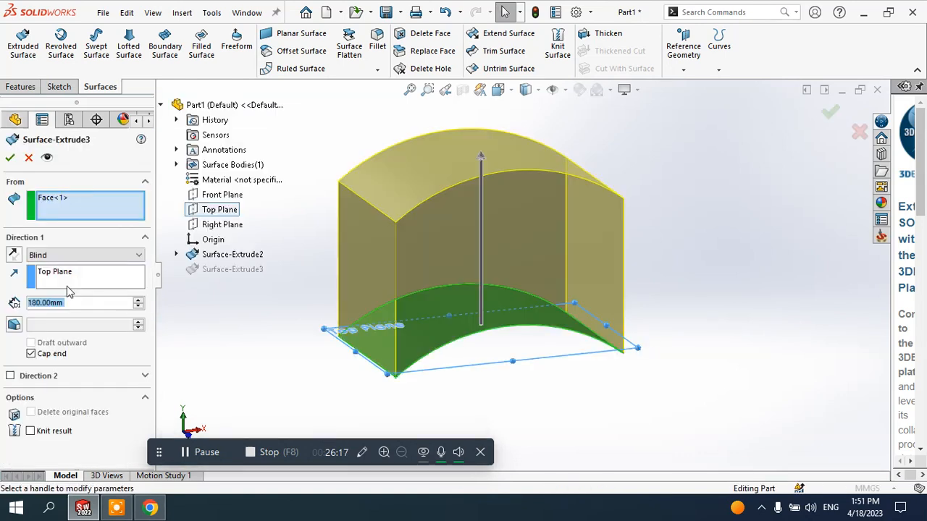
{"action": "left_click", "coordinate": [12, 376]}
{"action": "scroll", "coordinate": [461, 335], "scroll_direction": "up", "scroll_amount": 4}
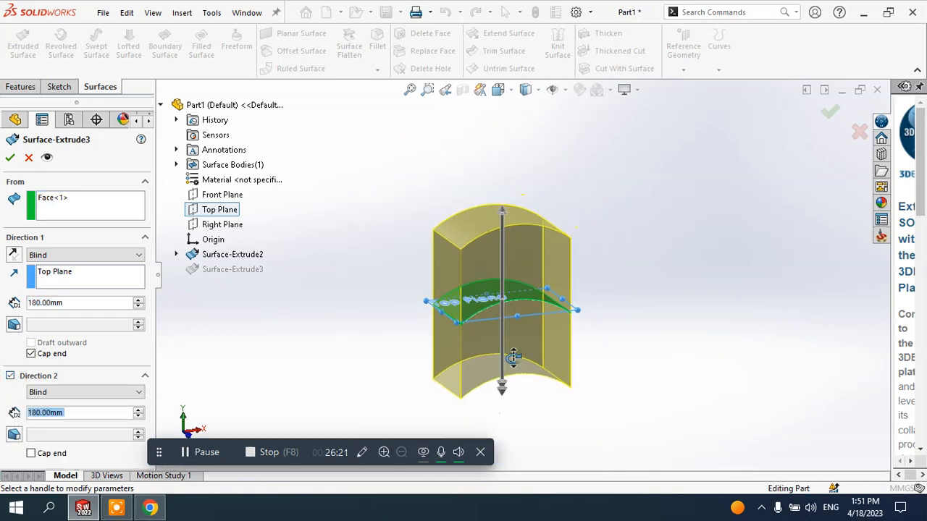
{"action": "middle_click_drag", "start_coordinate": [511, 355], "coordinate": [486, 264]}
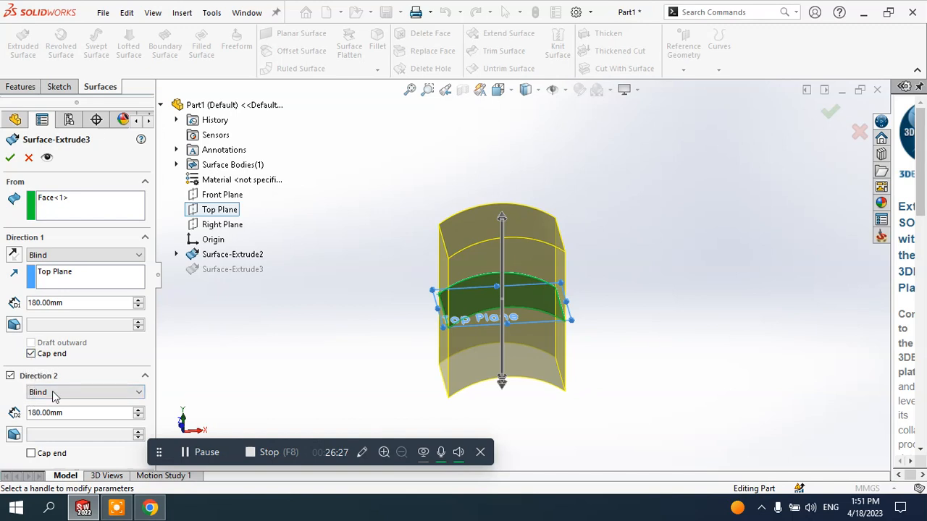
{"action": "scroll", "coordinate": [58, 415], "scroll_direction": "down", "scroll_amount": 2}
{"action": "left_click", "coordinate": [31, 453]}
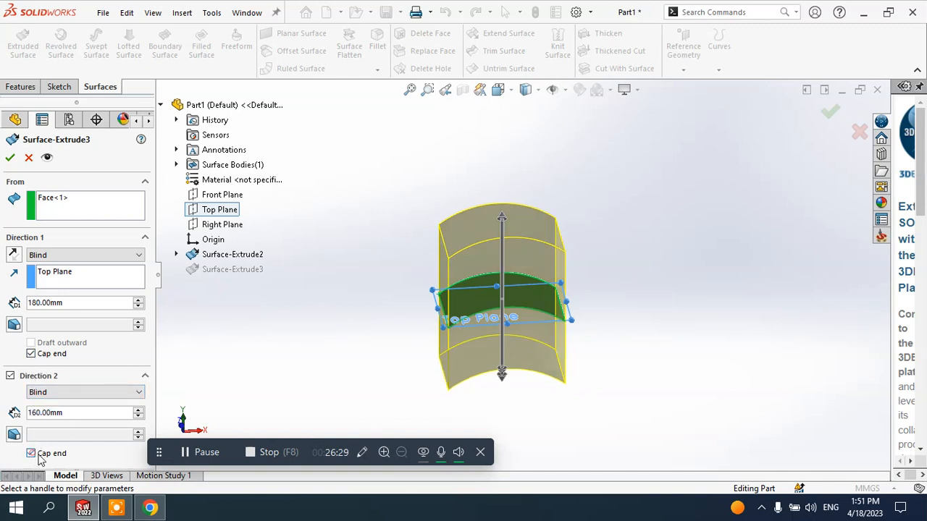
{"action": "scroll", "coordinate": [523, 354], "scroll_direction": "down", "scroll_amount": 3}
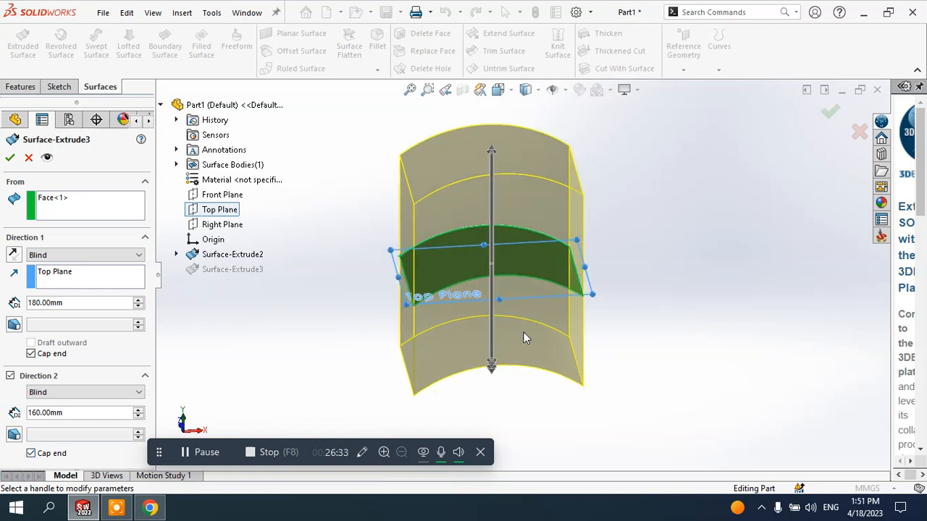
{"action": "scroll", "coordinate": [523, 338], "scroll_direction": "down", "scroll_amount": 2}
{"action": "scroll", "coordinate": [500, 330], "scroll_direction": "up", "scroll_amount": 3}
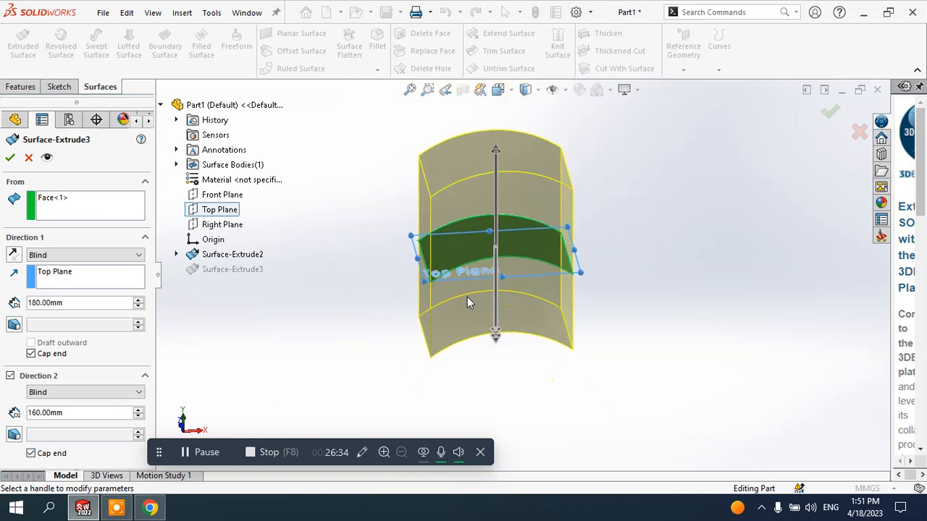
{"action": "left_click", "coordinate": [9, 158]}
Examine the interior of the two-direction capped extrusion with a Section View on the Front Plane, and cancel the section
{"action": "middle_click_drag", "start_coordinate": [631, 238], "coordinate": [476, 170]}
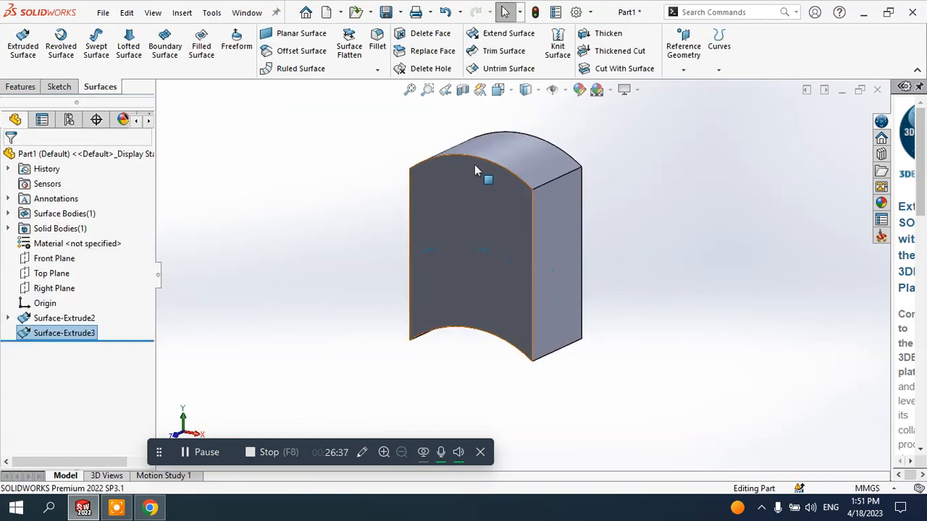
{"action": "left_click", "coordinate": [462, 89]}
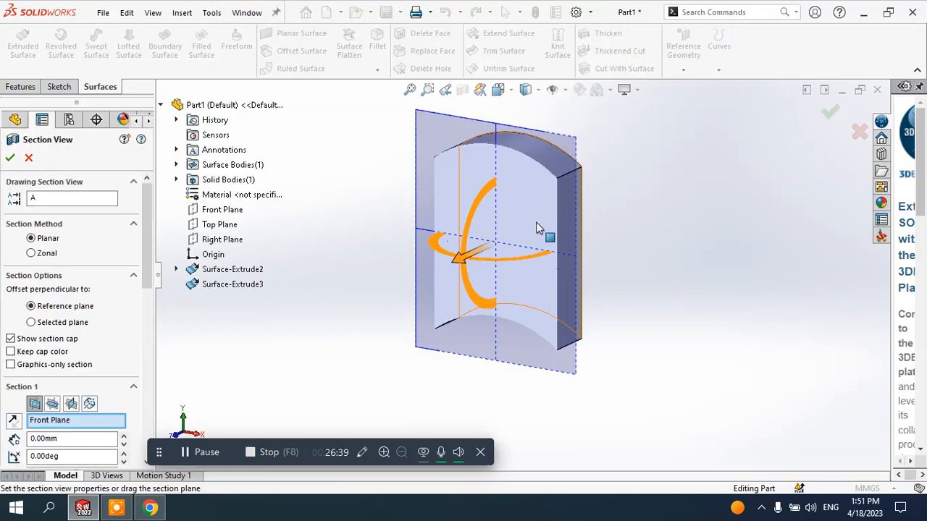
{"action": "middle_click_drag", "start_coordinate": [536, 228], "coordinate": [555, 211]}
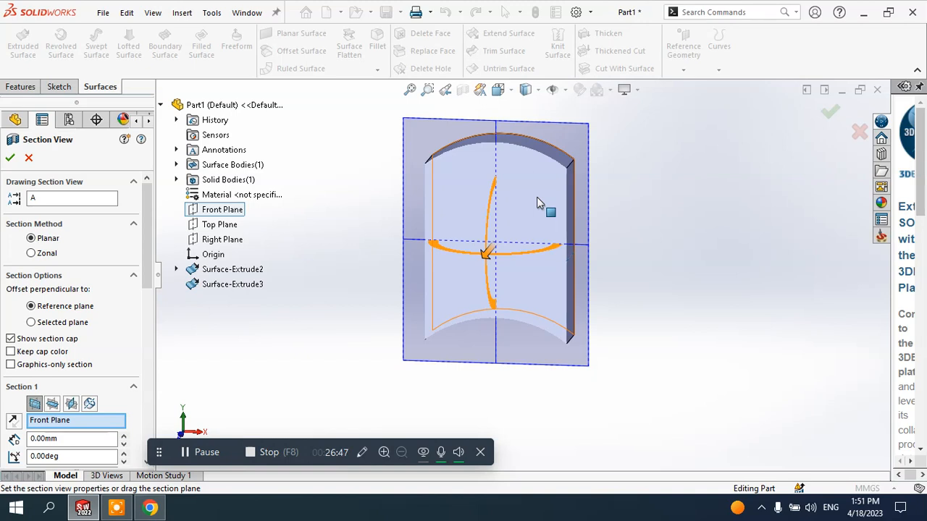
{"action": "left_click", "coordinate": [29, 159]}
{"action": "middle_click_drag", "start_coordinate": [481, 227], "coordinate": [509, 242]}
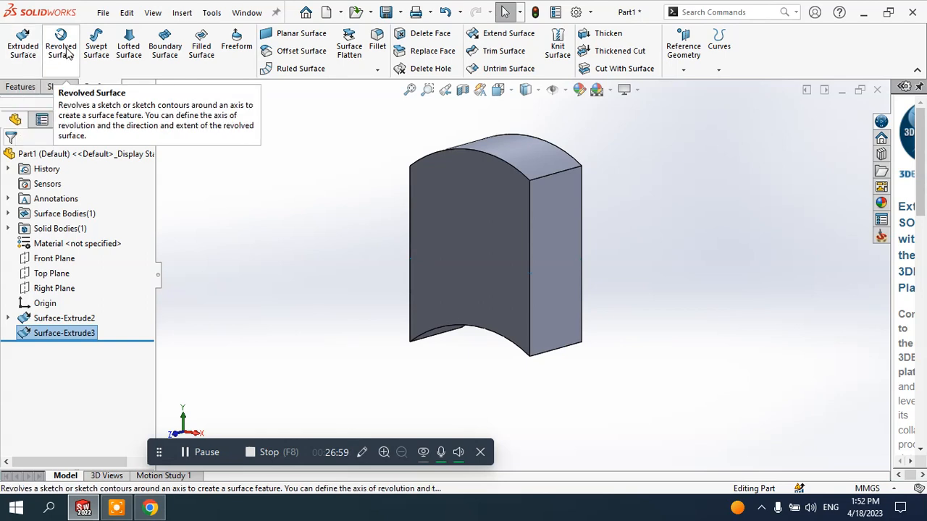
Create a new part document and close the earlier Part1 document
{"action": "left_click", "coordinate": [339, 12]}
{"action": "left_click", "coordinate": [346, 32]}
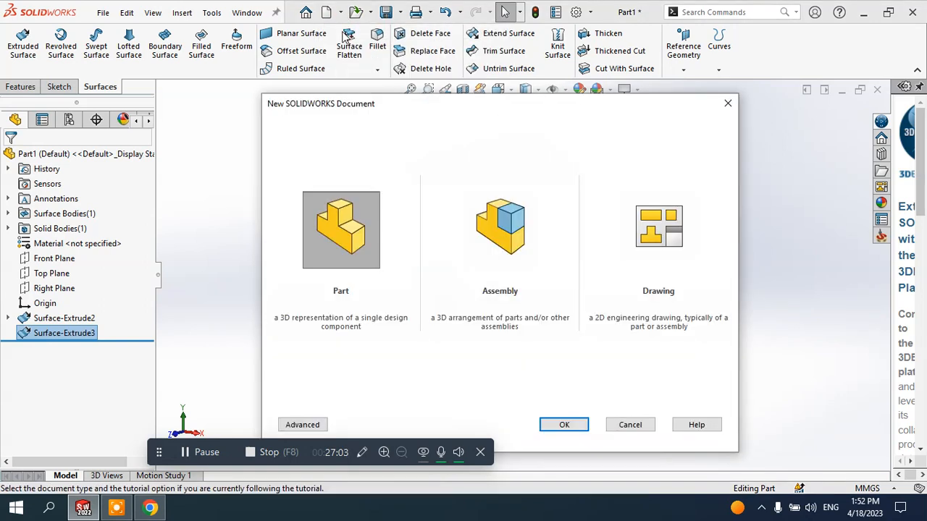
{"action": "left_click", "coordinate": [565, 423]}
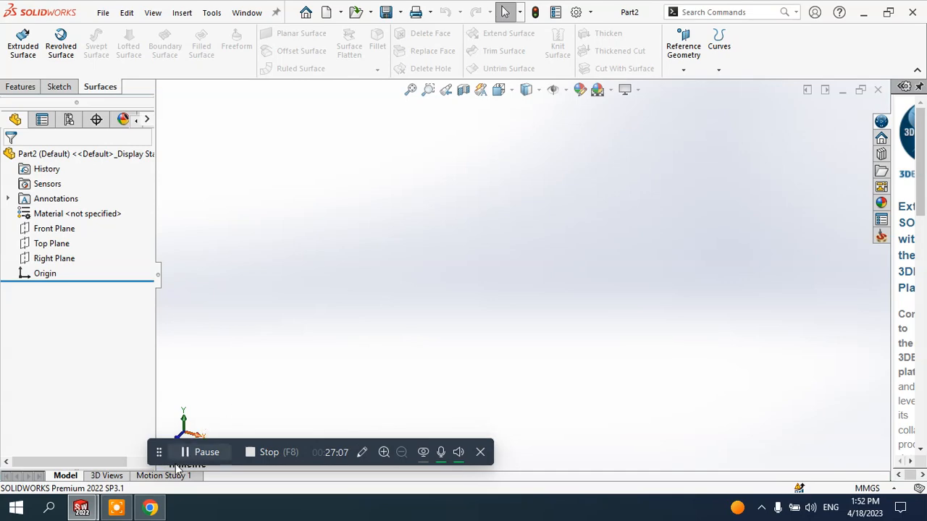
{"action": "mouse_move", "coordinate": [94, 511]}
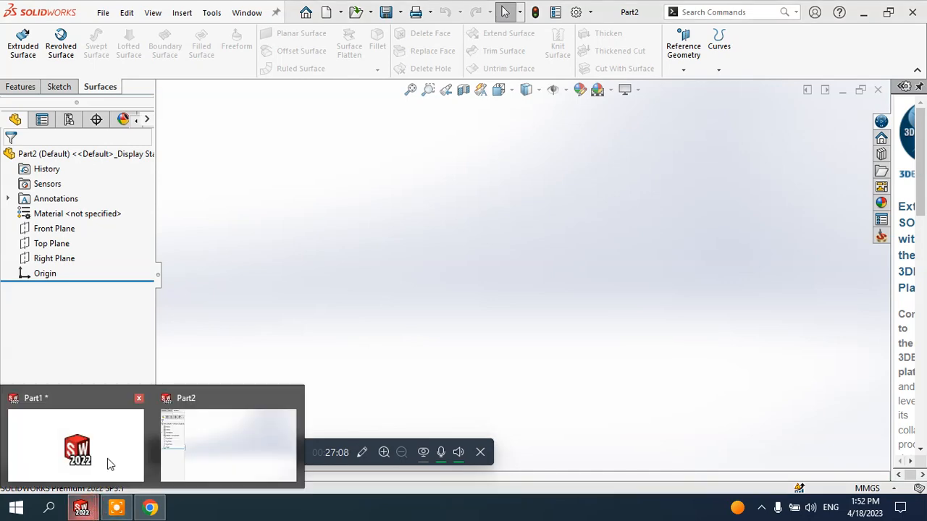
{"action": "left_click", "coordinate": [139, 398]}
{"action": "left_click", "coordinate": [396, 266]}
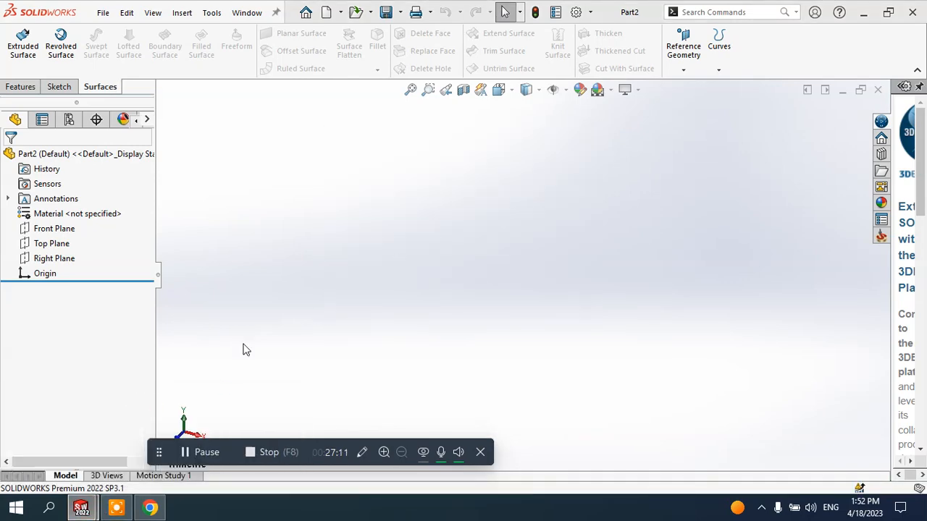
{"action": "left_click", "coordinate": [83, 509]}
{"action": "left_click", "coordinate": [84, 510]}
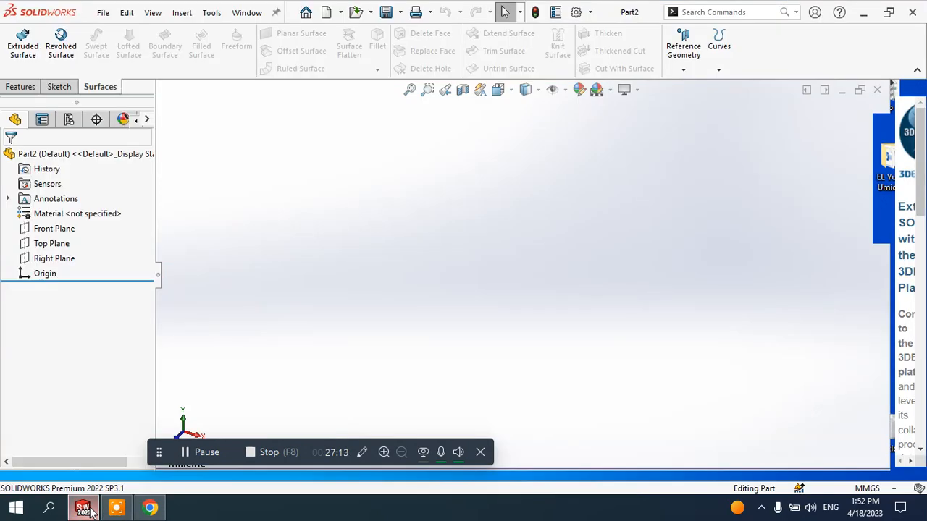
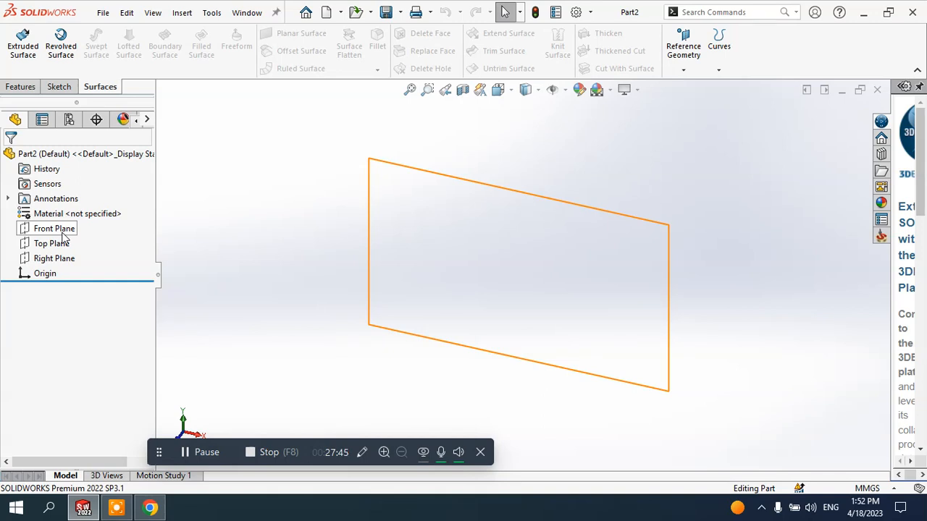
Sketch a closed inverted-L line profile on the Front Plane, beside the origin, with a foot about 22 mm wide
{"action": "left_click", "coordinate": [62, 231]}
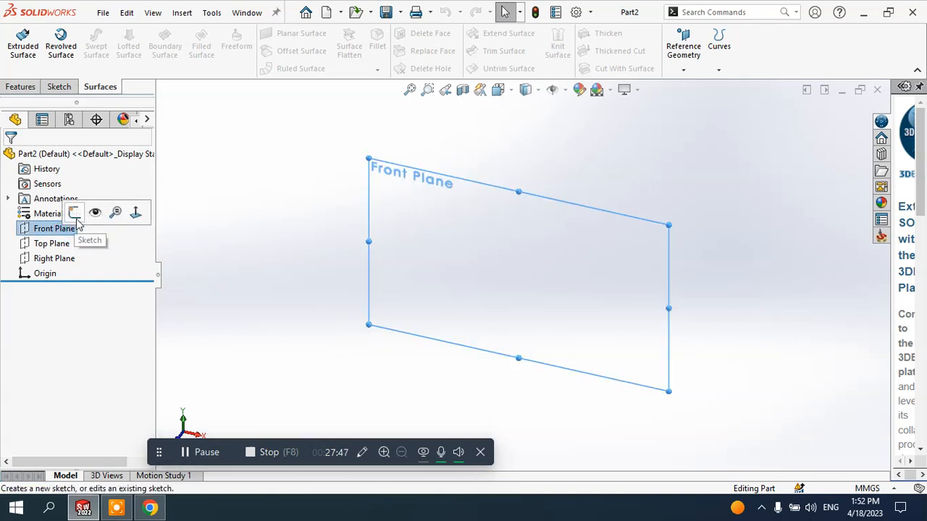
{"action": "left_click", "coordinate": [75, 216]}
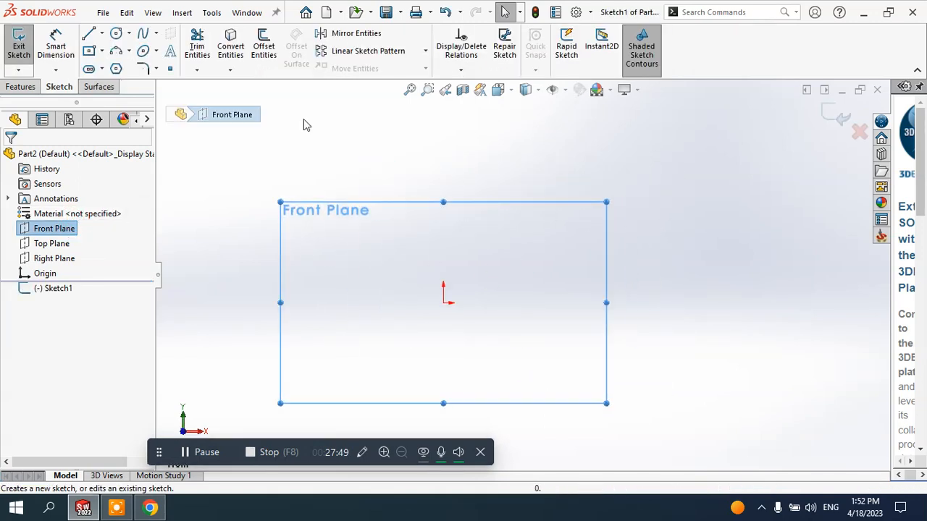
{"action": "left_click", "coordinate": [101, 33]}
{"action": "left_click", "coordinate": [108, 49]}
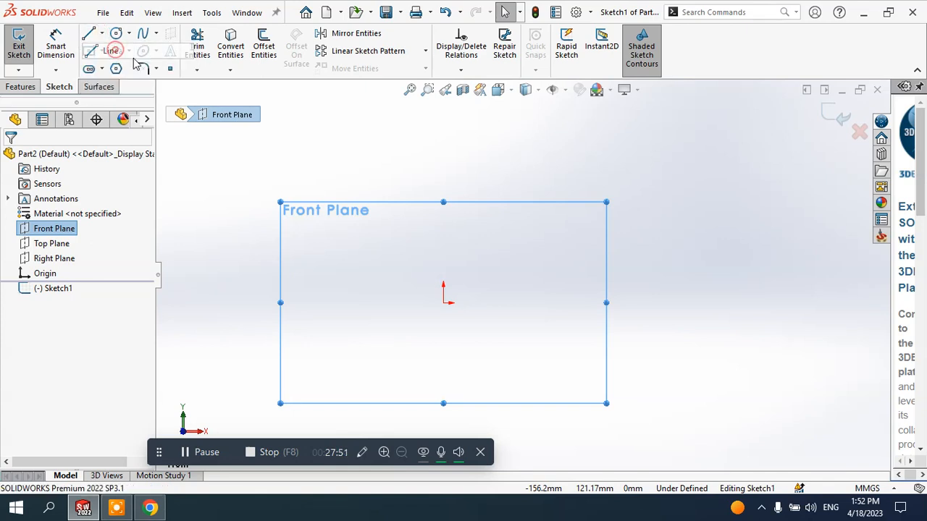
{"action": "left_click", "coordinate": [489, 305]}
{"action": "left_click", "coordinate": [490, 136]}
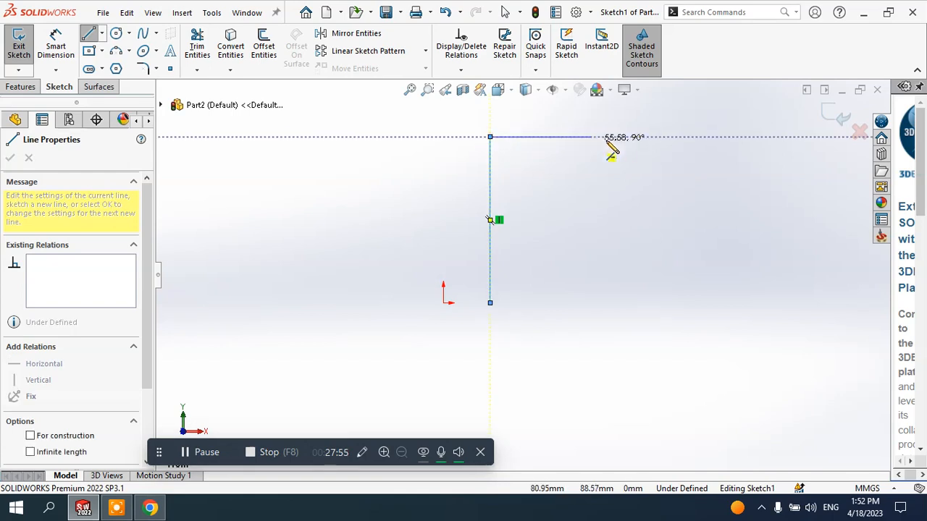
{"action": "left_click", "coordinate": [640, 136]}
{"action": "left_click", "coordinate": [640, 181]}
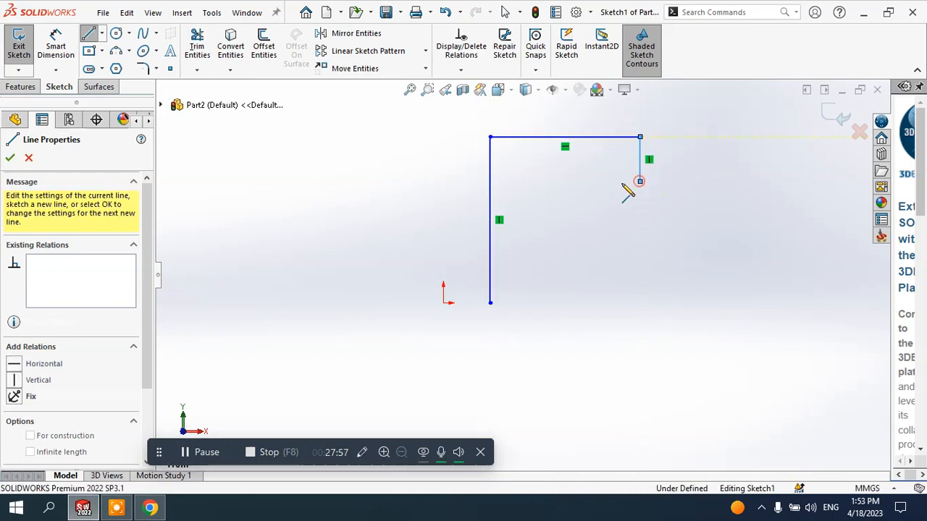
{"action": "left_click", "coordinate": [531, 181]}
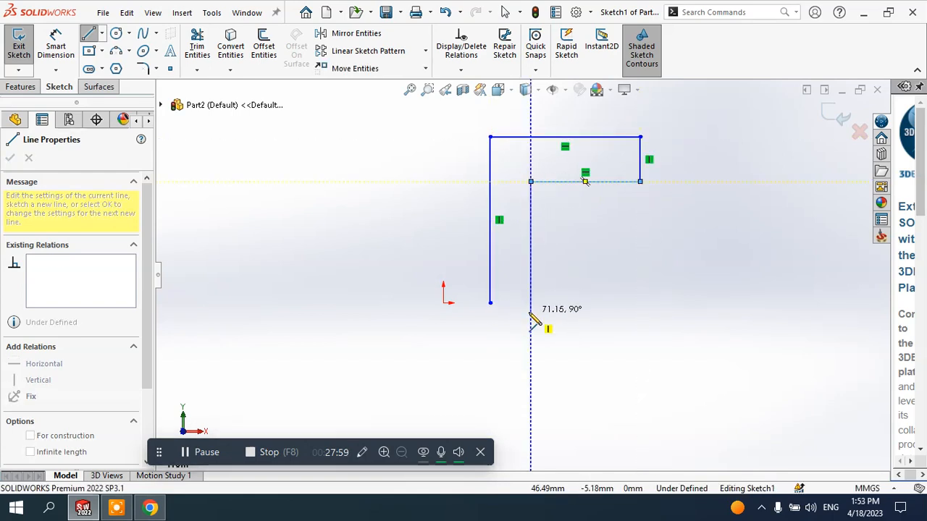
{"action": "left_click", "coordinate": [531, 303]}
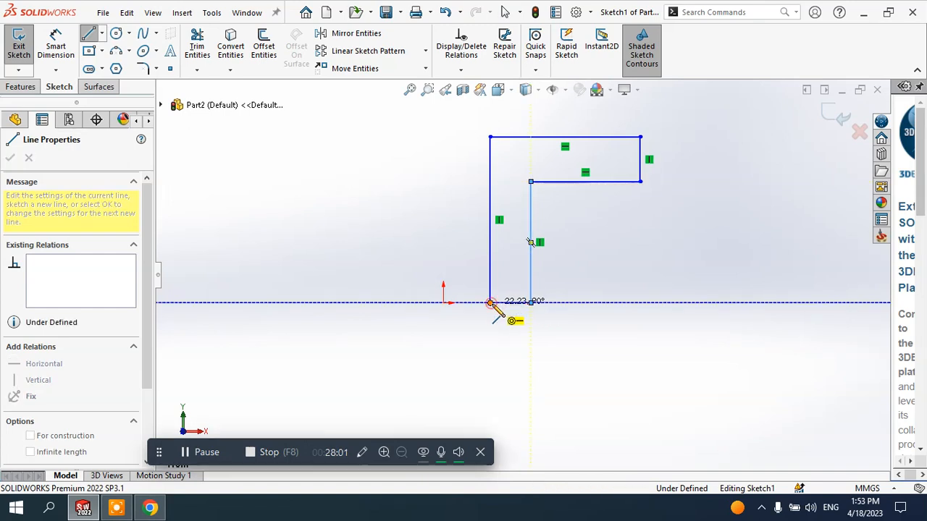
{"action": "left_click", "coordinate": [490, 303]}
{"action": "right_click", "coordinate": [589, 330]}
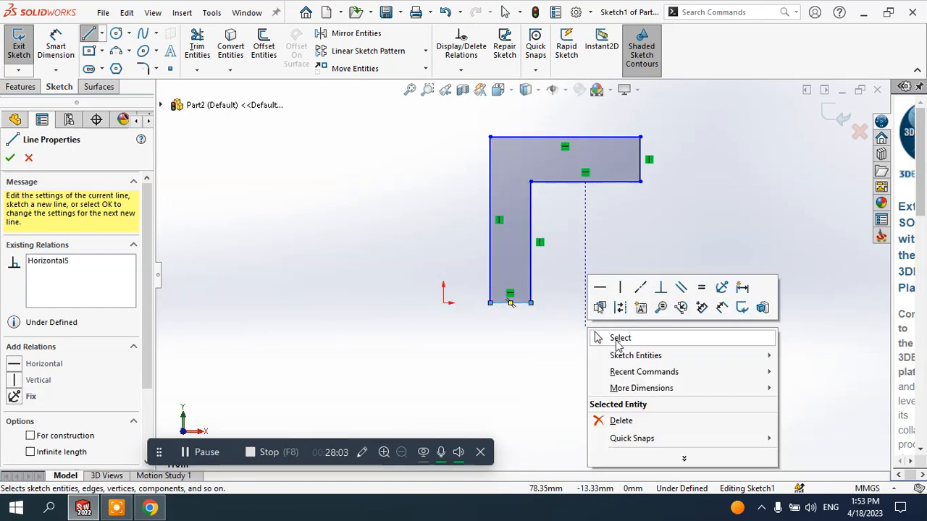
{"action": "left_click", "coordinate": [619, 340]}
{"action": "scroll", "coordinate": [645, 216], "scroll_direction": "up", "scroll_amount": 1}
{"action": "scroll", "coordinate": [667, 190], "scroll_direction": "down", "scroll_amount": 1}
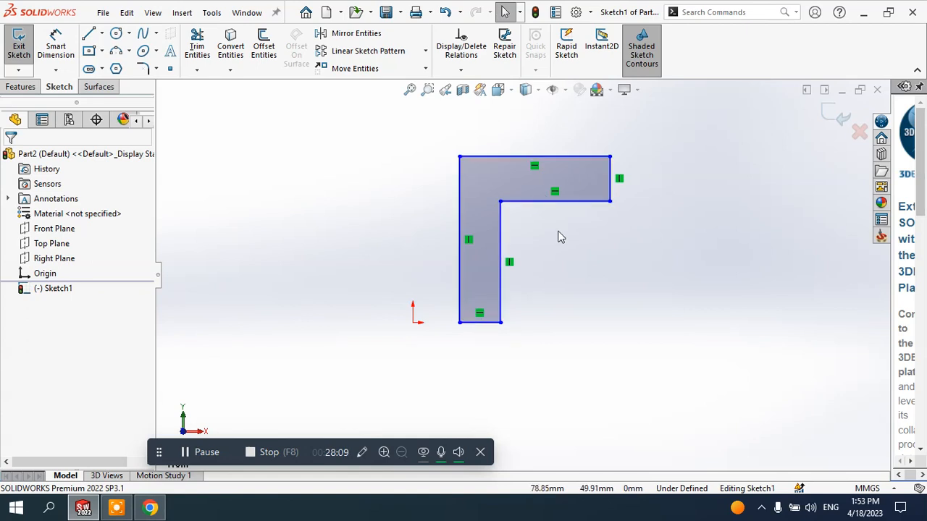
Draw a vertical construction centerline from the origin up to the level of the profile's top edge
{"action": "left_click", "coordinate": [95, 34]}
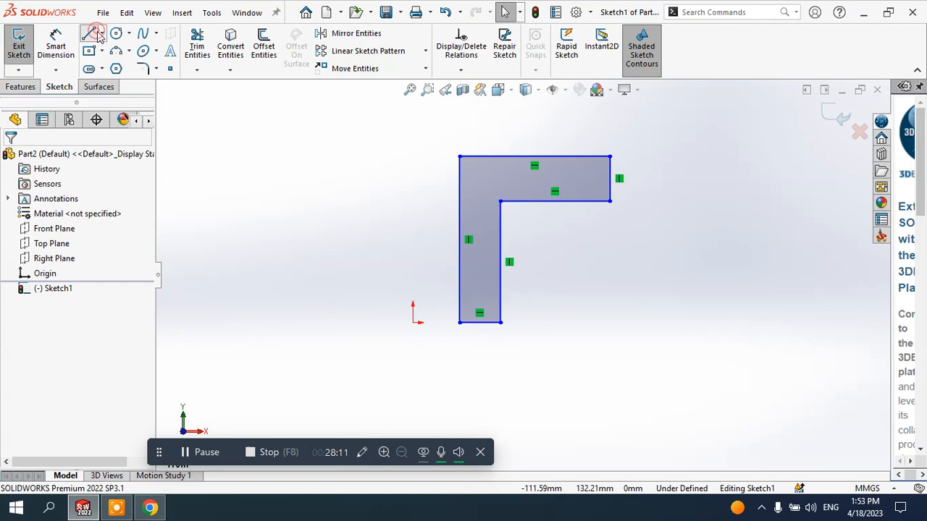
{"action": "left_click", "coordinate": [102, 33]}
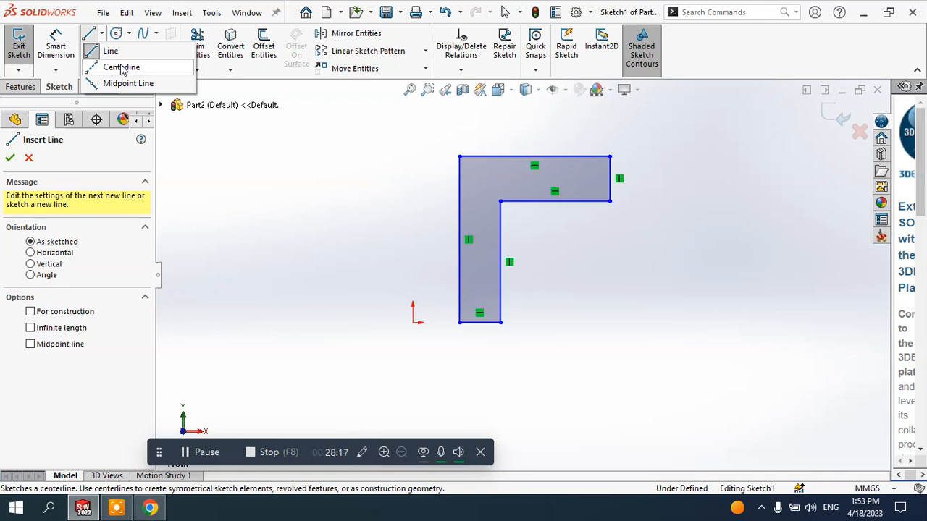
{"action": "left_click", "coordinate": [121, 67]}
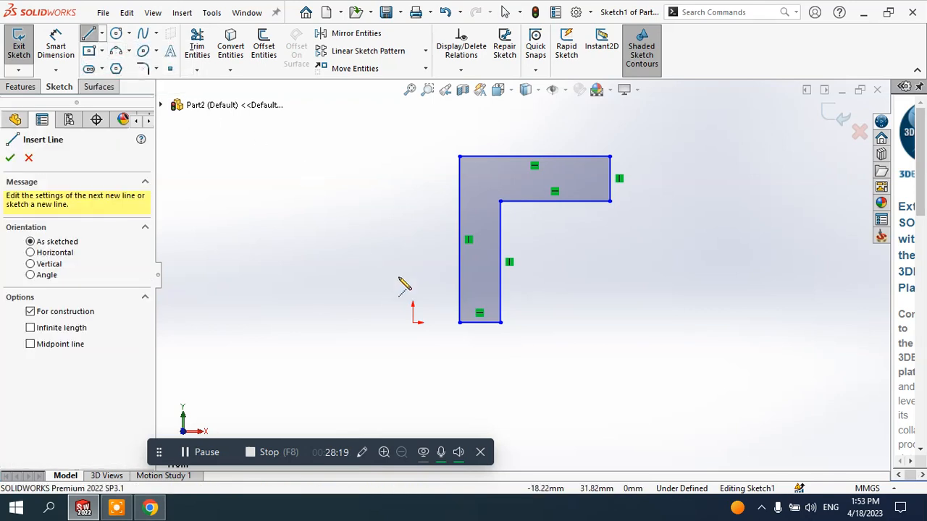
{"action": "left_click", "coordinate": [412, 322]}
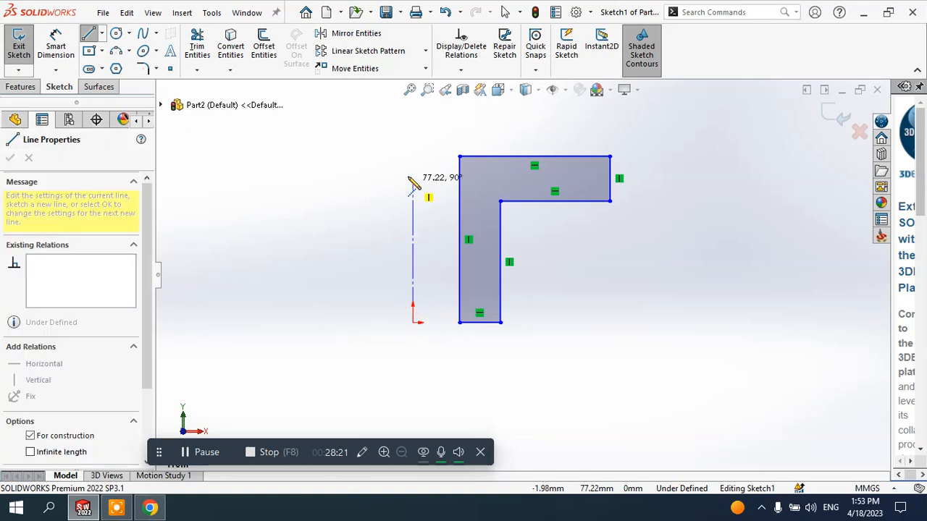
{"action": "left_click", "coordinate": [413, 156]}
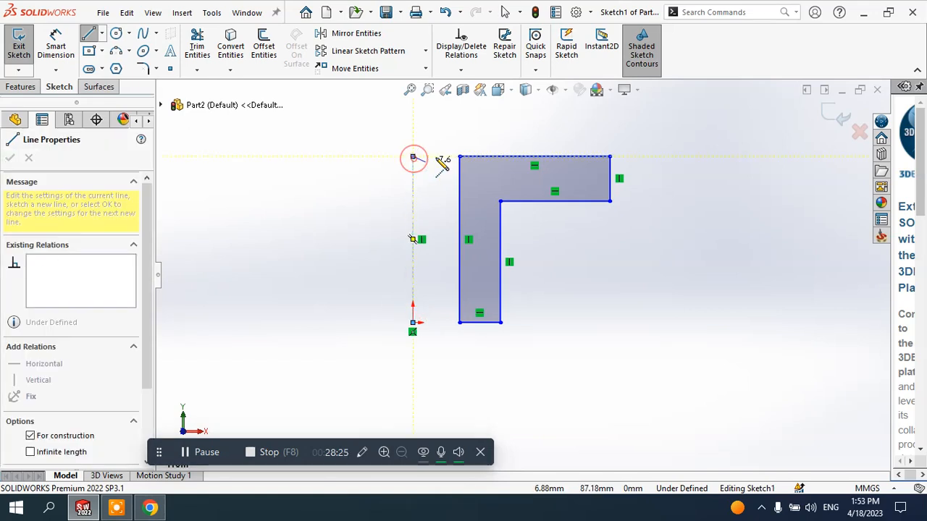
{"action": "right_click", "coordinate": [437, 126]}
{"action": "left_click", "coordinate": [450, 135]}
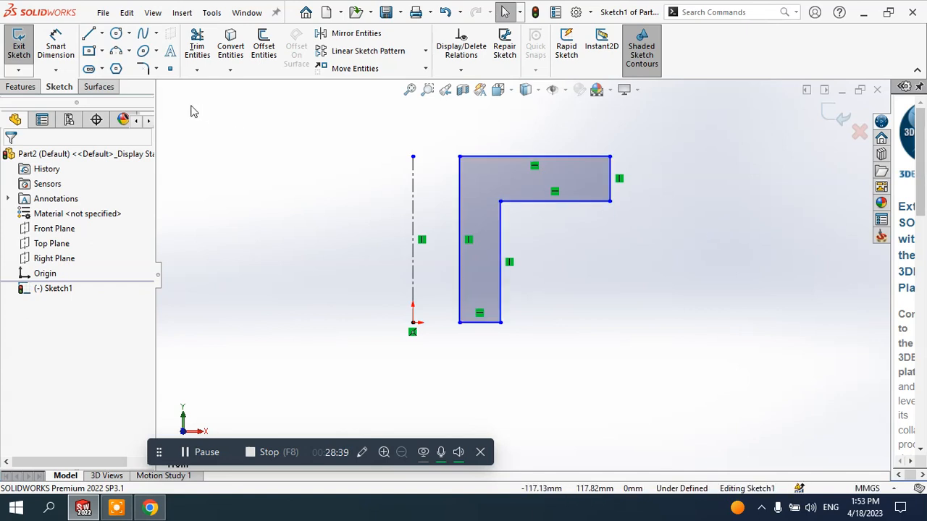
Create a Revolved Surface of the closed profile about the vertical centerline, Blind at 360 degrees, and accept it
{"action": "left_click", "coordinate": [100, 87]}
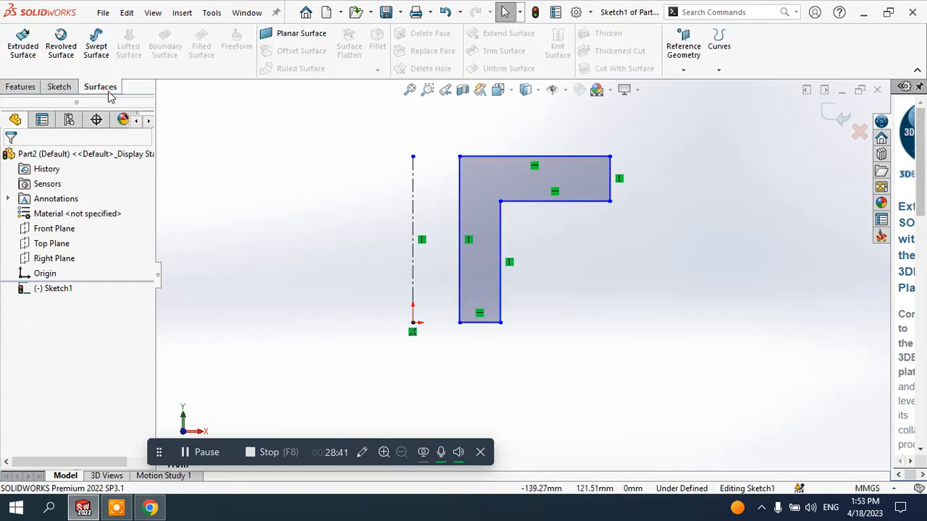
{"action": "left_click", "coordinate": [63, 44]}
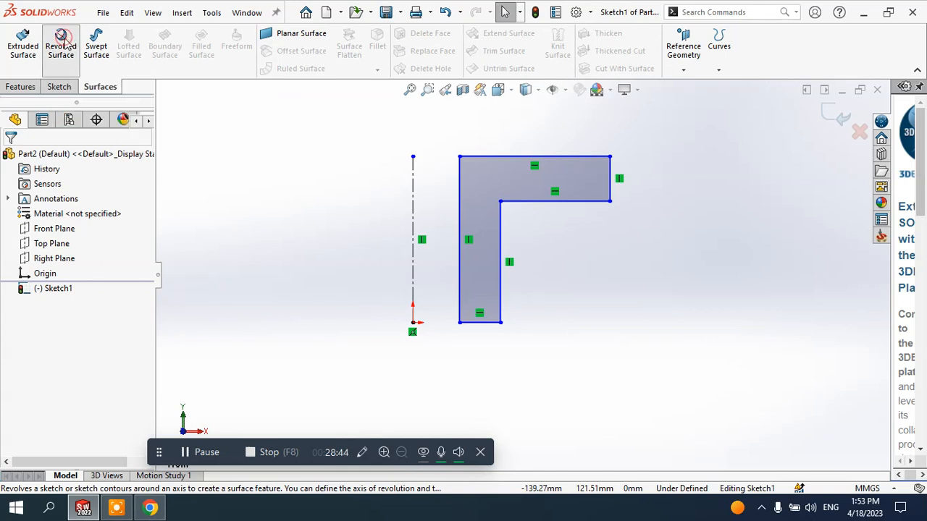
{"action": "scroll", "coordinate": [580, 290], "scroll_direction": "up", "scroll_amount": 5}
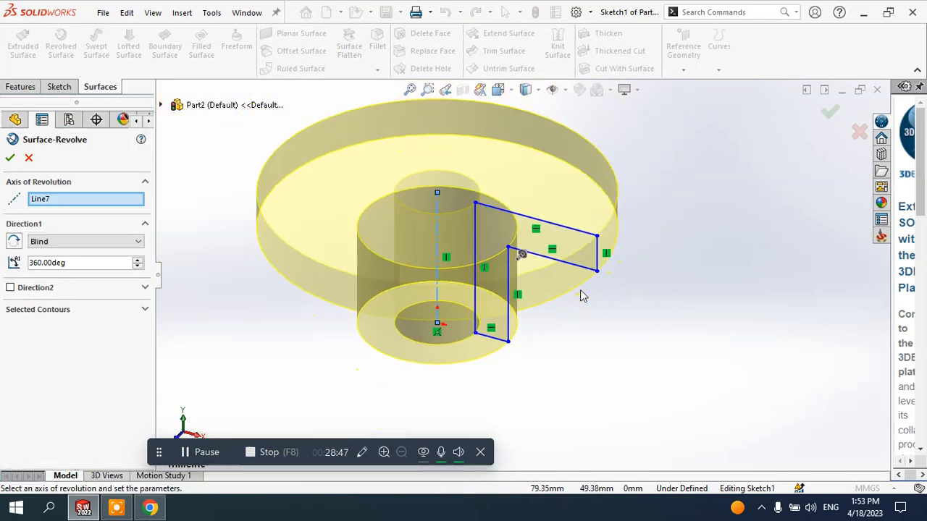
{"action": "mouse_move", "coordinate": [572, 300]}
{"action": "middle_mouse_down"}
{"action": "mouse_move", "coordinate": [565, 230]}
{"action": "mouse_move", "coordinate": [604, 228]}
{"action": "mouse_move", "coordinate": [567, 236]}
{"action": "mouse_move", "coordinate": [533, 230]}
{"action": "mouse_move", "coordinate": [531, 208]}
{"action": "mouse_move", "coordinate": [569, 258]}
{"action": "middle_mouse_up"}
{"action": "scroll", "coordinate": [553, 229], "scroll_direction": "down", "scroll_amount": 2}
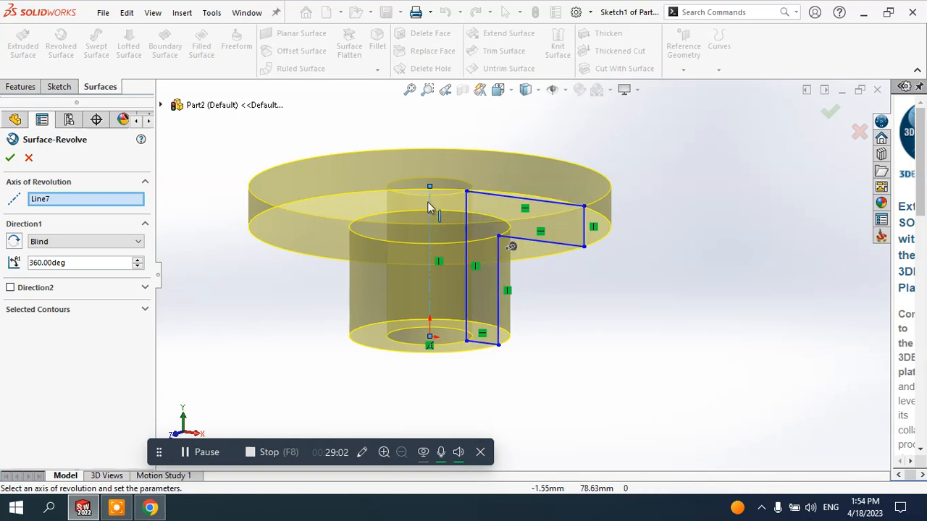
{"action": "left_click", "coordinate": [43, 204]}
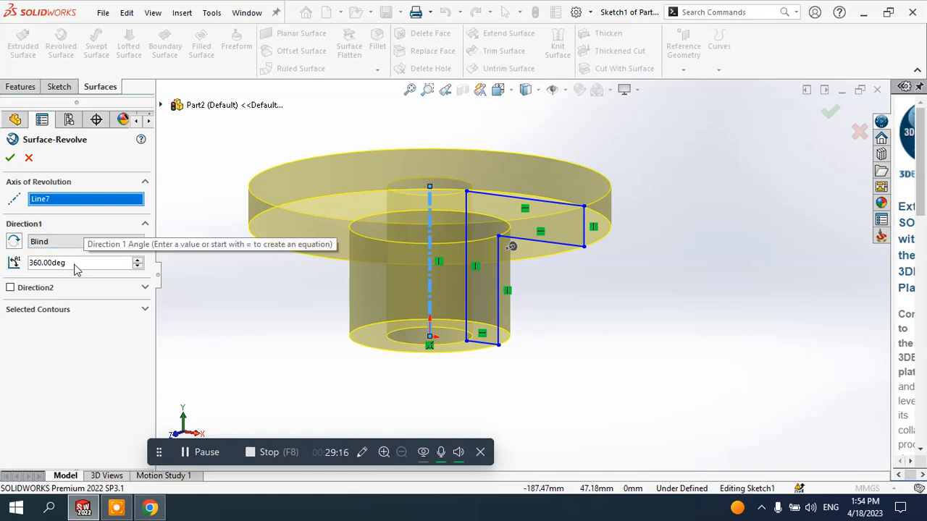
{"action": "left_click_drag", "start_coordinate": [73, 263], "coordinate": [29, 263]}
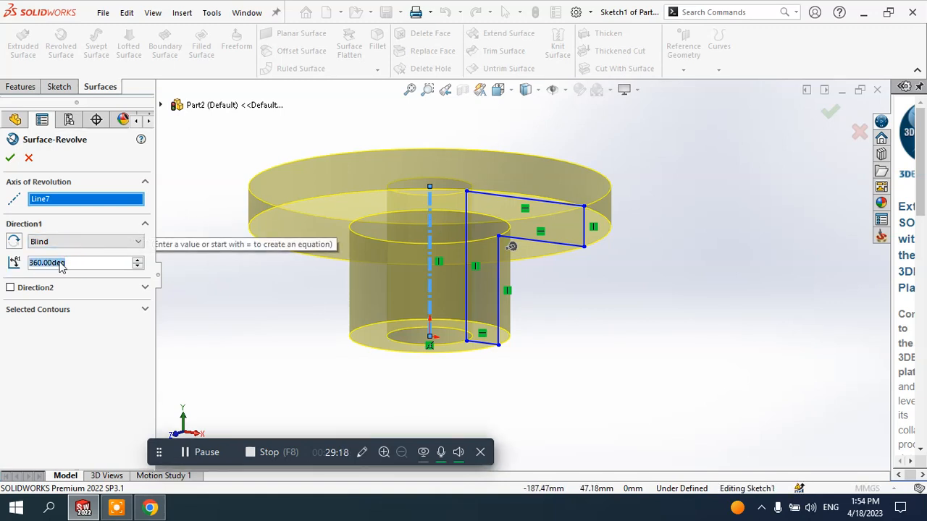
{"action": "left_click", "coordinate": [10, 159]}
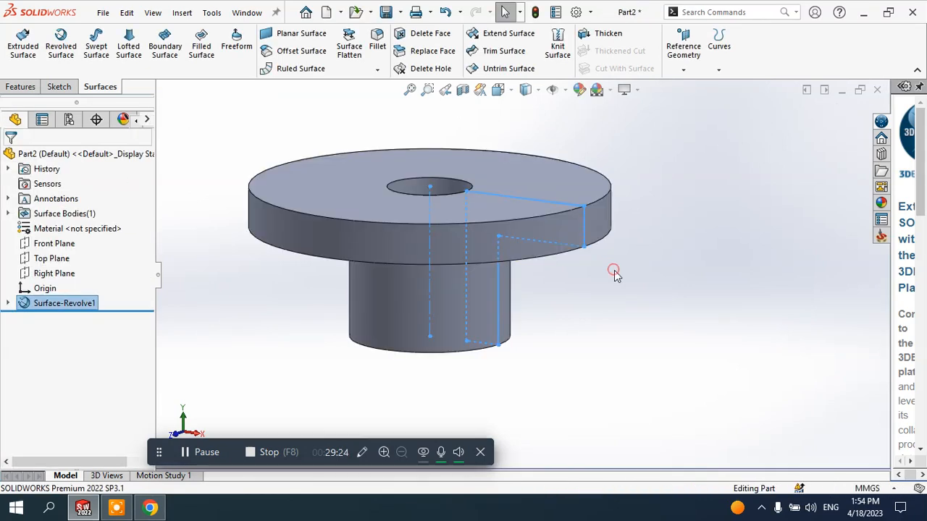
Section the revolved surface on the Front Plane, examine its hollow interior and edges, and accept the section view
{"action": "middle_click_drag", "start_coordinate": [629, 273], "coordinate": [594, 263]}
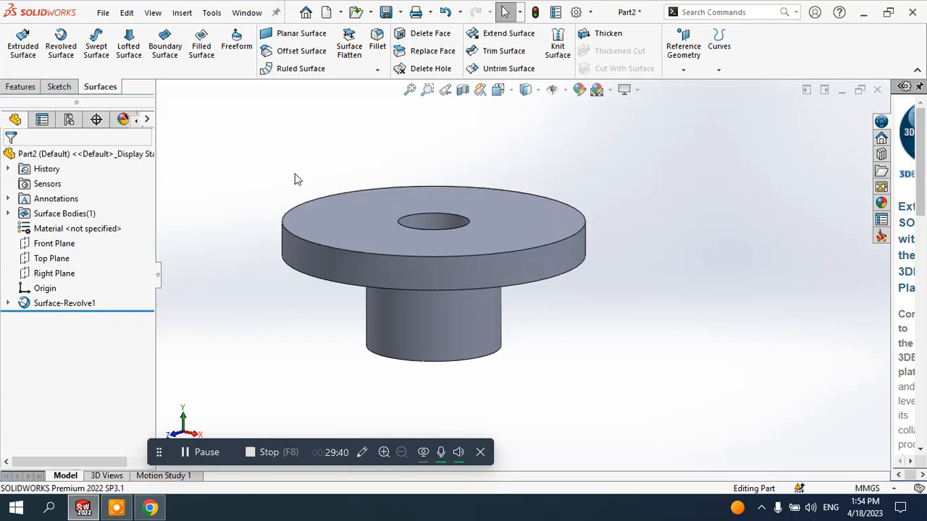
{"action": "left_click", "coordinate": [462, 90]}
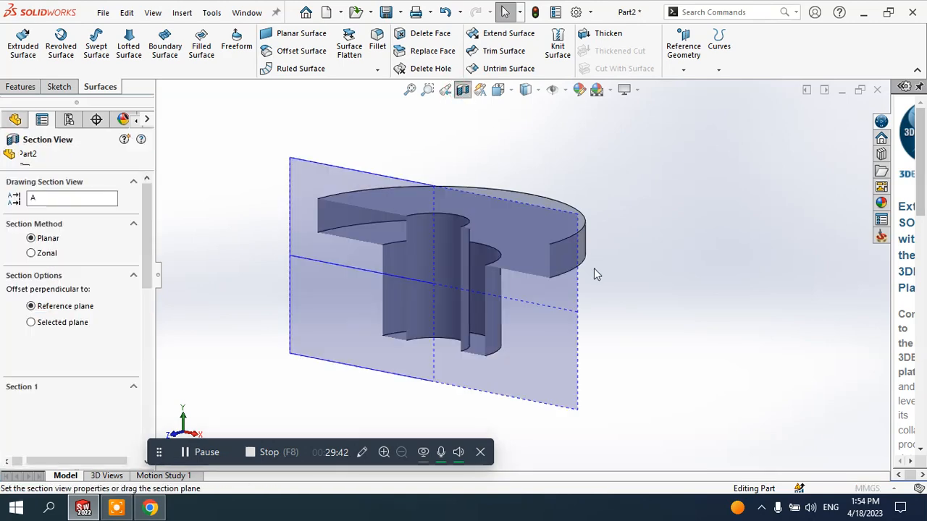
{"action": "middle_click_drag", "start_coordinate": [577, 273], "coordinate": [619, 254]}
{"action": "scroll", "coordinate": [326, 239], "scroll_direction": "down", "scroll_amount": 4}
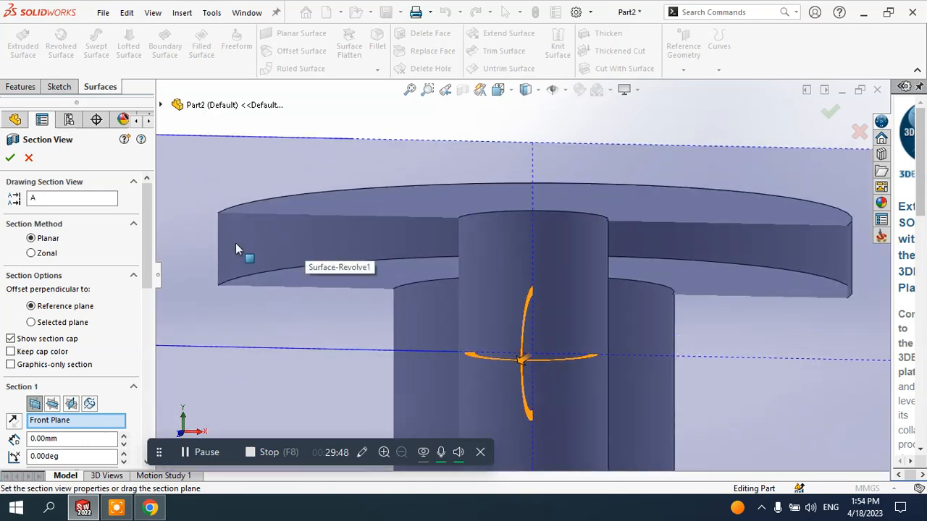
{"action": "scroll", "coordinate": [226, 209], "scroll_direction": "down", "scroll_amount": 6}
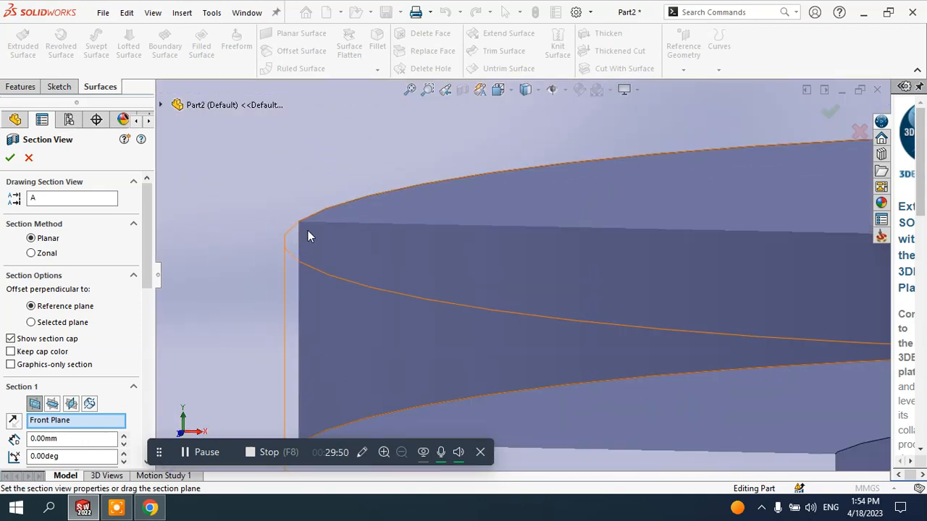
{"action": "scroll", "coordinate": [360, 246], "scroll_direction": "up", "scroll_amount": 3}
{"action": "scroll", "coordinate": [376, 252], "scroll_direction": "up", "scroll_amount": 3}
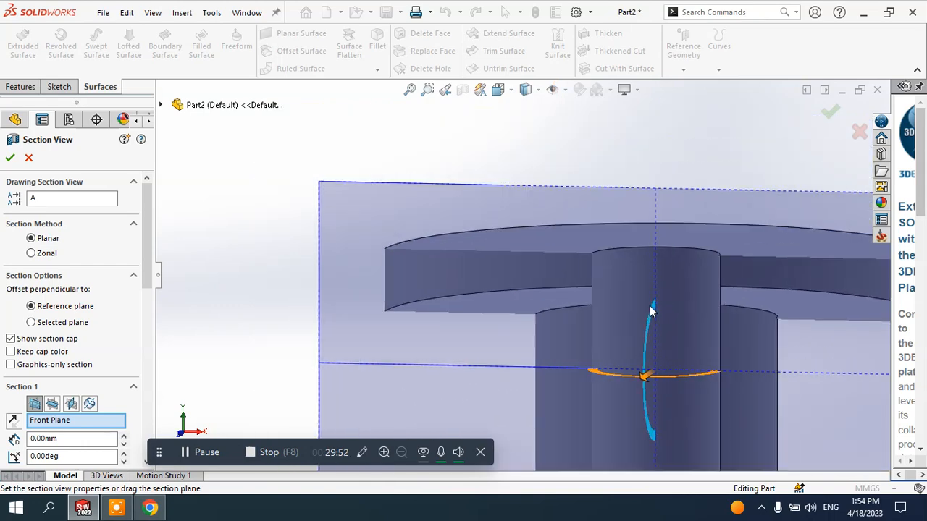
{"action": "middle_click_drag", "start_coordinate": [595, 325], "coordinate": [528, 321]}
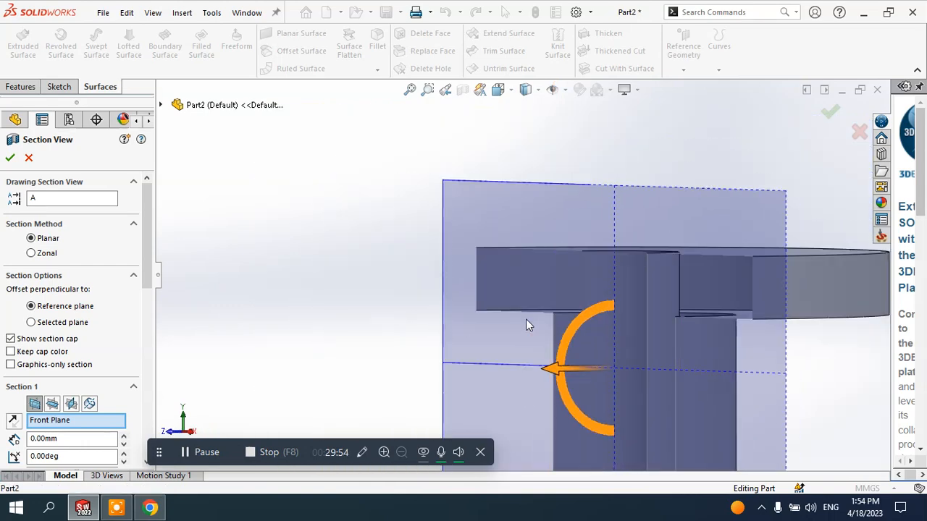
{"action": "left_click", "coordinate": [10, 158]}
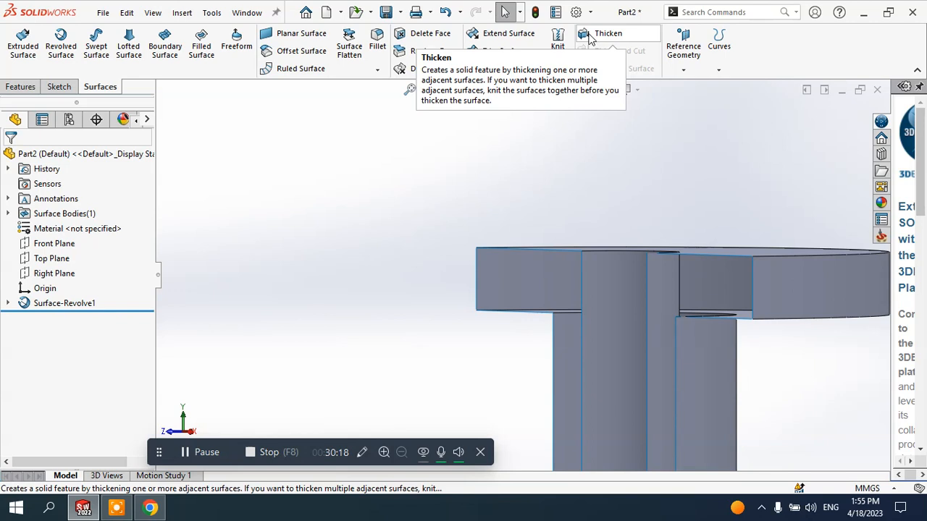
Turn off the section view so the whole revolved surface is displayed
{"action": "middle_click_drag", "start_coordinate": [600, 219], "coordinate": [637, 281]}
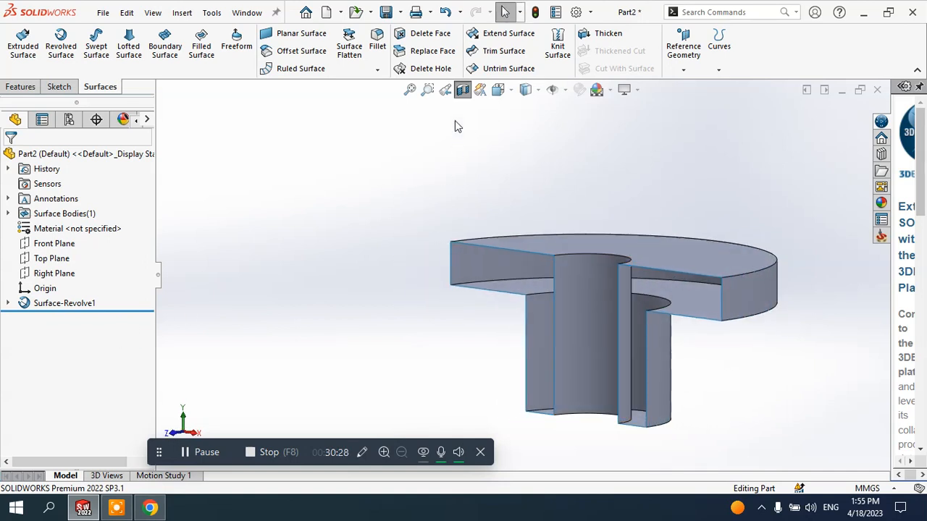
{"action": "left_click", "coordinate": [460, 99]}
{"action": "middle_click_drag", "start_coordinate": [506, 174], "coordinate": [485, 222]}
Open the Surface-Revolve1 feature for editing
{"action": "left_click", "coordinate": [72, 303]}
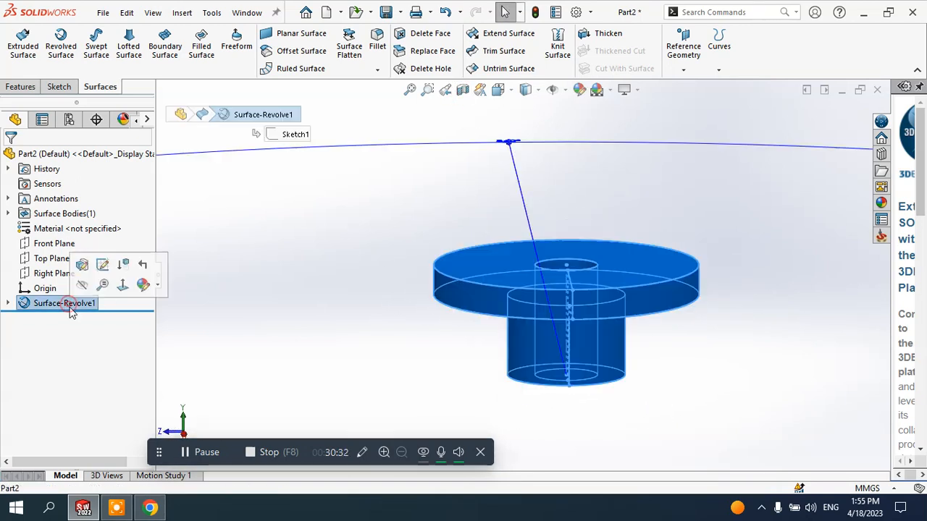
{"action": "left_click", "coordinate": [79, 267]}
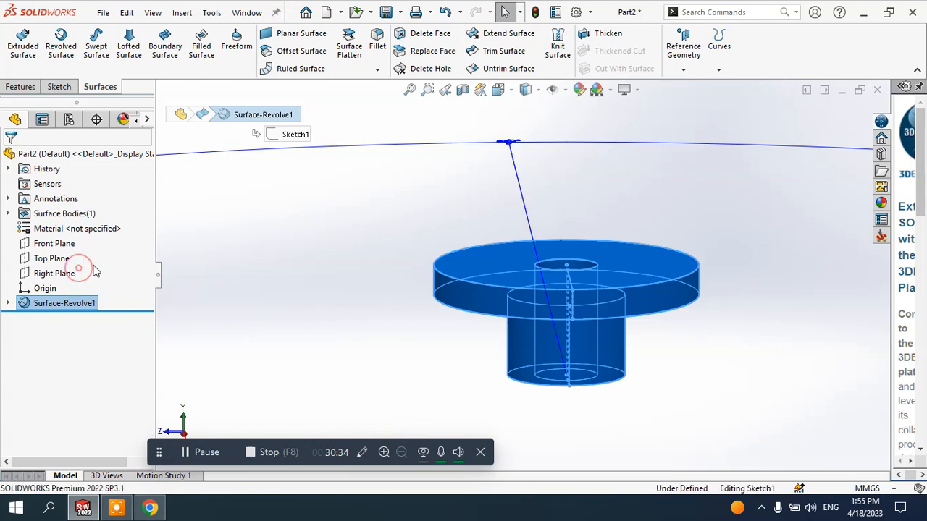
{"action": "middle_click_drag", "start_coordinate": [425, 272], "coordinate": [524, 296]}
{"action": "scroll", "coordinate": [525, 299], "scroll_direction": "up", "scroll_amount": 3}
{"action": "scroll", "coordinate": [541, 342], "scroll_direction": "down", "scroll_amount": 5}
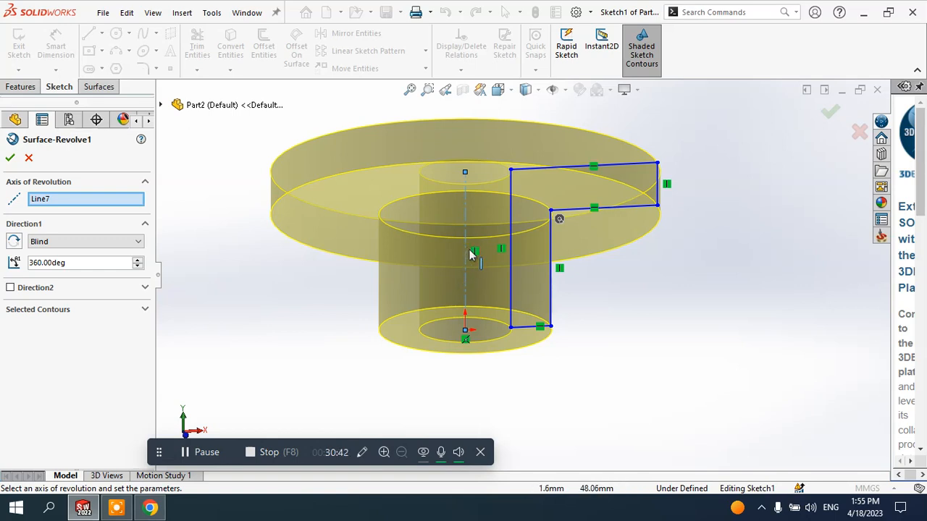
Remove the vertical centerline as the axis of revolution and select it again
{"action": "left_click", "coordinate": [466, 195]}
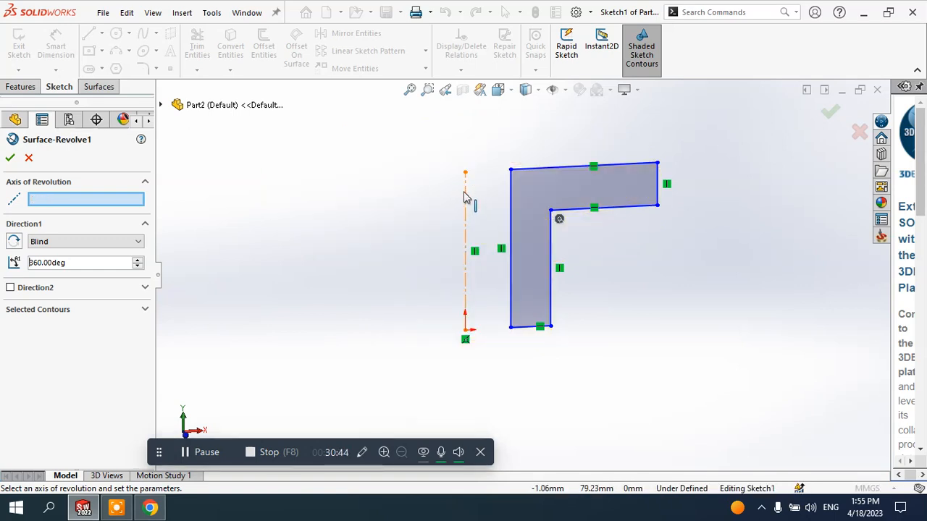
{"action": "left_click", "coordinate": [66, 199]}
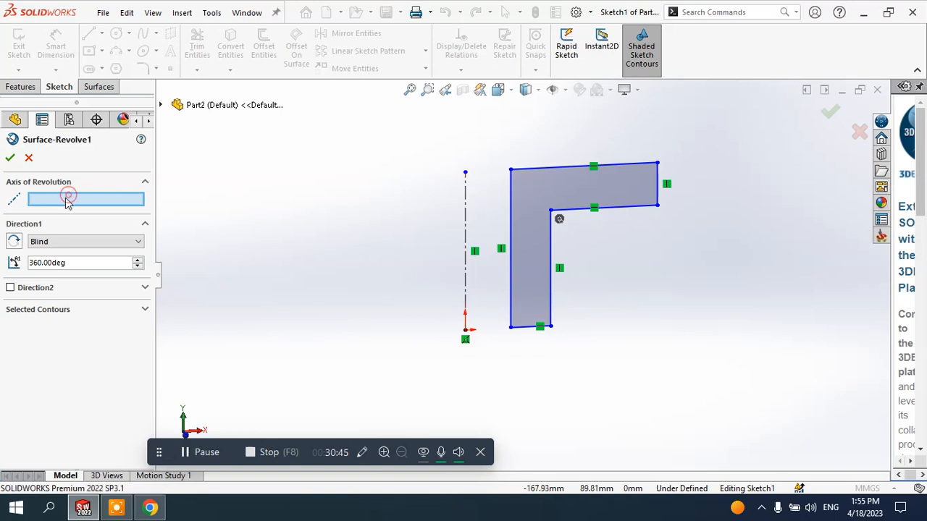
{"action": "left_click", "coordinate": [466, 189]}
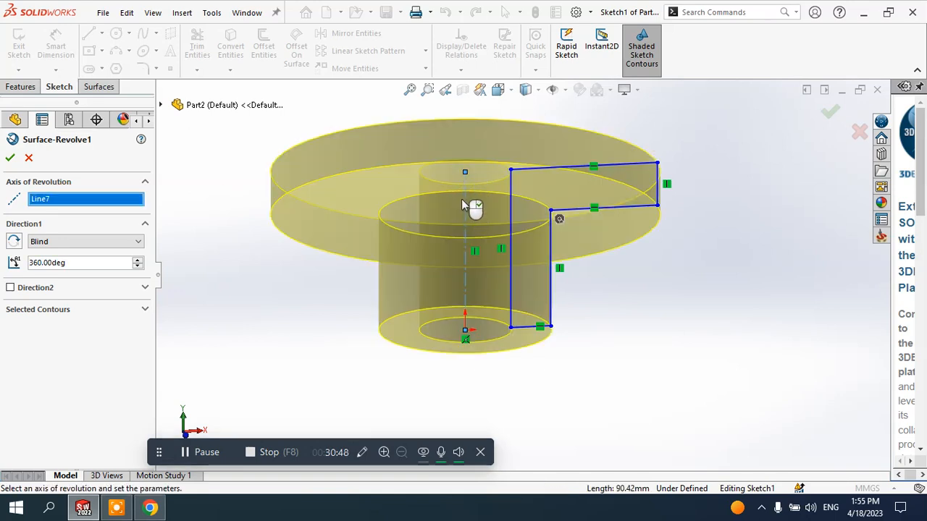
Clear the axis of revolution and try the profile's short bottom line as the axis
{"action": "right_click", "coordinate": [38, 204]}
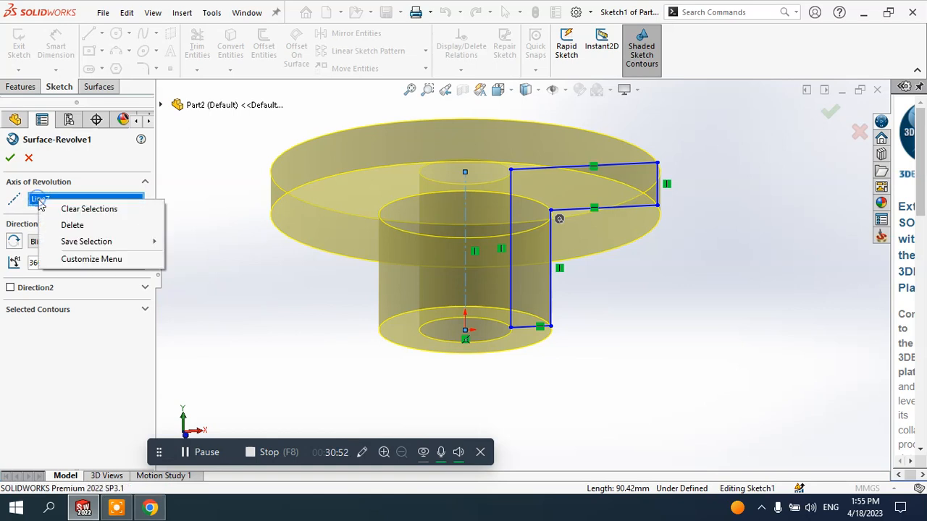
{"action": "left_click", "coordinate": [70, 227]}
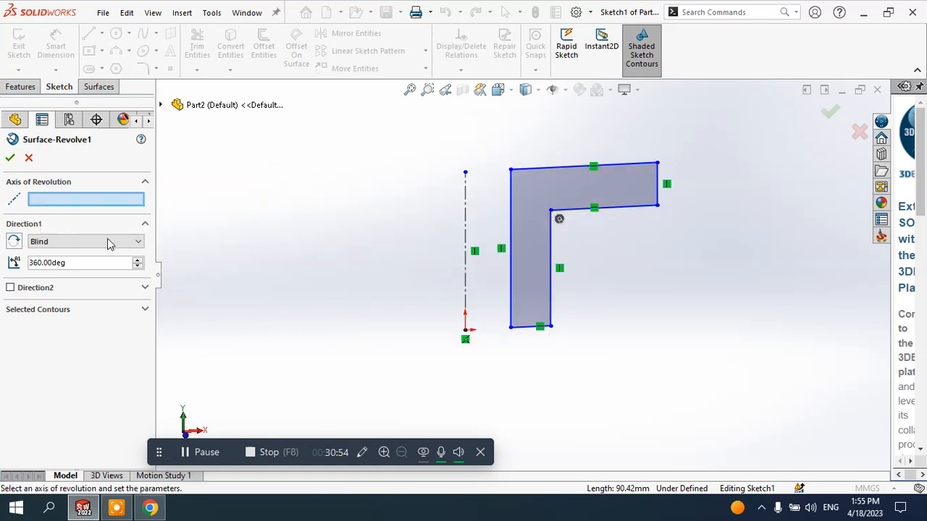
{"action": "left_click", "coordinate": [523, 328]}
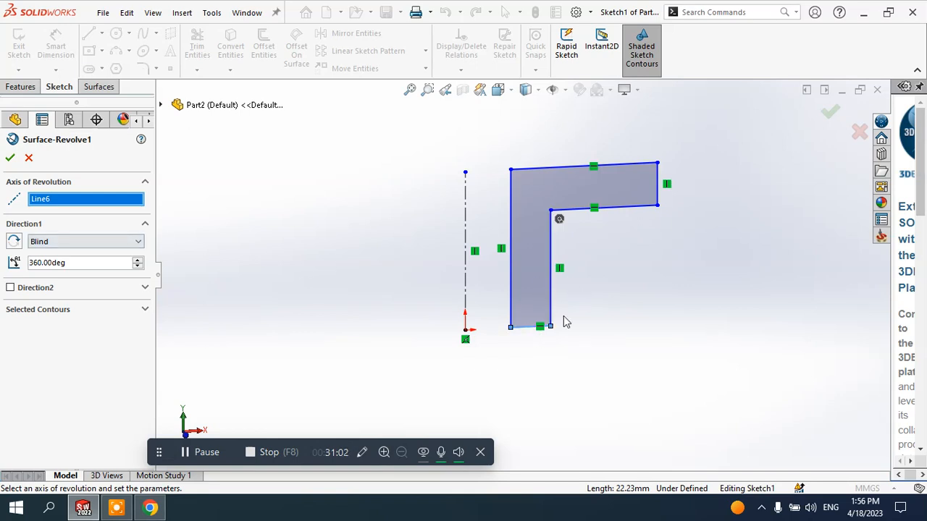
Clear the bottom-line axis and try revolving the surface about the profile's inner vertical line
{"action": "left_click", "coordinate": [40, 197]}
{"action": "right_click", "coordinate": [40, 199]}
{"action": "left_click", "coordinate": [69, 222]}
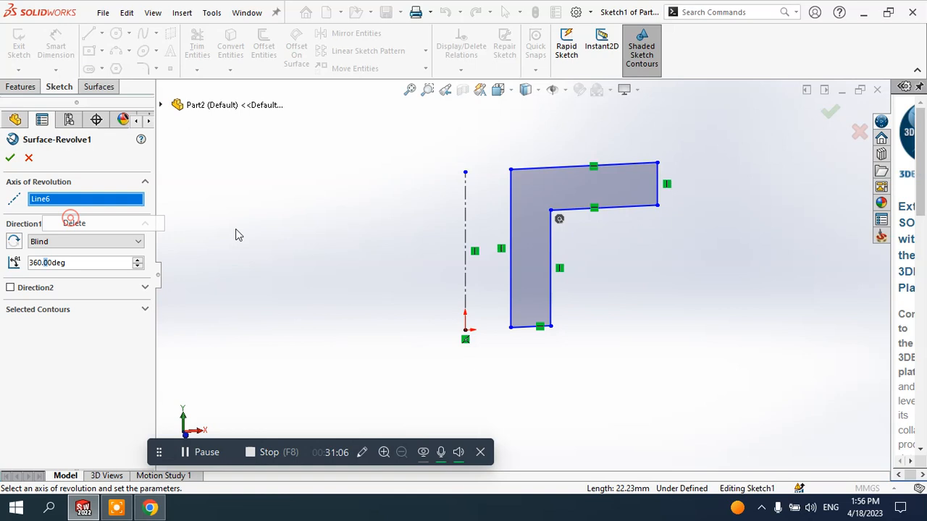
{"action": "left_click", "coordinate": [513, 246]}
{"action": "left_click", "coordinate": [511, 223]}
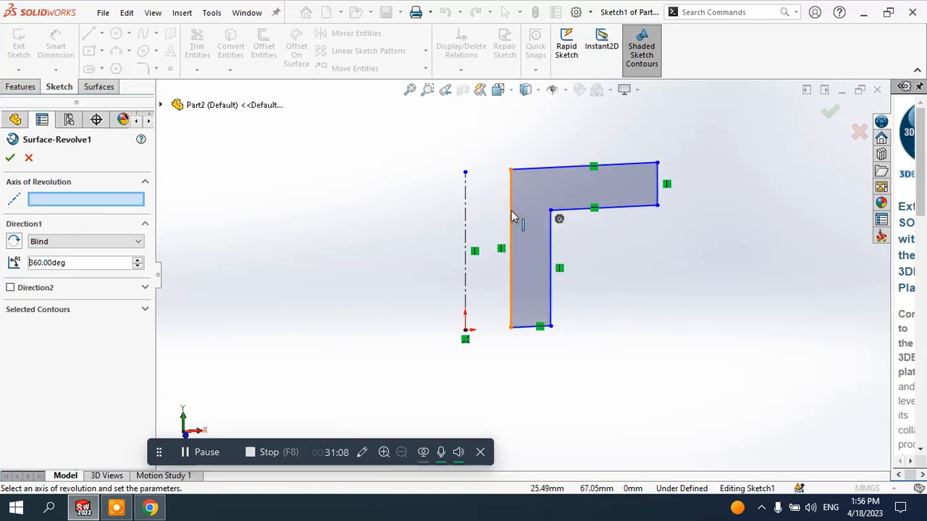
{"action": "left_click", "coordinate": [512, 217]}
{"action": "left_click", "coordinate": [10, 158]}
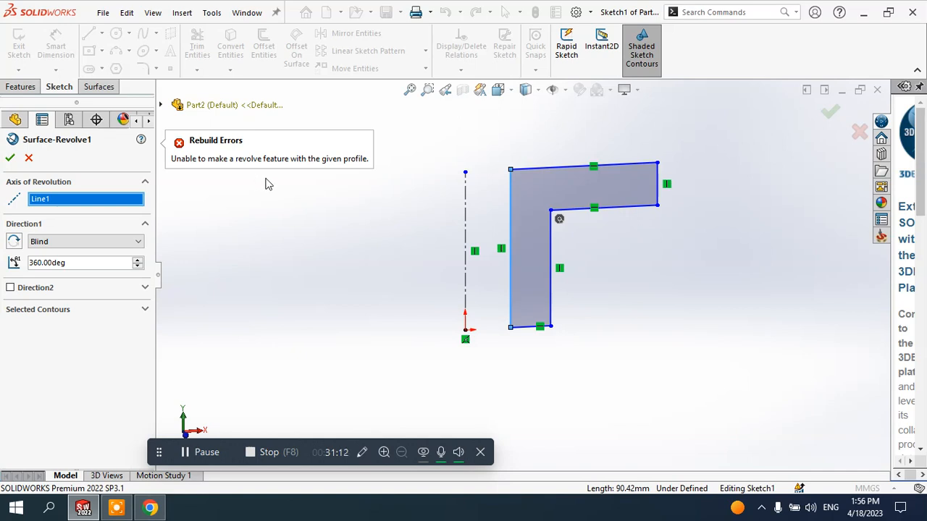
Replace the inner-line axis with the vertical centerline as the axis of revolution
{"action": "right_click", "coordinate": [40, 203]}
{"action": "left_click", "coordinate": [72, 224]}
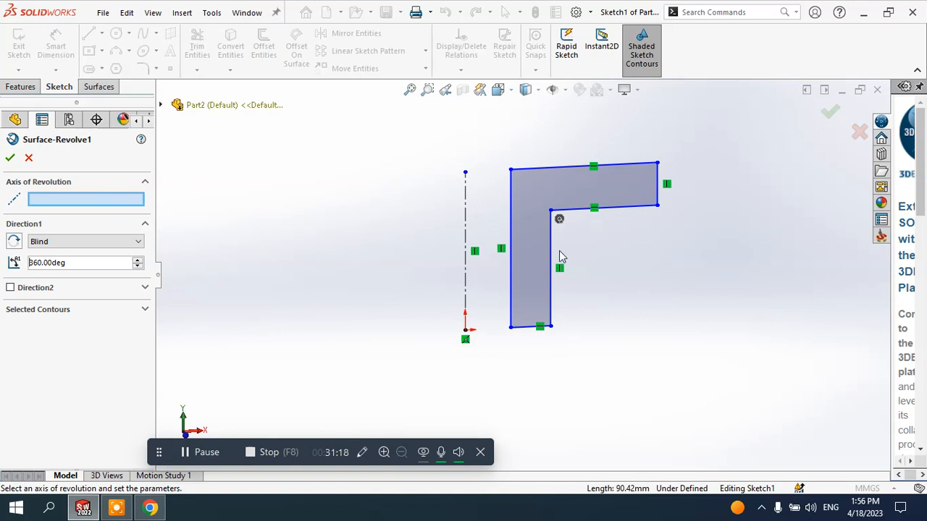
{"action": "scroll", "coordinate": [556, 253], "scroll_direction": "up", "scroll_amount": 1}
{"action": "scroll", "coordinate": [525, 221], "scroll_direction": "down", "scroll_amount": 1}
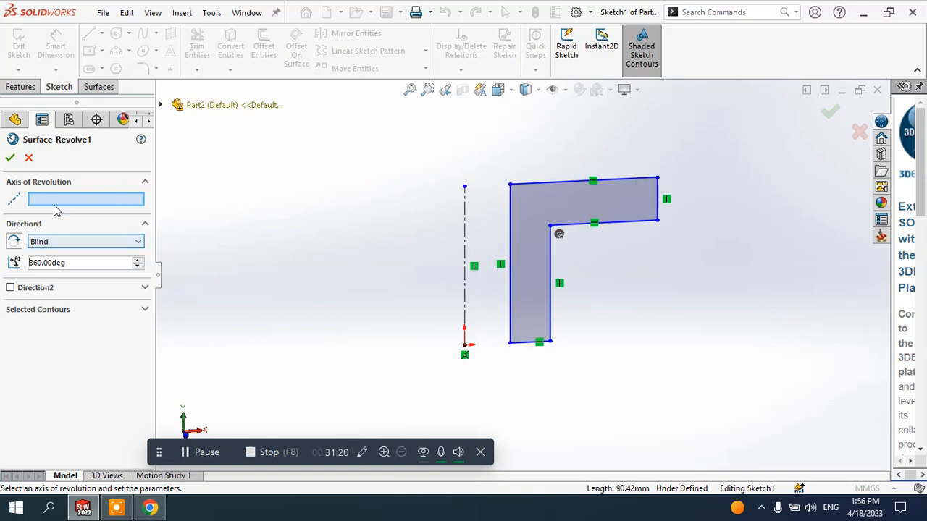
{"action": "left_click", "coordinate": [464, 205]}
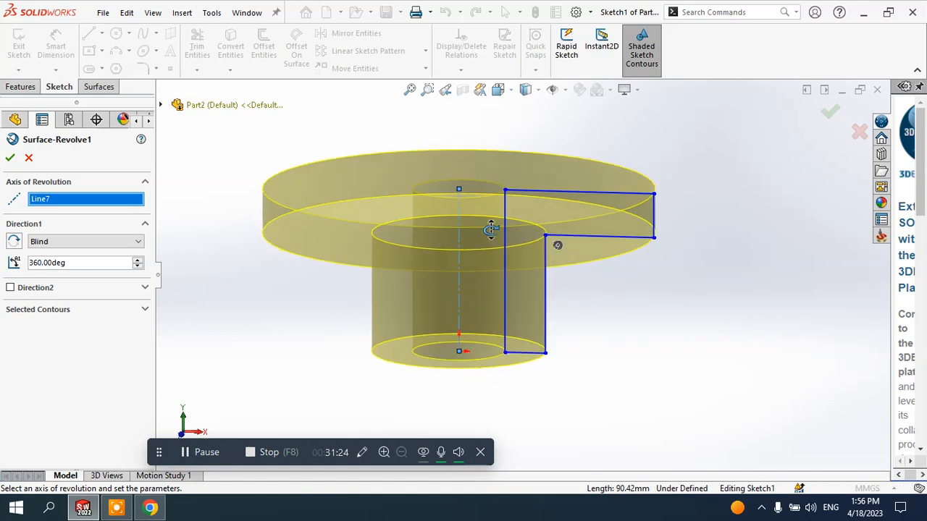
Keep Direction 1 of the surface revolve as Blind and set its angle to 180 degrees
{"action": "left_click", "coordinate": [80, 244]}
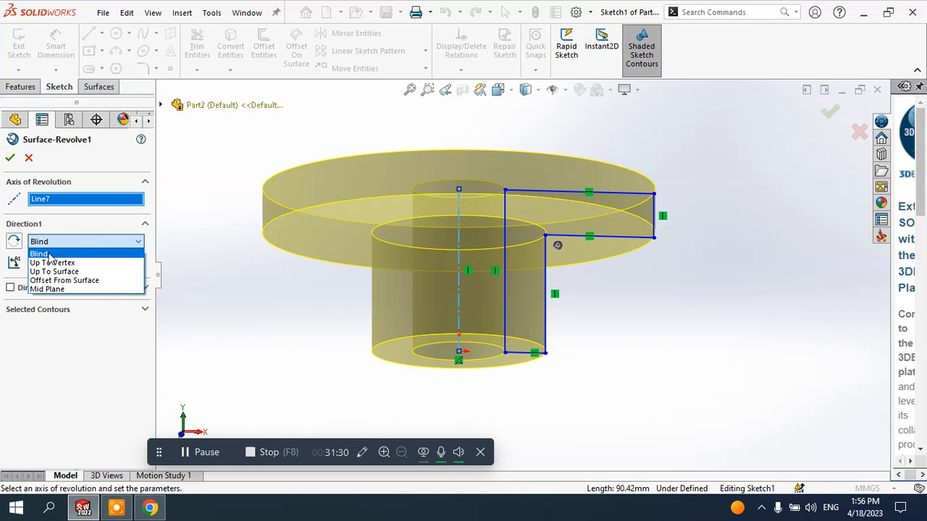
{"action": "left_click", "coordinate": [49, 255]}
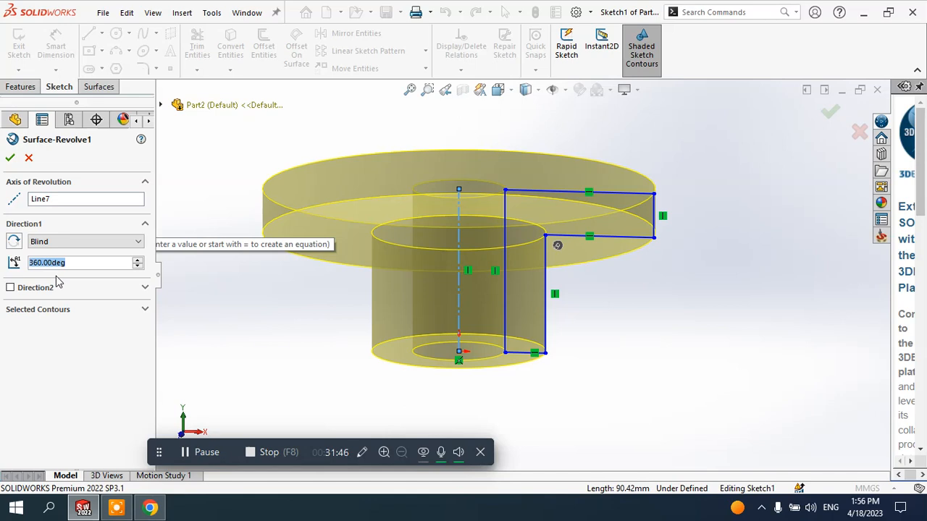
{"action": "type", "text": "180"}
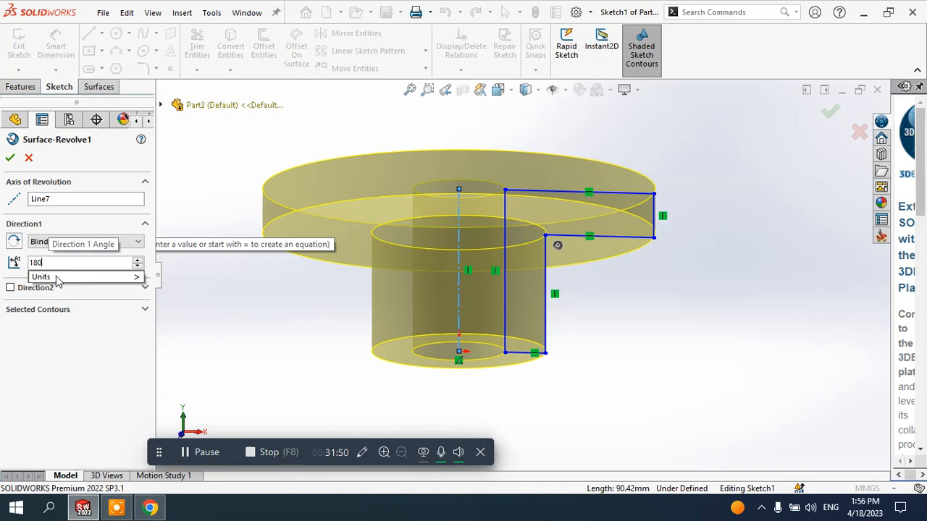
{"action": "key", "text": "Return"}
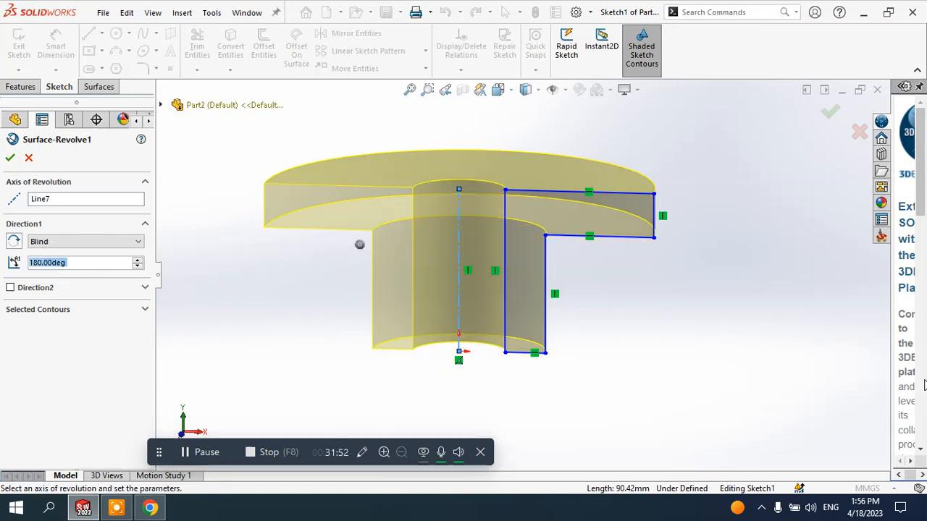
Set the Direction 1 angle of the surface revolve to 90 degrees
{"action": "middle_click_drag", "start_coordinate": [767, 341], "coordinate": [660, 274]}
{"action": "scroll", "coordinate": [631, 217], "scroll_direction": "down", "scroll_amount": 3}
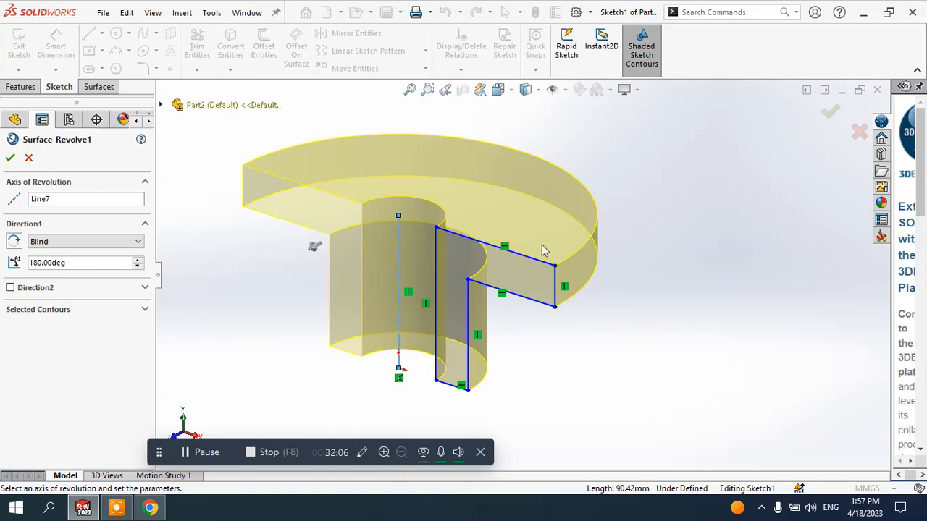
{"action": "left_click", "coordinate": [497, 89]}
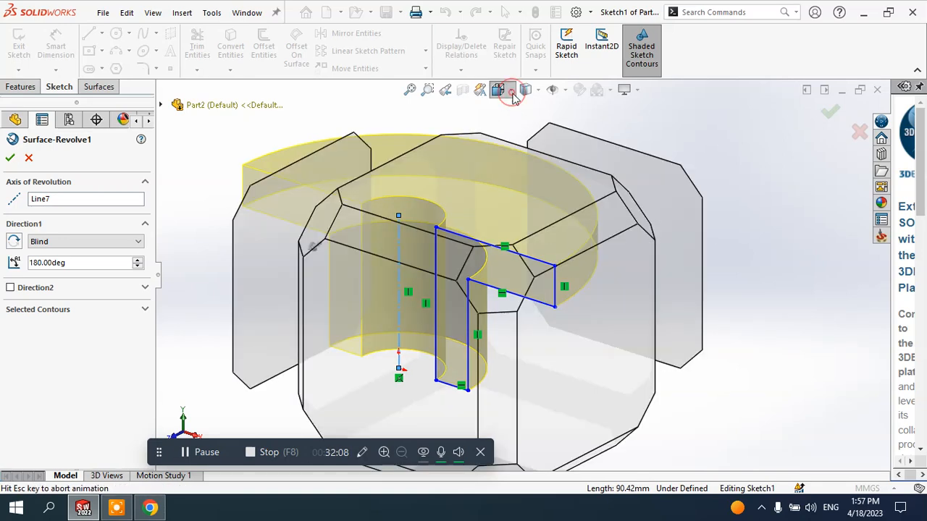
{"action": "left_click", "coordinate": [516, 135]}
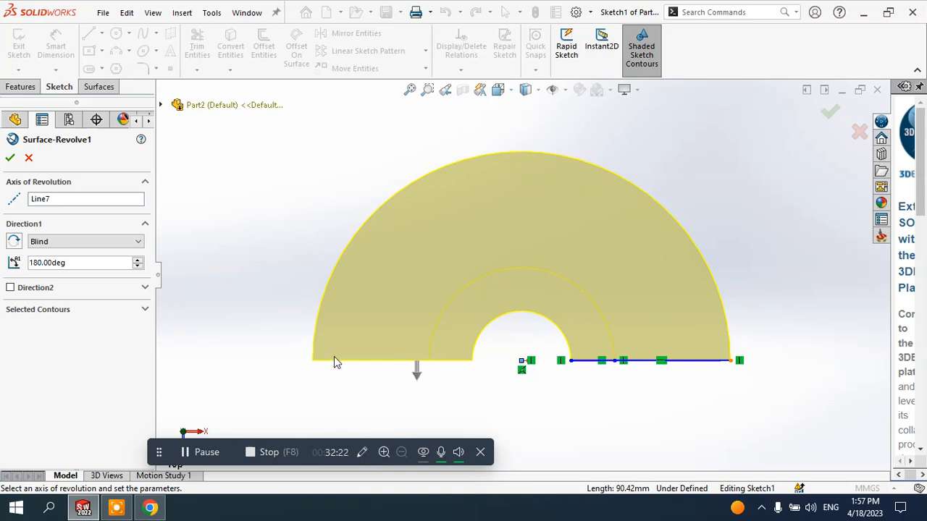
{"action": "double_click", "coordinate": [68, 263]}
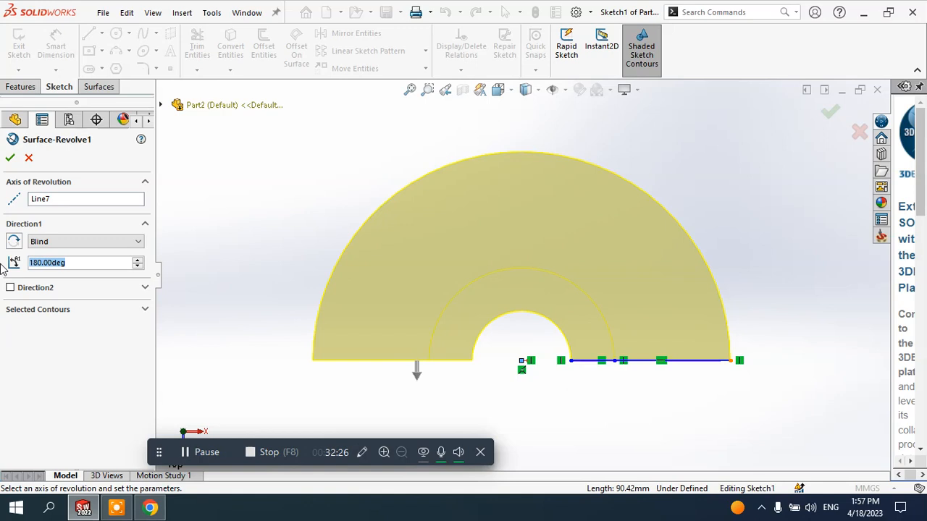
{"action": "type", "text": "90"}
{"action": "key", "text": "Return"}
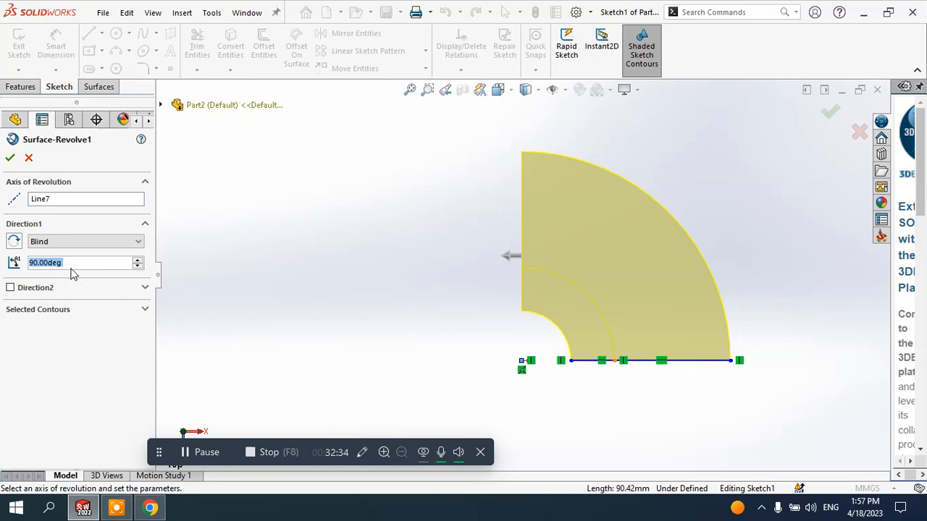
Set the Direction 1 angle of the surface revolve to 270 degrees
{"action": "type", "text": "270"}
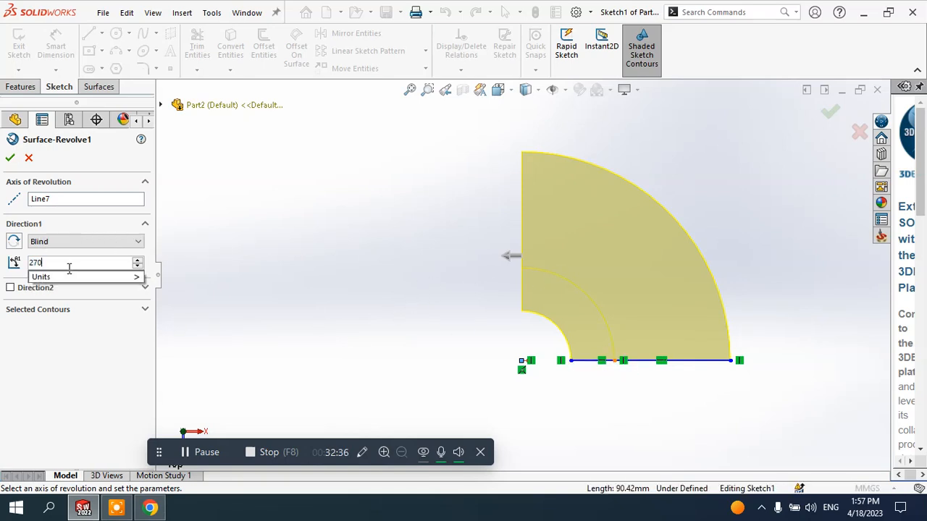
{"action": "key", "text": "Return"}
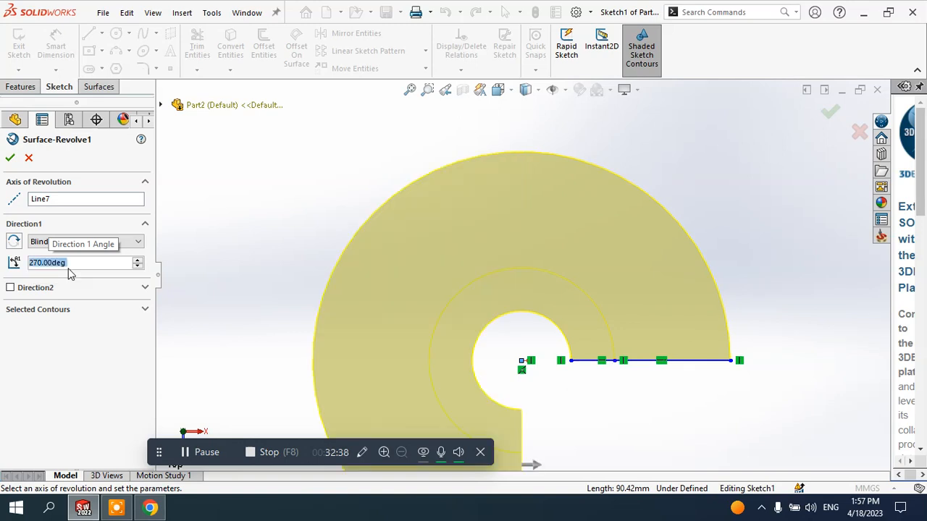
{"action": "scroll", "coordinate": [521, 268], "scroll_direction": "up", "scroll_amount": 5}
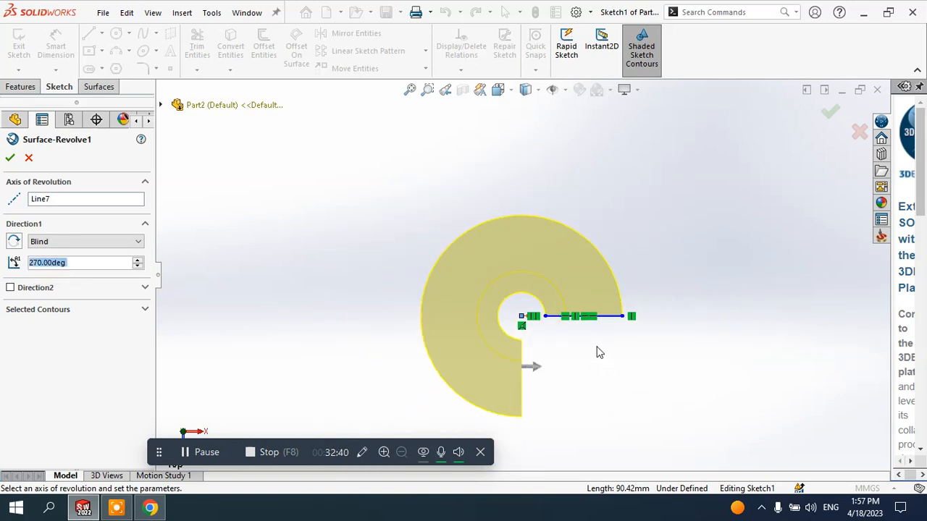
{"action": "scroll", "coordinate": [598, 352], "scroll_direction": "down", "scroll_amount": 3}
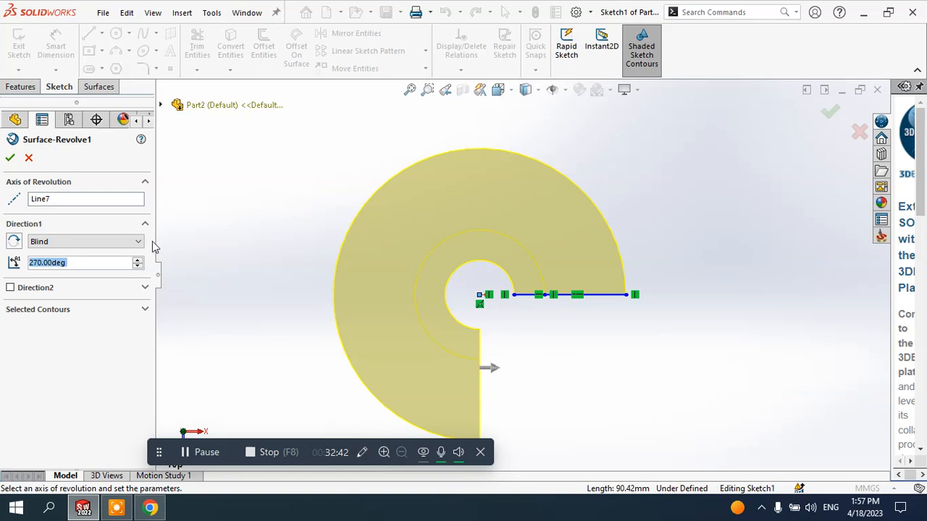
{"action": "left_click_drag", "start_coordinate": [82, 262], "coordinate": [2, 269]}
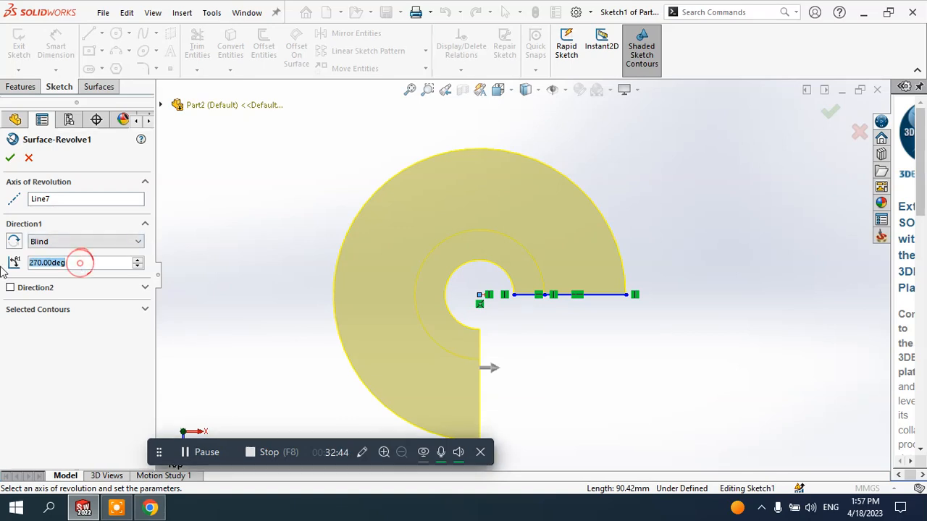
{"action": "mouse_move", "coordinate": [497, 331]}
{"action": "middle_mouse_down"}
{"action": "mouse_move", "coordinate": [447, 196]}
{"action": "mouse_move", "coordinate": [473, 143]}
{"action": "mouse_move", "coordinate": [454, 168]}
{"action": "mouse_move", "coordinate": [468, 176]}
{"action": "middle_mouse_up"}
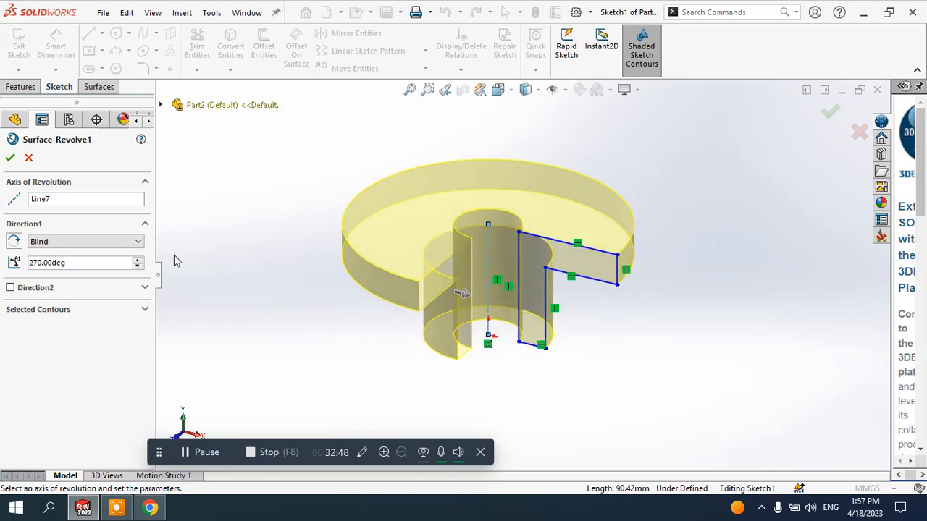
Change the Direction 1 type of the surface revolve to Mid Plane
{"action": "left_click", "coordinate": [64, 244]}
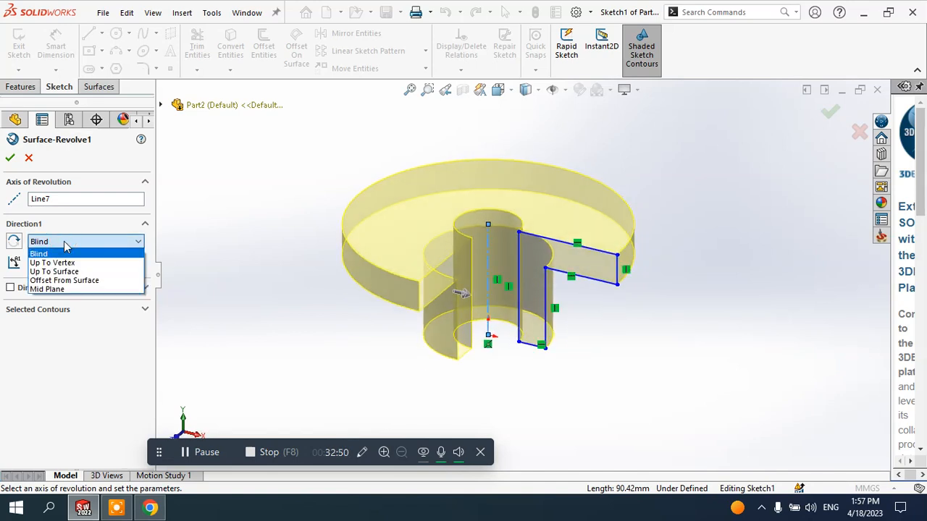
{"action": "left_click", "coordinate": [62, 289]}
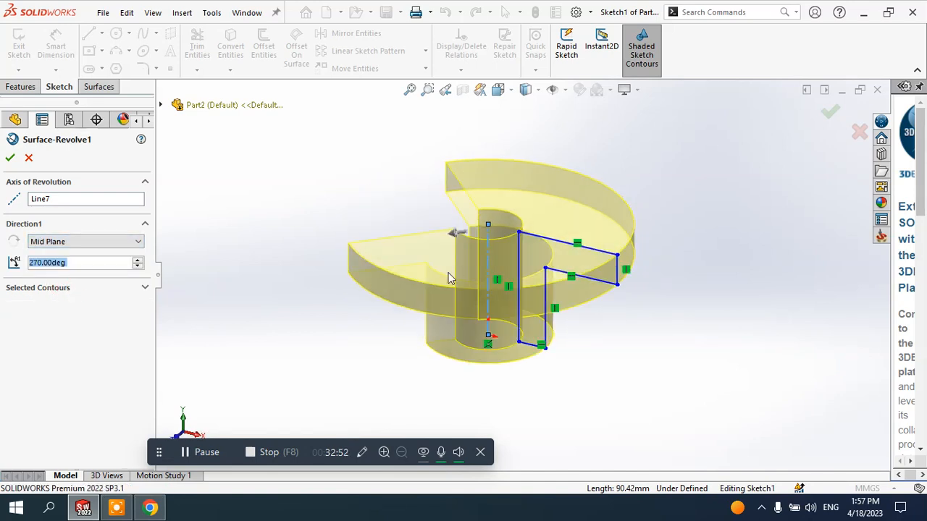
{"action": "mouse_move", "coordinate": [385, 259]}
{"action": "middle_mouse_down"}
{"action": "mouse_move", "coordinate": [441, 259]}
{"action": "mouse_move", "coordinate": [449, 279]}
{"action": "mouse_move", "coordinate": [463, 283]}
{"action": "mouse_move", "coordinate": [418, 280]}
{"action": "mouse_move", "coordinate": [518, 278]}
{"action": "middle_mouse_up"}
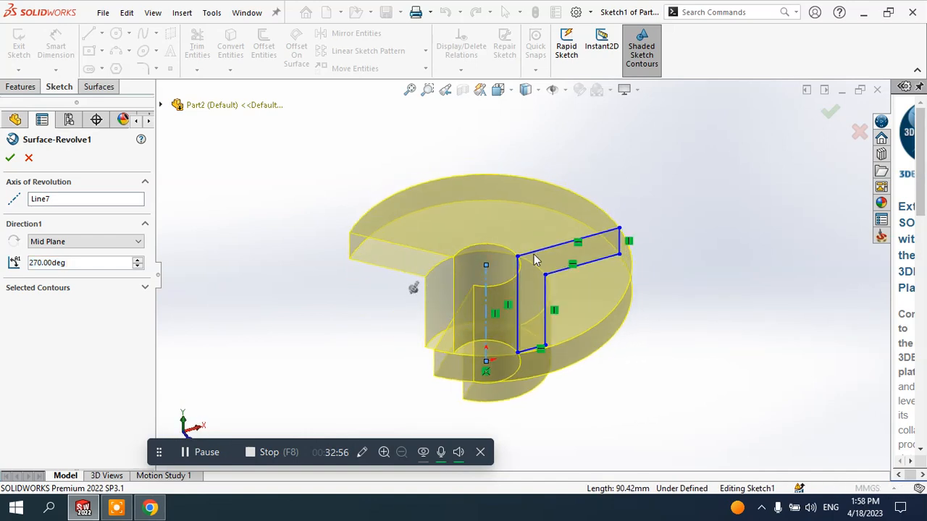
Set the Mid Plane revolve angle of the surface to 90 degrees and inspect the preview on both sides of the profile
{"action": "double_click", "coordinate": [76, 265]}
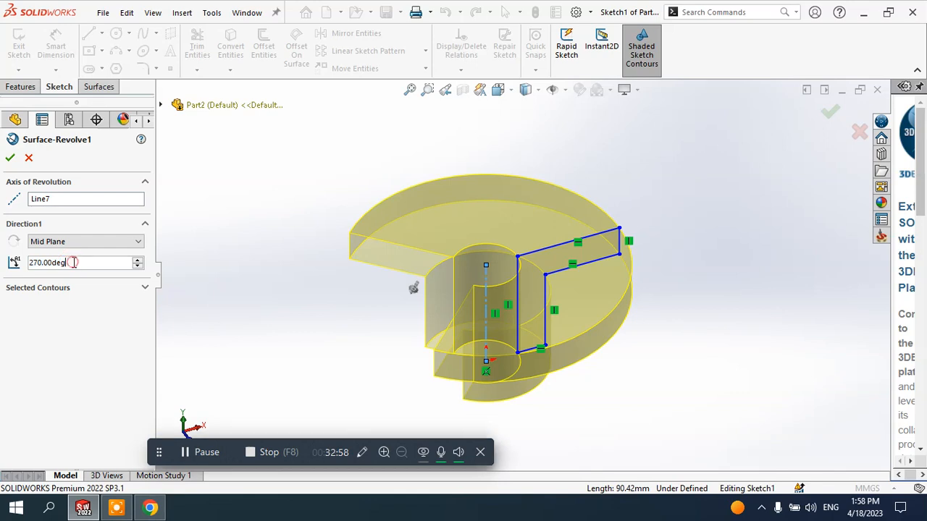
{"action": "type", "text": "90"}
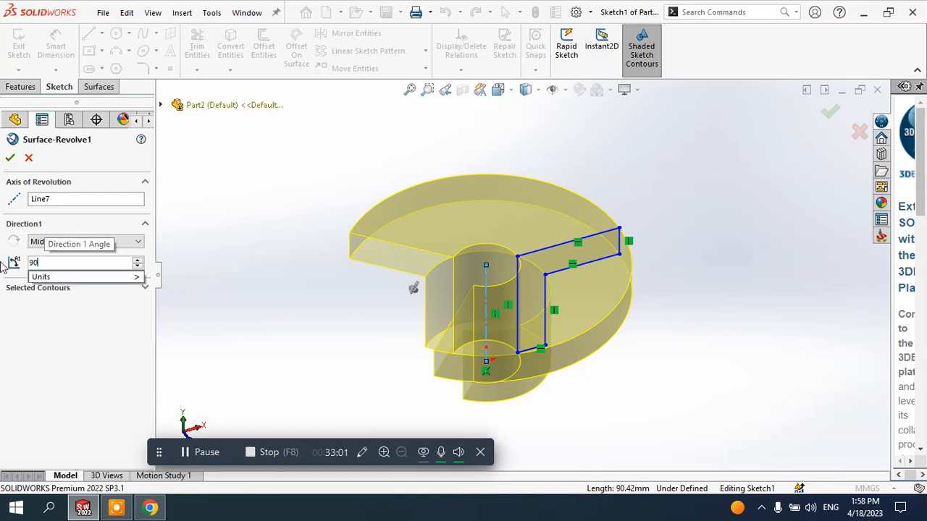
{"action": "key", "text": "Return"}
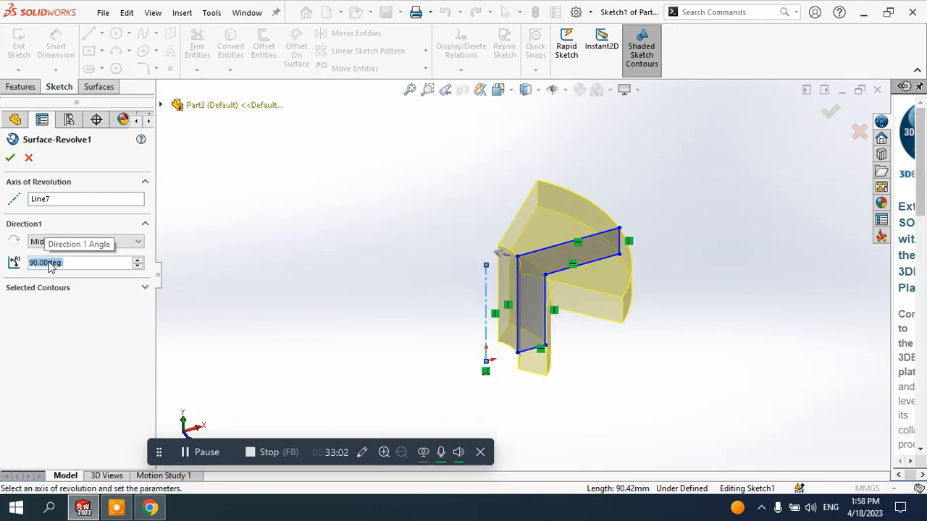
{"action": "middle_click_drag", "start_coordinate": [606, 244], "coordinate": [648, 233]}
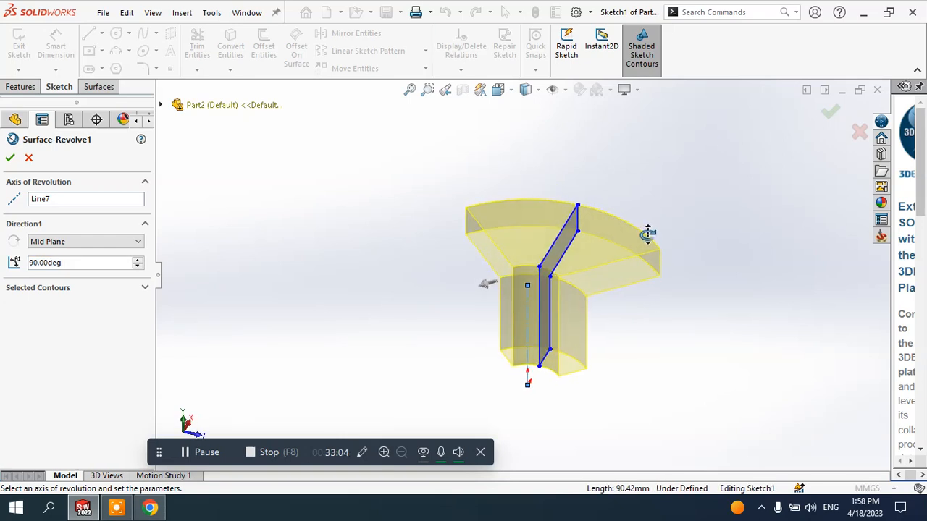
{"action": "scroll", "coordinate": [607, 233], "scroll_direction": "down", "scroll_amount": 2}
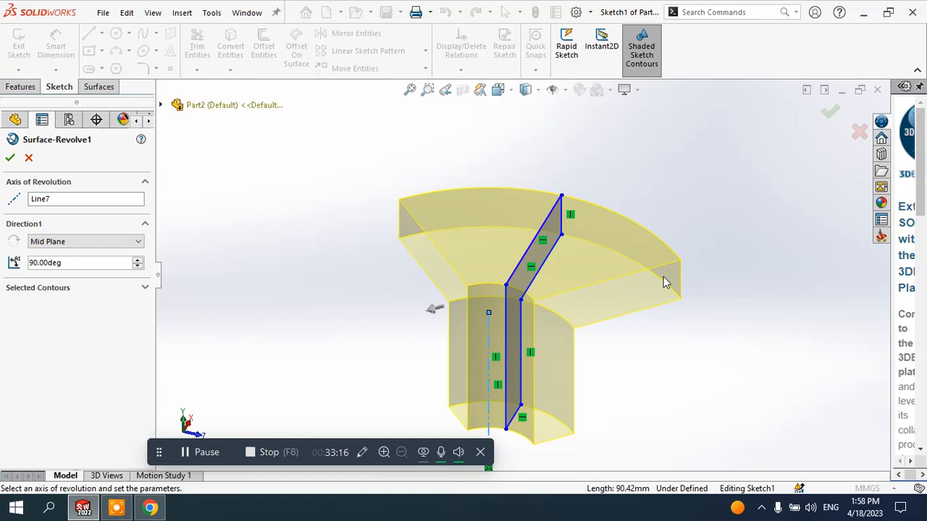
{"action": "mouse_move", "coordinate": [669, 282]}
{"action": "middle_mouse_down"}
{"action": "mouse_move", "coordinate": [594, 239]}
{"action": "mouse_move", "coordinate": [533, 219]}
{"action": "mouse_move", "coordinate": [621, 222]}
{"action": "middle_mouse_up"}
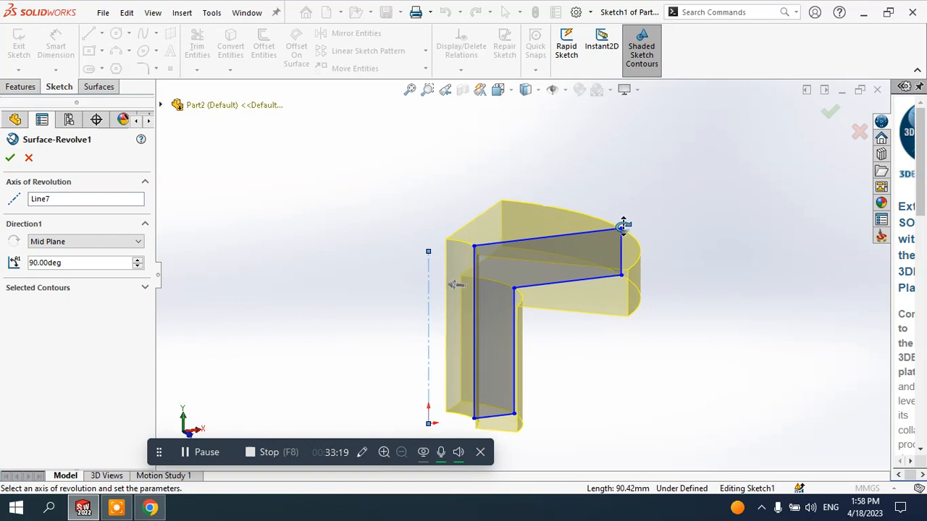
Change Direction 1 of the surface revolve to Blind and enable Direction 2 as Blind at 90 degrees
{"action": "left_click", "coordinate": [66, 242]}
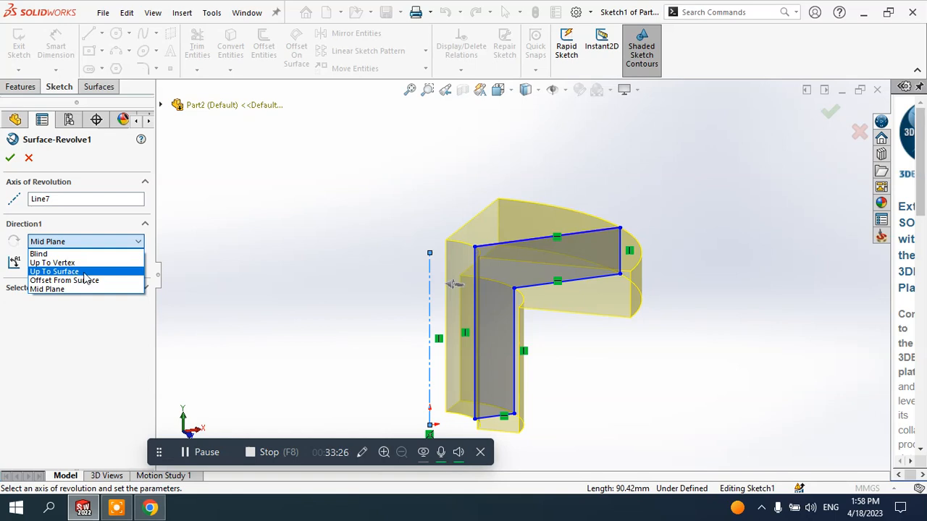
{"action": "left_click", "coordinate": [48, 254]}
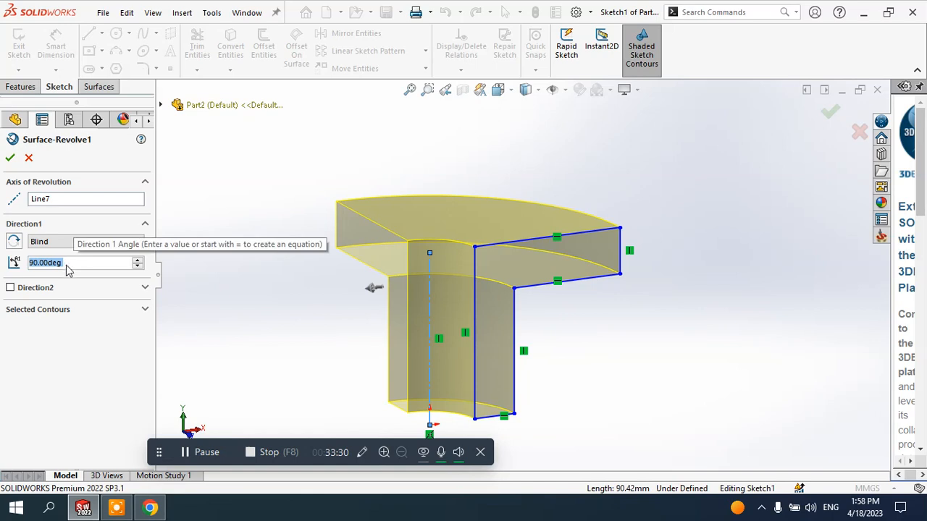
{"action": "left_click", "coordinate": [11, 288]}
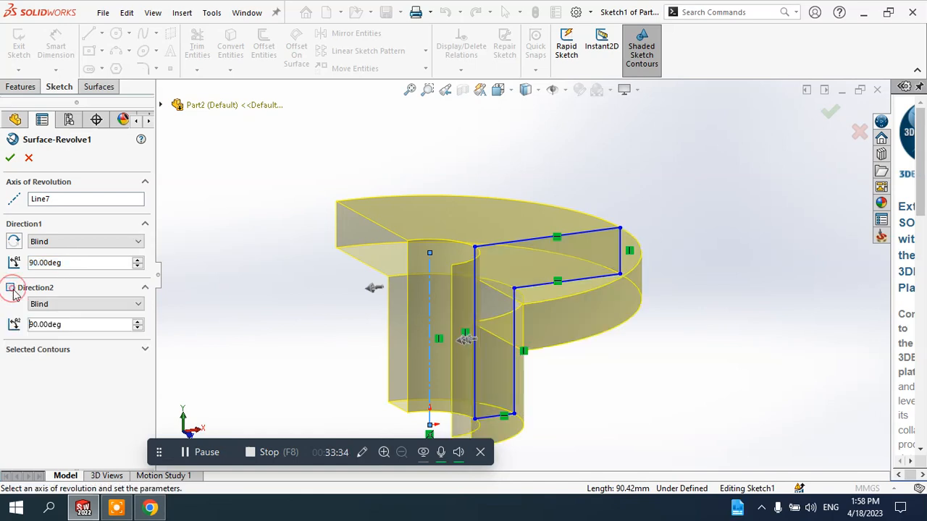
{"action": "scroll", "coordinate": [405, 252], "scroll_direction": "up", "scroll_amount": 2}
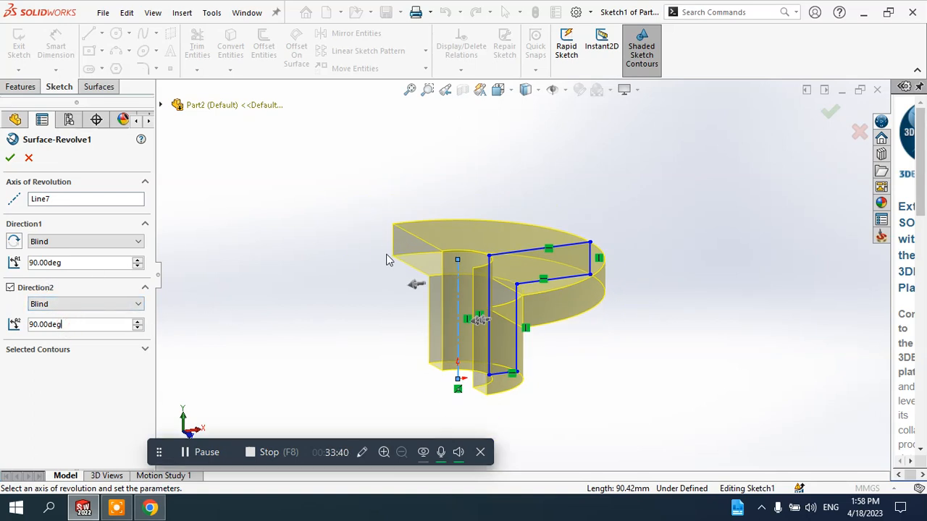
{"action": "mouse_move", "coordinate": [385, 258]}
{"action": "middle_mouse_down"}
{"action": "mouse_move", "coordinate": [414, 279]}
{"action": "mouse_move", "coordinate": [430, 275]}
{"action": "mouse_move", "coordinate": [418, 283]}
{"action": "middle_mouse_up"}
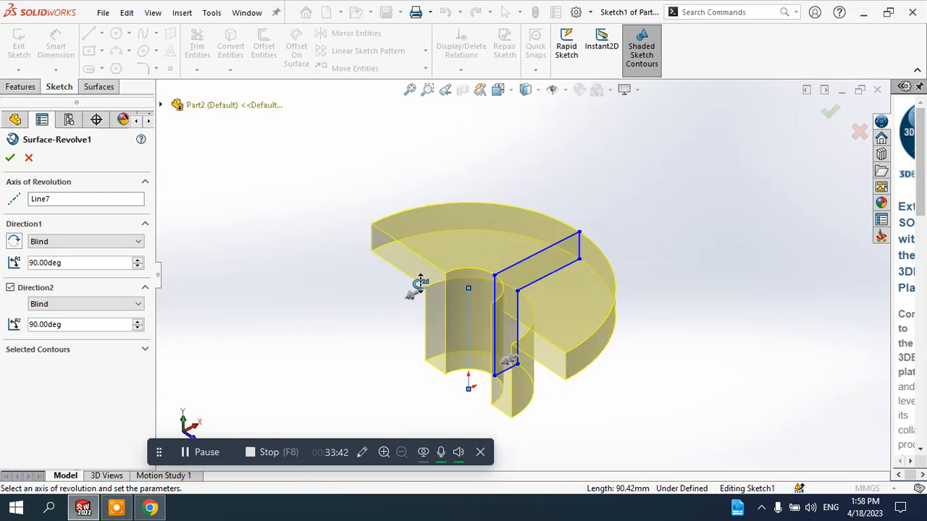
{"action": "middle_click_drag", "start_coordinate": [577, 268], "coordinate": [540, 277], "text": "ctrl"}
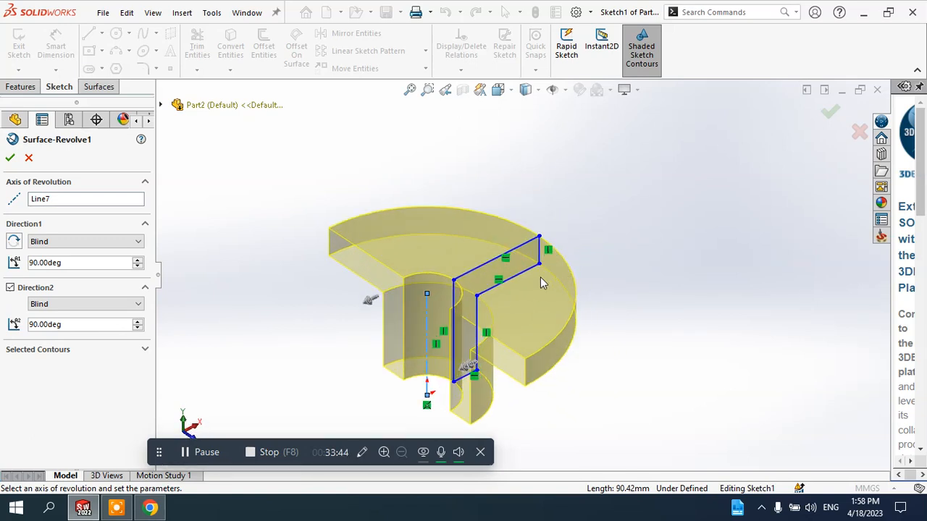
{"action": "scroll", "coordinate": [511, 319], "scroll_direction": "up", "scroll_amount": 1}
{"action": "middle_click_drag", "start_coordinate": [511, 320], "coordinate": [508, 291]}
{"action": "scroll", "coordinate": [502, 296], "scroll_direction": "down", "scroll_amount": 2}
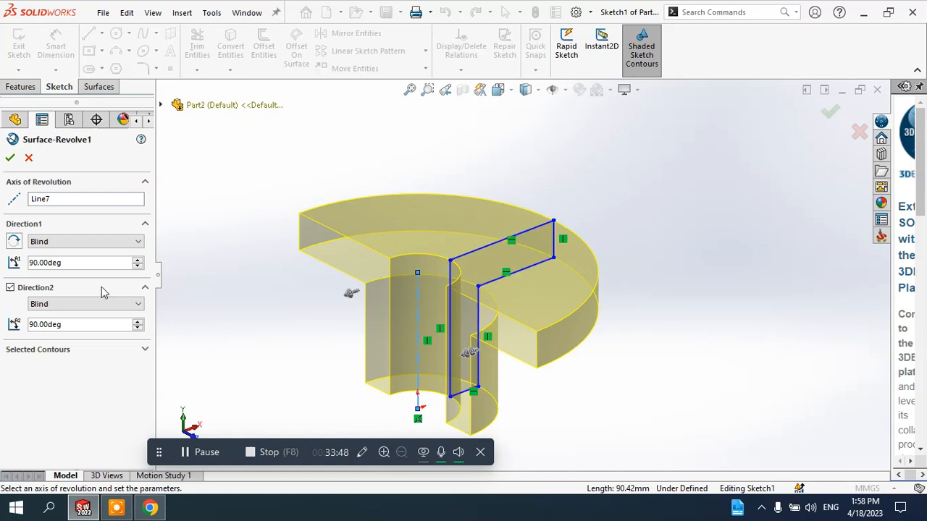
Set the Direction 1 angle of the surface revolve to 45 degrees
{"action": "left_click_drag", "start_coordinate": [72, 263], "coordinate": [4, 268]}
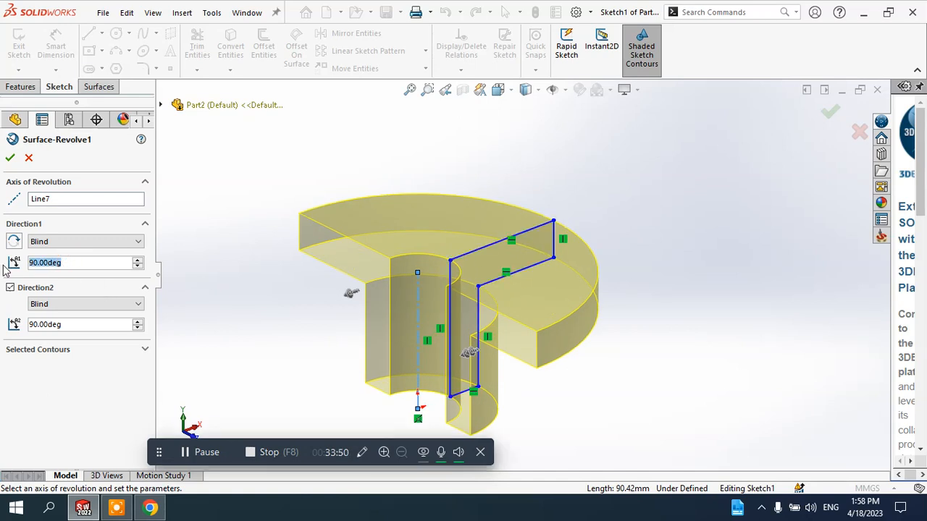
{"action": "type", "text": "45"}
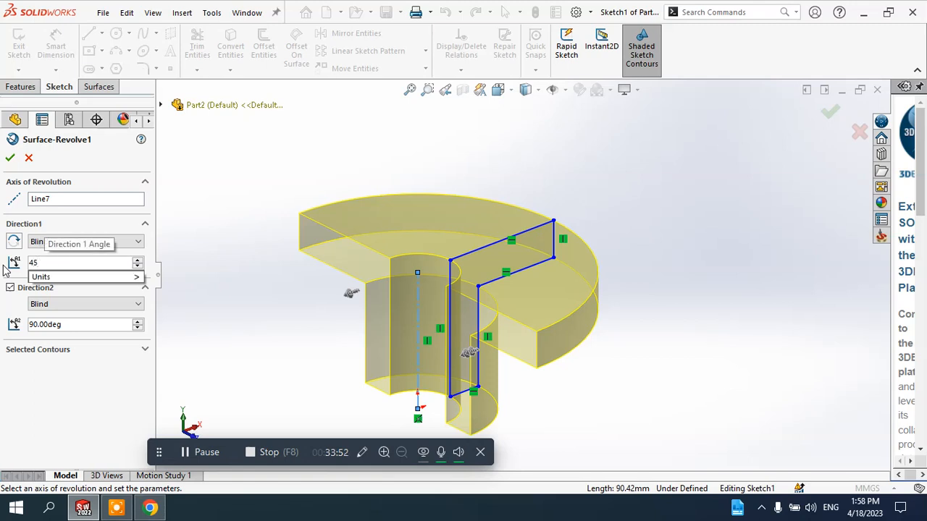
{"action": "key", "text": "Return"}
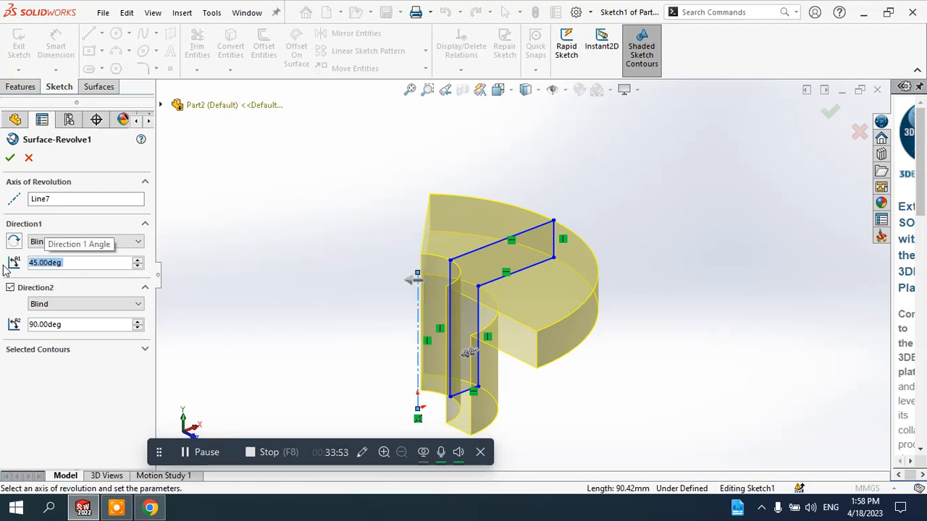
Keep the Direction 2 angle at 90 degrees and accept the edited surface revolve
{"action": "left_click_drag", "start_coordinate": [73, 326], "coordinate": [4, 336]}
{"action": "left_click", "coordinate": [80, 326]}
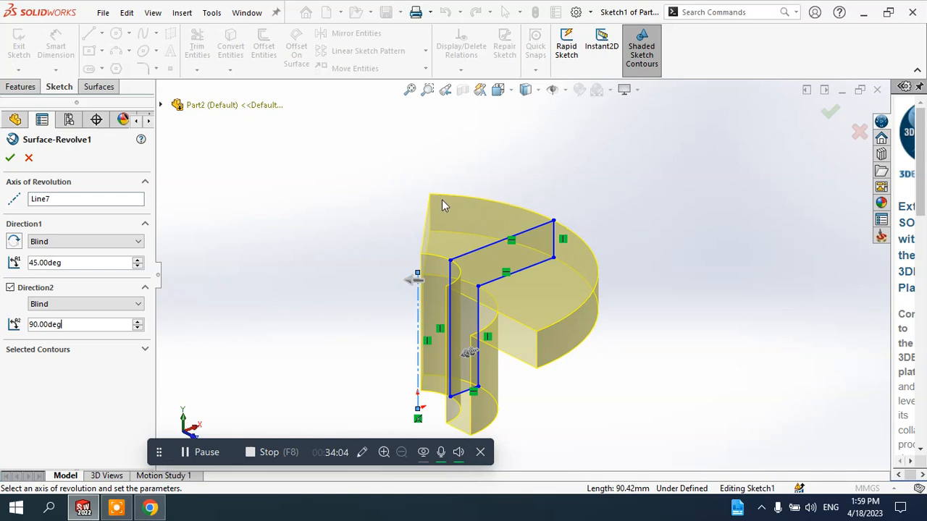
{"action": "middle_click_drag", "start_coordinate": [517, 233], "coordinate": [591, 247]}
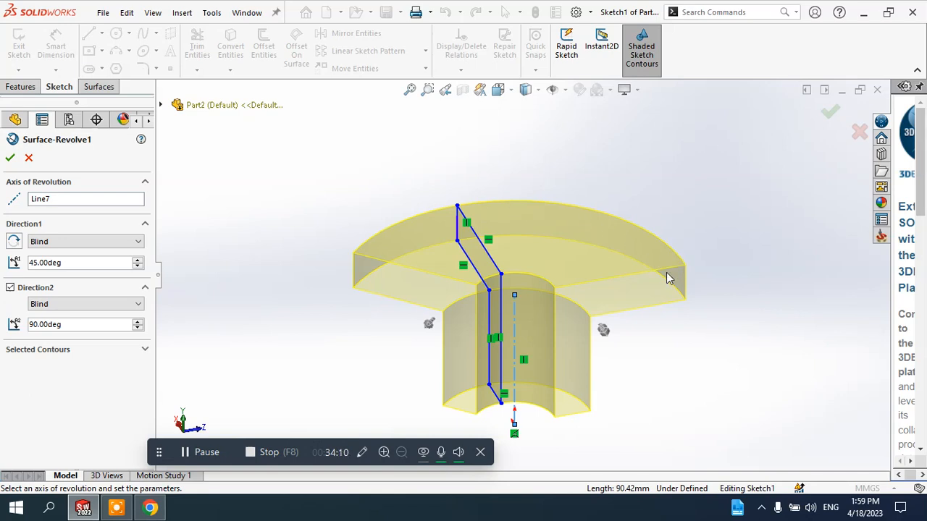
{"action": "double_click", "coordinate": [76, 325]}
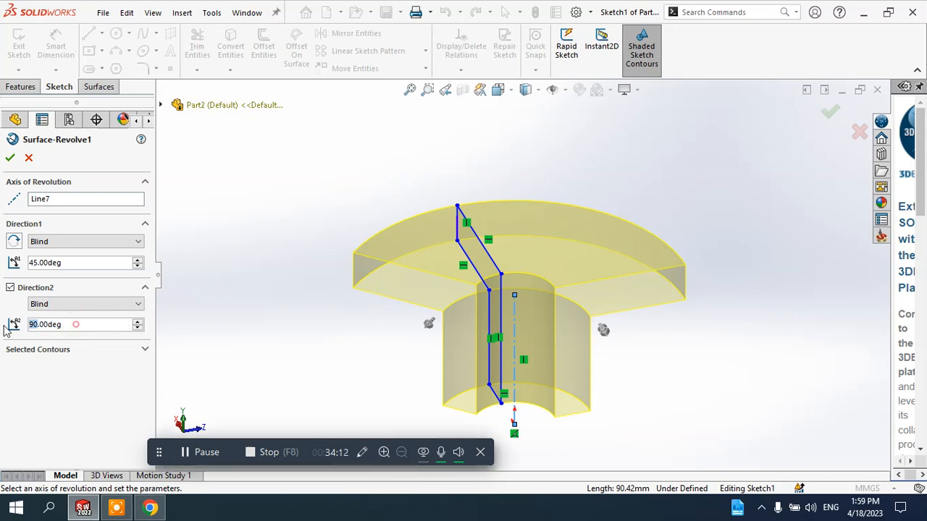
{"action": "middle_click_drag", "start_coordinate": [438, 320], "coordinate": [379, 296]}
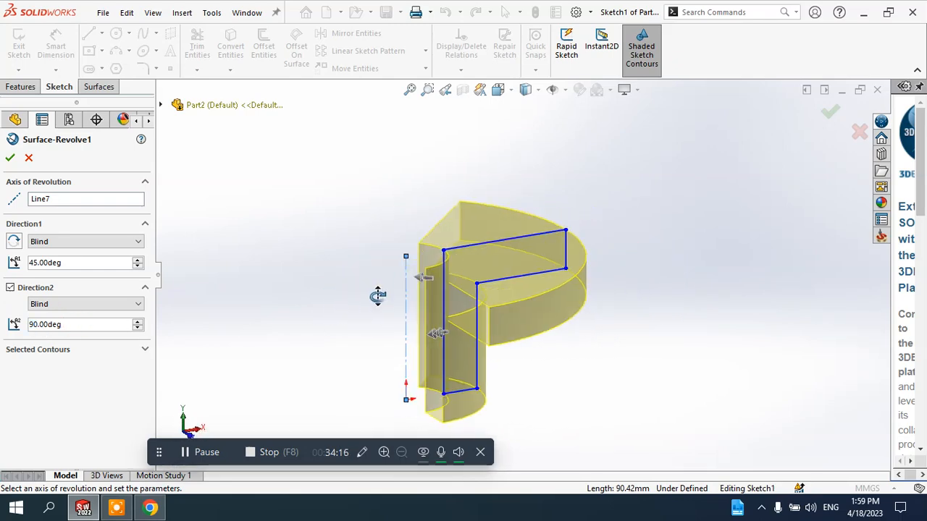
{"action": "left_click", "coordinate": [10, 157]}
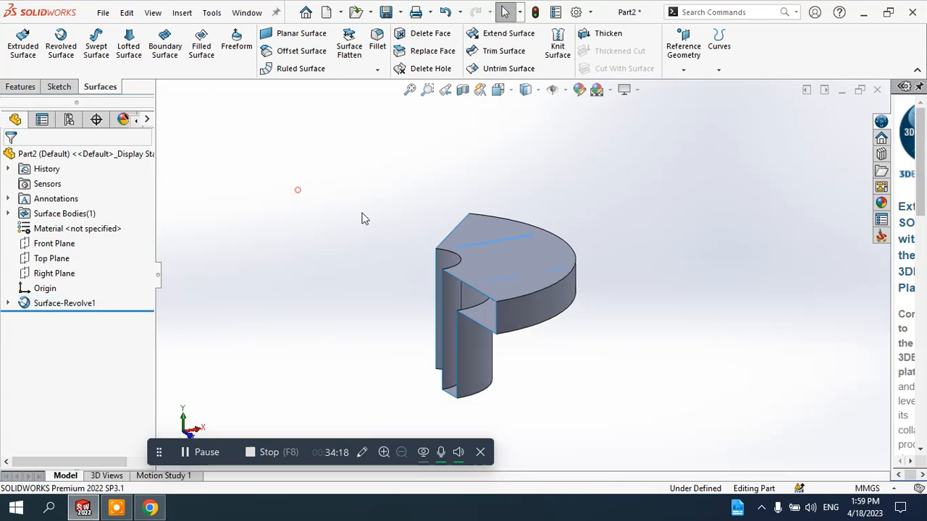
{"action": "middle_click_drag", "start_coordinate": [362, 215], "coordinate": [417, 227]}
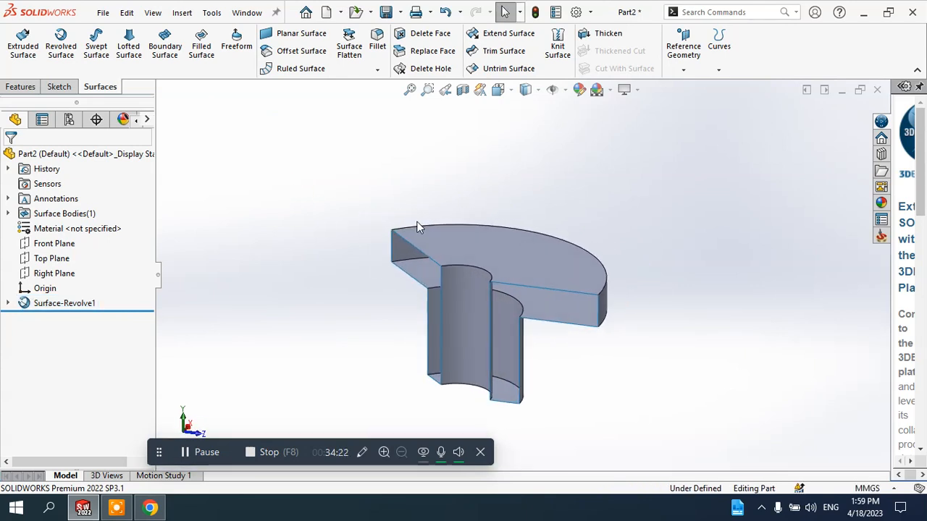
Delete the revolved surface feature and its profile sketch from the part
{"action": "left_click", "coordinate": [89, 303]}
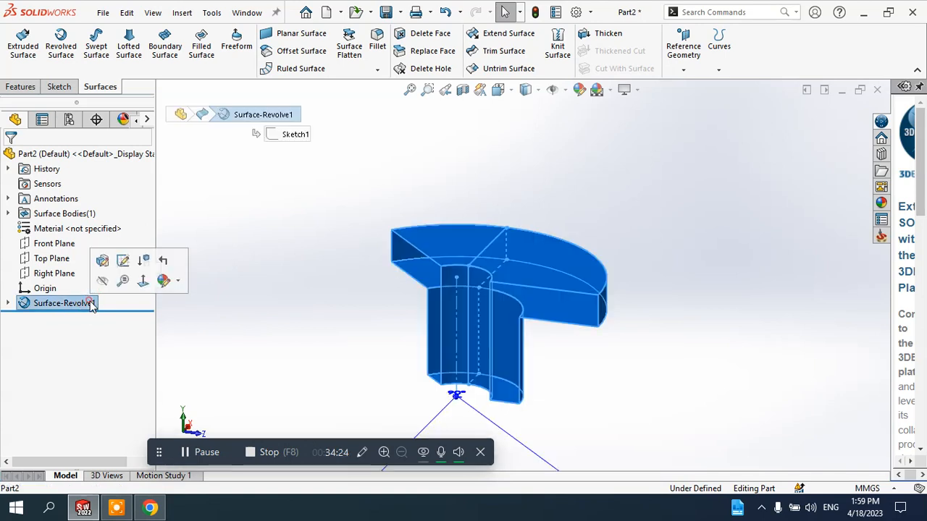
{"action": "right_click", "coordinate": [87, 304]}
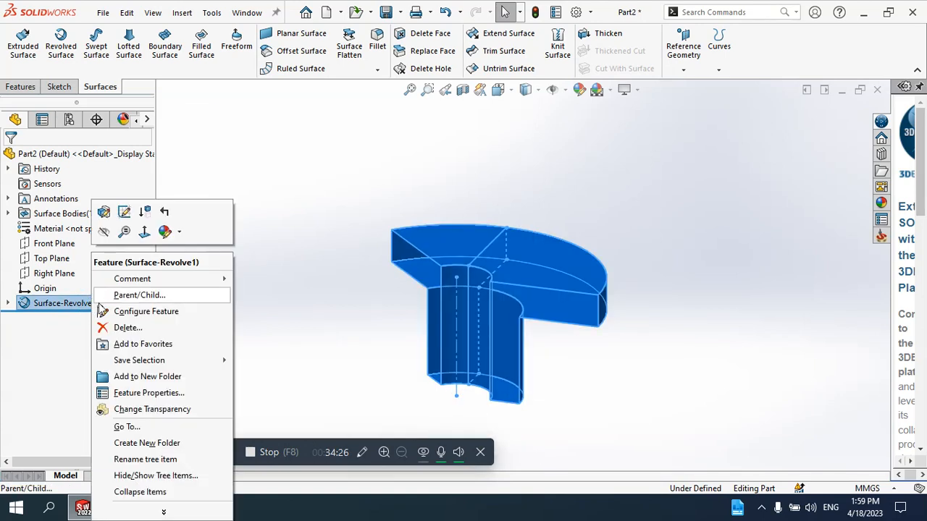
{"action": "left_click", "coordinate": [114, 327]}
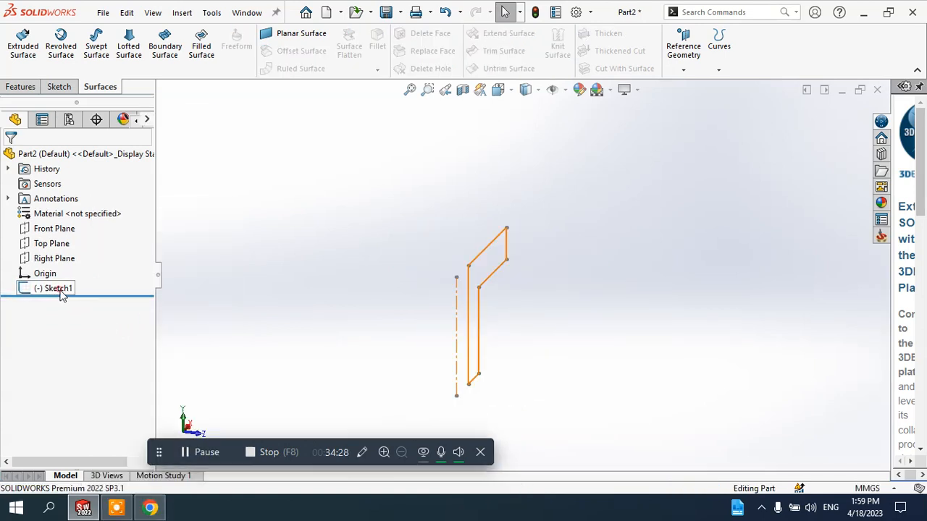
{"action": "left_click", "coordinate": [62, 289]}
{"action": "right_click", "coordinate": [61, 289]}
{"action": "left_click", "coordinate": [95, 327]}
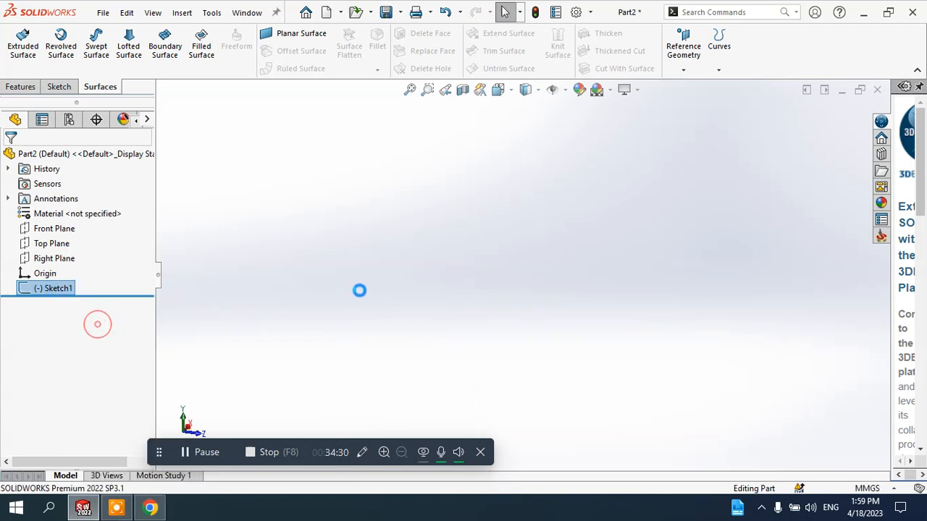
Start a new sketch on the Front Plane
{"action": "left_click", "coordinate": [65, 231]}
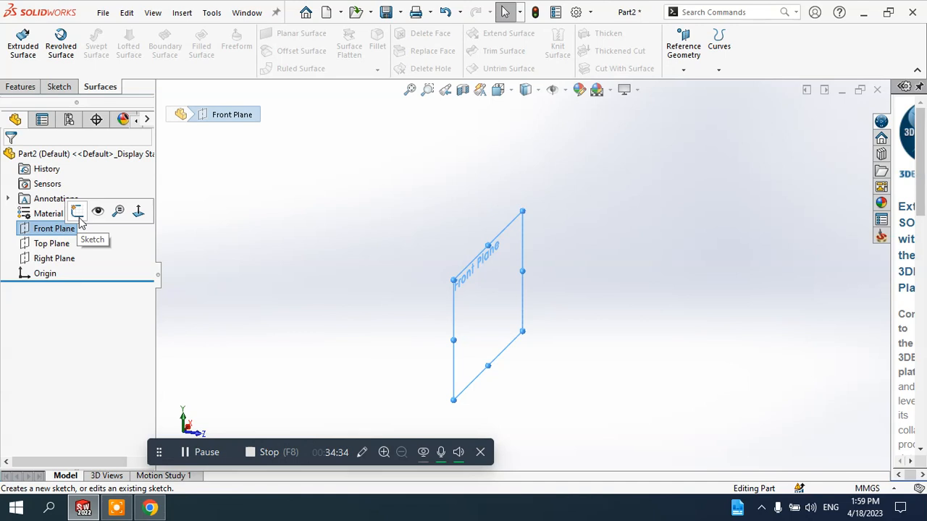
{"action": "left_click", "coordinate": [79, 218]}
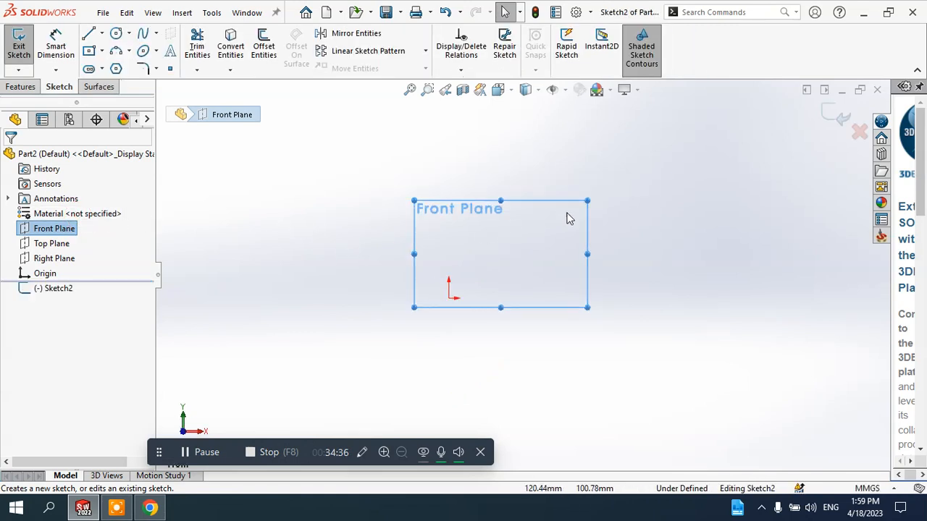
{"action": "scroll", "coordinate": [567, 213], "scroll_direction": "up", "scroll_amount": 1}
{"action": "scroll", "coordinate": [567, 213], "scroll_direction": "down", "scroll_amount": 1}
{"action": "scroll", "coordinate": [414, 244], "scroll_direction": "down", "scroll_amount": 1}
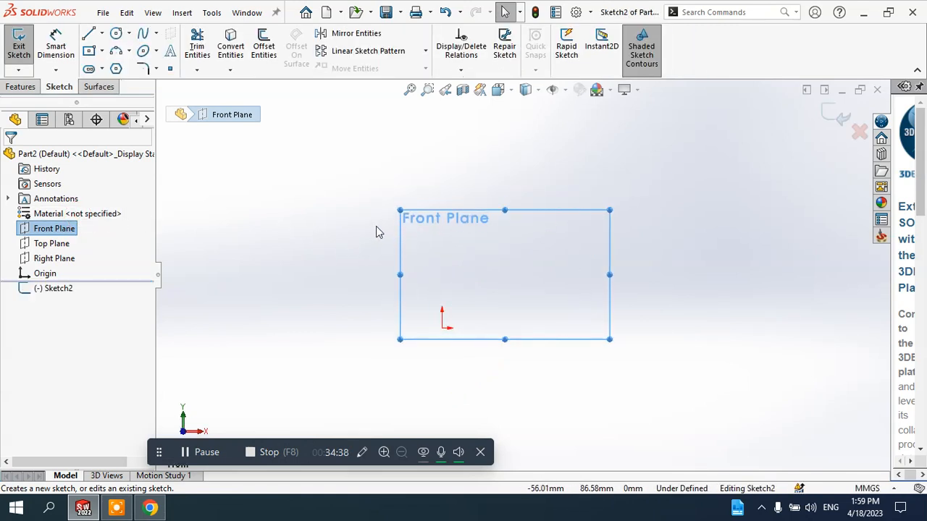
Draw a wide, shallow 3 Point Arc above the origin, bulging upward with its right end lower than its left
{"action": "left_click", "coordinate": [103, 36]}
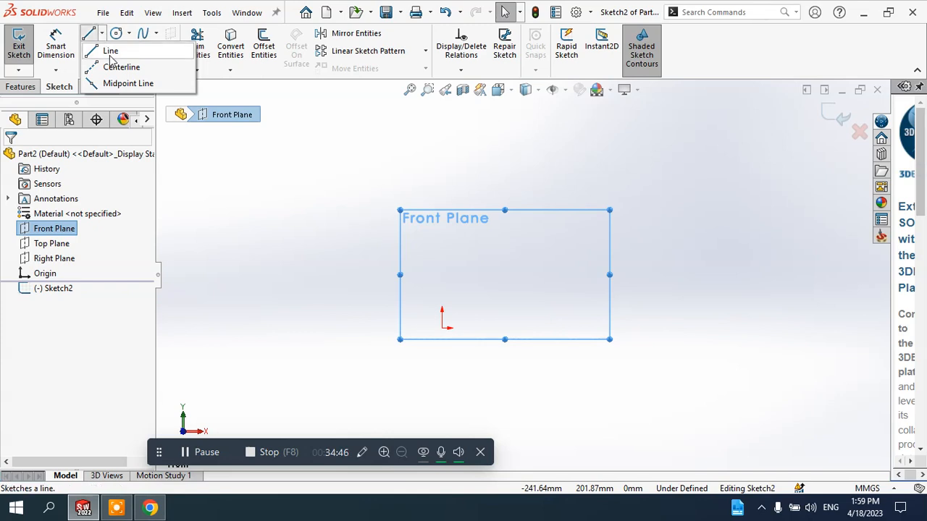
{"action": "left_click", "coordinate": [296, 166]}
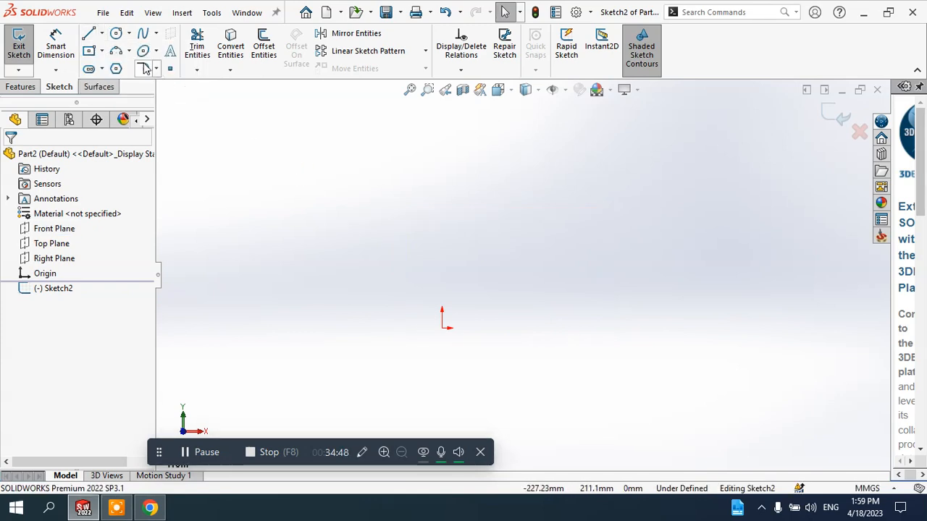
{"action": "left_click", "coordinate": [129, 51]}
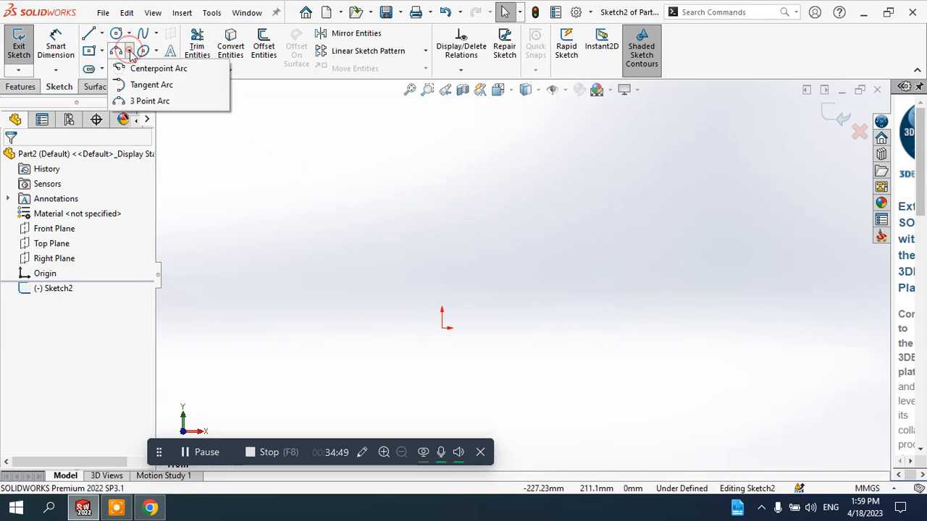
{"action": "left_click", "coordinate": [152, 101]}
{"action": "left_click", "coordinate": [276, 194]}
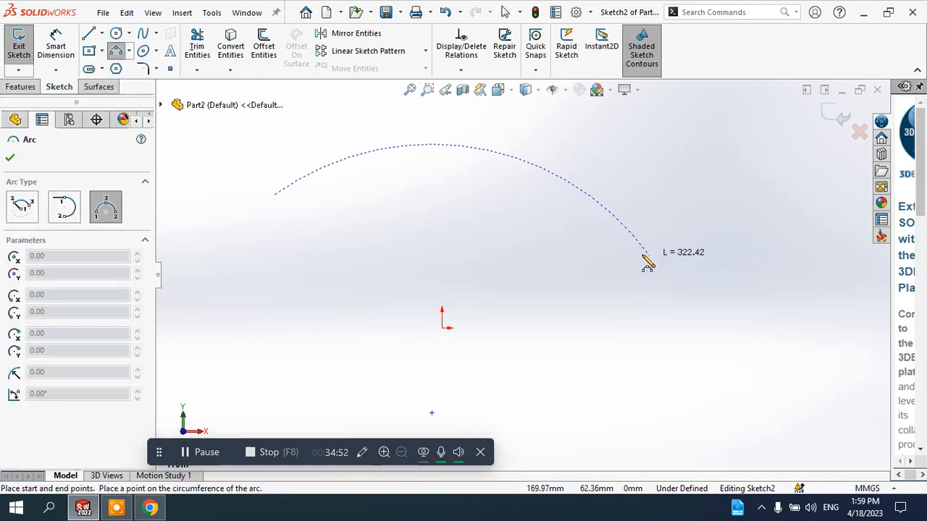
{"action": "left_click", "coordinate": [667, 256]}
{"action": "left_click", "coordinate": [544, 194]}
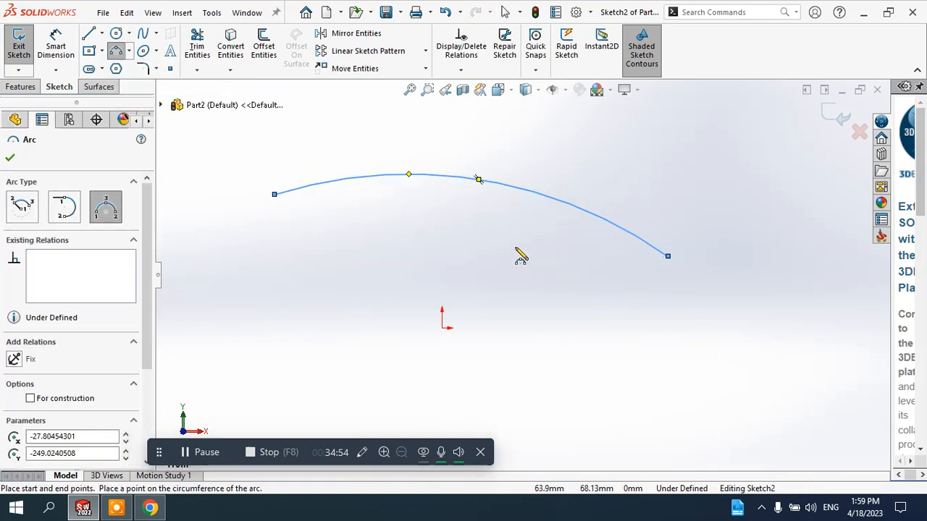
{"action": "key", "text": "Escape"}
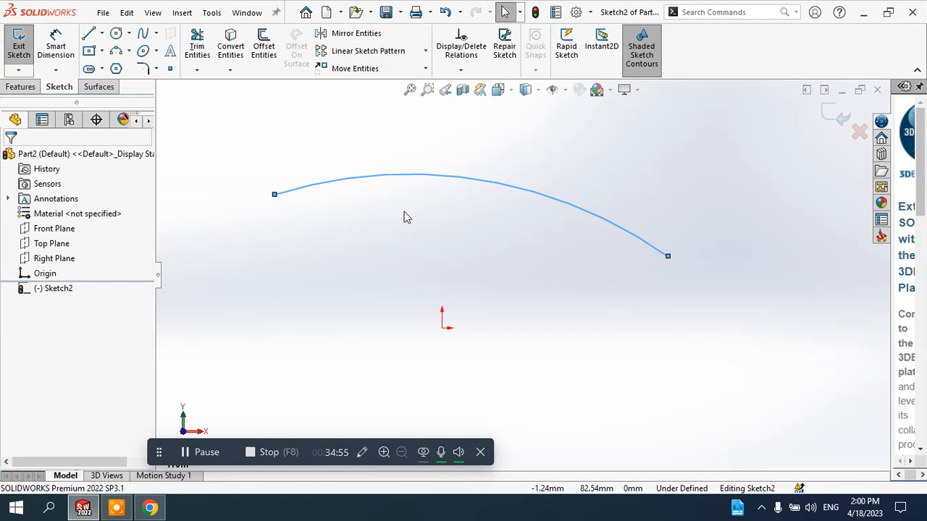
Draw a centerline about 330 mm long between the arc and the origin, sloping down to the right
{"action": "left_click", "coordinate": [101, 33]}
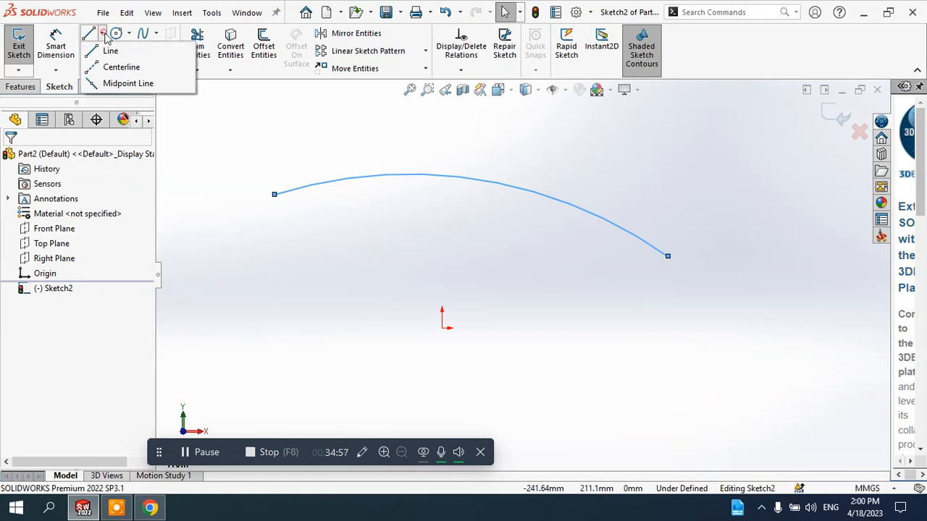
{"action": "left_click", "coordinate": [112, 68]}
{"action": "left_click", "coordinate": [275, 246]}
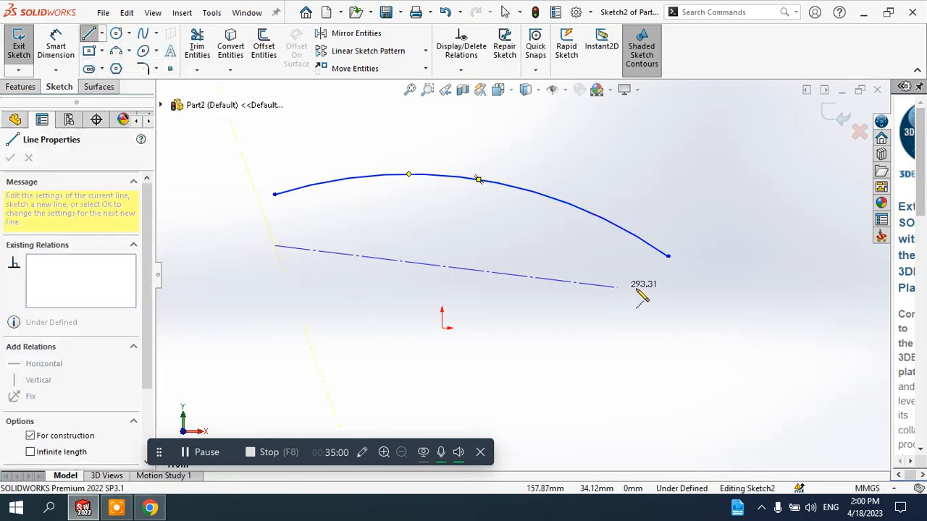
{"action": "left_click", "coordinate": [657, 317]}
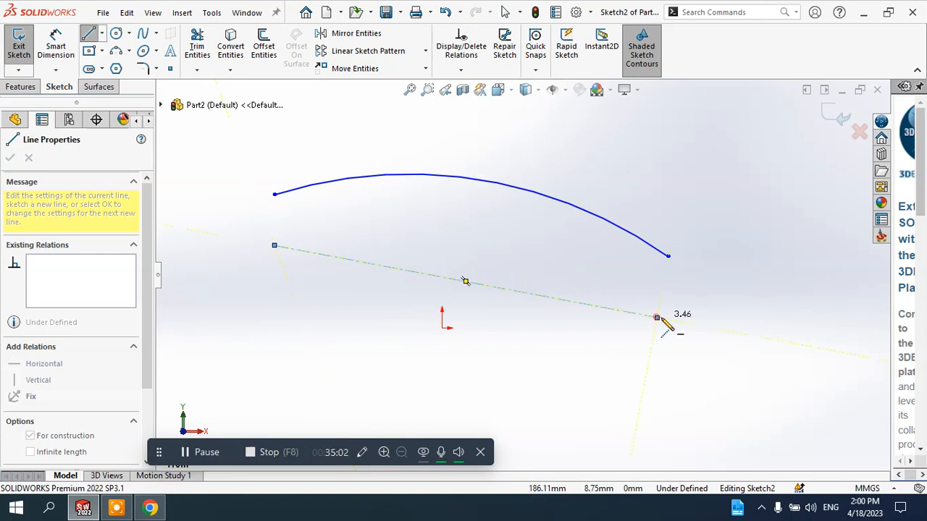
{"action": "key", "text": "Escape"}
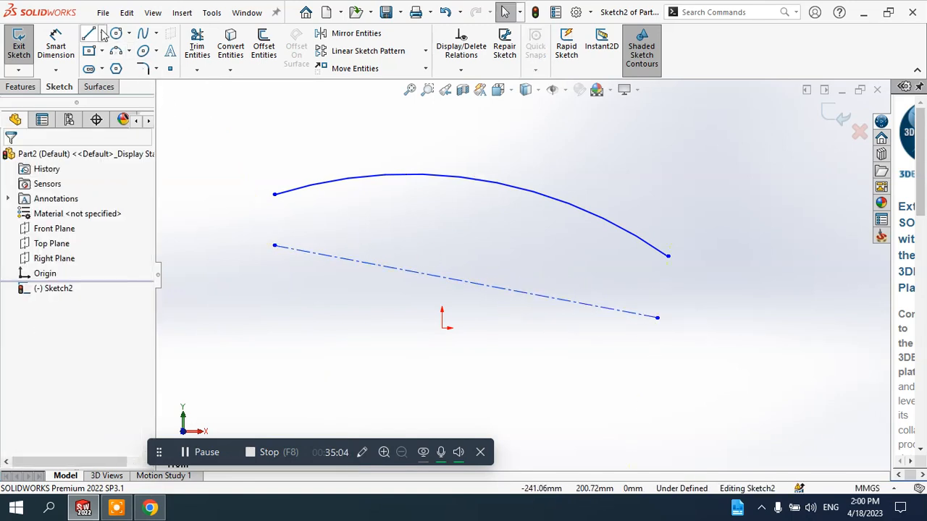
Draw a second centerline about 329 mm long below the origin, sloping down to the right with its ends aligned under the first one's
{"action": "left_click", "coordinate": [102, 34]}
{"action": "left_click", "coordinate": [119, 65]}
{"action": "left_click", "coordinate": [275, 246]}
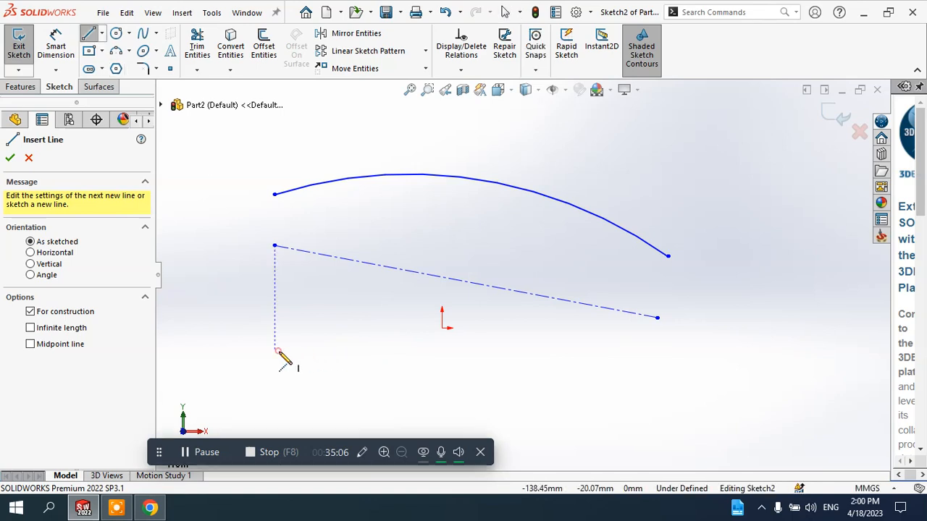
{"action": "left_click", "coordinate": [275, 352]}
{"action": "left_click", "coordinate": [656, 413]}
{"action": "key", "text": "Escape"}
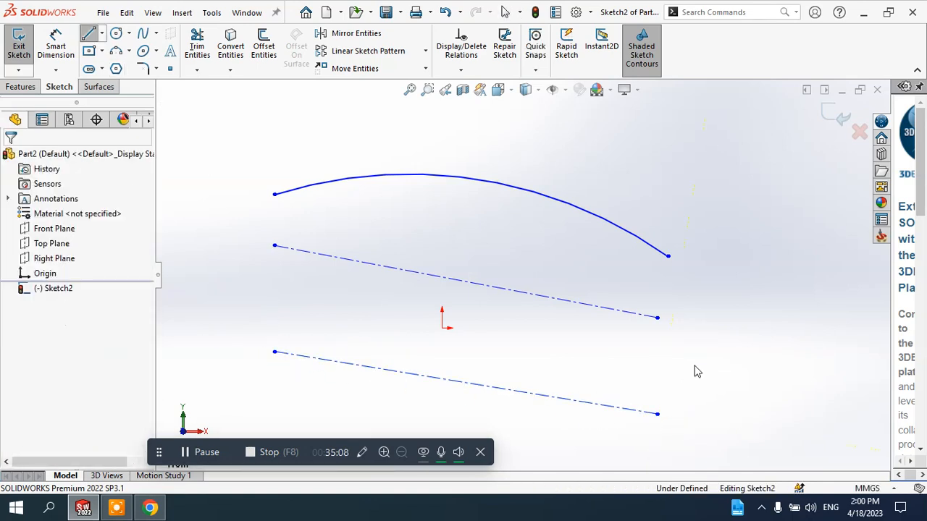
{"action": "key", "text": "Escape"}
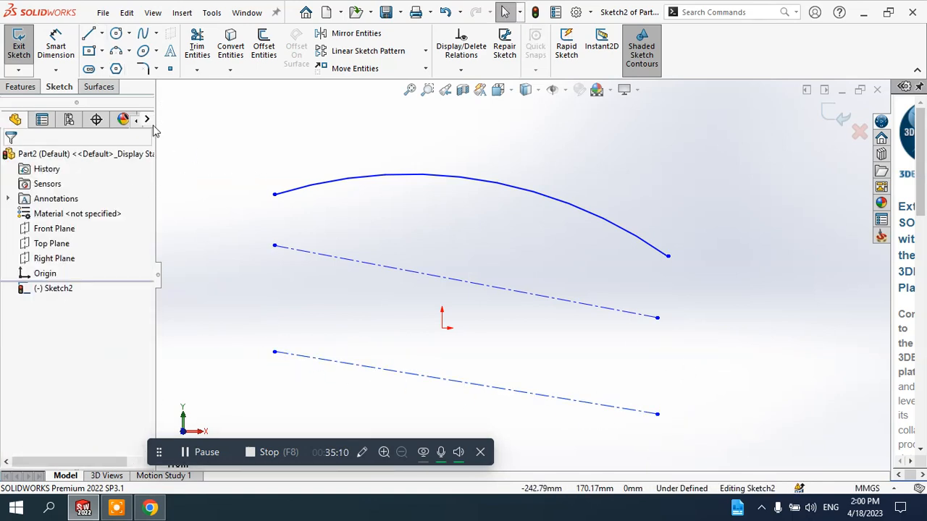
Create a revolved surface from the arc, using the lower centerline as the axis and a Blind angle of 360 degrees
{"action": "key", "text": "f"}
{"action": "left_click", "coordinate": [99, 86]}
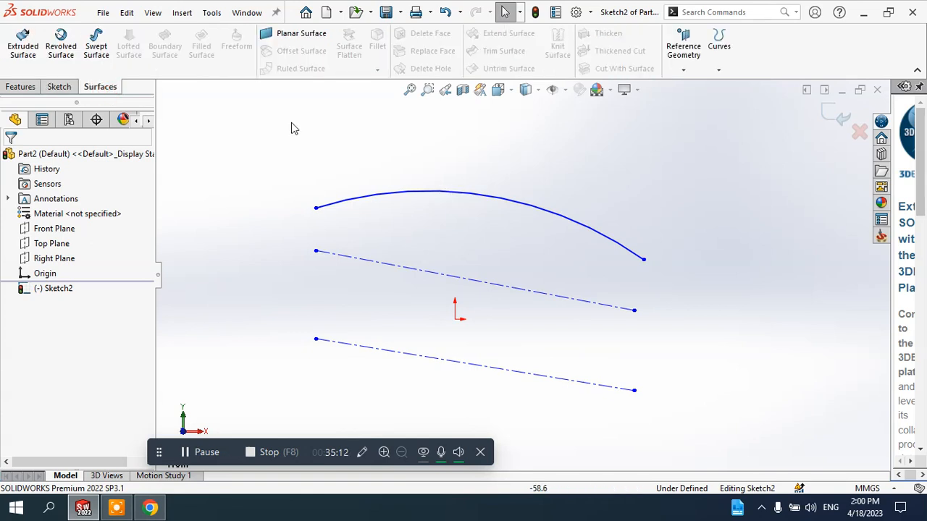
{"action": "left_click", "coordinate": [61, 49]}
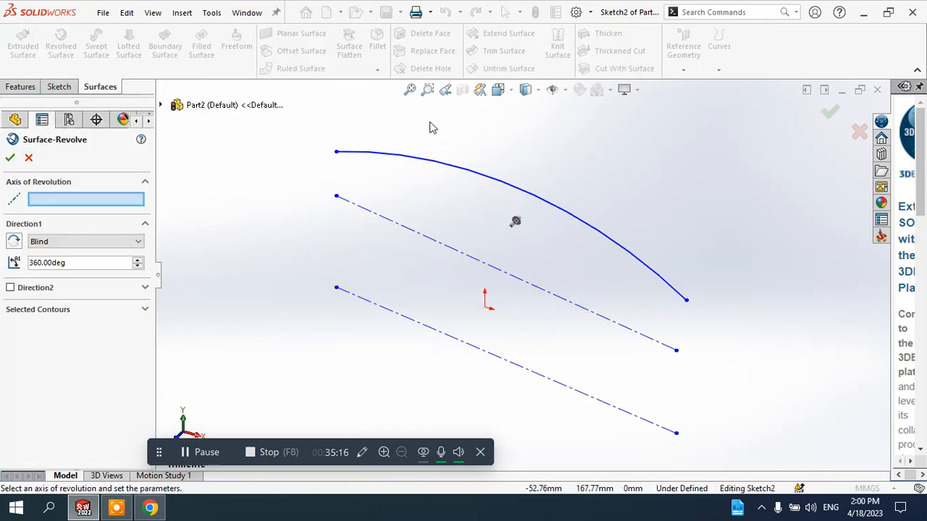
{"action": "scroll", "coordinate": [451, 145], "scroll_direction": "up", "scroll_amount": 2}
{"action": "scroll", "coordinate": [663, 292], "scroll_direction": "up", "scroll_amount": 1}
{"action": "scroll", "coordinate": [663, 291], "scroll_direction": "down", "scroll_amount": 1}
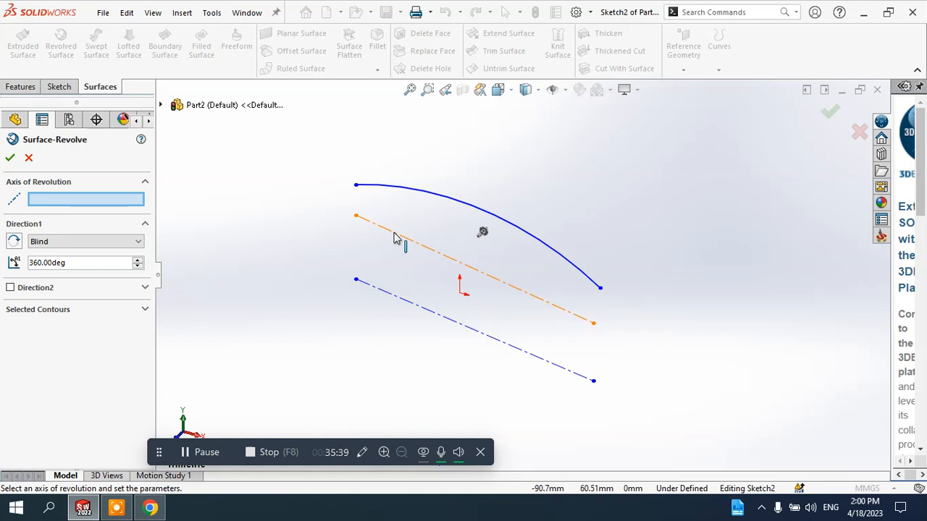
{"action": "left_click", "coordinate": [382, 290]}
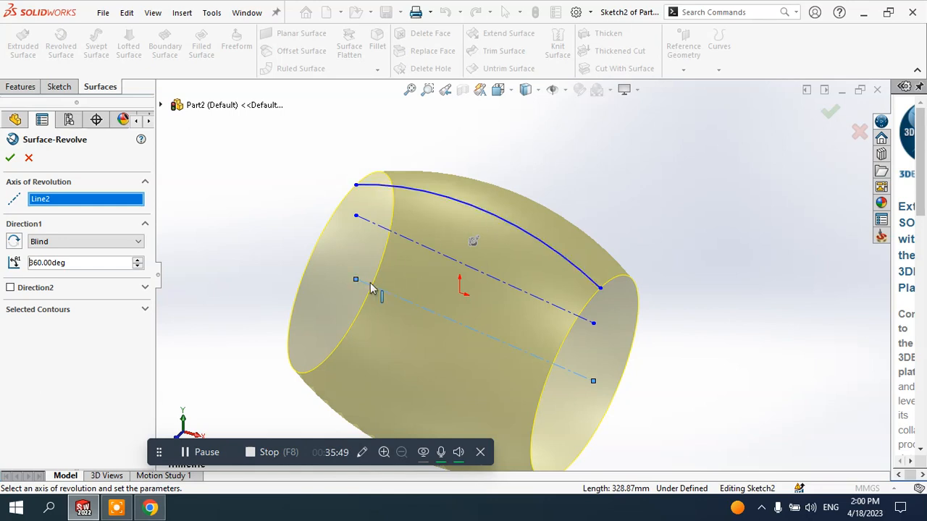
{"action": "middle_click_drag", "start_coordinate": [580, 330], "coordinate": [565, 269]}
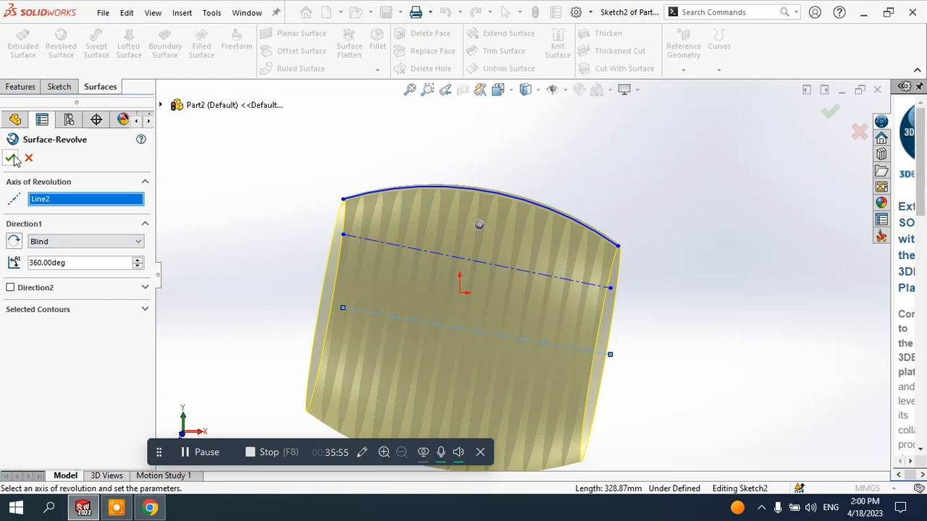
{"action": "key", "text": "Return"}
{"action": "mouse_move", "coordinate": [724, 276]}
{"action": "middle_mouse_down"}
{"action": "mouse_move", "coordinate": [651, 250]}
{"action": "mouse_move", "coordinate": [760, 273]}
{"action": "middle_mouse_up"}
{"action": "left_click", "coordinate": [664, 256]}
Edit the revolved surface to replace its axis of revolution with the upper centerline and accept the change
{"action": "left_click", "coordinate": [76, 302]}
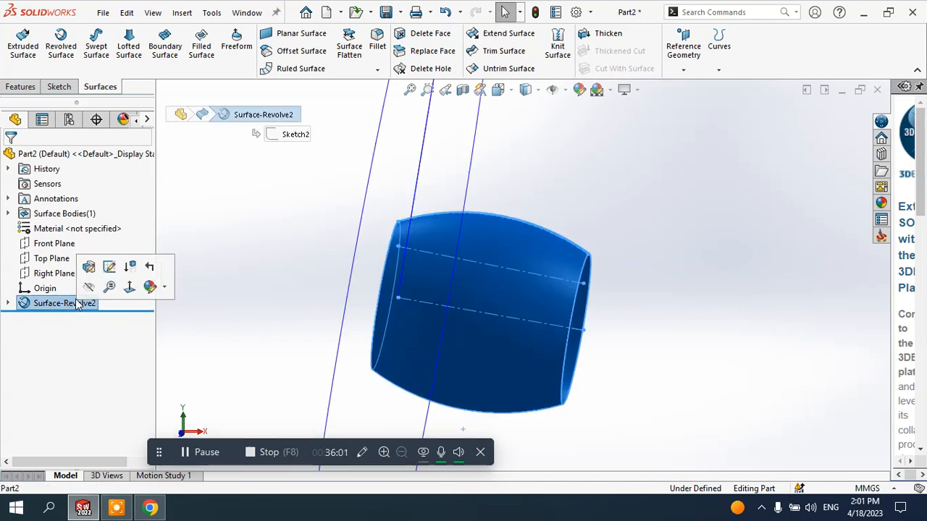
{"action": "left_click", "coordinate": [88, 271]}
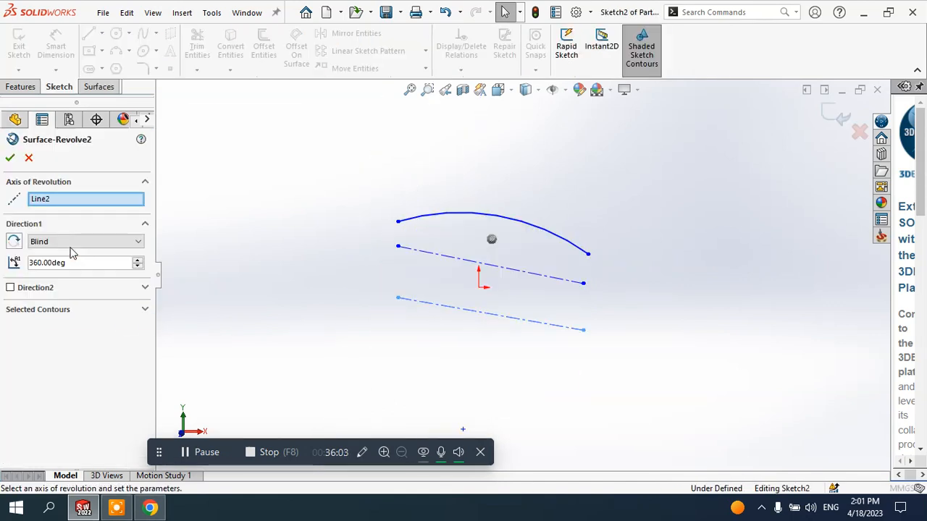
{"action": "left_click", "coordinate": [41, 200]}
{"action": "right_click", "coordinate": [41, 201]}
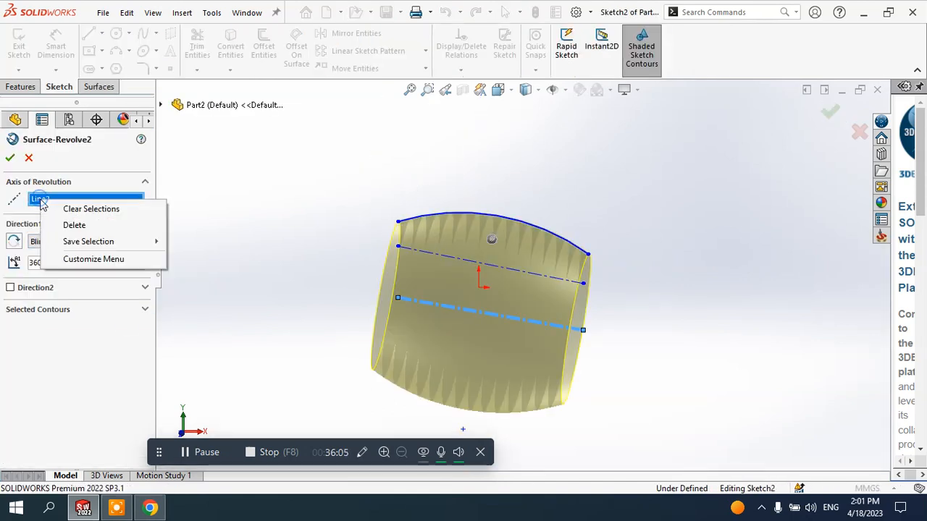
{"action": "left_click", "coordinate": [69, 227]}
{"action": "scroll", "coordinate": [636, 281], "scroll_direction": "down", "scroll_amount": 2}
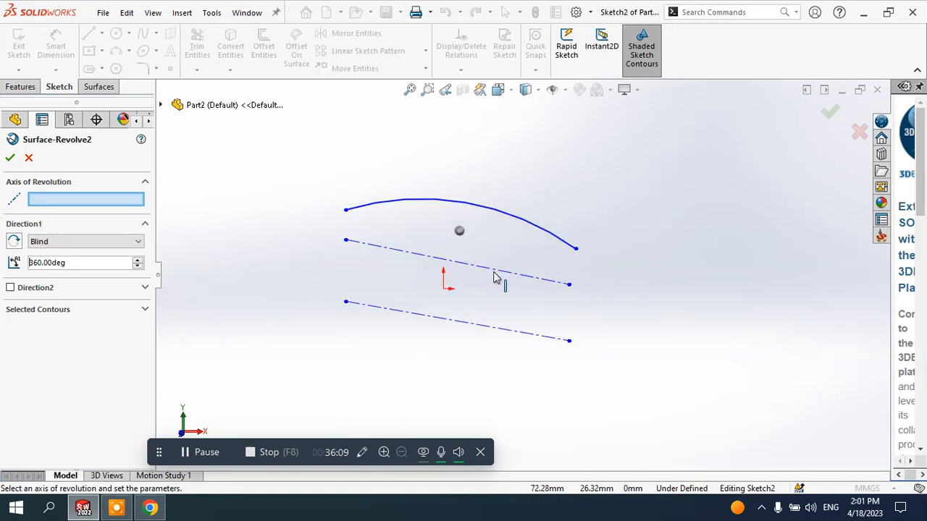
{"action": "left_click", "coordinate": [505, 274]}
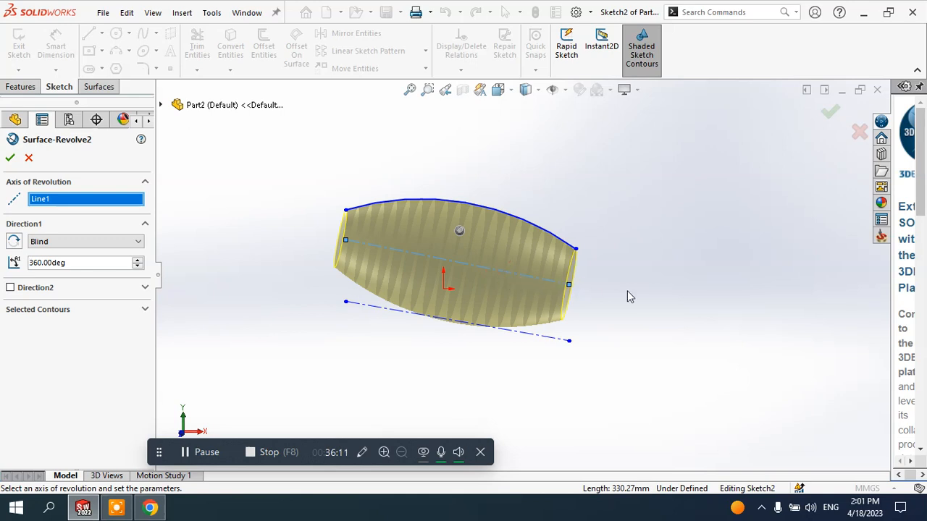
{"action": "middle_click_drag", "start_coordinate": [629, 295], "coordinate": [599, 283]}
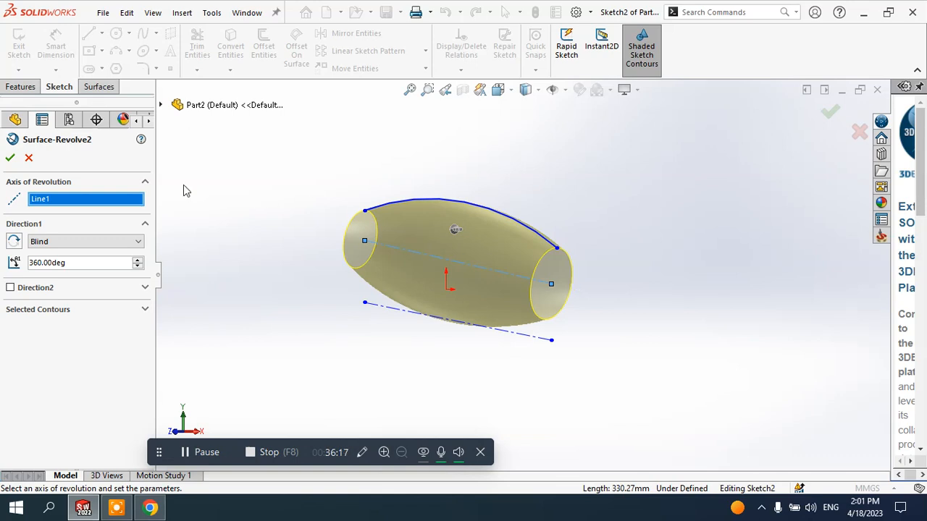
{"action": "left_click", "coordinate": [10, 157]}
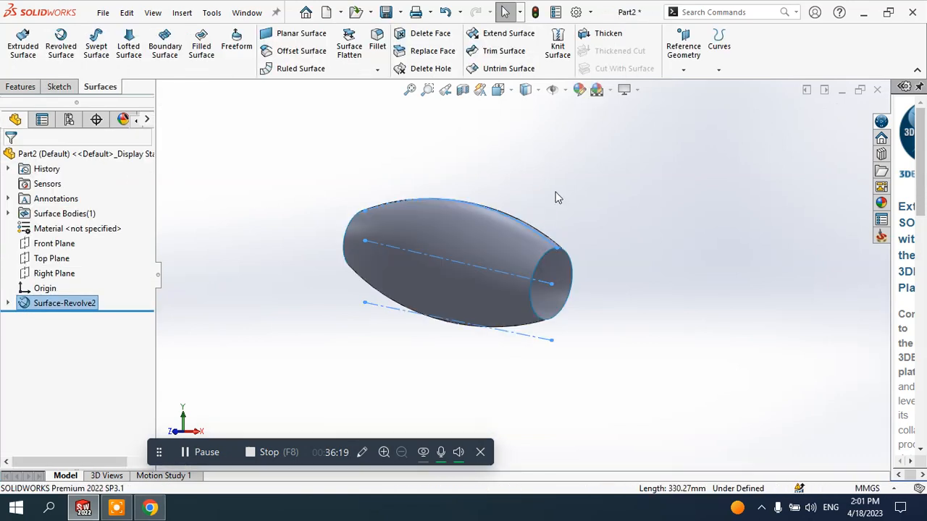
Inspect the barrel-shaped surface, and delete the surface revolve feature while keeping its sketch
{"action": "mouse_move", "coordinate": [557, 196]}
{"action": "middle_mouse_down"}
{"action": "mouse_move", "coordinate": [615, 192]}
{"action": "mouse_move", "coordinate": [654, 207]}
{"action": "mouse_move", "coordinate": [633, 224]}
{"action": "mouse_move", "coordinate": [571, 219]}
{"action": "mouse_move", "coordinate": [567, 210]}
{"action": "mouse_move", "coordinate": [569, 217]}
{"action": "middle_mouse_up"}
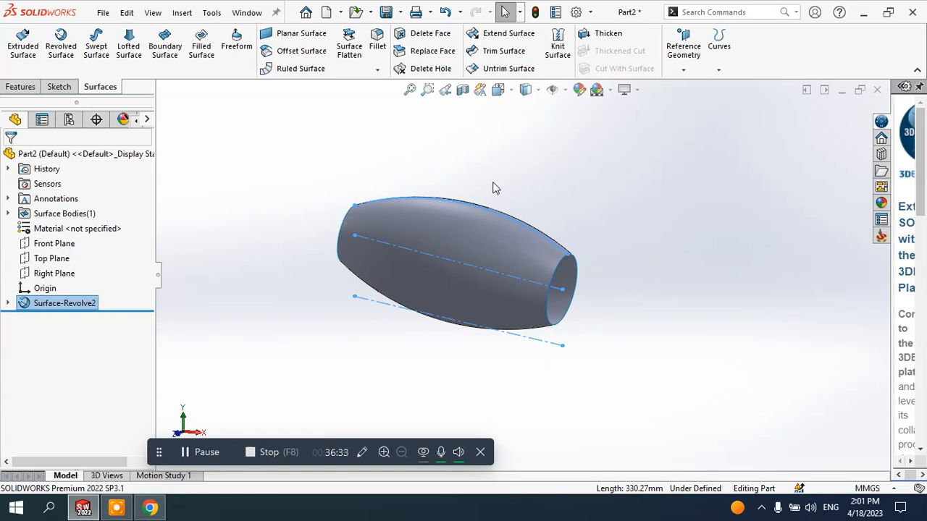
{"action": "scroll", "coordinate": [478, 237], "scroll_direction": "down", "scroll_amount": 2}
{"action": "middle_click_drag", "start_coordinate": [450, 253], "coordinate": [473, 265]}
{"action": "right_click", "coordinate": [56, 307]}
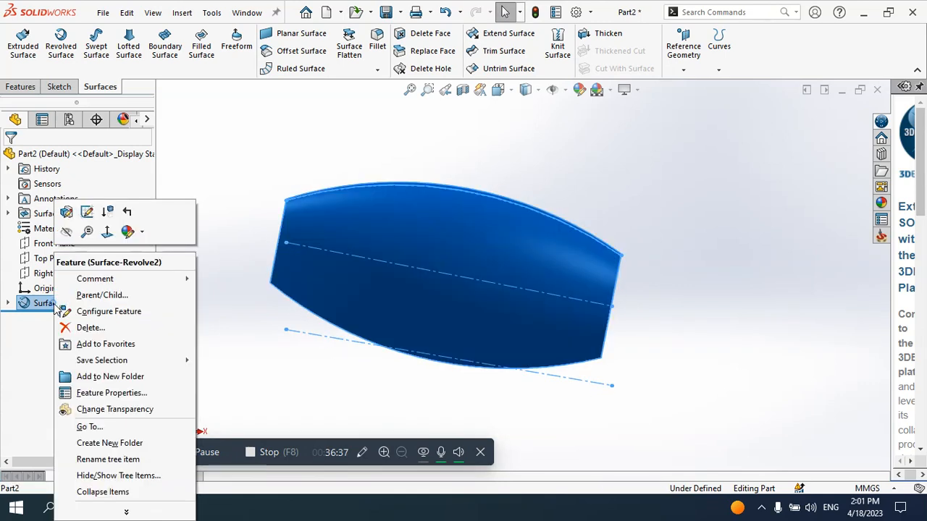
{"action": "left_click", "coordinate": [89, 328]}
{"action": "mouse_move", "coordinate": [292, 279]}
{"action": "middle_mouse_down"}
{"action": "mouse_move", "coordinate": [366, 254]}
{"action": "mouse_move", "coordinate": [326, 260]}
{"action": "mouse_move", "coordinate": [346, 250]}
{"action": "mouse_move", "coordinate": [364, 263]}
{"action": "middle_mouse_up"}
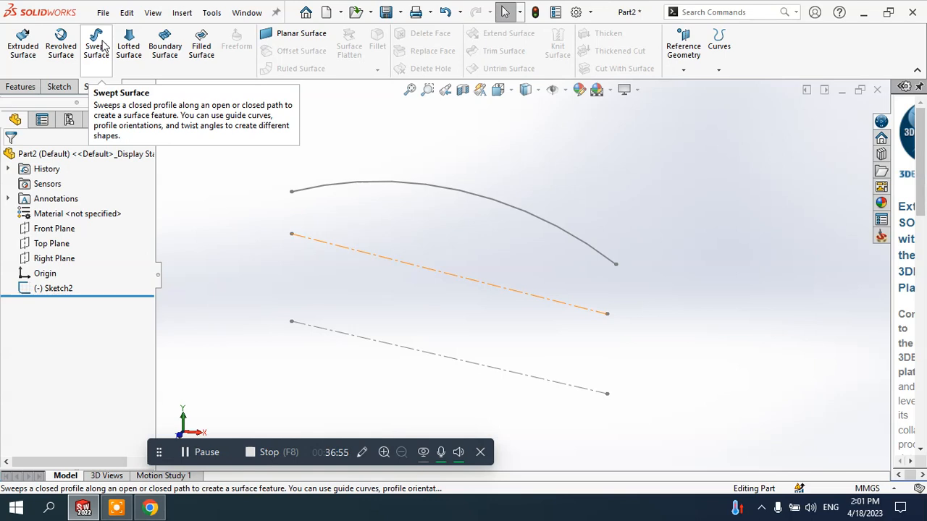
Compare the solid Swept, Lofted and Boundary Boss/Base commands with their surface counterparts
{"action": "left_click", "coordinate": [22, 86]}
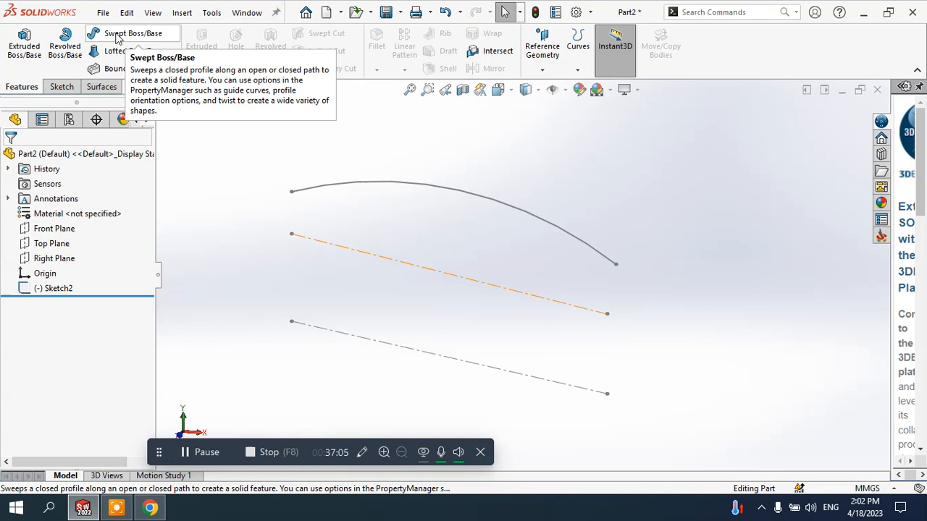
{"action": "left_click", "coordinate": [102, 87]}
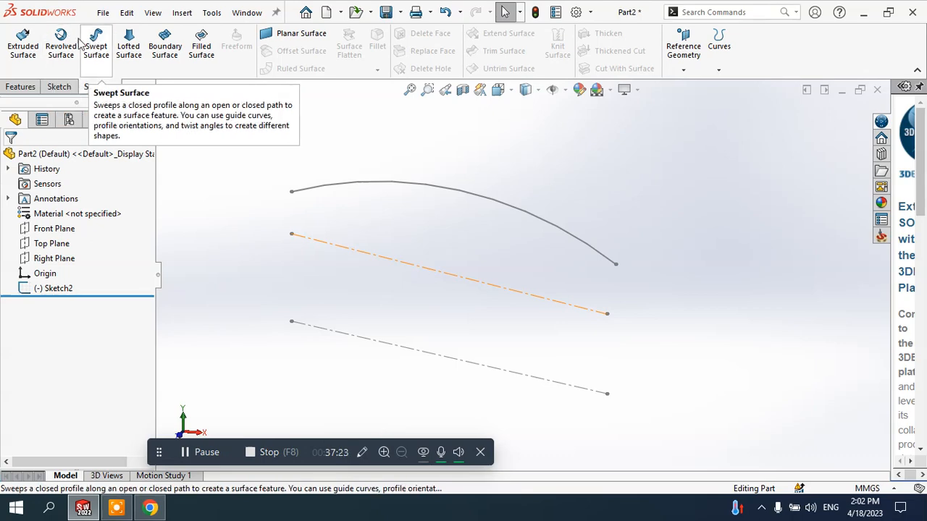
{"action": "left_click", "coordinate": [20, 87]}
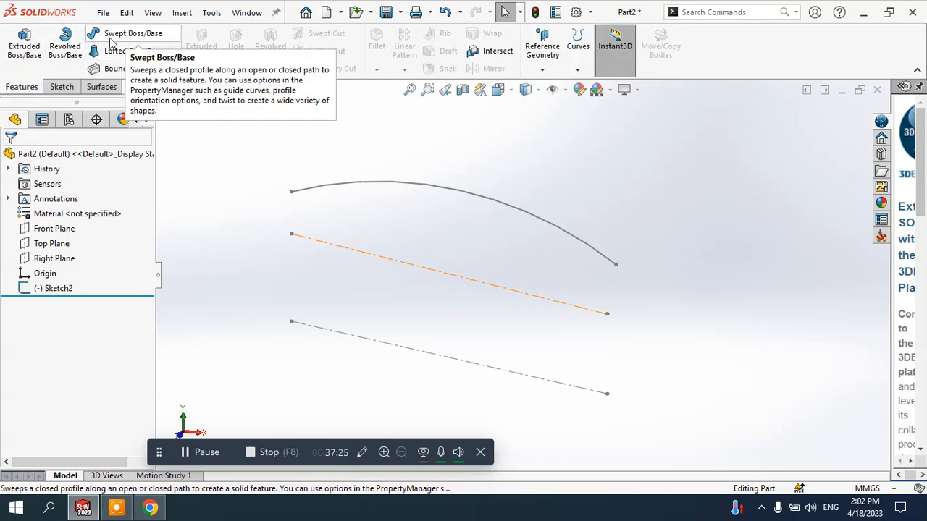
{"action": "left_click", "coordinate": [105, 87]}
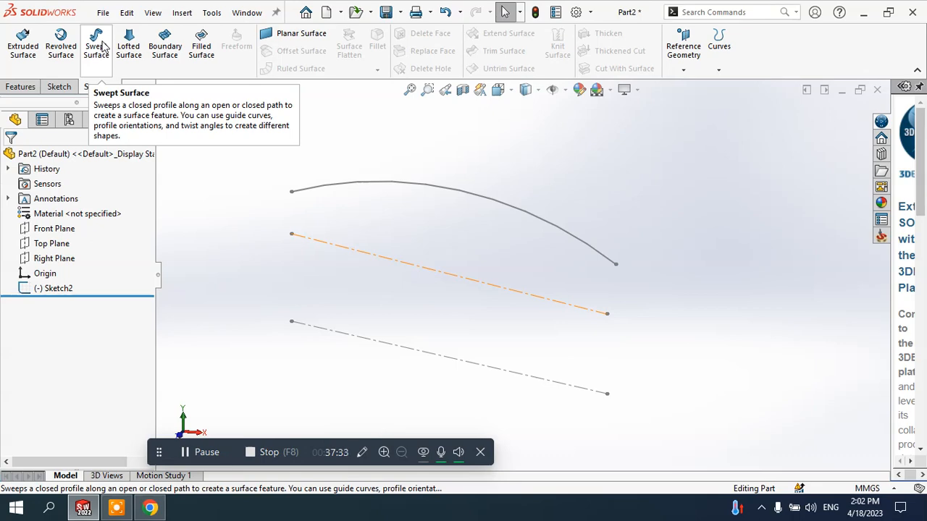
{"action": "left_click", "coordinate": [21, 87]}
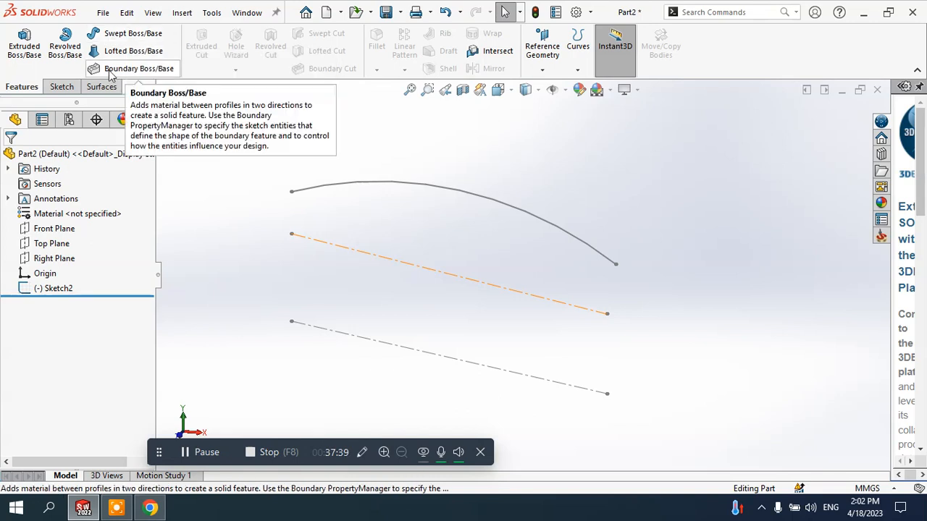
{"action": "left_click", "coordinate": [102, 87]}
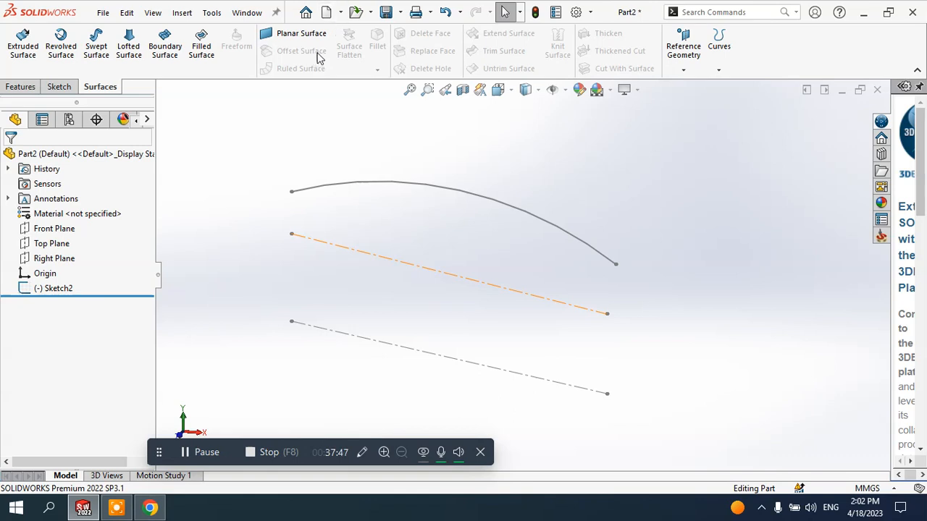
Create a new part document and close the previous part without saving it
{"action": "left_click", "coordinate": [340, 13]}
{"action": "left_click", "coordinate": [347, 31]}
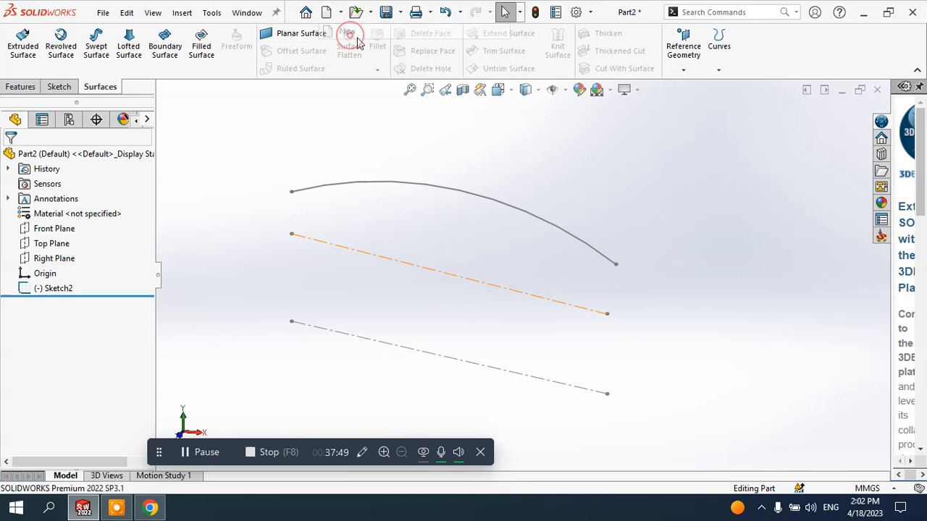
{"action": "left_click", "coordinate": [568, 428]}
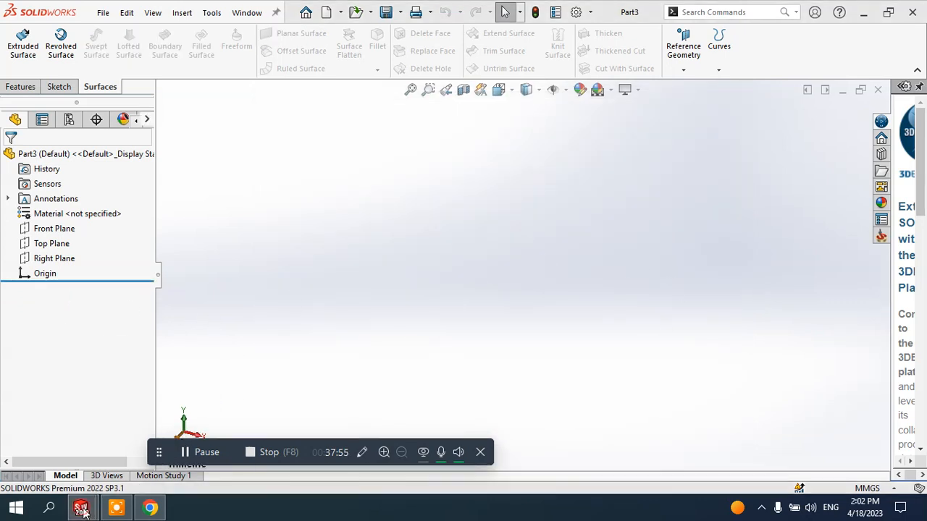
{"action": "mouse_move", "coordinate": [81, 509]}
{"action": "left_click", "coordinate": [139, 399]}
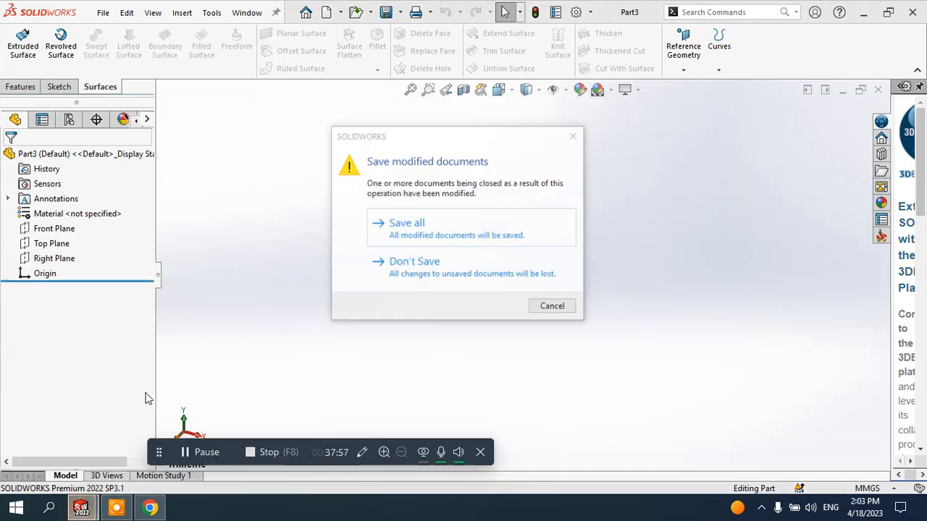
{"action": "left_click", "coordinate": [404, 268]}
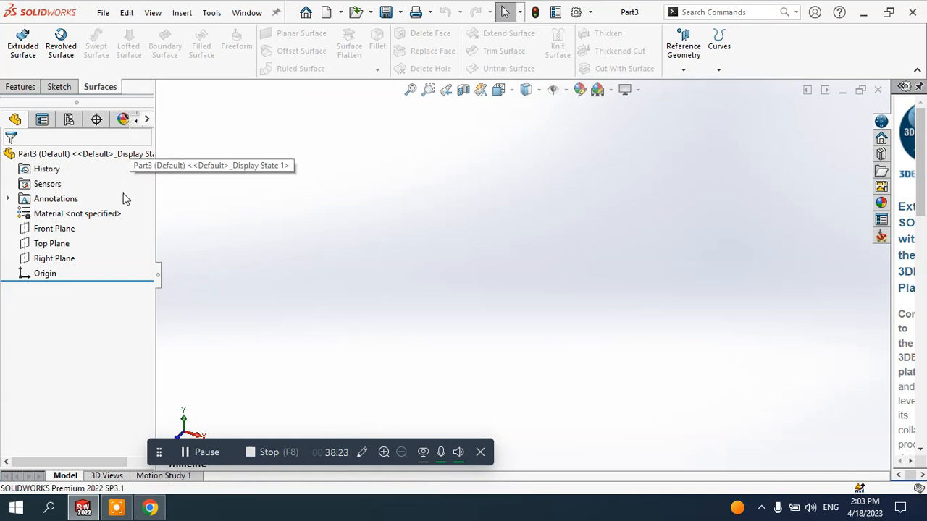
Sketch an open L-shaped path on the Front Plane: a vertical line about 79 mm up from the origin, continued by a horizontal line
{"action": "left_click", "coordinate": [63, 229]}
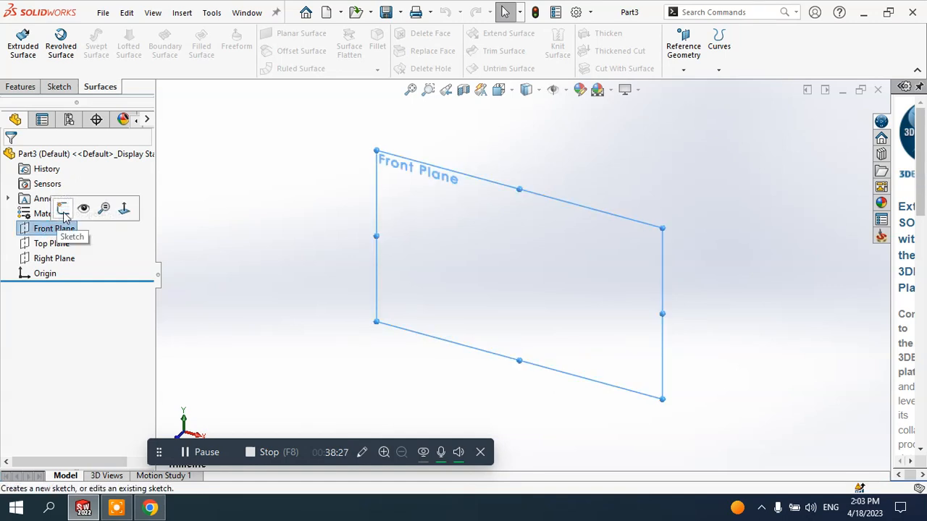
{"action": "left_click", "coordinate": [63, 210]}
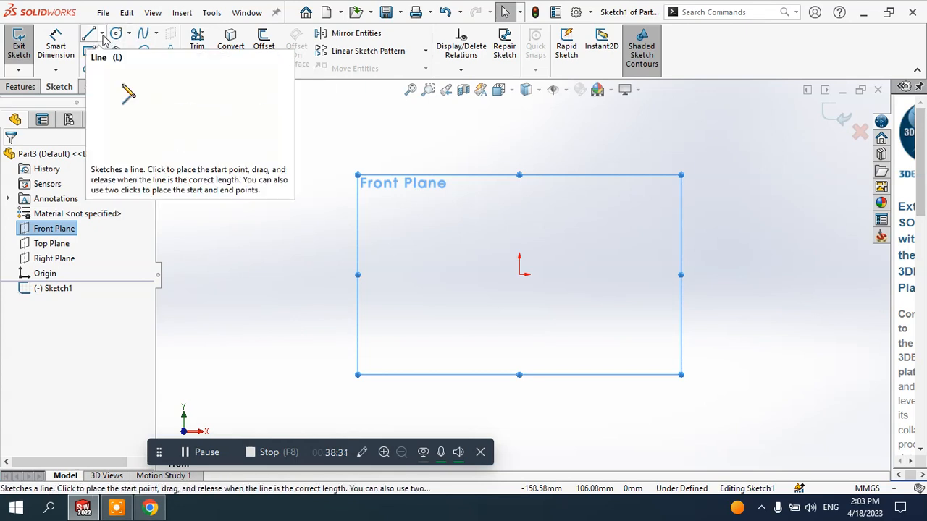
{"action": "left_click", "coordinate": [102, 38]}
{"action": "left_click", "coordinate": [107, 49]}
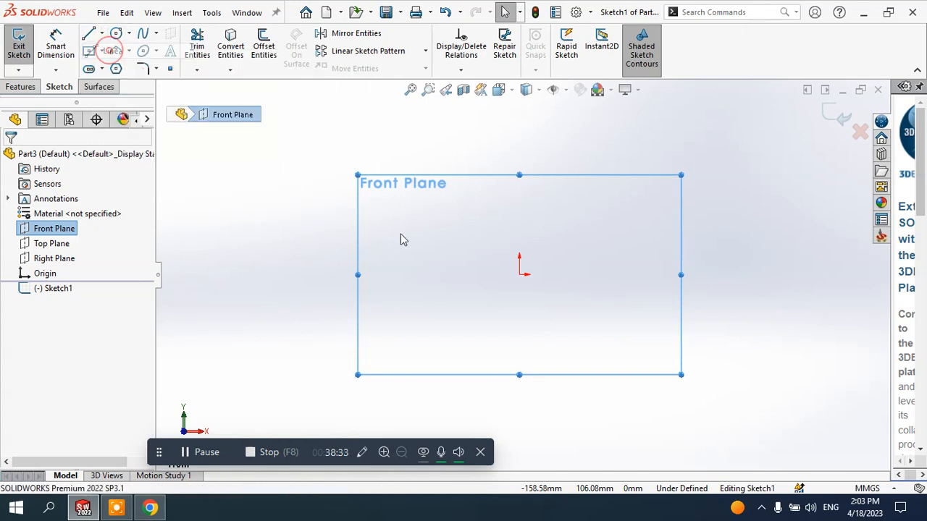
{"action": "left_click", "coordinate": [519, 275]}
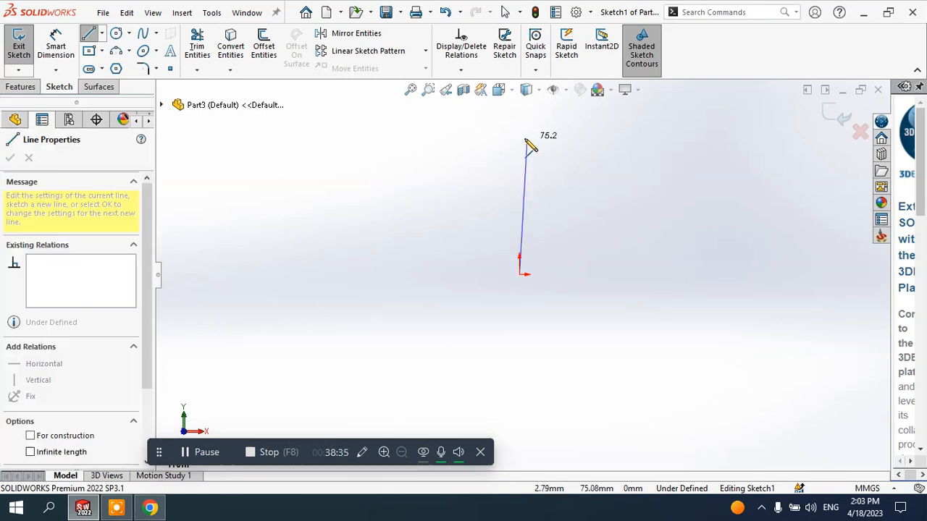
{"action": "left_click", "coordinate": [519, 131]}
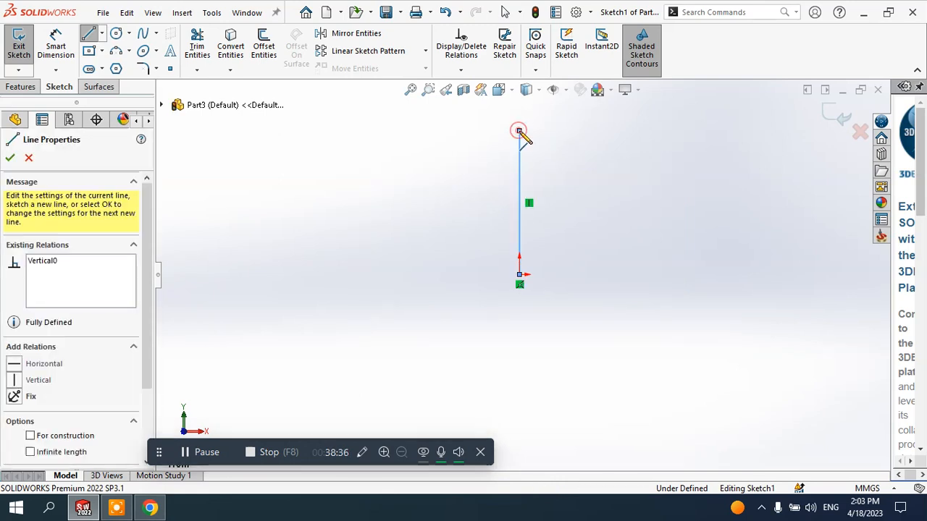
{"action": "left_click", "coordinate": [752, 131]}
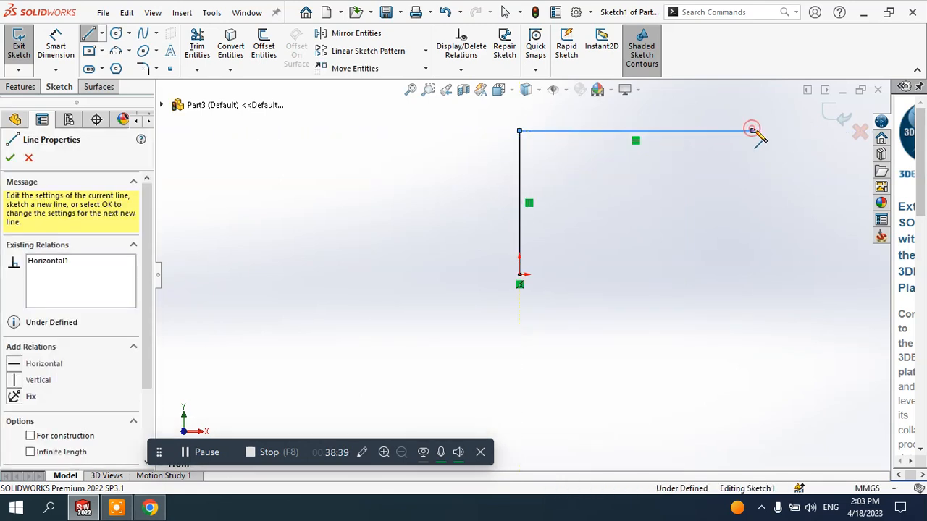
{"action": "right_click", "coordinate": [767, 174]}
{"action": "left_click", "coordinate": [782, 179]}
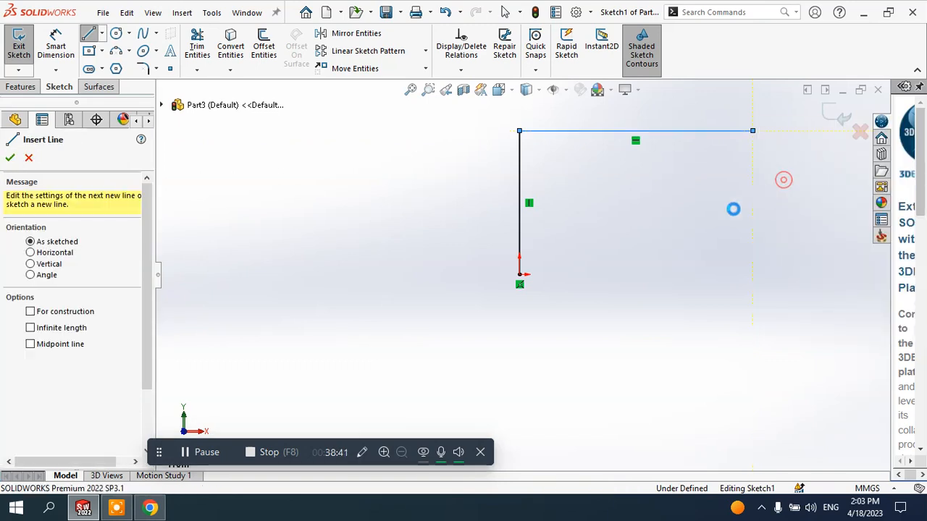
{"action": "scroll", "coordinate": [683, 181], "scroll_direction": "up", "scroll_amount": 2}
{"action": "scroll", "coordinate": [674, 176], "scroll_direction": "down", "scroll_amount": 2}
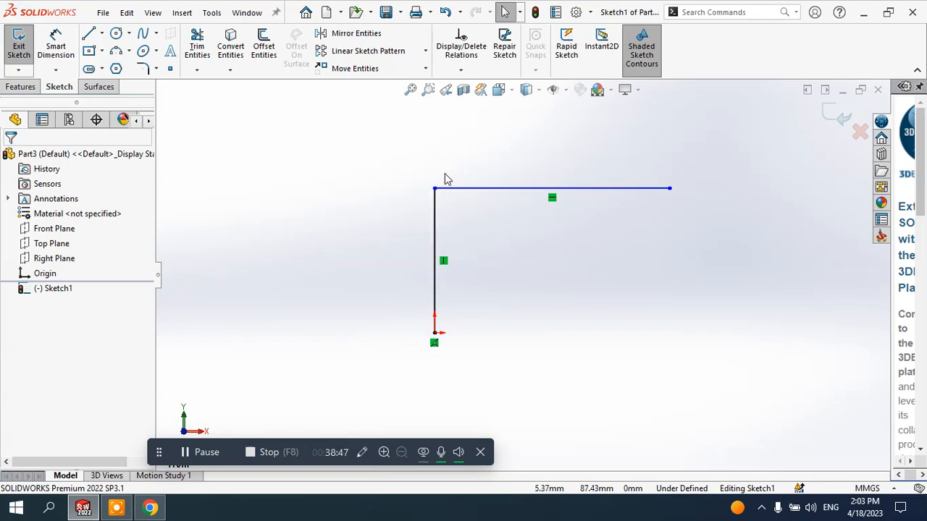
Round the corner between the two path lines with a 40 mm sketch fillet and finish the sketch
{"action": "left_click", "coordinate": [156, 70]}
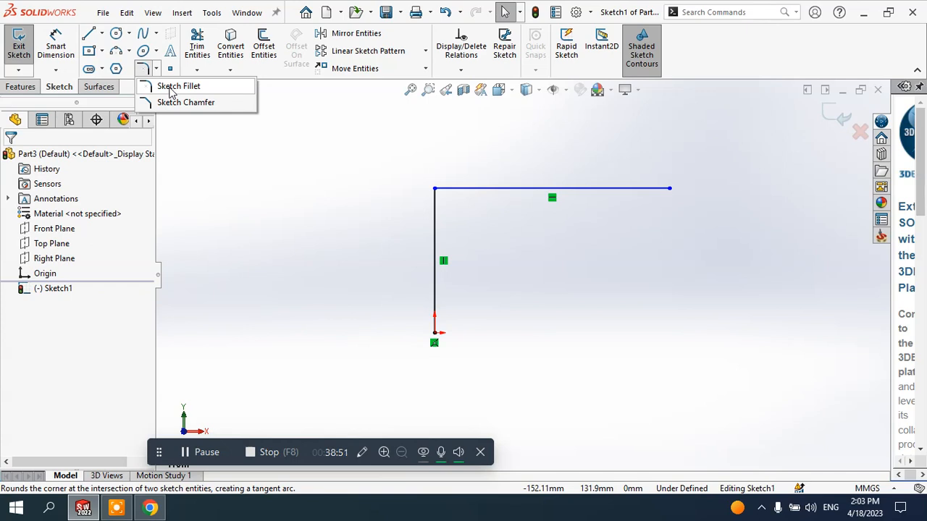
{"action": "left_click", "coordinate": [174, 86]}
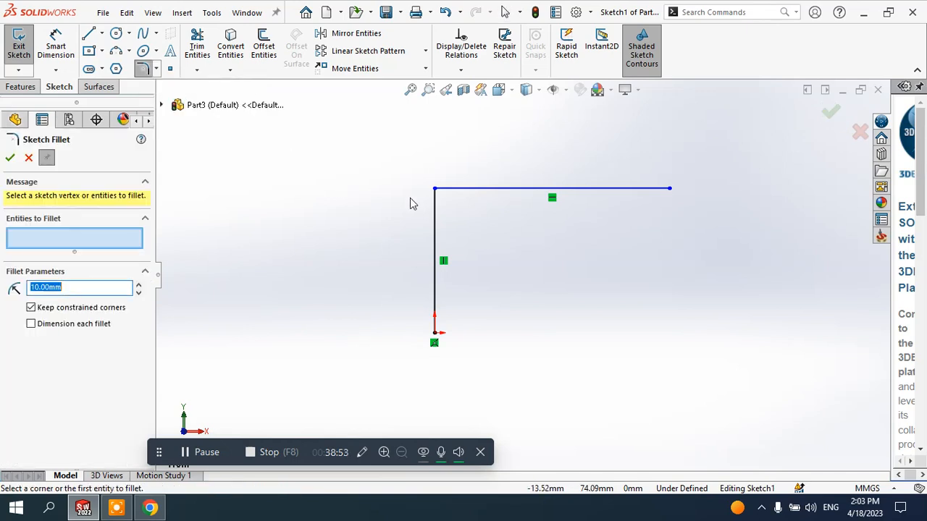
{"action": "left_click", "coordinate": [434, 189]}
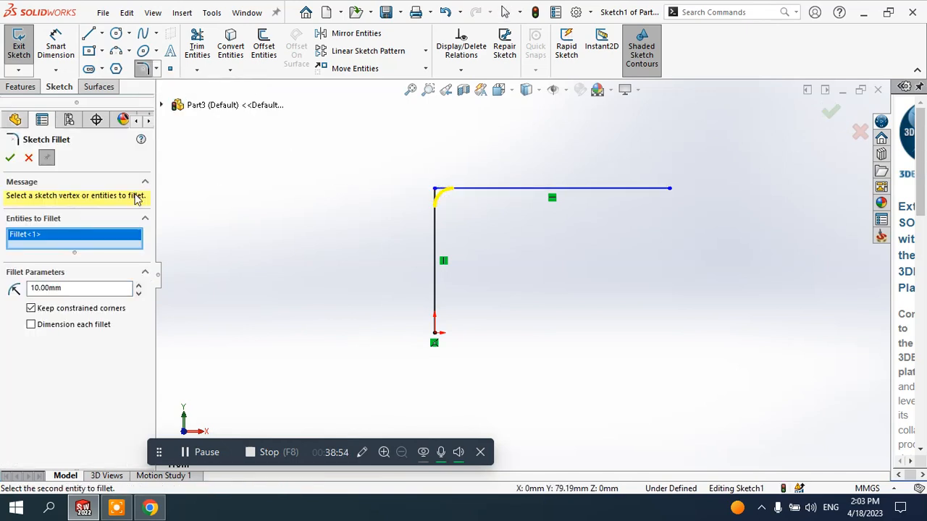
{"action": "left_click", "coordinate": [138, 285]}
{"action": "left_click", "coordinate": [139, 284]}
{"action": "left_click", "coordinate": [139, 285]}
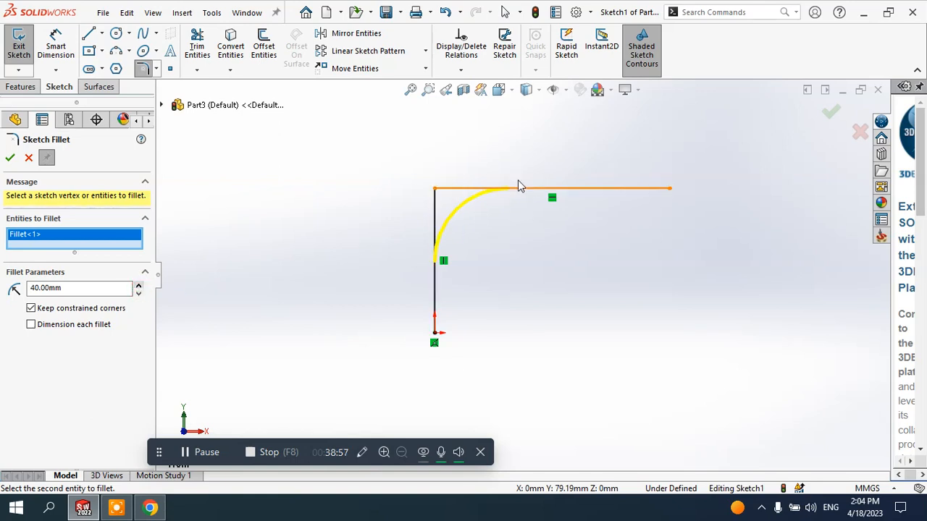
{"action": "left_click", "coordinate": [11, 157]}
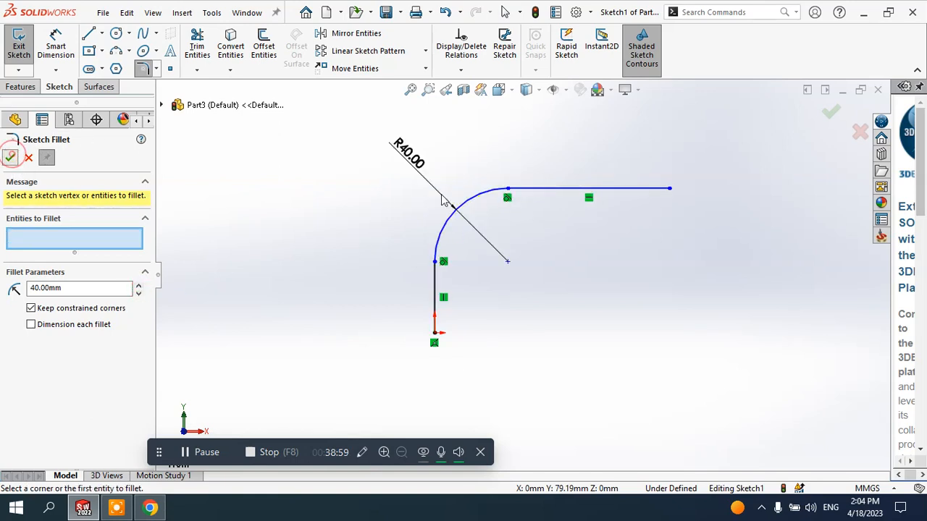
{"action": "mouse_move", "coordinate": [577, 241]}
{"action": "middle_mouse_down"}
{"action": "mouse_move", "coordinate": [505, 253]}
{"action": "mouse_move", "coordinate": [523, 248]}
{"action": "mouse_move", "coordinate": [604, 267]}
{"action": "mouse_move", "coordinate": [545, 269]}
{"action": "middle_mouse_up"}
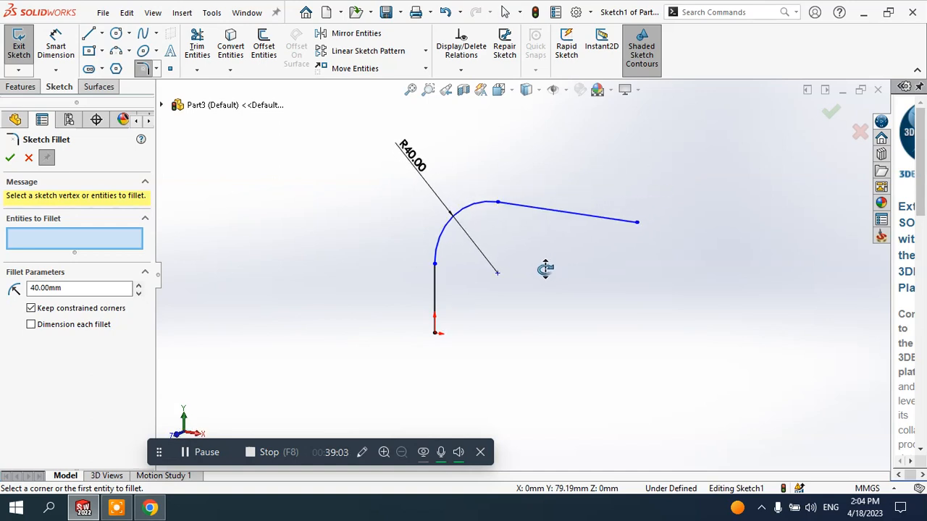
{"action": "left_click", "coordinate": [831, 114]}
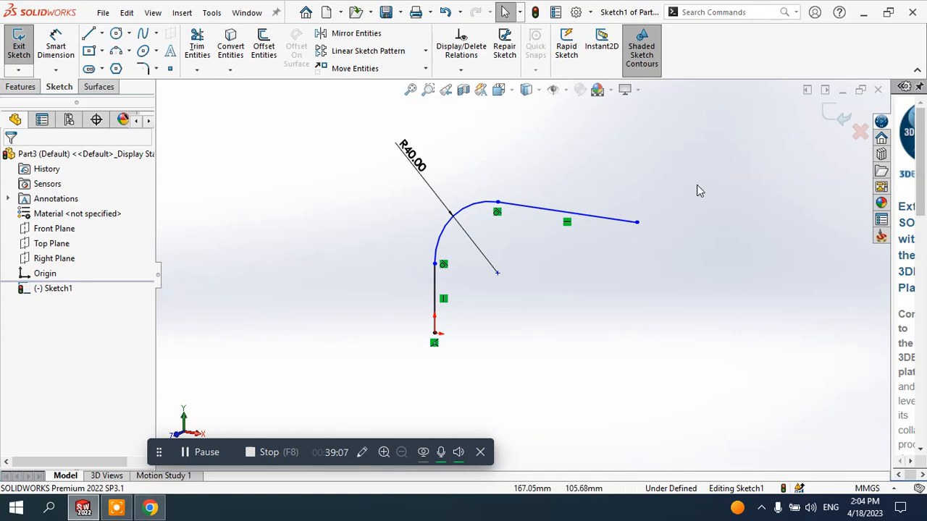
{"action": "left_click", "coordinate": [840, 116]}
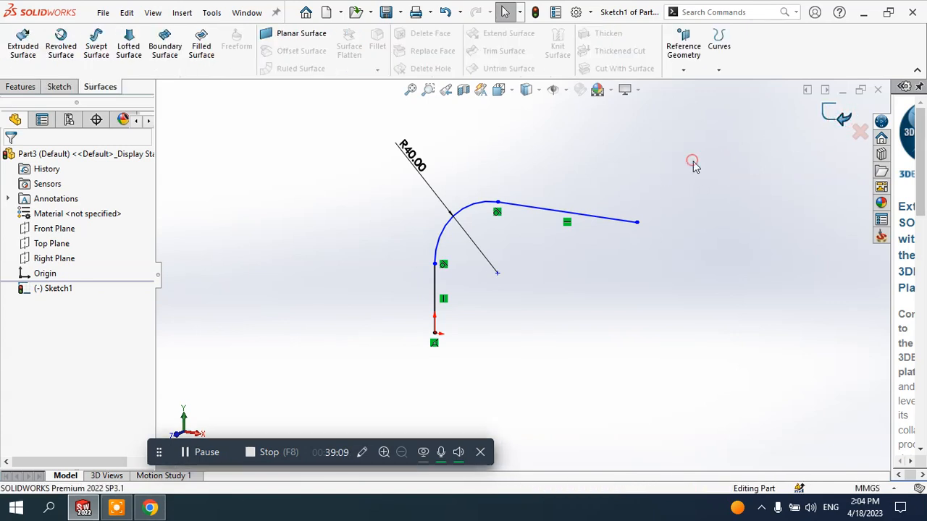
{"action": "mouse_move", "coordinate": [689, 168]}
{"action": "middle_mouse_down"}
{"action": "mouse_move", "coordinate": [637, 159]}
{"action": "mouse_move", "coordinate": [693, 168]}
{"action": "middle_mouse_up"}
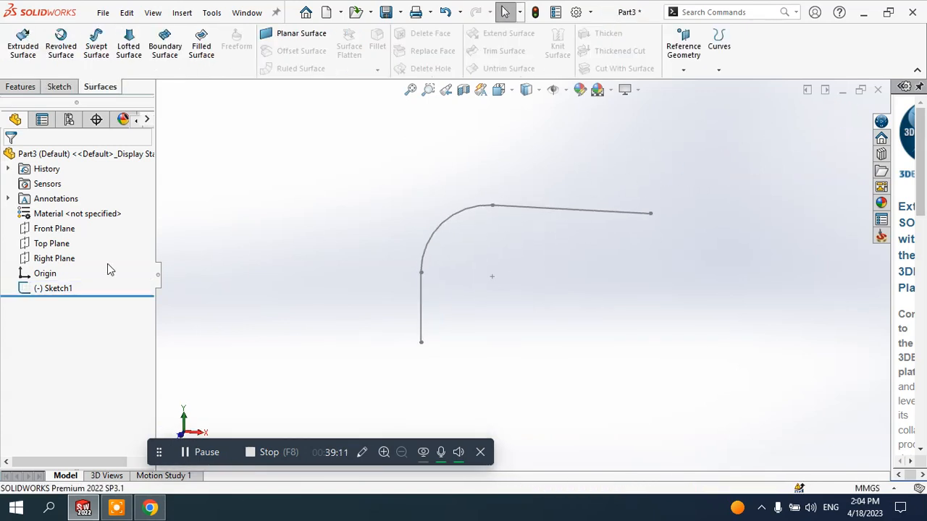
Create a swept surface along the filleted path using a circular profile with a 30 mm diameter
{"action": "left_click", "coordinate": [57, 289]}
{"action": "left_click", "coordinate": [546, 254]}
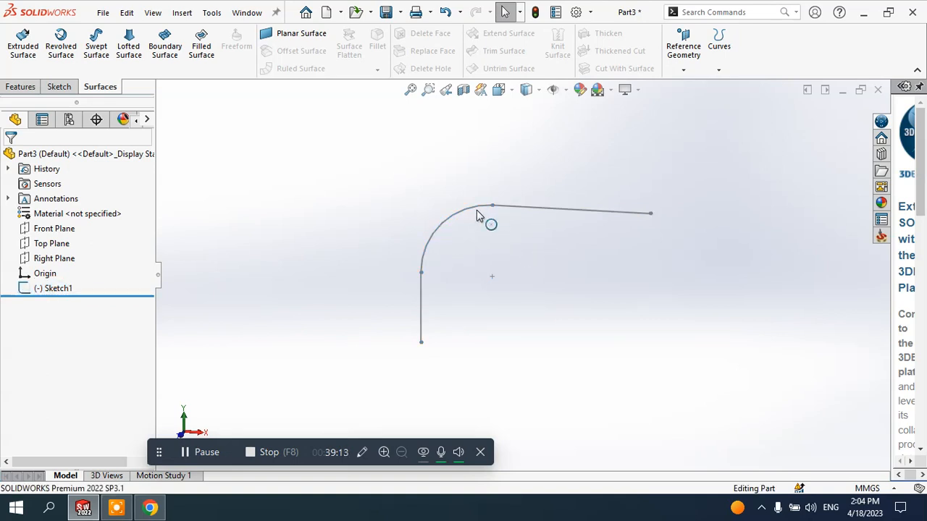
{"action": "left_click", "coordinate": [72, 288]}
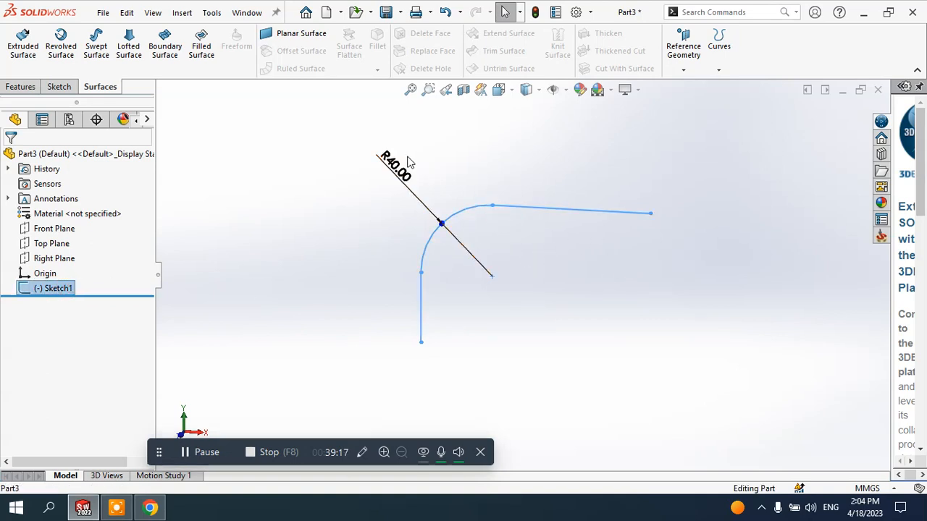
{"action": "mouse_move", "coordinate": [604, 275]}
{"action": "middle_mouse_down"}
{"action": "mouse_move", "coordinate": [554, 271]}
{"action": "mouse_move", "coordinate": [582, 258]}
{"action": "middle_mouse_up"}
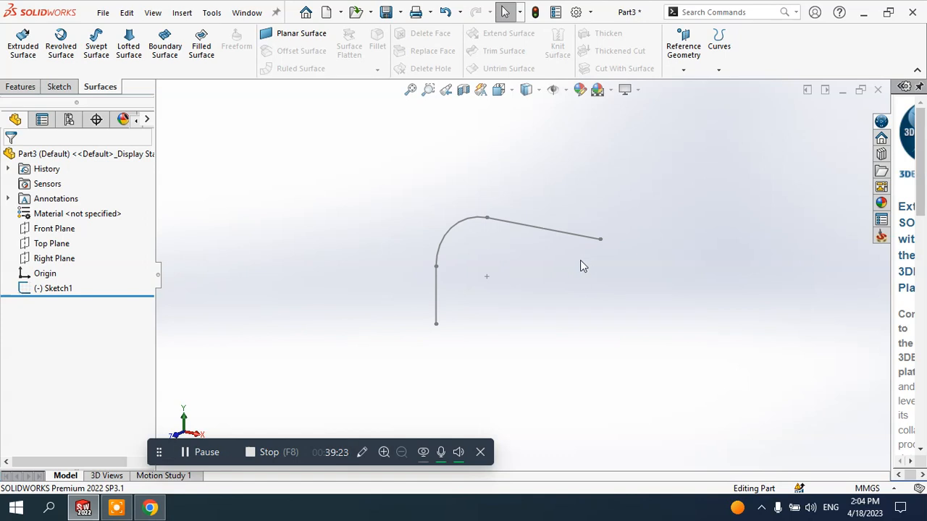
{"action": "scroll", "coordinate": [580, 262], "scroll_direction": "down", "scroll_amount": 2}
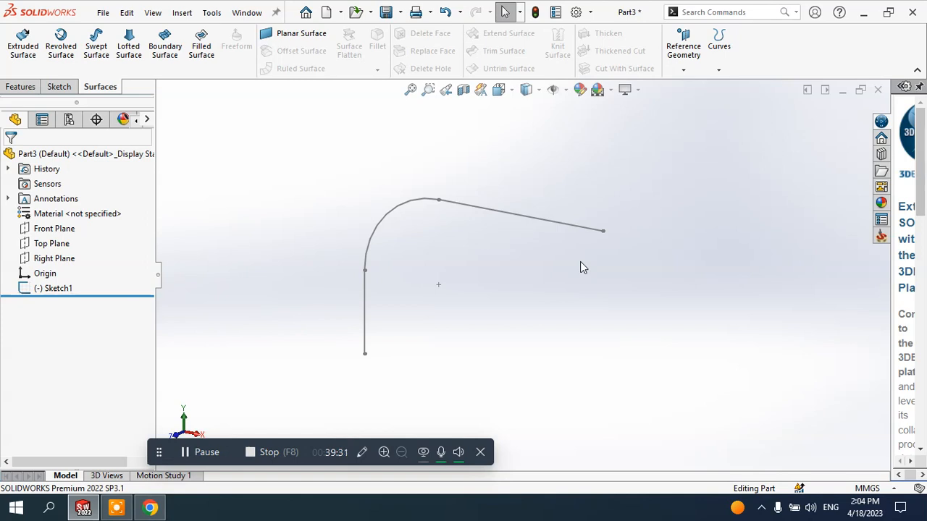
{"action": "left_click", "coordinate": [99, 37]}
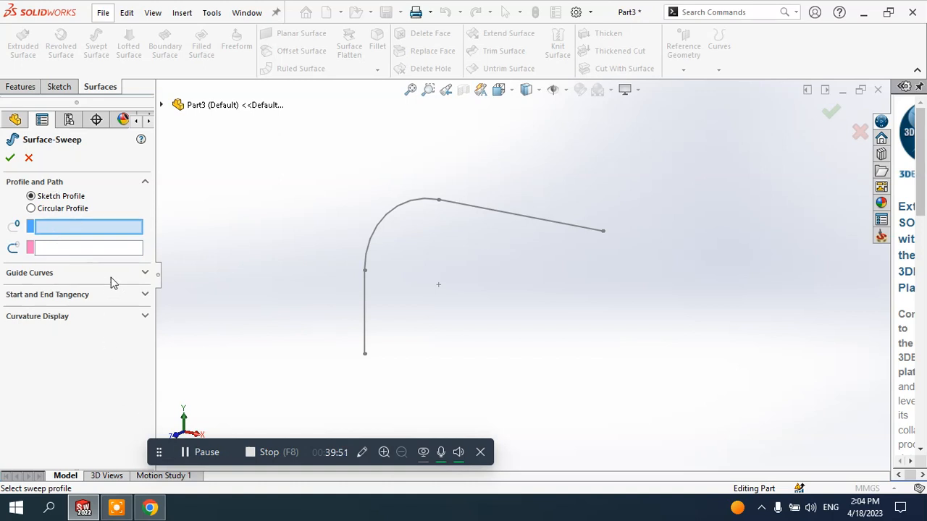
{"action": "left_click", "coordinate": [47, 210]}
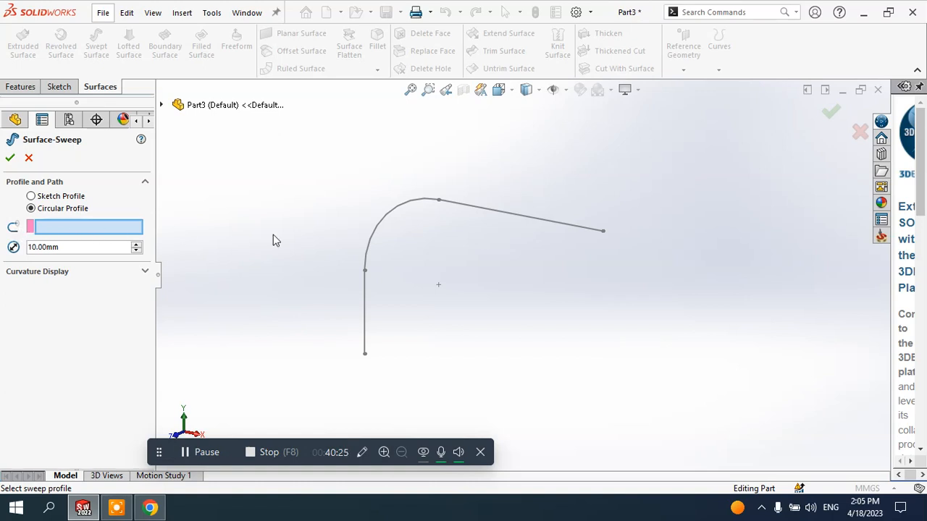
{"action": "left_click", "coordinate": [504, 217]}
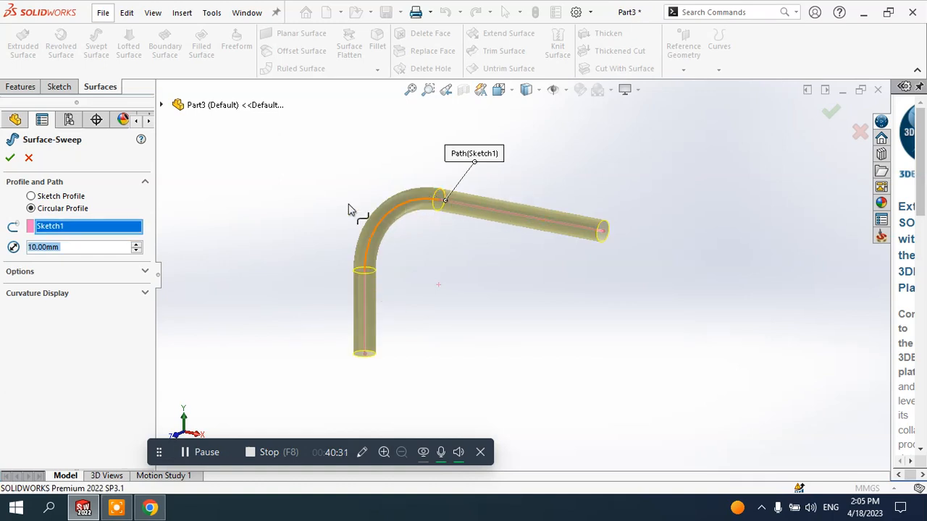
{"action": "mouse_move", "coordinate": [610, 254]}
{"action": "middle_mouse_down"}
{"action": "mouse_move", "coordinate": [573, 239]}
{"action": "mouse_move", "coordinate": [632, 247]}
{"action": "mouse_move", "coordinate": [606, 250]}
{"action": "middle_mouse_up"}
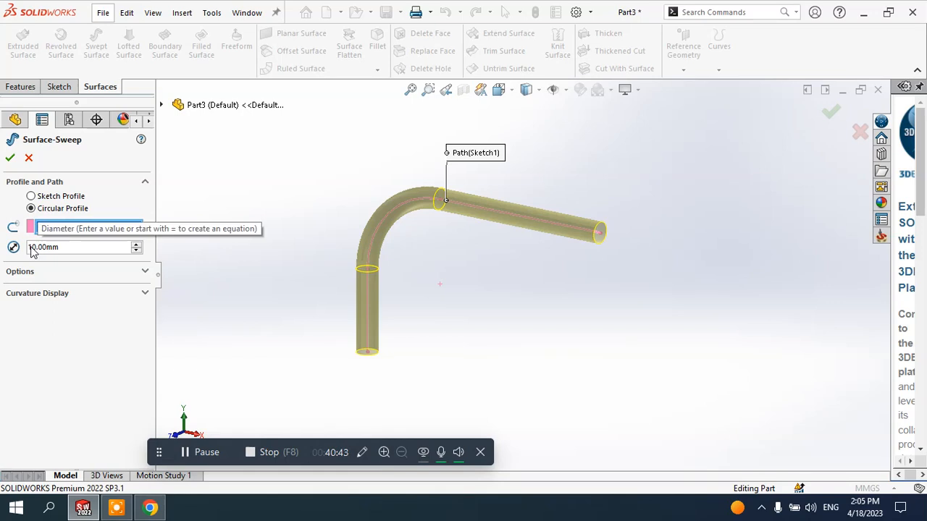
{"action": "left_click", "coordinate": [135, 244]}
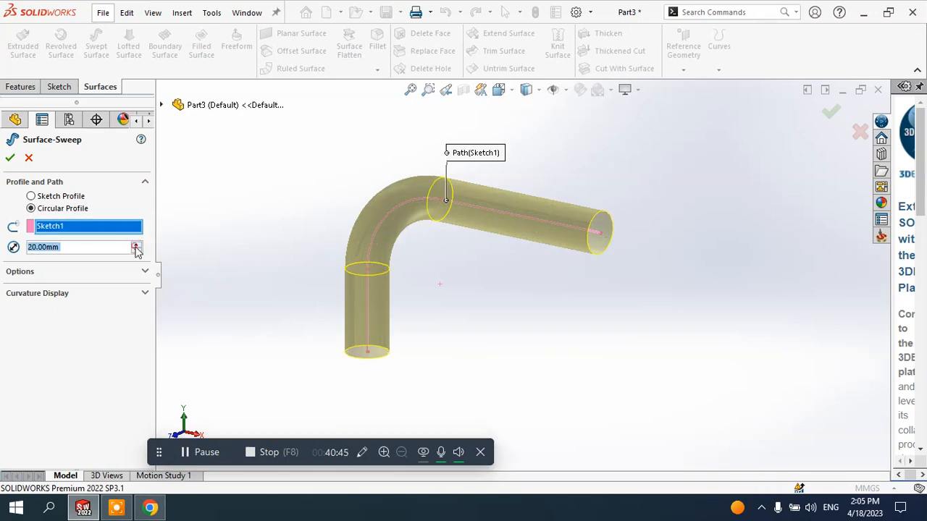
{"action": "left_click", "coordinate": [135, 244]}
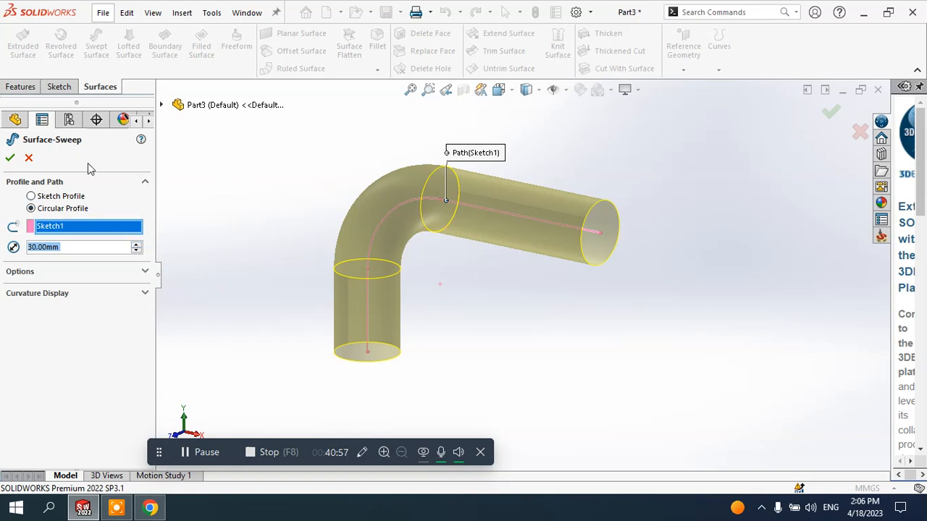
{"action": "left_click", "coordinate": [10, 161]}
Examine the swept pipe surface through its open end for wall thickness, and return to an overall view
{"action": "middle_click_drag", "start_coordinate": [673, 258], "coordinate": [550, 215]}
{"action": "scroll", "coordinate": [453, 201], "scroll_direction": "down", "scroll_amount": 5}
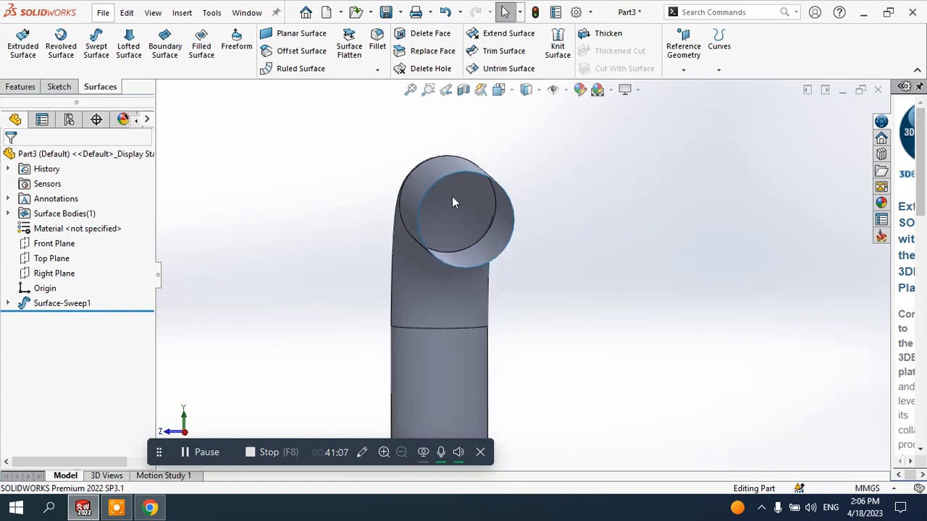
{"action": "scroll", "coordinate": [459, 205], "scroll_direction": "down", "scroll_amount": 3}
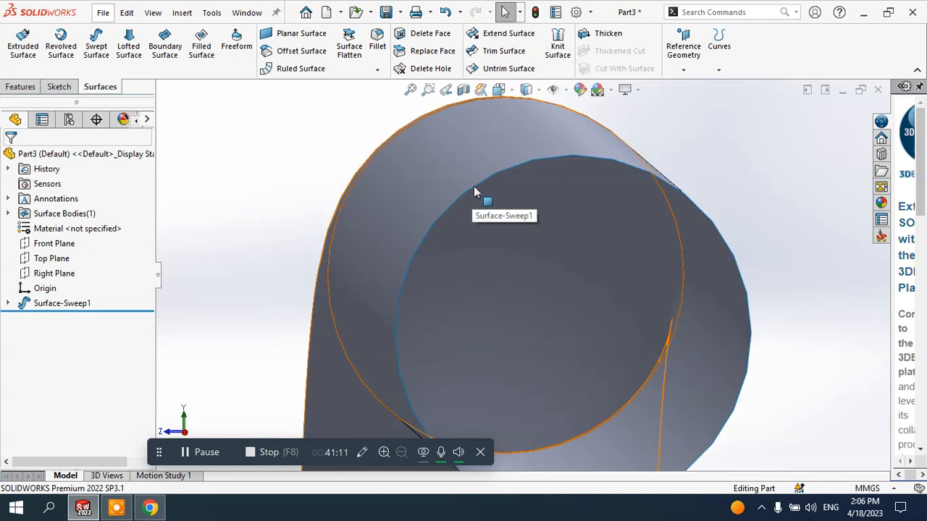
{"action": "scroll", "coordinate": [484, 195], "scroll_direction": "up", "scroll_amount": 5}
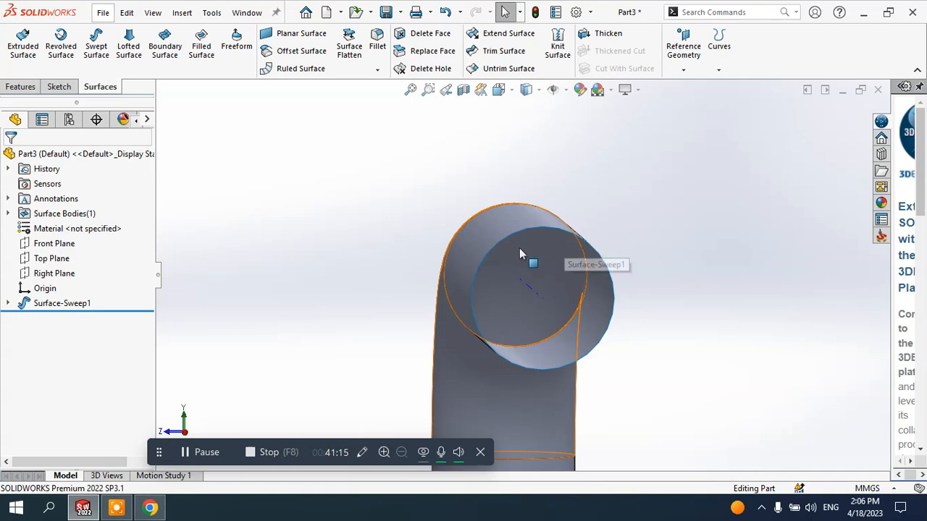
{"action": "middle_click_drag", "start_coordinate": [519, 248], "coordinate": [575, 265]}
{"action": "scroll", "coordinate": [582, 270], "scroll_direction": "up", "scroll_amount": 6}
{"action": "scroll", "coordinate": [702, 309], "scroll_direction": "down", "scroll_amount": 2}
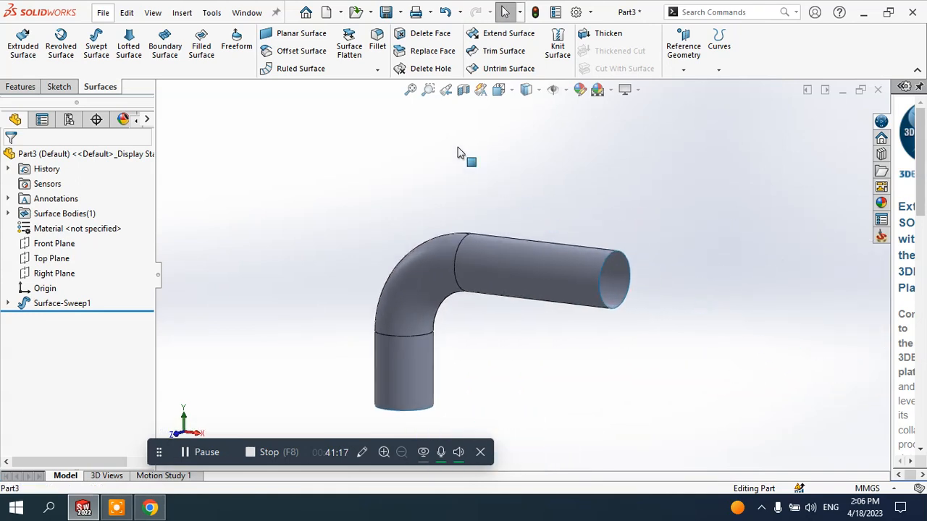
Preview a planar section view of the swept surface at the Front Plane and dismiss it
{"action": "left_click", "coordinate": [465, 91]}
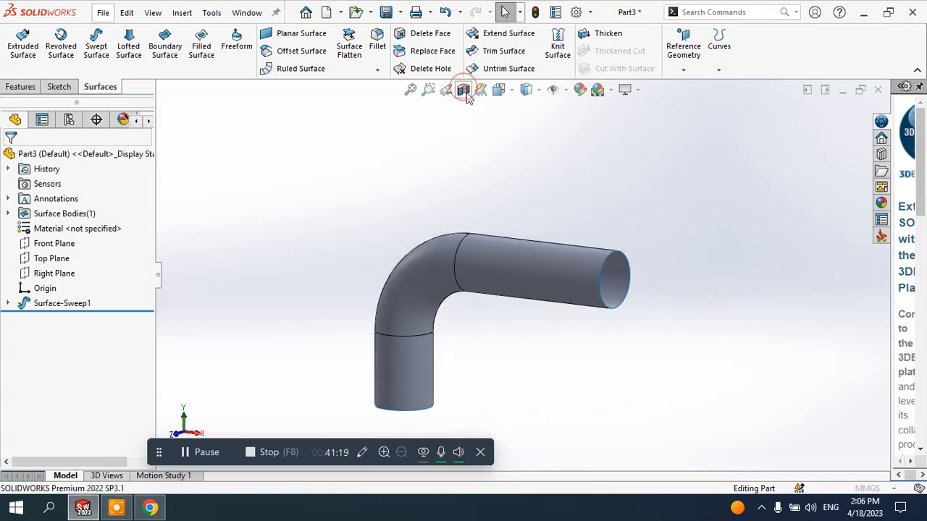
{"action": "middle_click_drag", "start_coordinate": [553, 238], "coordinate": [562, 264]}
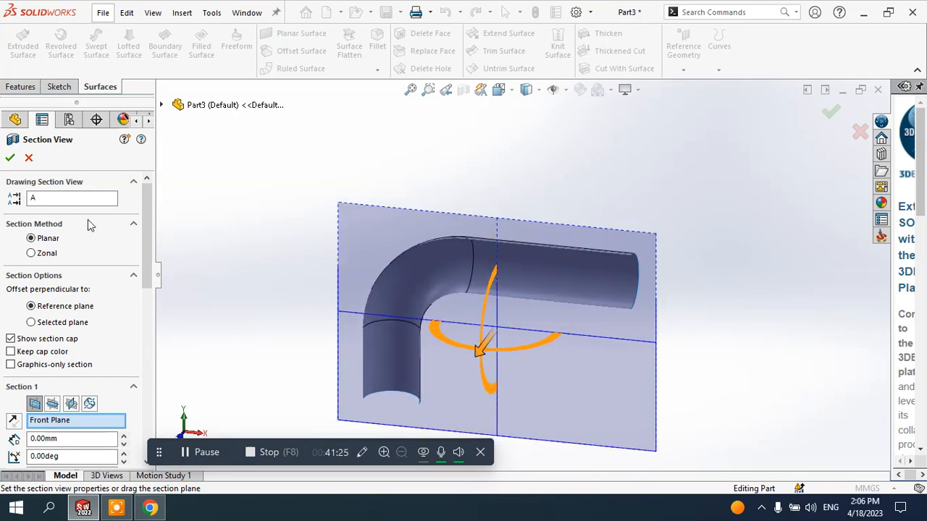
{"action": "left_click", "coordinate": [29, 158]}
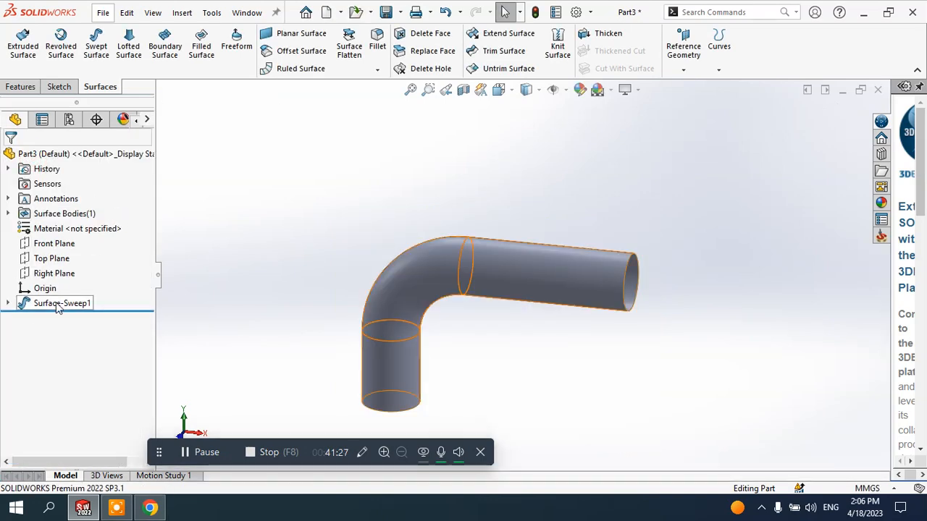
Reopen the swept surface's definition, examine the inputs required by the Sketch Profile option, and cancel the edit
{"action": "left_click", "coordinate": [58, 305]}
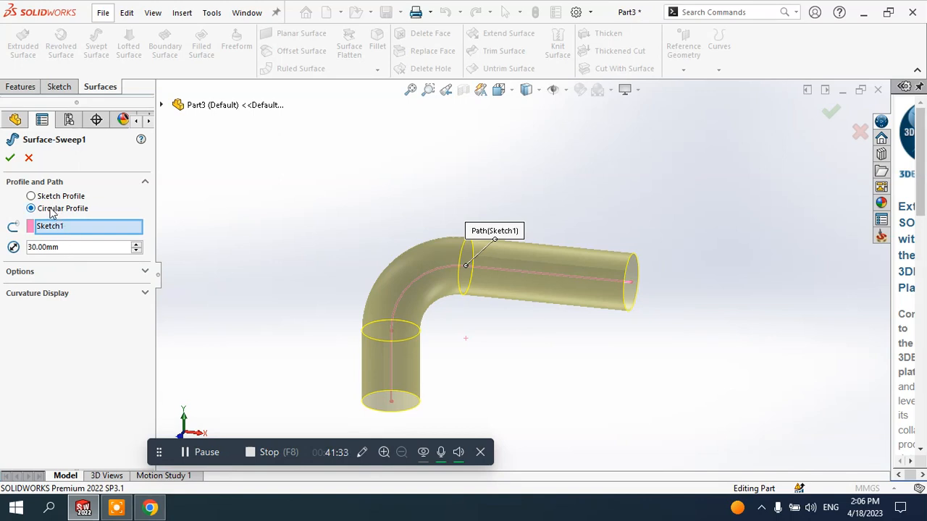
{"action": "double_click", "coordinate": [69, 246]}
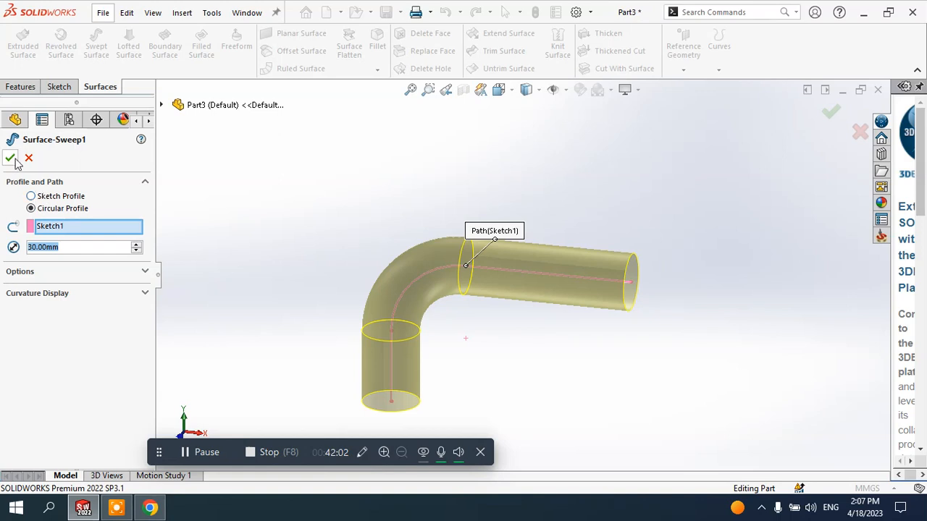
{"action": "left_click", "coordinate": [32, 196]}
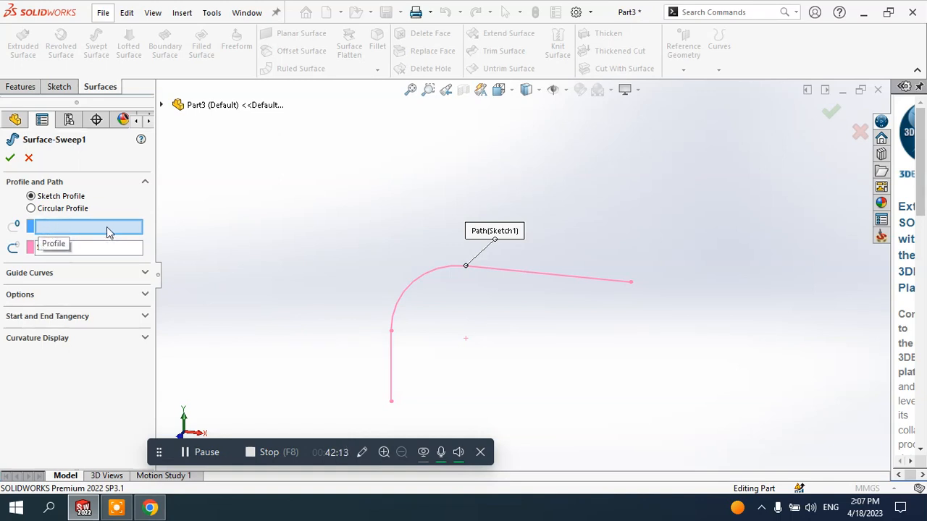
{"action": "scroll", "coordinate": [569, 323], "scroll_direction": "up", "scroll_amount": 3}
{"action": "scroll", "coordinate": [577, 329], "scroll_direction": "down", "scroll_amount": 2}
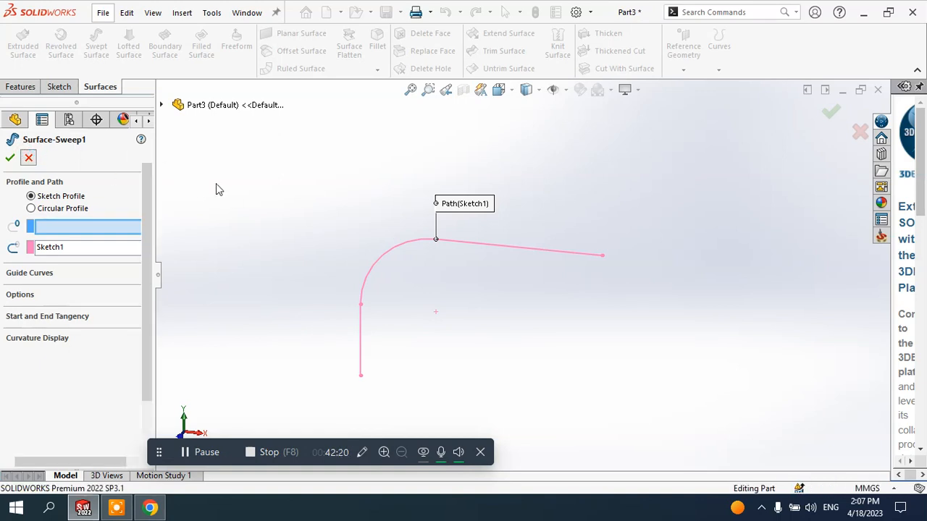
{"action": "key", "text": "Return"}
Delete the swept surface feature, keeping its filleted path sketch
{"action": "right_click", "coordinate": [58, 303]}
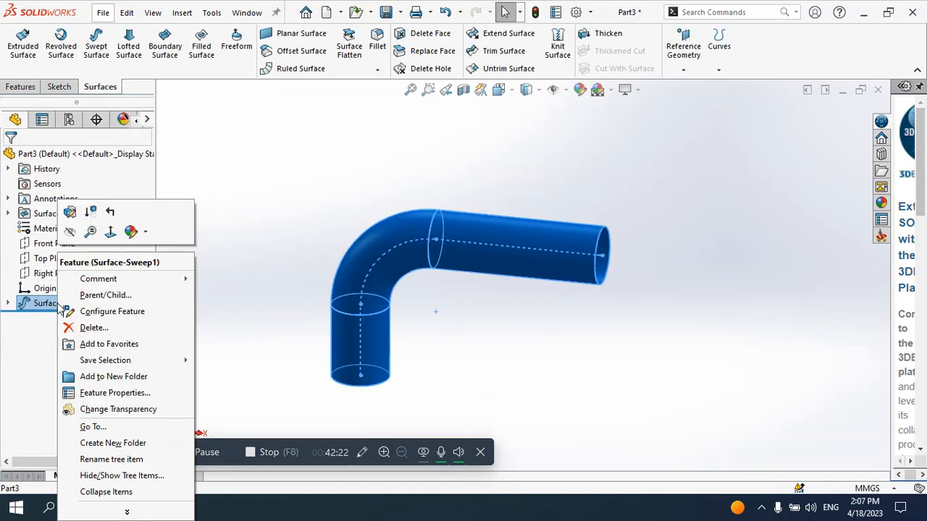
{"action": "left_click", "coordinate": [87, 328]}
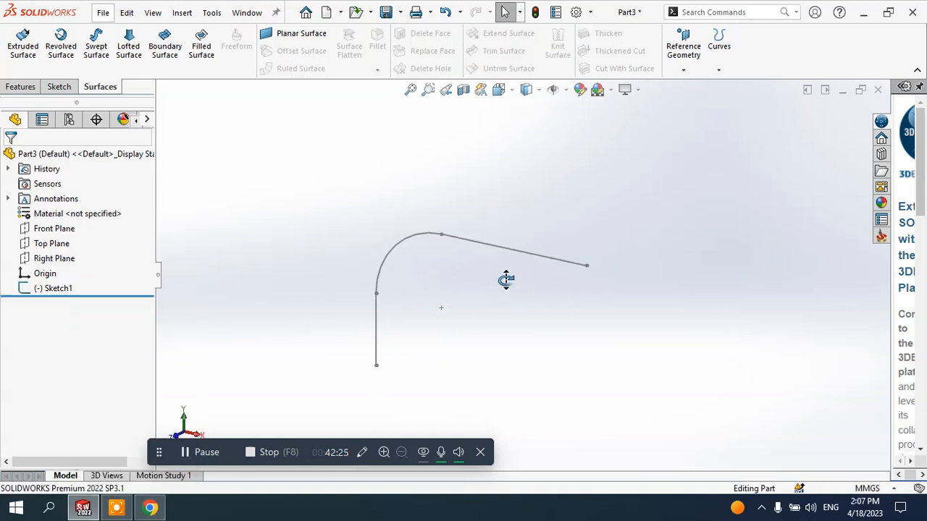
{"action": "middle_click_drag", "start_coordinate": [506, 281], "coordinate": [572, 272]}
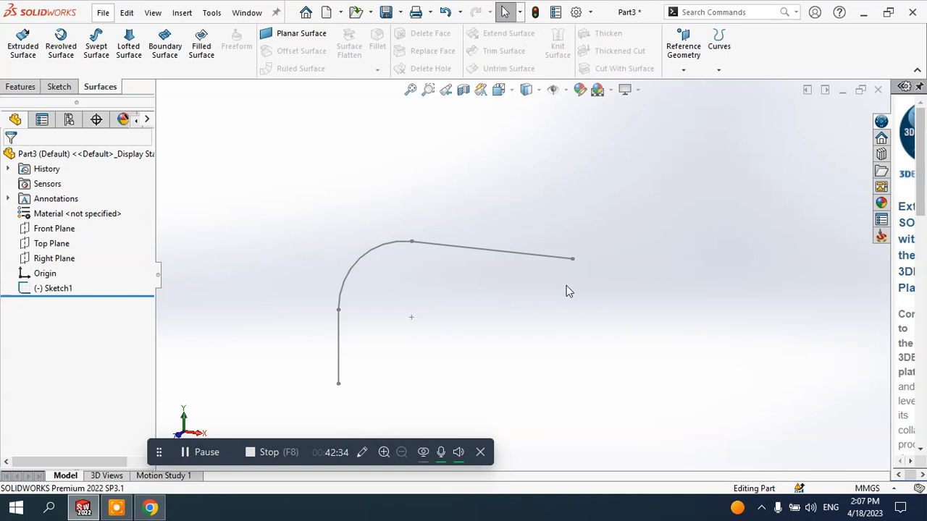
Examine the Reference Geometry commands offered among both the feature tools and the surface tools
{"action": "left_click", "coordinate": [20, 87]}
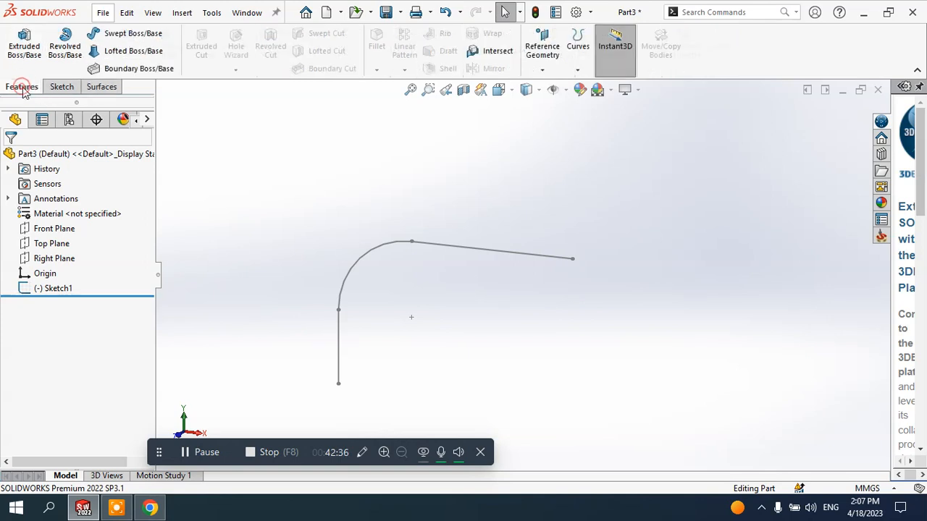
{"action": "left_click", "coordinate": [539, 71]}
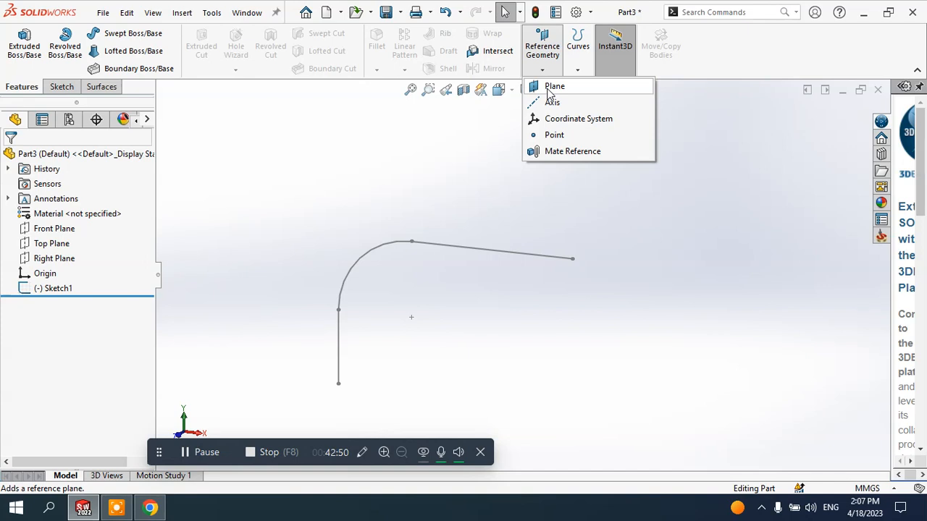
{"action": "left_click", "coordinate": [394, 174]}
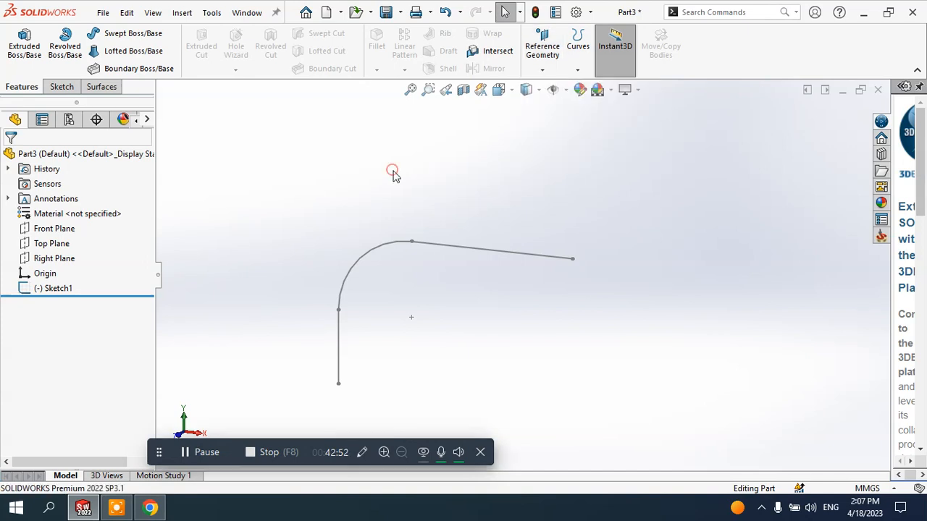
{"action": "left_click", "coordinate": [100, 87]}
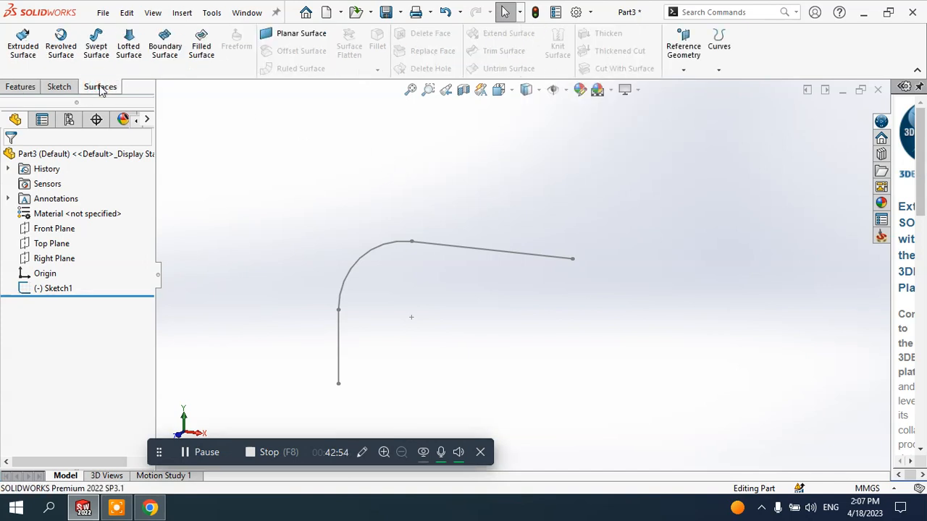
{"action": "left_click", "coordinate": [684, 71]}
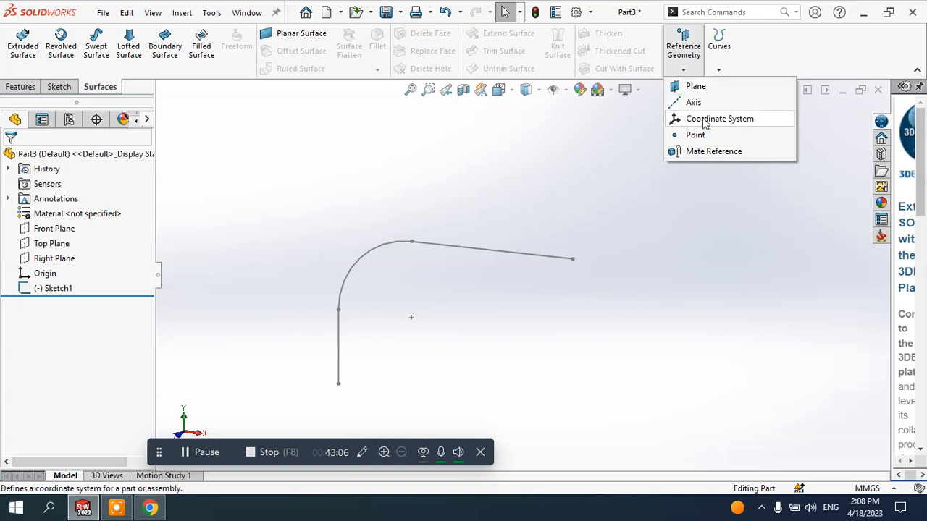
{"action": "left_click", "coordinate": [606, 135]}
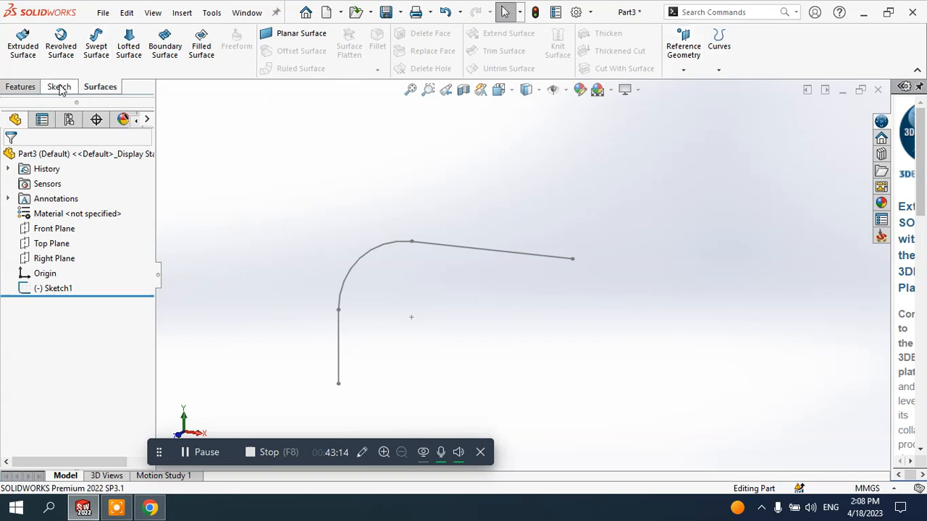
{"action": "left_click", "coordinate": [21, 90]}
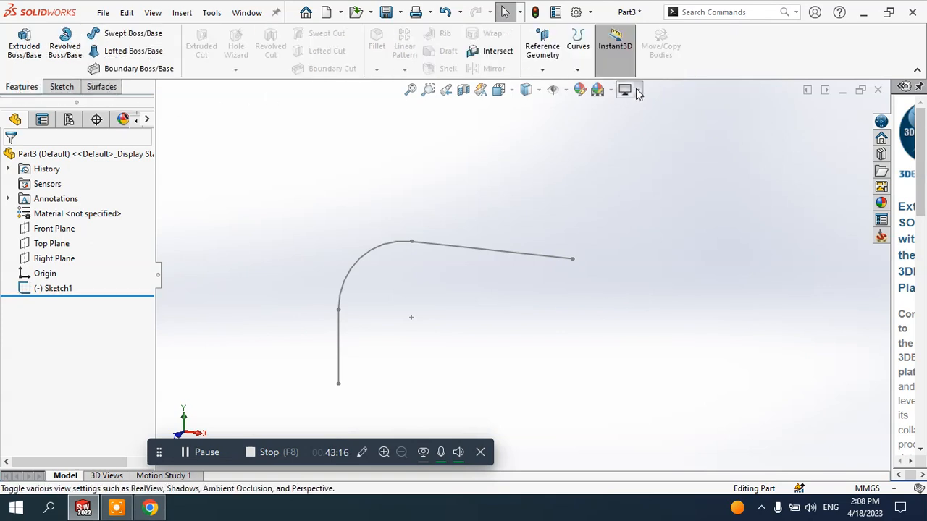
{"action": "left_click", "coordinate": [542, 52]}
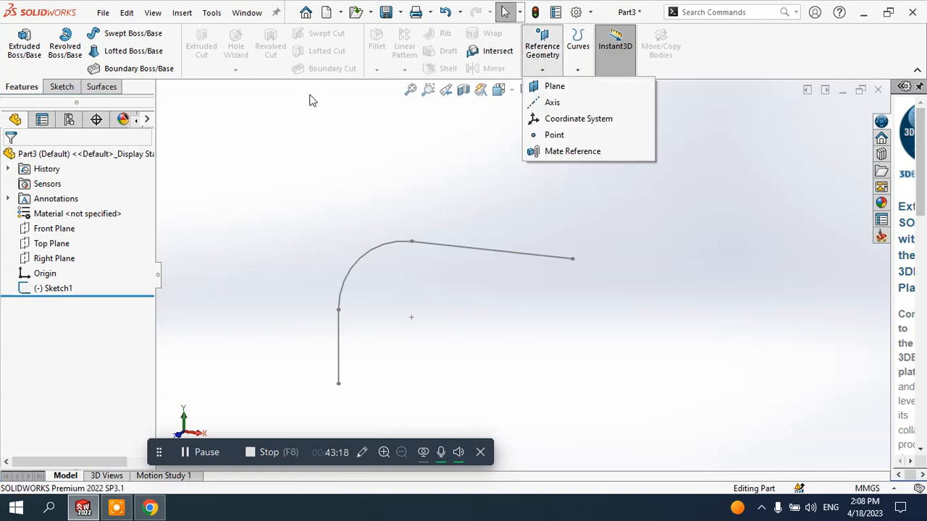
{"action": "left_click", "coordinate": [100, 87]}
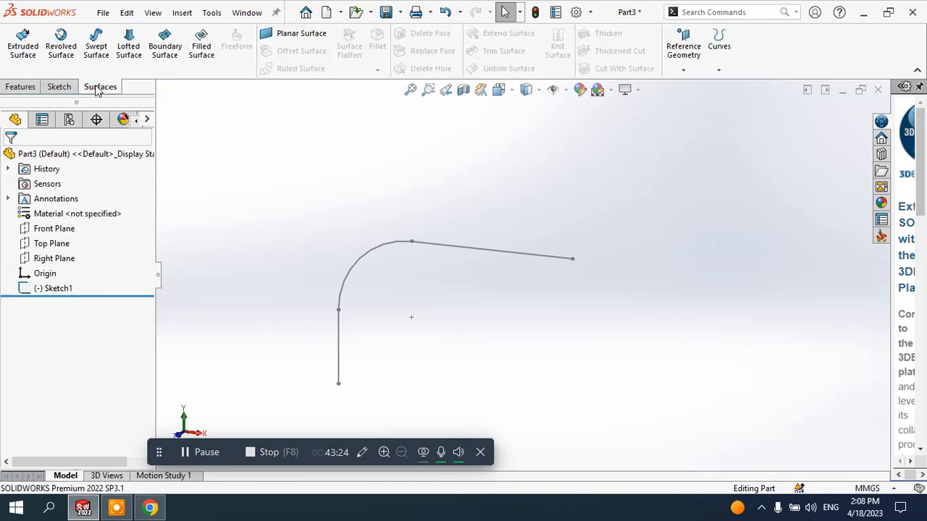
Create a reference plane perpendicular to the path's upper straight line and coincident with its free endpoint
{"action": "left_click", "coordinate": [684, 70]}
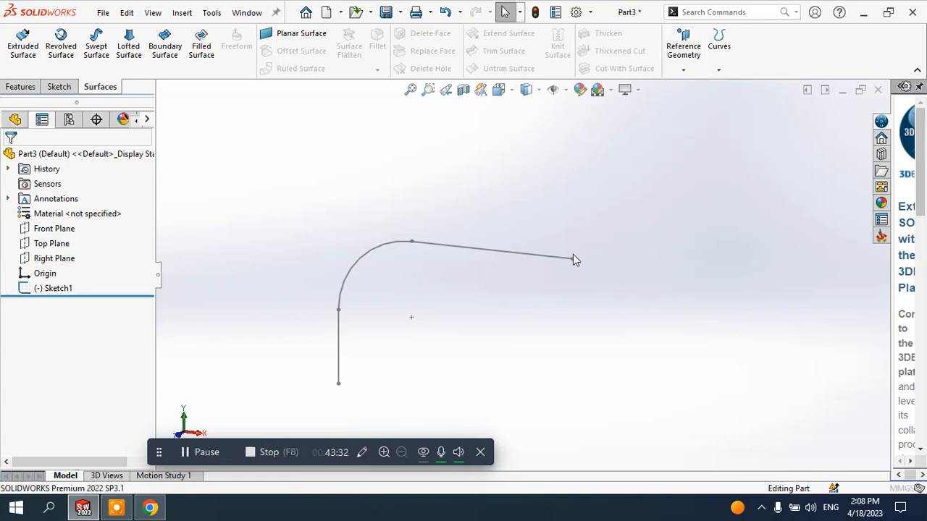
{"action": "scroll", "coordinate": [568, 275], "scroll_direction": "down", "scroll_amount": 2}
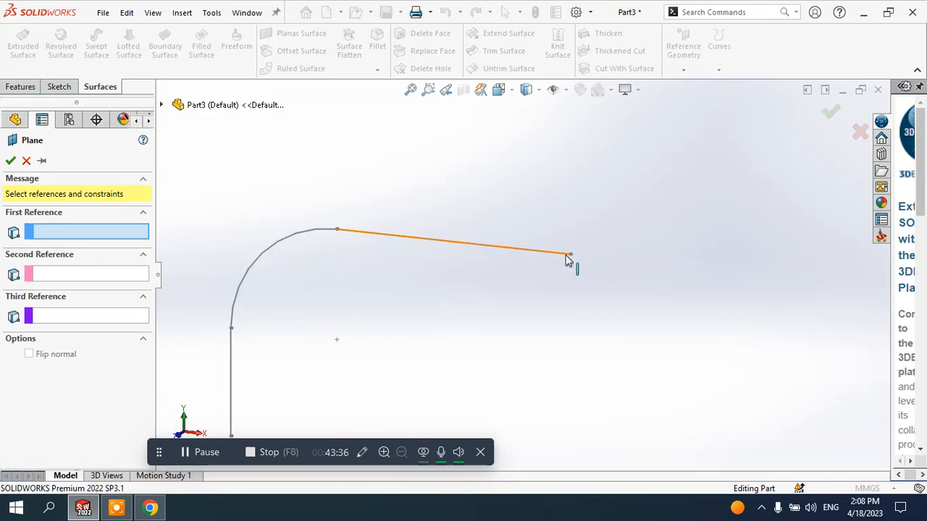
{"action": "left_click", "coordinate": [556, 258]}
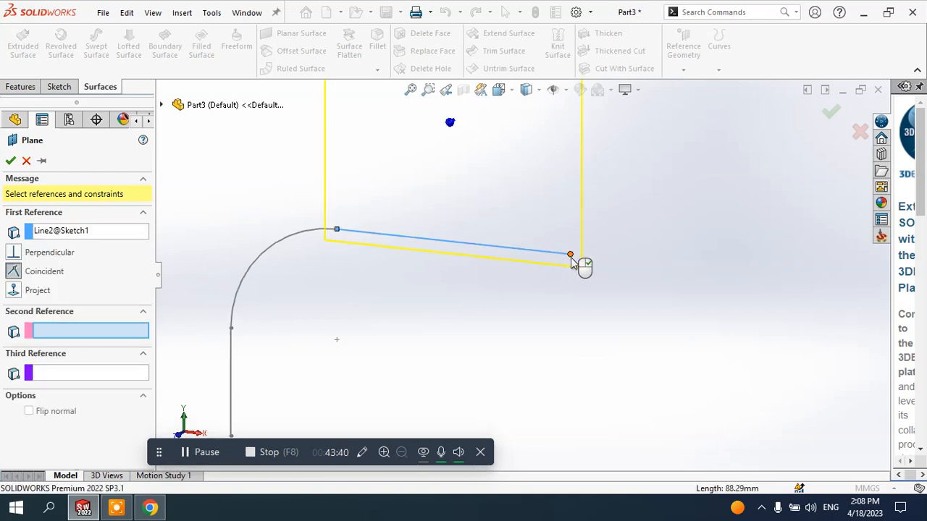
{"action": "left_click", "coordinate": [570, 257]}
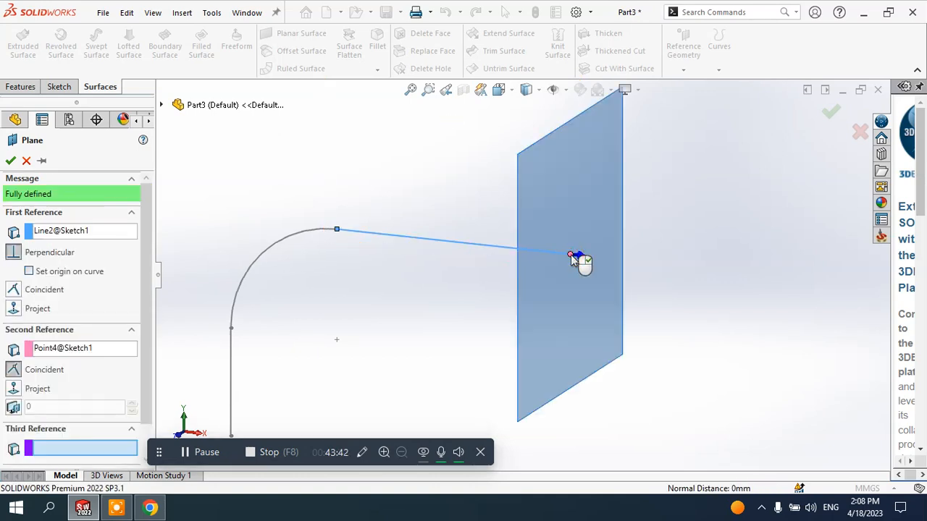
{"action": "mouse_move", "coordinate": [594, 271]}
{"action": "middle_mouse_down"}
{"action": "mouse_move", "coordinate": [630, 258]}
{"action": "mouse_move", "coordinate": [604, 260]}
{"action": "middle_mouse_up"}
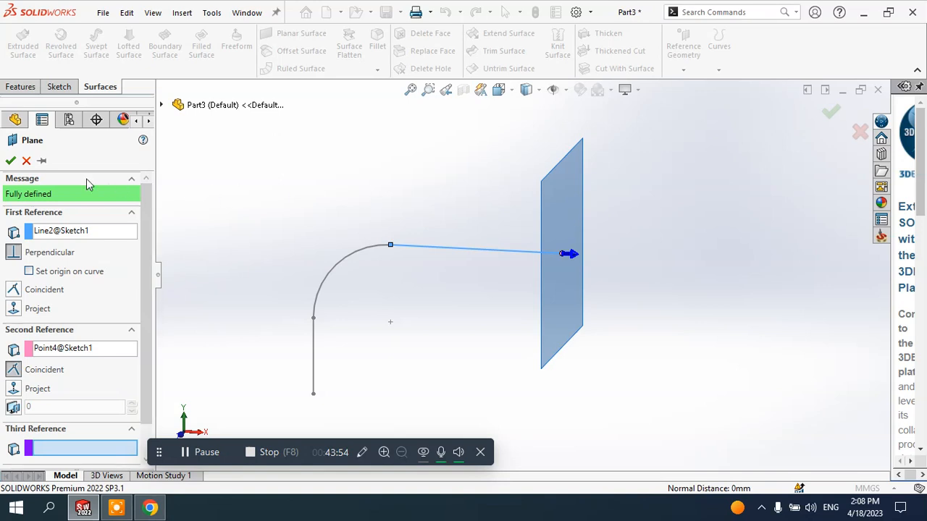
{"action": "left_click", "coordinate": [10, 162]}
{"action": "mouse_move", "coordinate": [632, 263]}
{"action": "middle_mouse_down"}
{"action": "mouse_move", "coordinate": [672, 267]}
{"action": "mouse_move", "coordinate": [642, 286]}
{"action": "mouse_move", "coordinate": [584, 270]}
{"action": "middle_mouse_up"}
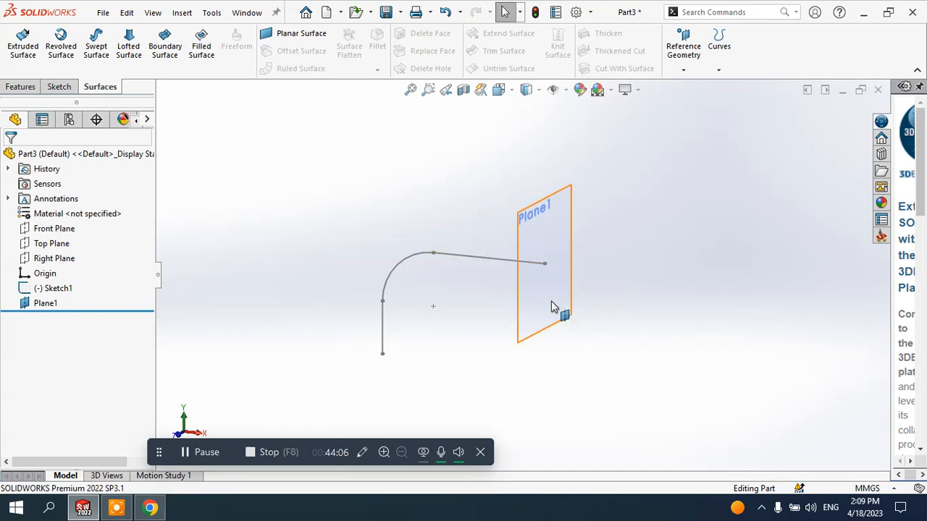
Start a sketch on the new reference plane and draw a center rectangle centred on the path's endpoint
{"action": "scroll", "coordinate": [553, 298], "scroll_direction": "down", "scroll_amount": 1}
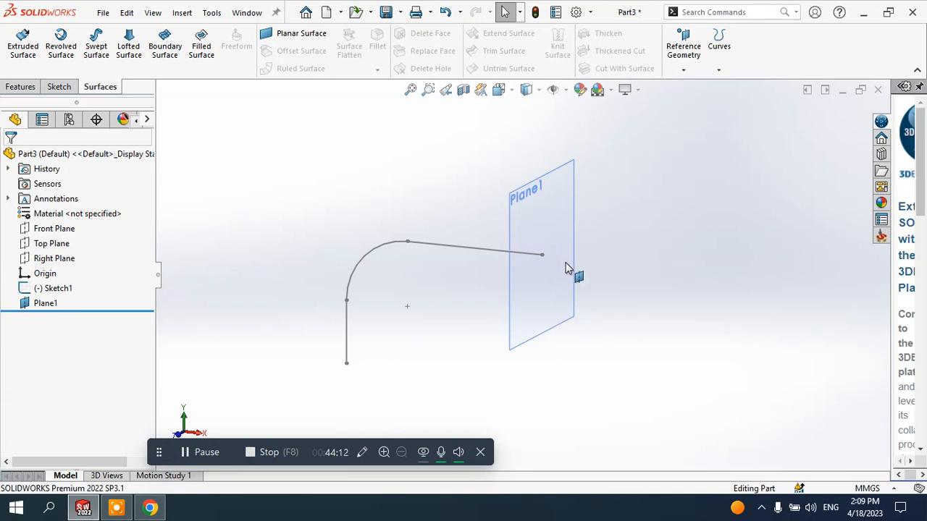
{"action": "left_click", "coordinate": [565, 225]}
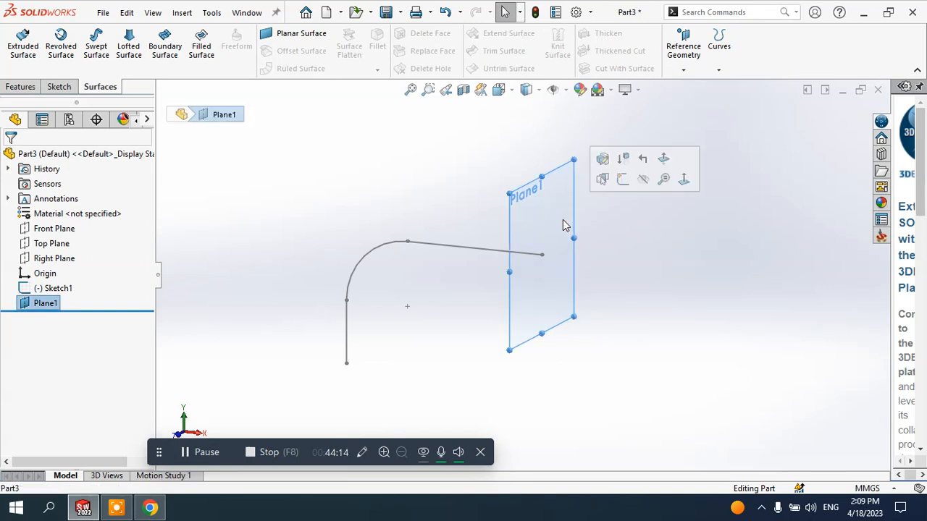
{"action": "left_click", "coordinate": [628, 186]}
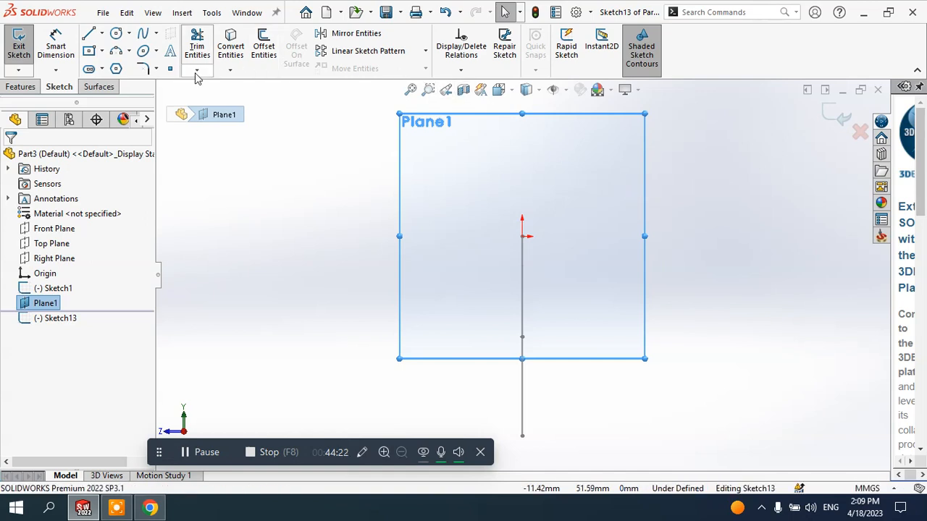
{"action": "left_click", "coordinate": [102, 51]}
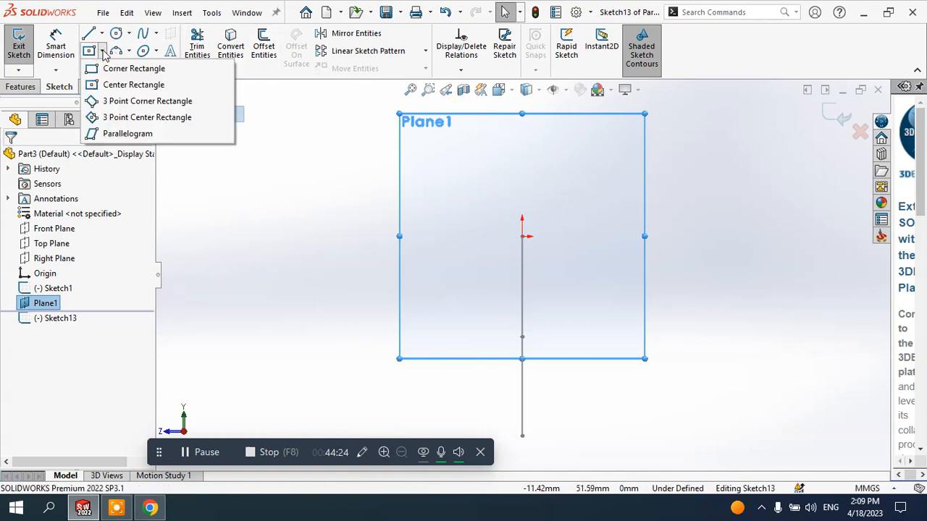
{"action": "left_click", "coordinate": [108, 85]}
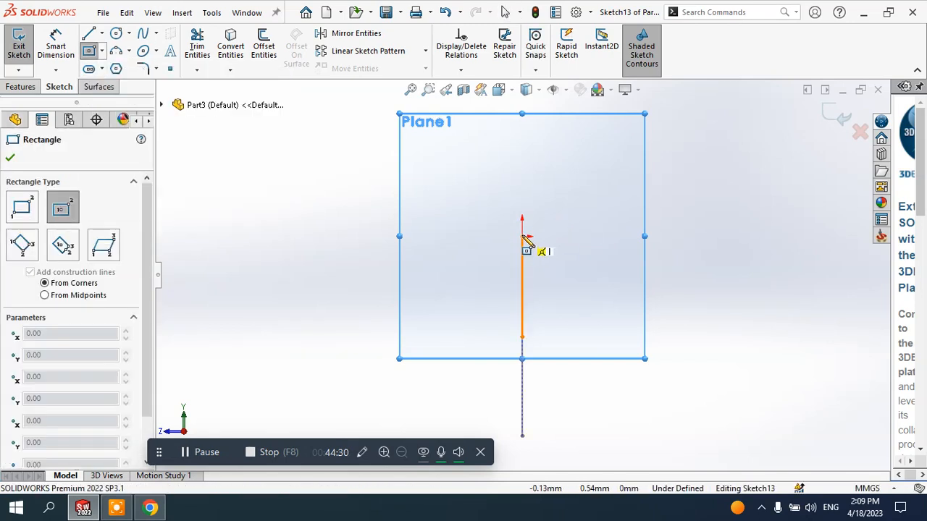
{"action": "left_click", "coordinate": [521, 236]}
{"action": "left_click", "coordinate": [615, 191]}
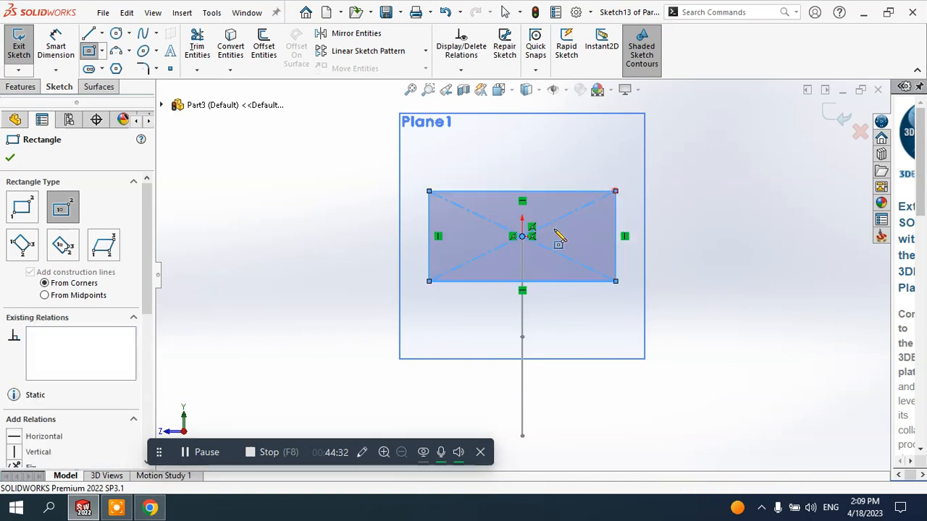
{"action": "left_click", "coordinate": [13, 161]}
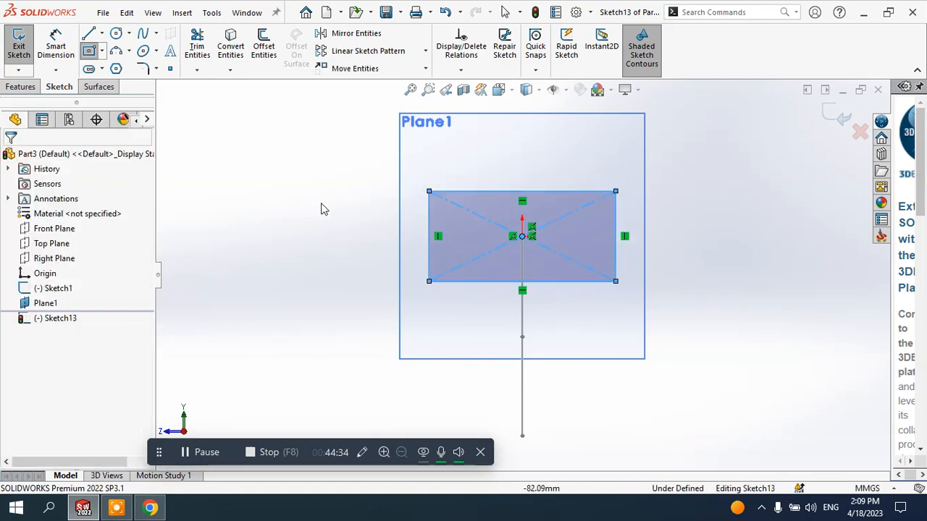
Start a sketch fillet for the center rectangle's corners and set the fillet radius to 10 mm
{"action": "middle_click_drag", "start_coordinate": [321, 207], "coordinate": [447, 244]}
{"action": "scroll", "coordinate": [518, 262], "scroll_direction": "up", "scroll_amount": 1}
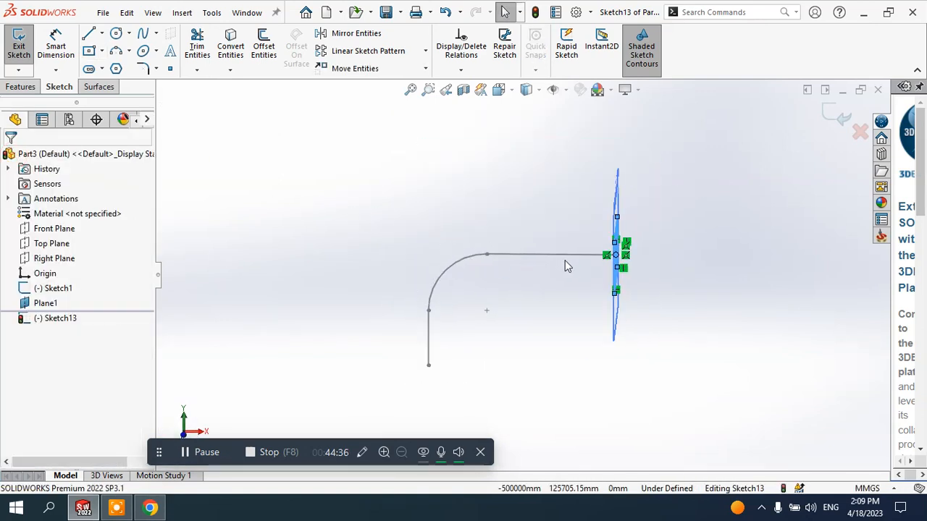
{"action": "mouse_move", "coordinate": [567, 263]}
{"action": "middle_mouse_down"}
{"action": "mouse_move", "coordinate": [602, 257]}
{"action": "mouse_move", "coordinate": [554, 262]}
{"action": "middle_mouse_up"}
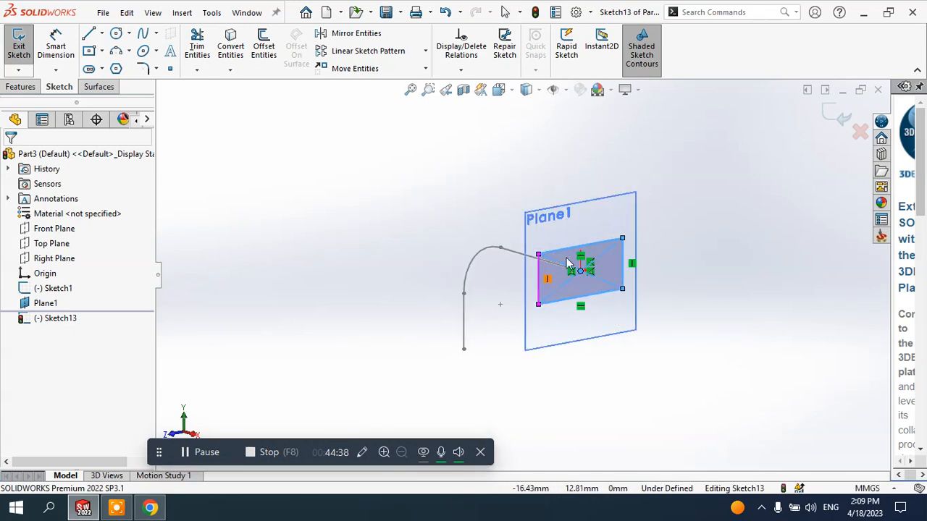
{"action": "scroll", "coordinate": [582, 271], "scroll_direction": "down", "scroll_amount": 1}
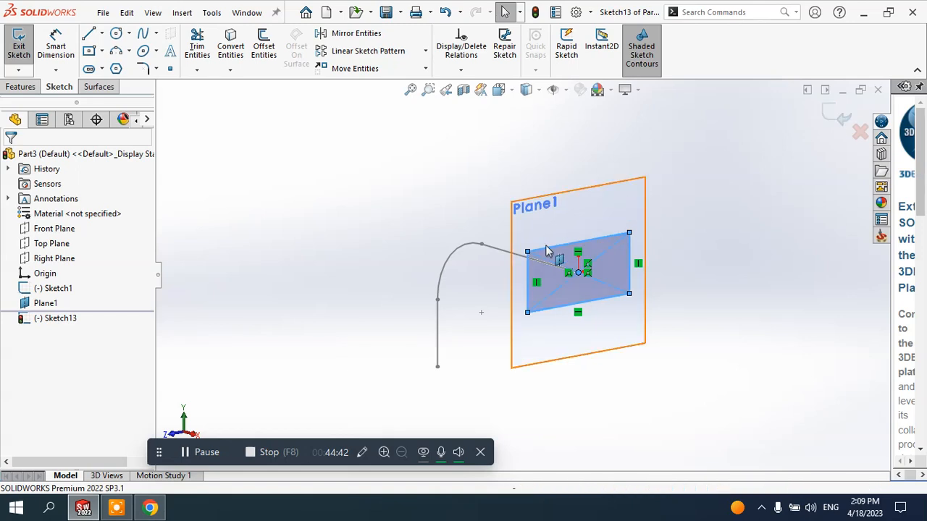
{"action": "left_click", "coordinate": [156, 69]}
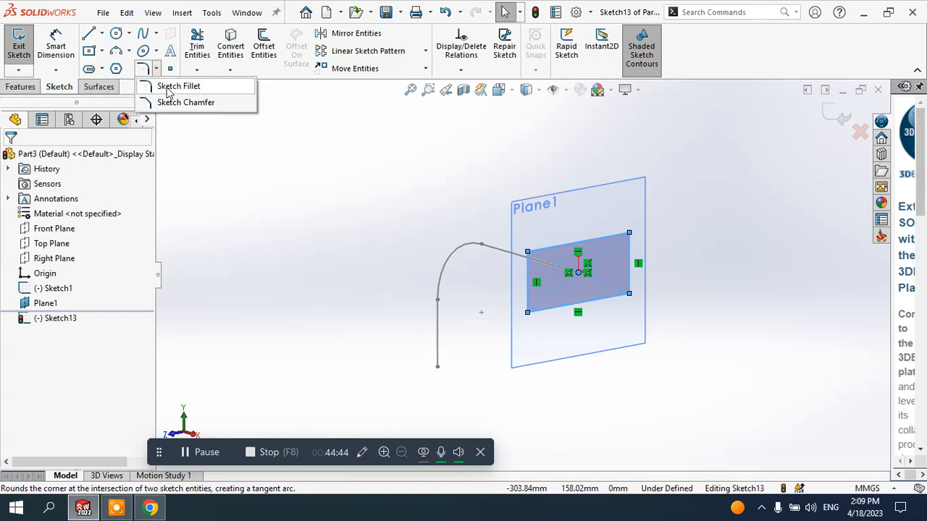
{"action": "left_click", "coordinate": [168, 92]}
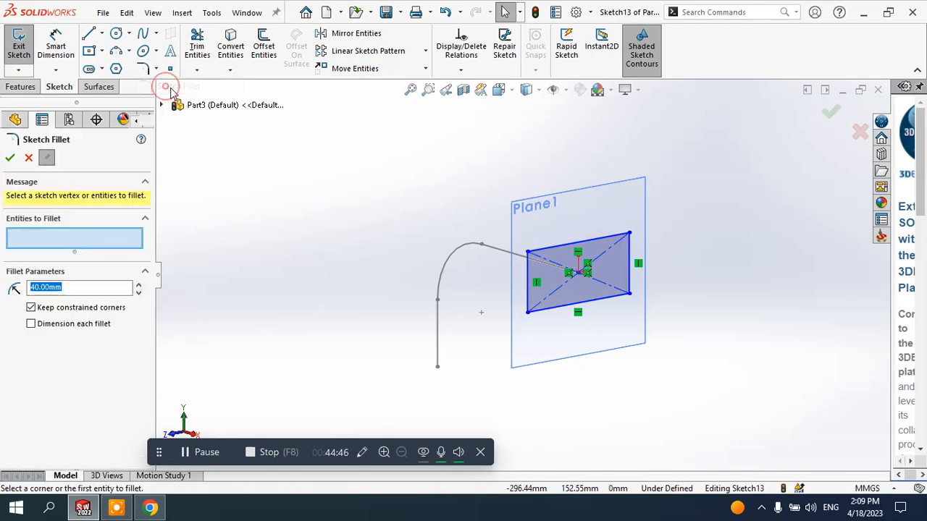
{"action": "scroll", "coordinate": [619, 259], "scroll_direction": "down", "scroll_amount": 3}
{"action": "left_click", "coordinate": [417, 254]}
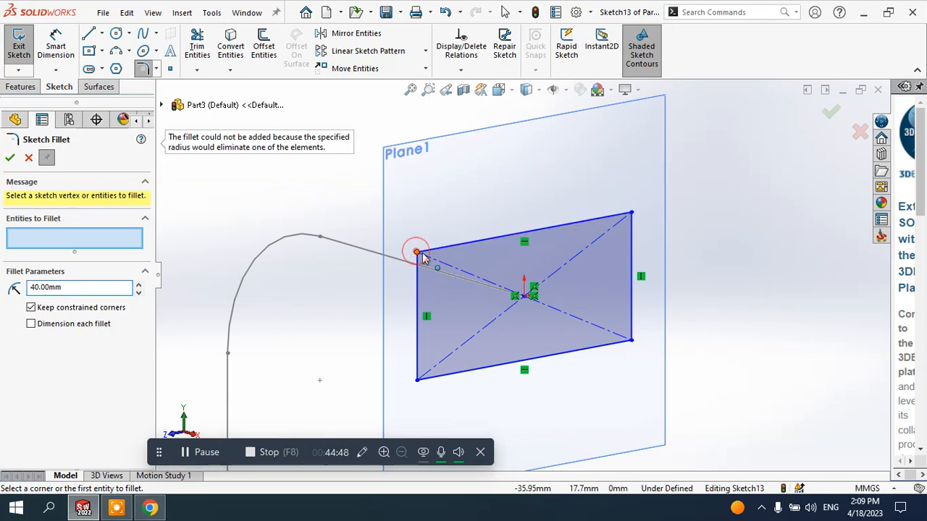
{"action": "left_click", "coordinate": [73, 286]}
{"action": "type", "text": "10"}
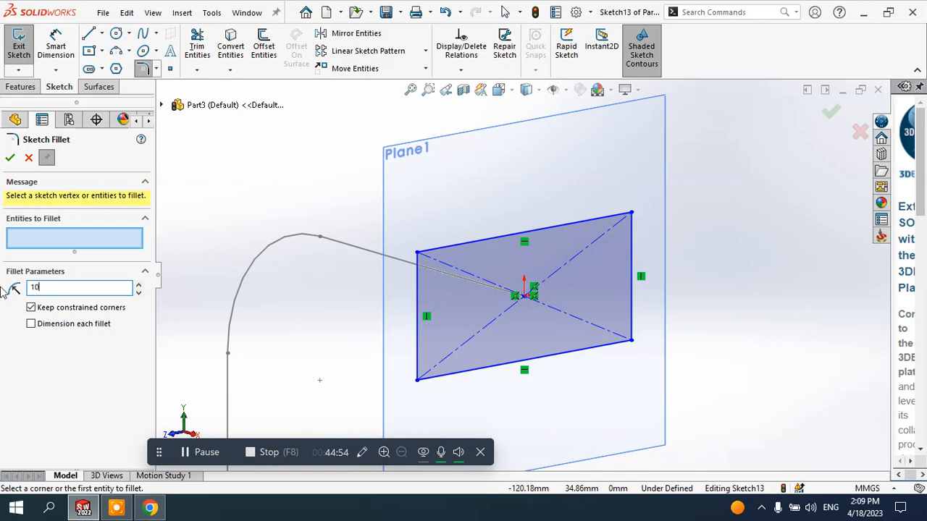
Fillet all four corners of the rectangle and exit the sketch
{"action": "left_click", "coordinate": [417, 253]}
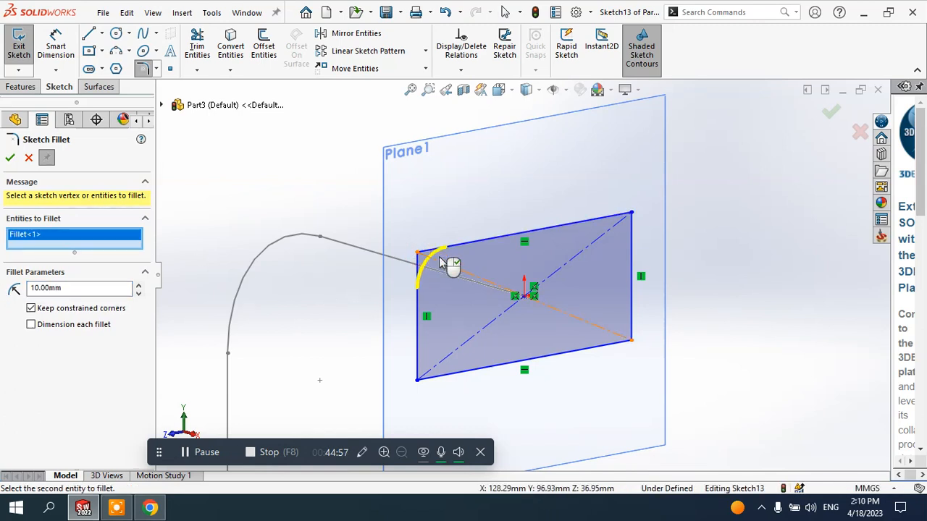
{"action": "left_click", "coordinate": [630, 216]}
{"action": "left_click", "coordinate": [631, 339]}
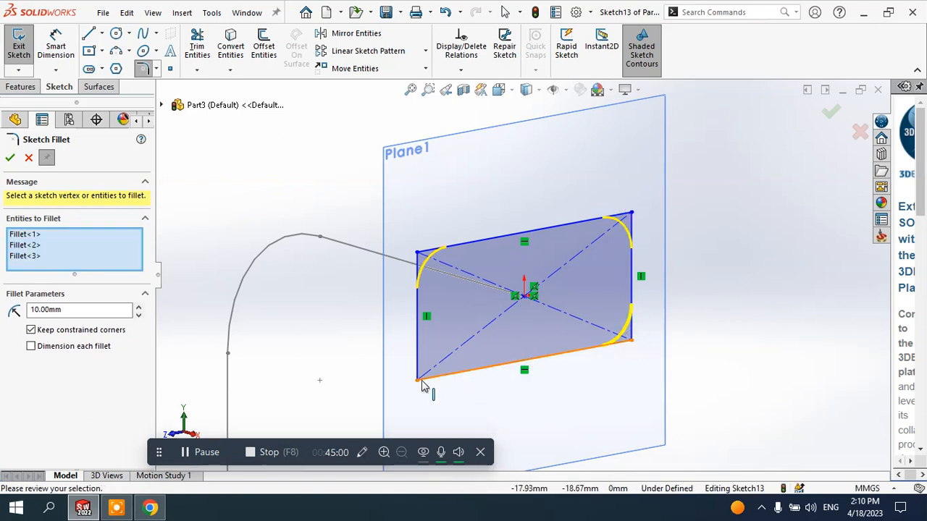
{"action": "left_click", "coordinate": [421, 382]}
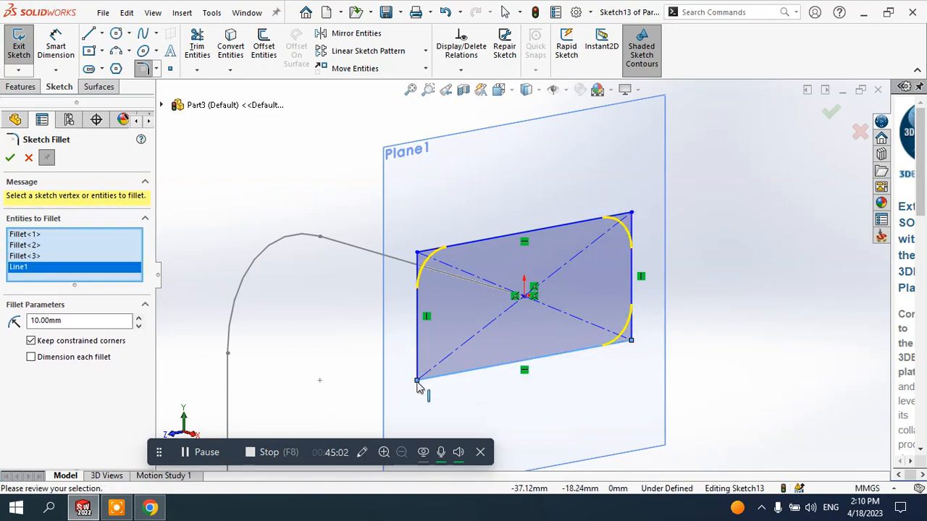
{"action": "left_click", "coordinate": [419, 373]}
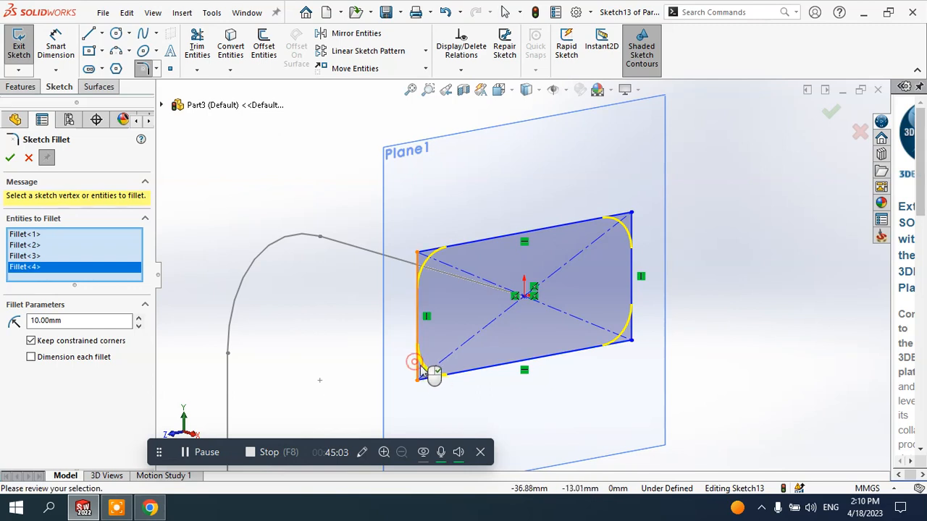
{"action": "left_click", "coordinate": [10, 157]}
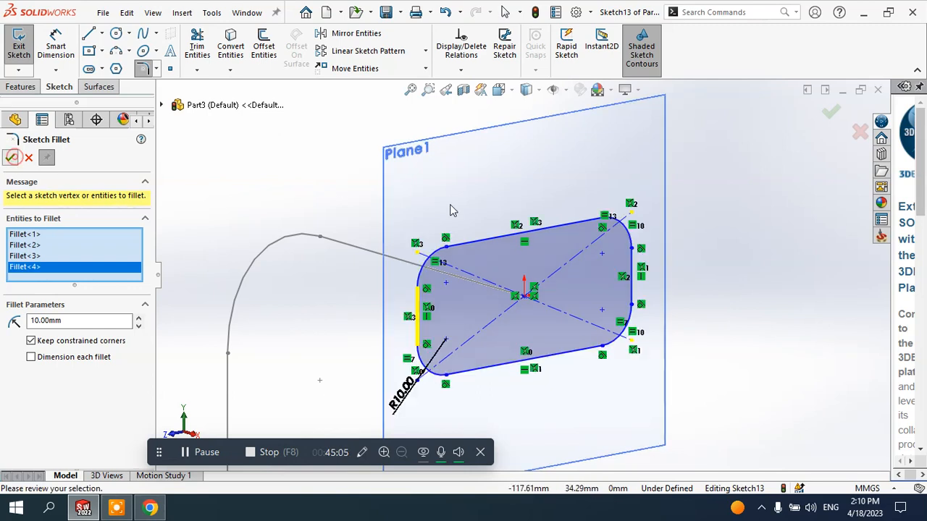
{"action": "left_click", "coordinate": [832, 113]}
{"action": "left_click", "coordinate": [834, 114]}
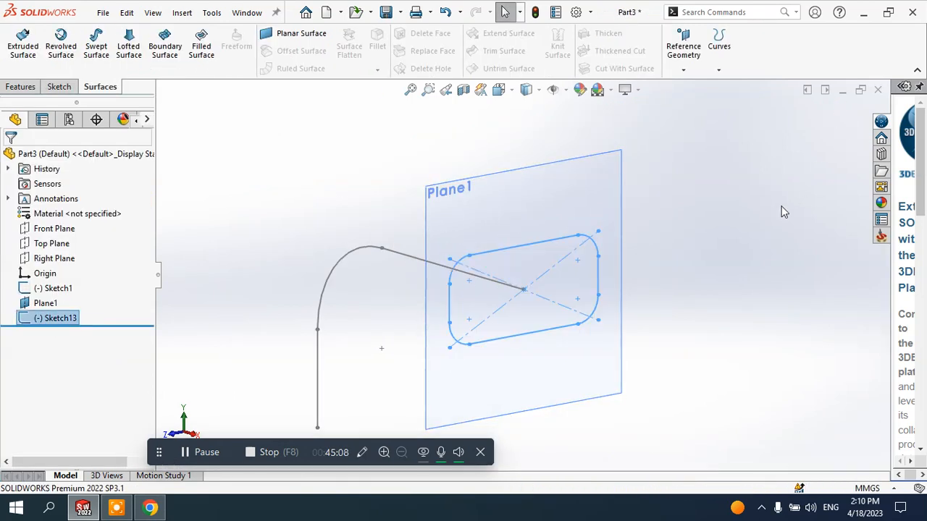
Create a swept surface using the rounded rectangle sketch as the profile and the filleted line sketch as the path
{"action": "mouse_move", "coordinate": [765, 209]}
{"action": "middle_mouse_down"}
{"action": "mouse_move", "coordinate": [725, 247]}
{"action": "mouse_move", "coordinate": [702, 241]}
{"action": "mouse_move", "coordinate": [760, 249]}
{"action": "mouse_move", "coordinate": [745, 249]}
{"action": "mouse_move", "coordinate": [750, 254]}
{"action": "middle_mouse_up"}
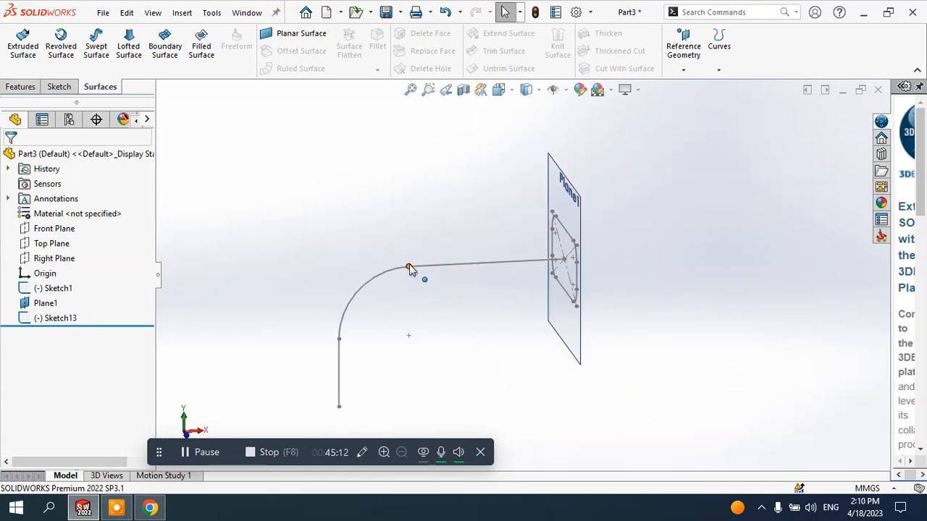
{"action": "middle_click_drag", "start_coordinate": [515, 334], "coordinate": [560, 293]}
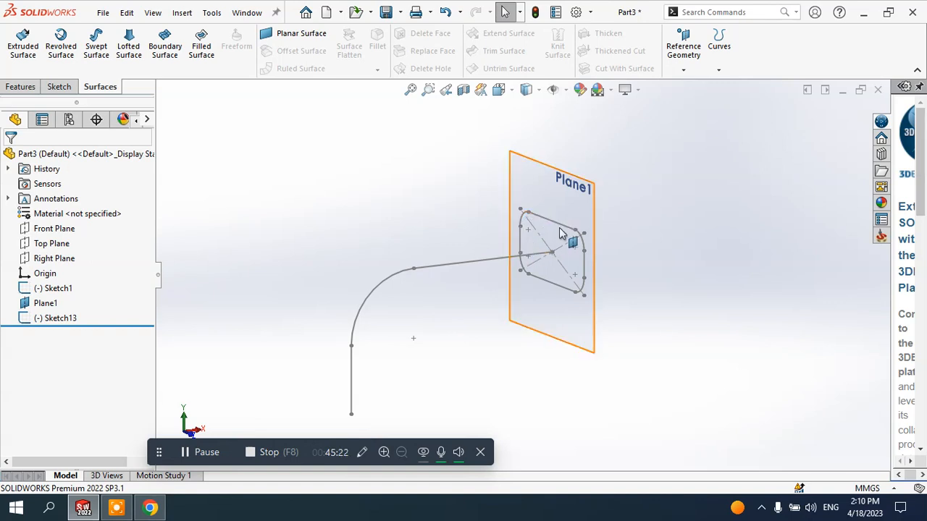
{"action": "key", "text": "ctrl+1"}
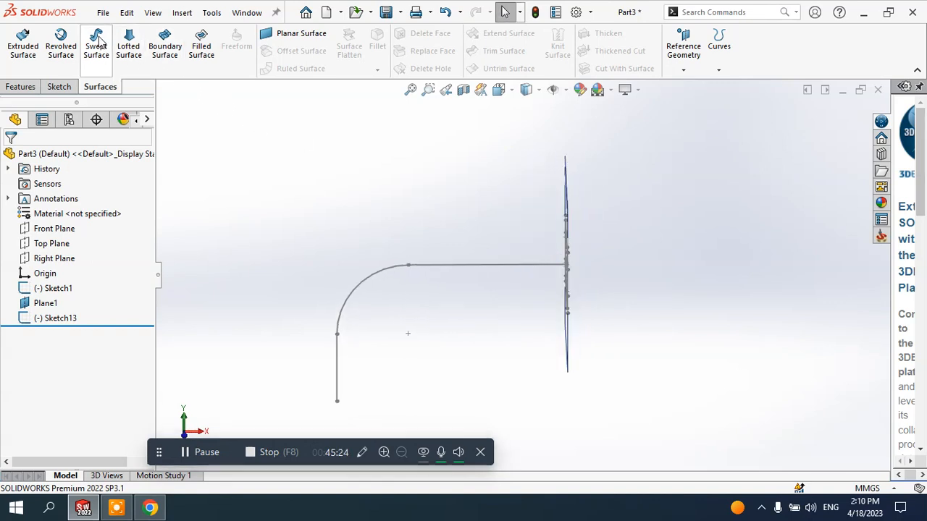
{"action": "left_click", "coordinate": [97, 45]}
{"action": "key", "text": "ctrl+7"}
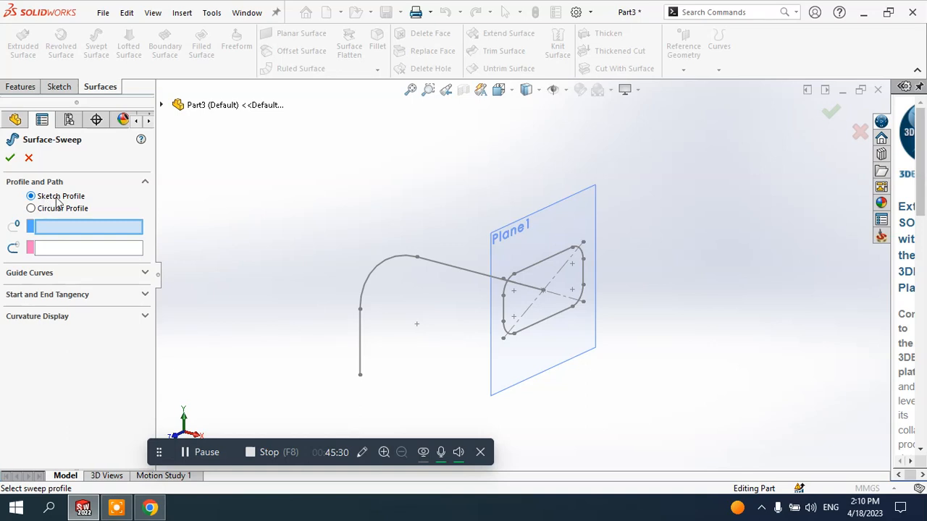
{"action": "left_click", "coordinate": [545, 268]}
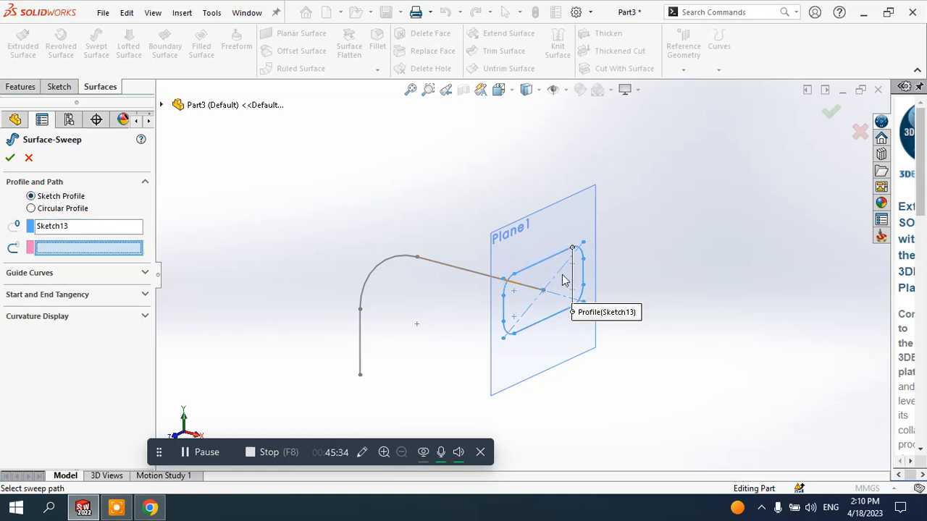
{"action": "mouse_move", "coordinate": [572, 258]}
{"action": "middle_mouse_down"}
{"action": "mouse_move", "coordinate": [615, 270]}
{"action": "mouse_move", "coordinate": [568, 248]}
{"action": "middle_mouse_up"}
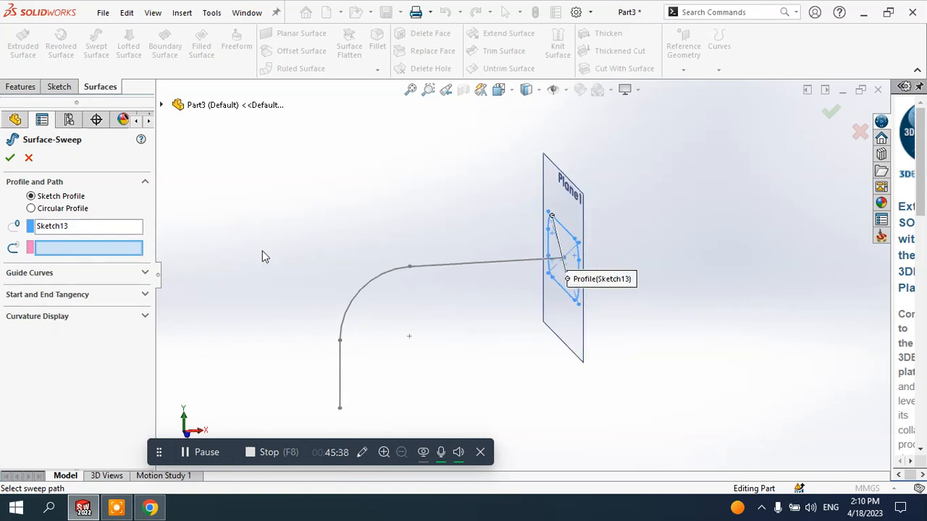
{"action": "left_click", "coordinate": [448, 269]}
{"action": "mouse_move", "coordinate": [450, 268]}
{"action": "middle_mouse_down"}
{"action": "mouse_move", "coordinate": [496, 314]}
{"action": "mouse_move", "coordinate": [432, 294]}
{"action": "middle_mouse_up"}
{"action": "scroll", "coordinate": [534, 286], "scroll_direction": "down", "scroll_amount": 3}
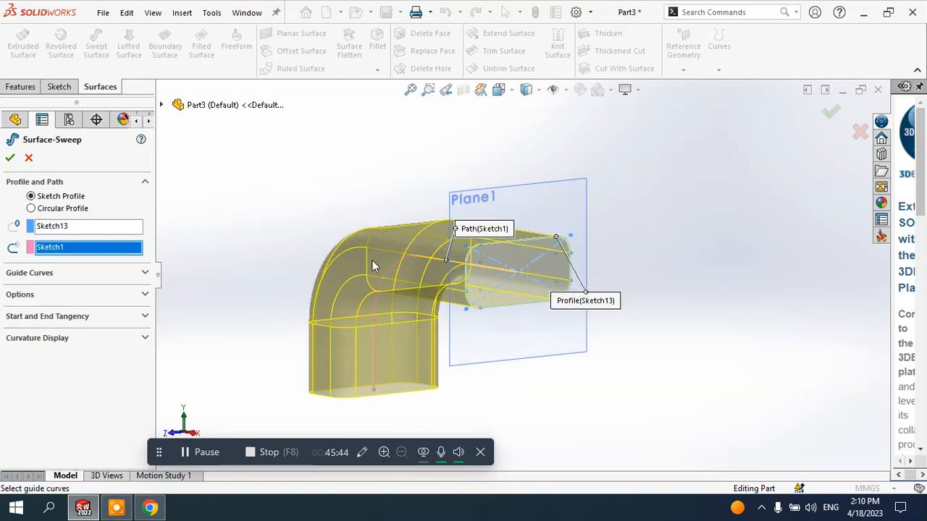
{"action": "middle_click_drag", "start_coordinate": [443, 316], "coordinate": [470, 317]}
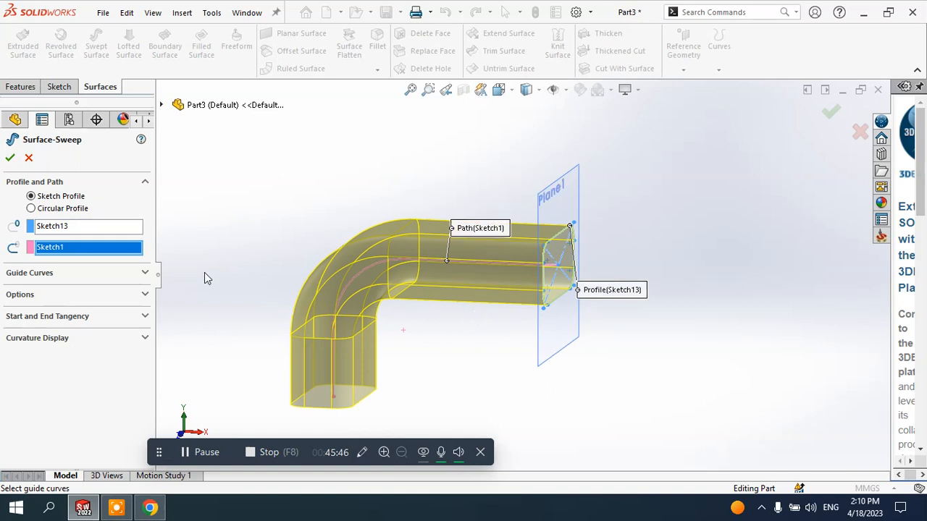
{"action": "left_click", "coordinate": [10, 159]}
Inspect the inside of the swept surface with a section view on the Front Plane, without keeping the section
{"action": "middle_click_drag", "start_coordinate": [645, 223], "coordinate": [645, 244]}
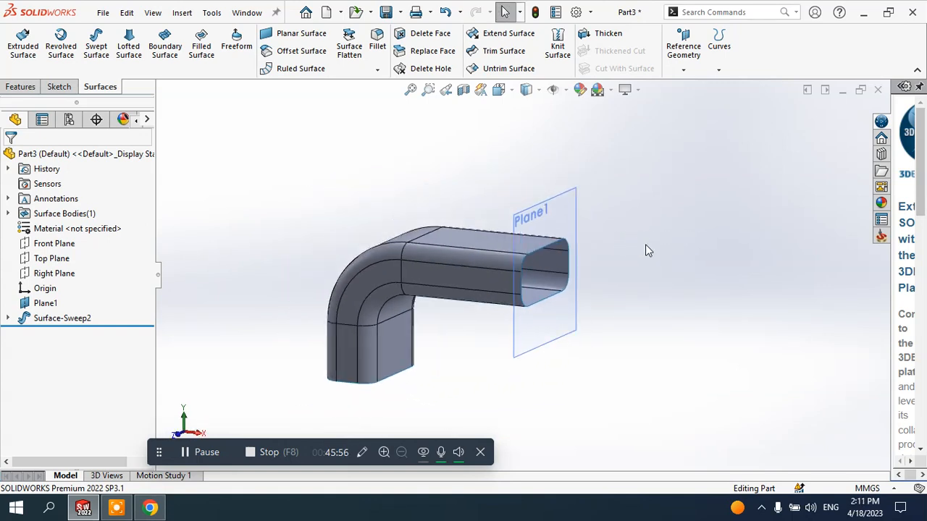
{"action": "mouse_move", "coordinate": [483, 316]}
{"action": "middle_mouse_down"}
{"action": "mouse_move", "coordinate": [499, 307]}
{"action": "mouse_move", "coordinate": [543, 311]}
{"action": "mouse_move", "coordinate": [472, 311]}
{"action": "middle_mouse_up"}
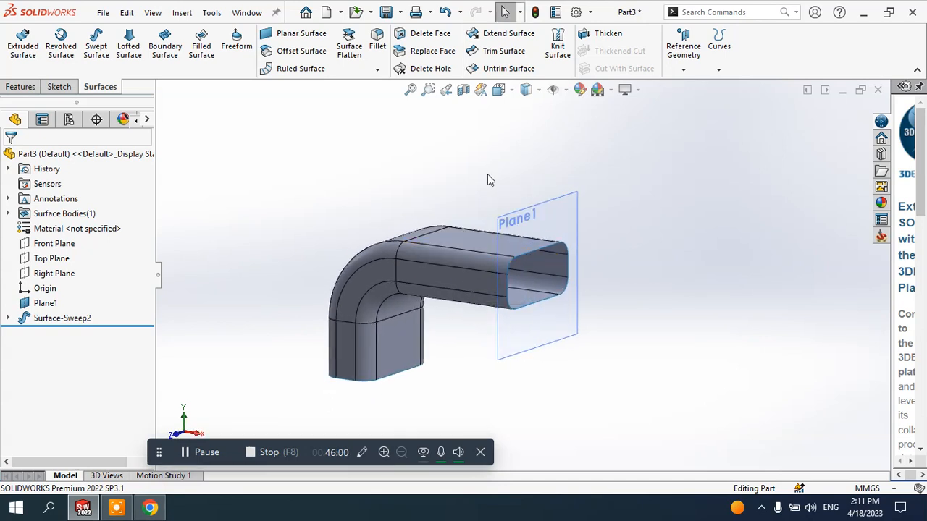
{"action": "left_click", "coordinate": [463, 89]}
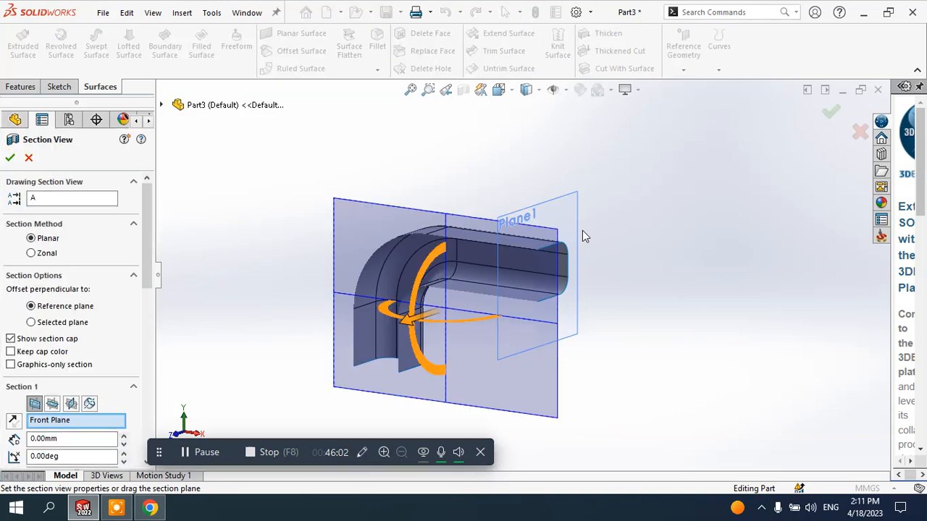
{"action": "middle_click_drag", "start_coordinate": [594, 331], "coordinate": [579, 311]}
{"action": "left_click", "coordinate": [27, 159]}
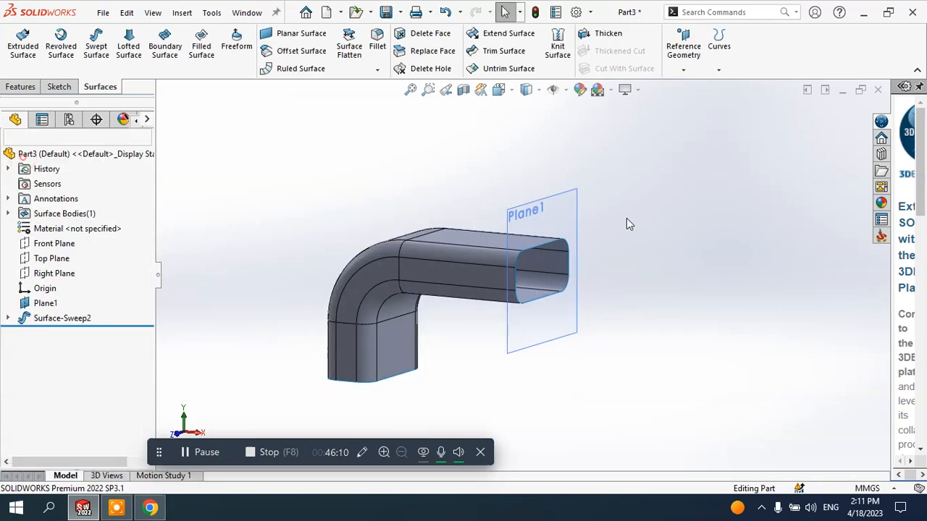
Sketch a circle on the Top Plane beyond the sweep's open end, centred at about X 228.5, Y -4.7, and exit the sketch
{"action": "middle_click_drag", "start_coordinate": [623, 217], "coordinate": [601, 274]}
{"action": "scroll", "coordinate": [601, 278], "scroll_direction": "down", "scroll_amount": 5}
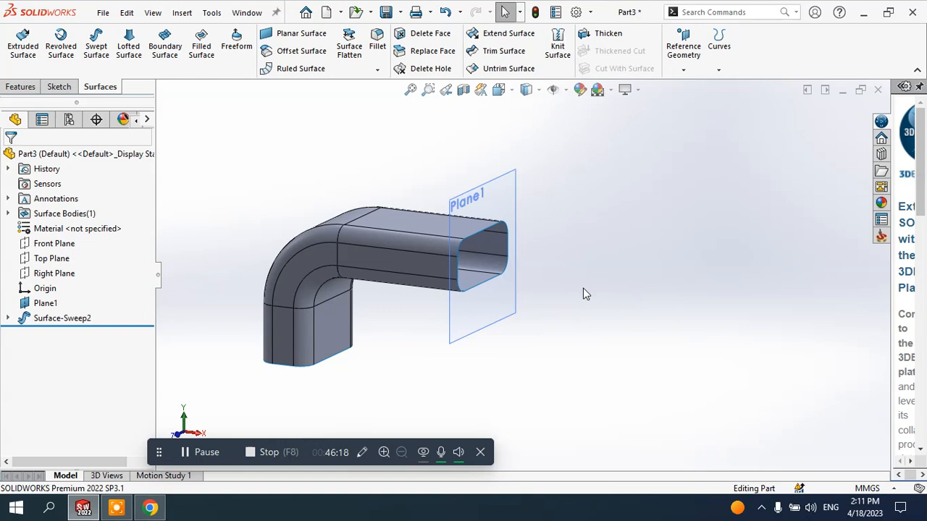
{"action": "scroll", "coordinate": [657, 287], "scroll_direction": "up", "scroll_amount": 2}
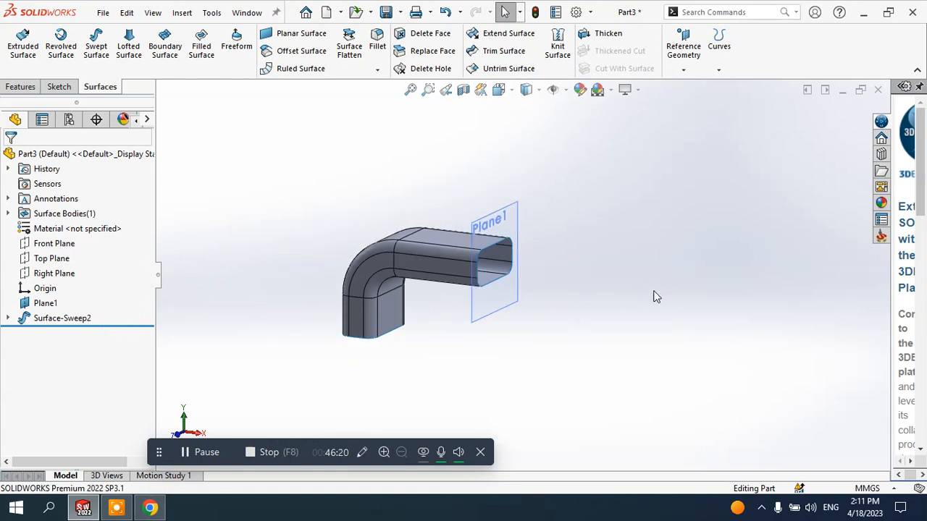
{"action": "left_click", "coordinate": [64, 260]}
{"action": "left_click", "coordinate": [77, 240]}
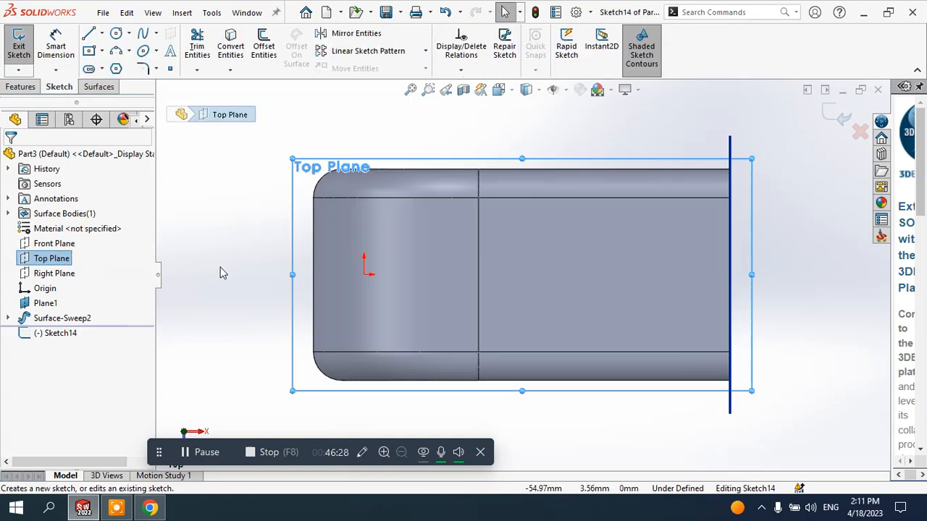
{"action": "scroll", "coordinate": [768, 292], "scroll_direction": "down", "scroll_amount": 3}
{"action": "scroll", "coordinate": [760, 285], "scroll_direction": "down", "scroll_amount": 1}
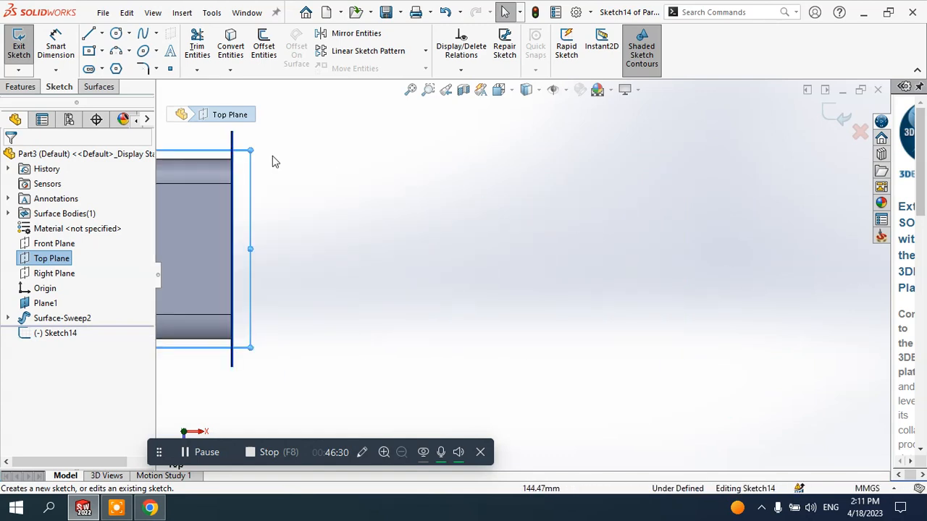
{"action": "left_click", "coordinate": [115, 34]}
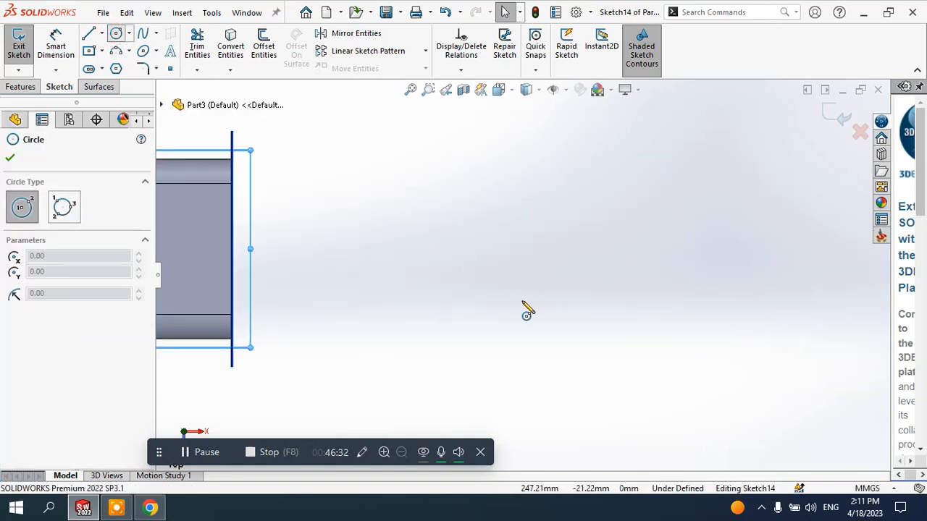
{"action": "left_click", "coordinate": [476, 259]}
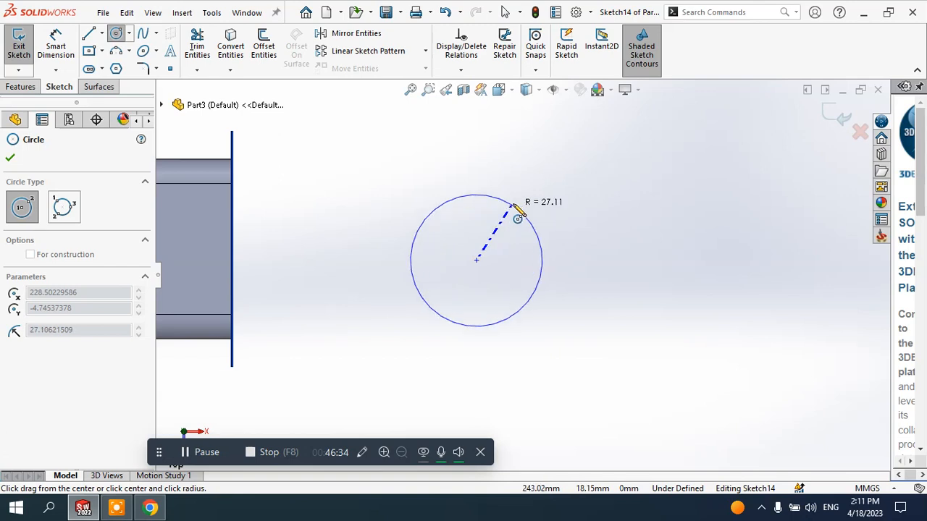
{"action": "left_click", "coordinate": [514, 195]}
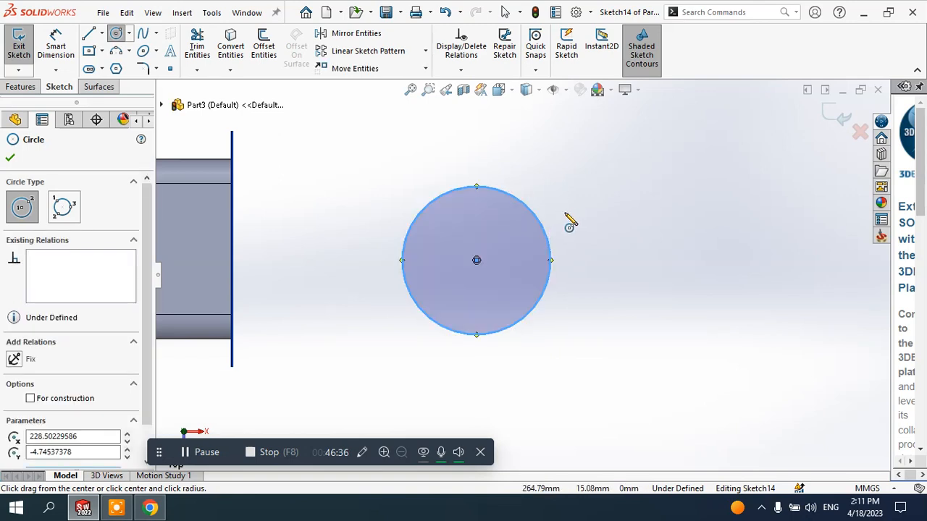
{"action": "key", "text": "Escape"}
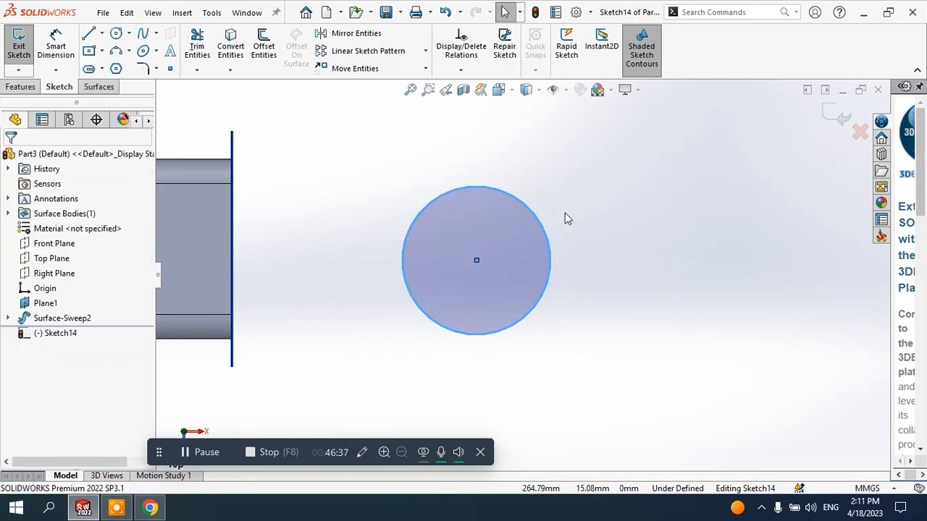
{"action": "left_click", "coordinate": [838, 123]}
Sketch a three-point arc on the Front Plane rising from the circle's centre, with its arc centre at about X 429.7, Y 0.1, and exit the sketch
{"action": "mouse_move", "coordinate": [592, 294]}
{"action": "middle_mouse_down"}
{"action": "mouse_move", "coordinate": [554, 325]}
{"action": "mouse_move", "coordinate": [543, 228]}
{"action": "mouse_move", "coordinate": [497, 123]}
{"action": "mouse_move", "coordinate": [513, 144]}
{"action": "middle_mouse_up"}
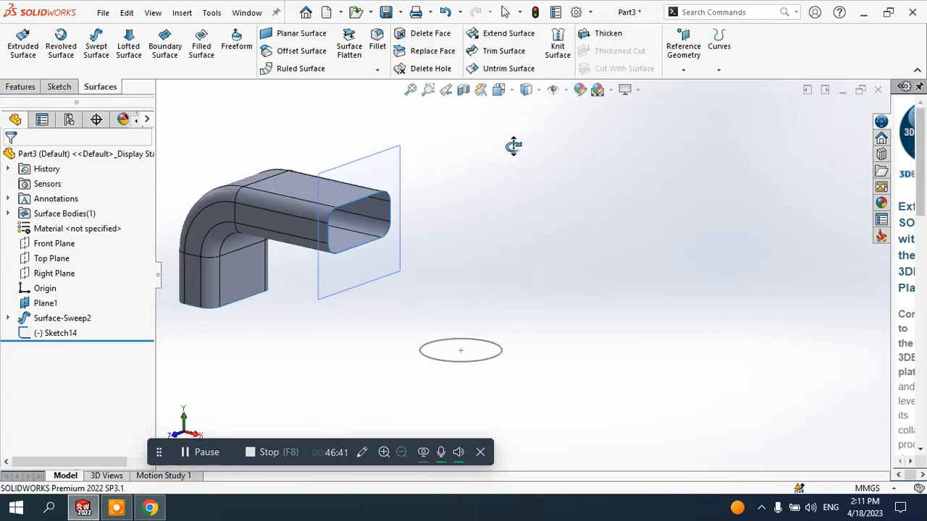
{"action": "left_click", "coordinate": [61, 250]}
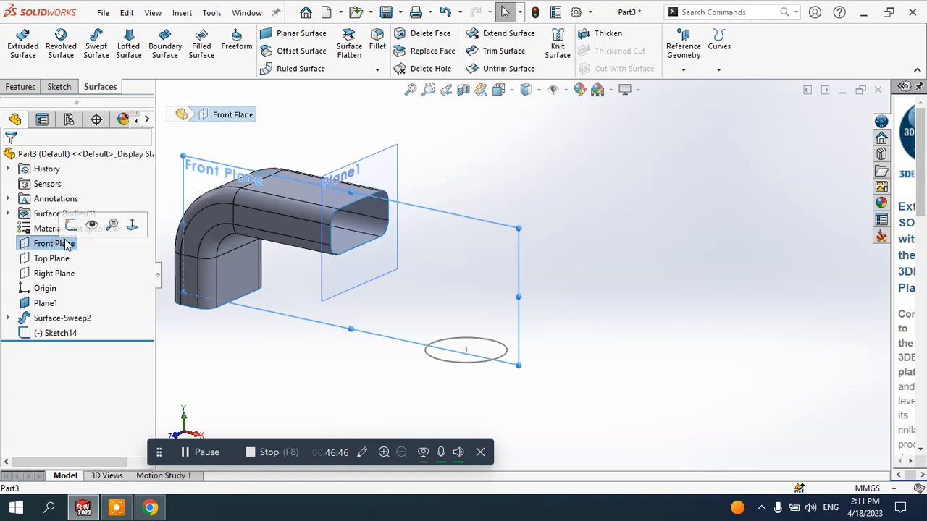
{"action": "left_click", "coordinate": [72, 225]}
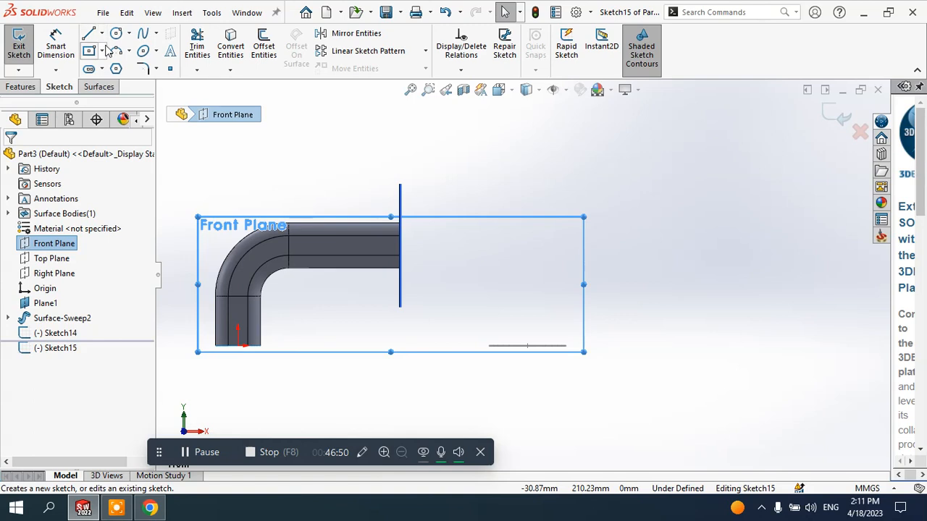
{"action": "left_click", "coordinate": [129, 51]}
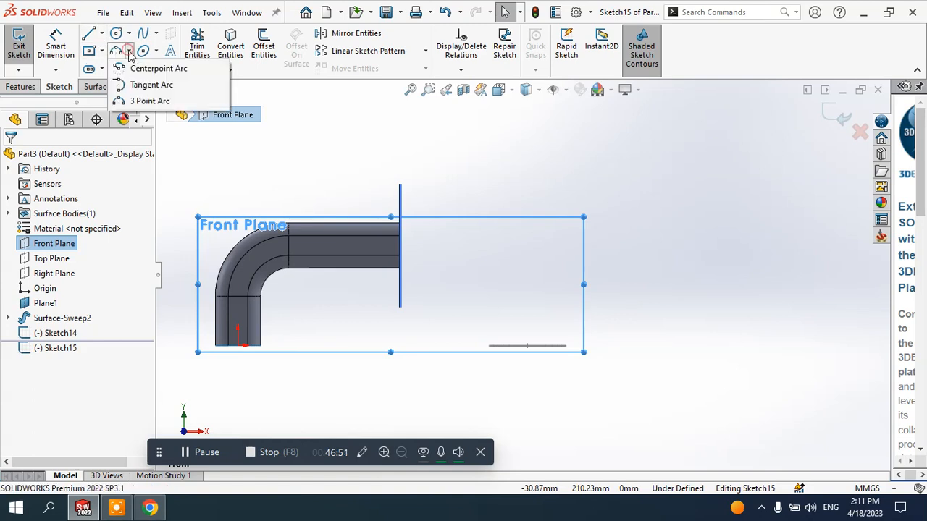
{"action": "left_click", "coordinate": [144, 100]}
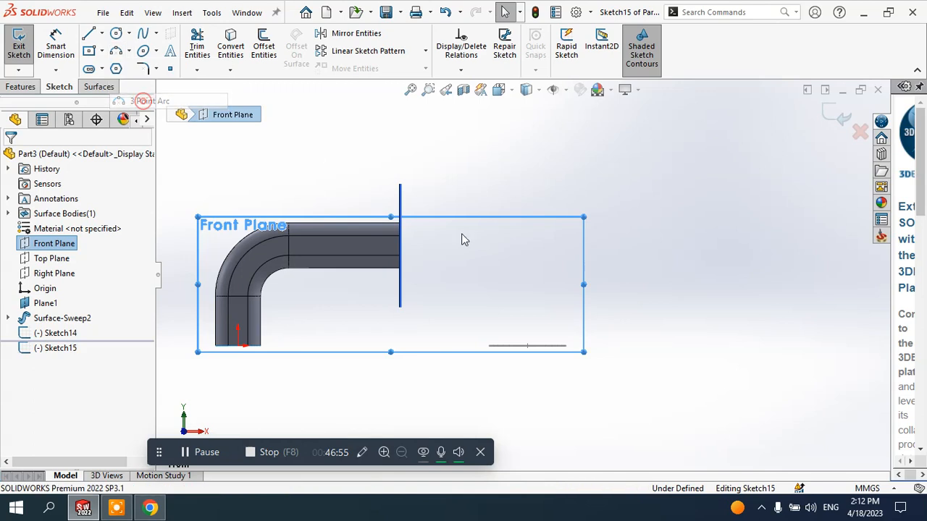
{"action": "left_click", "coordinate": [527, 346]}
{"action": "left_click", "coordinate": [709, 101]}
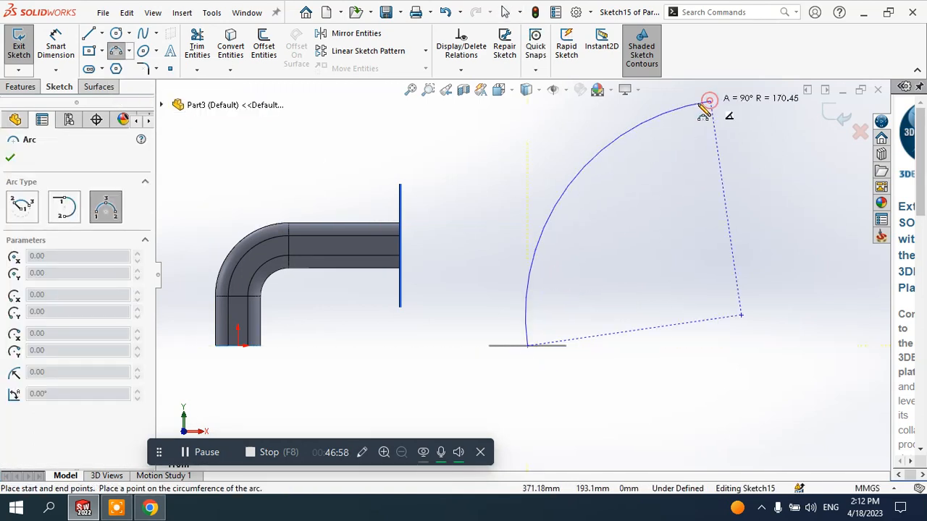
{"action": "left_click", "coordinate": [638, 138]}
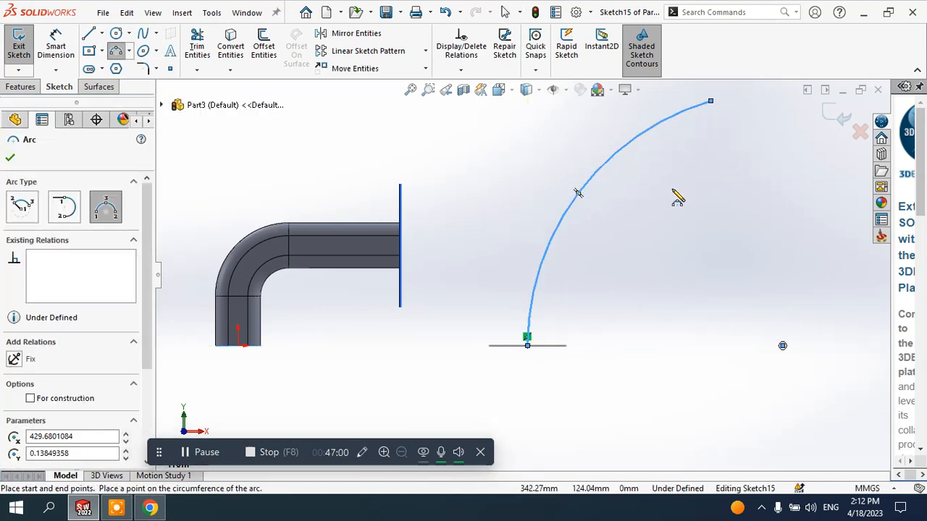
{"action": "key", "text": "Escape"}
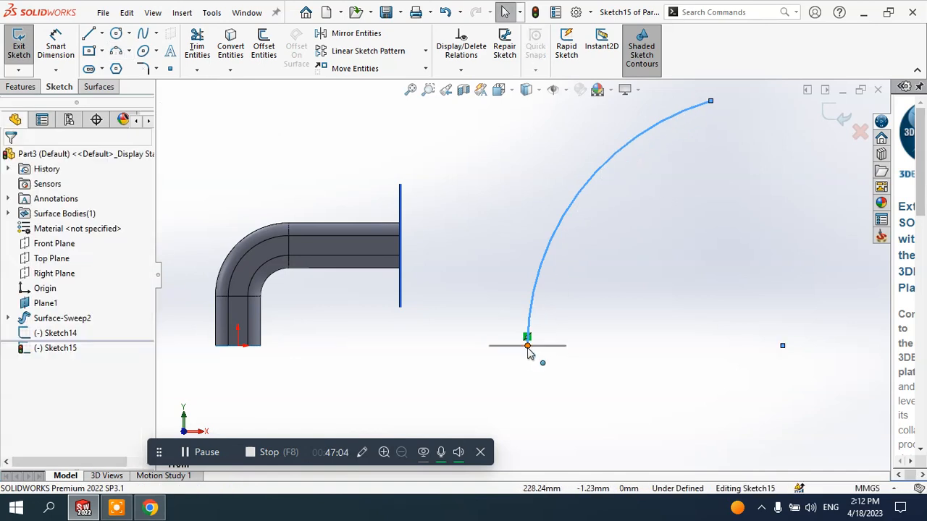
{"action": "scroll", "coordinate": [539, 354], "scroll_direction": "down", "scroll_amount": 3}
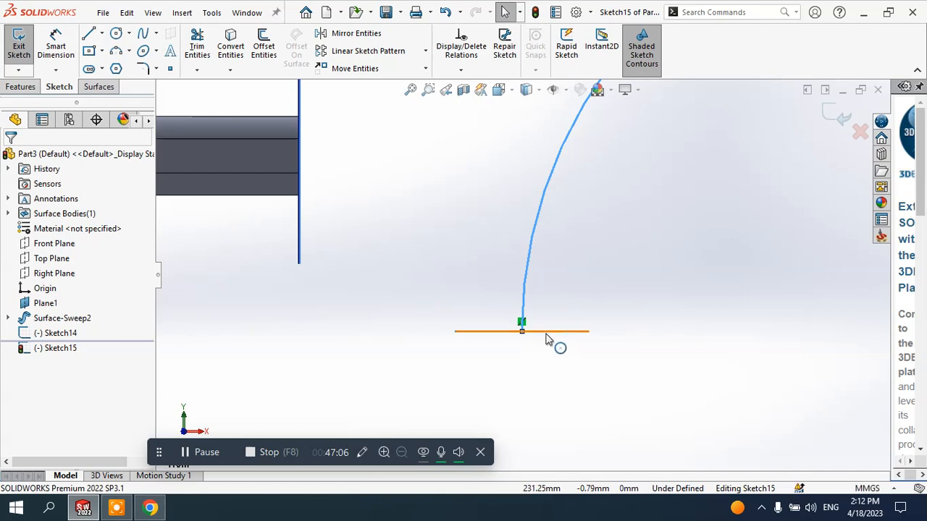
{"action": "mouse_move", "coordinate": [569, 341]}
{"action": "middle_mouse_down"}
{"action": "mouse_move", "coordinate": [562, 364]}
{"action": "mouse_move", "coordinate": [565, 355]}
{"action": "middle_mouse_up"}
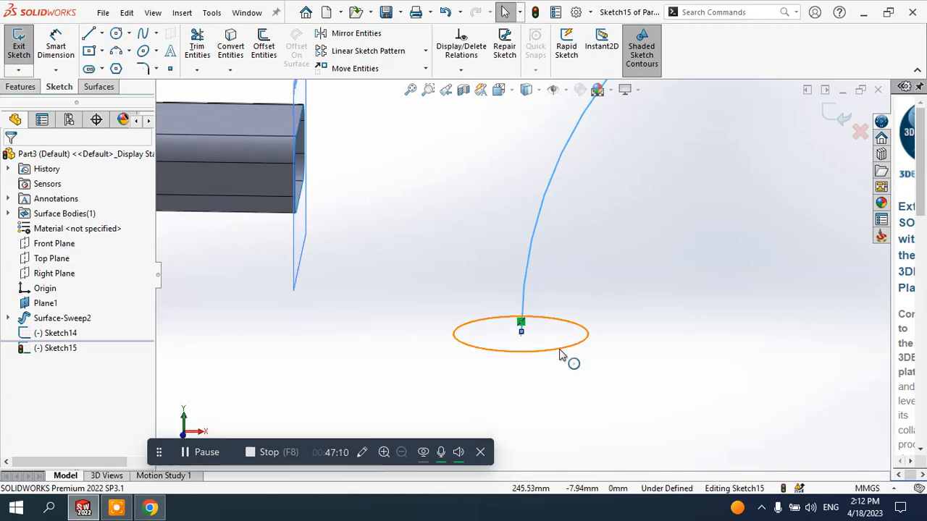
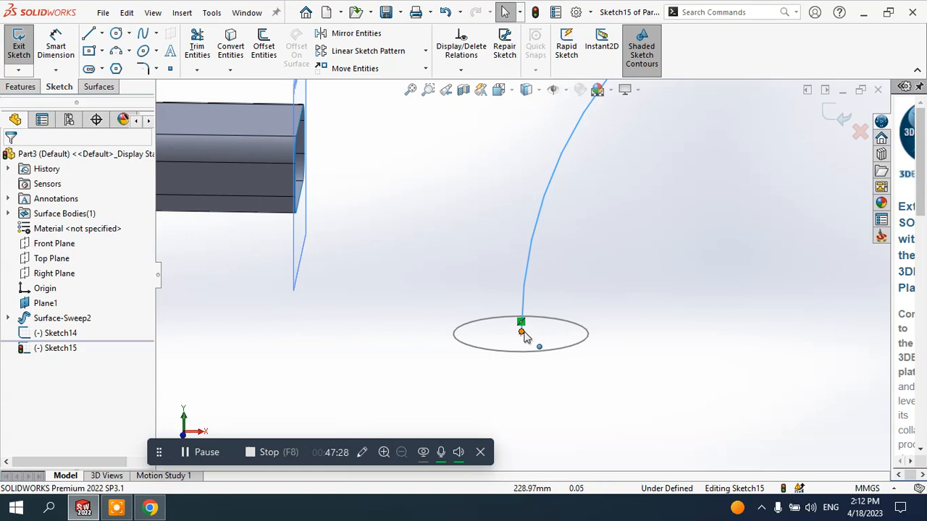
{"action": "scroll", "coordinate": [521, 330], "scroll_direction": "up", "scroll_amount": 5}
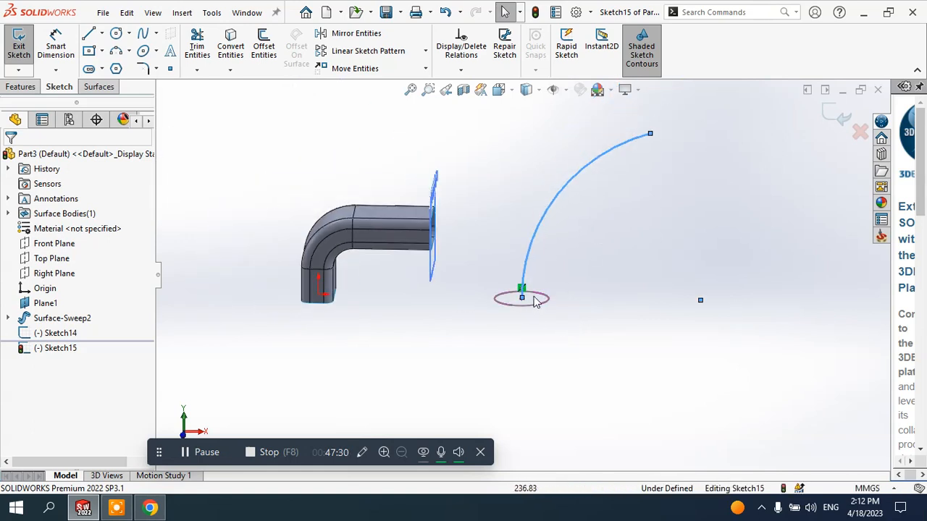
{"action": "left_click", "coordinate": [840, 127]}
Create a swept surface using the circle sketch as the profile and the arc sketch as the path
{"action": "mouse_move", "coordinate": [718, 193]}
{"action": "middle_mouse_down"}
{"action": "mouse_move", "coordinate": [683, 220]}
{"action": "mouse_move", "coordinate": [457, 132]}
{"action": "middle_mouse_up"}
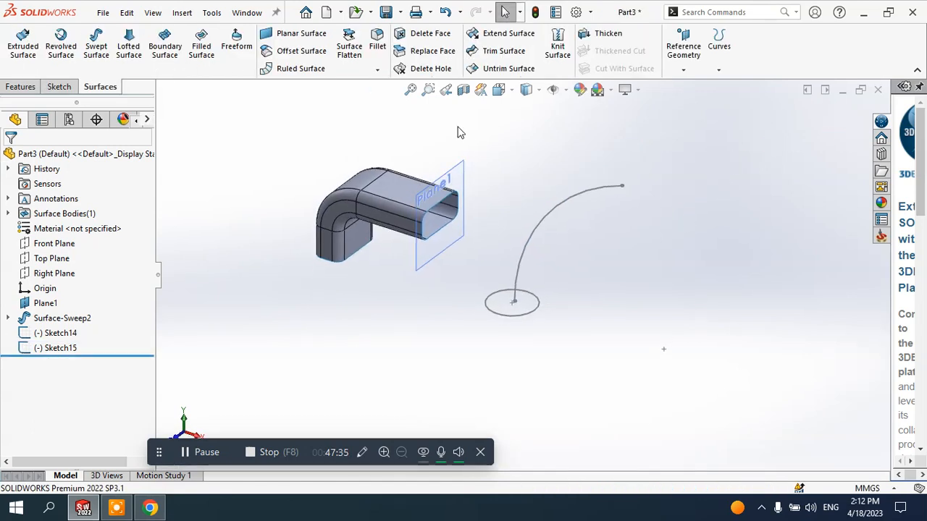
{"action": "left_click", "coordinate": [96, 45]}
{"action": "scroll", "coordinate": [540, 228], "scroll_direction": "down", "scroll_amount": 2}
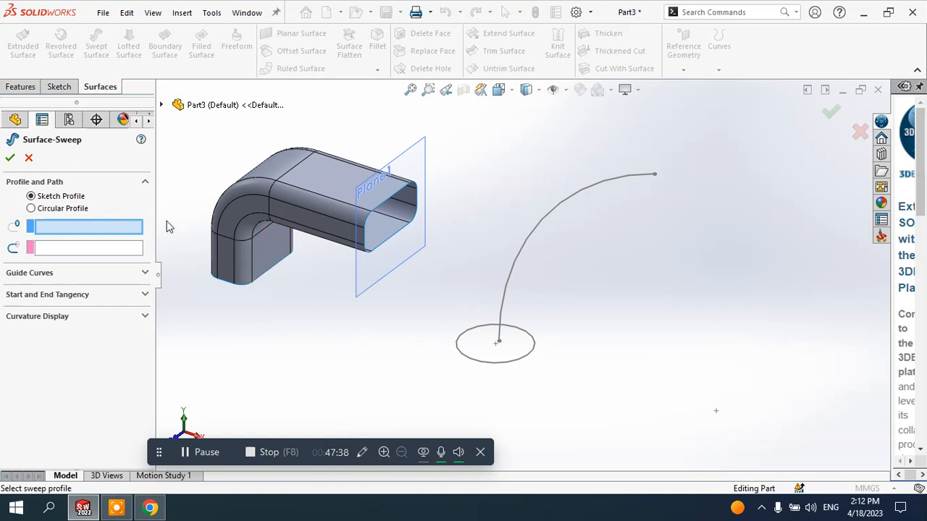
{"action": "left_click", "coordinate": [521, 362]}
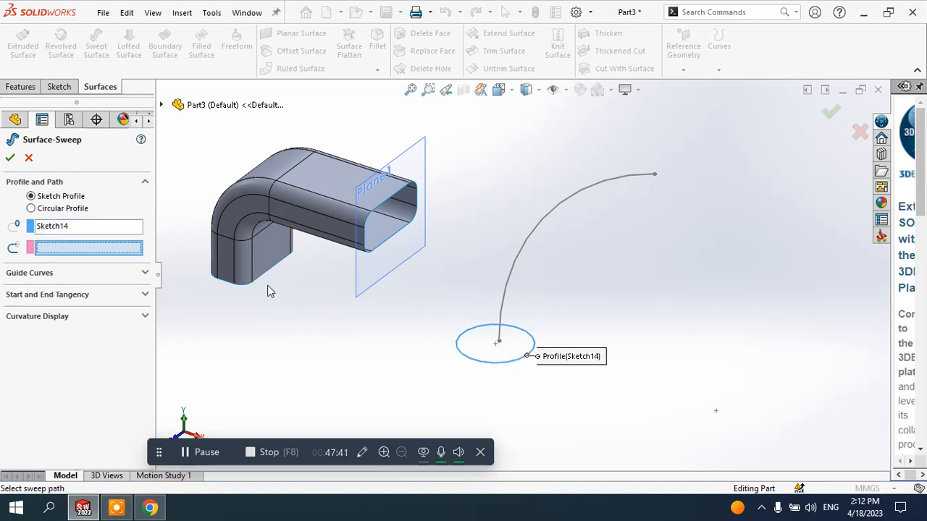
{"action": "left_click", "coordinate": [502, 290]}
{"action": "mouse_move", "coordinate": [531, 294]}
{"action": "middle_mouse_down"}
{"action": "mouse_move", "coordinate": [594, 275]}
{"action": "mouse_move", "coordinate": [577, 280]}
{"action": "middle_mouse_up"}
{"action": "scroll", "coordinate": [576, 280], "scroll_direction": "up", "scroll_amount": 3}
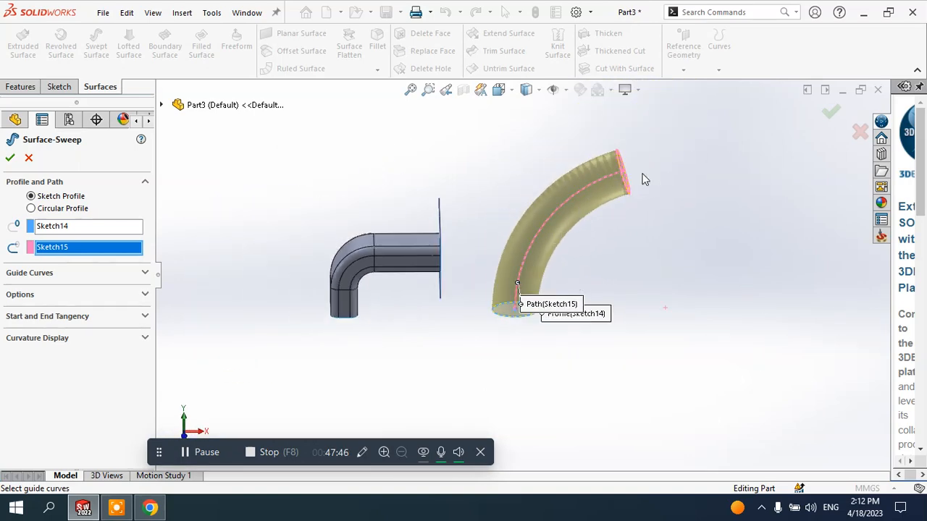
{"action": "left_click", "coordinate": [11, 159]}
{"action": "middle_click_drag", "start_coordinate": [637, 271], "coordinate": [625, 254]}
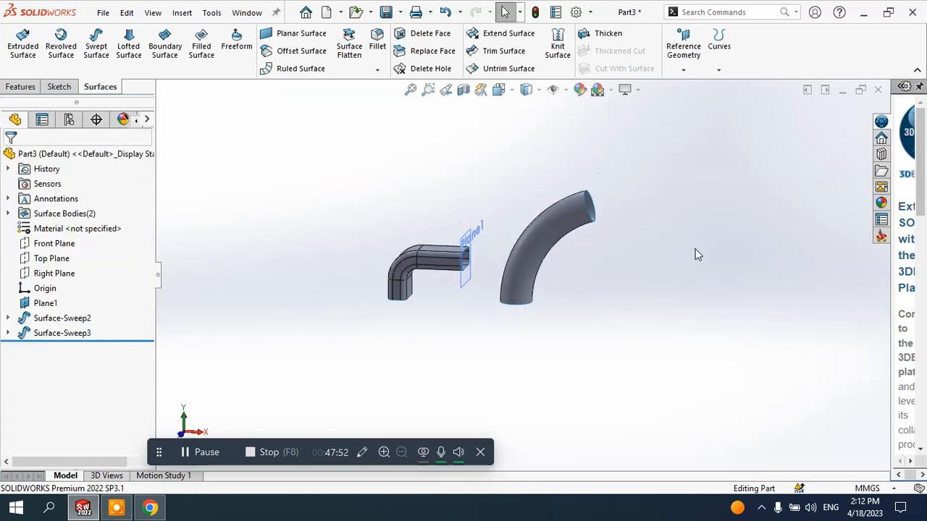
{"action": "scroll", "coordinate": [697, 255], "scroll_direction": "down", "scroll_amount": 2}
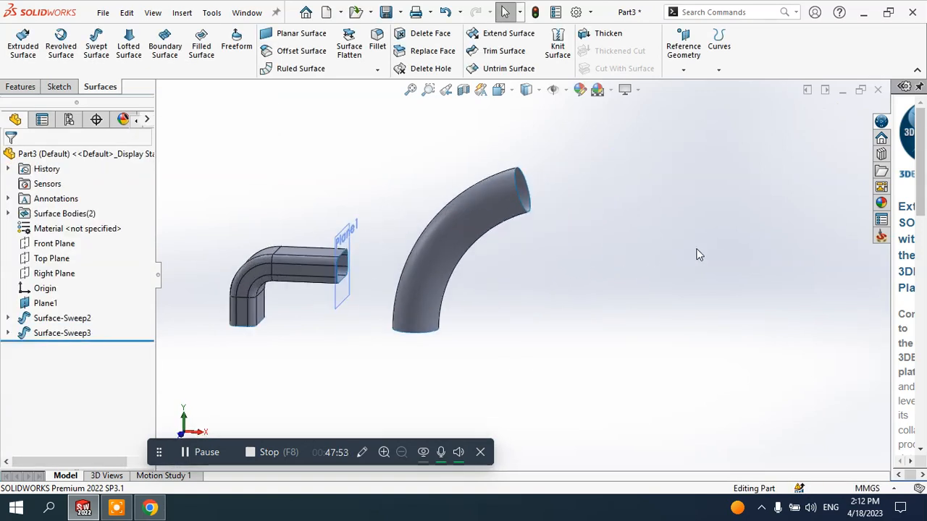
Create a reference plane offset 60 mm above the Top Plane
{"action": "left_click", "coordinate": [51, 258]}
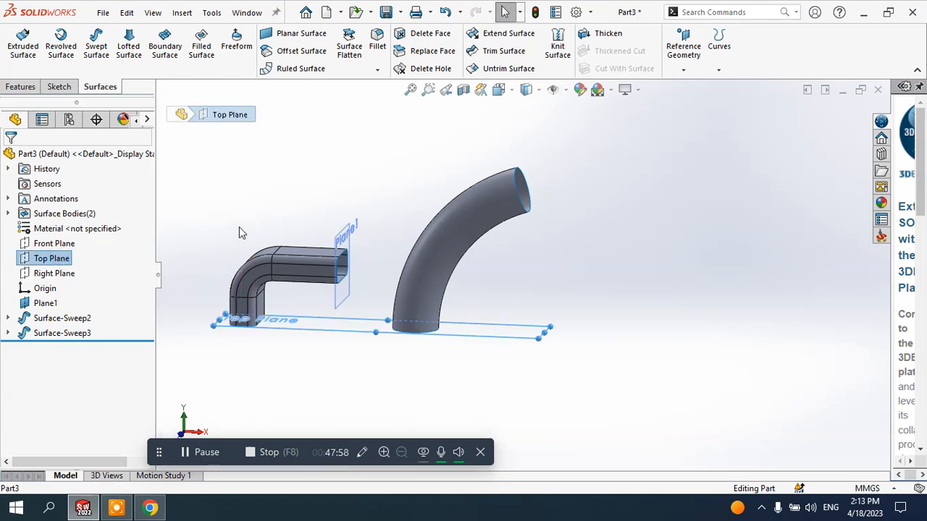
{"action": "left_click", "coordinate": [228, 208]}
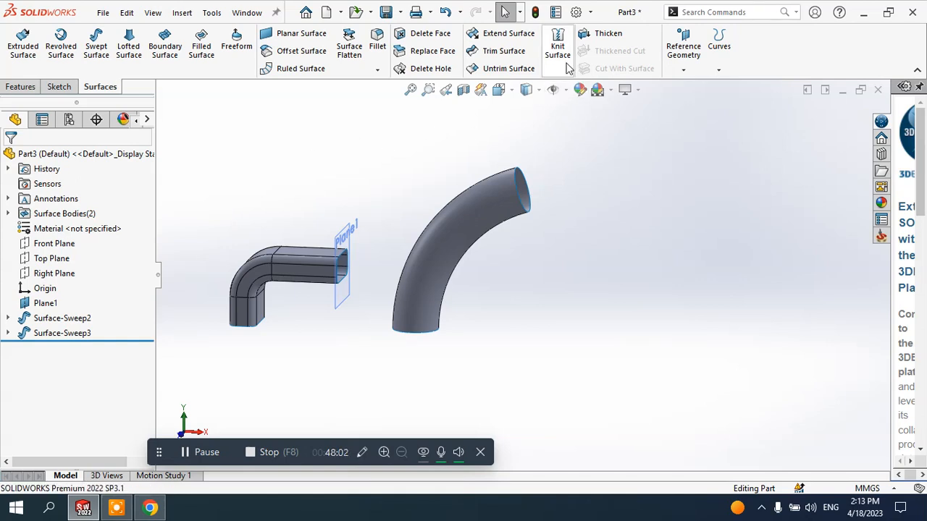
{"action": "left_click", "coordinate": [674, 70]}
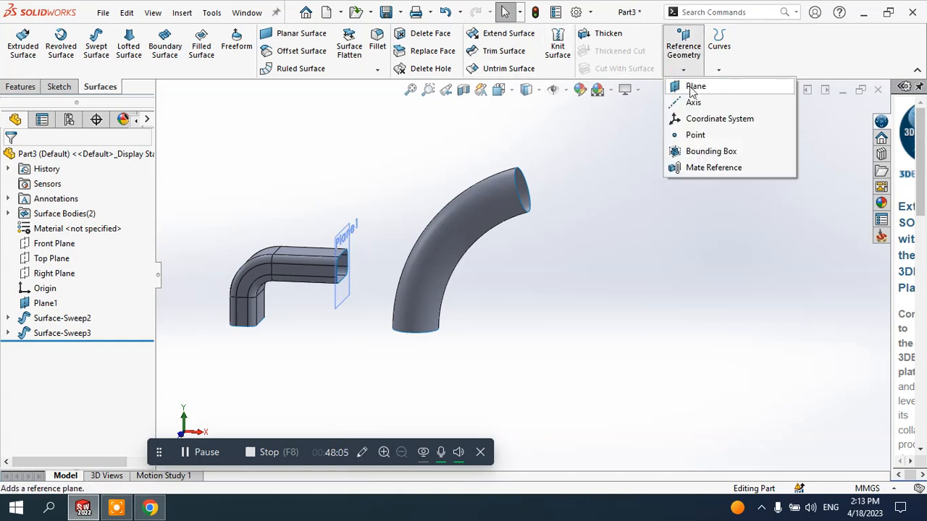
{"action": "left_click", "coordinate": [694, 87]}
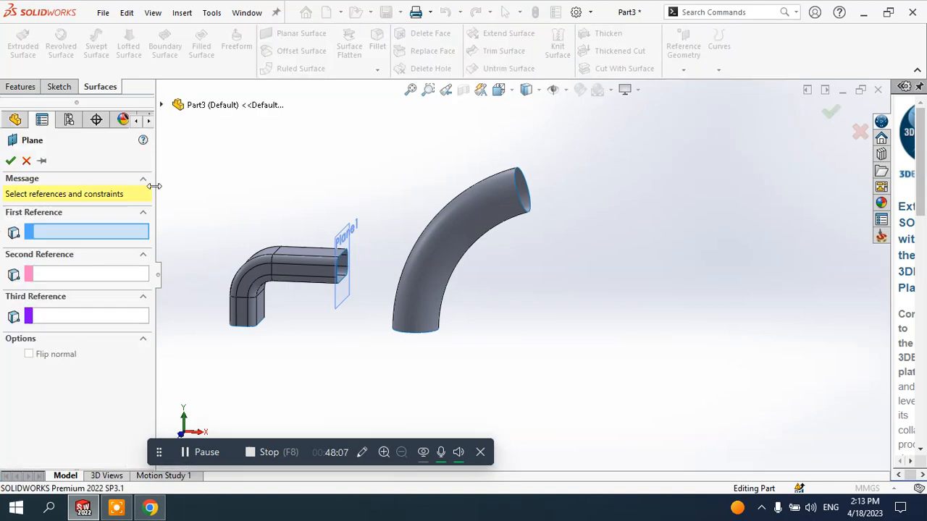
{"action": "left_click", "coordinate": [162, 105]}
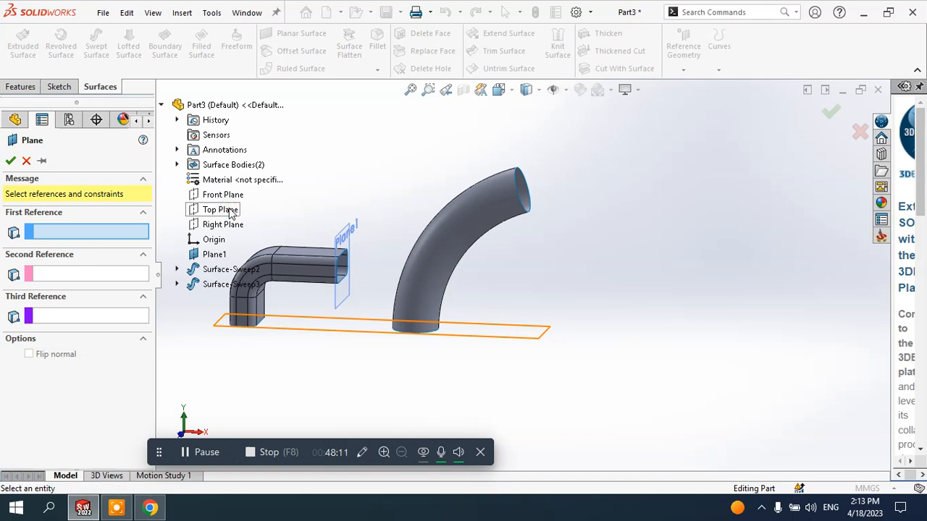
{"action": "left_click", "coordinate": [229, 210]}
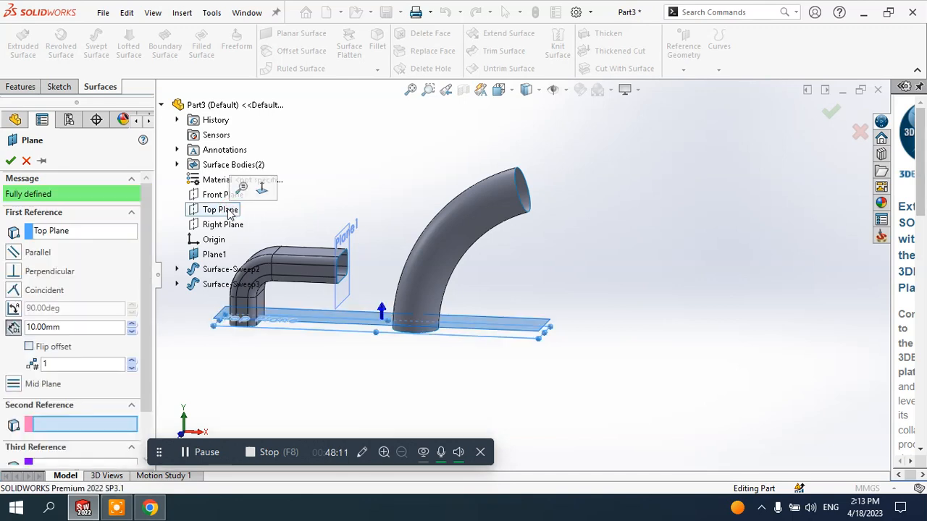
{"action": "left_click", "coordinate": [132, 324]}
{"action": "left_click", "coordinate": [131, 324]}
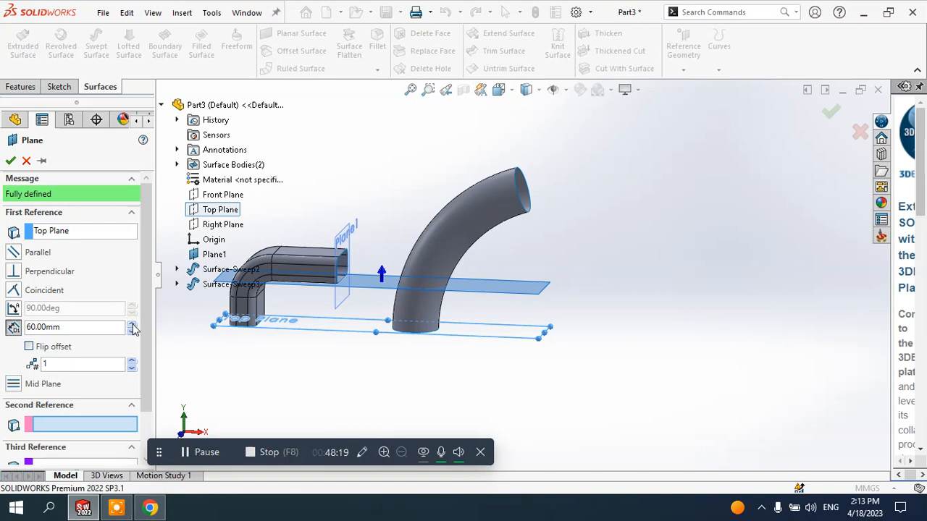
{"action": "left_click", "coordinate": [10, 161]}
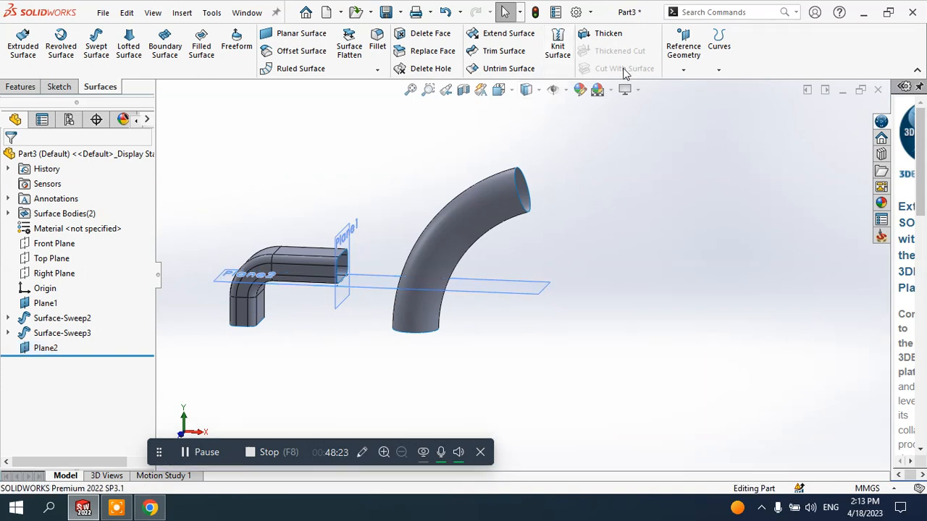
Create a second reference plane offset 60 mm below the Top Plane, using the flipped offset direction and the flipped normal
{"action": "left_click", "coordinate": [683, 70]}
{"action": "left_click", "coordinate": [694, 85]}
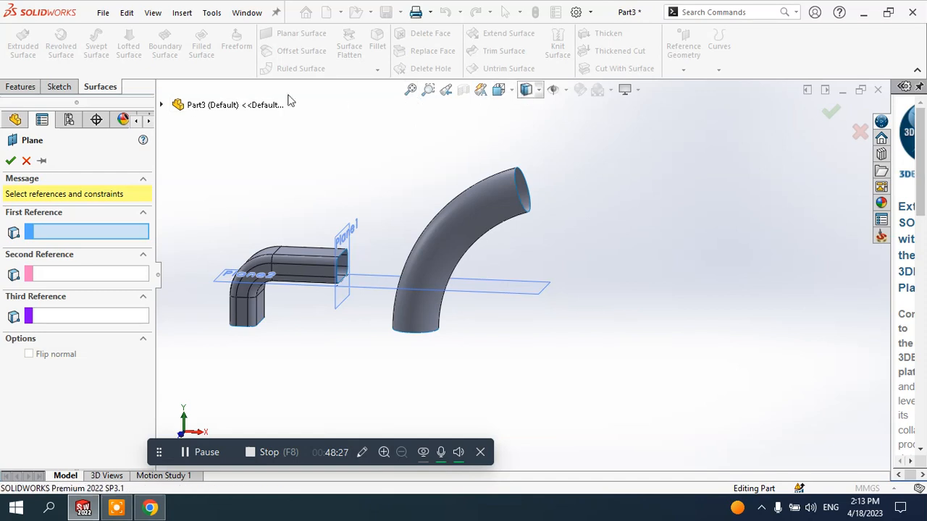
{"action": "left_click", "coordinate": [162, 106]}
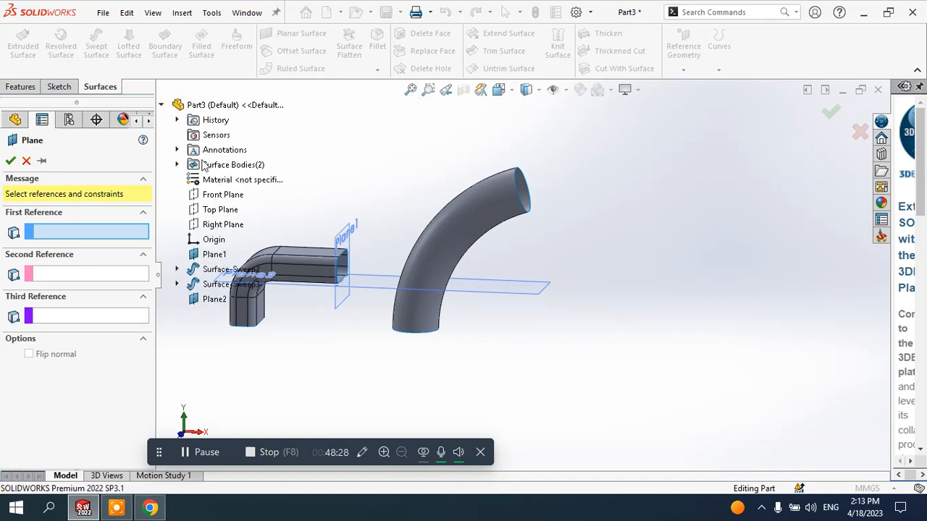
{"action": "left_click", "coordinate": [221, 211]}
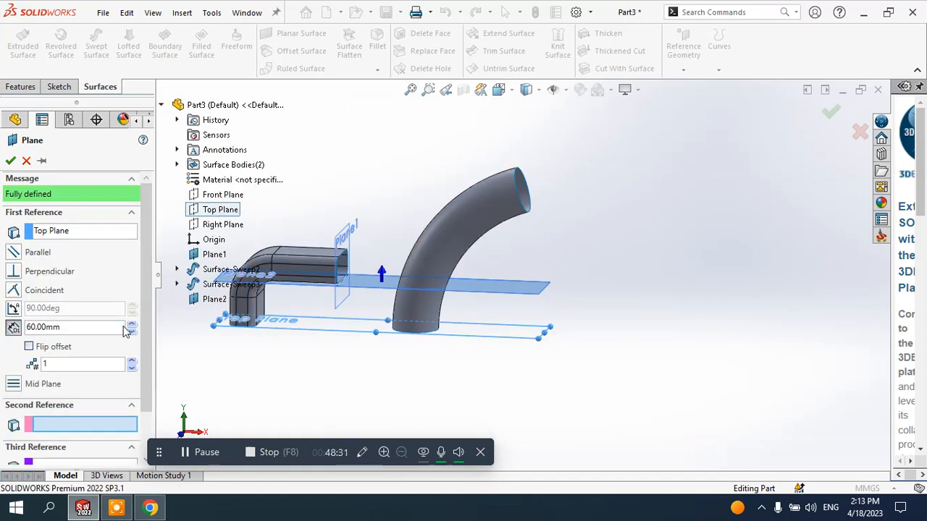
{"action": "left_click", "coordinate": [29, 347]}
{"action": "middle_click_drag", "start_coordinate": [408, 353], "coordinate": [431, 344]}
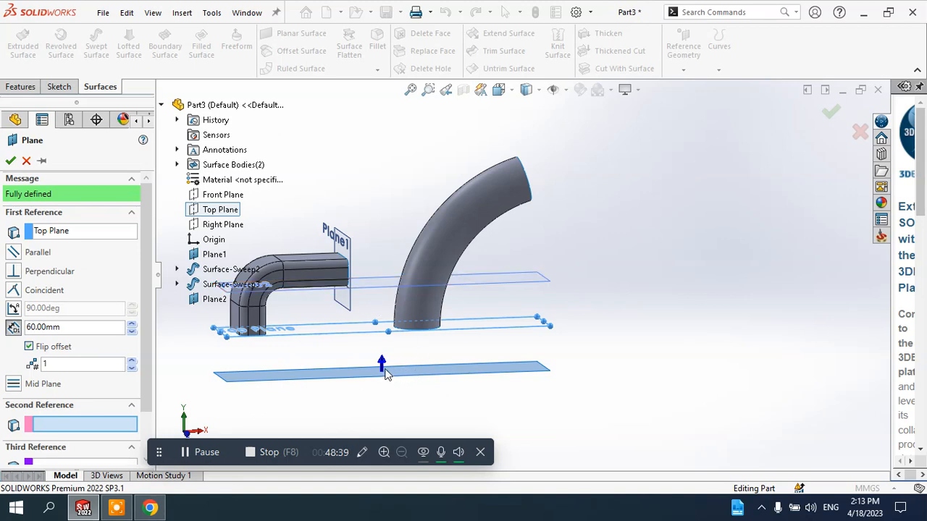
{"action": "scroll", "coordinate": [137, 376], "scroll_direction": "down", "scroll_amount": 3}
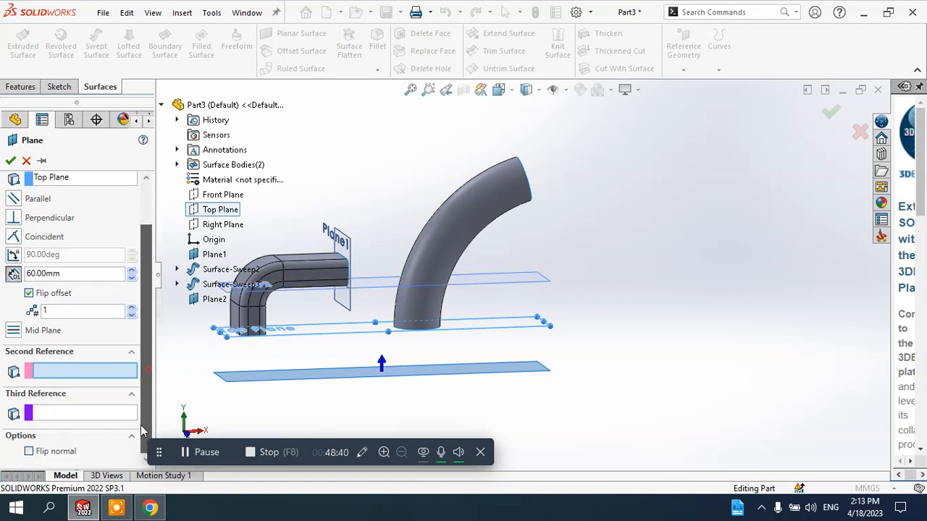
{"action": "left_click", "coordinate": [26, 451]}
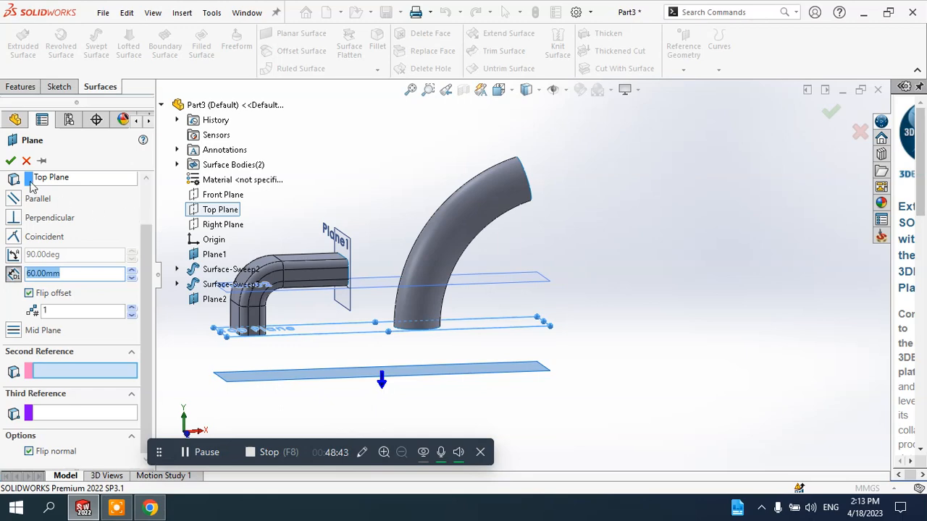
{"action": "left_click", "coordinate": [10, 160]}
Sketch a circle on the plane 60 mm above the Top Plane, centred at about X 490.4, Y 0, and exit the sketch
{"action": "middle_click_drag", "start_coordinate": [581, 260], "coordinate": [507, 347]}
{"action": "left_click", "coordinate": [546, 284]}
{"action": "left_click", "coordinate": [471, 377]}
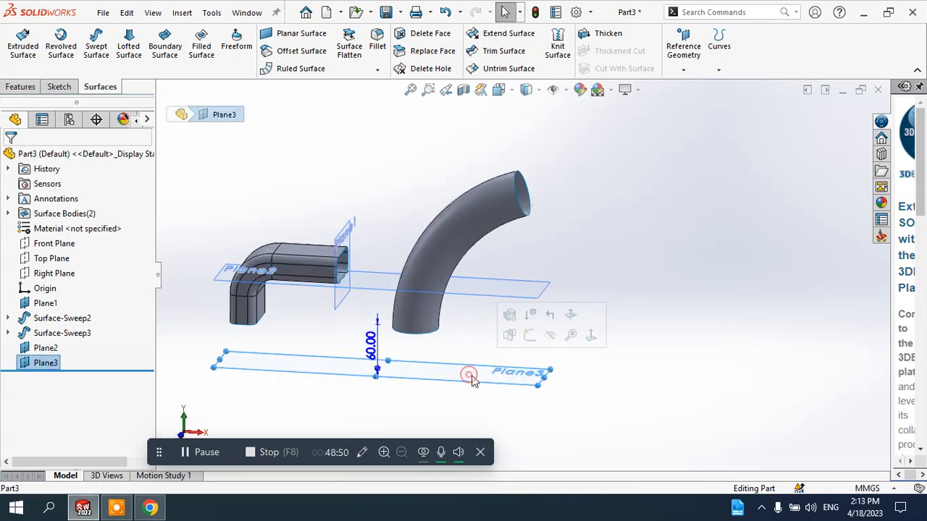
{"action": "left_click", "coordinate": [753, 312]}
{"action": "mouse_move", "coordinate": [676, 296]}
{"action": "middle_mouse_down"}
{"action": "mouse_move", "coordinate": [666, 307]}
{"action": "mouse_move", "coordinate": [677, 303]}
{"action": "middle_mouse_up"}
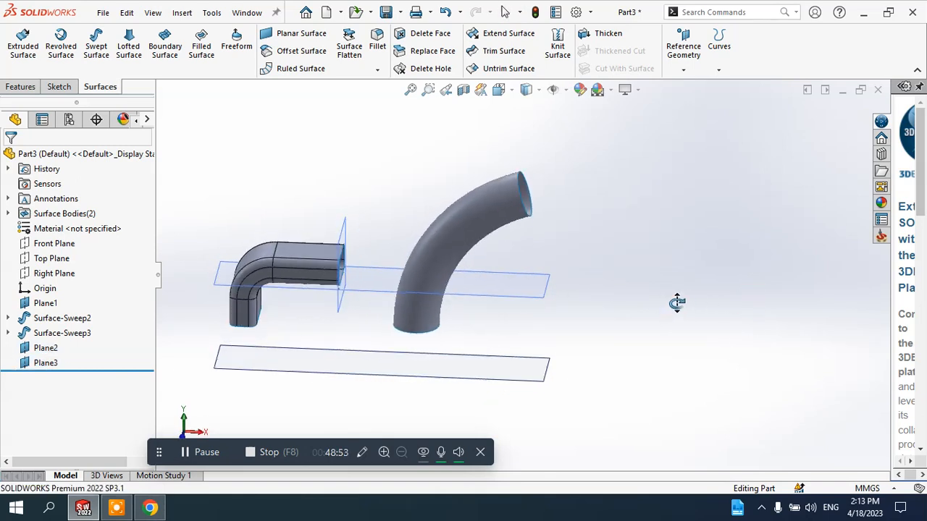
{"action": "left_click", "coordinate": [534, 292]}
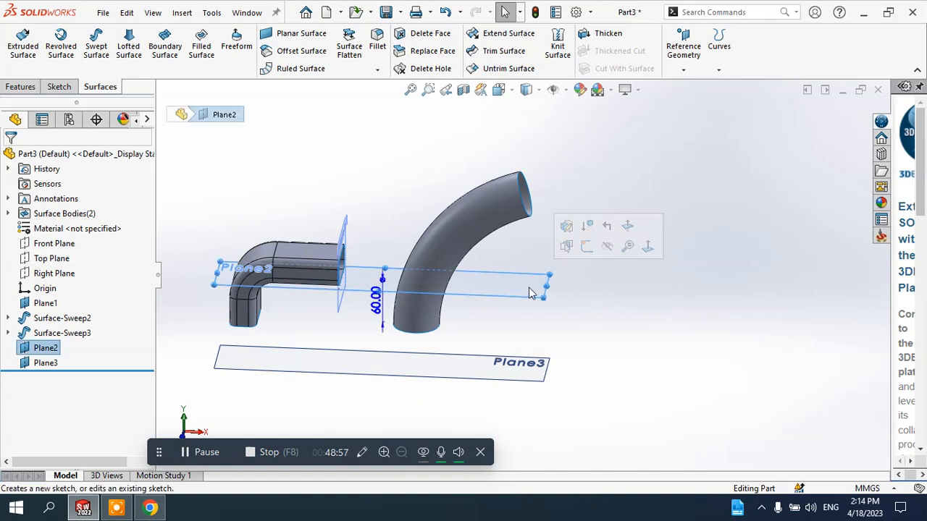
{"action": "left_click", "coordinate": [587, 247]}
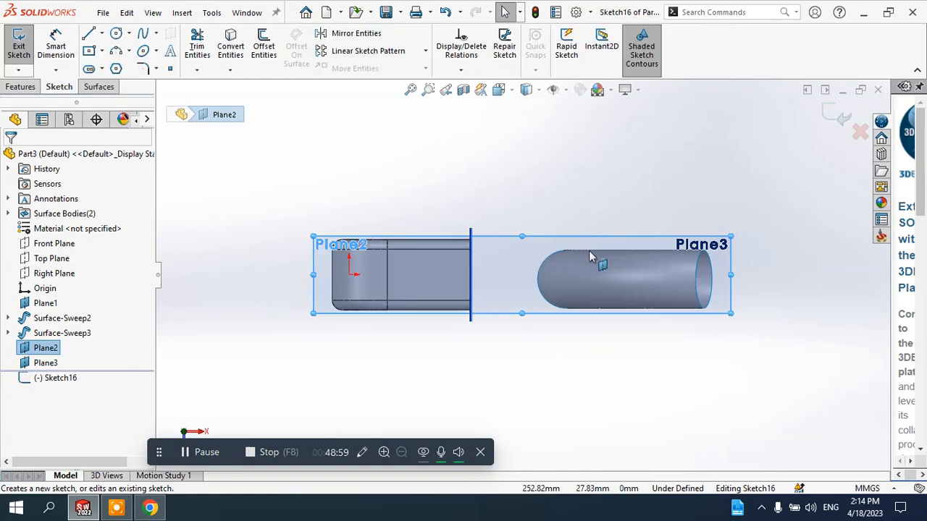
{"action": "left_click", "coordinate": [129, 34]}
{"action": "left_click", "coordinate": [141, 52]}
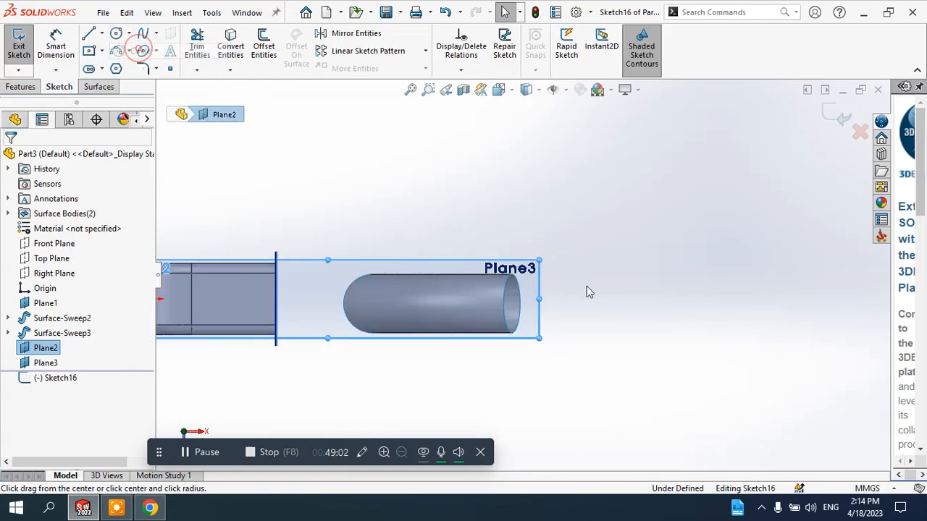
{"action": "left_click", "coordinate": [625, 299]}
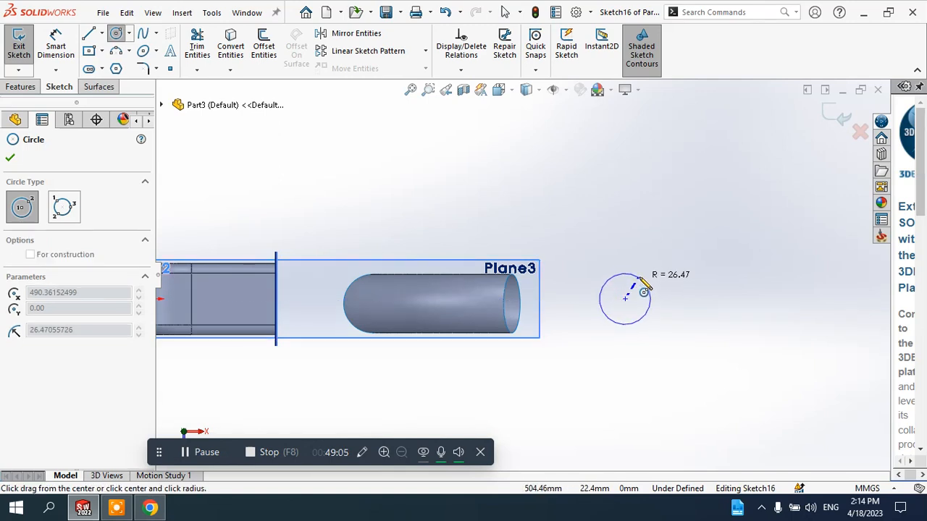
{"action": "left_click", "coordinate": [653, 291]}
{"action": "left_click", "coordinate": [10, 158]}
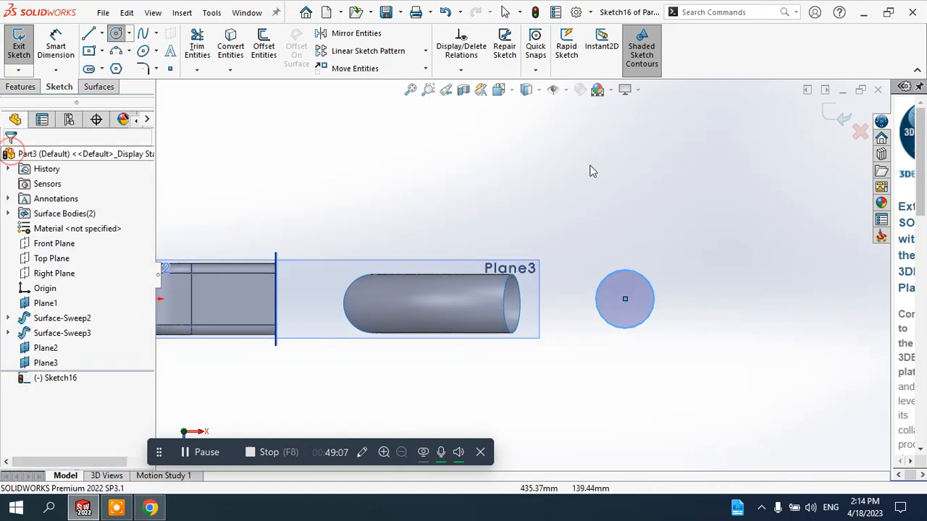
{"action": "left_click", "coordinate": [840, 123]}
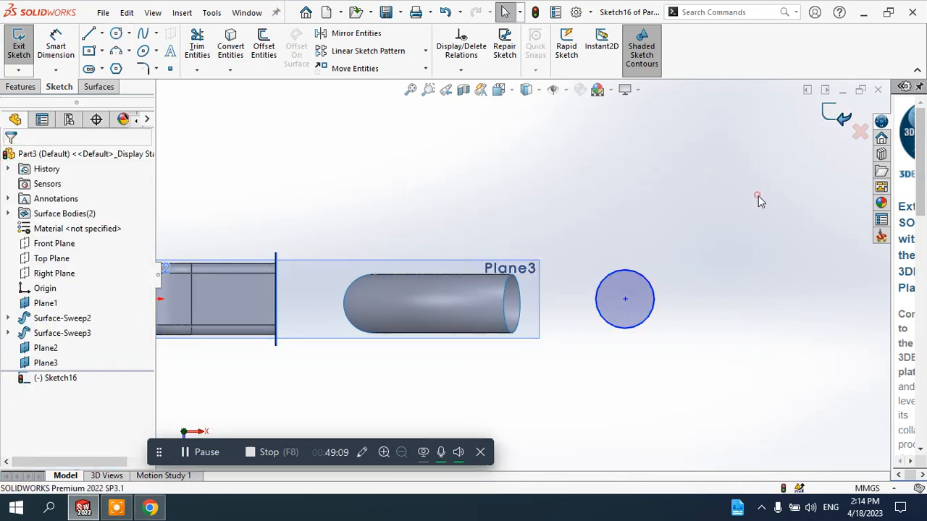
Sketch a circle on the plane 60 mm below the Top Plane, centred at about X -694.4, Y 0, and exit the sketch
{"action": "mouse_move", "coordinate": [694, 272]}
{"action": "middle_mouse_down"}
{"action": "mouse_move", "coordinate": [674, 154]}
{"action": "mouse_move", "coordinate": [684, 135]}
{"action": "middle_mouse_up"}
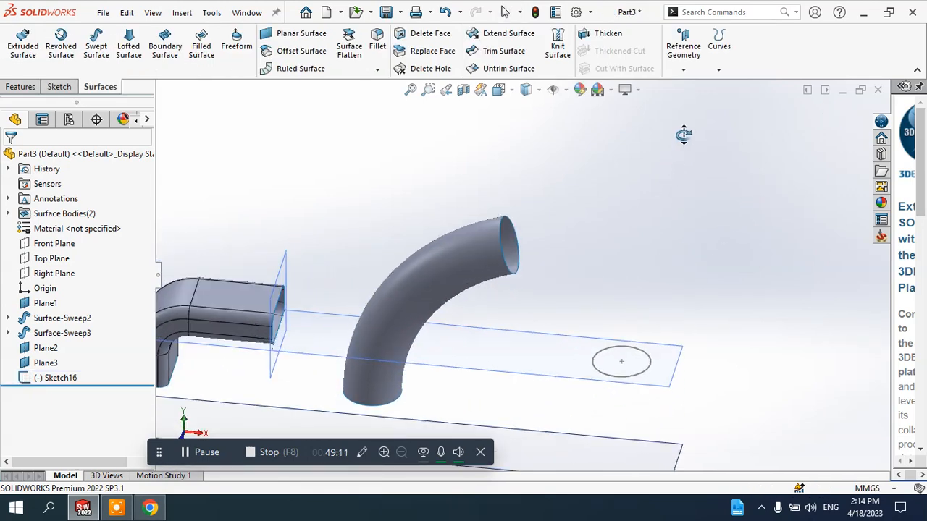
{"action": "scroll", "coordinate": [657, 205], "scroll_direction": "up", "scroll_amount": 3}
{"action": "scroll", "coordinate": [606, 347], "scroll_direction": "down", "scroll_amount": 2}
{"action": "scroll", "coordinate": [556, 382], "scroll_direction": "up", "scroll_amount": 2}
{"action": "scroll", "coordinate": [556, 383], "scroll_direction": "down", "scroll_amount": 2}
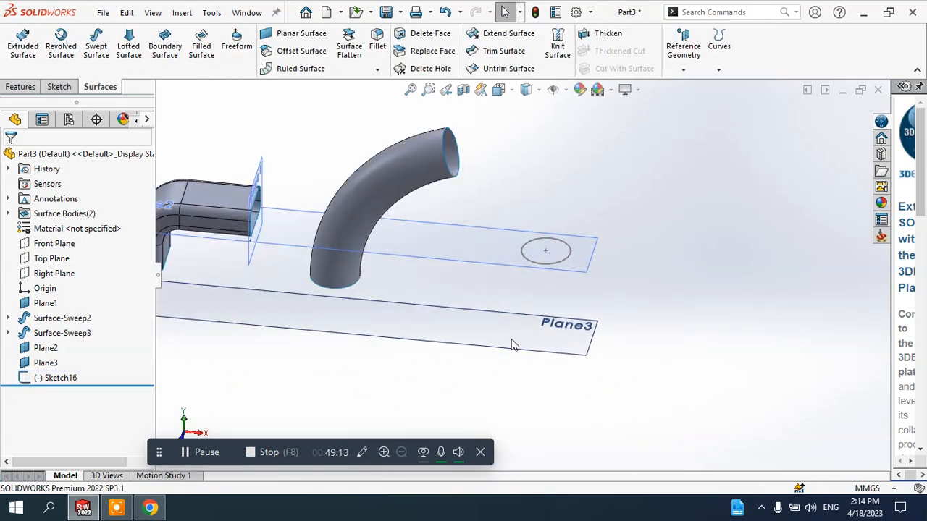
{"action": "left_click", "coordinate": [512, 337]}
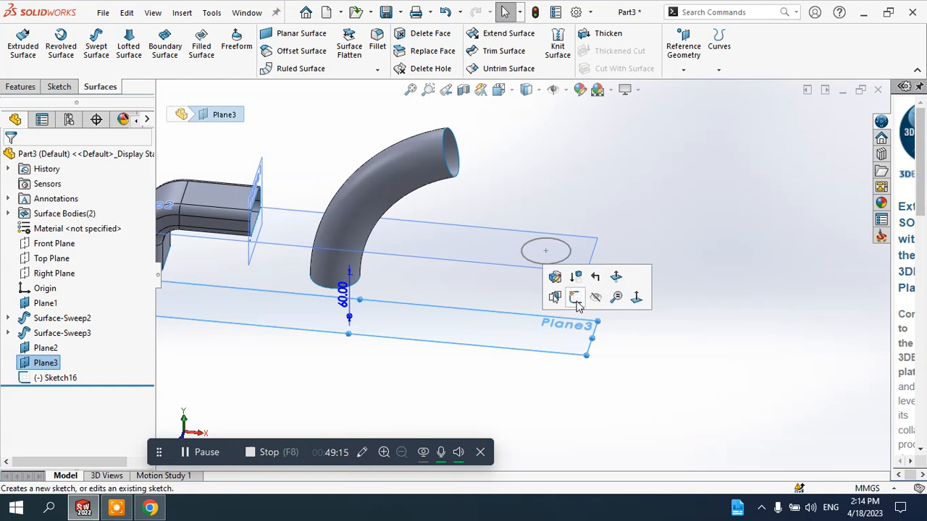
{"action": "left_click", "coordinate": [576, 297]}
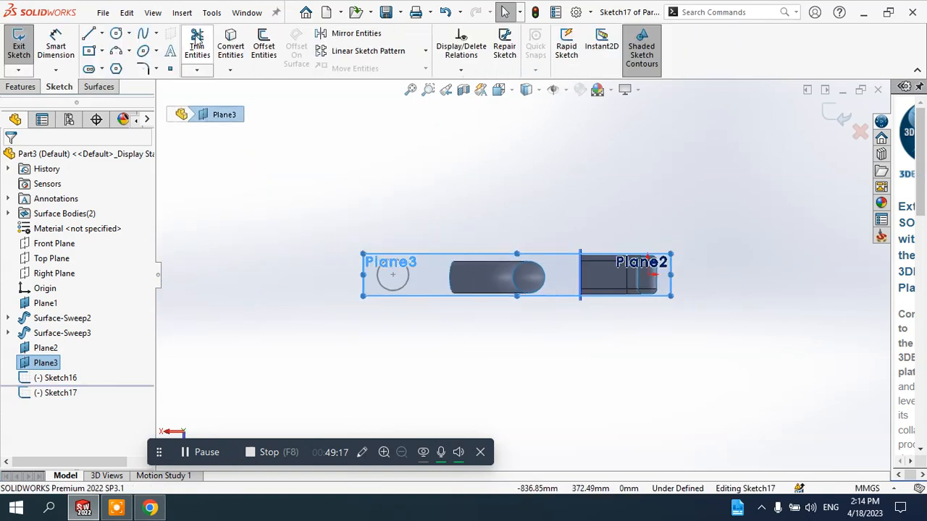
{"action": "left_click", "coordinate": [115, 34]}
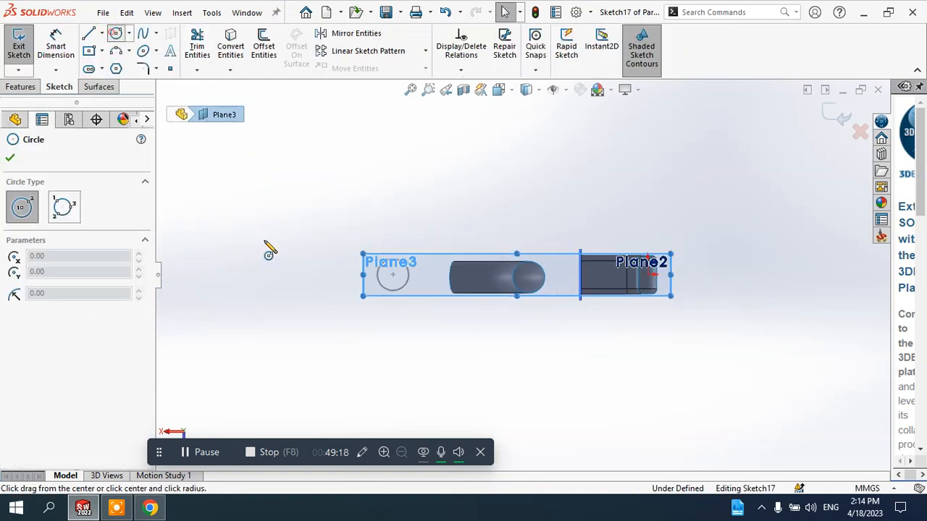
{"action": "left_click", "coordinate": [287, 273]}
{"action": "left_click", "coordinate": [306, 275]}
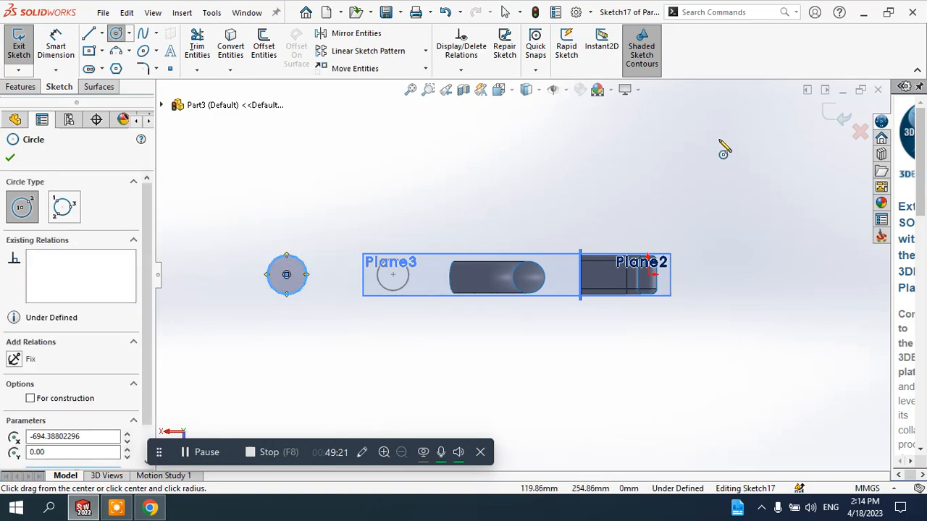
{"action": "left_click", "coordinate": [838, 116]}
Highlight the arc sketch inside Surface-Sweep3 and examine its position relative to the two new circles
{"action": "mouse_move", "coordinate": [724, 155]}
{"action": "middle_mouse_down"}
{"action": "mouse_move", "coordinate": [553, 273]}
{"action": "mouse_move", "coordinate": [543, 186]}
{"action": "mouse_move", "coordinate": [510, 69]}
{"action": "mouse_move", "coordinate": [551, 94]}
{"action": "mouse_move", "coordinate": [581, 292]}
{"action": "mouse_move", "coordinate": [553, 396]}
{"action": "mouse_move", "coordinate": [454, 291]}
{"action": "mouse_move", "coordinate": [447, 366]}
{"action": "mouse_move", "coordinate": [396, 250]}
{"action": "mouse_move", "coordinate": [412, 263]}
{"action": "middle_mouse_up"}
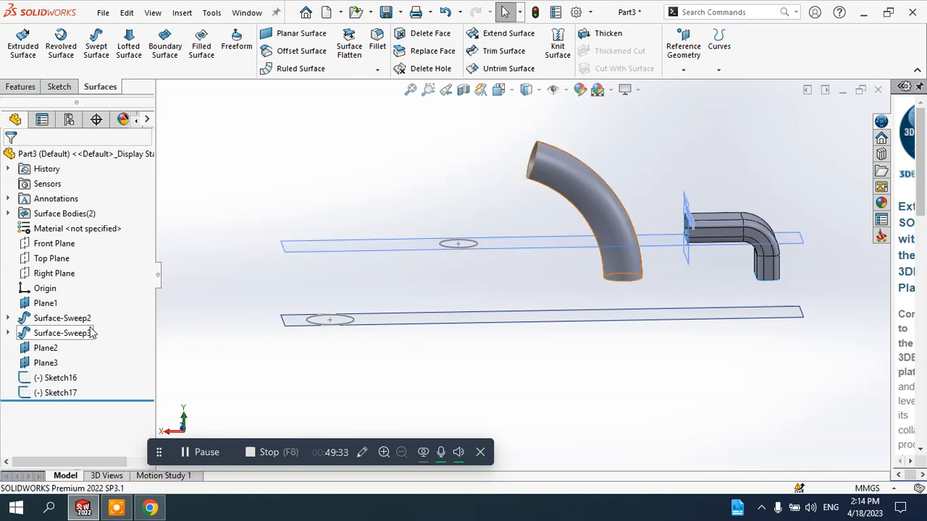
{"action": "left_click", "coordinate": [8, 333]}
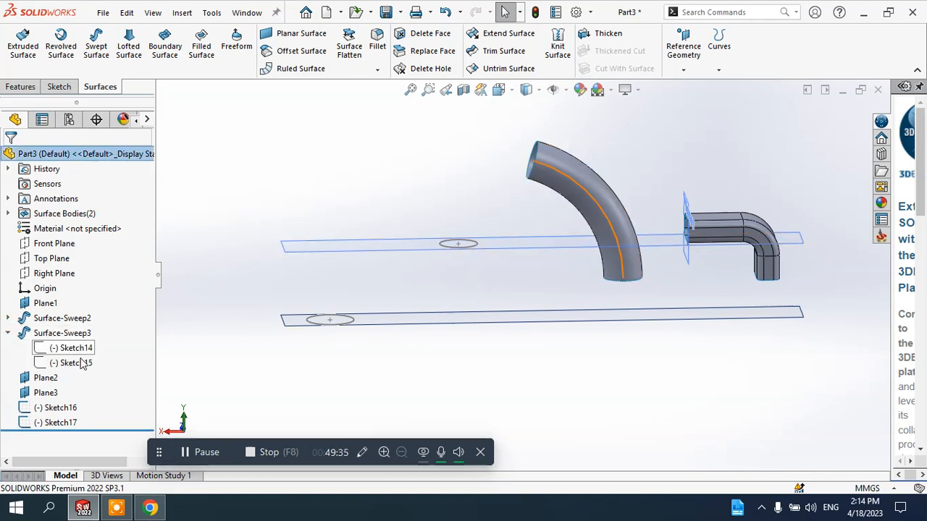
{"action": "left_click", "coordinate": [72, 363]}
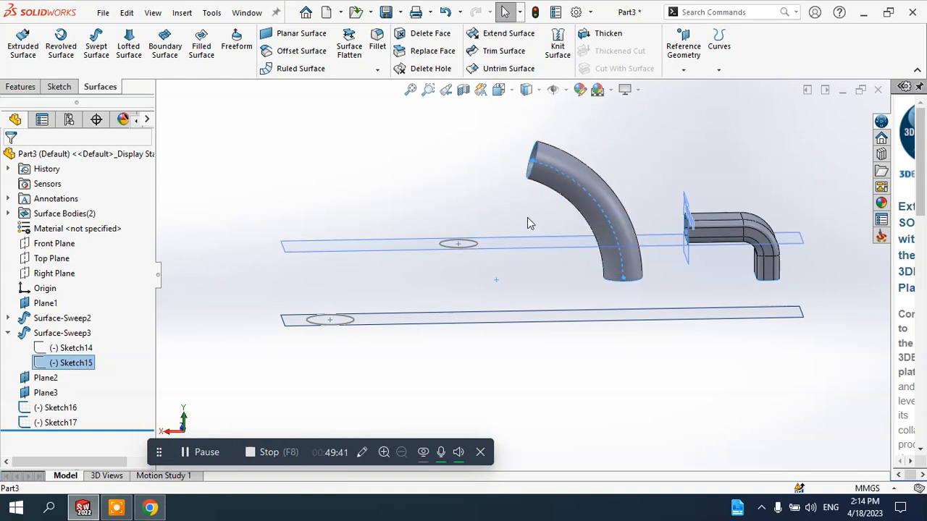
{"action": "scroll", "coordinate": [527, 217], "scroll_direction": "down", "scroll_amount": 1}
{"action": "scroll", "coordinate": [505, 231], "scroll_direction": "up", "scroll_amount": 1}
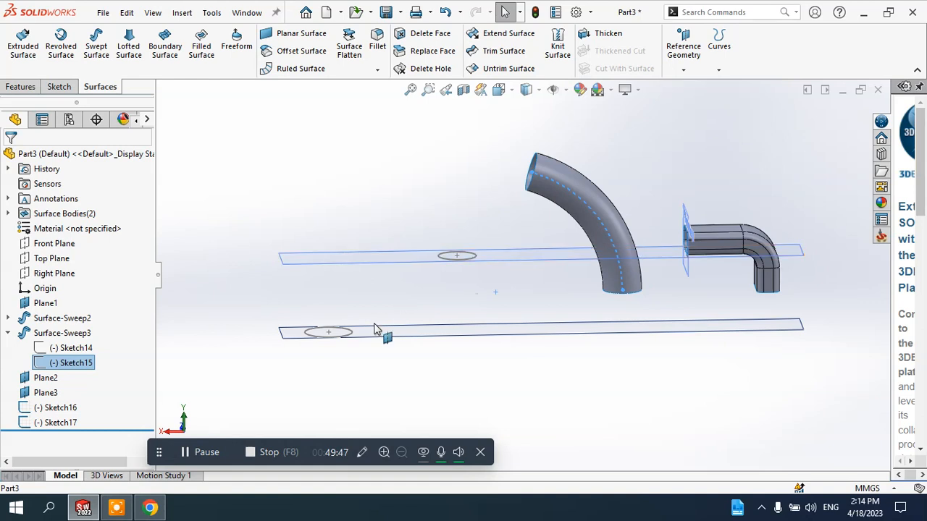
{"action": "left_click", "coordinate": [386, 182]}
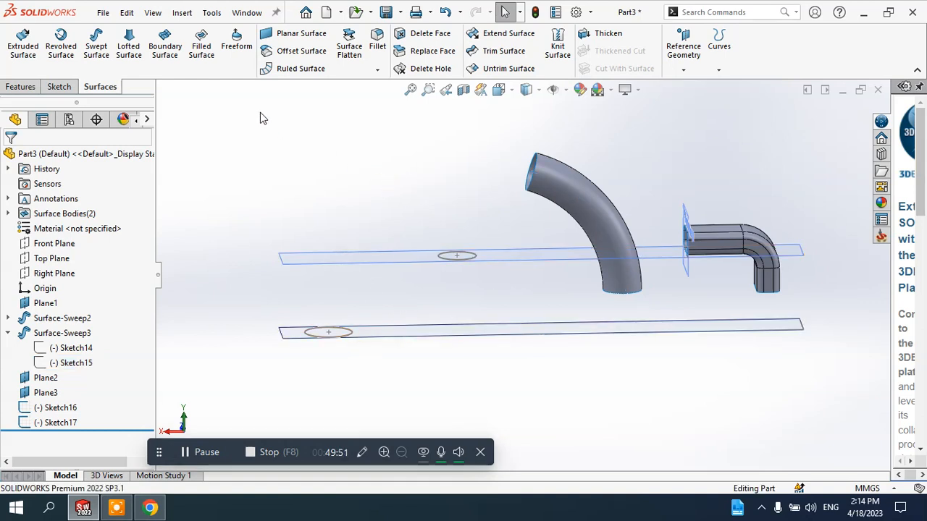
Create a swept surface using the circle on the upper offset plane as the profile and the existing arc, Sketch15, as the path
{"action": "left_click", "coordinate": [96, 45]}
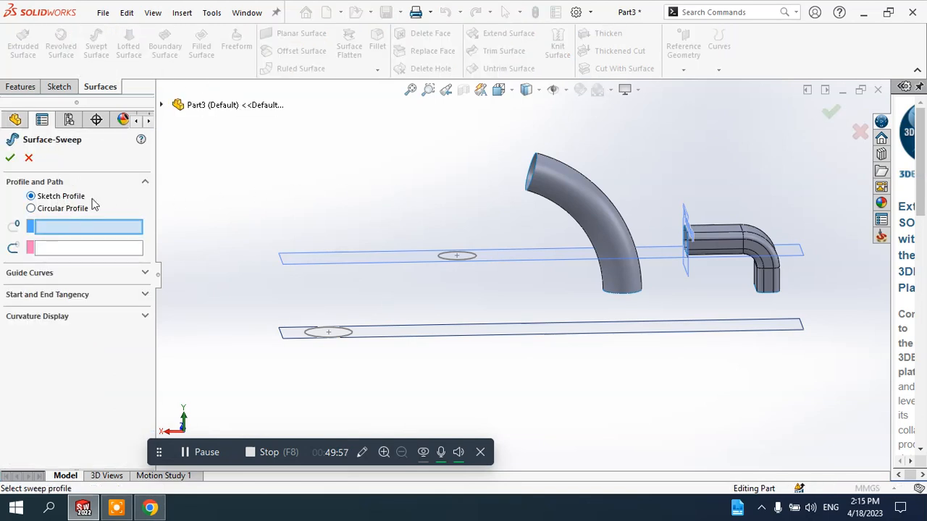
{"action": "left_click", "coordinate": [474, 262]}
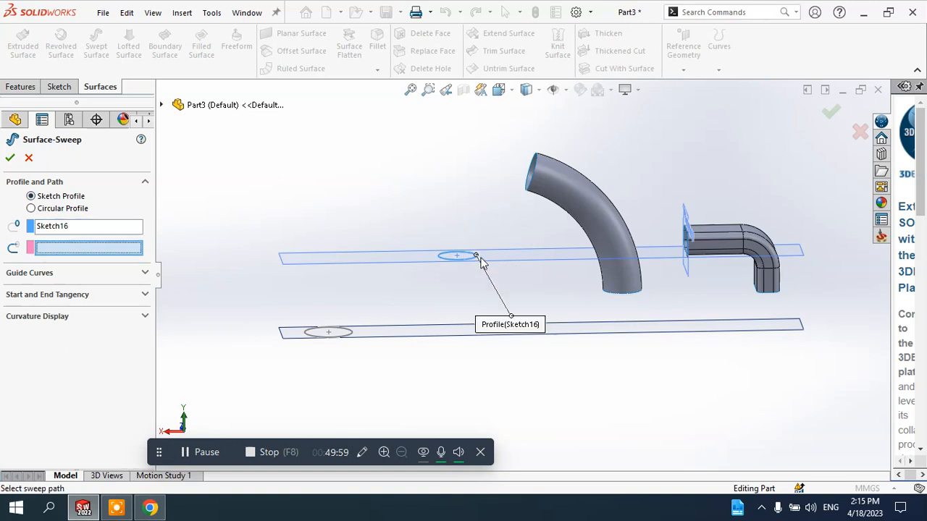
{"action": "scroll", "coordinate": [482, 265], "scroll_direction": "down", "scroll_amount": 3}
{"action": "scroll", "coordinate": [480, 263], "scroll_direction": "up", "scroll_amount": 3}
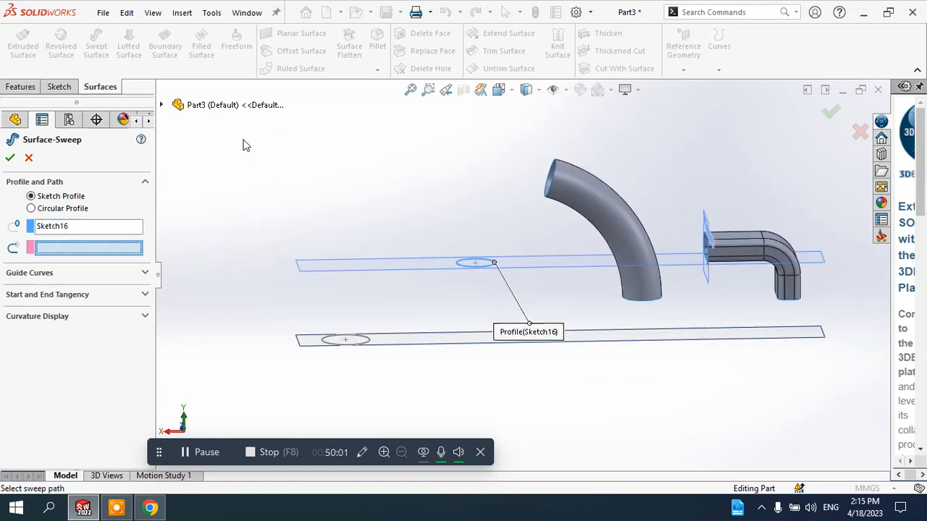
{"action": "left_click", "coordinate": [163, 106]}
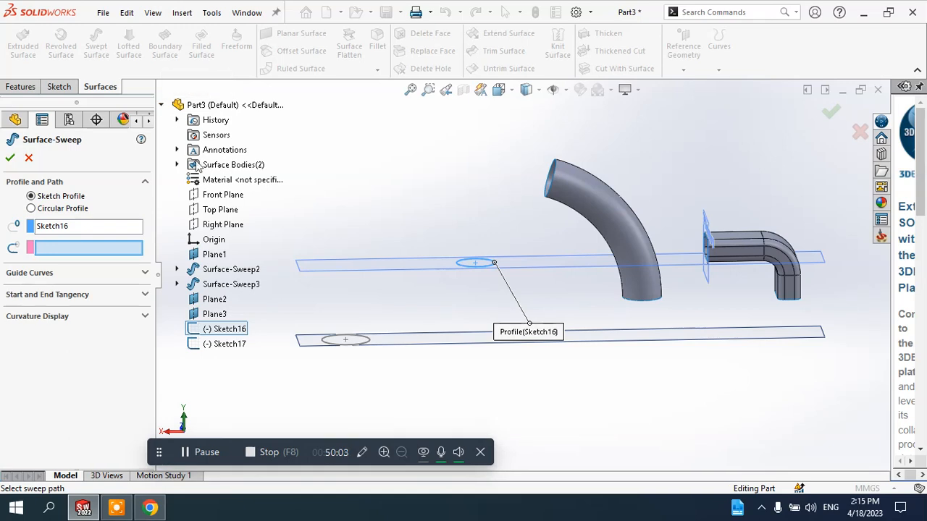
{"action": "left_click", "coordinate": [177, 283]}
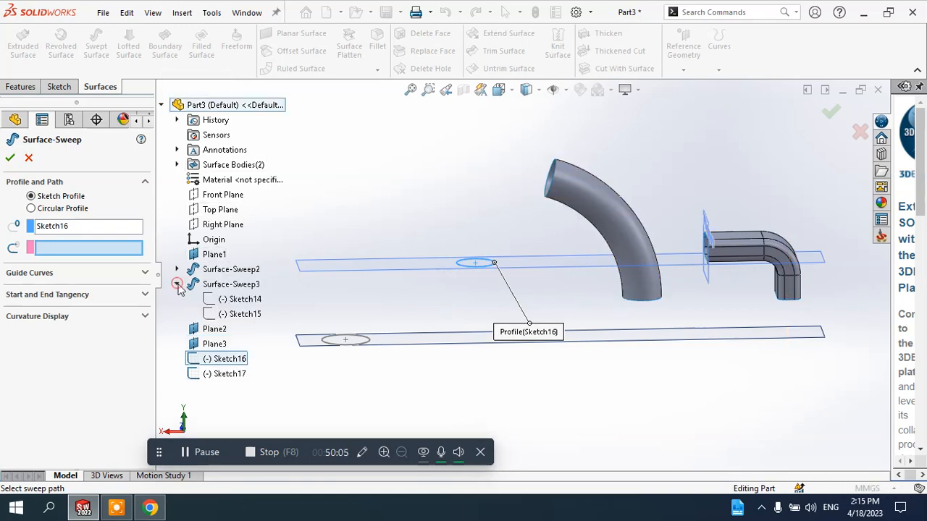
{"action": "left_click", "coordinate": [246, 315]}
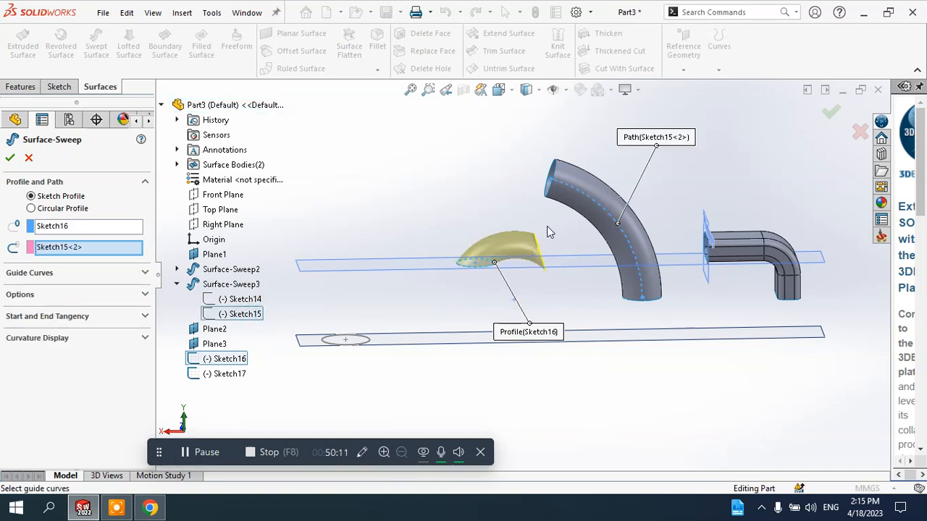
{"action": "scroll", "coordinate": [522, 233], "scroll_direction": "down", "scroll_amount": 1}
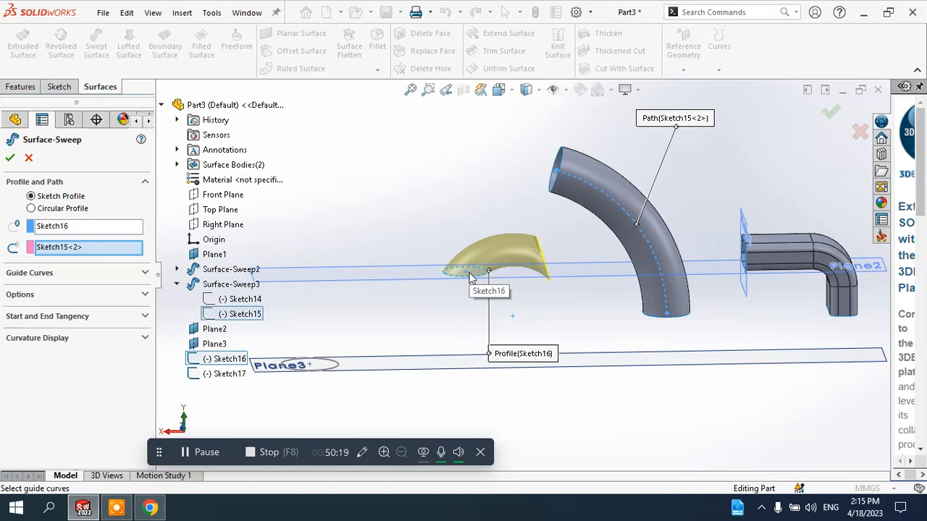
{"action": "middle_click_drag", "start_coordinate": [542, 296], "coordinate": [534, 277]}
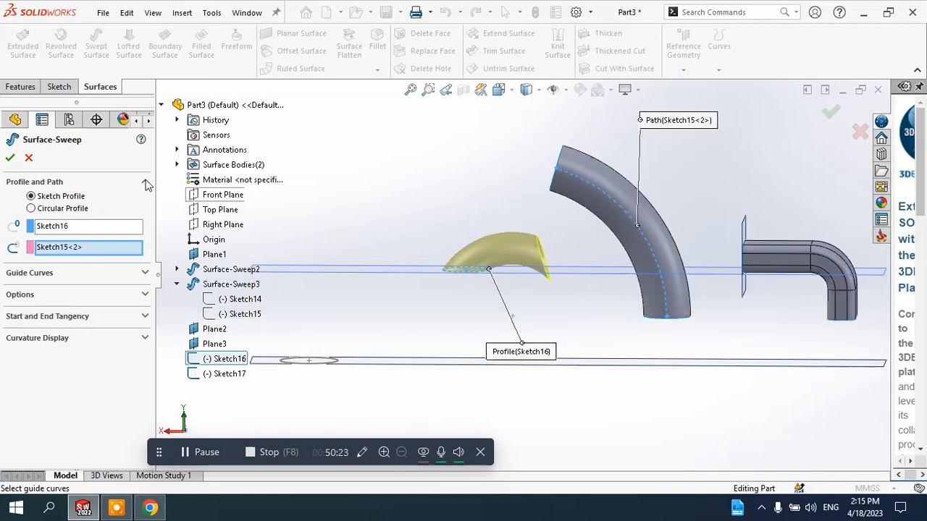
{"action": "left_click", "coordinate": [9, 160]}
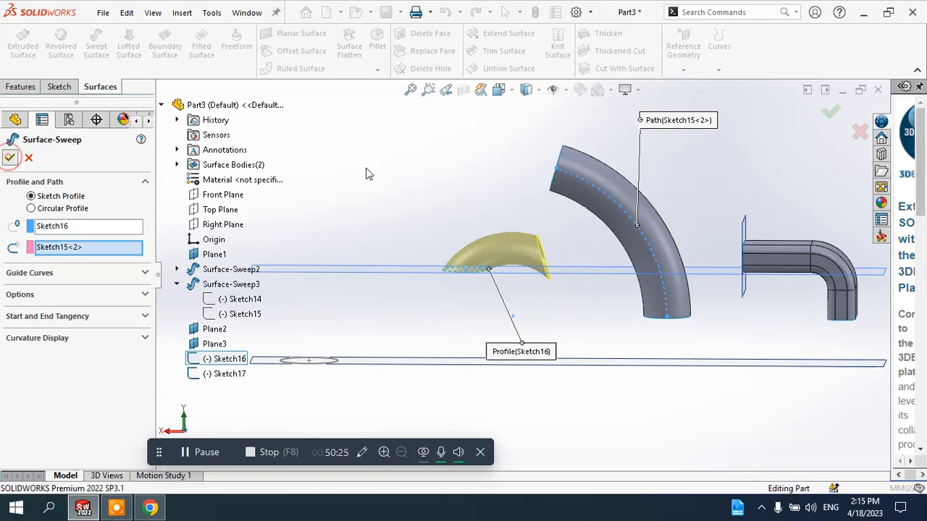
Try to create a swept surface using the circle on the lower offset plane, Sketch17, as the profile and the existing arc, Sketch15, as the path
{"action": "middle_click_drag", "start_coordinate": [409, 171], "coordinate": [439, 196]}
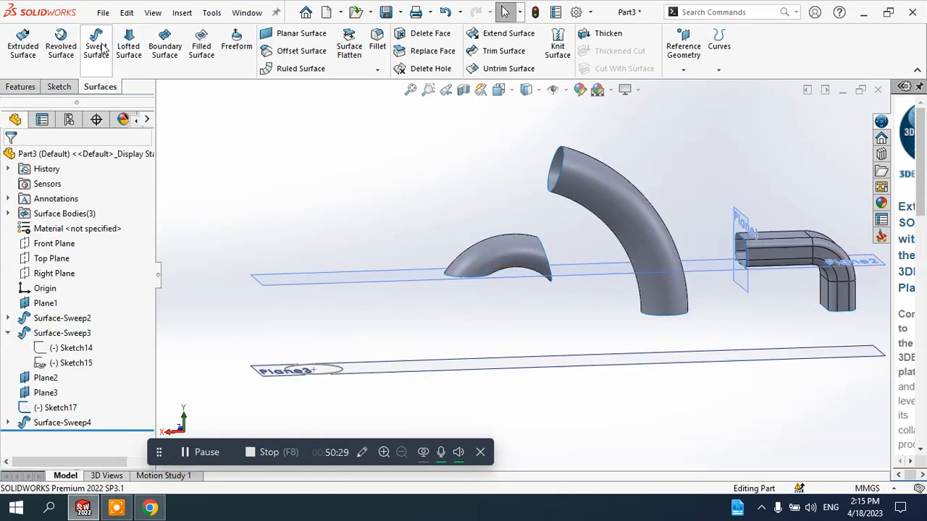
{"action": "left_click", "coordinate": [97, 46]}
{"action": "middle_click_drag", "start_coordinate": [350, 362], "coordinate": [352, 382]}
{"action": "left_click", "coordinate": [341, 374]}
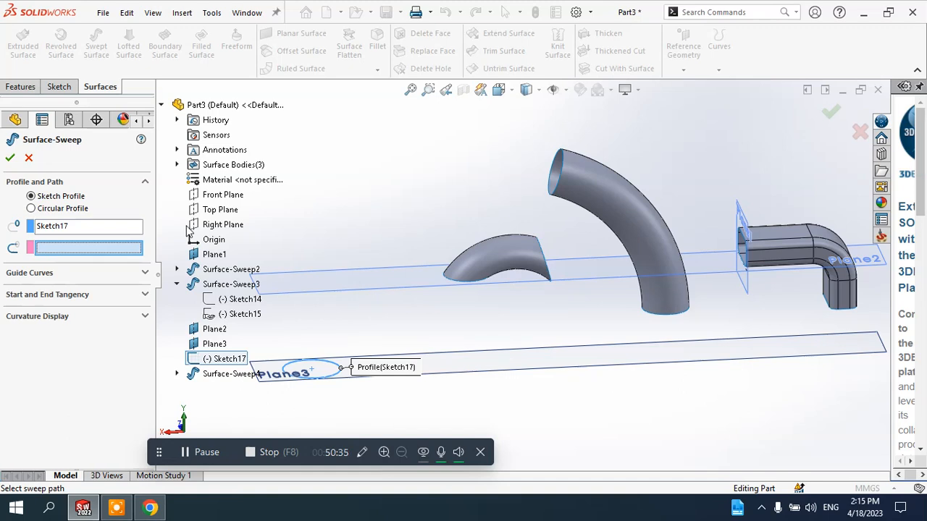
{"action": "left_click", "coordinate": [255, 315]}
{"action": "scroll", "coordinate": [577, 321], "scroll_direction": "up", "scroll_amount": 3}
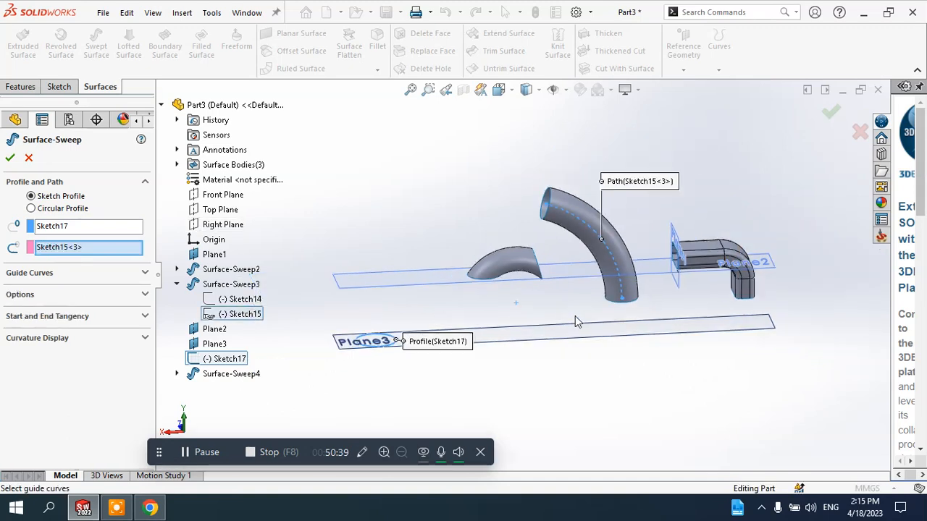
{"action": "mouse_move", "coordinate": [577, 321]}
{"action": "middle_mouse_down"}
{"action": "mouse_move", "coordinate": [555, 289]}
{"action": "mouse_move", "coordinate": [569, 302]}
{"action": "mouse_move", "coordinate": [666, 275]}
{"action": "middle_mouse_up"}
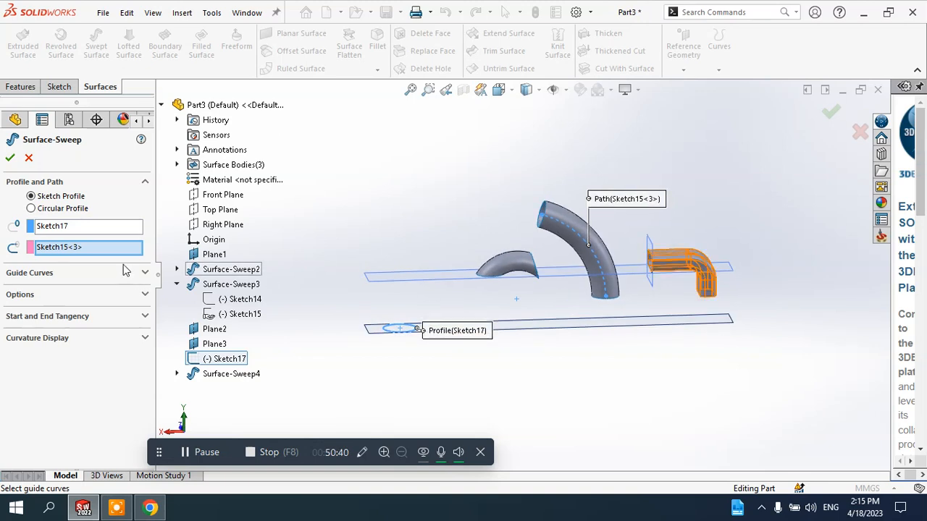
{"action": "left_click", "coordinate": [63, 248]}
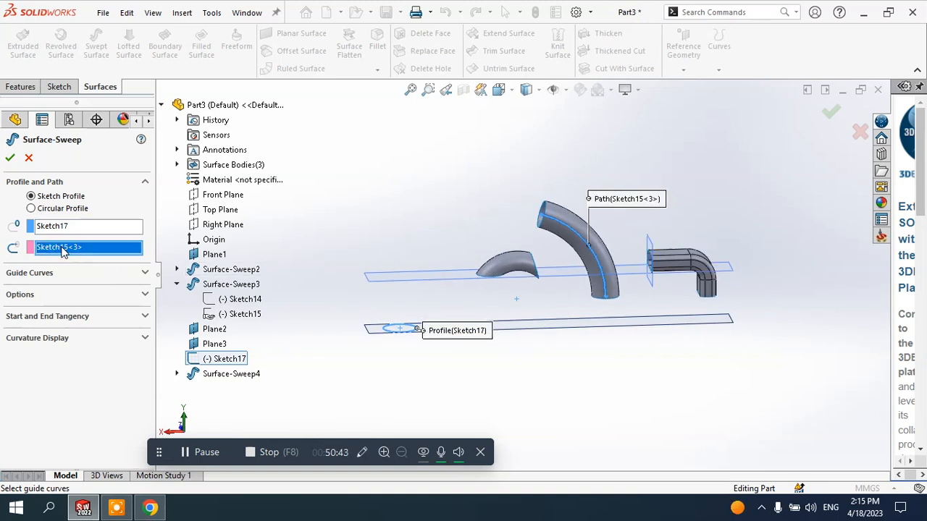
{"action": "left_click", "coordinate": [10, 158]}
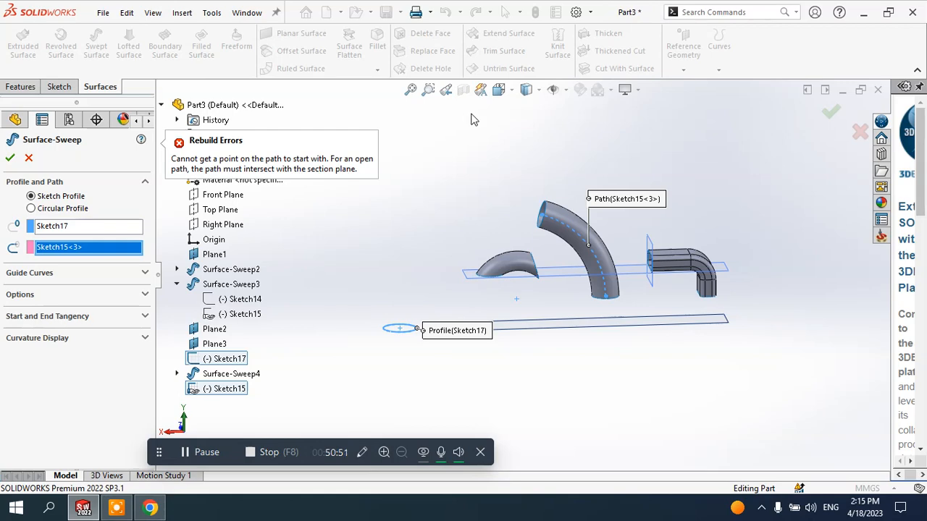
Examine from the front and at an angle how the lower circle's plane lies relative to the arc path, check the sweep options, and leave the sweep
{"action": "left_click", "coordinate": [511, 90]}
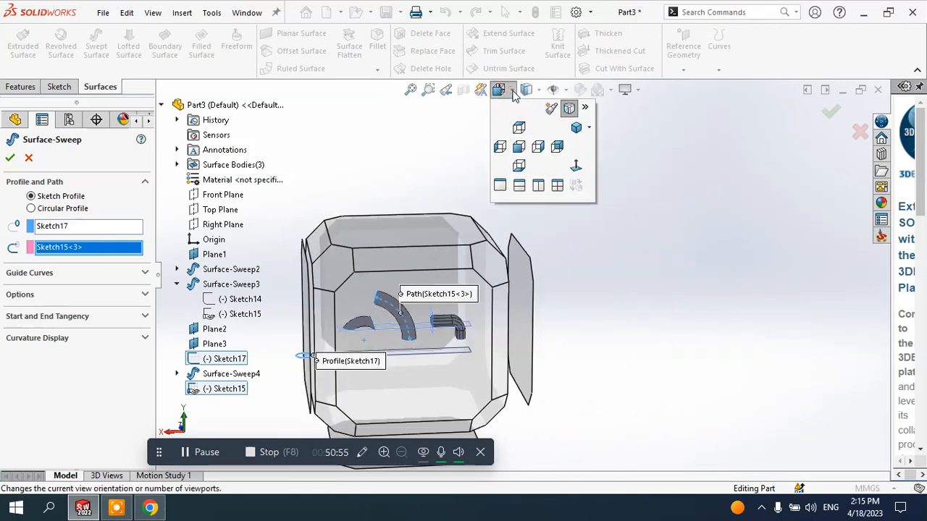
{"action": "left_click", "coordinate": [517, 141]}
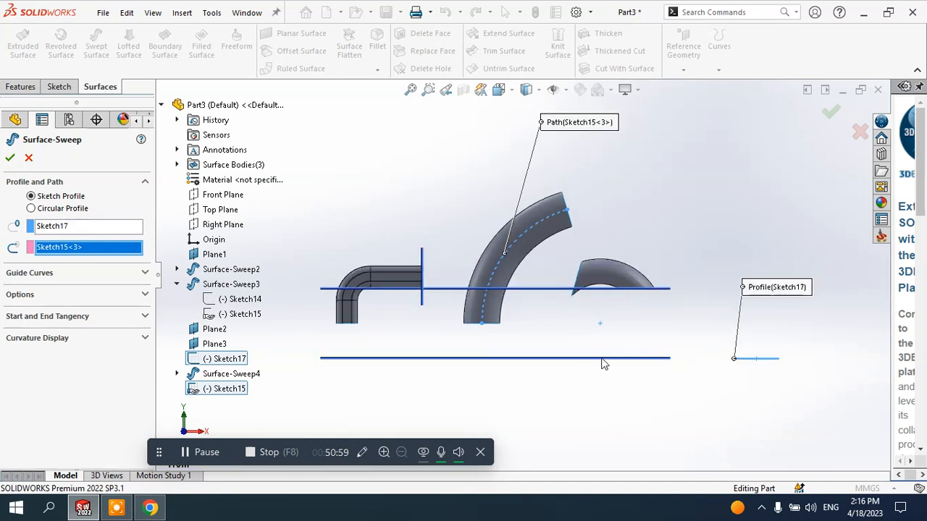
{"action": "scroll", "coordinate": [782, 356], "scroll_direction": "down", "scroll_amount": 2}
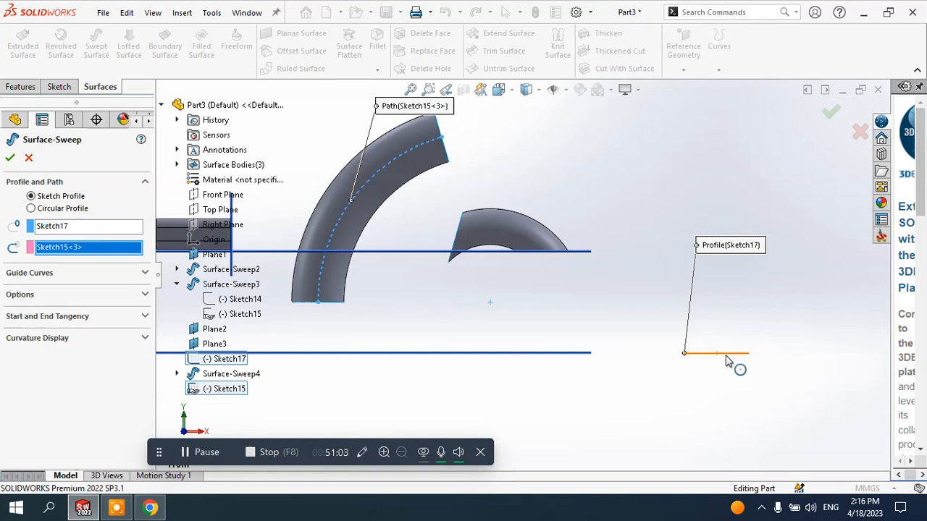
{"action": "scroll", "coordinate": [731, 362], "scroll_direction": "up", "scroll_amount": 1}
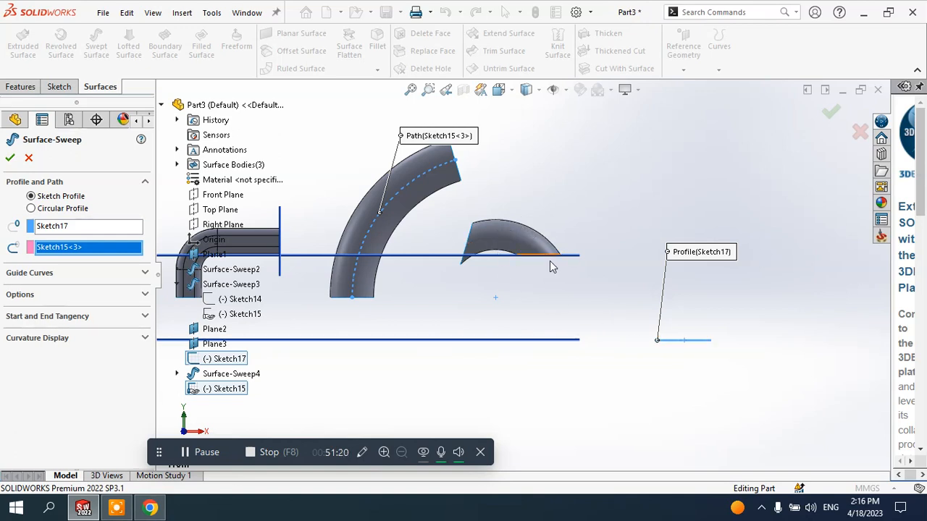
{"action": "mouse_move", "coordinate": [551, 265]}
{"action": "middle_mouse_down"}
{"action": "mouse_move", "coordinate": [544, 287]}
{"action": "mouse_move", "coordinate": [565, 266]}
{"action": "middle_mouse_up"}
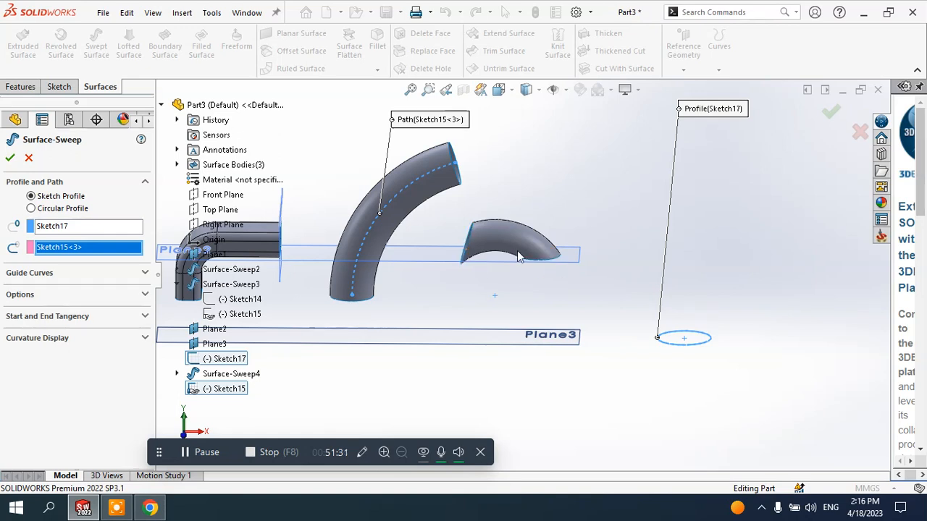
{"action": "middle_click_drag", "start_coordinate": [531, 264], "coordinate": [526, 248]}
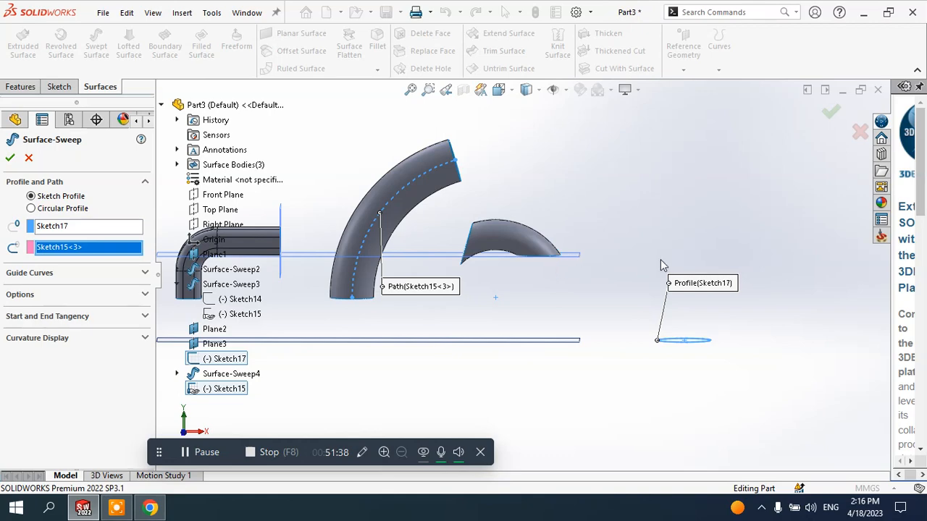
{"action": "middle_click_drag", "start_coordinate": [664, 228], "coordinate": [630, 252]}
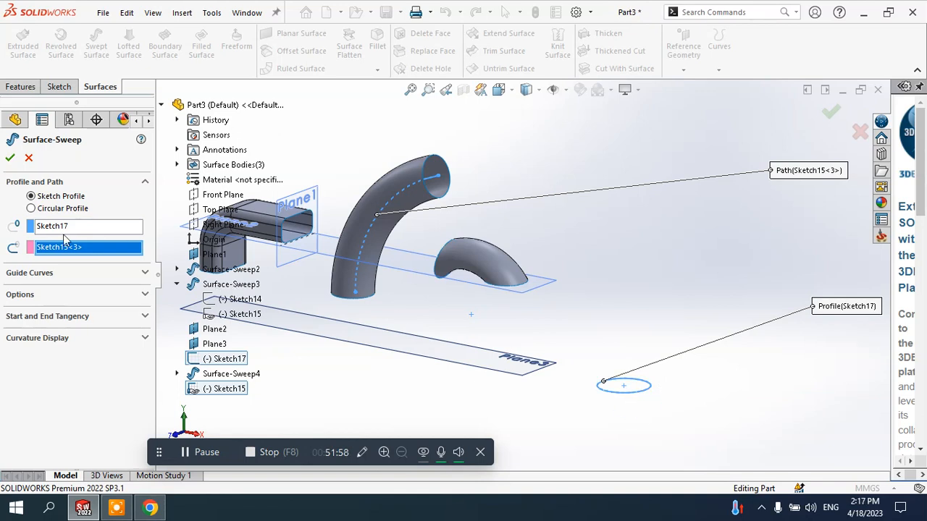
{"action": "left_click", "coordinate": [22, 294]}
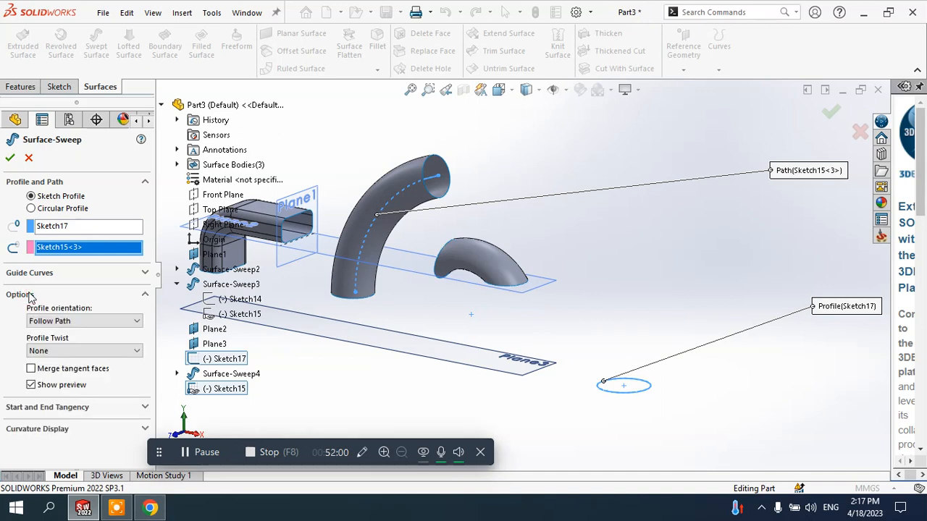
{"action": "left_click", "coordinate": [28, 294]}
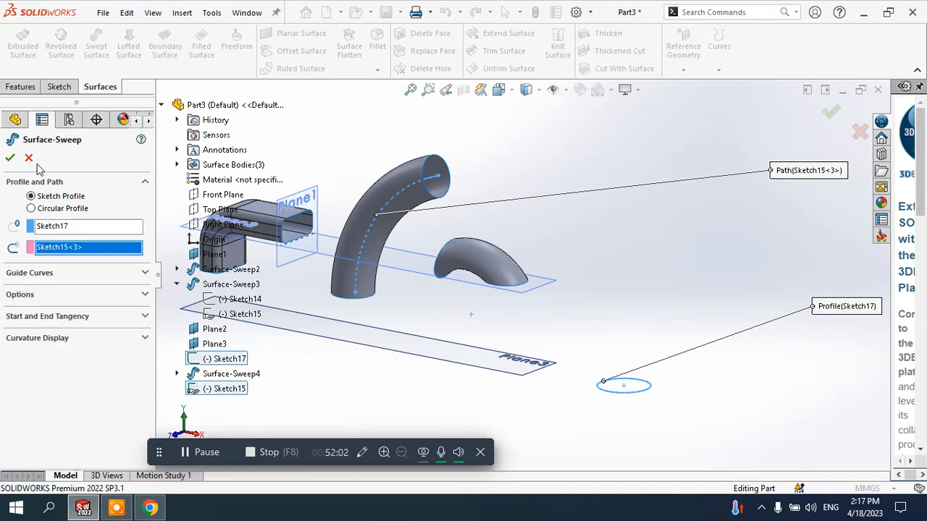
{"action": "left_click", "coordinate": [10, 158]}
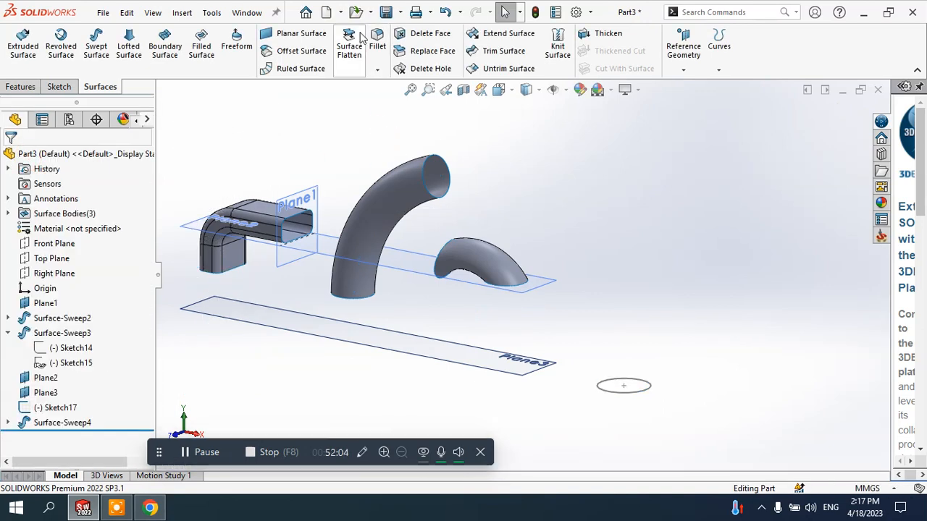
Create a new part and sketch a horizontal line through the origin on the Top Plane, with its longer side towards positive X, then exit the sketch
{"action": "left_click", "coordinate": [336, 16]}
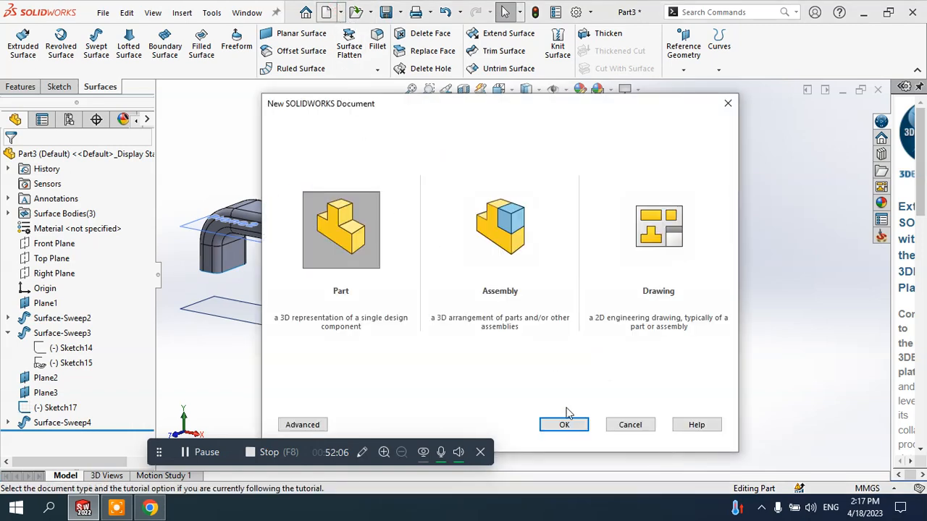
{"action": "left_click", "coordinate": [564, 423]}
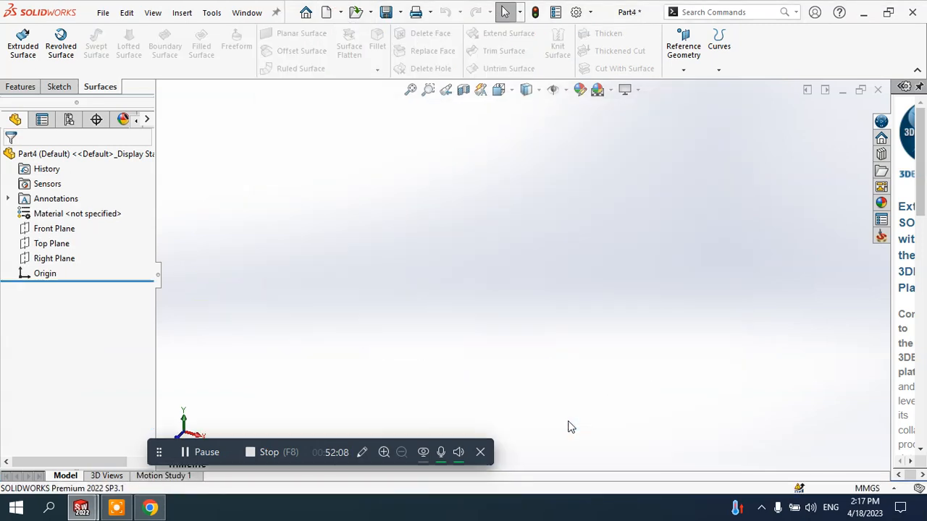
{"action": "left_click", "coordinate": [63, 244]}
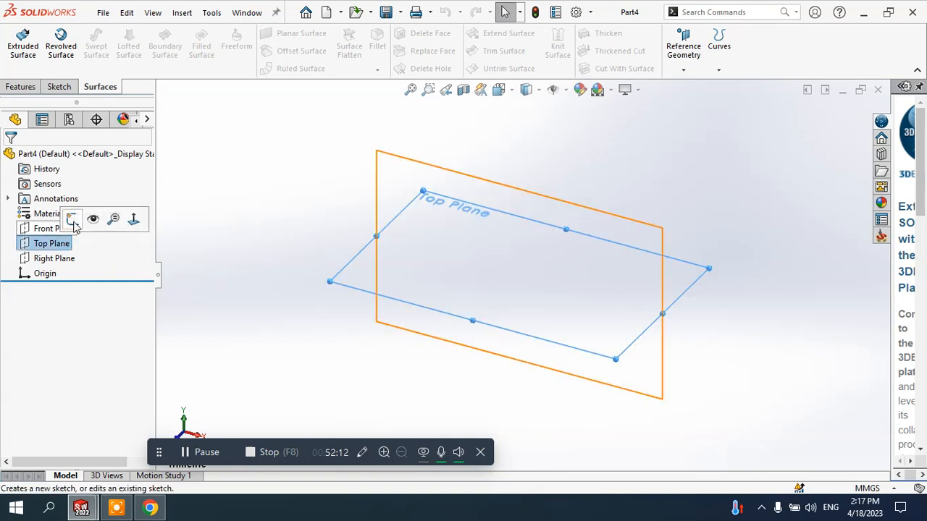
{"action": "left_click", "coordinate": [72, 219]}
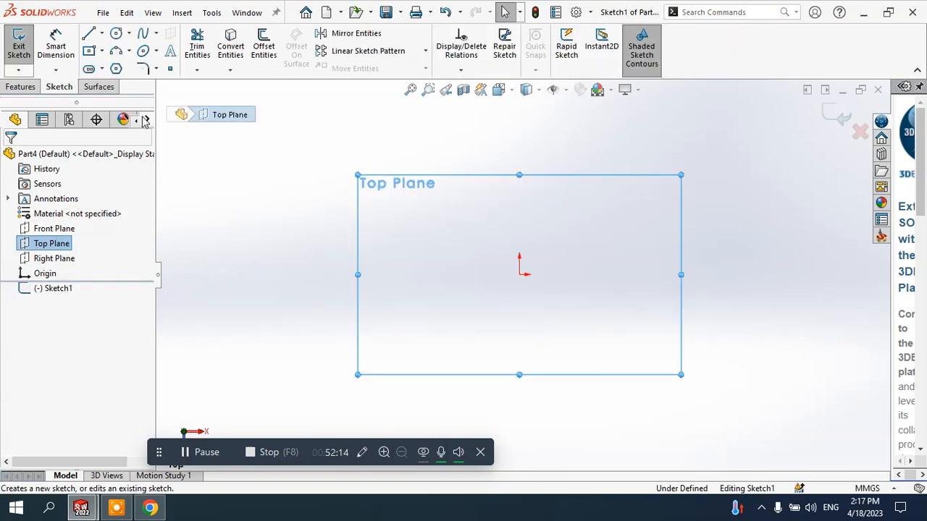
{"action": "left_click", "coordinate": [101, 34]}
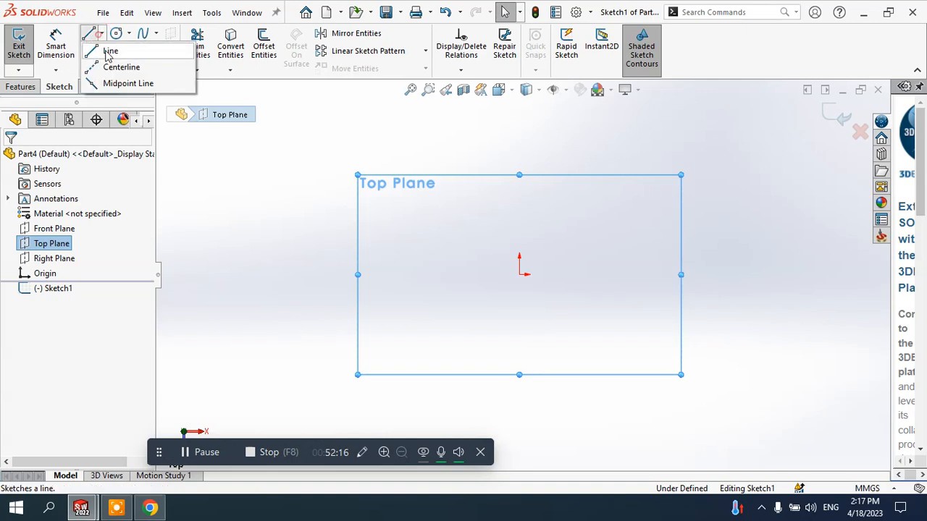
{"action": "left_click", "coordinate": [104, 51]}
{"action": "left_click", "coordinate": [425, 274]}
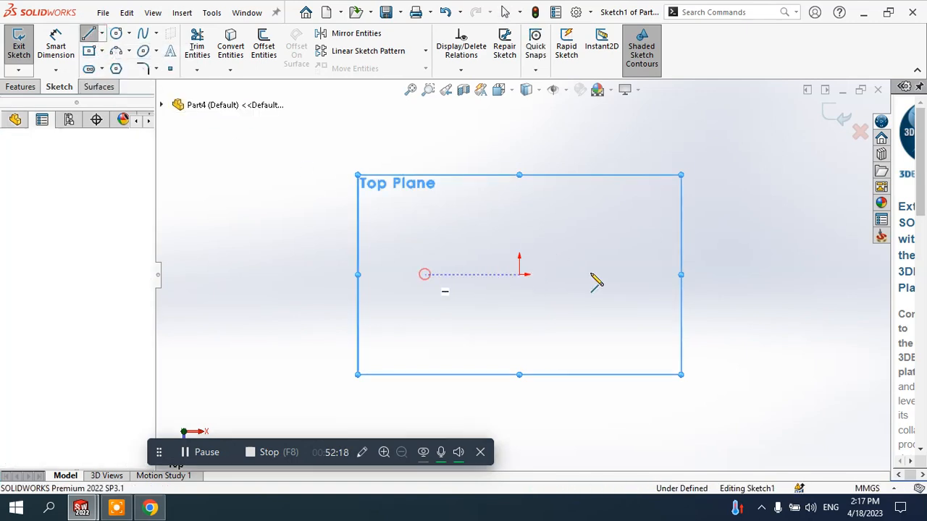
{"action": "left_click", "coordinate": [735, 273]}
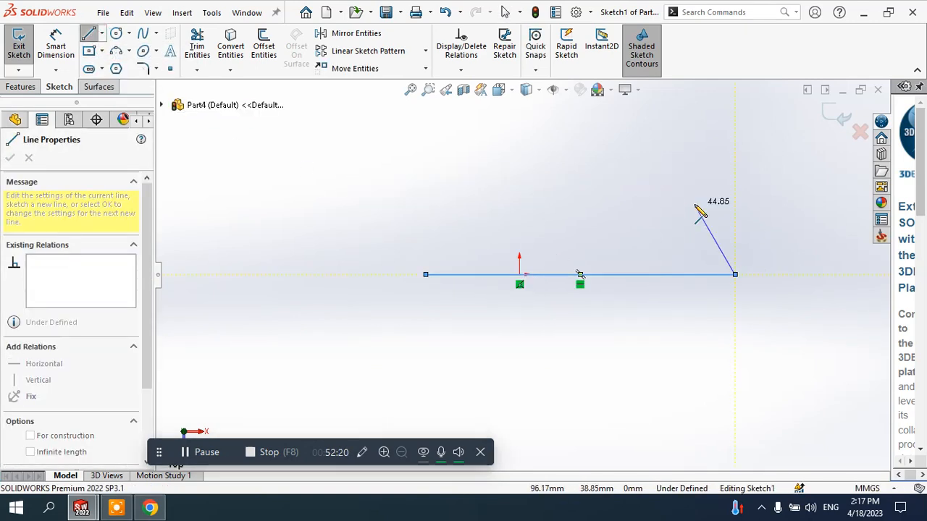
{"action": "key", "text": "Escape"}
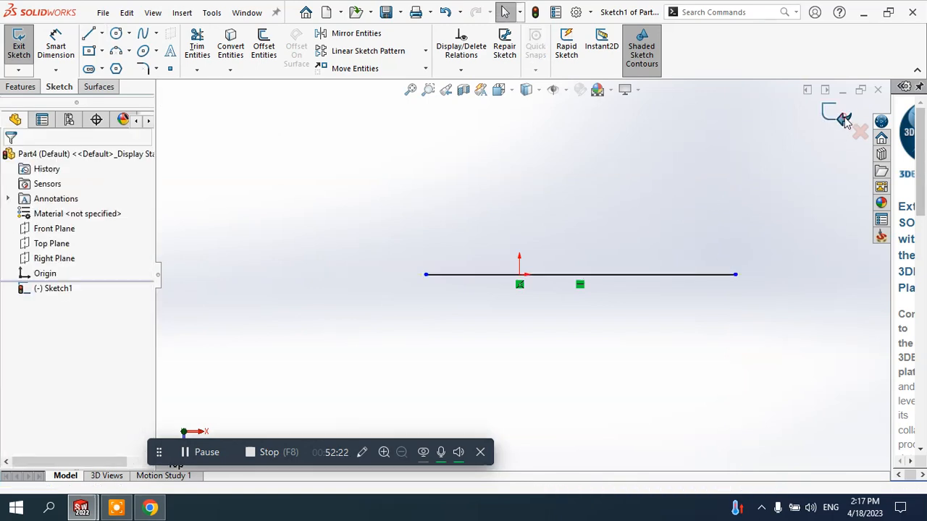
{"action": "left_click", "coordinate": [839, 114]}
Sketch a vertical line running upward from the origin on the Front Plane and exit the sketch
{"action": "mouse_move", "coordinate": [541, 333]}
{"action": "middle_mouse_down"}
{"action": "mouse_move", "coordinate": [540, 230]}
{"action": "mouse_move", "coordinate": [485, 253]}
{"action": "middle_mouse_up"}
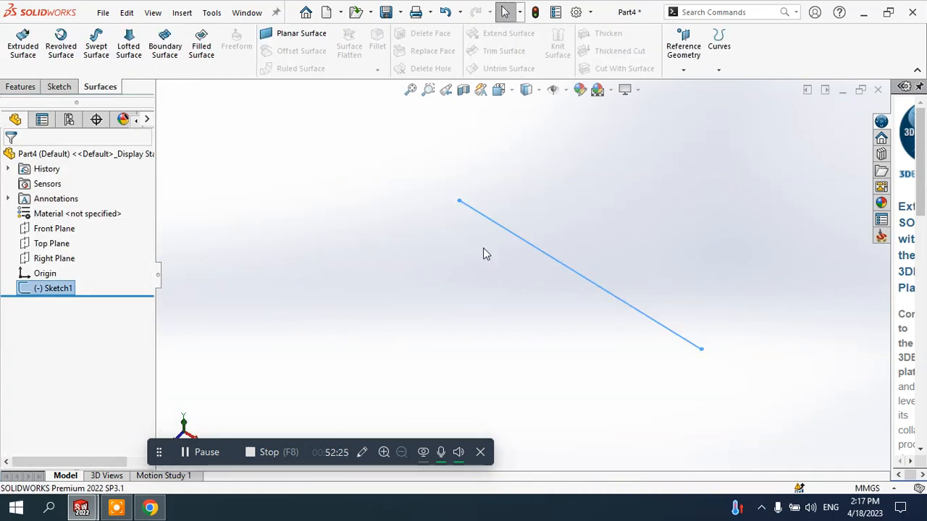
{"action": "left_click", "coordinate": [50, 229]}
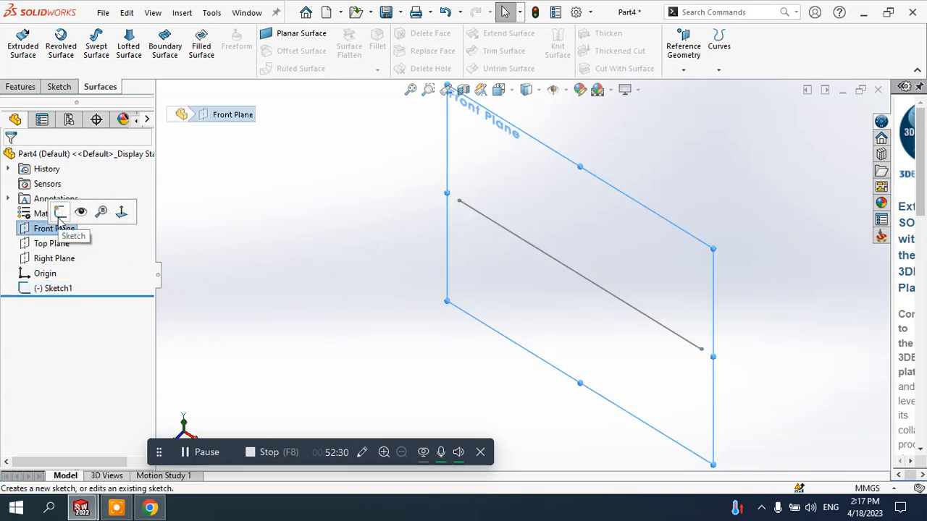
{"action": "left_click", "coordinate": [58, 212]}
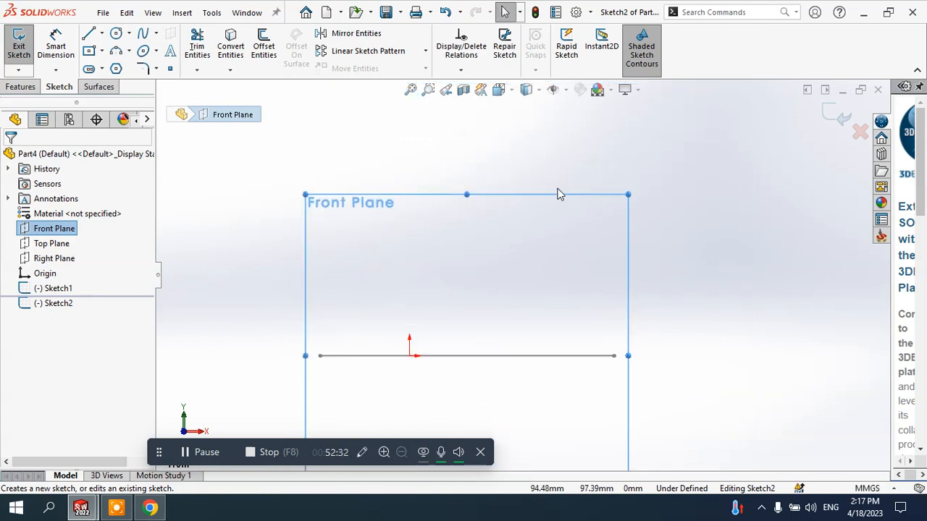
{"action": "left_click", "coordinate": [88, 34]}
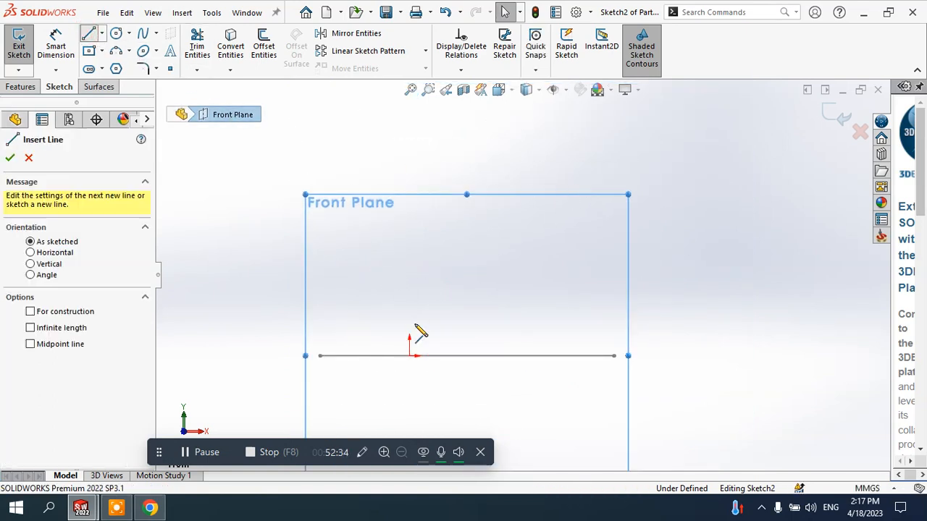
{"action": "left_click", "coordinate": [409, 356]}
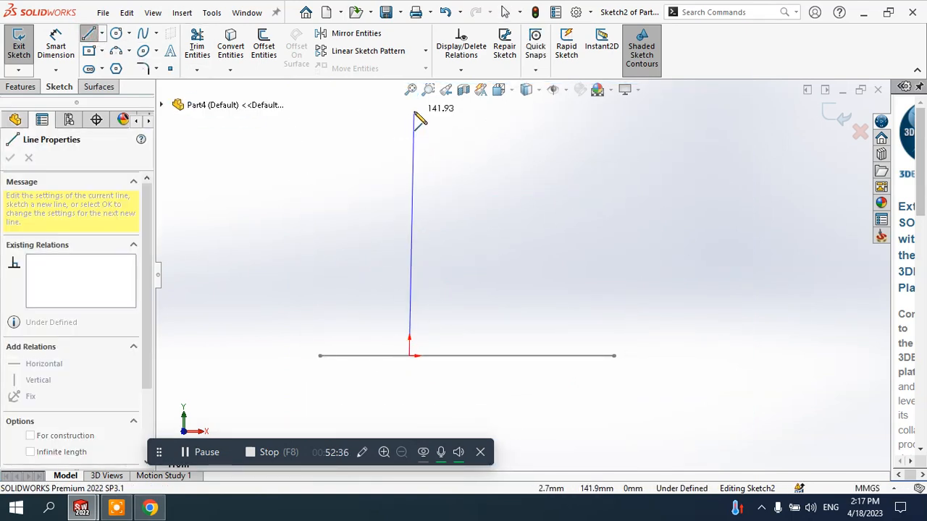
{"action": "left_click", "coordinate": [409, 109]}
{"action": "right_click", "coordinate": [511, 139]}
{"action": "left_click", "coordinate": [540, 152]}
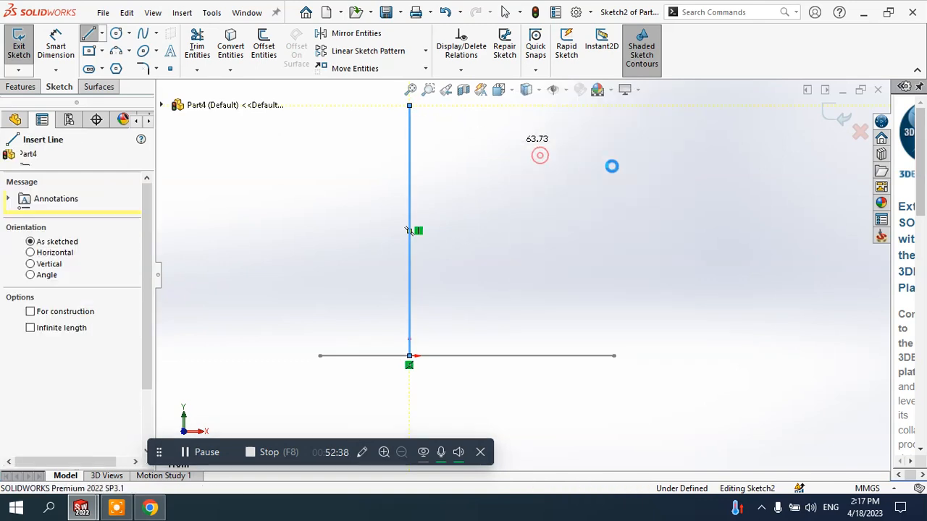
{"action": "left_click", "coordinate": [621, 170]}
{"action": "left_click", "coordinate": [835, 119]}
{"action": "left_click", "coordinate": [748, 159]}
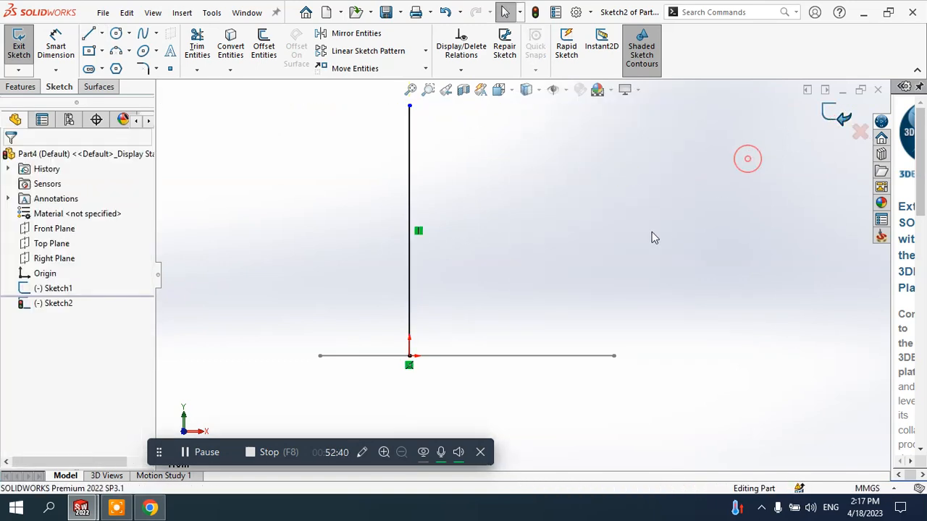
Set up a swept surface with the horizontal line as profile and the vertical line as path, using Follow Path profile orientation
{"action": "mouse_move", "coordinate": [651, 233]}
{"action": "middle_mouse_down"}
{"action": "mouse_move", "coordinate": [557, 307]}
{"action": "mouse_move", "coordinate": [503, 302]}
{"action": "middle_mouse_up"}
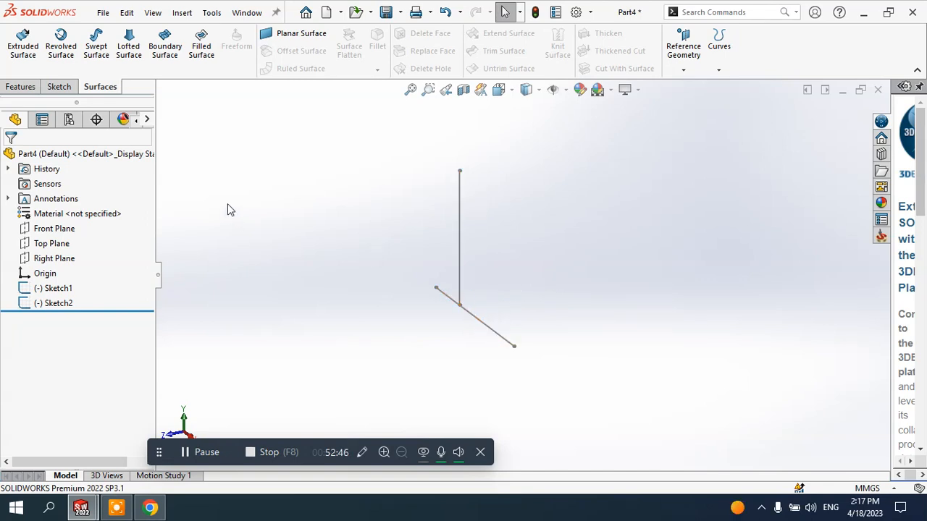
{"action": "left_click", "coordinate": [97, 45]}
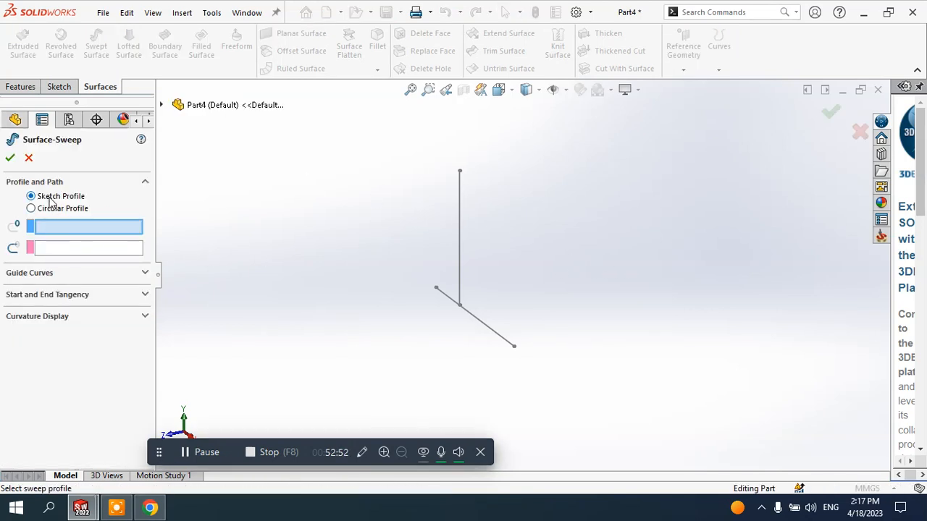
{"action": "left_click", "coordinate": [489, 328]}
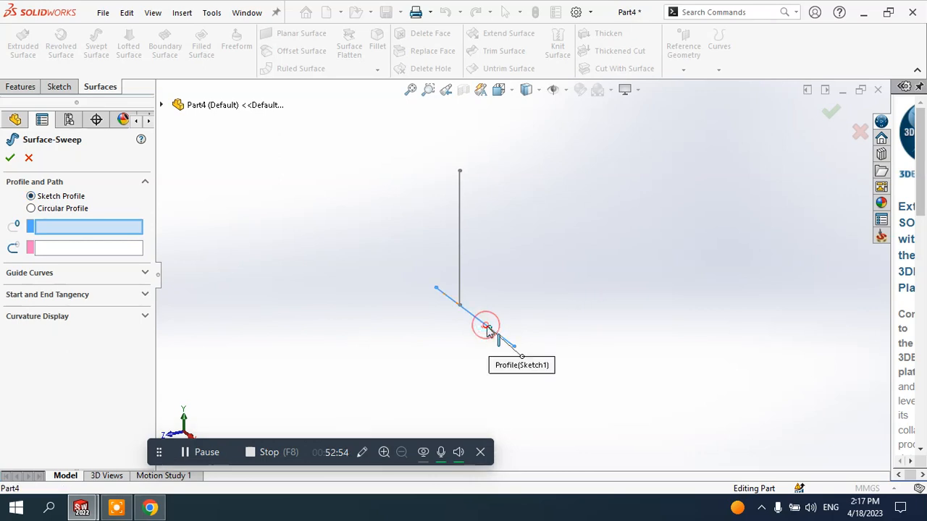
{"action": "left_click", "coordinate": [466, 273]}
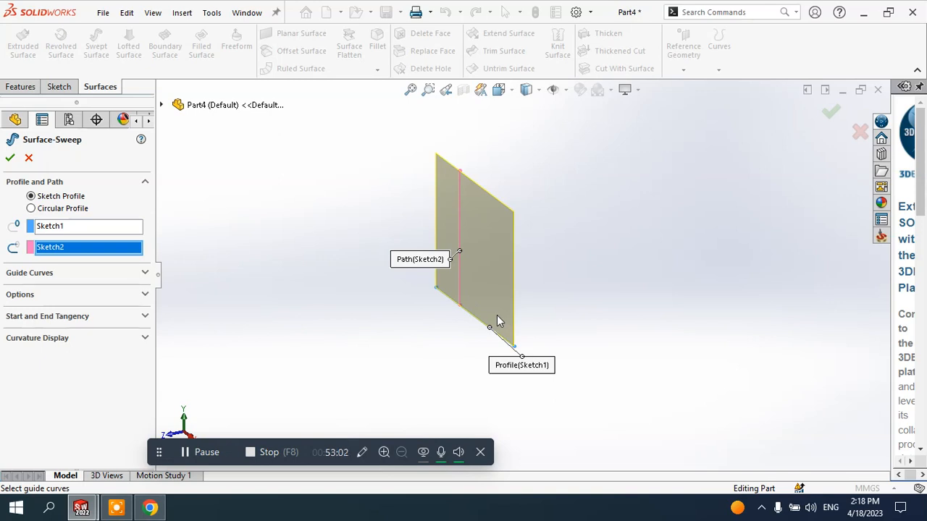
{"action": "left_click", "coordinate": [22, 294]}
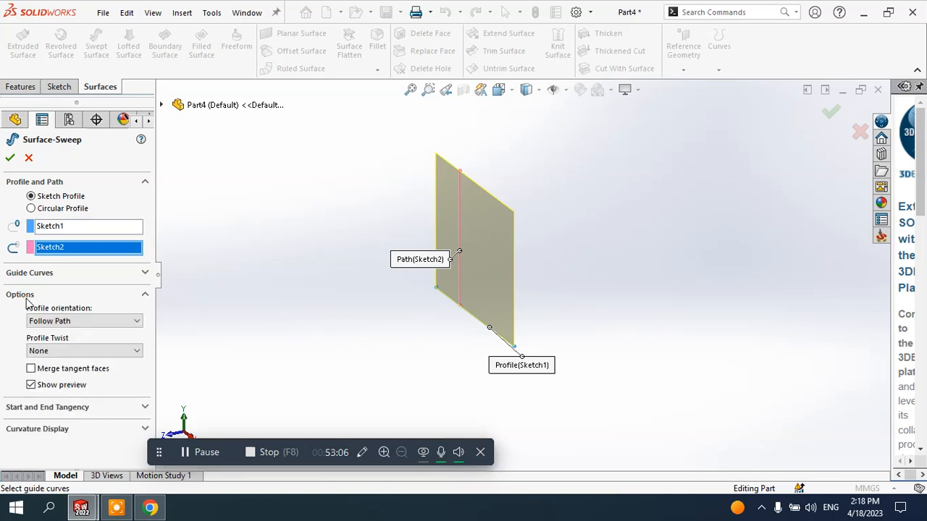
{"action": "left_click", "coordinate": [50, 321]}
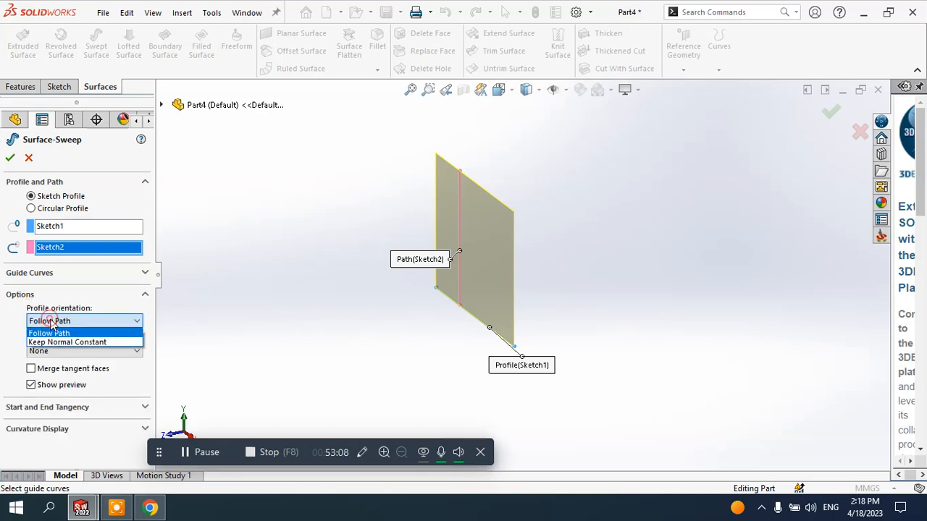
{"action": "left_click", "coordinate": [50, 320]}
Specify a profile twist value for the sweep, controlled in revolutions, and set it to 1.00
{"action": "left_click", "coordinate": [50, 355]}
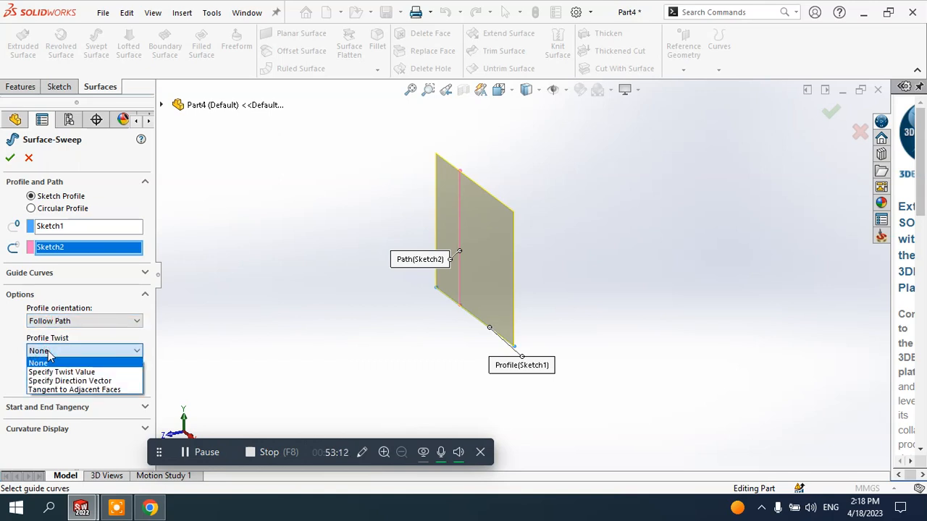
{"action": "left_click", "coordinate": [62, 372]}
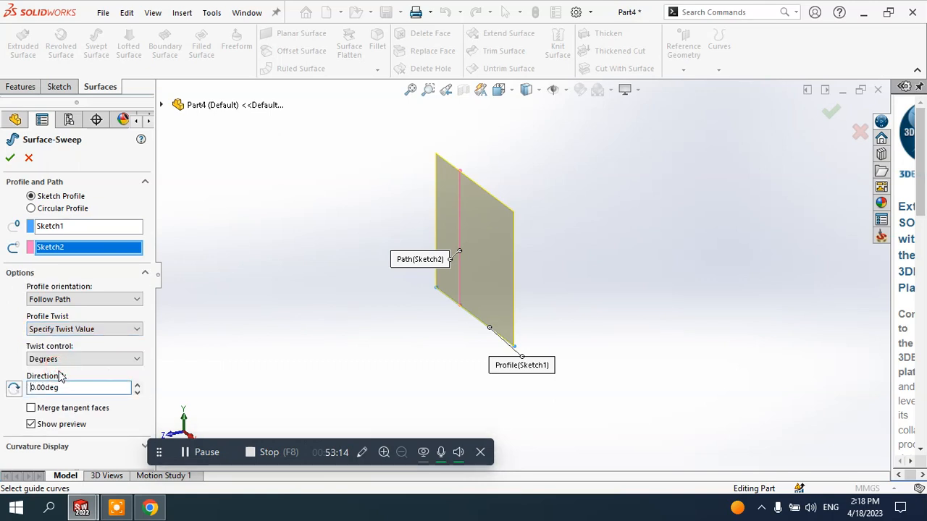
{"action": "left_click", "coordinate": [63, 360]}
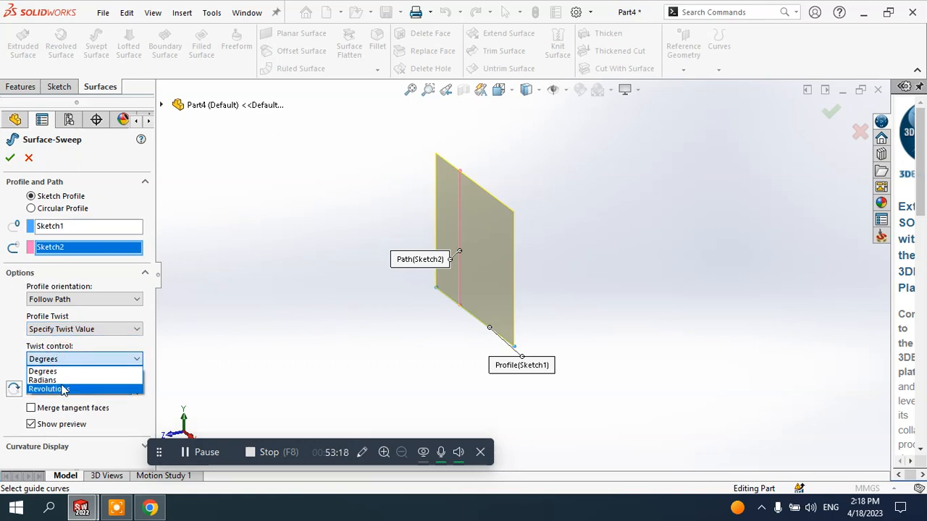
{"action": "left_click", "coordinate": [64, 389]}
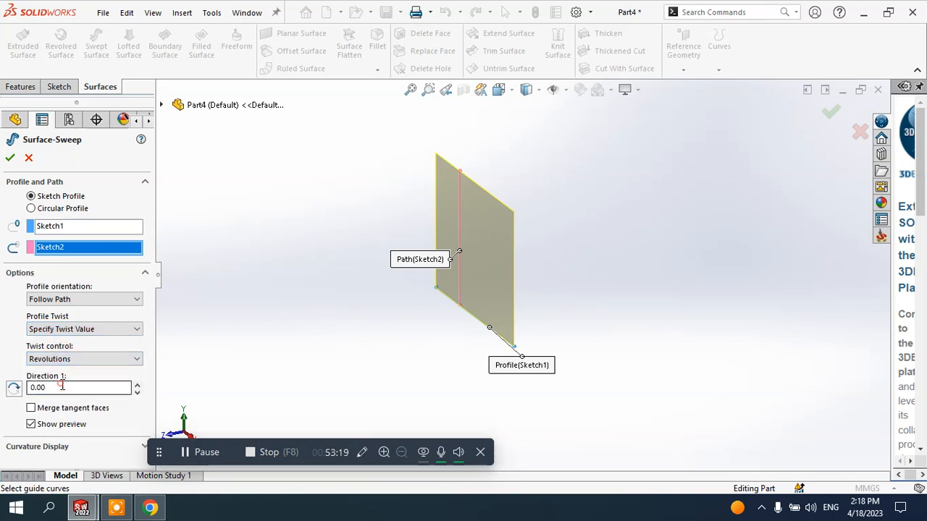
{"action": "left_click", "coordinate": [136, 386]}
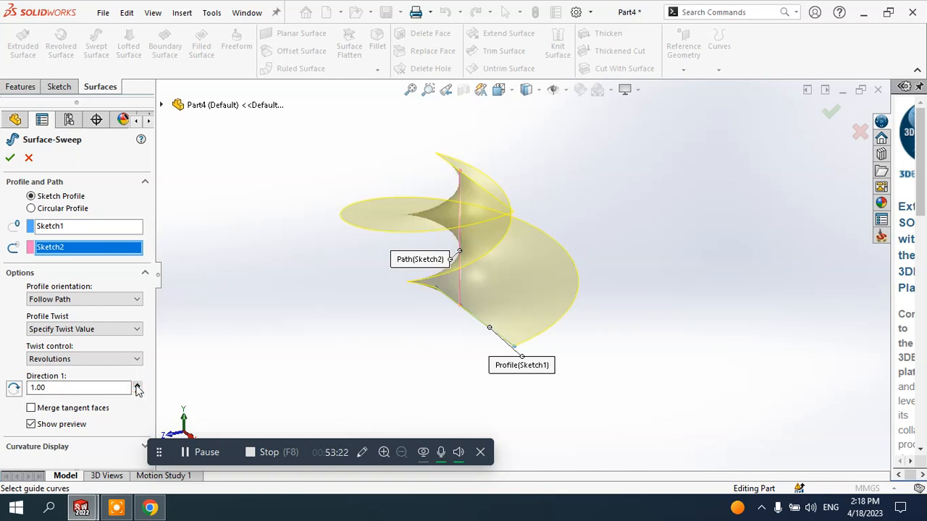
{"action": "middle_click_drag", "start_coordinate": [264, 340], "coordinate": [282, 328]}
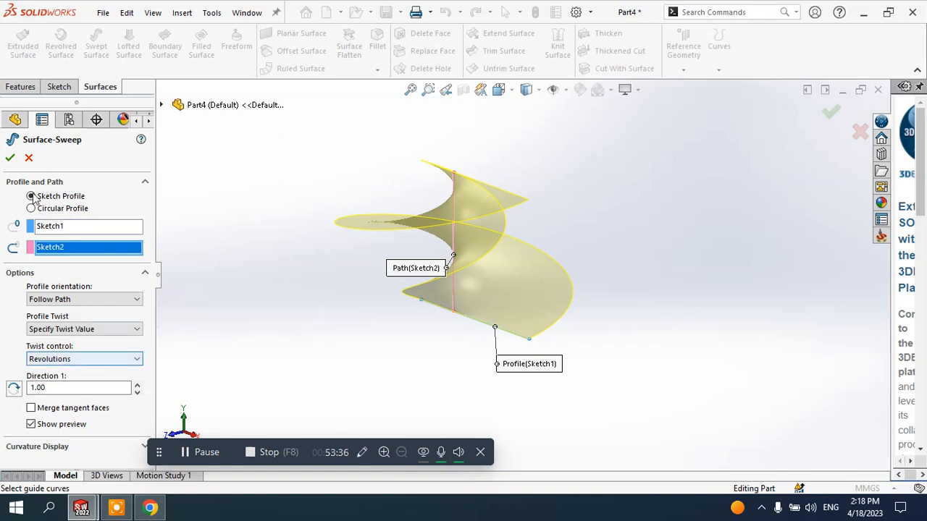
Switch the sweep's twist control to degrees and reduce the twist to 328 degrees
{"action": "left_click", "coordinate": [73, 359]}
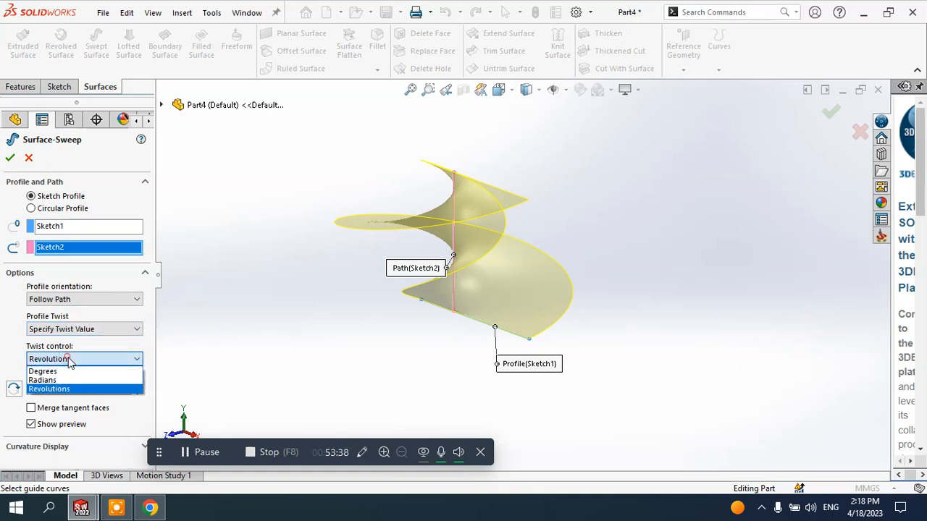
{"action": "left_click", "coordinate": [56, 370]}
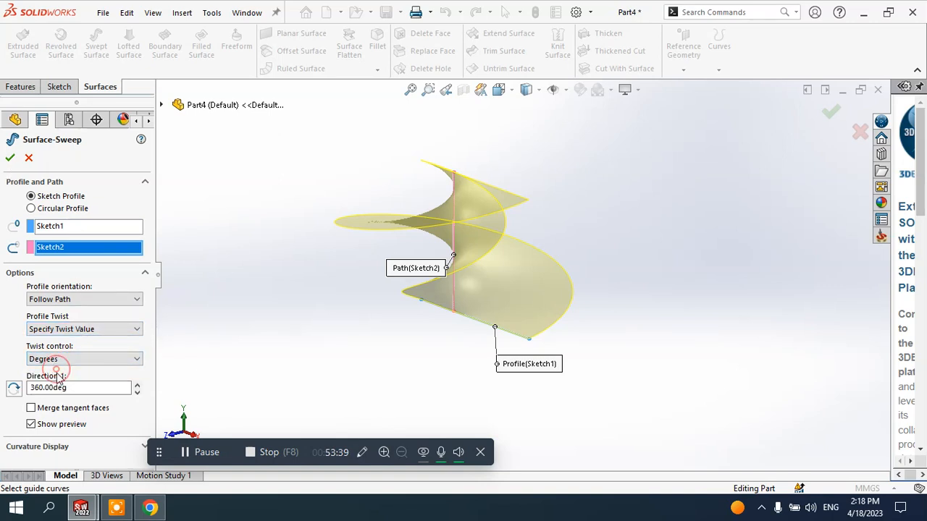
{"action": "left_click", "coordinate": [137, 391]}
{"action": "left_click_drag", "start_coordinate": [137, 392], "coordinate": [137, 392]}
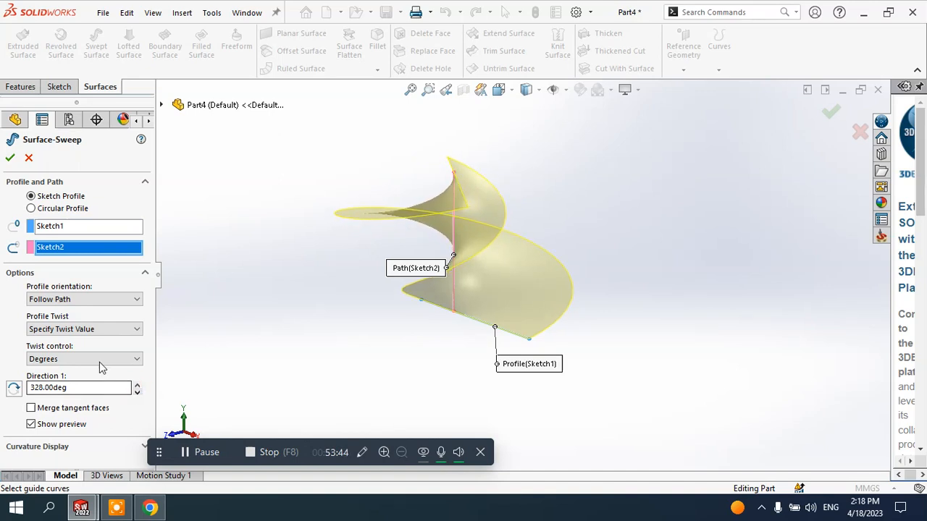
Switch the twist control to radians, raise the twist to 5.77703982 rad, and lower it past 5.65 rad
{"action": "left_click", "coordinate": [97, 358]}
{"action": "left_click", "coordinate": [84, 382]}
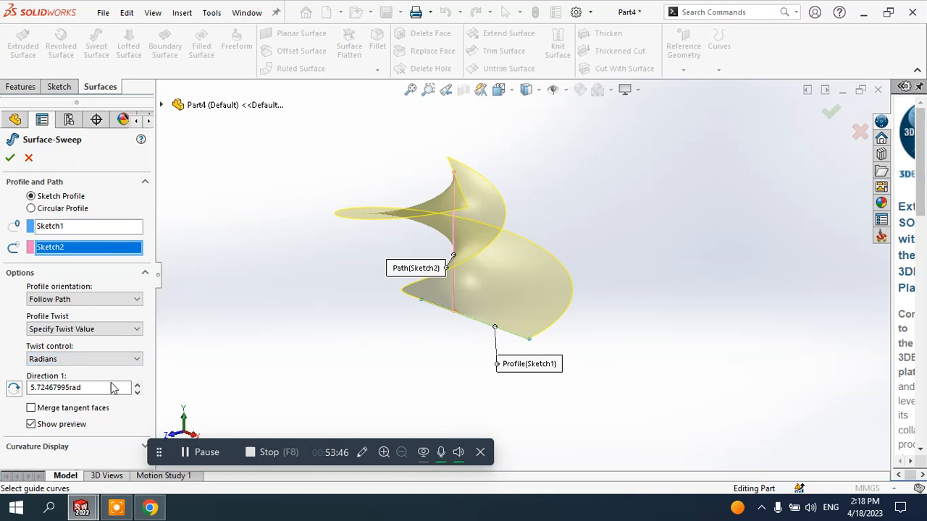
{"action": "left_click", "coordinate": [137, 386]}
{"action": "left_click", "coordinate": [138, 385]}
{"action": "left_click", "coordinate": [127, 391]}
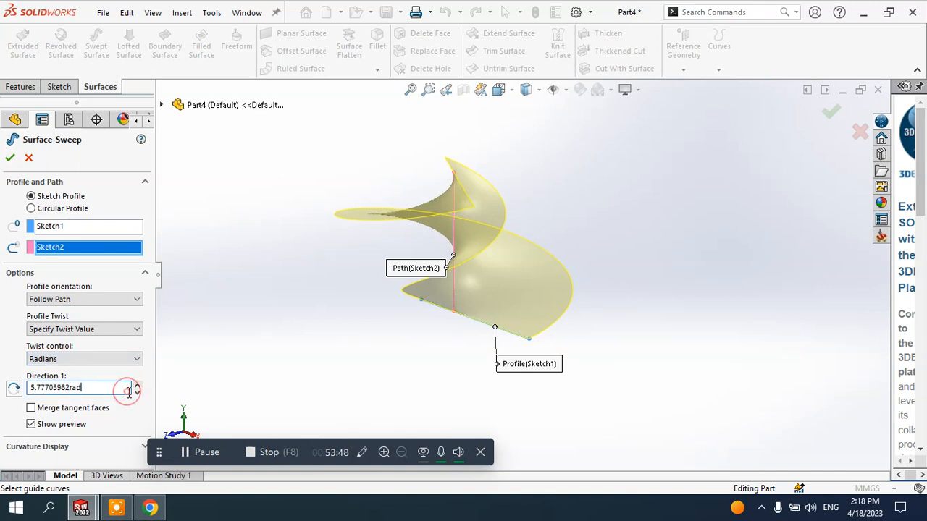
{"action": "left_click", "coordinate": [136, 392]}
{"action": "left_click", "coordinate": [137, 395]}
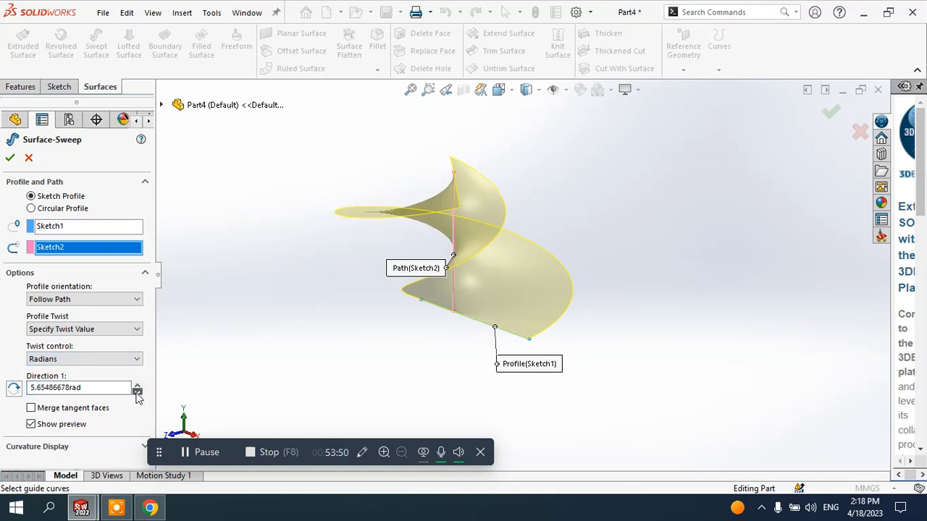
Return the twist control to revolutions, increase the twist to 1.89166667, and create the swept surface
{"action": "left_click", "coordinate": [97, 359]}
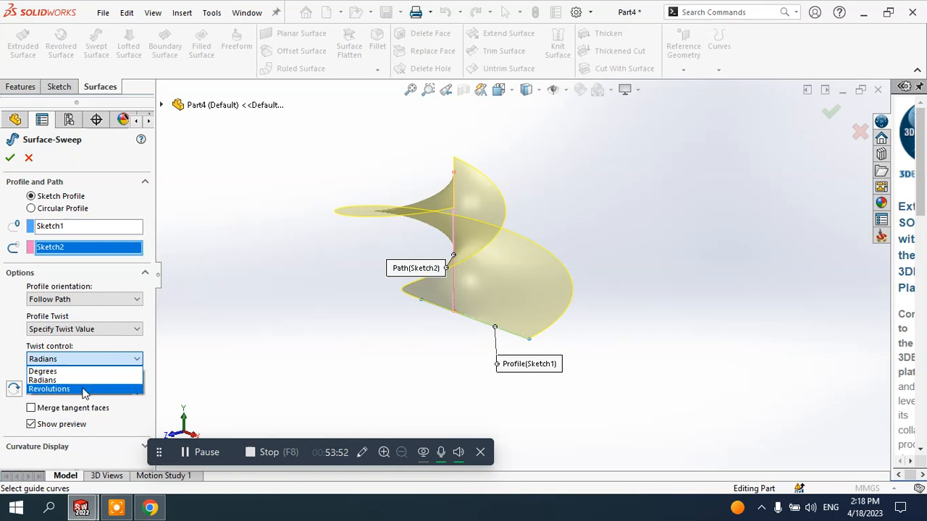
{"action": "left_click", "coordinate": [84, 389]}
{"action": "left_click", "coordinate": [136, 384]}
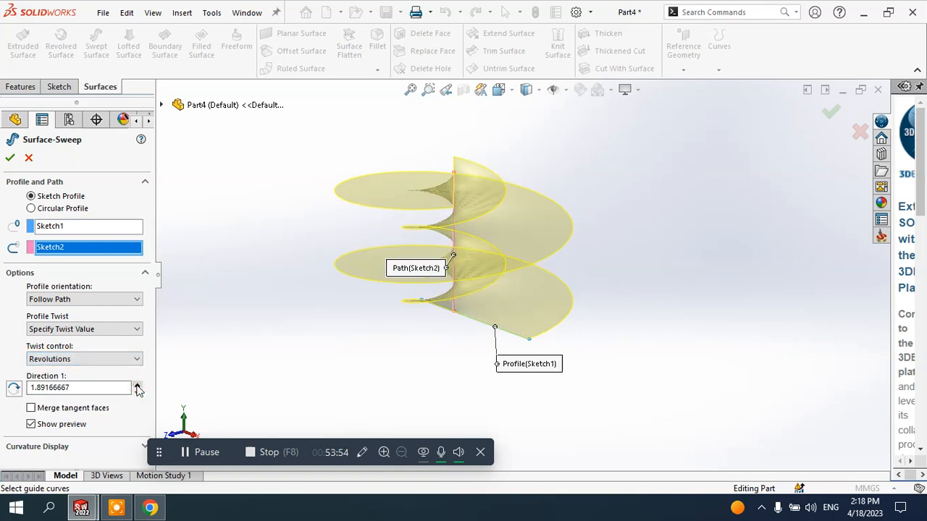
{"action": "left_click", "coordinate": [10, 158]}
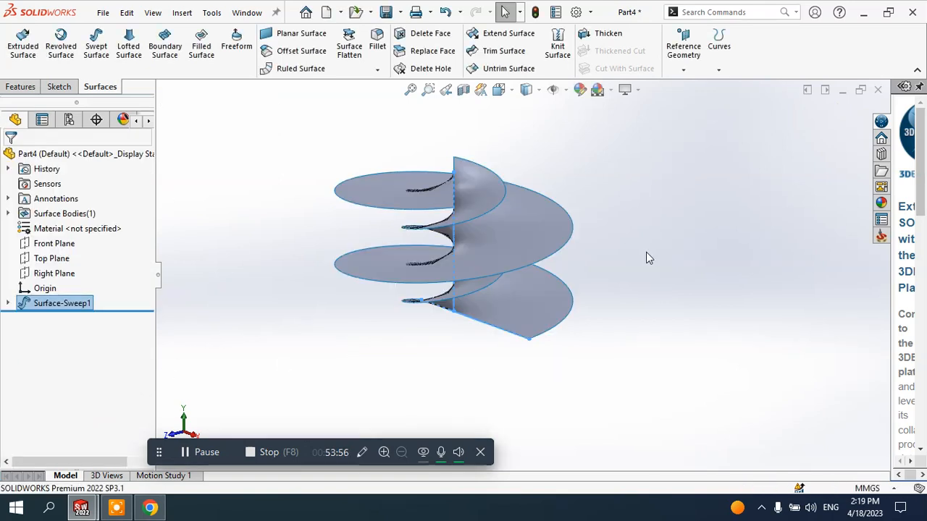
Examine the twisted surface from another angle, then reopen its definition to review the profile and path selections
{"action": "left_click", "coordinate": [618, 253]}
{"action": "middle_click_drag", "start_coordinate": [611, 256], "coordinate": [576, 249]}
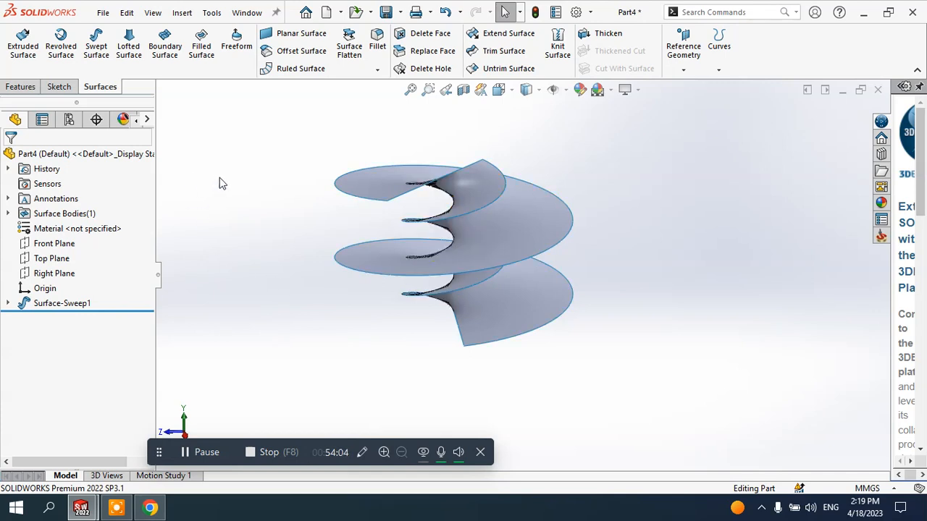
{"action": "scroll", "coordinate": [455, 223], "scroll_direction": "up", "scroll_amount": 1}
{"action": "scroll", "coordinate": [462, 174], "scroll_direction": "down", "scroll_amount": 1}
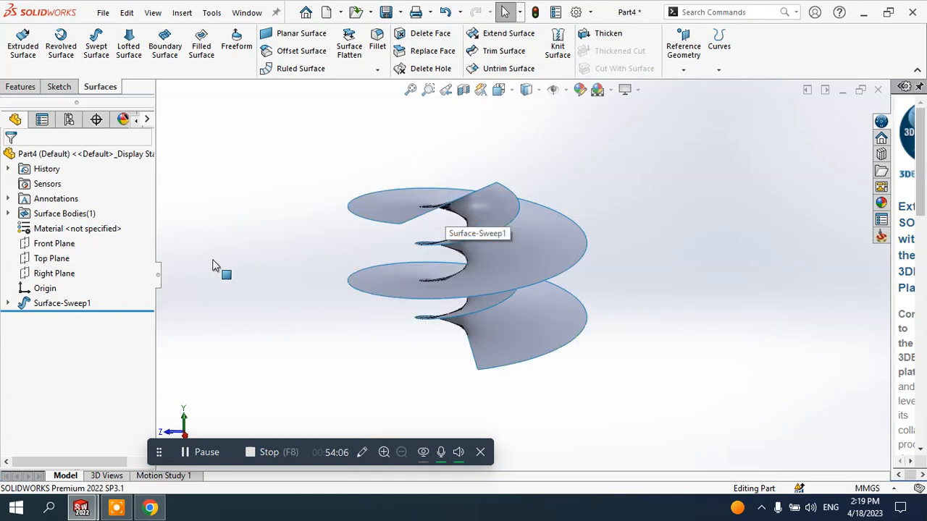
{"action": "left_click", "coordinate": [71, 308]}
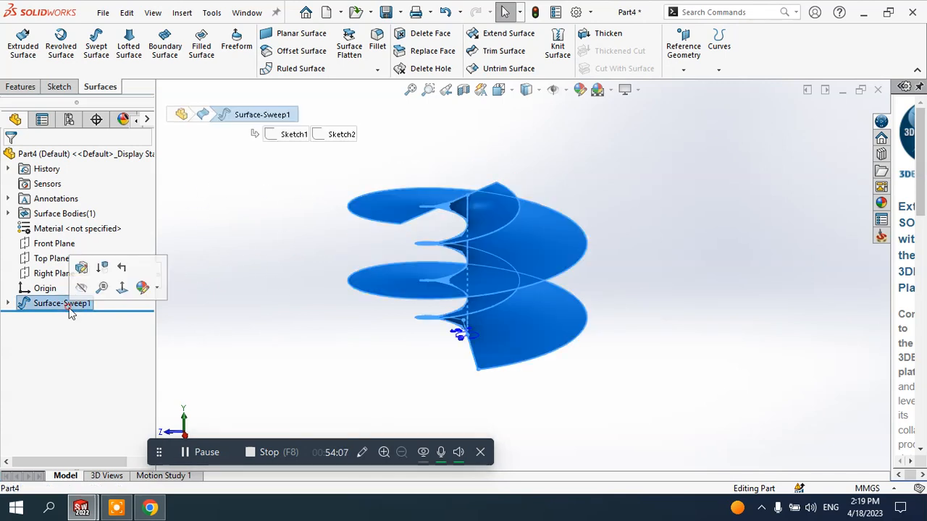
{"action": "left_click", "coordinate": [81, 268]}
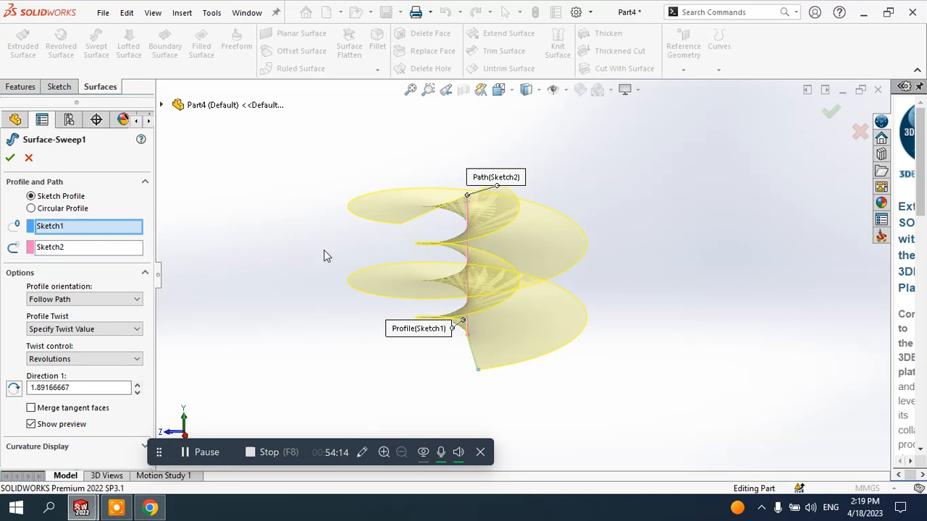
{"action": "left_click", "coordinate": [47, 227]}
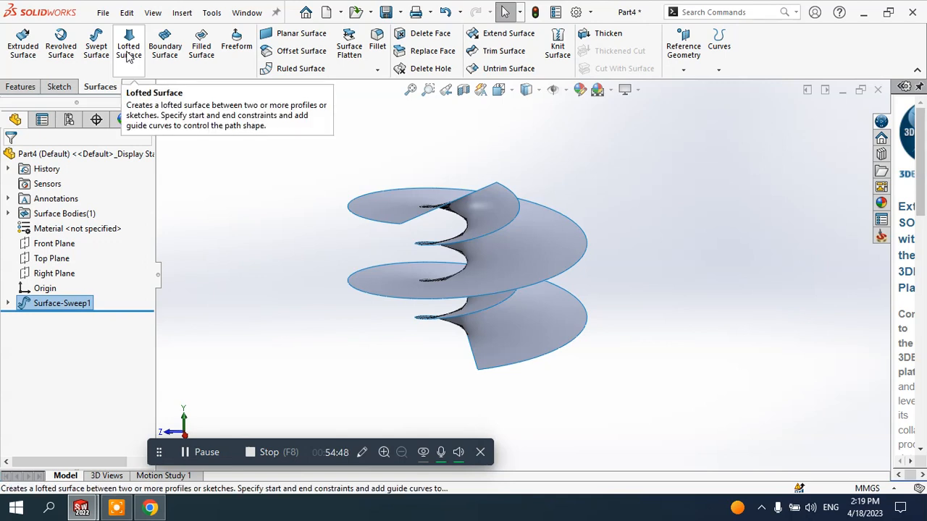
{"action": "left_click", "coordinate": [22, 87]}
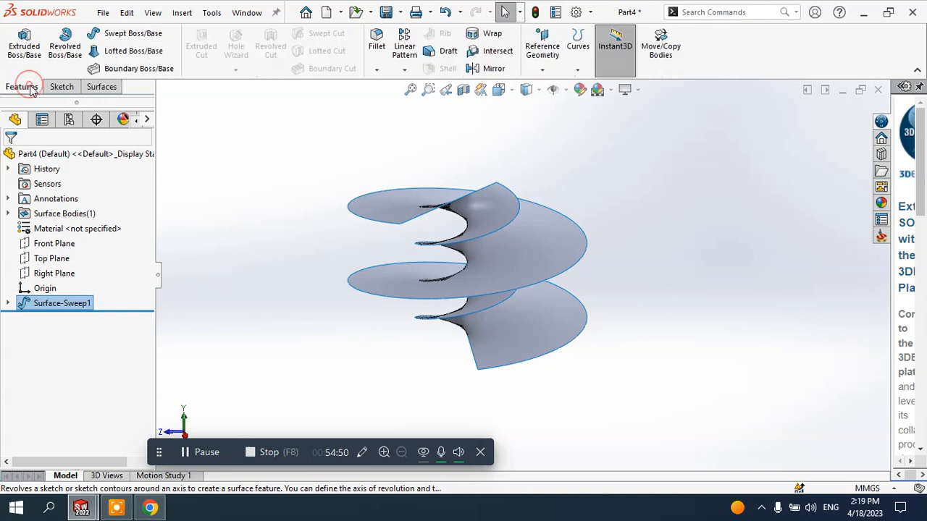
{"action": "left_click", "coordinate": [101, 87]}
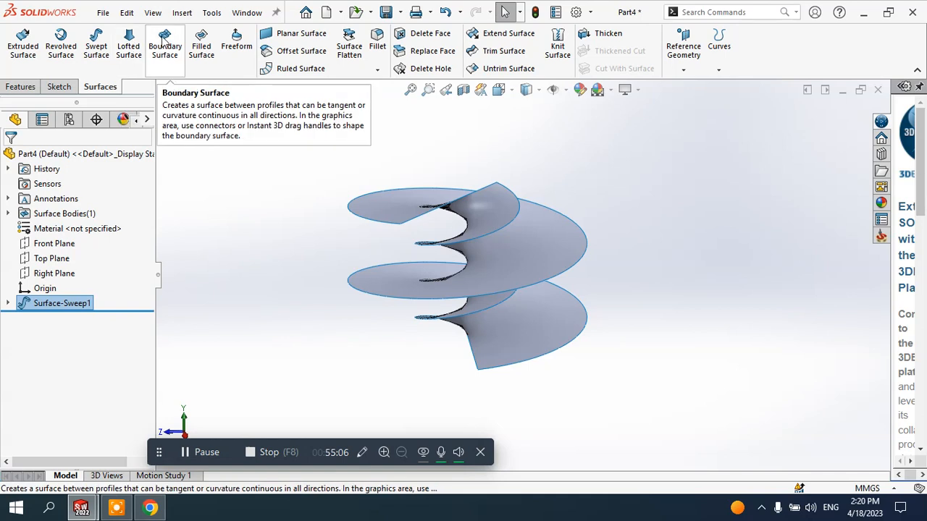
Create a new part document
{"action": "left_click", "coordinate": [340, 12]}
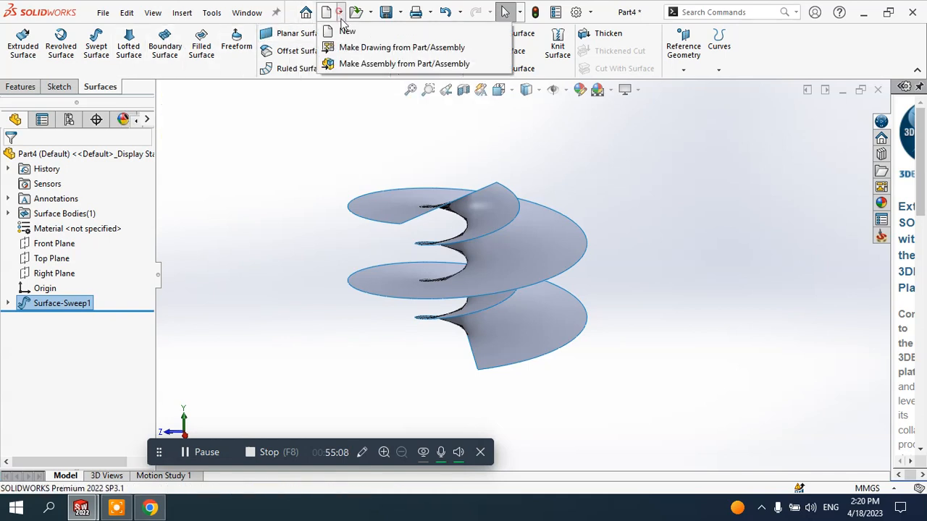
{"action": "left_click", "coordinate": [346, 31]}
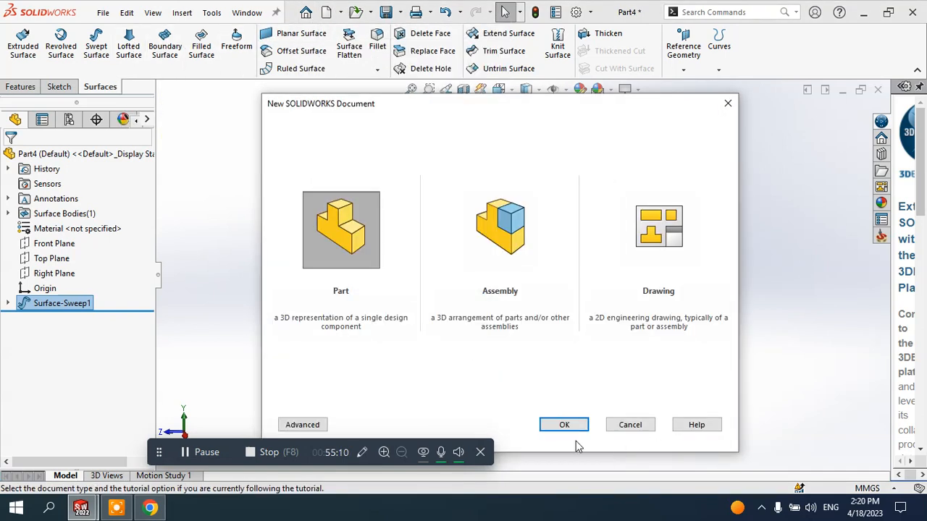
{"action": "left_click", "coordinate": [565, 425]}
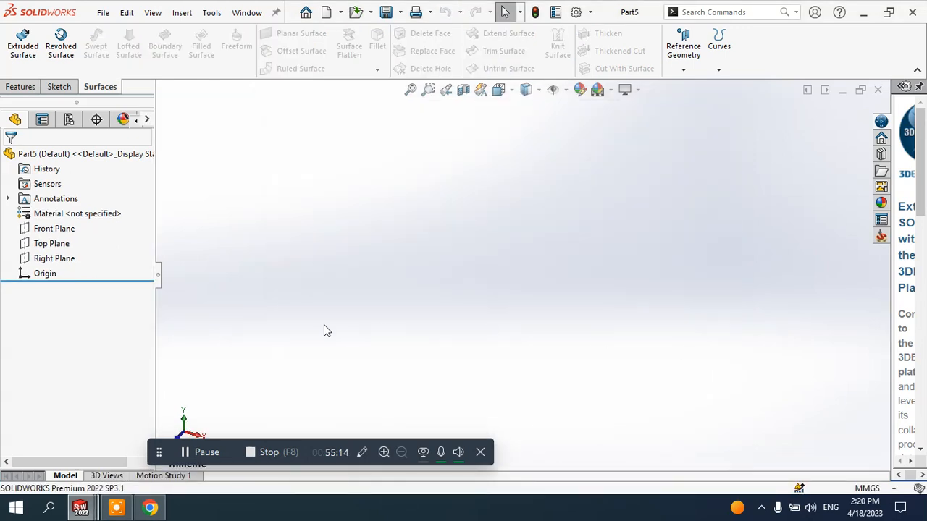
Close the Part3 and Part4 documents without saving their changes, leaving only the new part open
{"action": "mouse_move", "coordinate": [92, 512]}
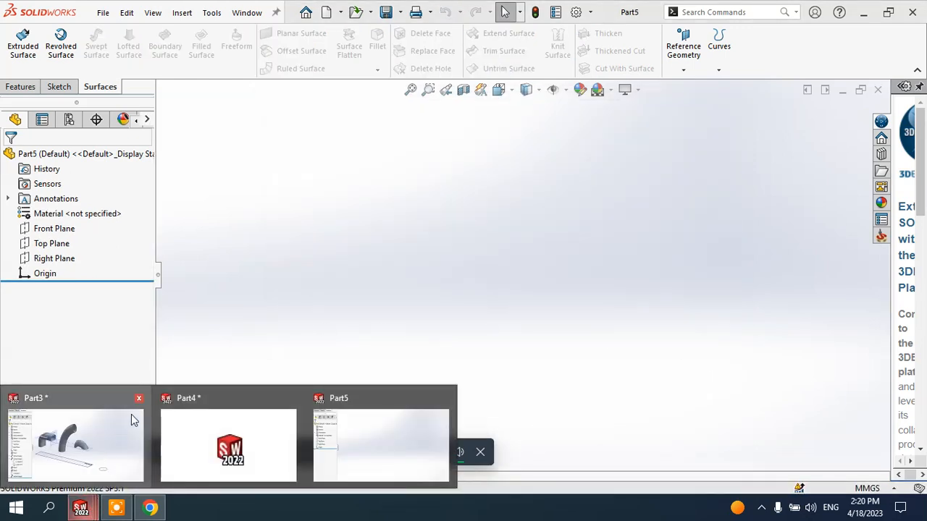
{"action": "left_click", "coordinate": [141, 399]}
{"action": "left_click", "coordinate": [457, 262]}
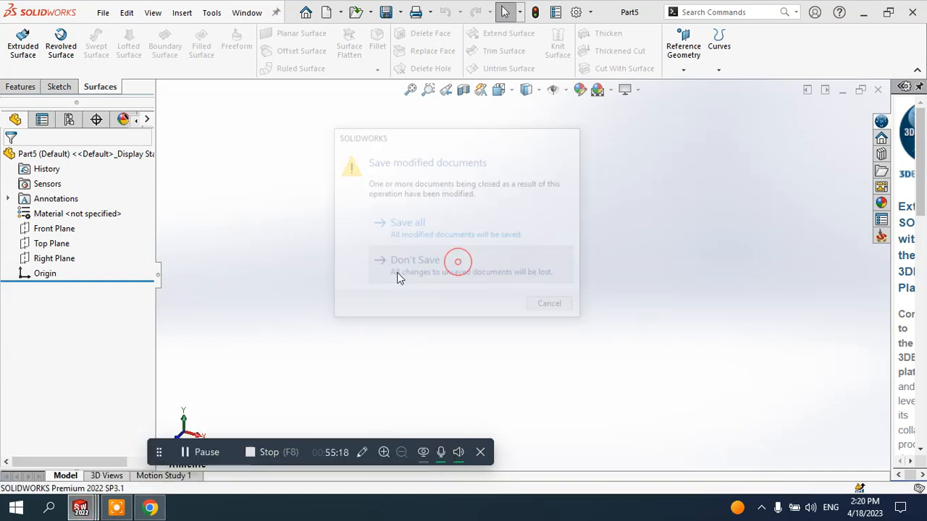
{"action": "mouse_move", "coordinate": [81, 509]}
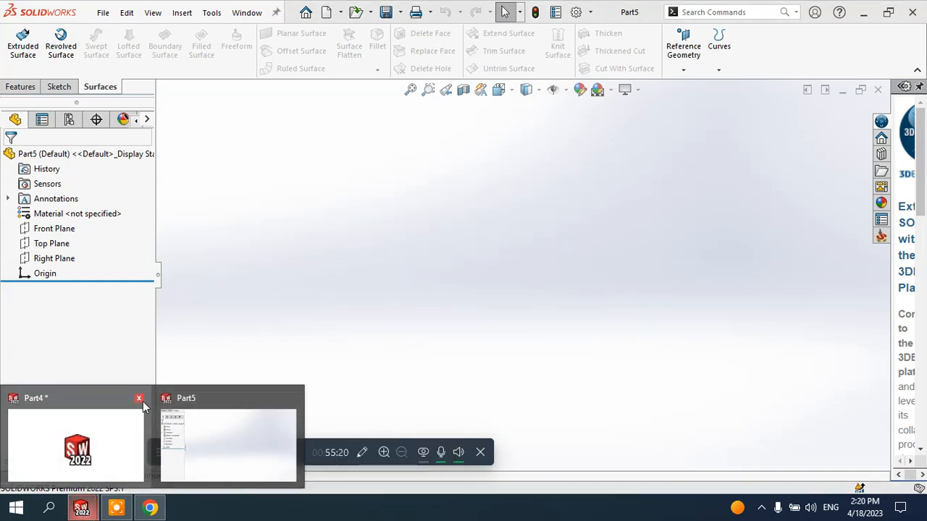
{"action": "left_click", "coordinate": [139, 398]}
{"action": "left_click", "coordinate": [472, 266]}
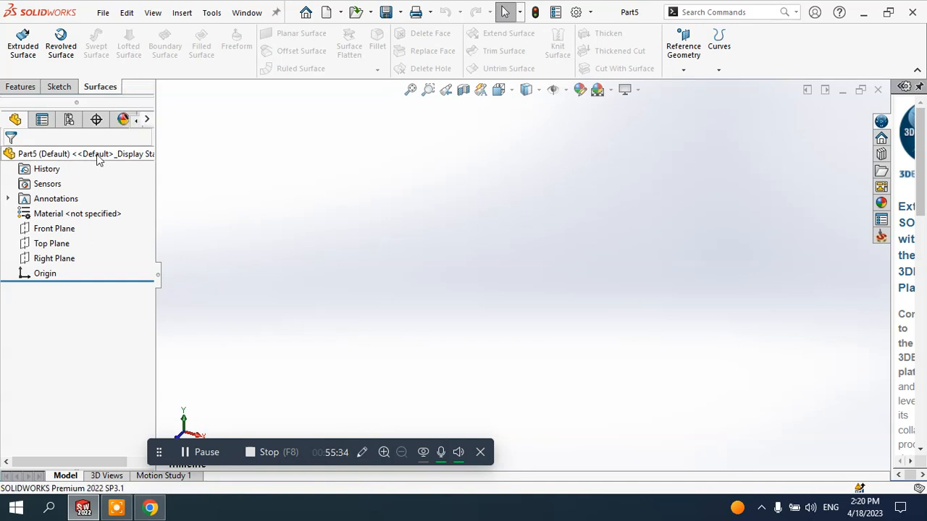
Start a sketch on the Top Plane and activate the center-point Circle tool
{"action": "left_click", "coordinate": [64, 246]}
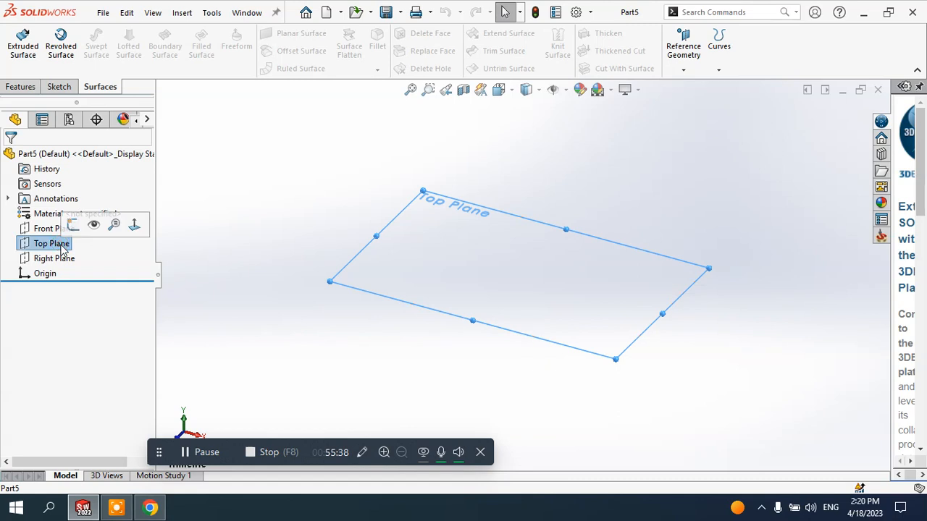
{"action": "left_click", "coordinate": [74, 228]}
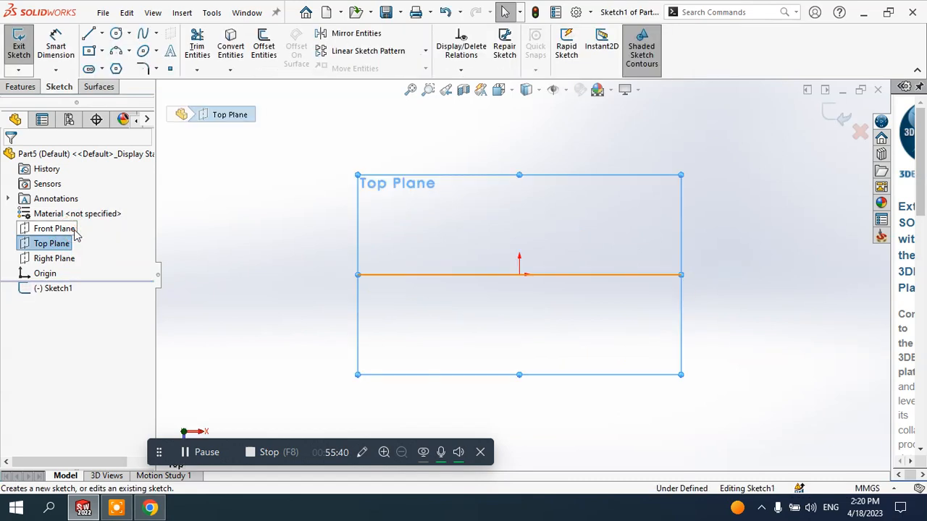
{"action": "left_click", "coordinate": [130, 34]}
{"action": "left_click", "coordinate": [137, 46]}
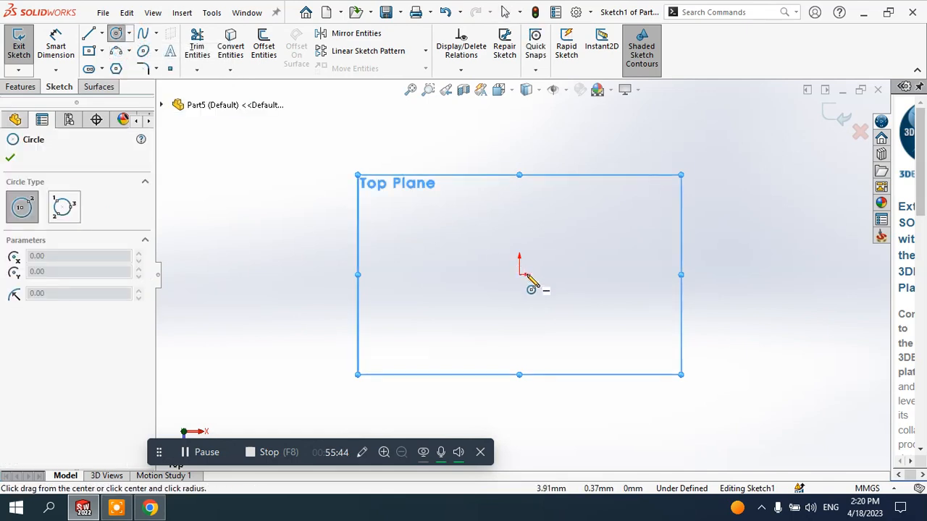
Sketch a circle centred on the origin on the Top Plane and finish the sketch
{"action": "left_click", "coordinate": [519, 276]}
{"action": "left_click", "coordinate": [584, 225]}
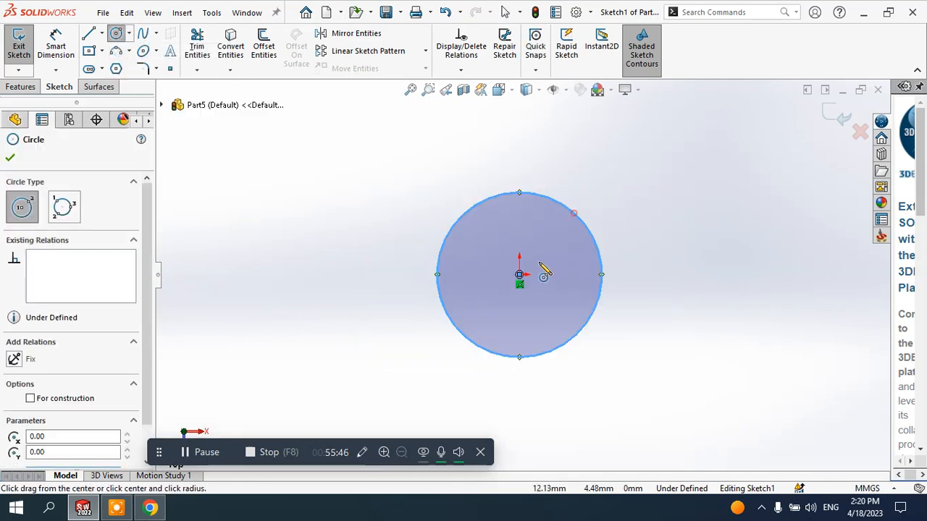
{"action": "left_click", "coordinate": [10, 160]}
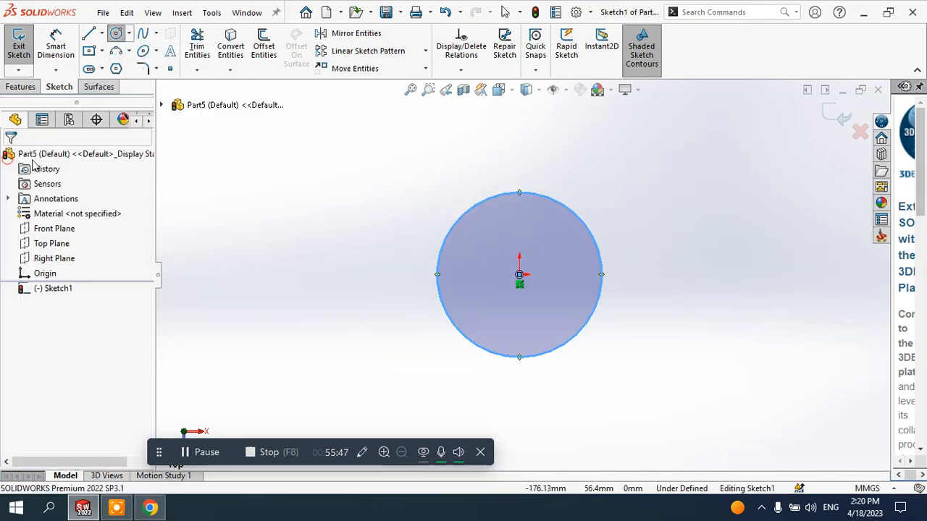
{"action": "left_click", "coordinate": [838, 118]}
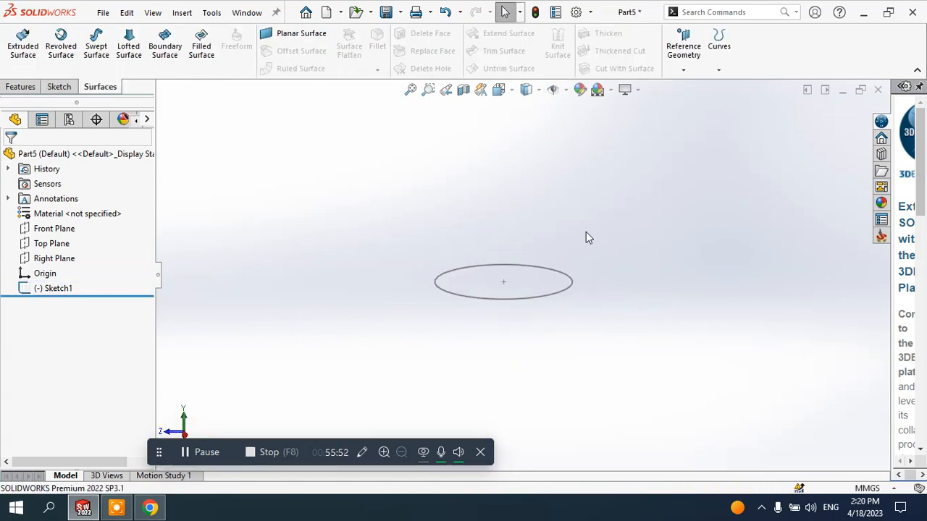
Create a reference plane offset 150 mm above the Top Plane
{"action": "left_click", "coordinate": [684, 71]}
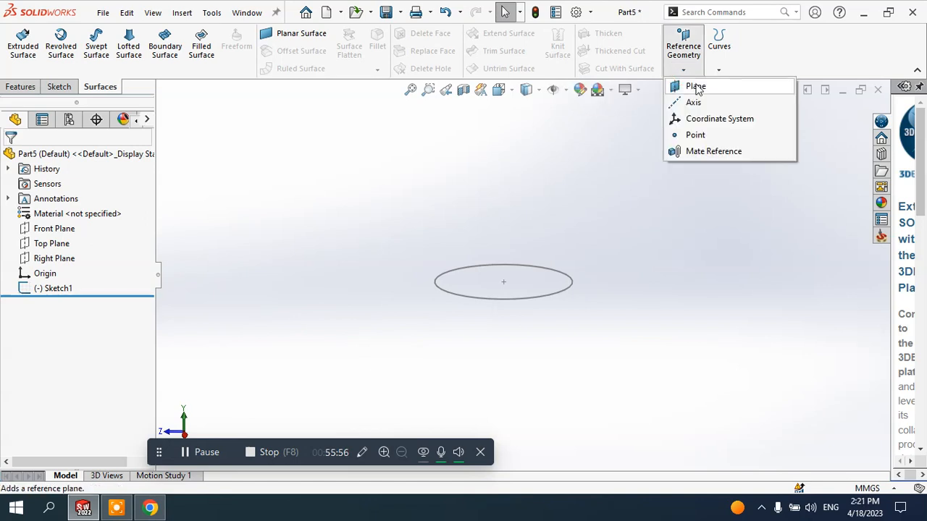
{"action": "left_click", "coordinate": [695, 87]}
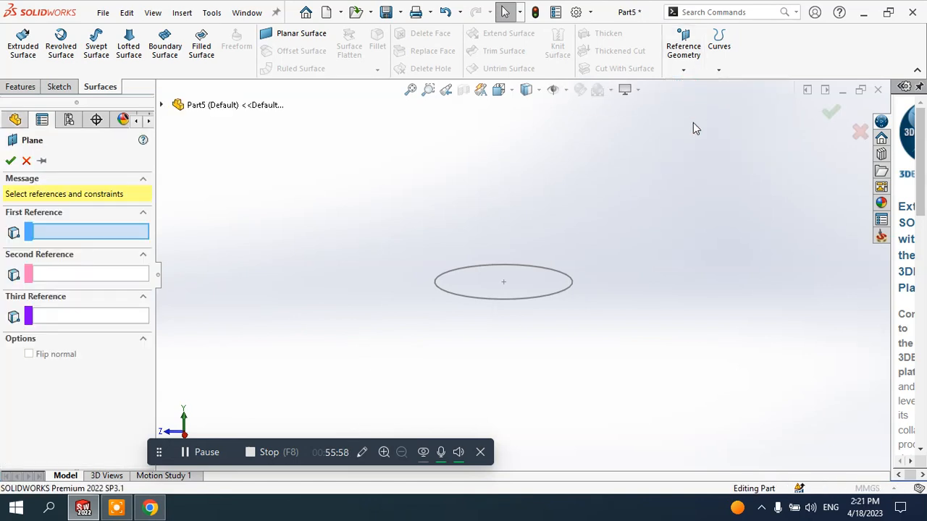
{"action": "left_click", "coordinate": [161, 105]}
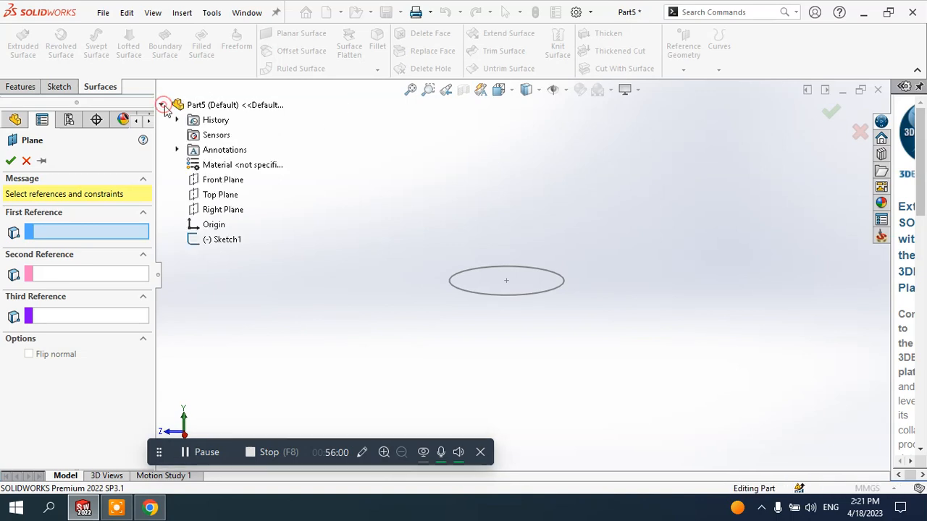
{"action": "left_click", "coordinate": [221, 195]}
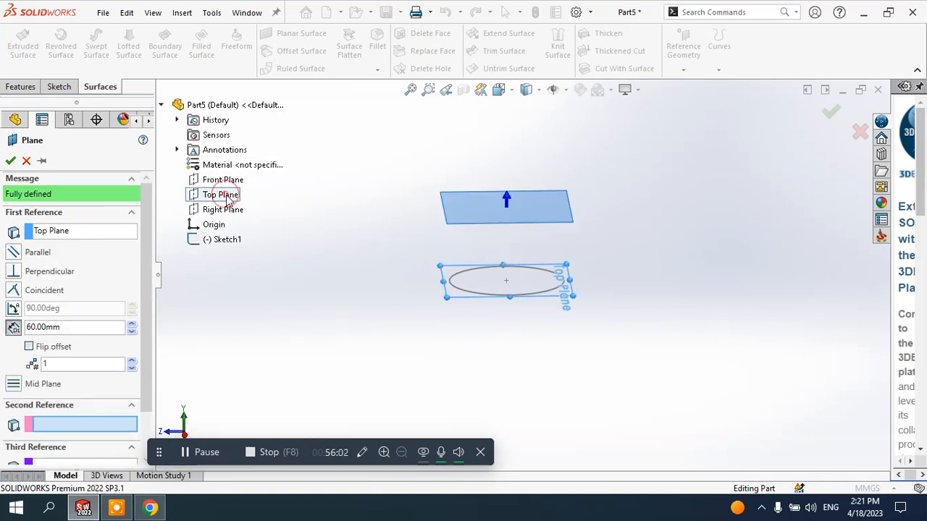
{"action": "left_click", "coordinate": [131, 324]}
{"action": "left_click", "coordinate": [131, 324]}
{"action": "left_click", "coordinate": [131, 324]}
{"action": "left_click", "coordinate": [131, 324]}
{"action": "left_click", "coordinate": [131, 324]}
{"action": "left_click", "coordinate": [131, 324]}
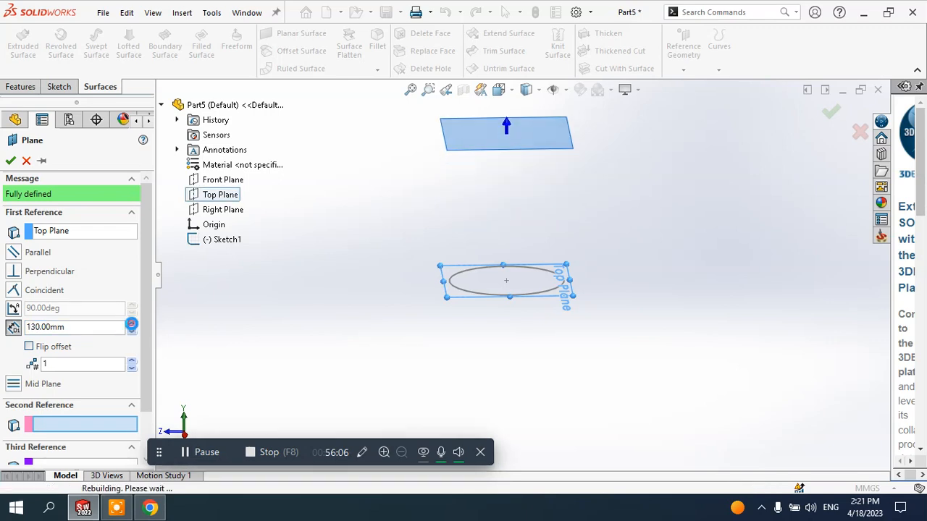
{"action": "left_click", "coordinate": [131, 324]}
{"action": "left_click", "coordinate": [131, 324]}
{"action": "scroll", "coordinate": [572, 322], "scroll_direction": "up", "scroll_amount": 4}
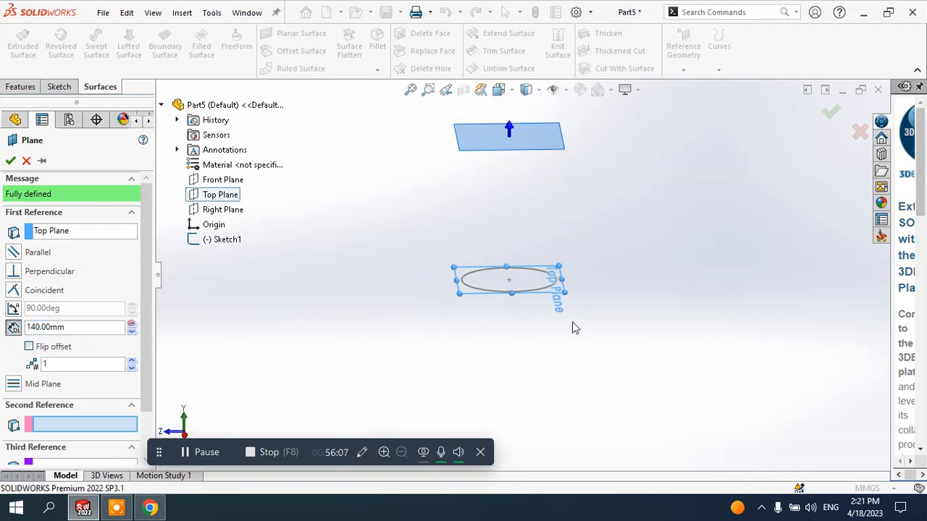
{"action": "left_click", "coordinate": [131, 324]}
{"action": "left_click", "coordinate": [11, 160]}
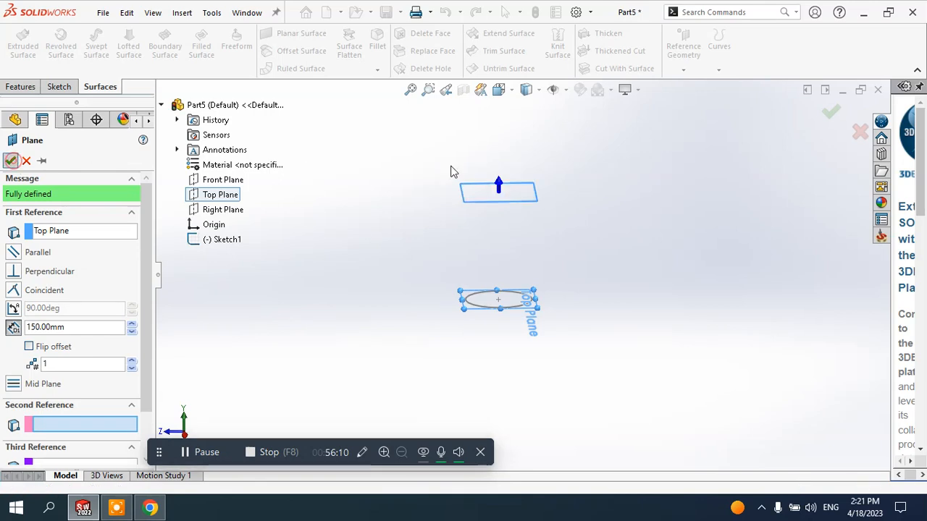
Sketch a circle centred on the origin on the offset plane, smaller than the base circle, and finish the sketch
{"action": "middle_click_drag", "start_coordinate": [607, 201], "coordinate": [560, 214]}
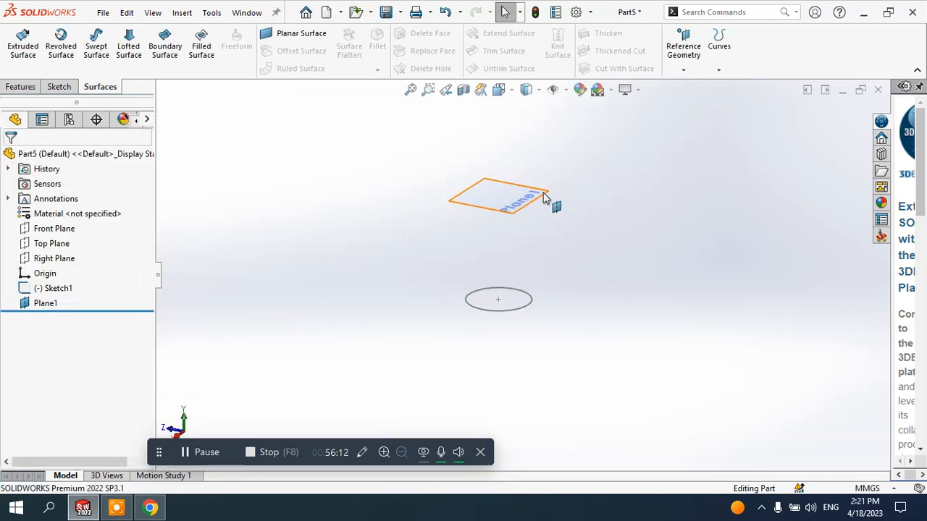
{"action": "scroll", "coordinate": [549, 198], "scroll_direction": "down", "scroll_amount": 2}
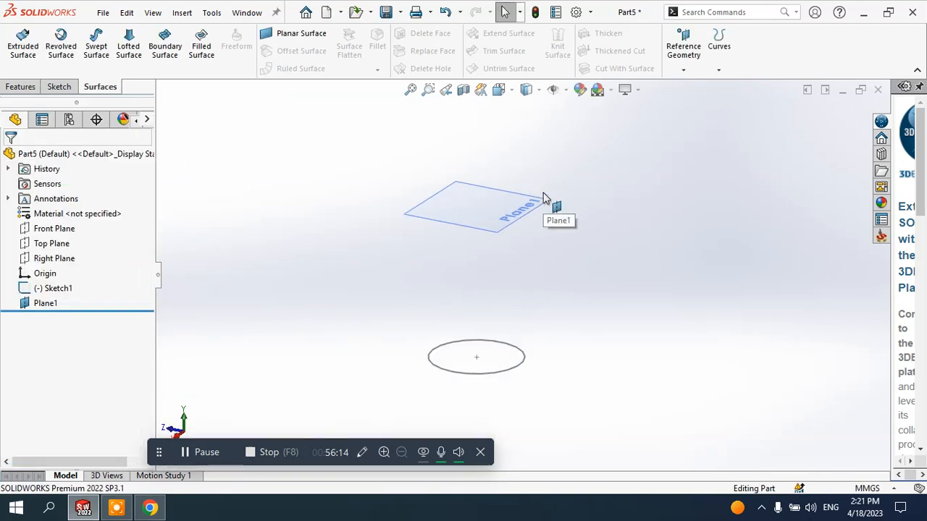
{"action": "left_click", "coordinate": [493, 211]}
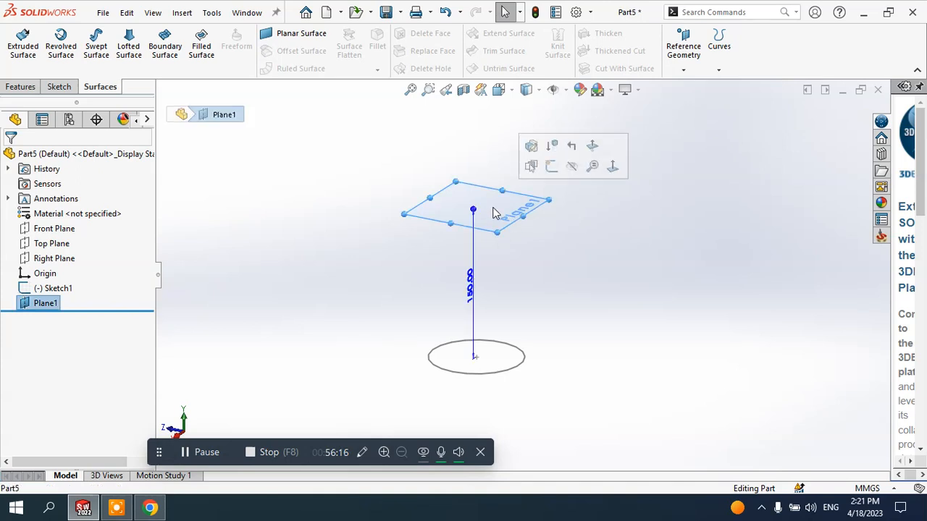
{"action": "left_click", "coordinate": [604, 235]}
{"action": "left_click", "coordinate": [476, 215]}
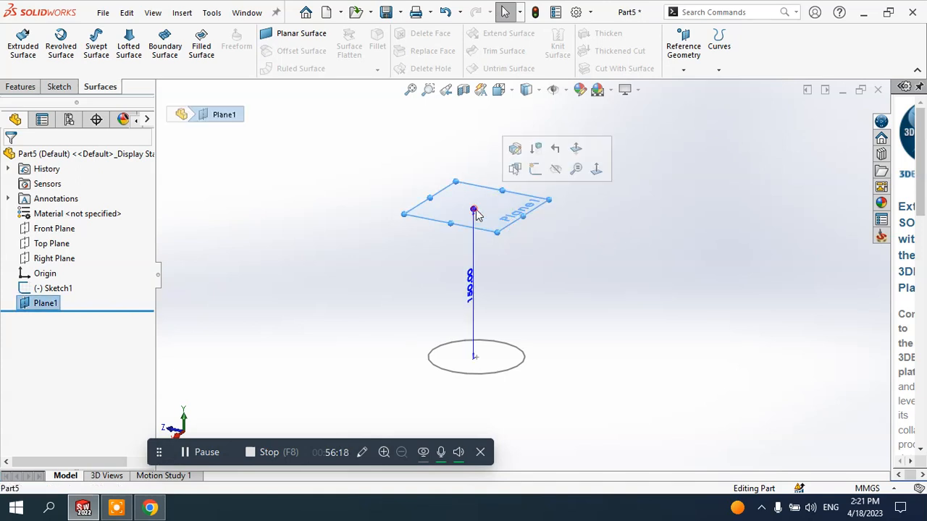
{"action": "left_click", "coordinate": [536, 174]}
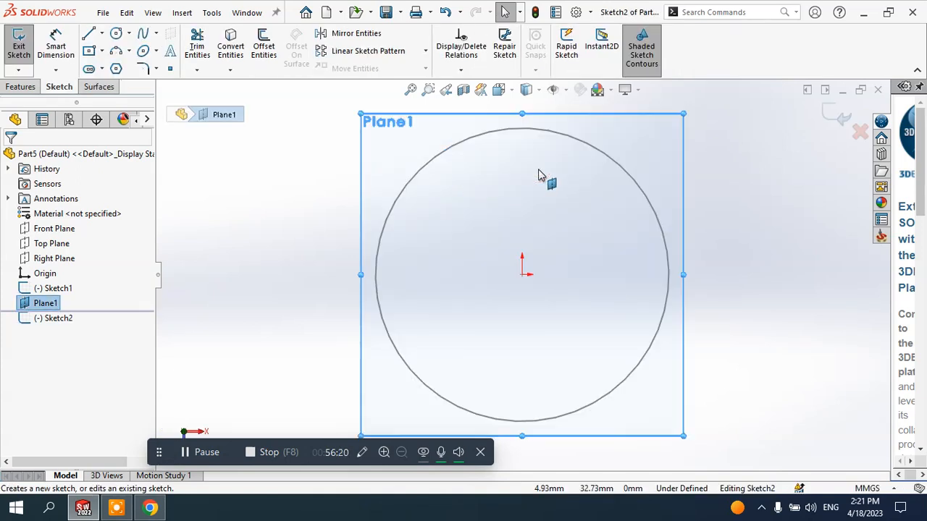
{"action": "left_click", "coordinate": [116, 34]}
{"action": "left_click", "coordinate": [521, 275]}
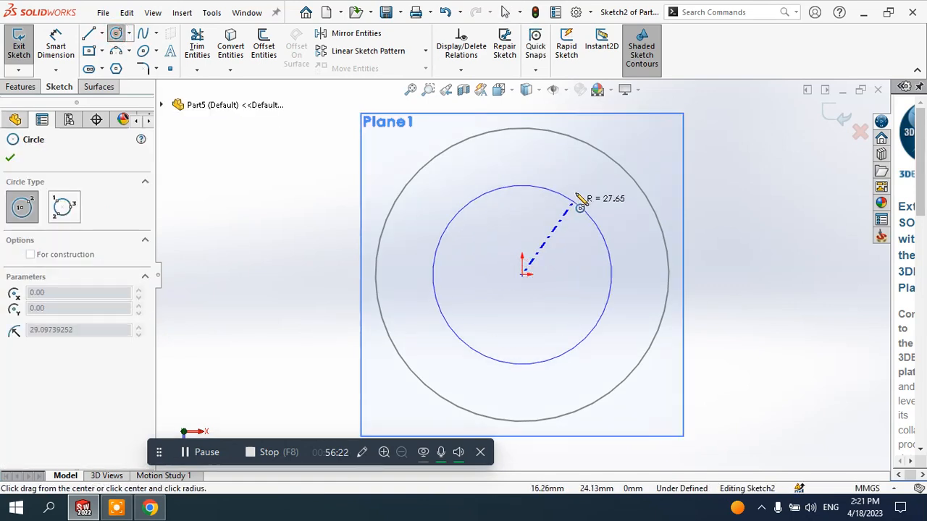
{"action": "left_click", "coordinate": [589, 176]}
{"action": "left_click", "coordinate": [839, 117]}
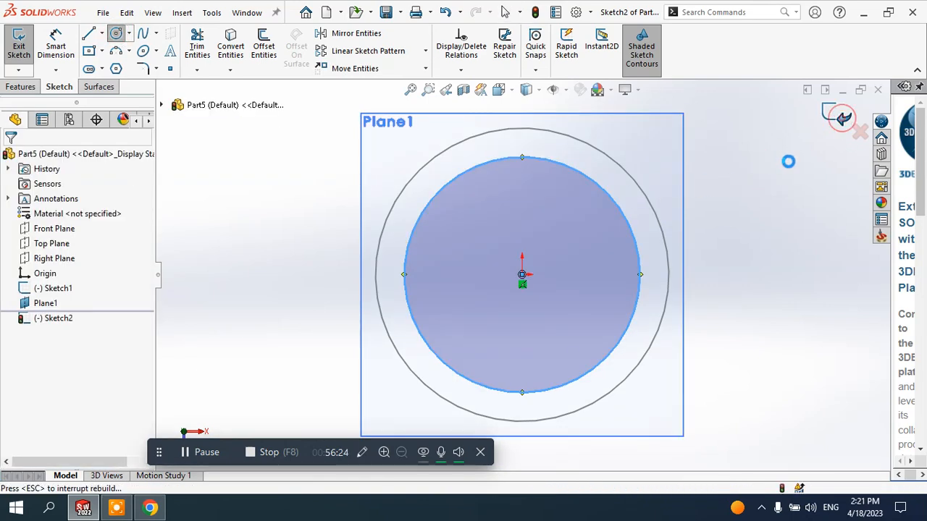
Create a lofted surface from the base circle to the smaller circle on the offset plane
{"action": "middle_click_drag", "start_coordinate": [661, 289], "coordinate": [610, 189]}
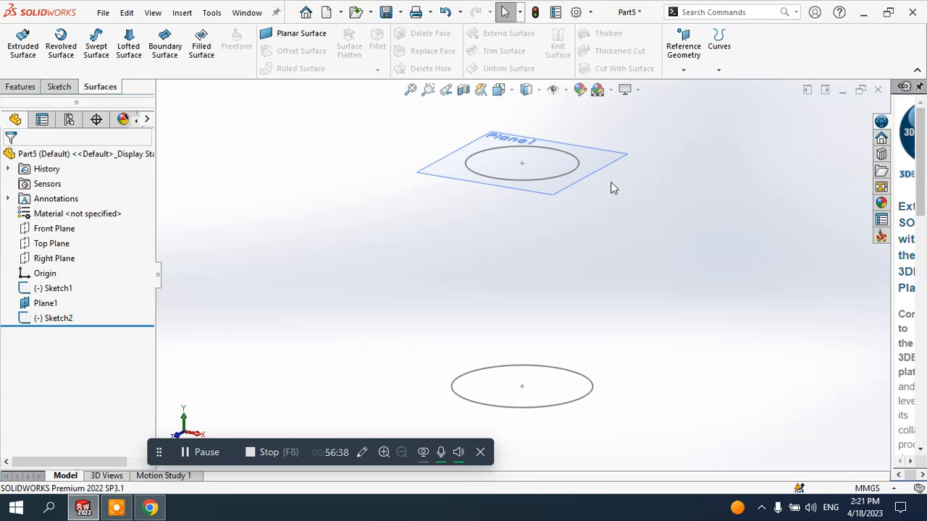
{"action": "left_click", "coordinate": [129, 45]}
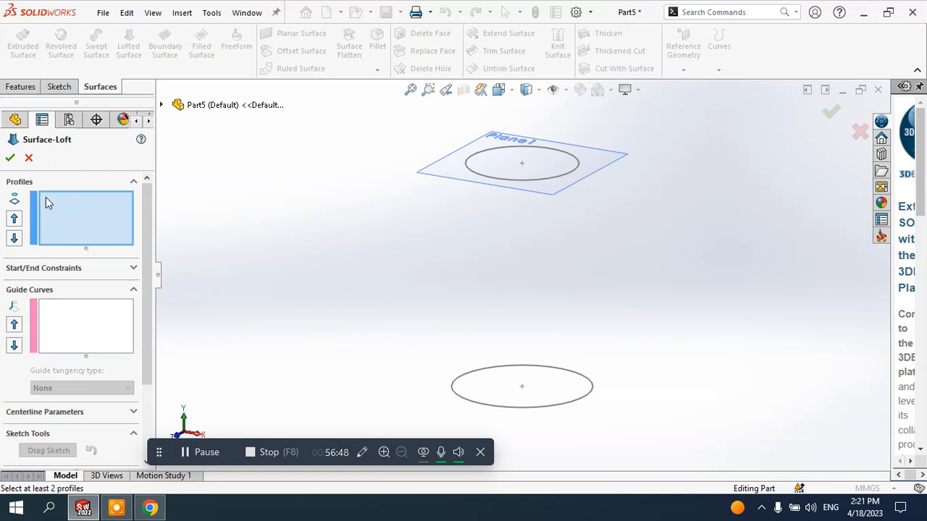
{"action": "left_click", "coordinate": [458, 398]}
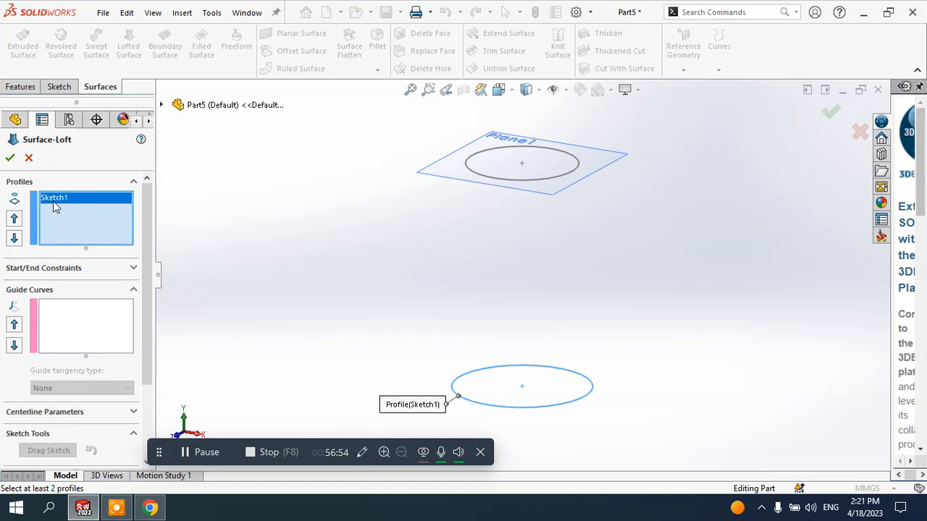
{"action": "left_click", "coordinate": [473, 172]}
{"action": "mouse_move", "coordinate": [671, 246]}
{"action": "middle_mouse_down"}
{"action": "mouse_move", "coordinate": [586, 205]}
{"action": "mouse_move", "coordinate": [712, 249]}
{"action": "mouse_move", "coordinate": [647, 233]}
{"action": "mouse_move", "coordinate": [674, 241]}
{"action": "middle_mouse_up"}
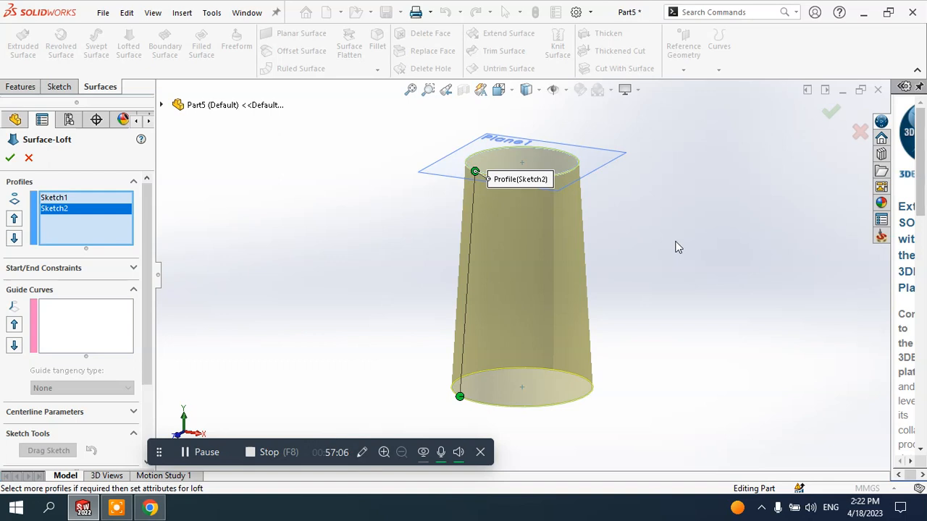
{"action": "left_click", "coordinate": [8, 160]}
{"action": "middle_click_drag", "start_coordinate": [656, 224], "coordinate": [617, 253]}
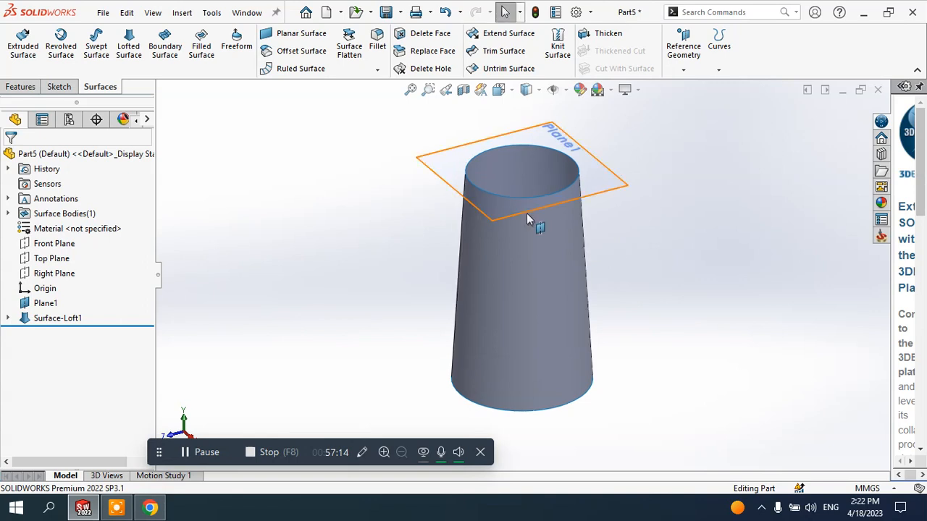
{"action": "middle_click_drag", "start_coordinate": [527, 220], "coordinate": [554, 211]}
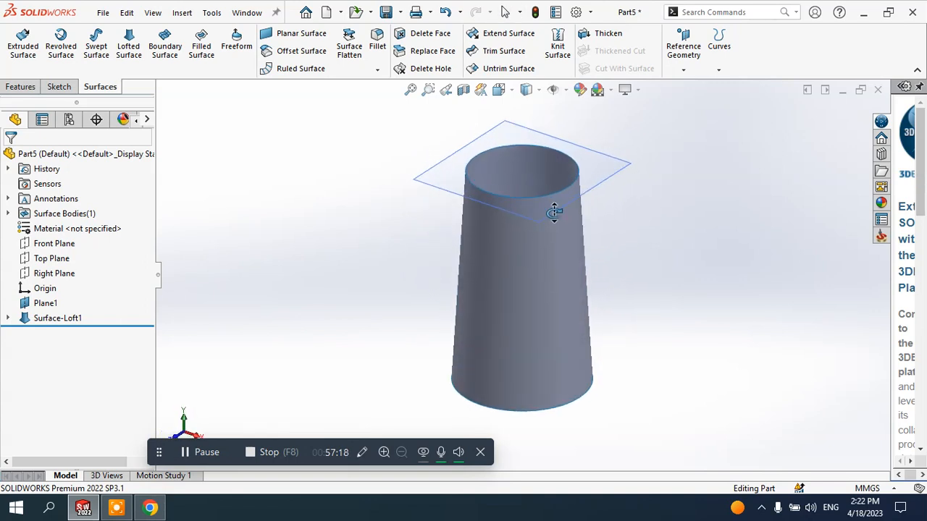
Edit the lofted surface and set its start constraint to Normal To Profile
{"action": "left_click", "coordinate": [65, 318]}
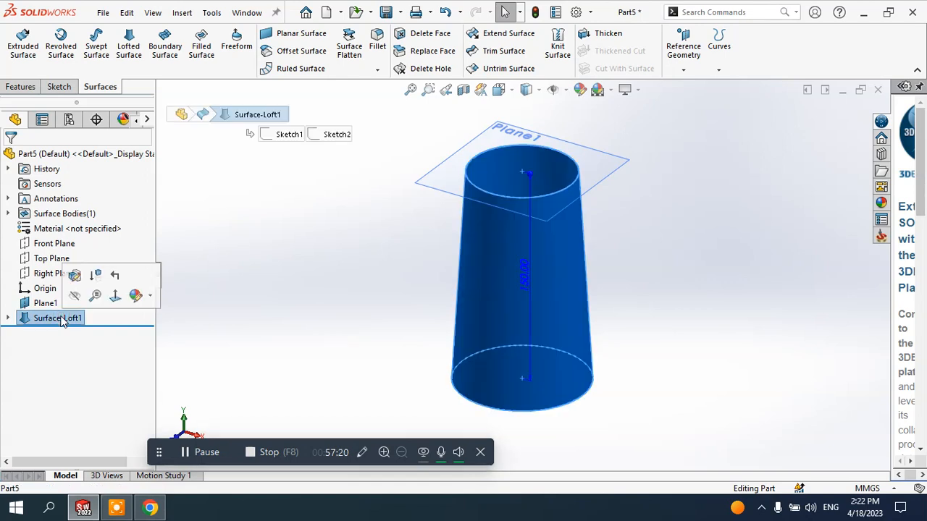
{"action": "left_click", "coordinate": [75, 277]}
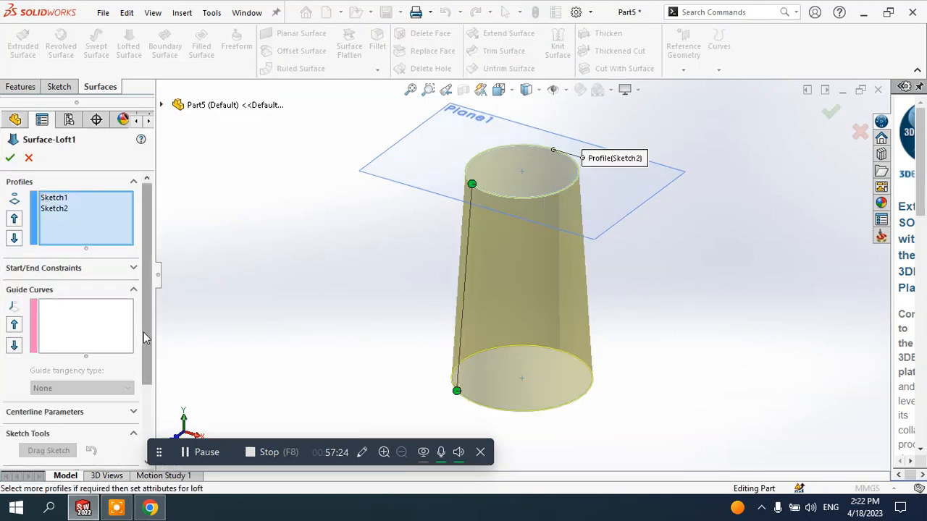
{"action": "left_click_drag", "start_coordinate": [149, 340], "coordinate": [155, 373]}
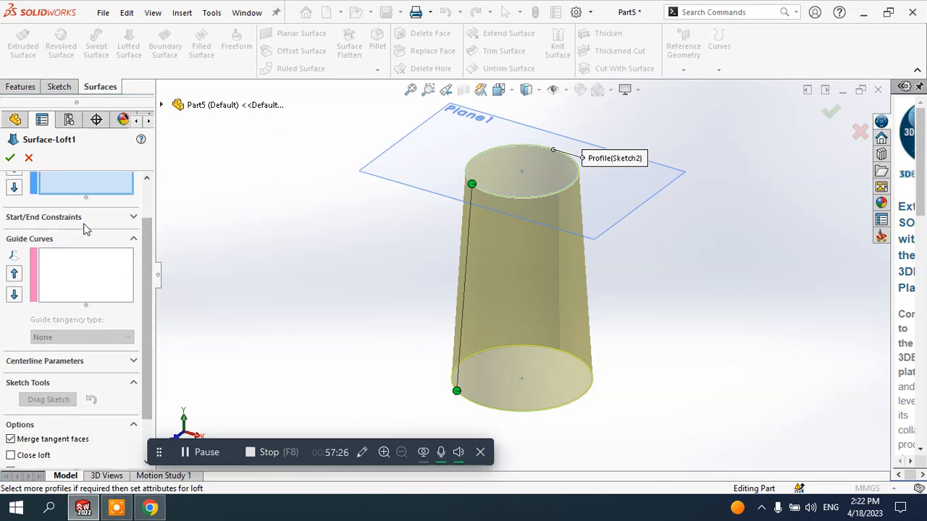
{"action": "scroll", "coordinate": [149, 265], "scroll_direction": "up", "scroll_amount": 2}
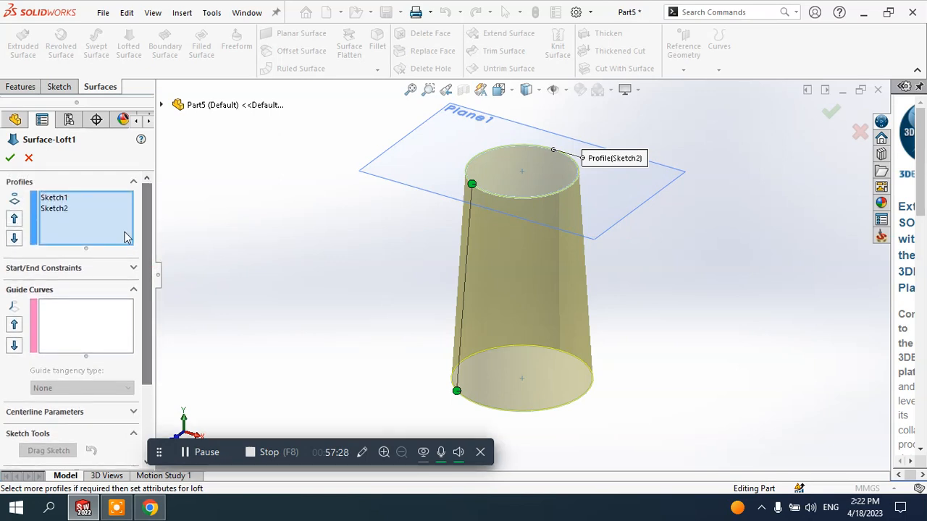
{"action": "left_click", "coordinate": [53, 269]}
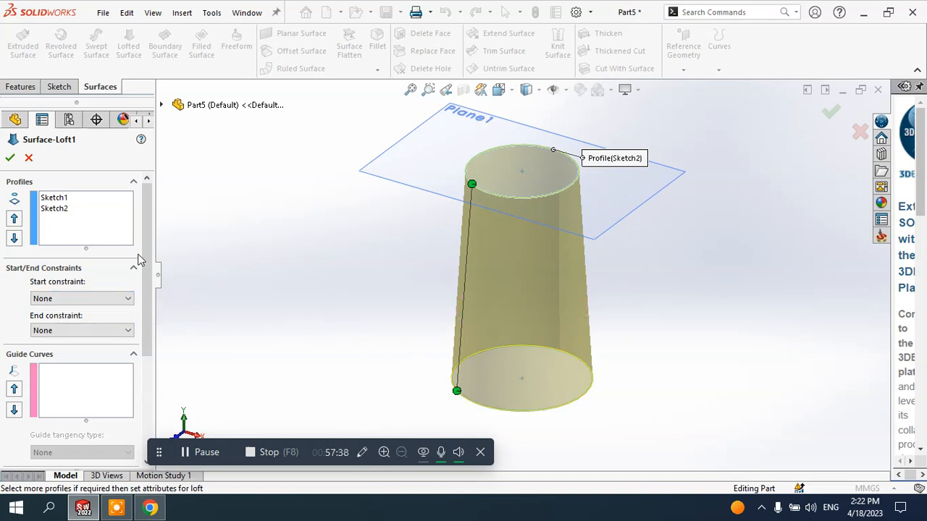
{"action": "left_click", "coordinate": [60, 199]}
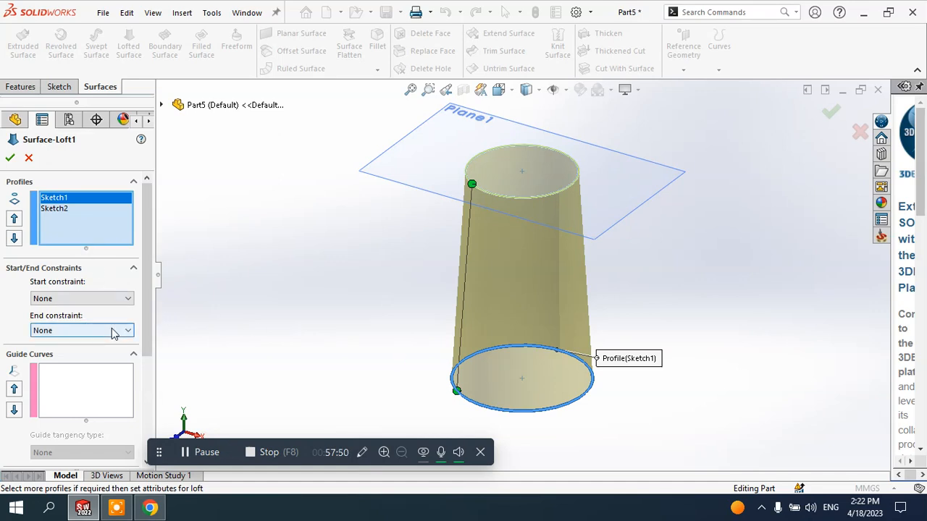
{"action": "left_click", "coordinate": [54, 300]}
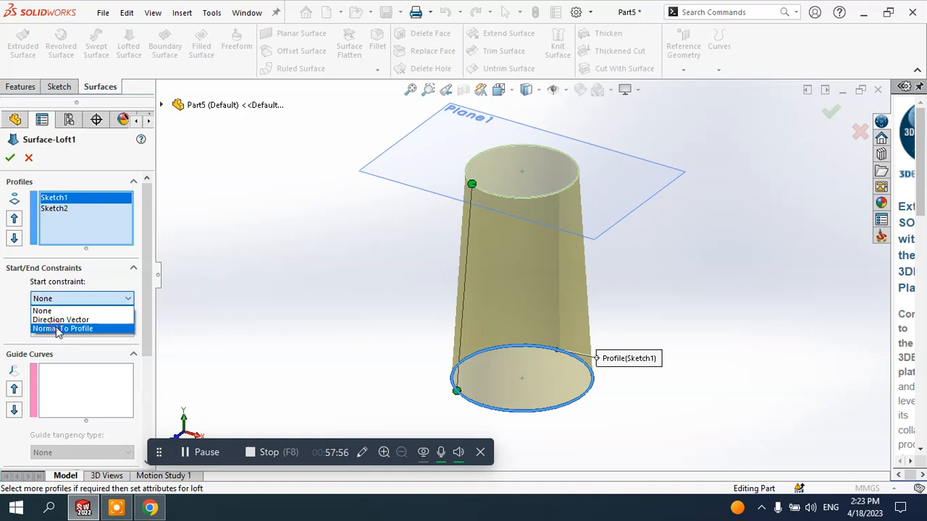
{"action": "left_click", "coordinate": [58, 329]}
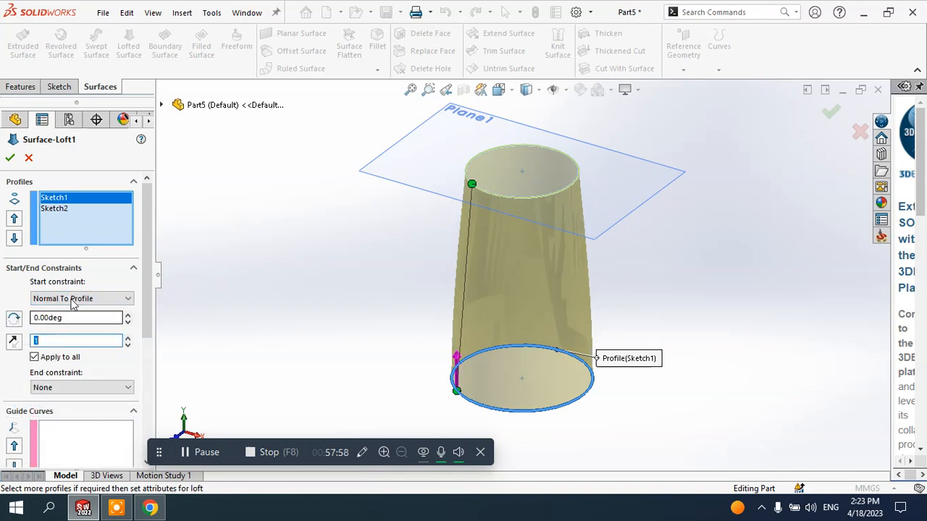
Set the loft's start tangent length to 1.9, applied to all, and accept the edited surface
{"action": "middle_click_drag", "start_coordinate": [654, 366], "coordinate": [643, 333]}
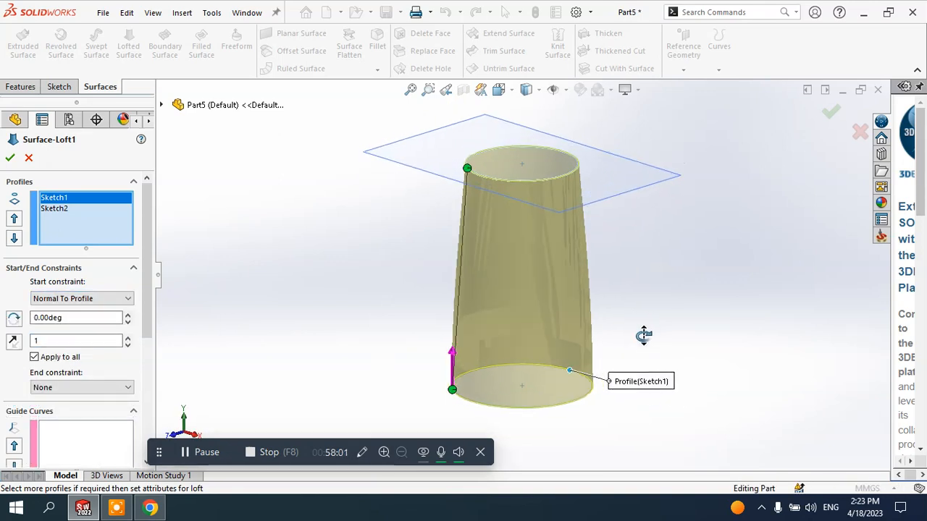
{"action": "left_click", "coordinate": [128, 337]}
{"action": "left_click", "coordinate": [127, 337]}
{"action": "left_click", "coordinate": [127, 337]}
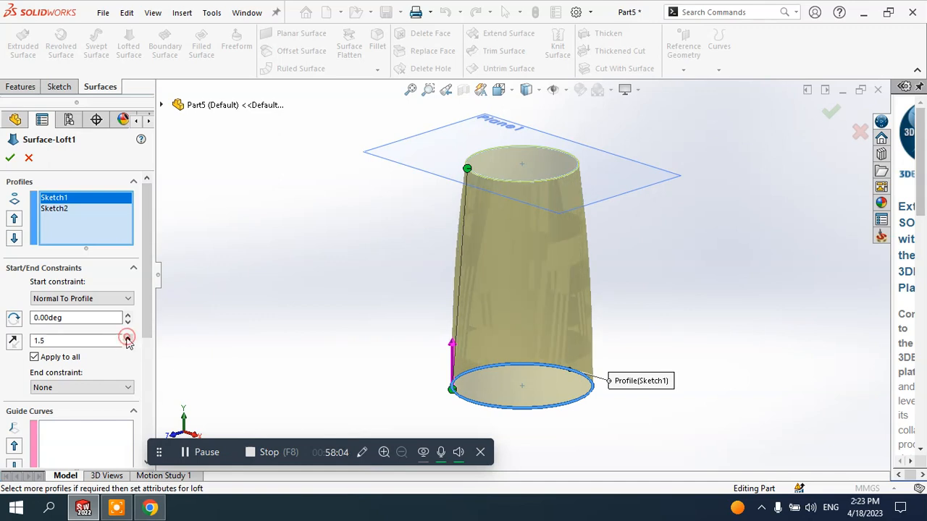
{"action": "left_click", "coordinate": [127, 337]}
{"action": "left_click", "coordinate": [127, 338]}
{"action": "left_click", "coordinate": [127, 338]}
{"action": "left_click", "coordinate": [126, 338]}
{"action": "left_click", "coordinate": [125, 338]}
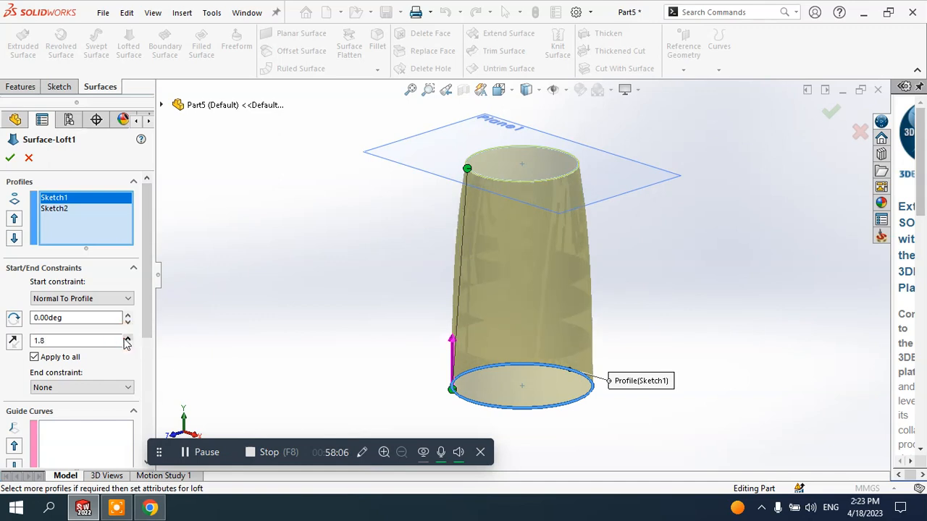
{"action": "left_click", "coordinate": [128, 337]}
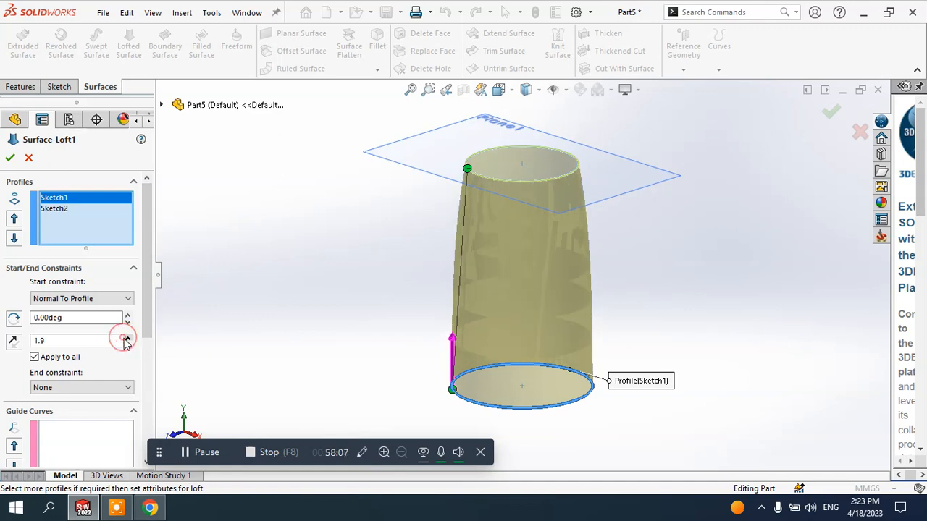
{"action": "left_click", "coordinate": [10, 157]}
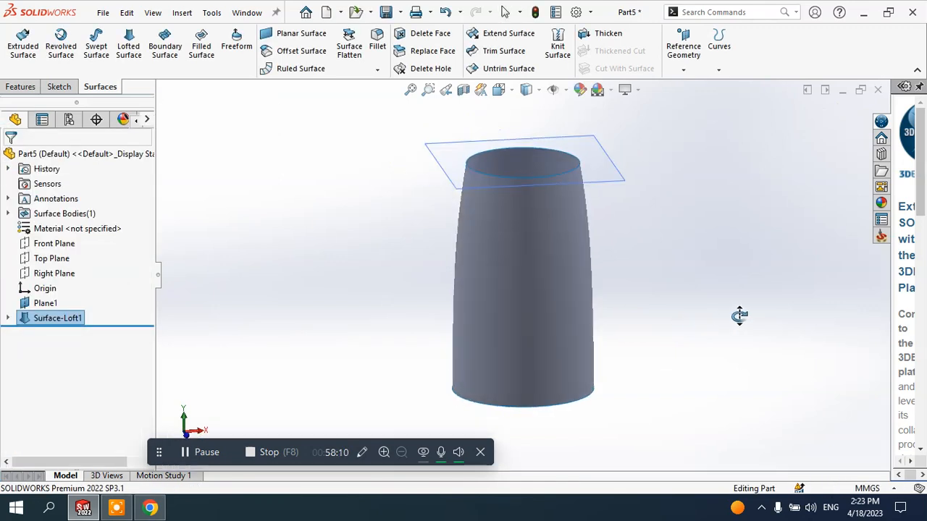
{"action": "middle_click_drag", "start_coordinate": [739, 315], "coordinate": [679, 317]}
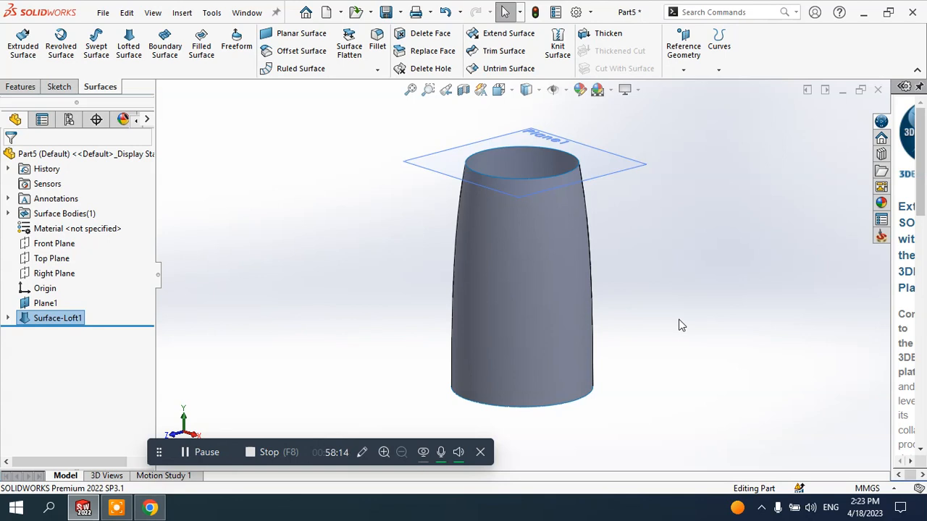
Reopen the lofted surface for editing and set its end constraint to Normal To Profile
{"action": "left_click", "coordinate": [44, 303]}
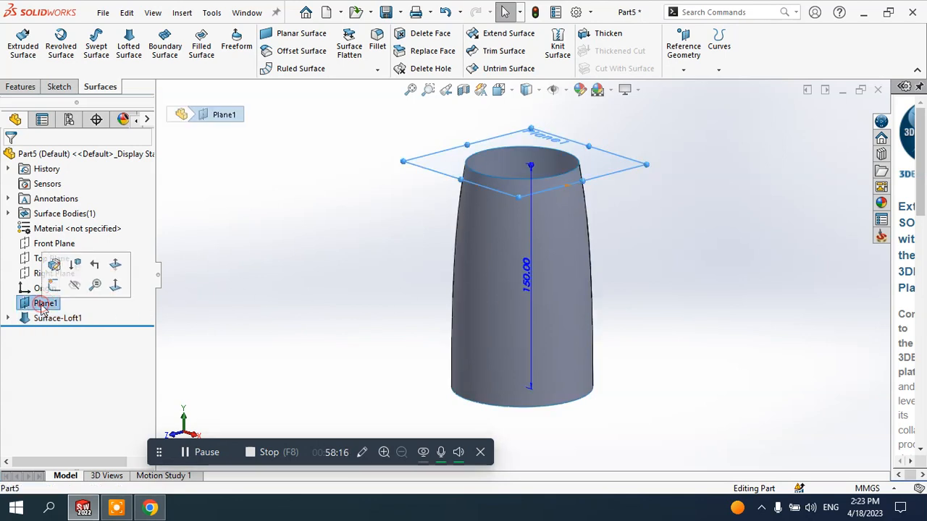
{"action": "left_click", "coordinate": [47, 319]}
{"action": "left_click", "coordinate": [56, 280]}
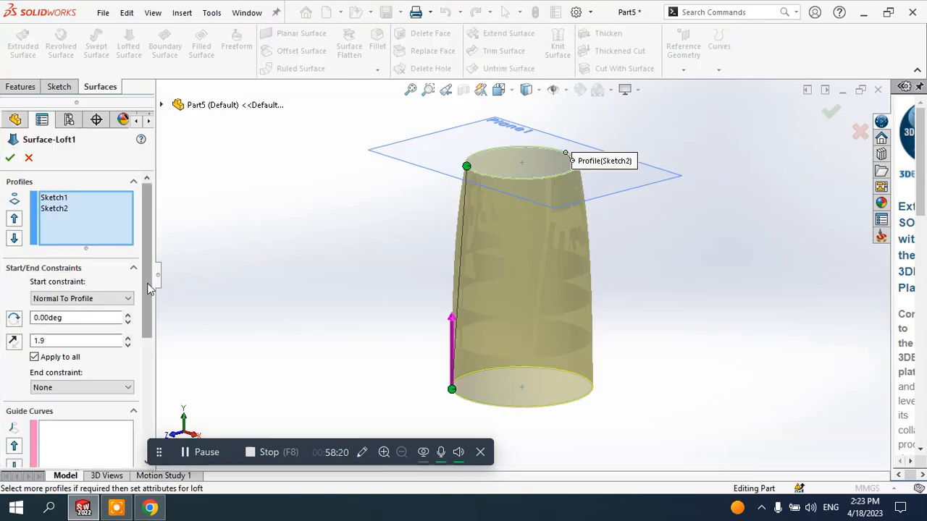
{"action": "left_click_drag", "start_coordinate": [149, 281], "coordinate": [155, 324]}
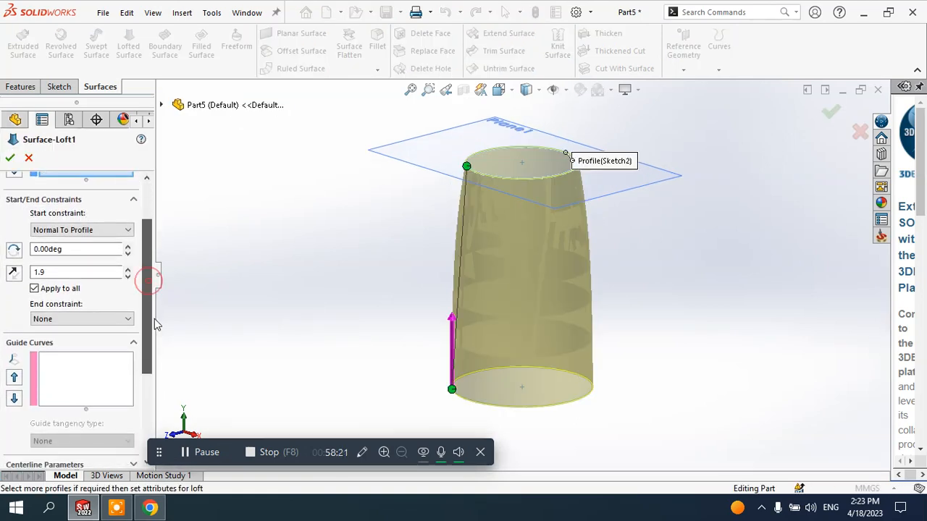
{"action": "left_click", "coordinate": [63, 304]}
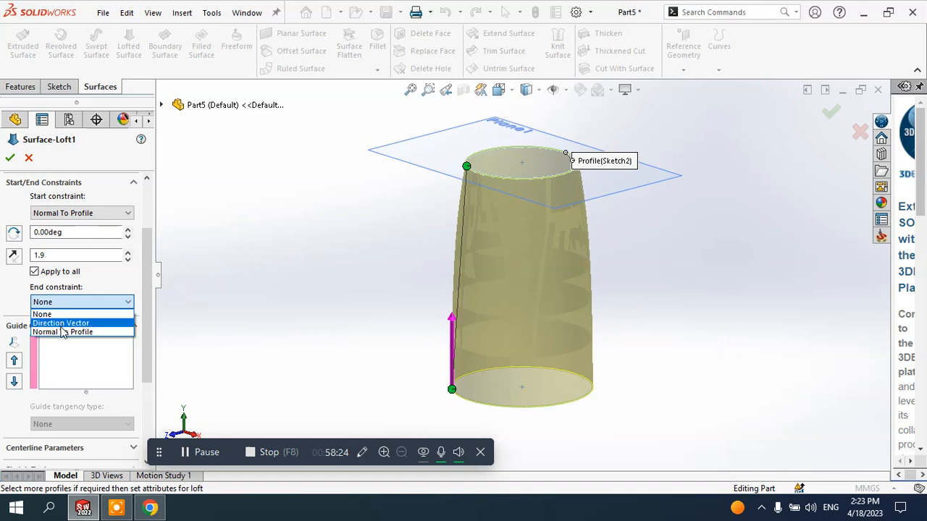
{"action": "left_click", "coordinate": [63, 332]}
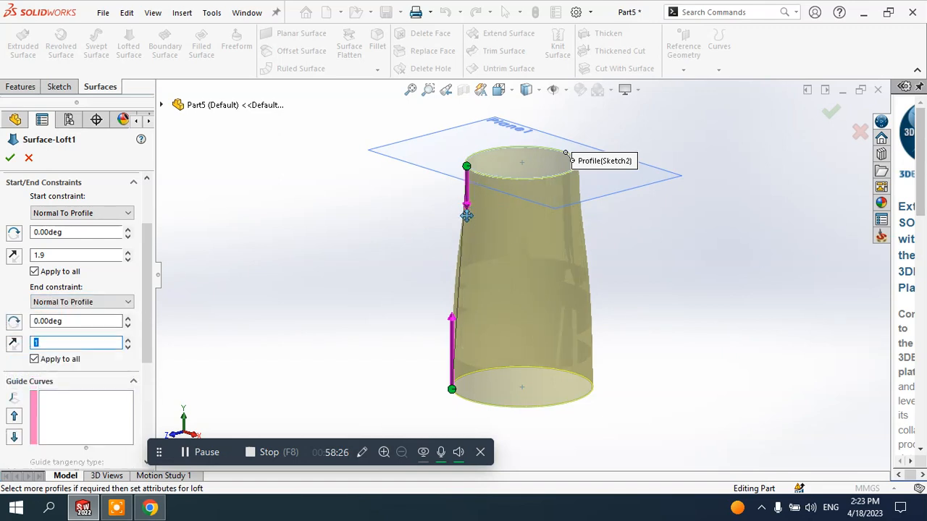
Set the loft's end tangent length to 3, accept the edit and inspect the reshaped surface
{"action": "left_click", "coordinate": [128, 340]}
{"action": "left_click", "coordinate": [128, 340]}
{"action": "left_click", "coordinate": [128, 340]}
{"action": "left_click", "coordinate": [128, 340]}
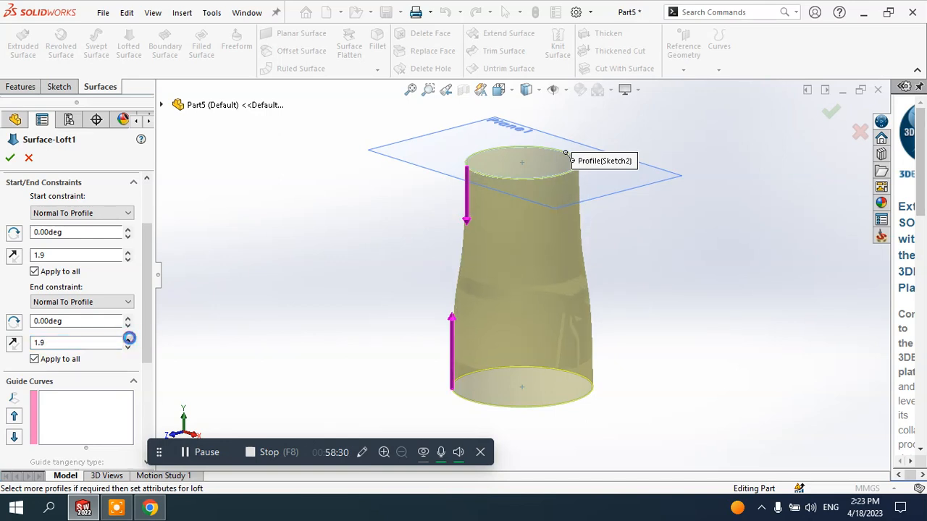
{"action": "left_click", "coordinate": [128, 339]}
{"action": "left_click", "coordinate": [128, 340]}
{"action": "left_click", "coordinate": [128, 339]}
{"action": "left_click", "coordinate": [128, 348]}
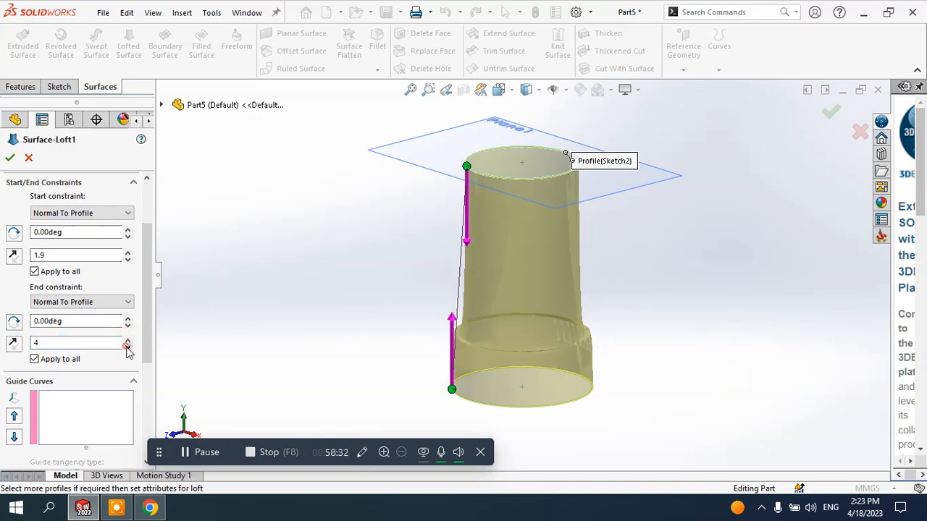
{"action": "left_click", "coordinate": [128, 348]}
{"action": "left_click", "coordinate": [12, 159]}
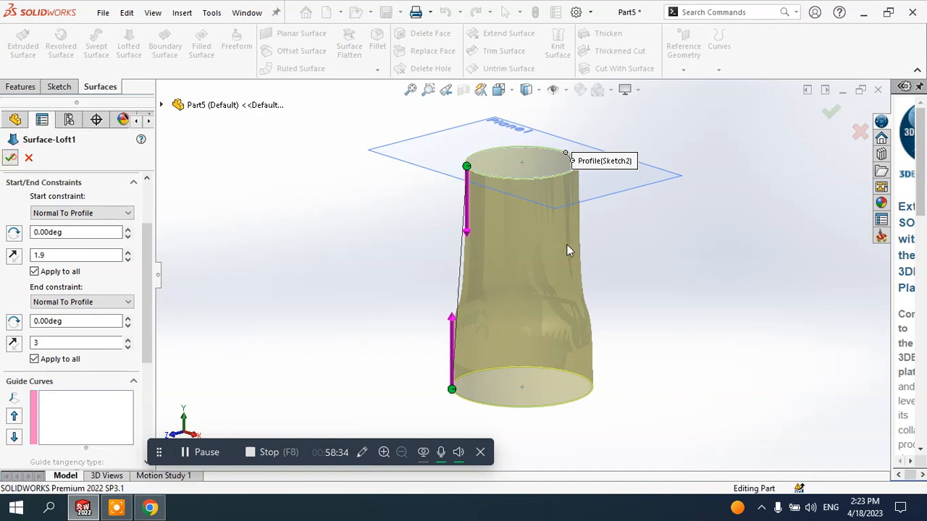
{"action": "middle_click_drag", "start_coordinate": [642, 259], "coordinate": [755, 259]}
{"action": "scroll", "coordinate": [754, 261], "scroll_direction": "up", "scroll_amount": 2}
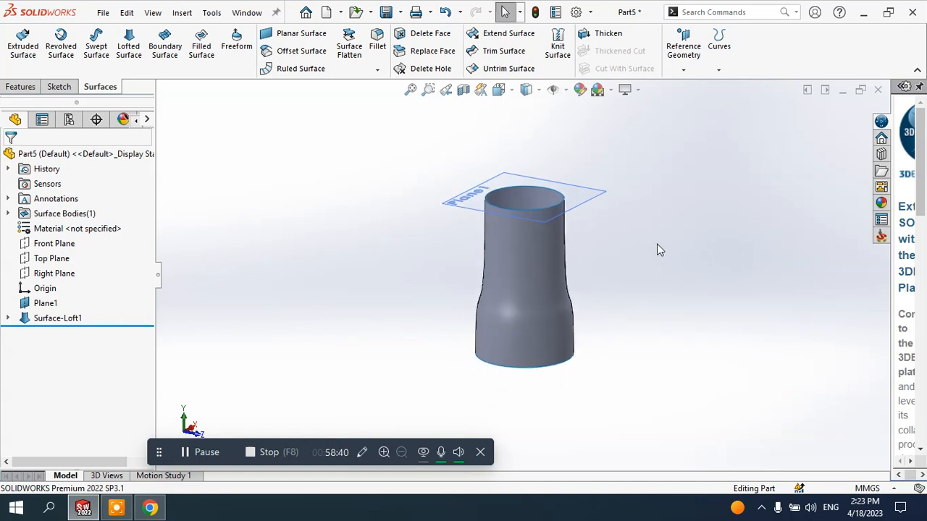
{"action": "scroll", "coordinate": [653, 244], "scroll_direction": "down", "scroll_amount": 1}
{"action": "middle_click_drag", "start_coordinate": [653, 250], "coordinate": [621, 244]}
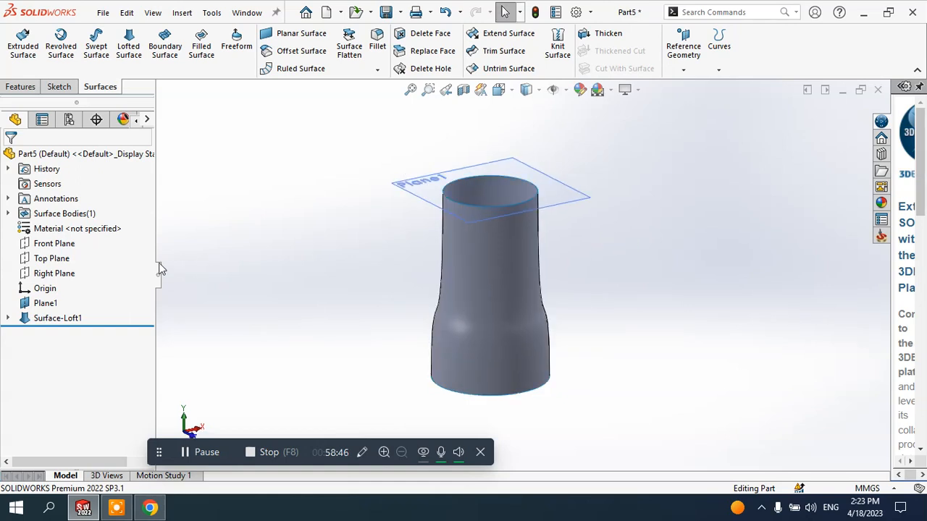
Delete the lofted surface, keeping both circle sketches and the offset plane
{"action": "left_click", "coordinate": [73, 319]}
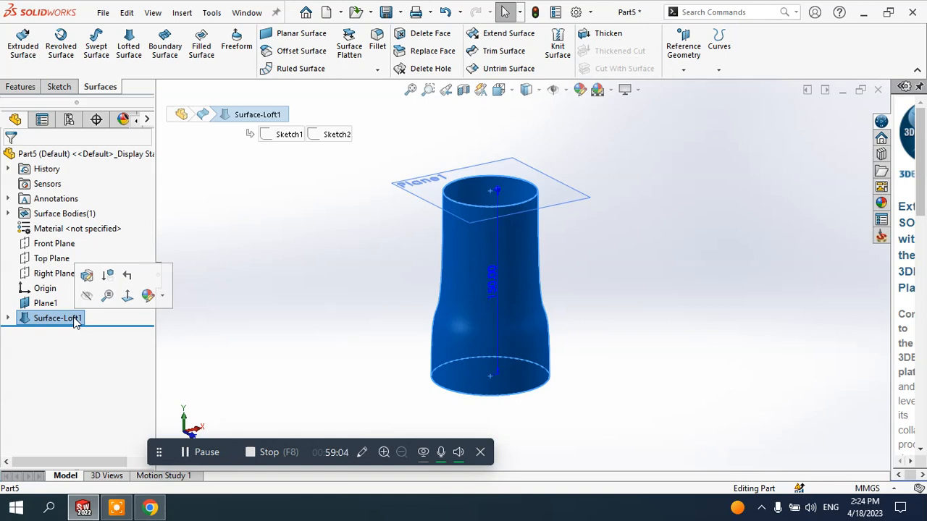
{"action": "right_click", "coordinate": [75, 322]}
{"action": "left_click", "coordinate": [110, 311]}
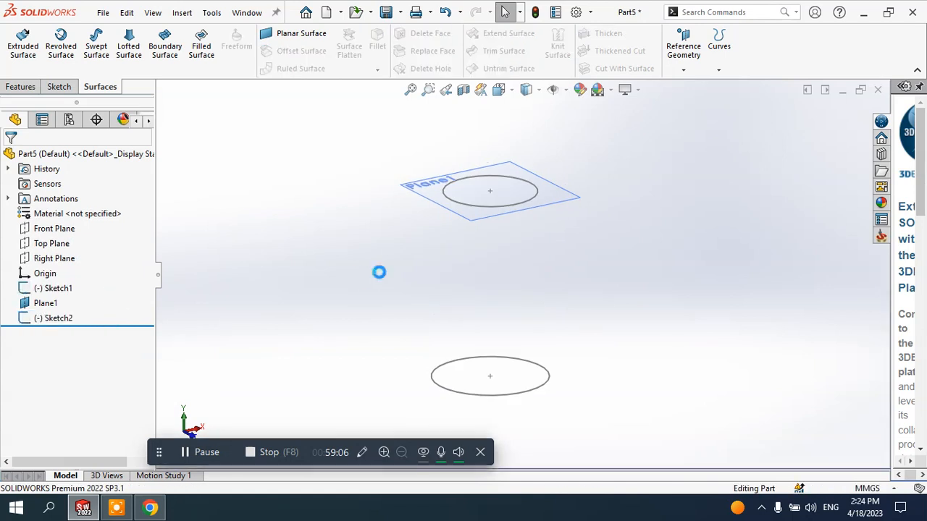
Create a second reference plane offset 150 mm above Plane1
{"action": "scroll", "coordinate": [514, 187], "scroll_direction": "up", "scroll_amount": 2}
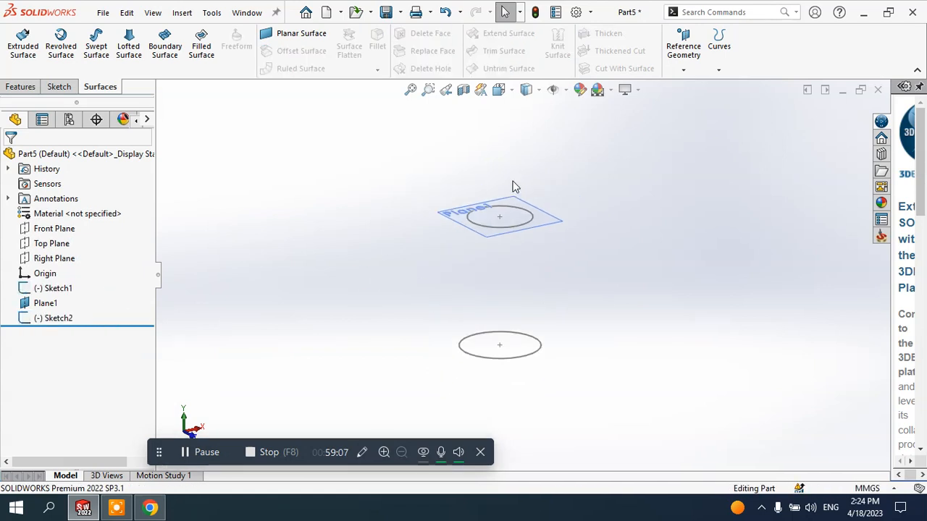
{"action": "left_click", "coordinate": [684, 70]}
{"action": "left_click", "coordinate": [692, 87]}
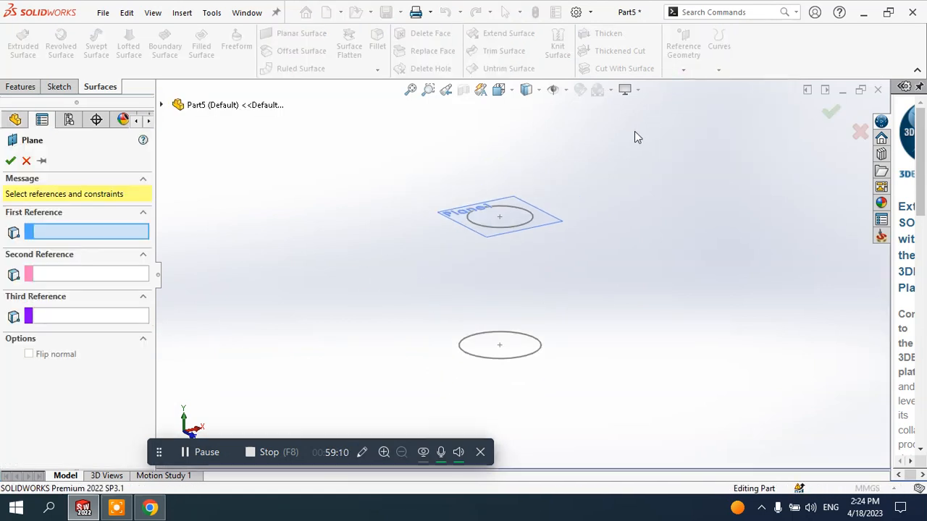
{"action": "left_click", "coordinate": [555, 213]}
{"action": "scroll", "coordinate": [578, 234], "scroll_direction": "up", "scroll_amount": 1}
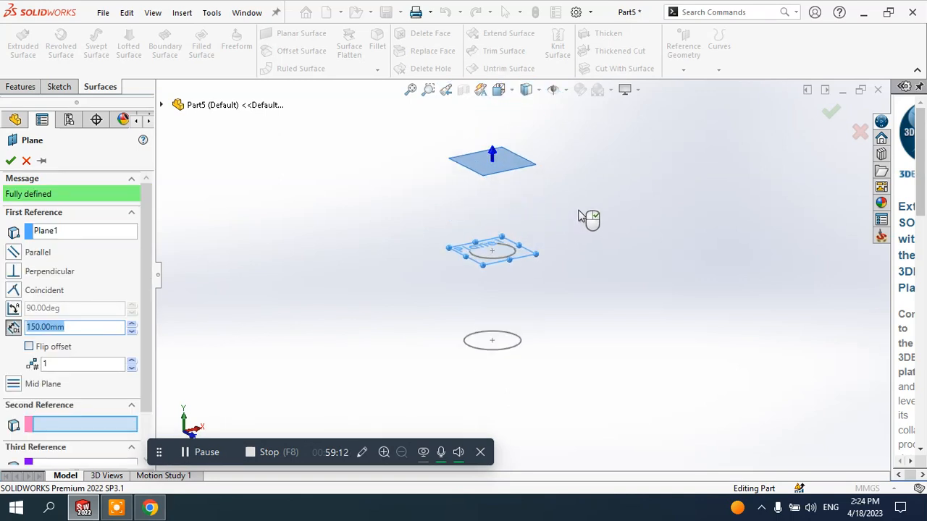
{"action": "left_click", "coordinate": [10, 160]}
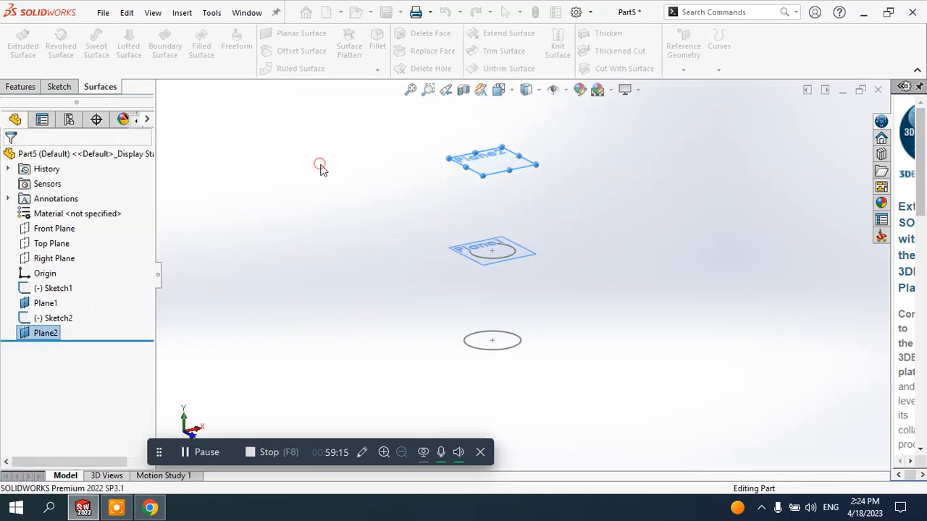
Sketch an ellipse centred on the origin on Plane2, with radii of about 30 mm horizontally and 27 mm vertically
{"action": "left_click", "coordinate": [483, 165]}
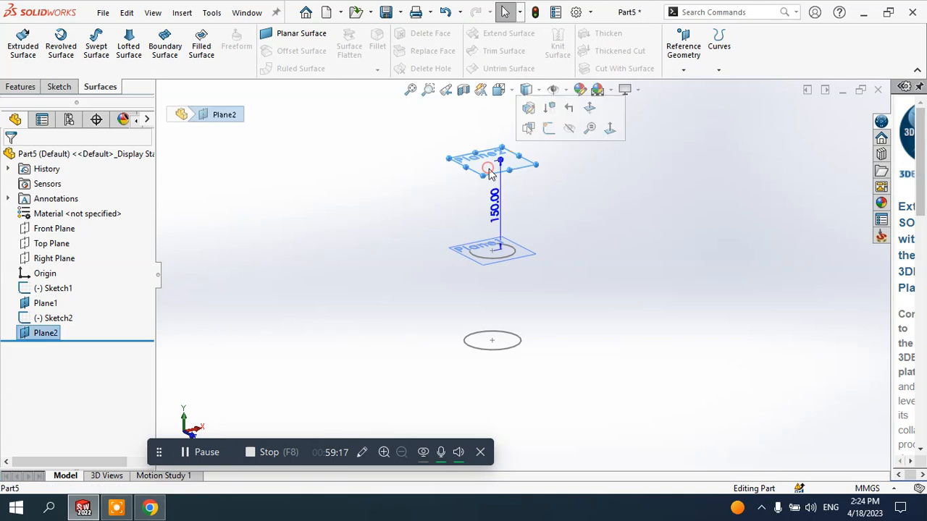
{"action": "left_click", "coordinate": [550, 132]}
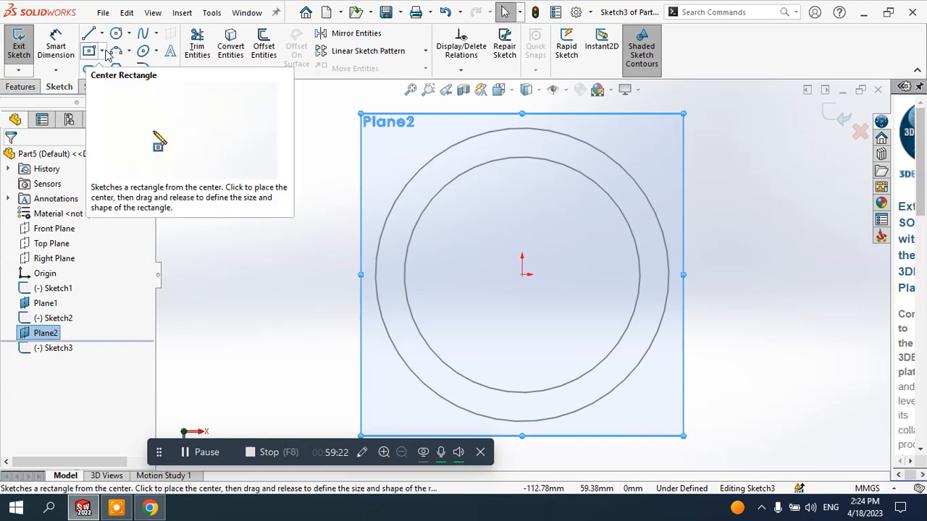
{"action": "left_click", "coordinate": [156, 51]}
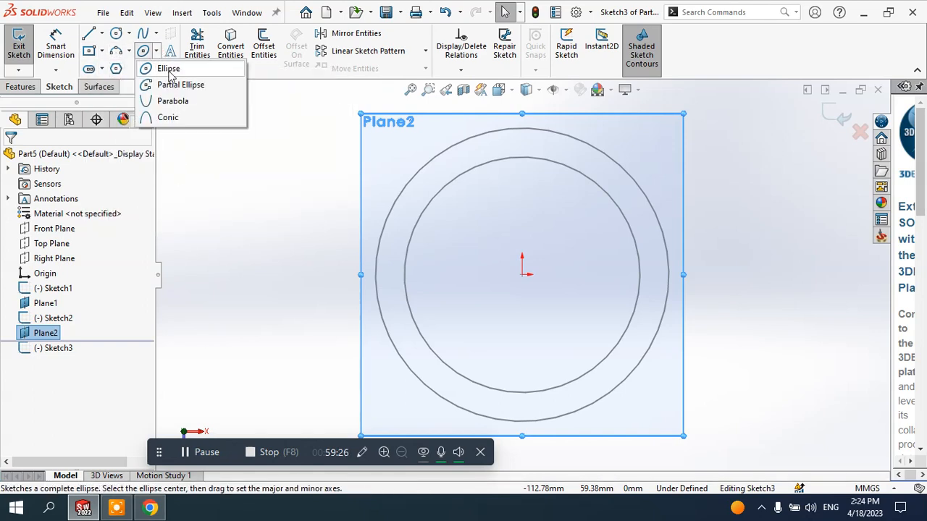
{"action": "left_click", "coordinate": [169, 69]}
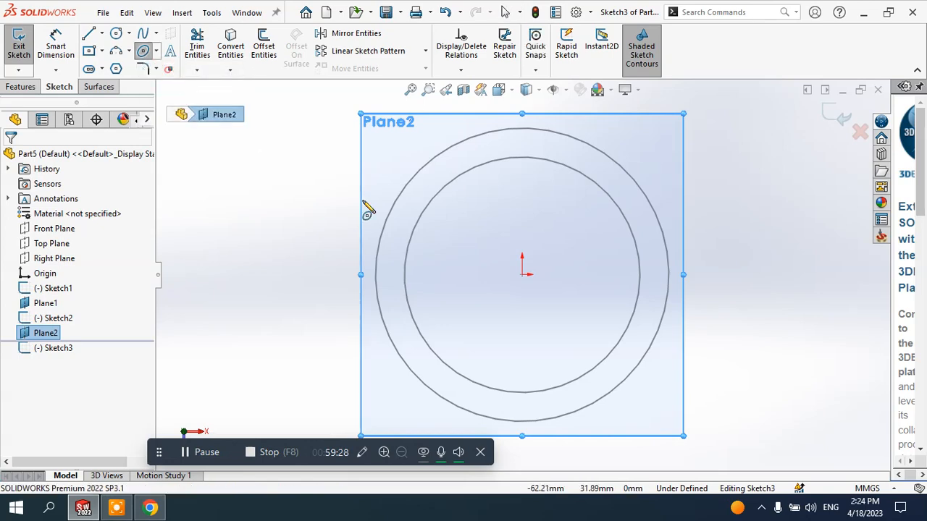
{"action": "left_click", "coordinate": [522, 274]}
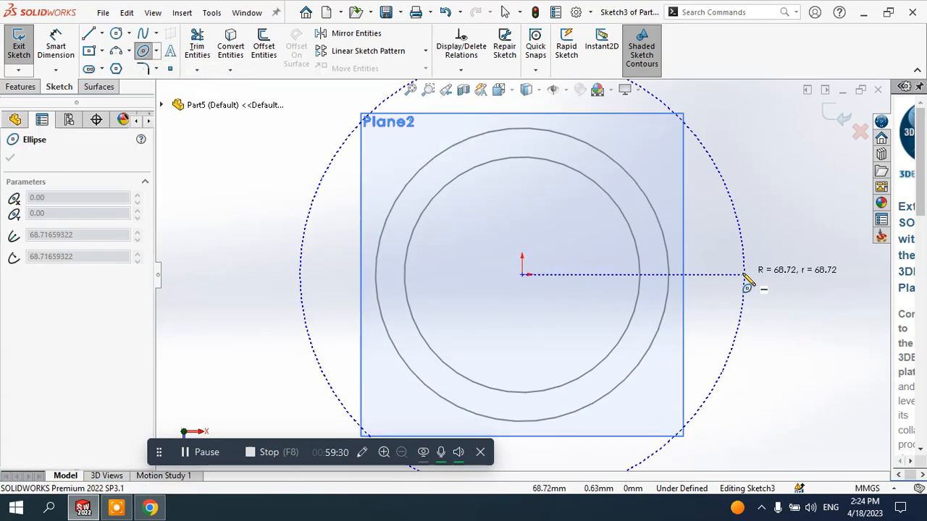
{"action": "left_click", "coordinate": [616, 273]}
{"action": "left_click", "coordinate": [528, 194]}
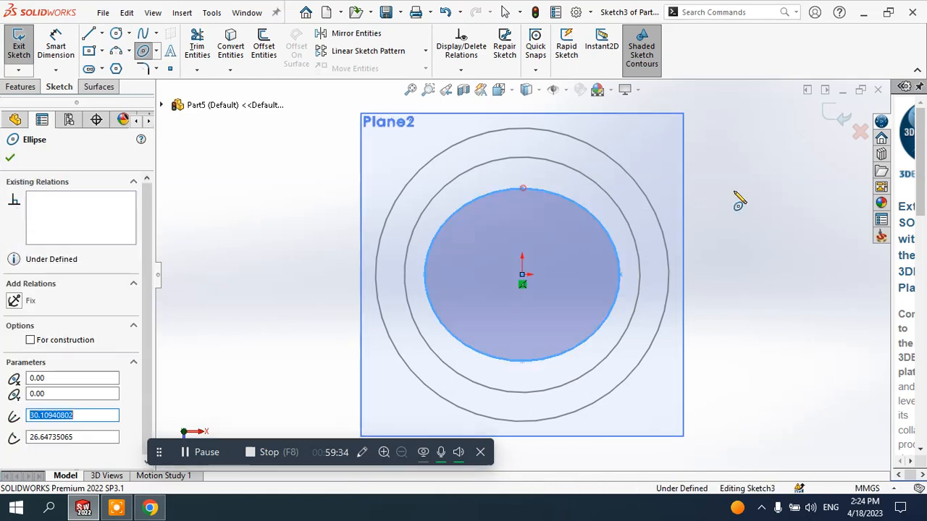
{"action": "key", "text": "Escape"}
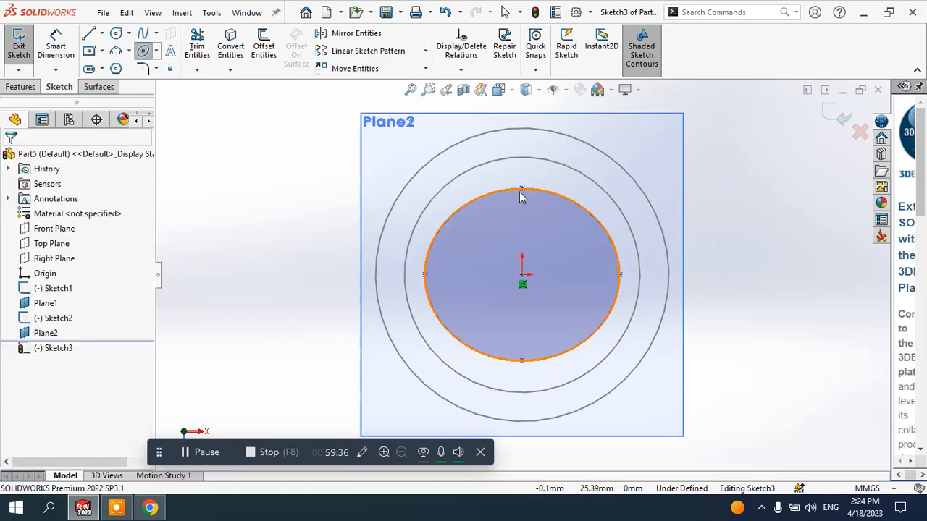
Flatten the ellipse by roughly halving its vertical radius, and finish the sketch
{"action": "left_click_drag", "start_coordinate": [522, 190], "coordinate": [523, 231]}
{"action": "left_click", "coordinate": [820, 133]}
{"action": "left_click", "coordinate": [831, 117]}
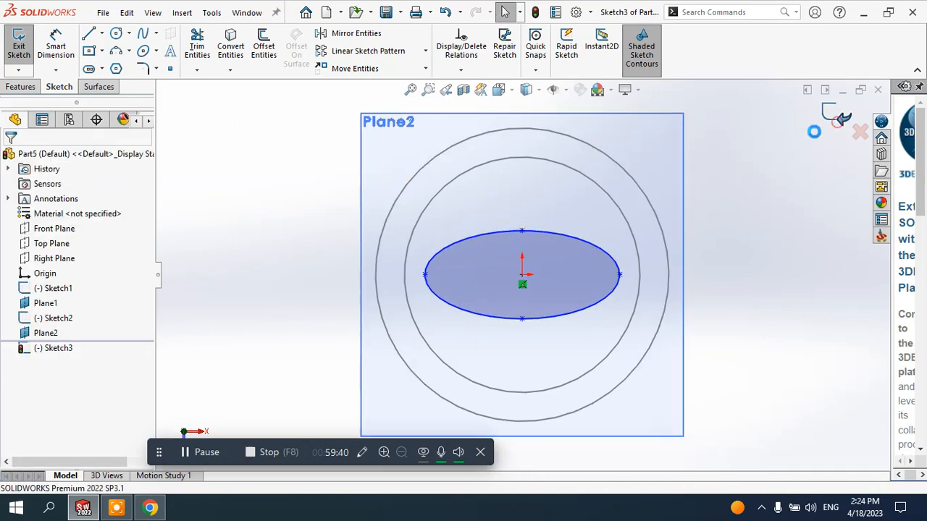
{"action": "left_click", "coordinate": [780, 207]}
{"action": "scroll", "coordinate": [777, 197], "scroll_direction": "up", "scroll_amount": 2}
{"action": "left_click", "coordinate": [763, 213]}
{"action": "middle_click_drag", "start_coordinate": [706, 276], "coordinate": [602, 198]}
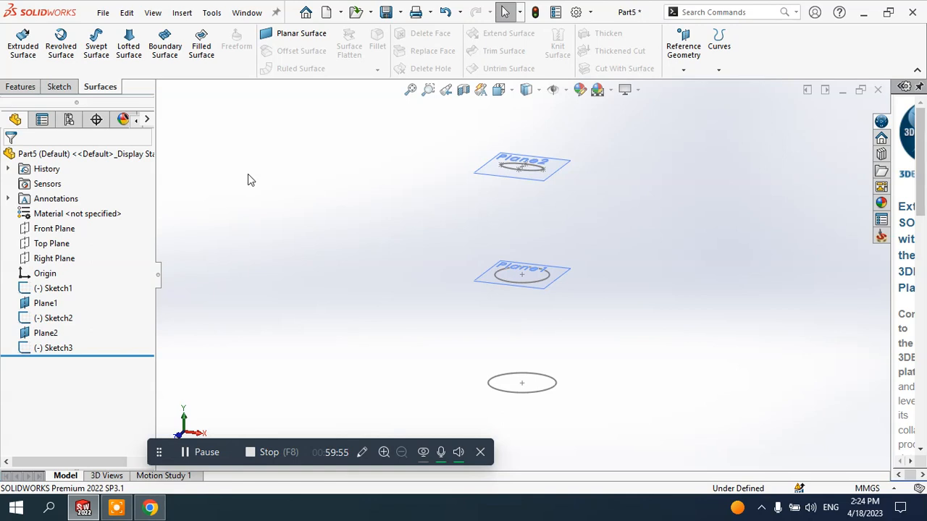
Loft a surface through the base circle, the circle on Plane1 and the ellipse on Plane2, in that order
{"action": "left_click", "coordinate": [129, 49]}
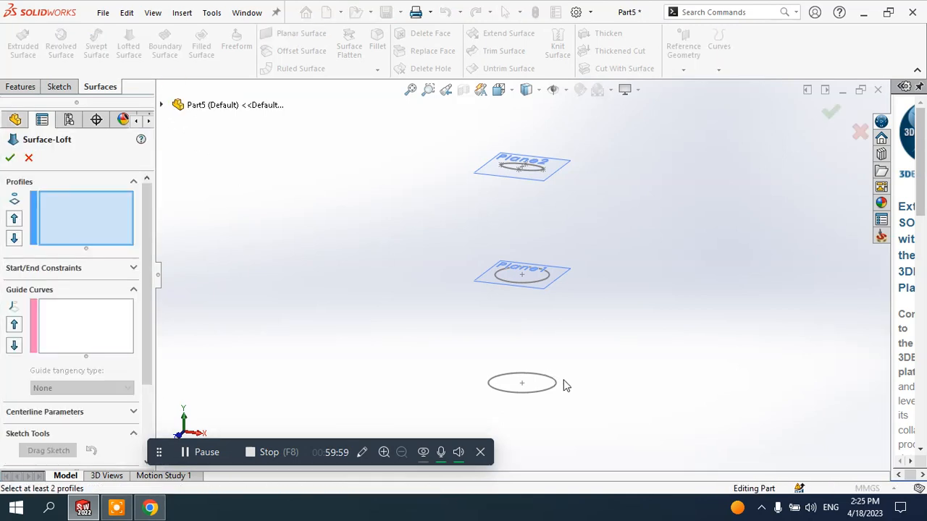
{"action": "left_click", "coordinate": [551, 394]}
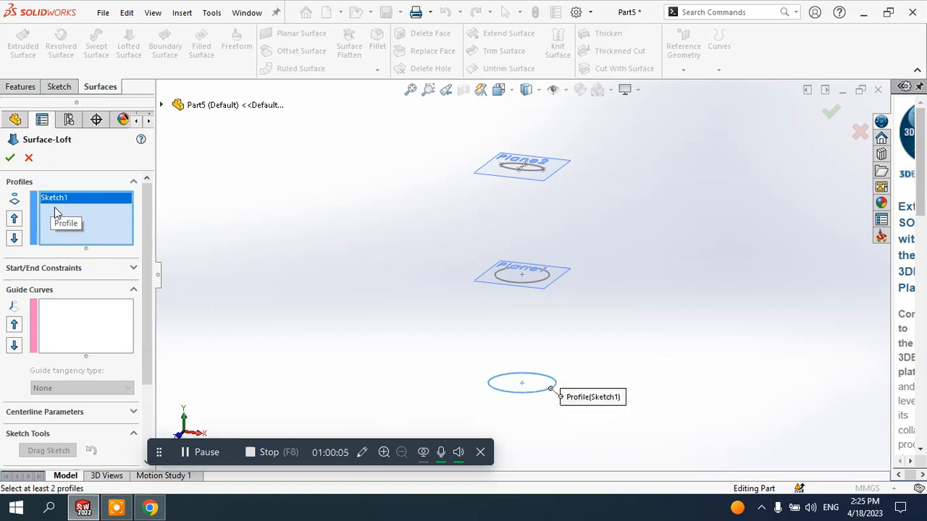
{"action": "left_click", "coordinate": [538, 281]}
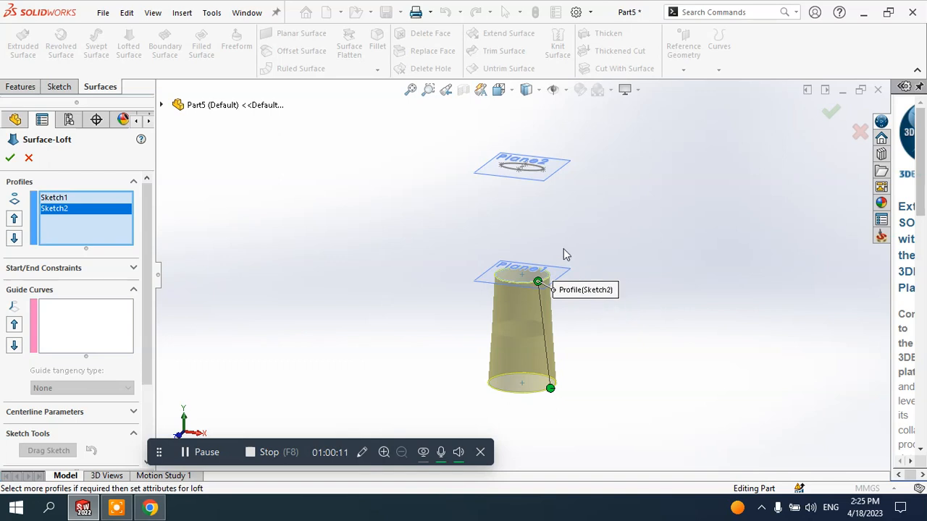
{"action": "left_click", "coordinate": [548, 179]}
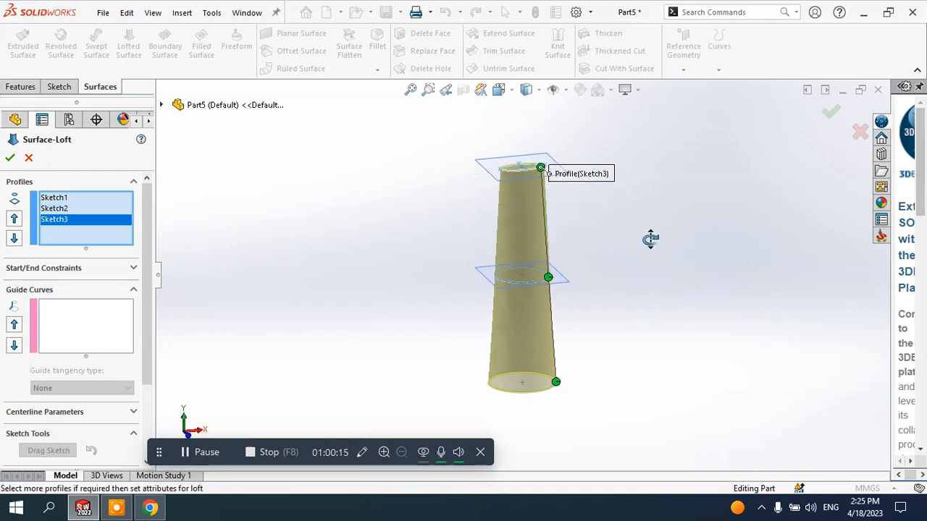
{"action": "middle_click_drag", "start_coordinate": [650, 239], "coordinate": [604, 232]}
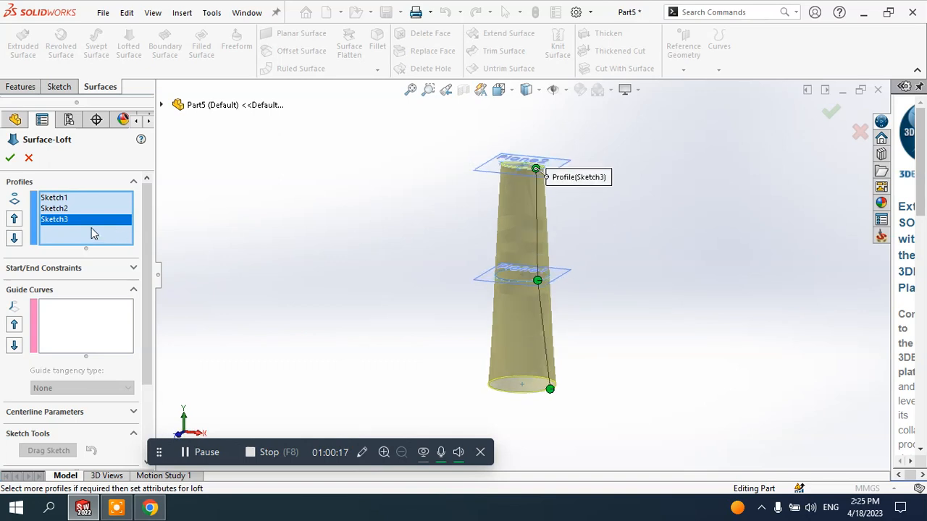
{"action": "left_click", "coordinate": [10, 158]}
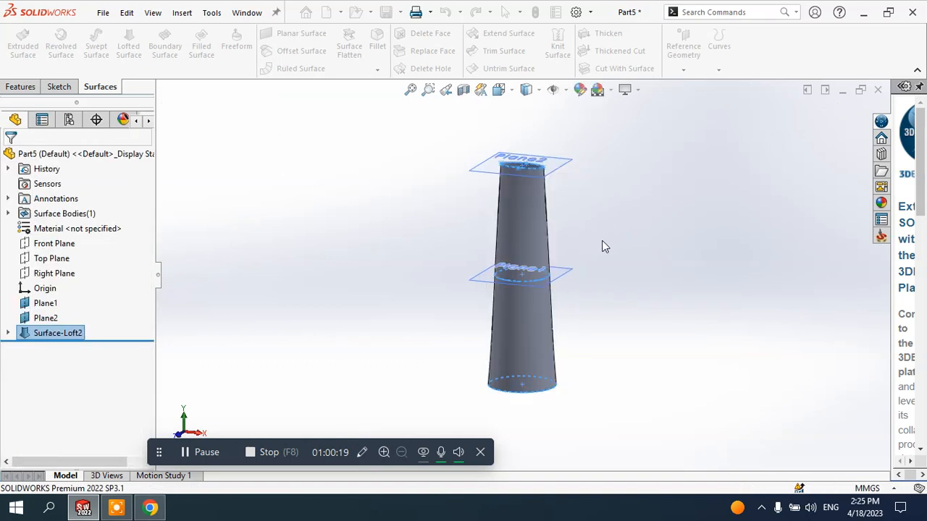
{"action": "middle_click_drag", "start_coordinate": [655, 253], "coordinate": [666, 269]}
Open the three-profile lofted surface for editing and expand its start and end constraint settings
{"action": "left_click", "coordinate": [57, 333]}
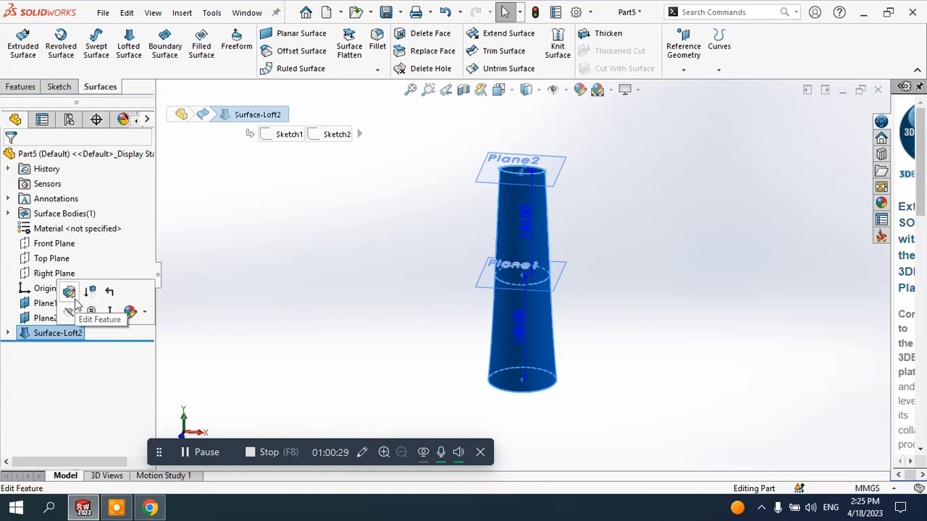
{"action": "left_click", "coordinate": [69, 292]}
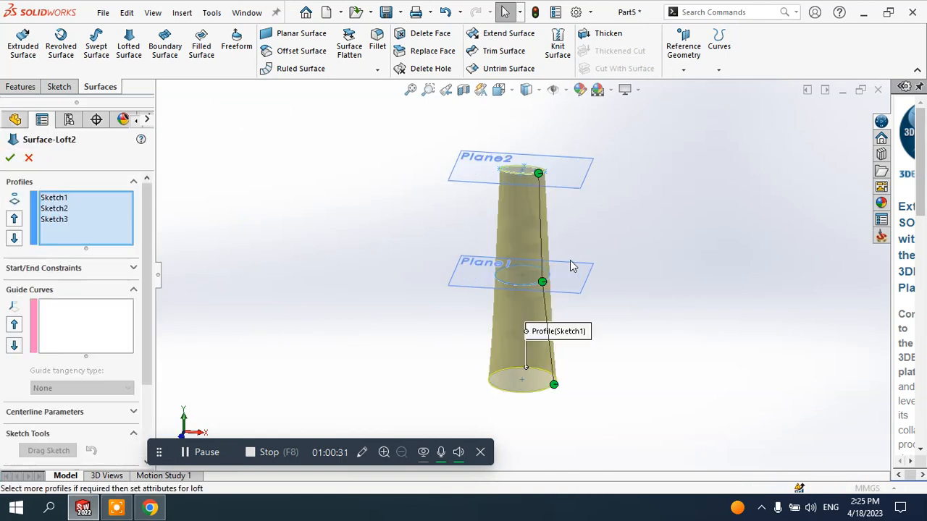
{"action": "mouse_move", "coordinate": [145, 285]}
{"action": "left_mouse_down"}
{"action": "mouse_move", "coordinate": [153, 355]}
{"action": "mouse_move", "coordinate": [155, 309]}
{"action": "left_mouse_up"}
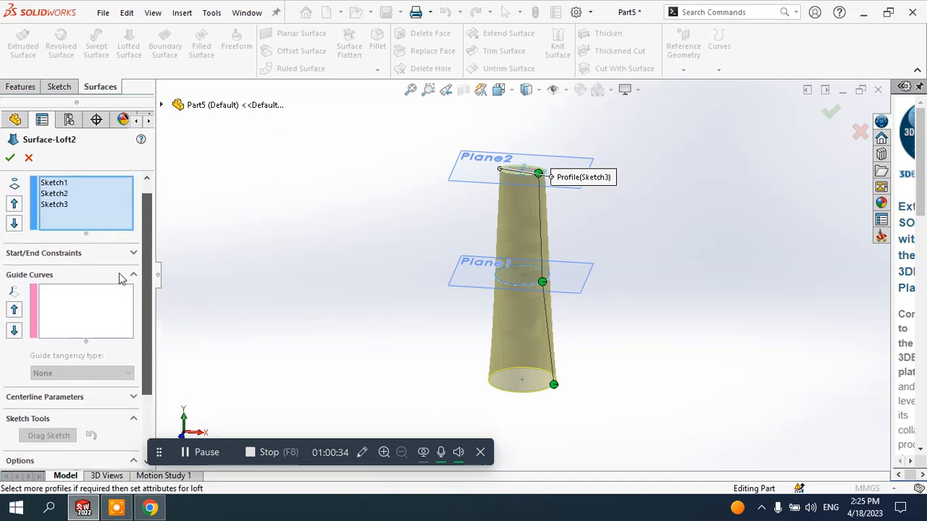
{"action": "left_click", "coordinate": [36, 255]}
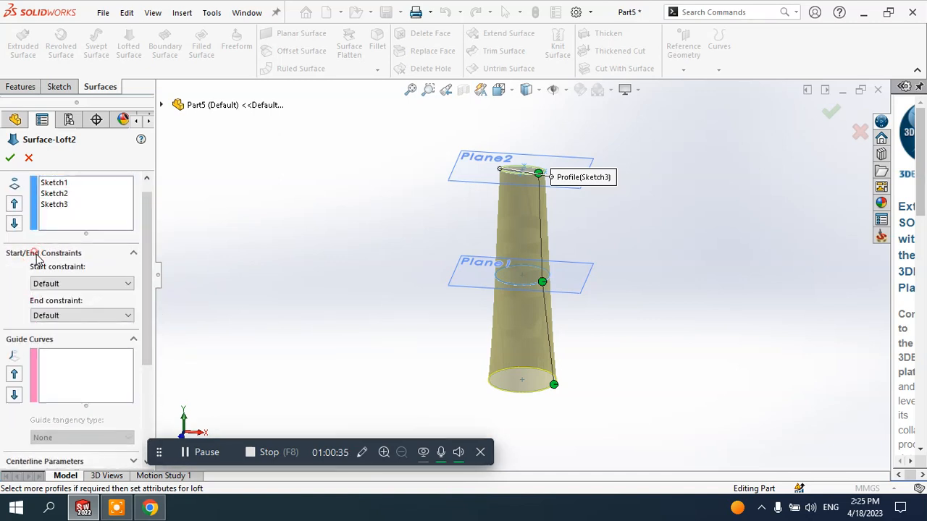
{"action": "left_click", "coordinate": [62, 283]}
{"action": "left_click", "coordinate": [58, 284]}
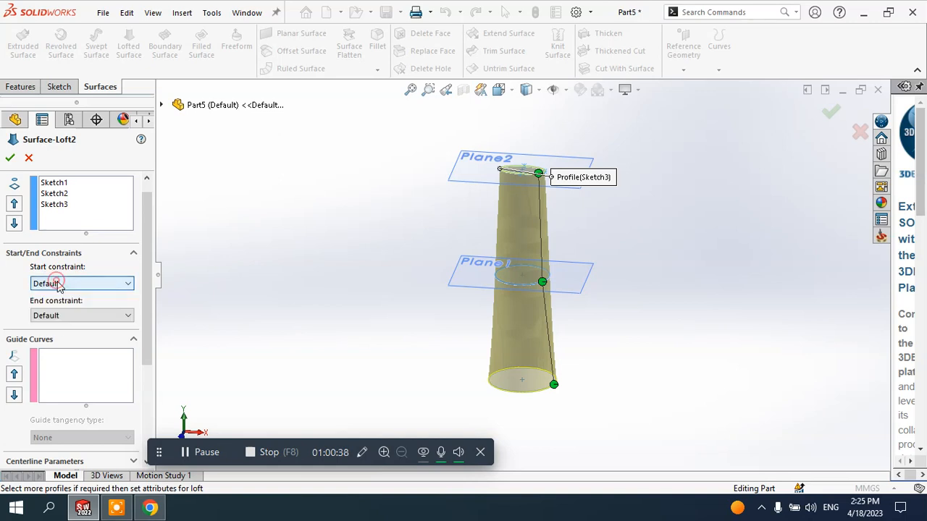
Highlight the Sketch1 and Sketch3 profiles in turn to examine which ends of the loft are its start and end
{"action": "left_click", "coordinate": [62, 185]}
{"action": "scroll", "coordinate": [543, 391], "scroll_direction": "down", "scroll_amount": 4}
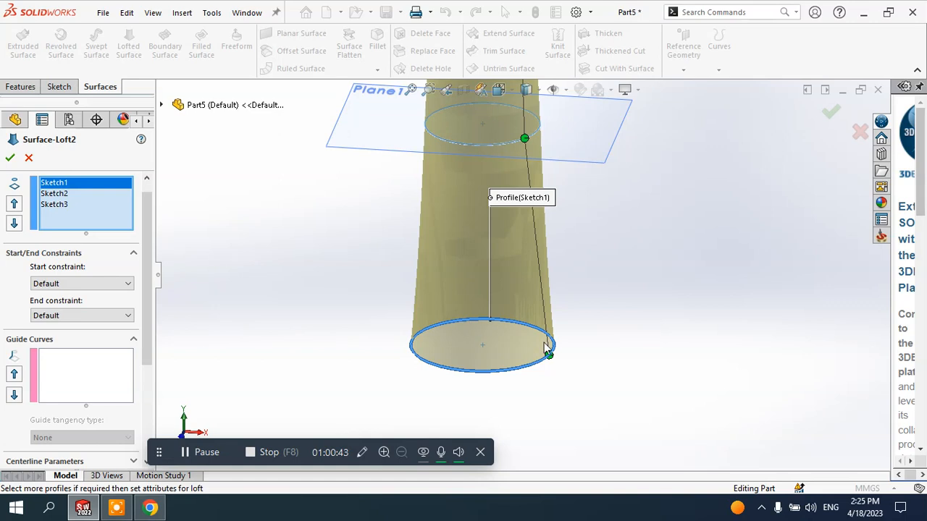
{"action": "scroll", "coordinate": [538, 344], "scroll_direction": "up", "scroll_amount": 5}
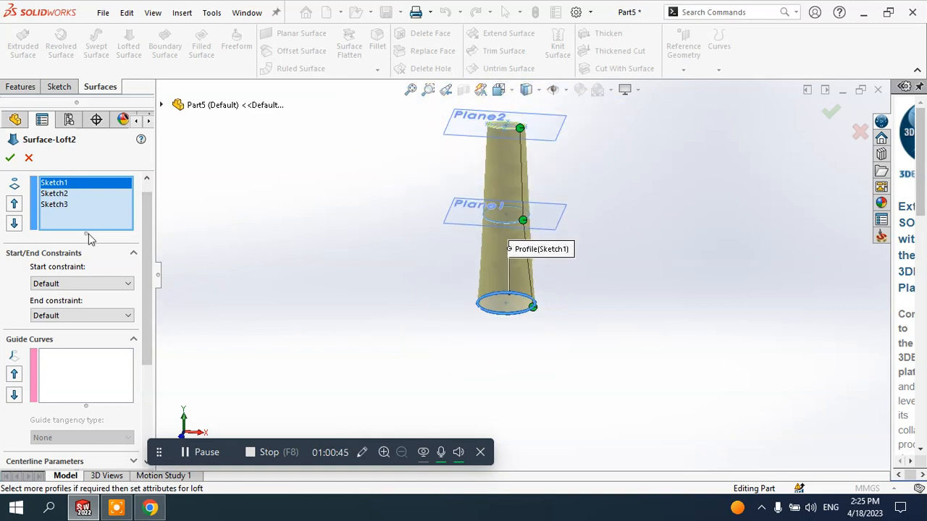
{"action": "left_click", "coordinate": [55, 204]}
{"action": "scroll", "coordinate": [510, 178], "scroll_direction": "up", "scroll_amount": 2}
{"action": "scroll", "coordinate": [512, 179], "scroll_direction": "down", "scroll_amount": 4}
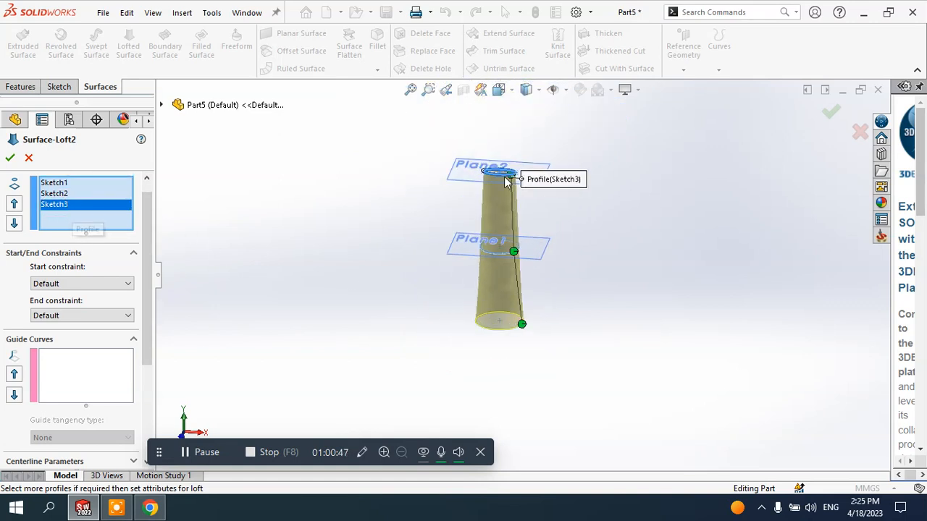
{"action": "scroll", "coordinate": [521, 190], "scroll_direction": "down", "scroll_amount": 2}
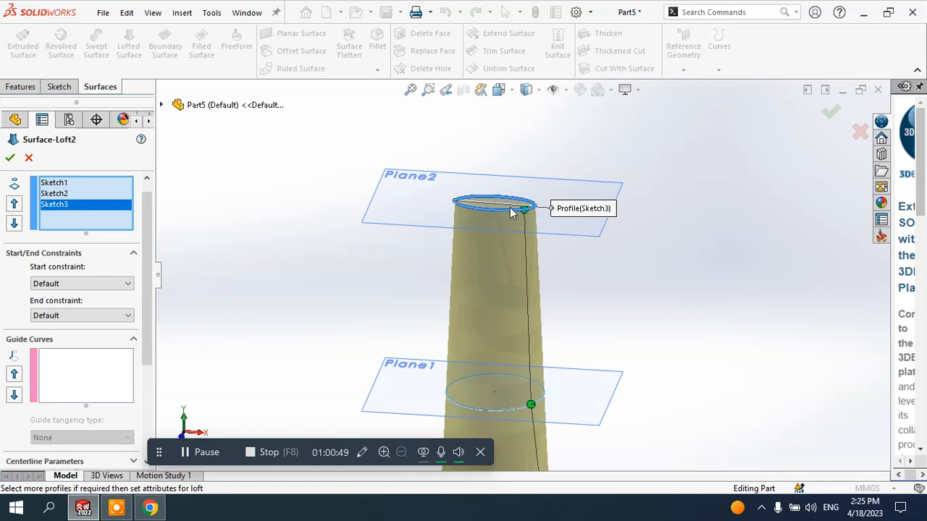
{"action": "scroll", "coordinate": [558, 338], "scroll_direction": "up", "scroll_amount": 2}
{"action": "scroll", "coordinate": [546, 356], "scroll_direction": "down", "scroll_amount": 2}
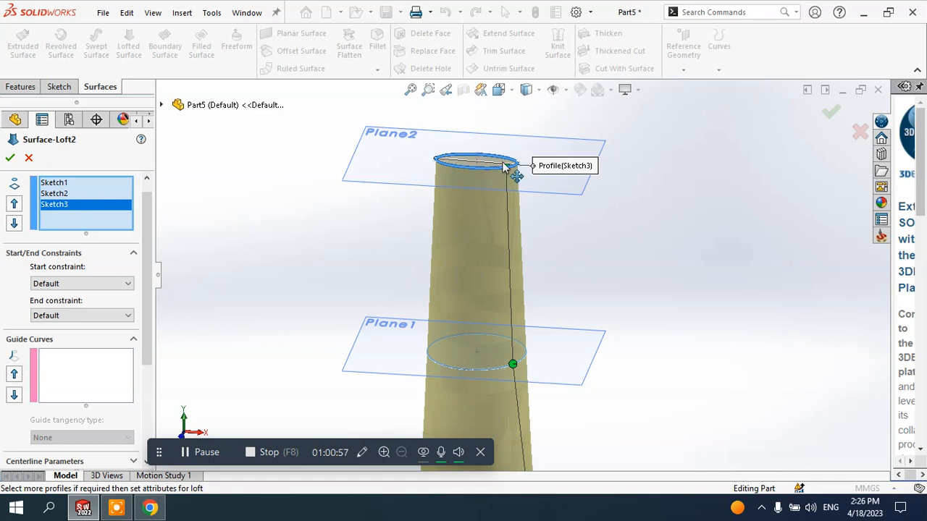
{"action": "scroll", "coordinate": [543, 244], "scroll_direction": "up", "scroll_amount": 3}
{"action": "scroll", "coordinate": [513, 360], "scroll_direction": "down", "scroll_amount": 1}
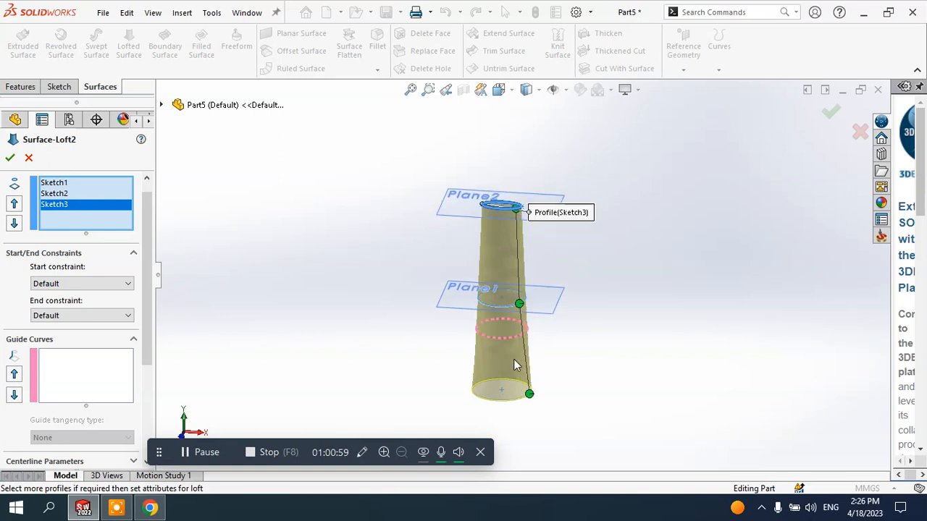
{"action": "scroll", "coordinate": [513, 359], "scroll_direction": "down", "scroll_amount": 3}
{"action": "left_click", "coordinate": [58, 182]}
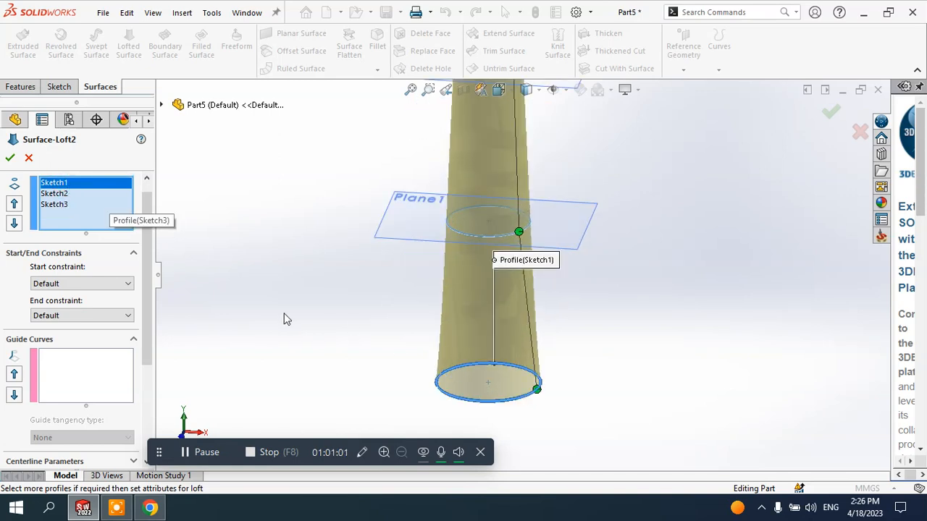
Set the loft's start constraint to Normal To Profile with a draft angle of 9 degrees
{"action": "left_click", "coordinate": [78, 285]}
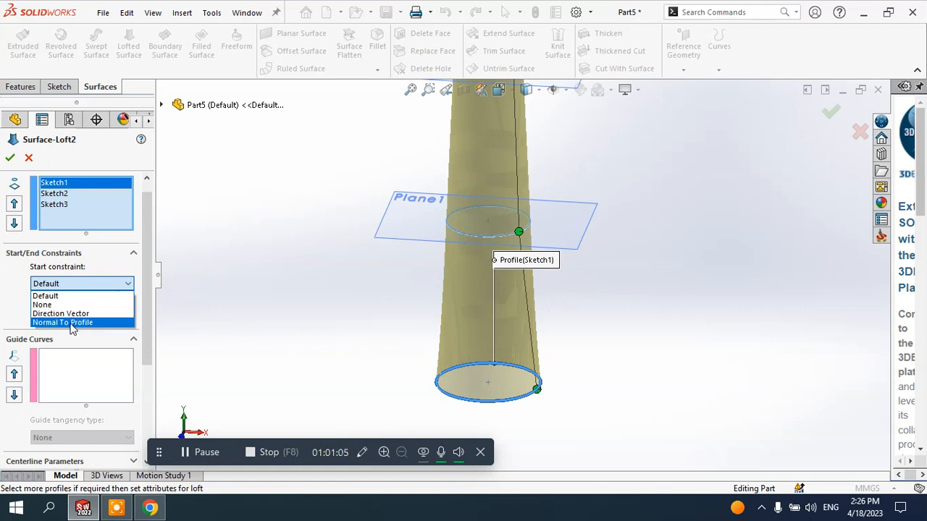
{"action": "left_click", "coordinate": [73, 322]}
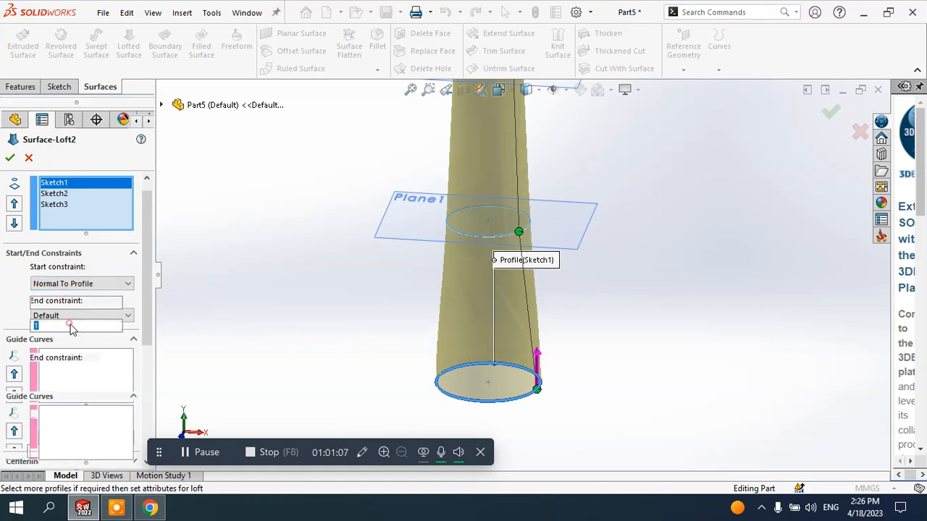
{"action": "left_click", "coordinate": [127, 303]}
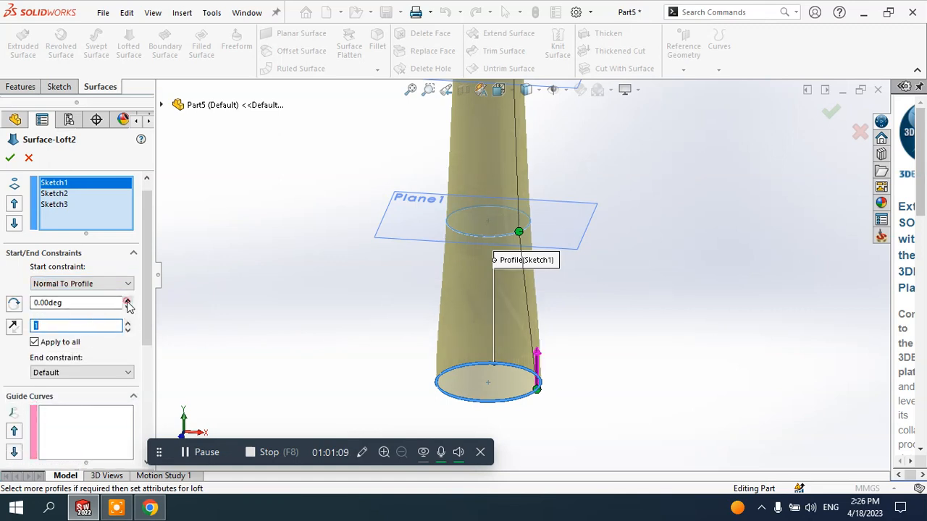
{"action": "left_click", "coordinate": [127, 303]}
{"action": "left_click", "coordinate": [127, 303]}
{"action": "left_click", "coordinate": [127, 302]}
{"action": "left_click", "coordinate": [127, 302]}
{"action": "left_click", "coordinate": [127, 303]}
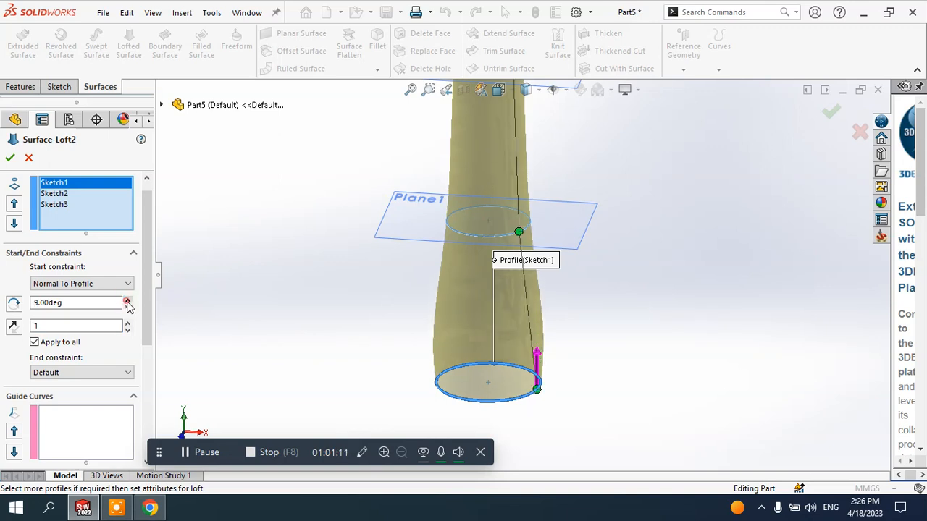
Set the loft's end constraint at the ellipse to Normal To Profile
{"action": "left_click_drag", "start_coordinate": [147, 323], "coordinate": [151, 355]}
{"action": "left_click", "coordinate": [81, 309]}
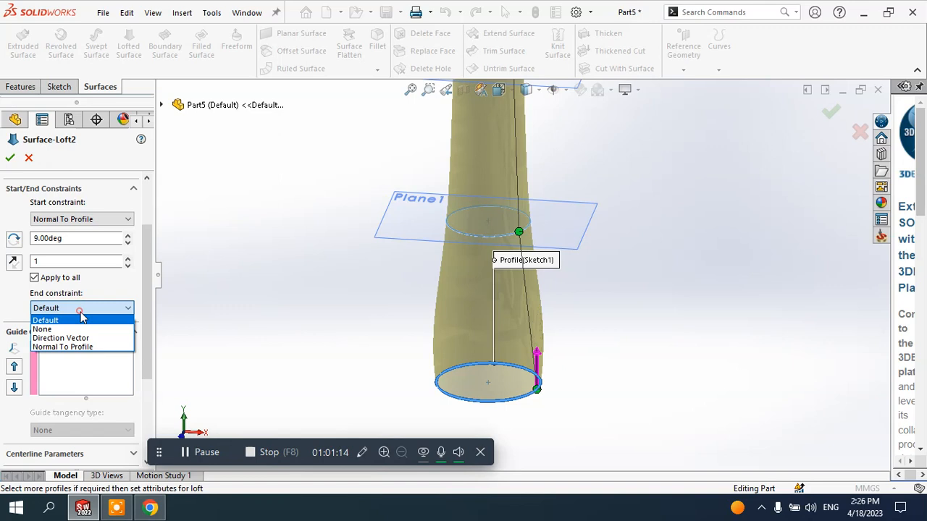
{"action": "left_click", "coordinate": [78, 348]}
{"action": "scroll", "coordinate": [601, 308], "scroll_direction": "up", "scroll_amount": 3}
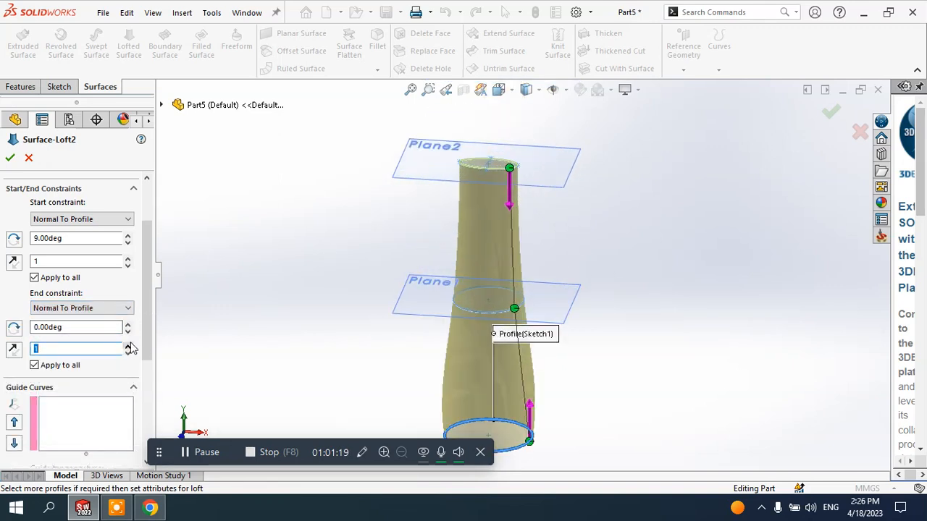
Raise the loft's end tangent length to 4, apply the edit and inspect the surface
{"action": "left_click", "coordinate": [128, 346]}
{"action": "left_click", "coordinate": [128, 346]}
{"action": "left_click", "coordinate": [128, 345]}
{"action": "left_click", "coordinate": [129, 345]}
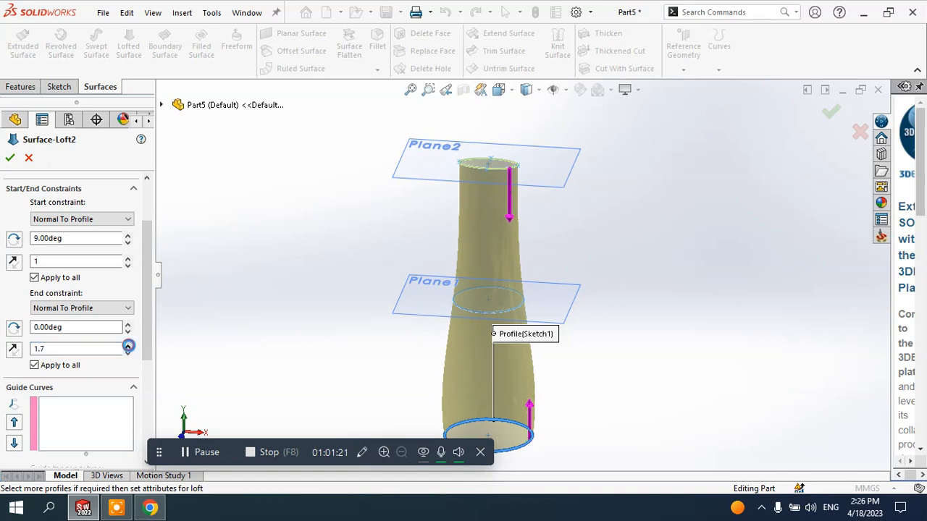
{"action": "left_click", "coordinate": [129, 346]}
{"action": "left_click", "coordinate": [128, 346]}
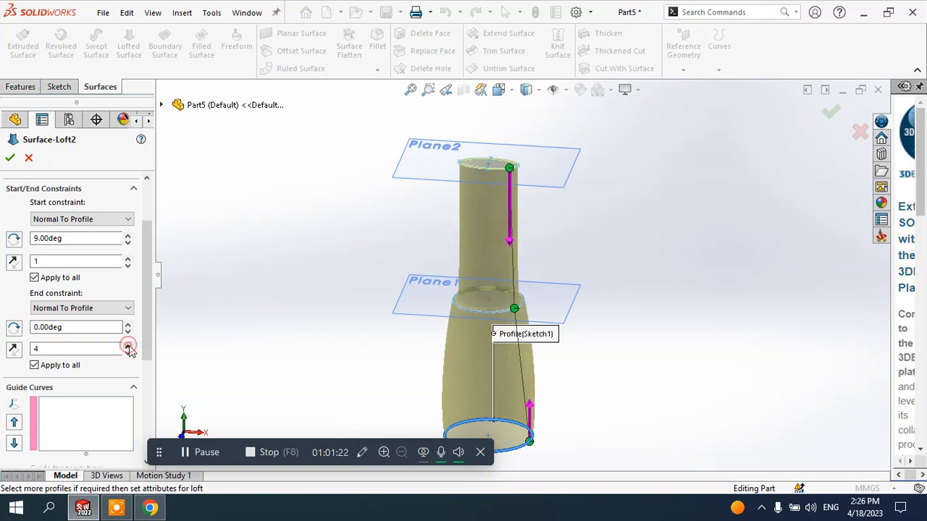
{"action": "left_click", "coordinate": [10, 157]}
{"action": "middle_click_drag", "start_coordinate": [577, 256], "coordinate": [508, 252]}
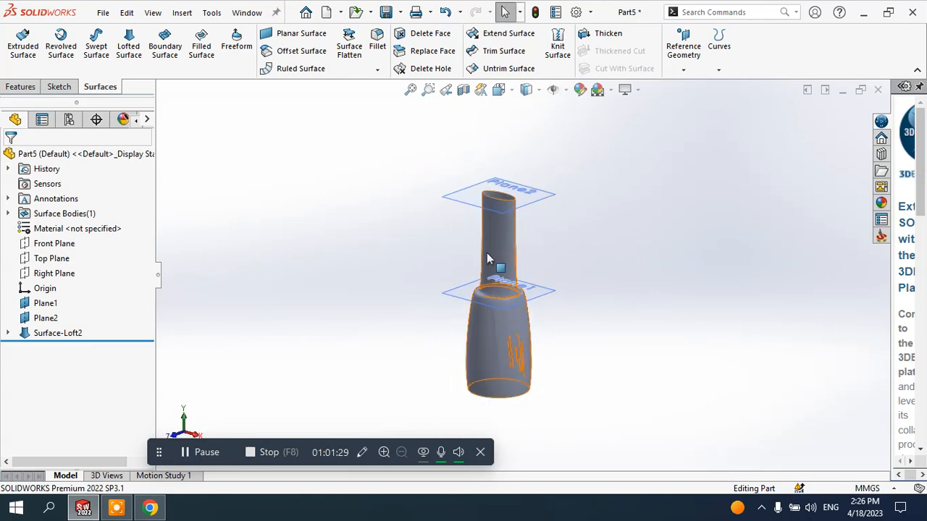
{"action": "scroll", "coordinate": [738, 272], "scroll_direction": "down", "scroll_amount": 1}
{"action": "mouse_move", "coordinate": [627, 269]}
{"action": "middle_mouse_down"}
{"action": "mouse_move", "coordinate": [514, 244]}
{"action": "mouse_move", "coordinate": [659, 271]}
{"action": "mouse_move", "coordinate": [637, 273]}
{"action": "middle_mouse_up"}
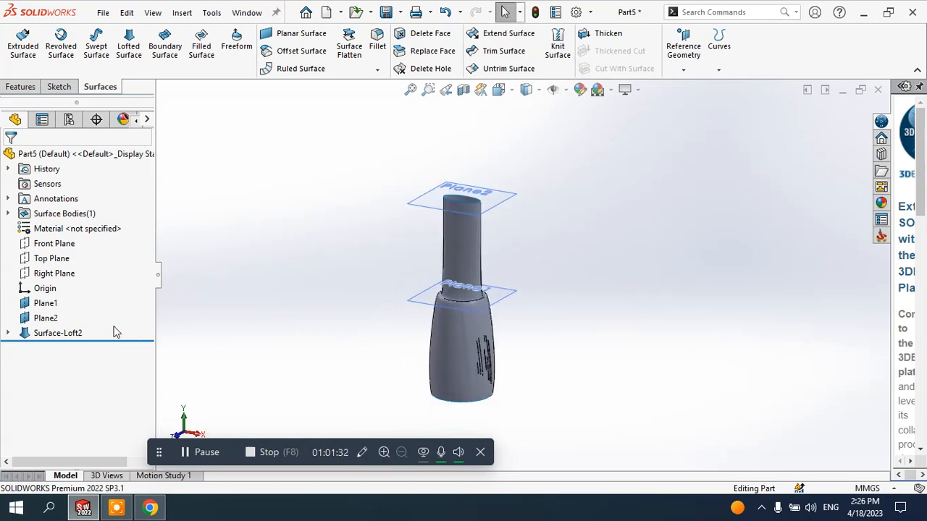
Edit the lofted surface again, reduce its end tangent length to 1.7 and apply the change
{"action": "left_click", "coordinate": [67, 333]}
{"action": "left_click", "coordinate": [83, 294]}
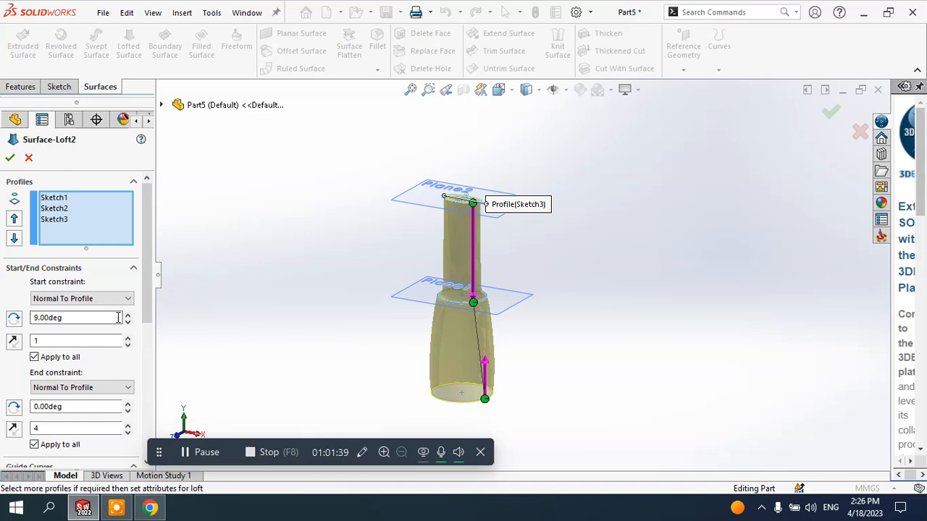
{"action": "scroll", "coordinate": [148, 312], "scroll_direction": "down", "scroll_amount": 1}
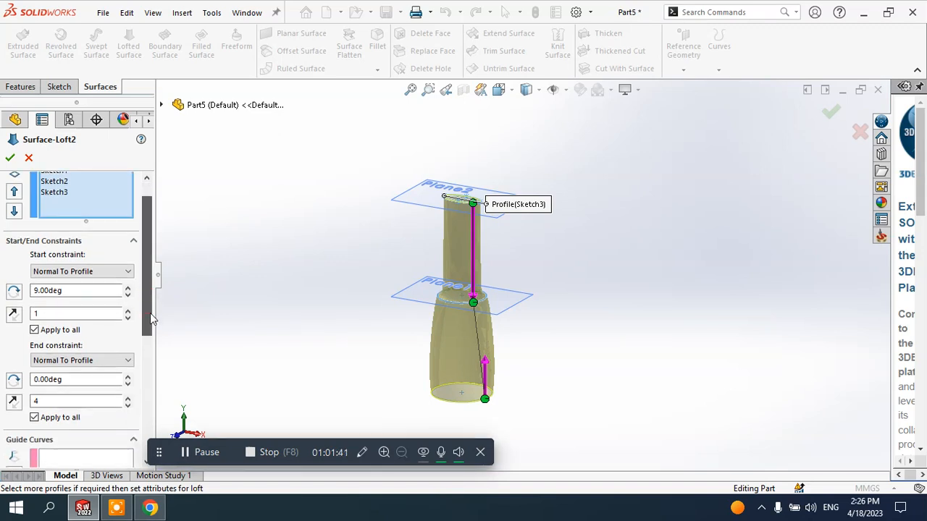
{"action": "left_click_drag", "start_coordinate": [150, 313], "coordinate": [151, 326]}
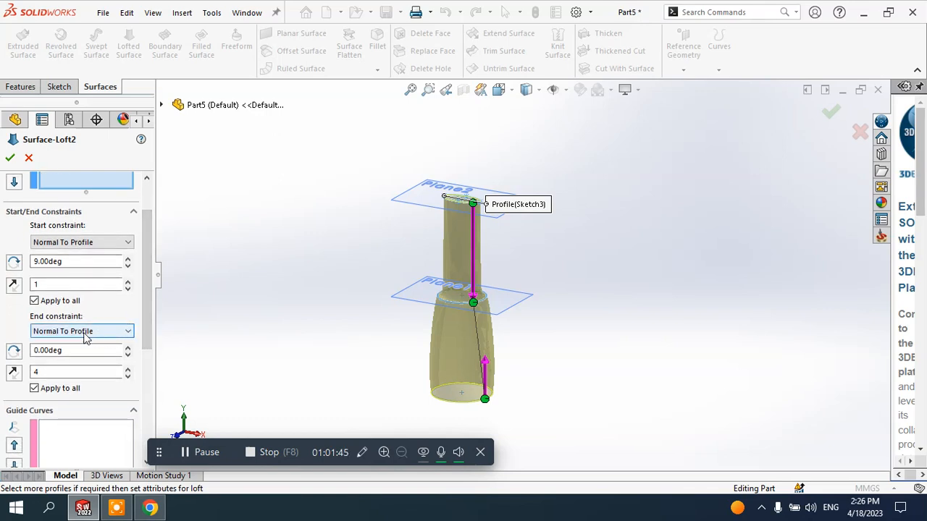
{"action": "left_click", "coordinate": [127, 375]}
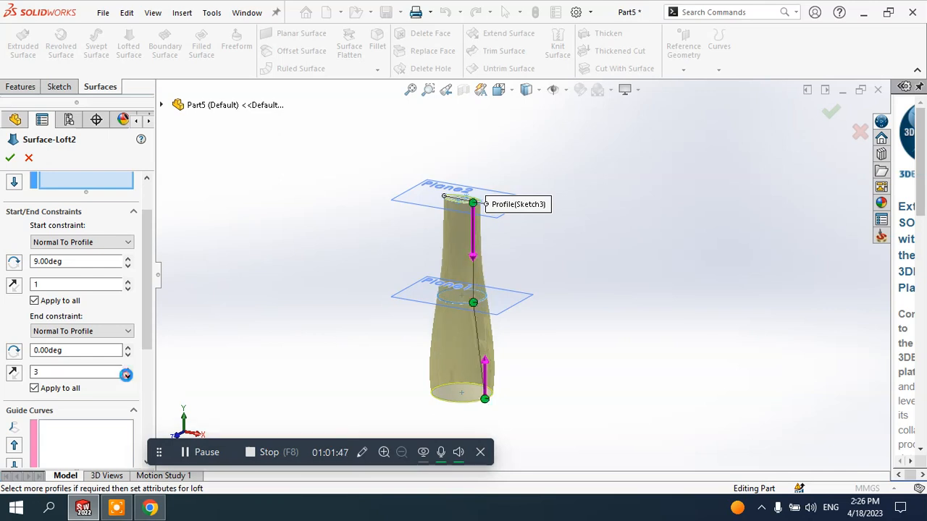
{"action": "left_click", "coordinate": [126, 375]}
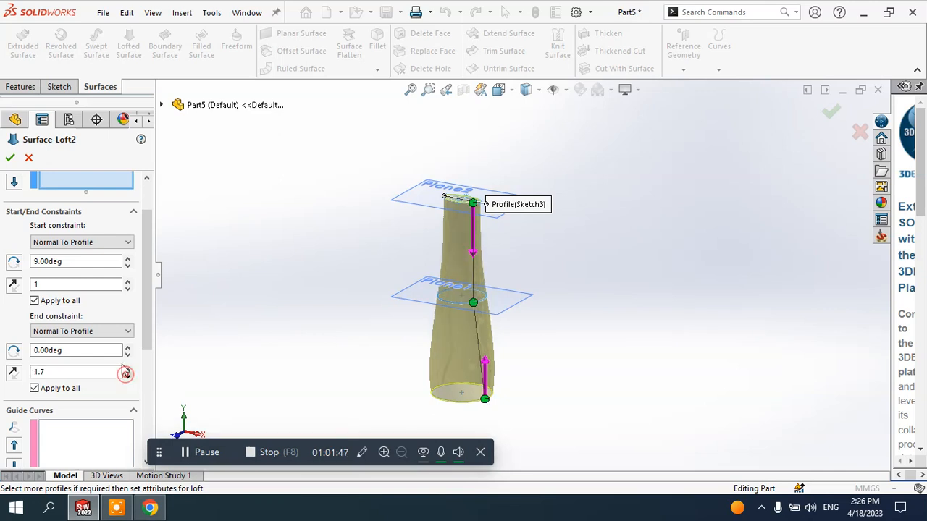
{"action": "left_click", "coordinate": [14, 163]}
{"action": "left_click", "coordinate": [586, 261]}
{"action": "middle_click_drag", "start_coordinate": [550, 280], "coordinate": [530, 280]}
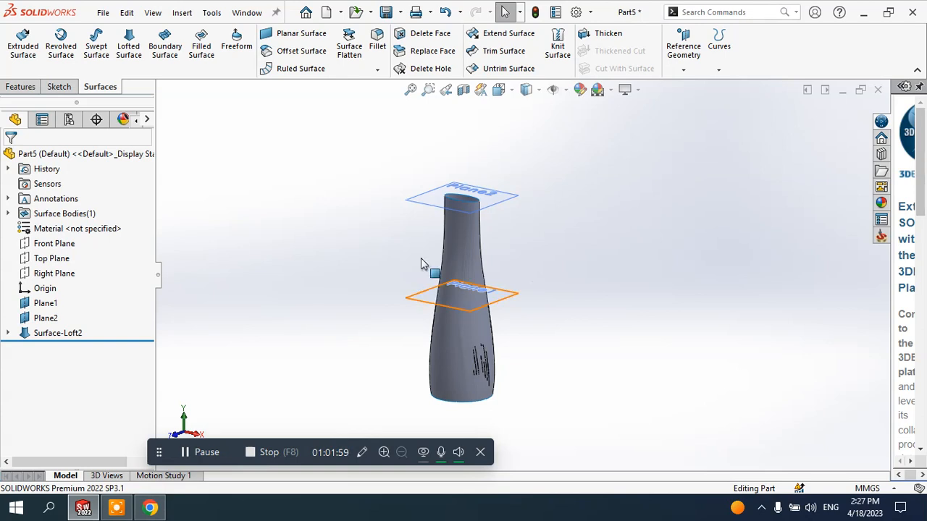
Edit the lofted surface and set both its start and end constraints to None
{"action": "left_click", "coordinate": [61, 334]}
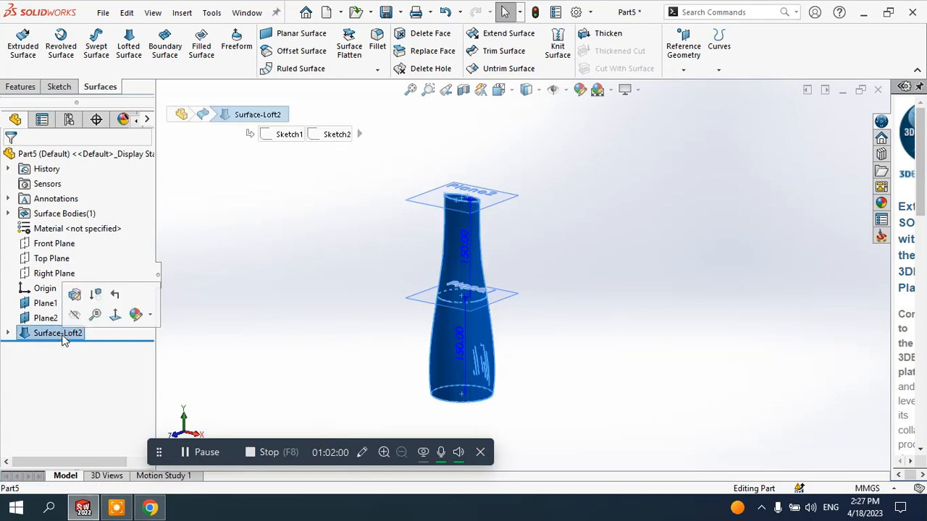
{"action": "left_click", "coordinate": [75, 297]}
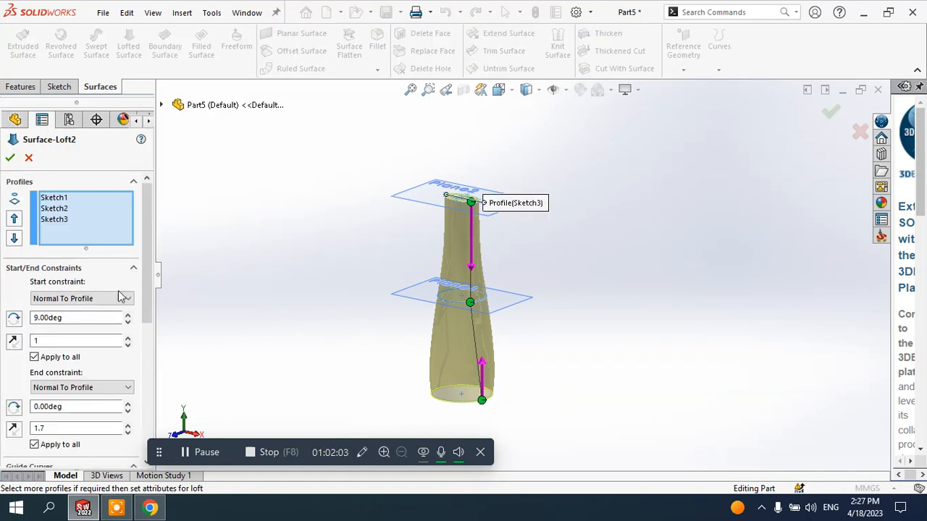
{"action": "middle_click_drag", "start_coordinate": [282, 283], "coordinate": [290, 263]}
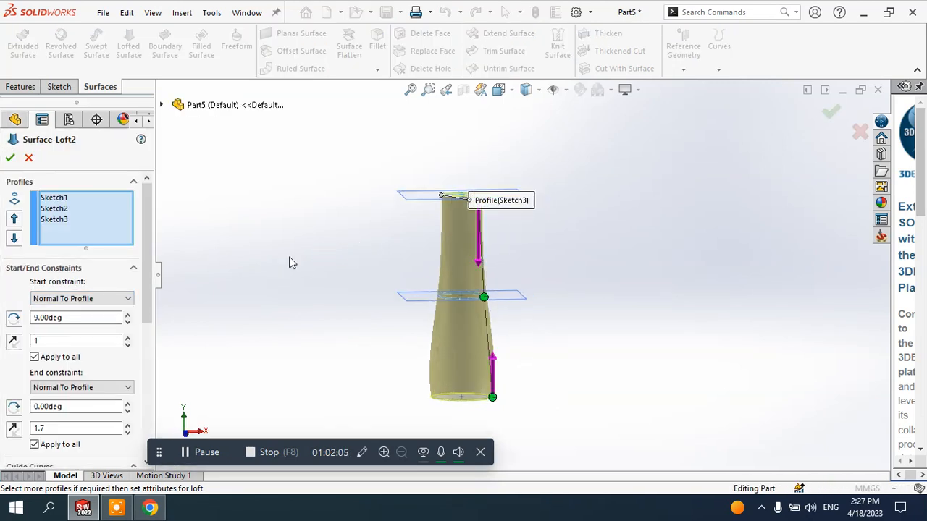
{"action": "left_click", "coordinate": [42, 298]}
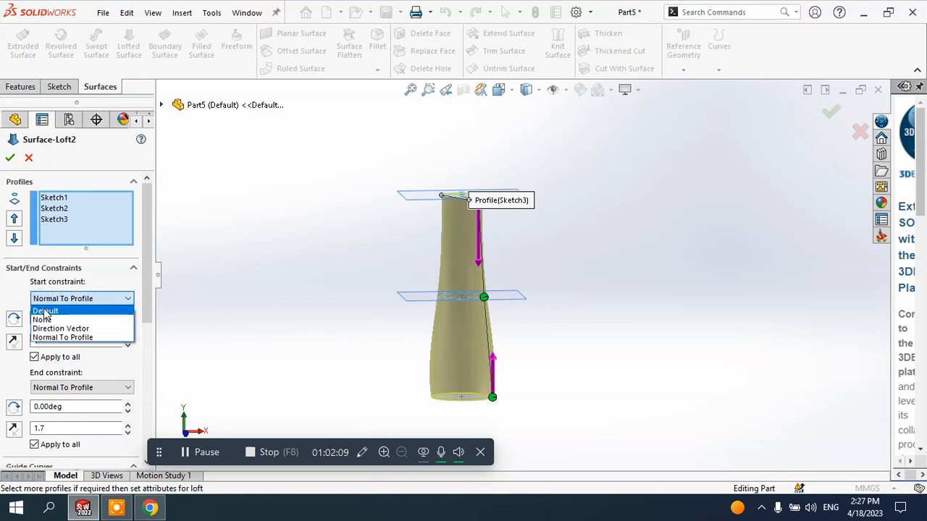
{"action": "left_click", "coordinate": [45, 323]}
{"action": "left_click", "coordinate": [68, 330]}
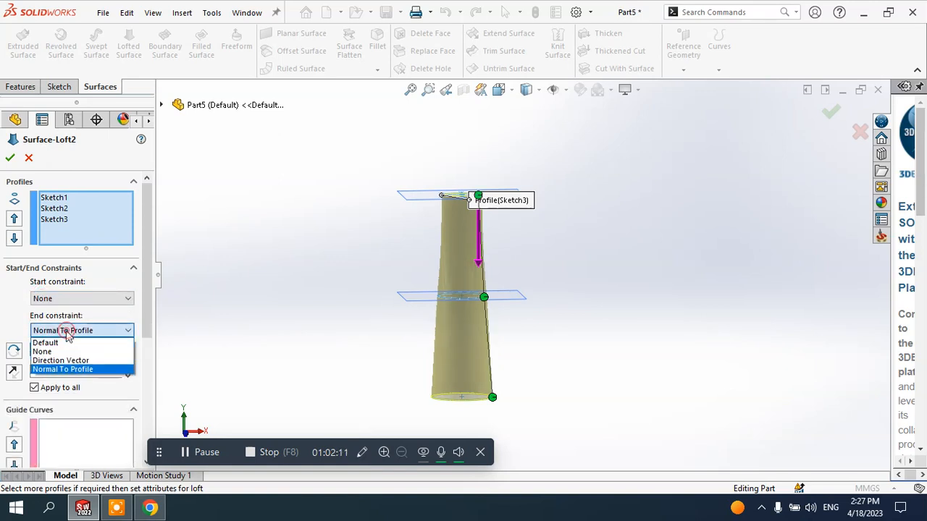
{"action": "left_click", "coordinate": [54, 353]}
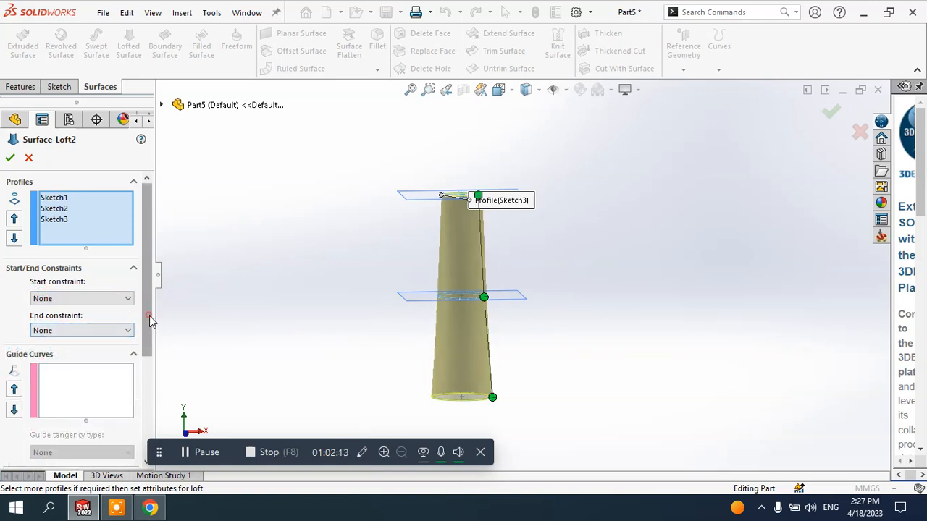
Review the loft's guide curve options without adding a curve, and close the feature edit
{"action": "scroll", "coordinate": [149, 335], "scroll_direction": "down", "scroll_amount": 1}
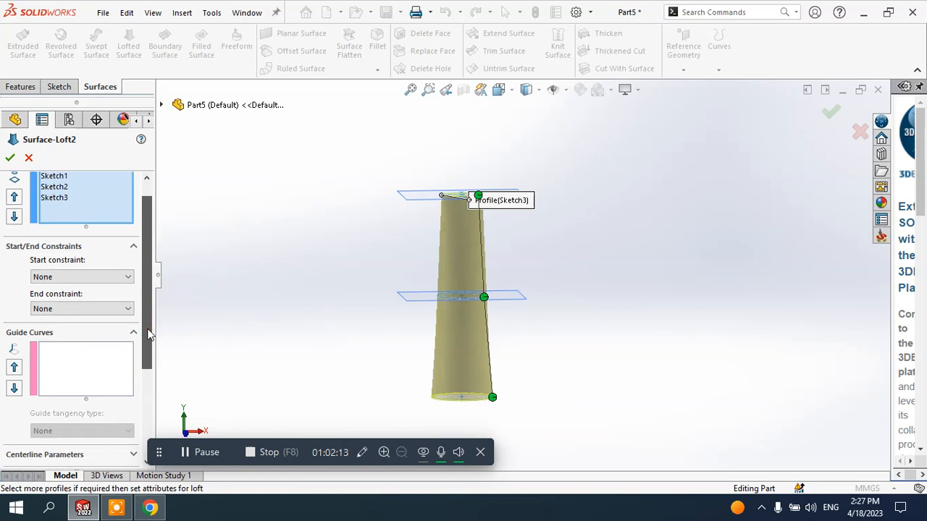
{"action": "left_click", "coordinate": [46, 249]}
{"action": "left_click", "coordinate": [52, 293]}
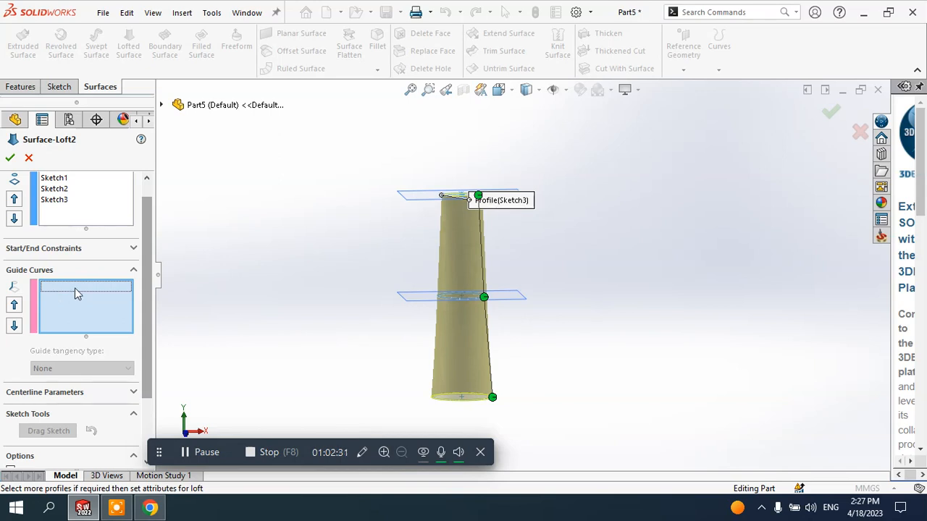
{"action": "scroll", "coordinate": [511, 349], "scroll_direction": "down", "scroll_amount": 1}
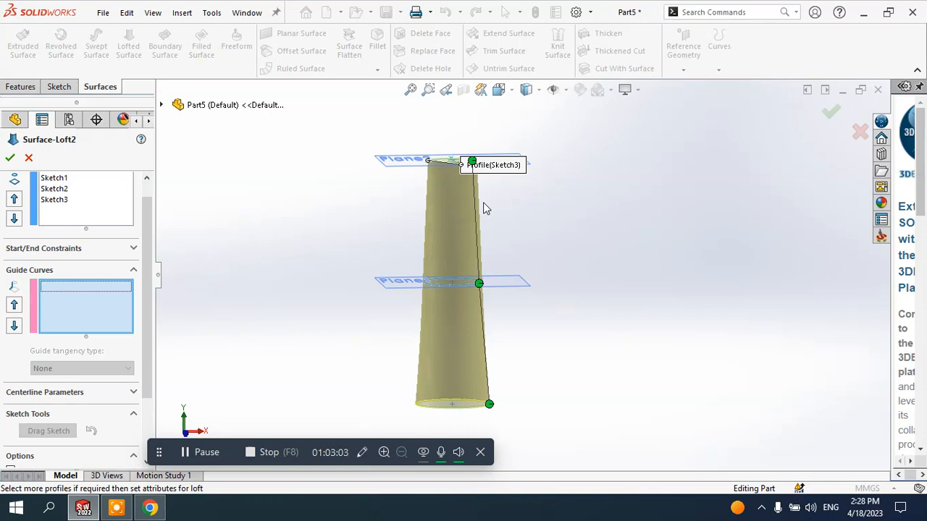
{"action": "left_click", "coordinate": [11, 159]}
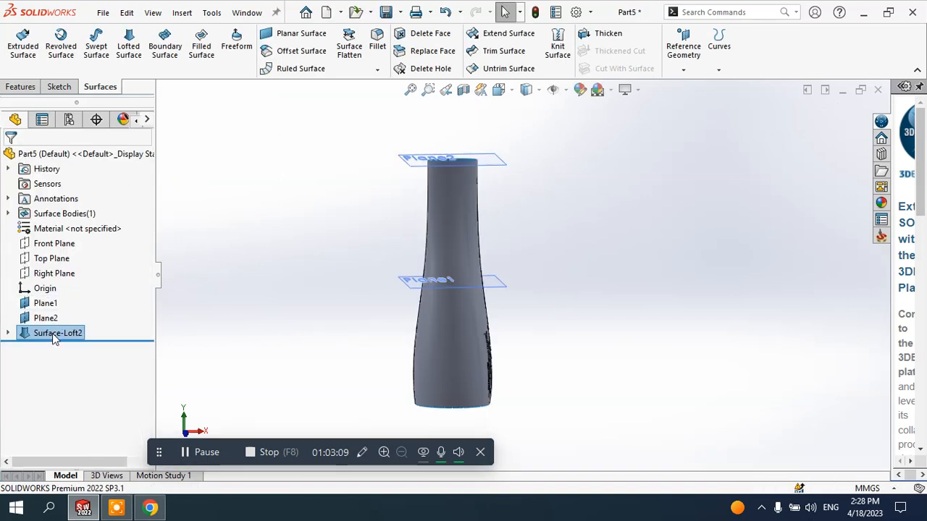
Delete the lofted surface feature, keeping the three profile sketches and their planes
{"action": "right_click", "coordinate": [53, 334]}
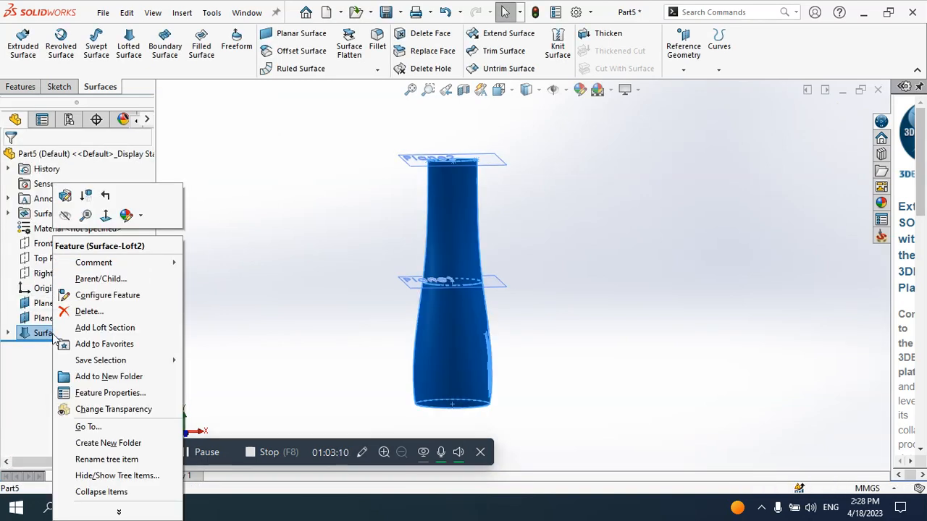
{"action": "left_click", "coordinate": [87, 312]}
{"action": "middle_click_drag", "start_coordinate": [545, 280], "coordinate": [530, 300]}
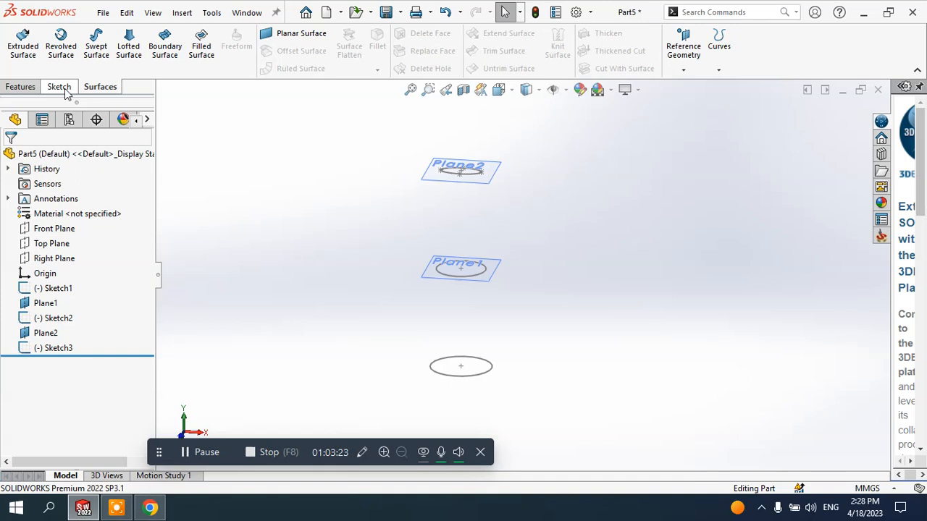
Start a new sketch on the Front Plane
{"action": "left_click", "coordinate": [60, 230]}
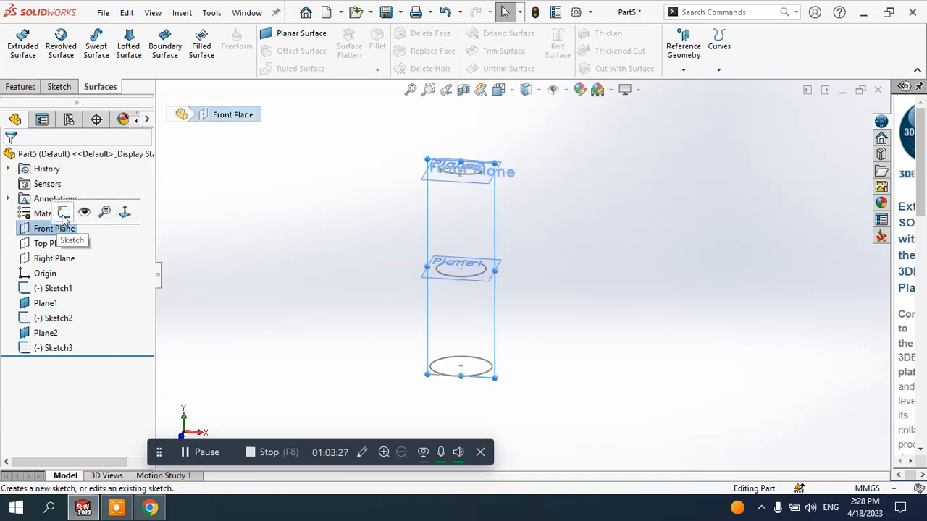
{"action": "left_click", "coordinate": [63, 213]}
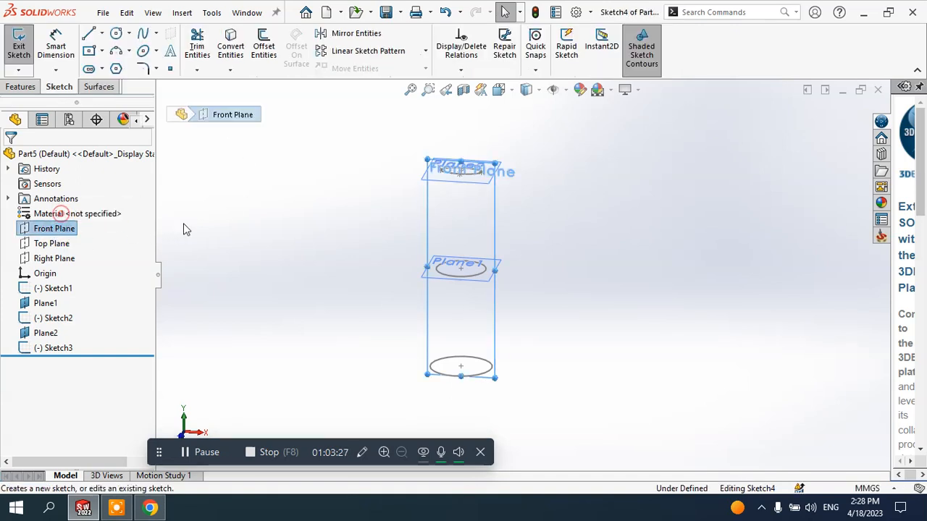
{"action": "left_click", "coordinate": [620, 233]}
{"action": "scroll", "coordinate": [620, 233], "scroll_direction": "down", "scroll_amount": 1}
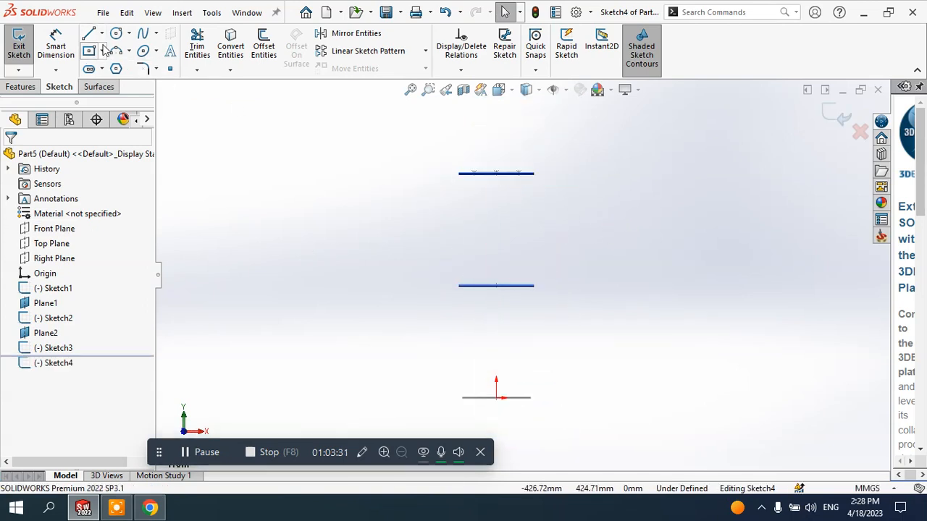
Sketch a wavy six-point spline beside the profiles, running from the ellipse's height down to the base circle's height
{"action": "left_click", "coordinate": [155, 33]}
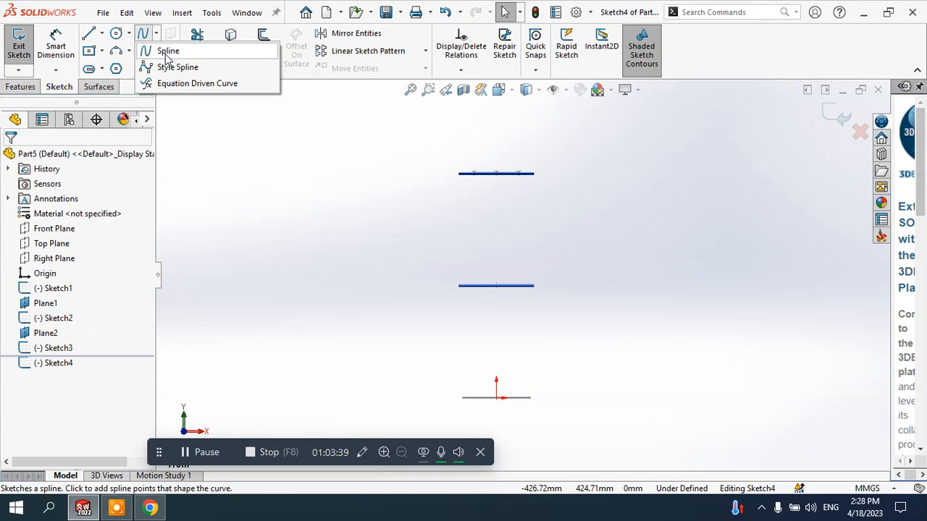
{"action": "left_click", "coordinate": [168, 52]}
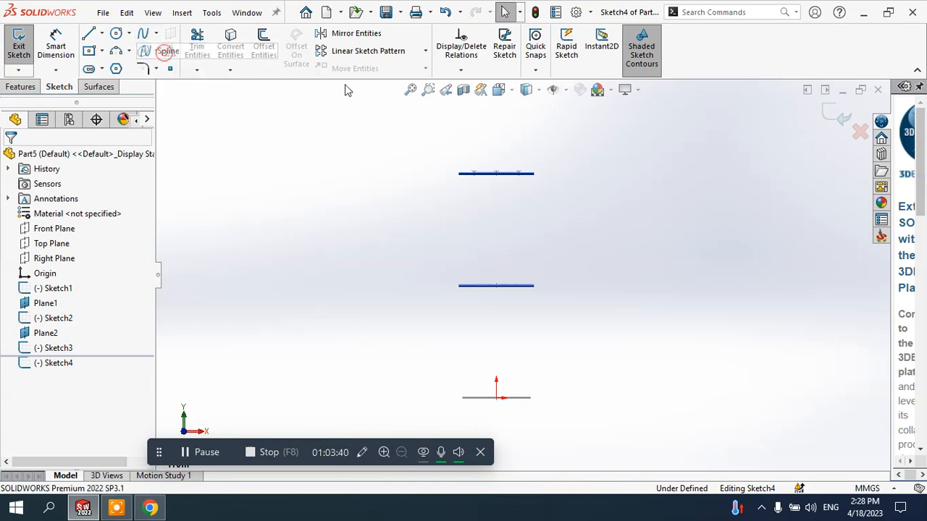
{"action": "left_click", "coordinate": [543, 175]}
{"action": "left_click", "coordinate": [529, 215]}
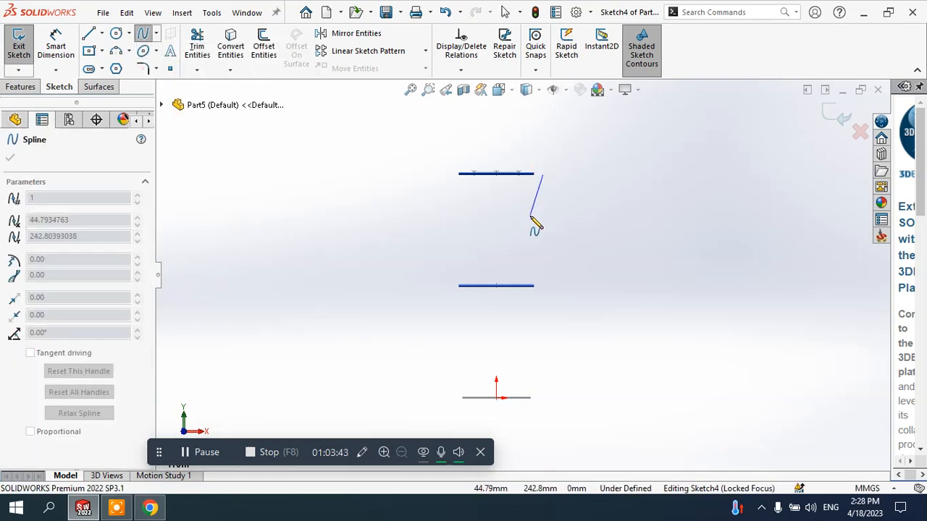
{"action": "left_click", "coordinate": [538, 249]}
{"action": "left_click", "coordinate": [565, 298]}
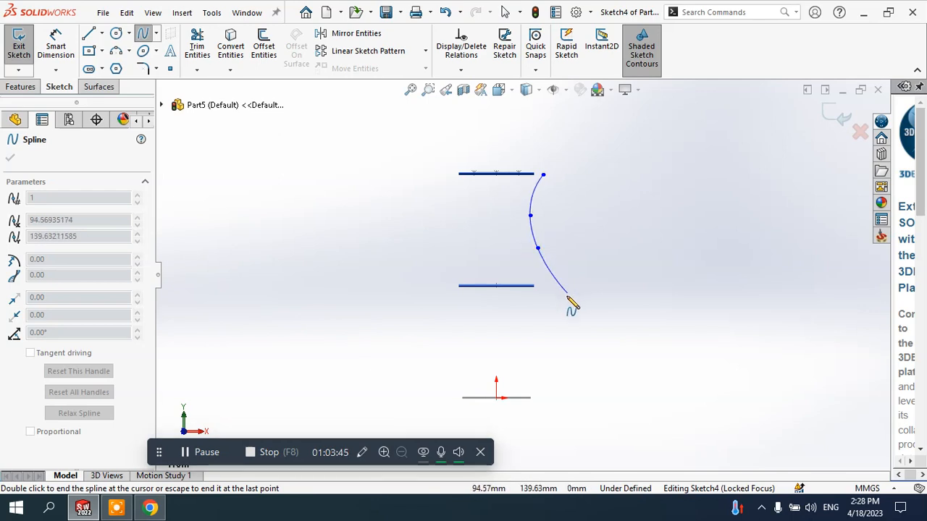
{"action": "left_click", "coordinate": [548, 346]}
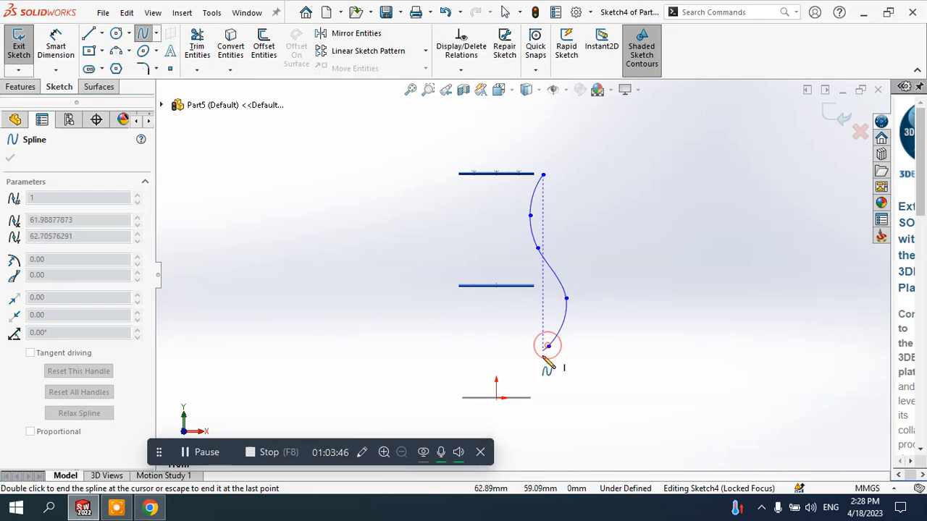
{"action": "left_click", "coordinate": [543, 397]}
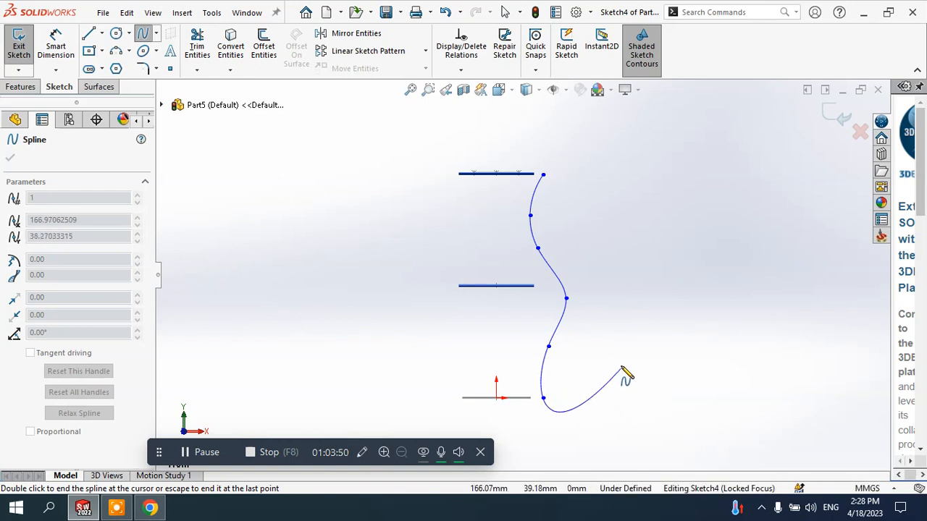
{"action": "right_click", "coordinate": [623, 365]}
{"action": "left_click", "coordinate": [651, 375]}
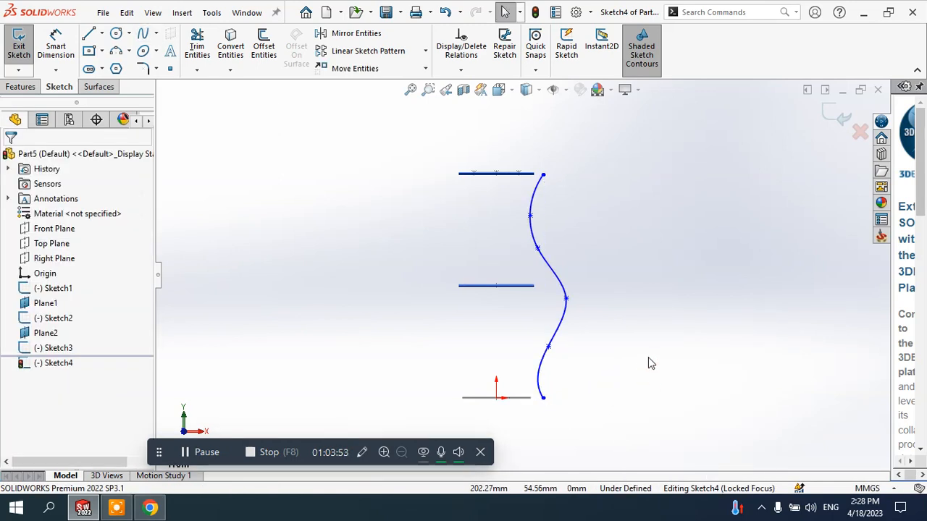
Add a Pierce relation between the spline's upper endpoint and the ellipse on Plane2
{"action": "mouse_move", "coordinate": [649, 358]}
{"action": "middle_mouse_down"}
{"action": "mouse_move", "coordinate": [557, 370]}
{"action": "mouse_move", "coordinate": [577, 358]}
{"action": "mouse_move", "coordinate": [636, 366]}
{"action": "mouse_move", "coordinate": [639, 381]}
{"action": "mouse_move", "coordinate": [616, 381]}
{"action": "mouse_move", "coordinate": [625, 383]}
{"action": "middle_mouse_up"}
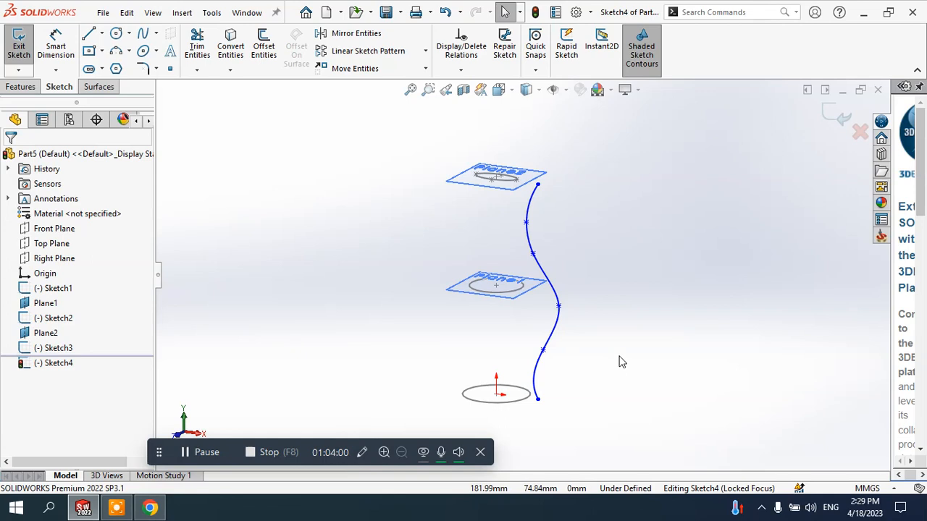
{"action": "scroll", "coordinate": [557, 194], "scroll_direction": "down", "scroll_amount": 3}
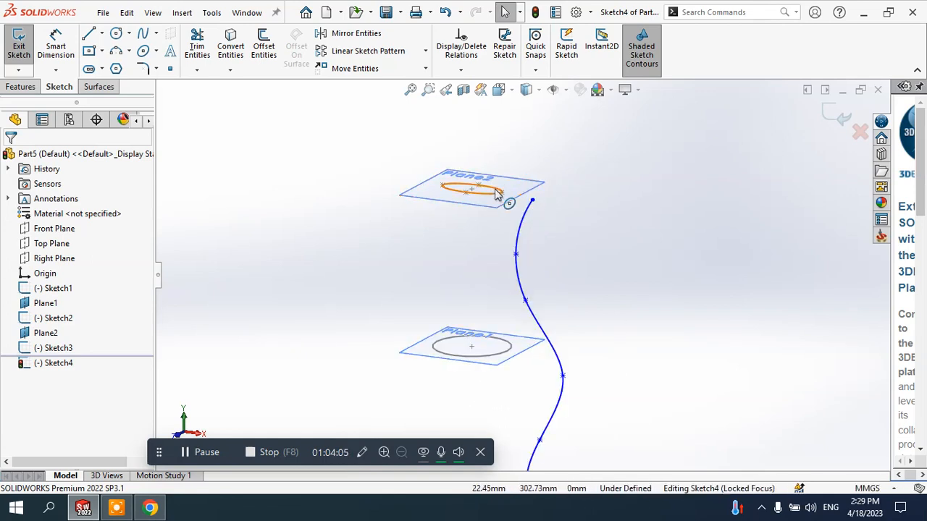
{"action": "scroll", "coordinate": [497, 194], "scroll_direction": "down", "scroll_amount": 2}
{"action": "scroll", "coordinate": [498, 196], "scroll_direction": "down", "scroll_amount": 2}
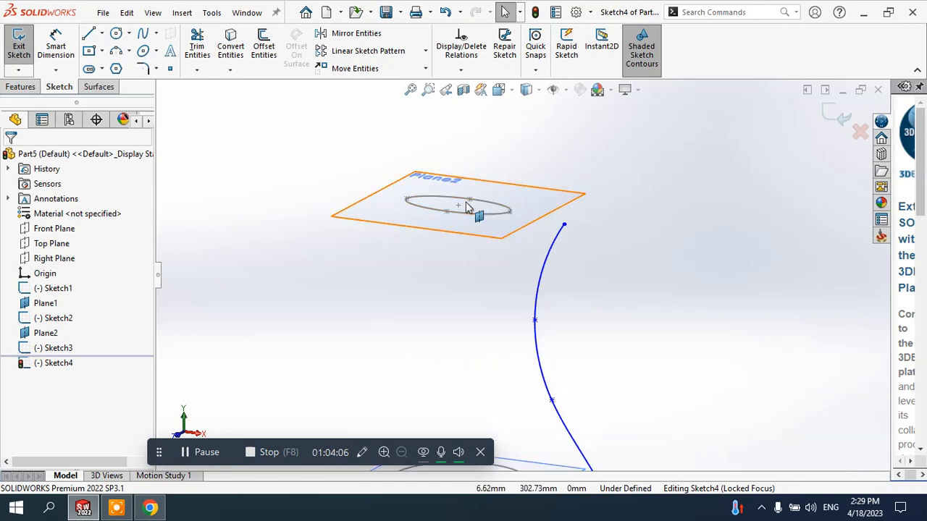
{"action": "scroll", "coordinate": [520, 231], "scroll_direction": "up", "scroll_amount": 2}
{"action": "scroll", "coordinate": [536, 326], "scroll_direction": "up", "scroll_amount": 3}
{"action": "scroll", "coordinate": [534, 362], "scroll_direction": "up", "scroll_amount": 2}
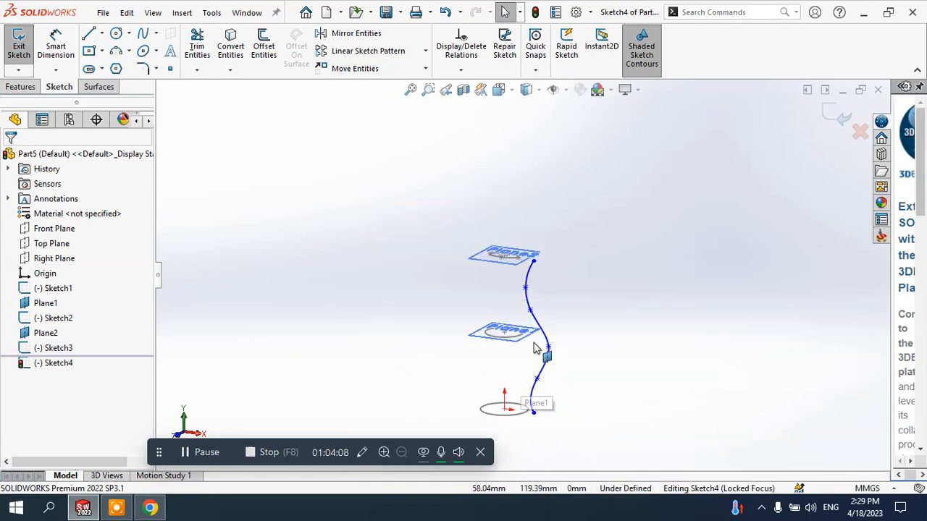
{"action": "scroll", "coordinate": [529, 290], "scroll_direction": "down", "scroll_amount": 3}
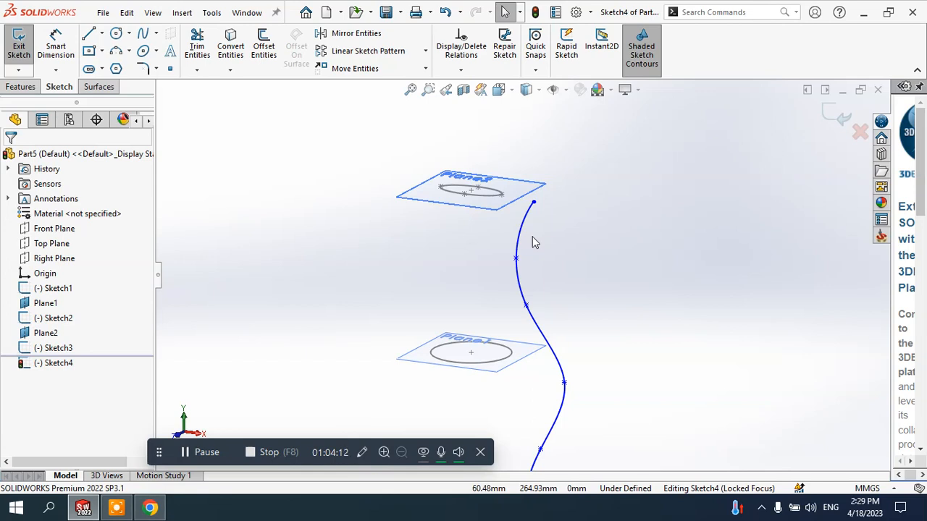
{"action": "scroll", "coordinate": [510, 207], "scroll_direction": "down", "scroll_amount": 2}
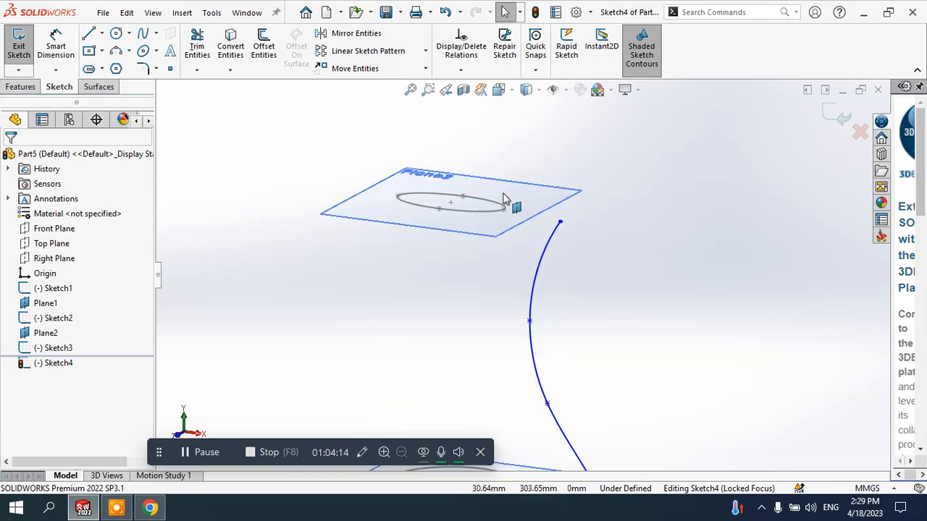
{"action": "left_click", "coordinate": [561, 227]}
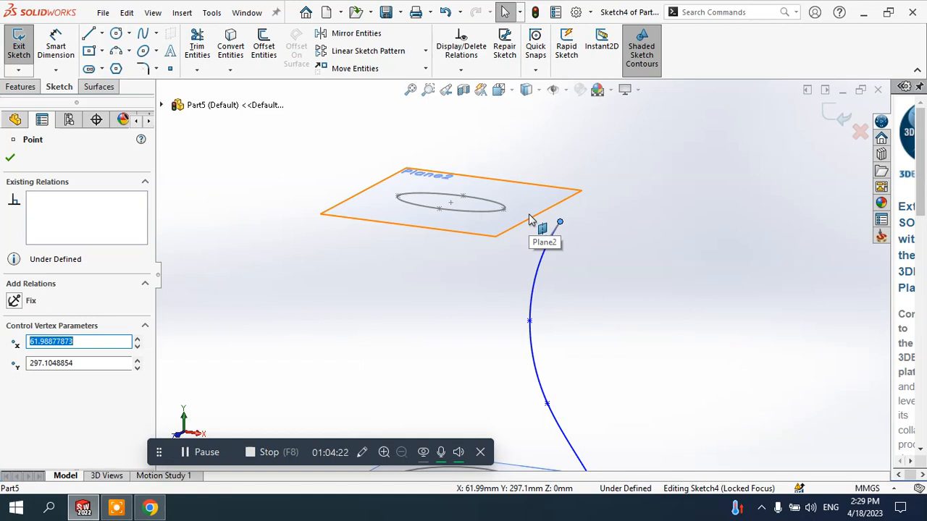
{"action": "left_click", "coordinate": [491, 209], "text": "ctrl"}
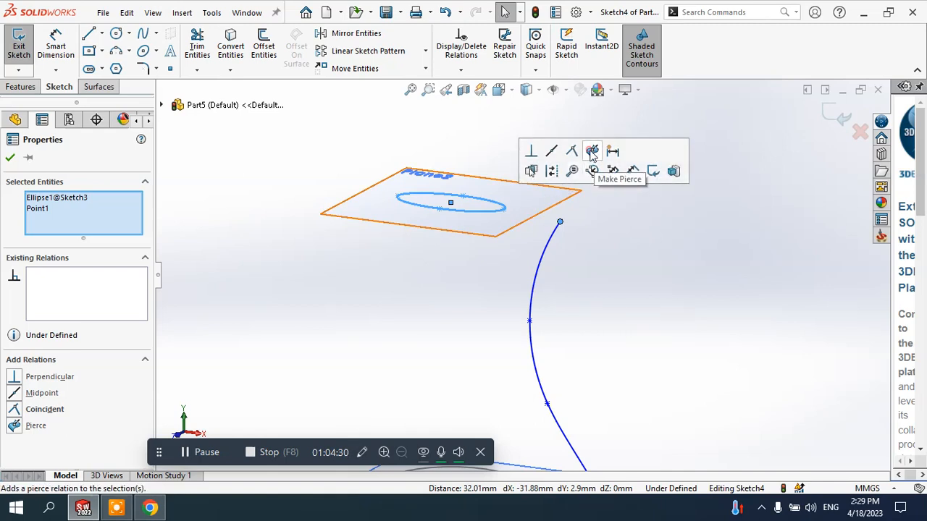
{"action": "left_click", "coordinate": [592, 151]}
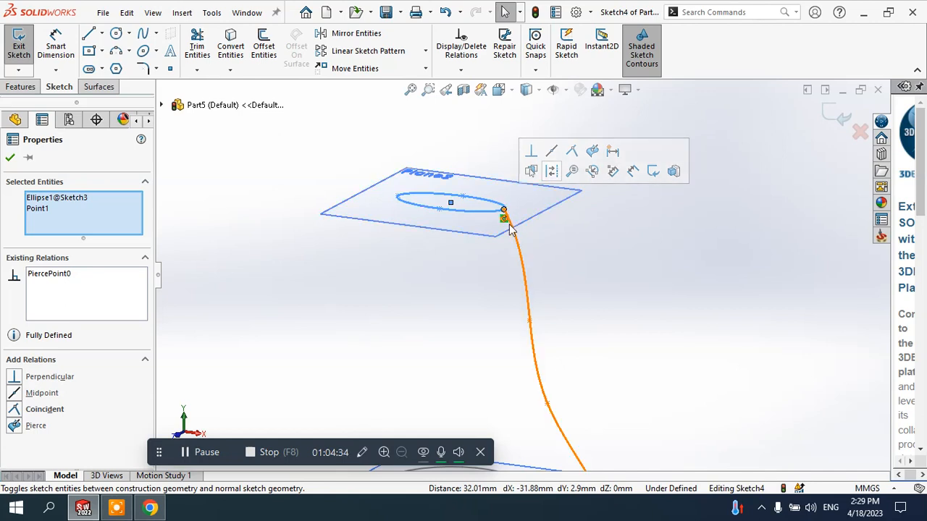
{"action": "left_click", "coordinate": [10, 157]}
Add a Pierce relation between the spline's fourth point and the circle on Plane1
{"action": "scroll", "coordinate": [514, 250], "scroll_direction": "up", "scroll_amount": 3}
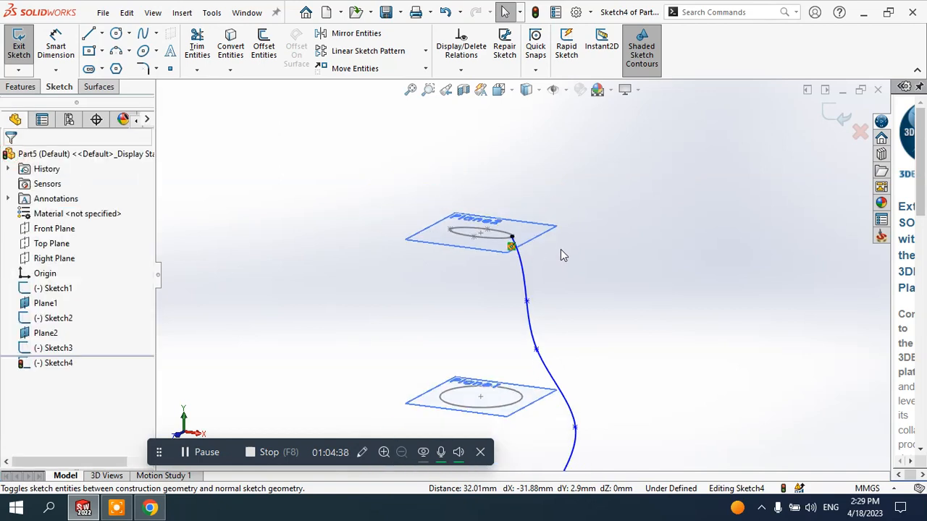
{"action": "middle_click_drag", "start_coordinate": [561, 254], "coordinate": [533, 342]}
{"action": "scroll", "coordinate": [536, 348], "scroll_direction": "down", "scroll_amount": 4}
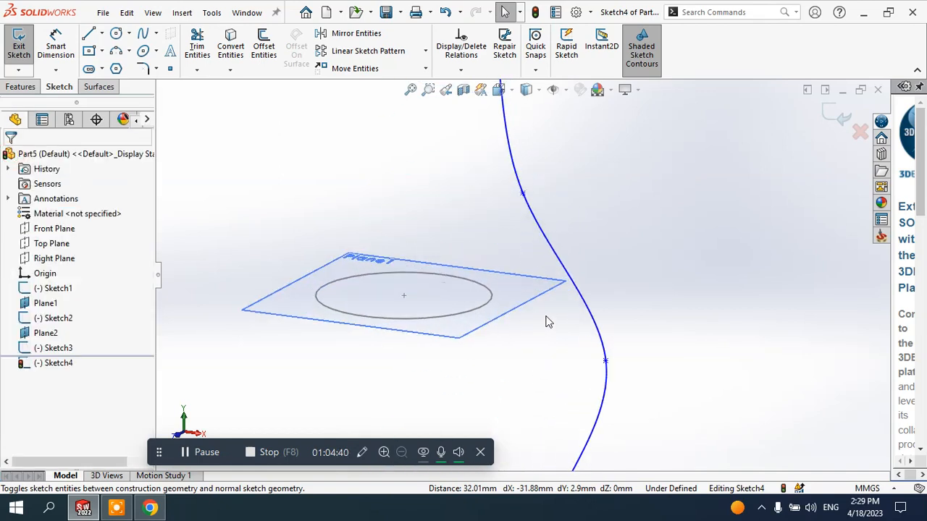
{"action": "left_click", "coordinate": [605, 361]}
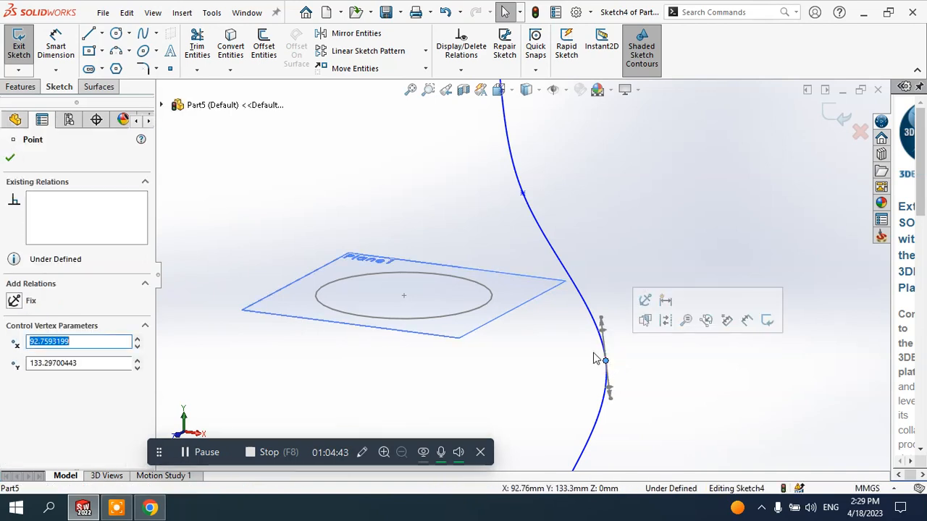
{"action": "left_click", "coordinate": [495, 313], "text": "ctrl"}
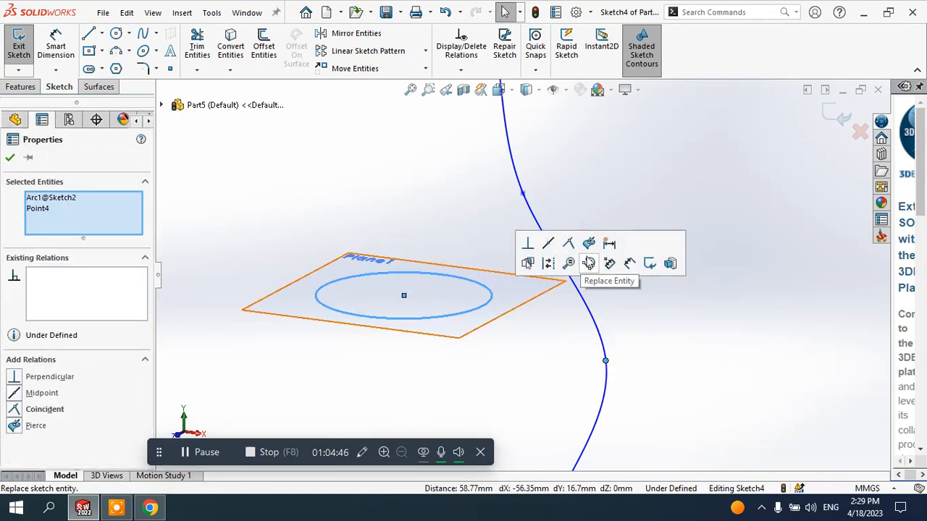
{"action": "left_click", "coordinate": [589, 244]}
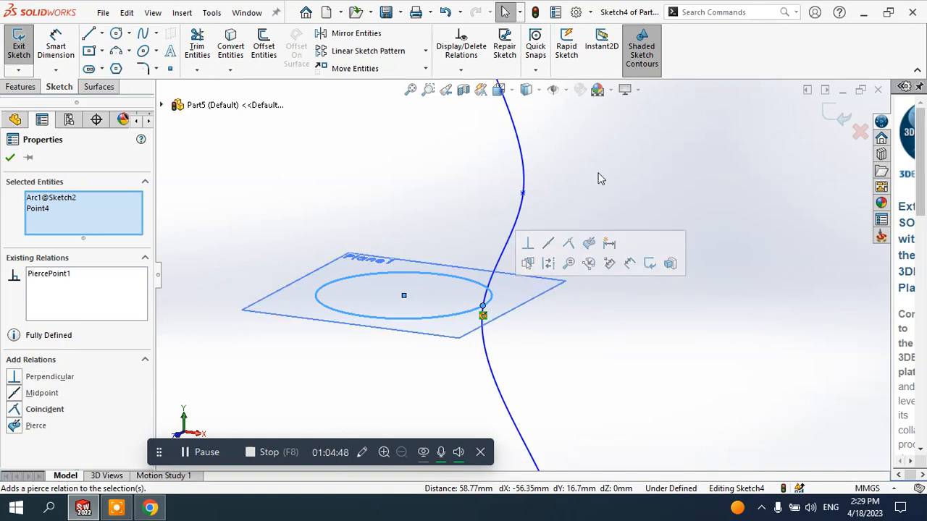
{"action": "key", "text": "f"}
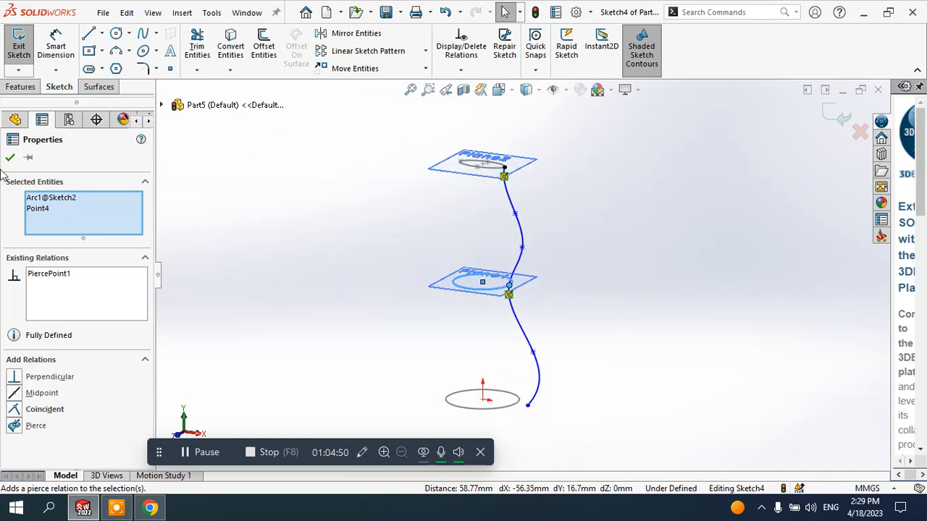
{"action": "left_click", "coordinate": [9, 159]}
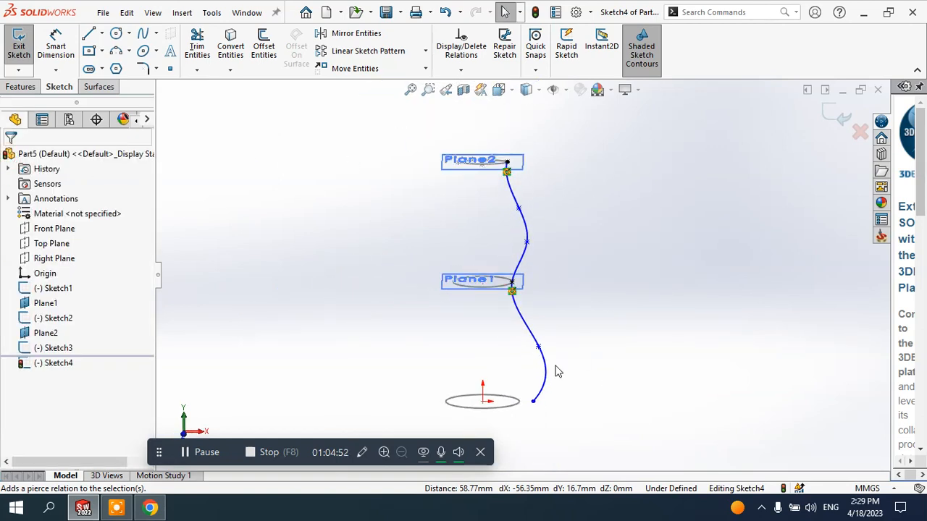
Add a Pierce relation between the spline's lower endpoint and the base circle at the origin
{"action": "scroll", "coordinate": [521, 416], "scroll_direction": "down", "scroll_amount": 2}
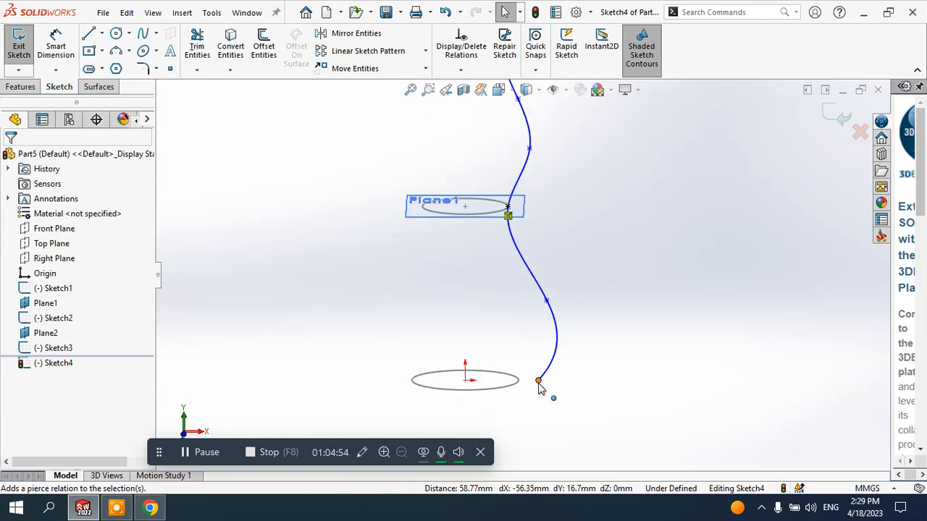
{"action": "left_click", "coordinate": [539, 382]}
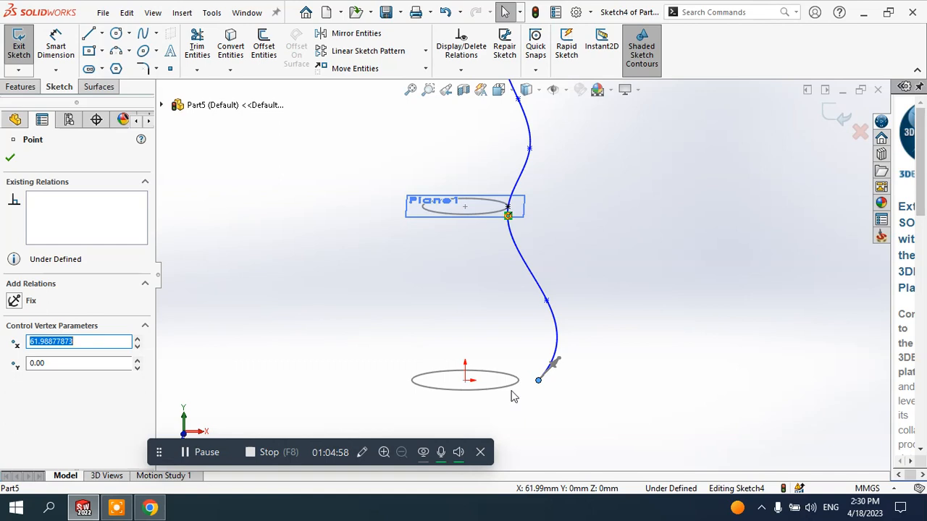
{"action": "left_click", "coordinate": [513, 391], "text": "ctrl"}
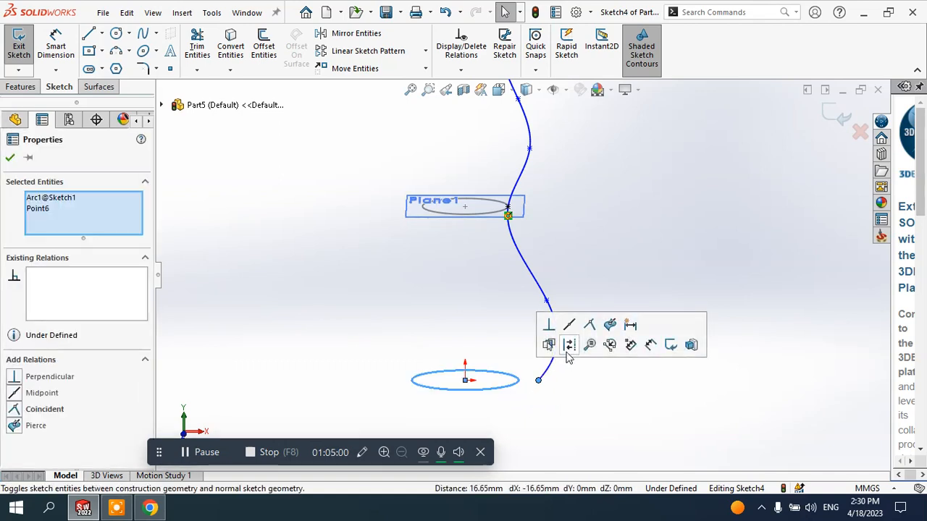
{"action": "left_click", "coordinate": [609, 325]}
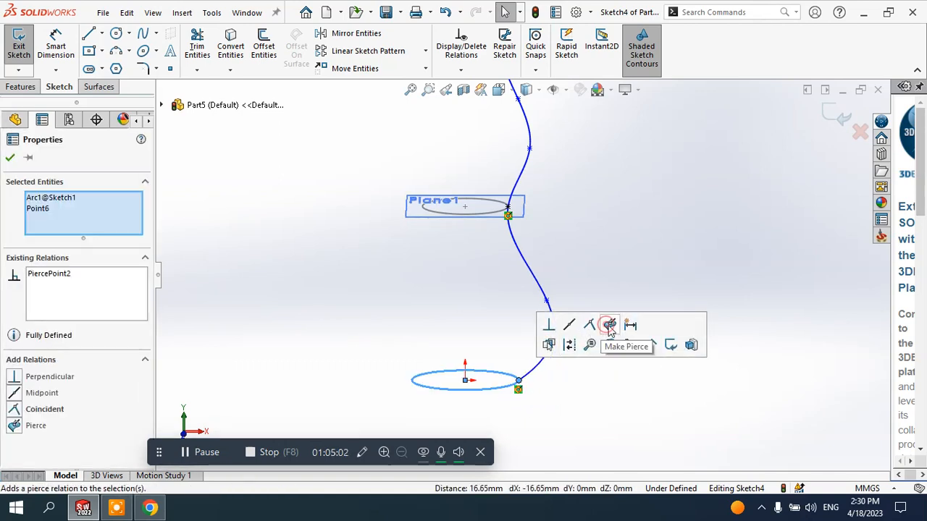
{"action": "left_click", "coordinate": [11, 158]}
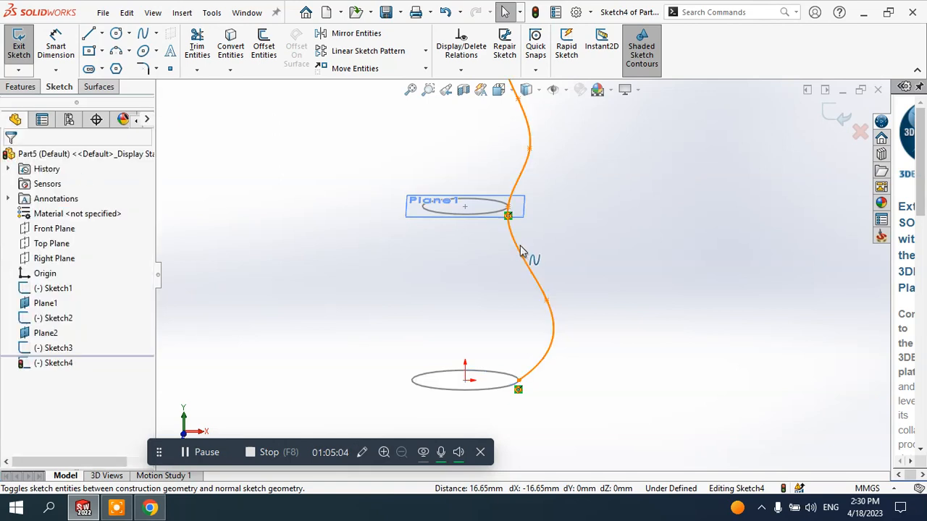
Reshape the spline by pulling the point below Plane1 inward to about X 54.35, Y 74.37 mm and slightly adjusting the point above Plane1
{"action": "mouse_move", "coordinate": [533, 256]}
{"action": "middle_mouse_down"}
{"action": "mouse_move", "coordinate": [550, 231]}
{"action": "mouse_move", "coordinate": [574, 225]}
{"action": "mouse_move", "coordinate": [509, 219]}
{"action": "mouse_move", "coordinate": [505, 201]}
{"action": "mouse_move", "coordinate": [559, 222]}
{"action": "mouse_move", "coordinate": [532, 231]}
{"action": "mouse_move", "coordinate": [532, 195]}
{"action": "mouse_move", "coordinate": [549, 194]}
{"action": "middle_mouse_up"}
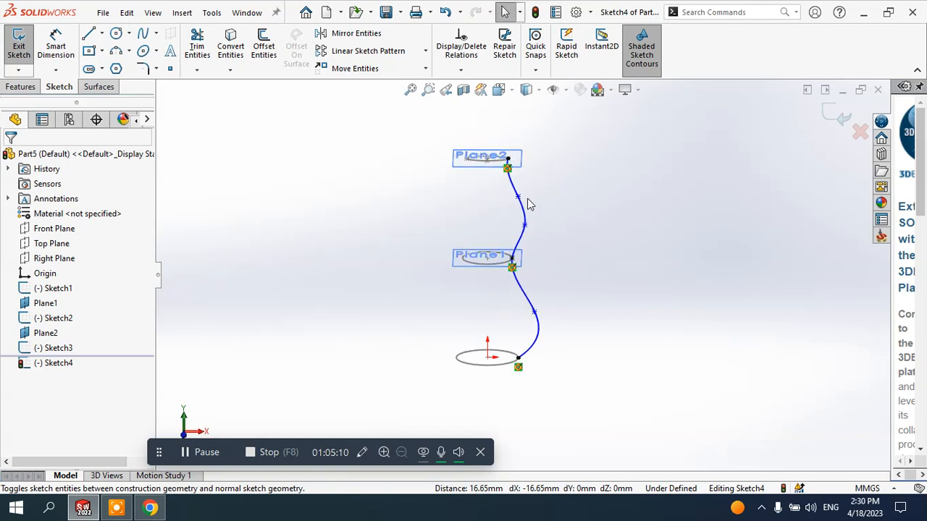
{"action": "scroll", "coordinate": [528, 205], "scroll_direction": "down", "scroll_amount": 2}
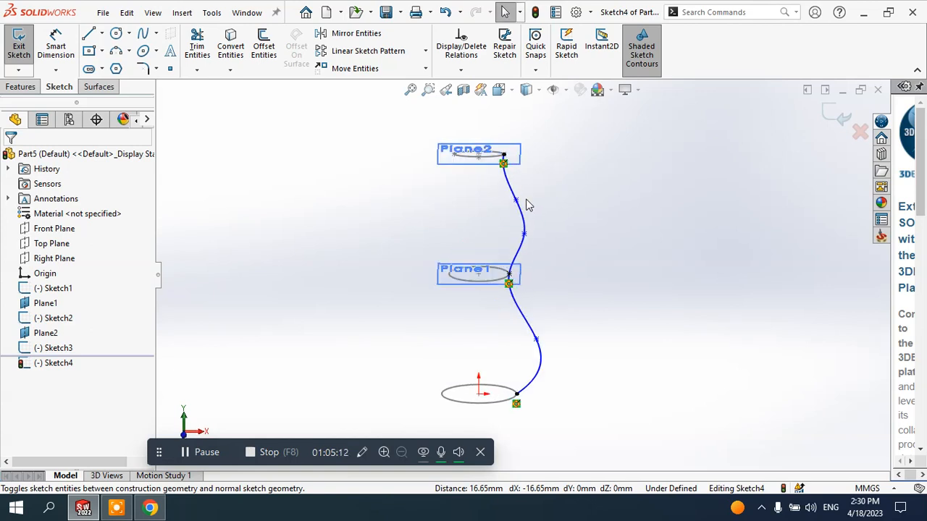
{"action": "scroll", "coordinate": [528, 213], "scroll_direction": "down", "scroll_amount": 2}
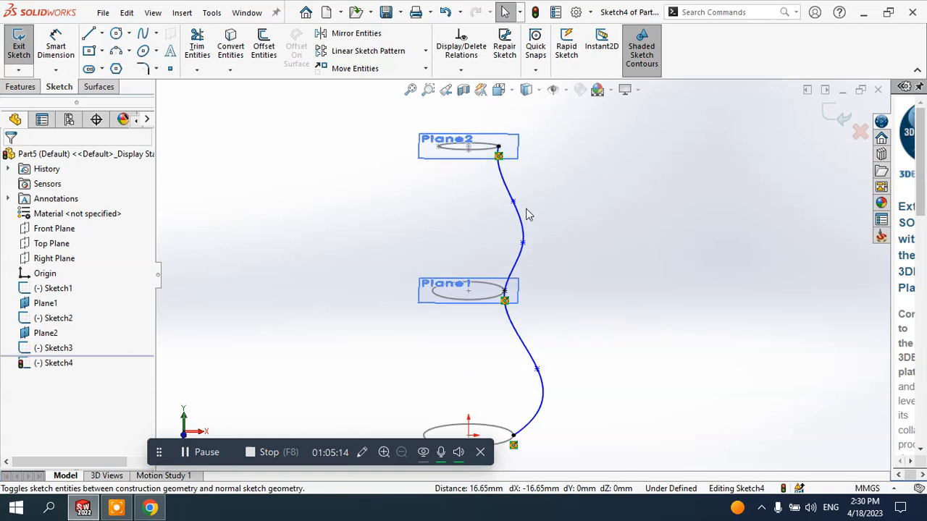
{"action": "scroll", "coordinate": [543, 289], "scroll_direction": "up", "scroll_amount": 2}
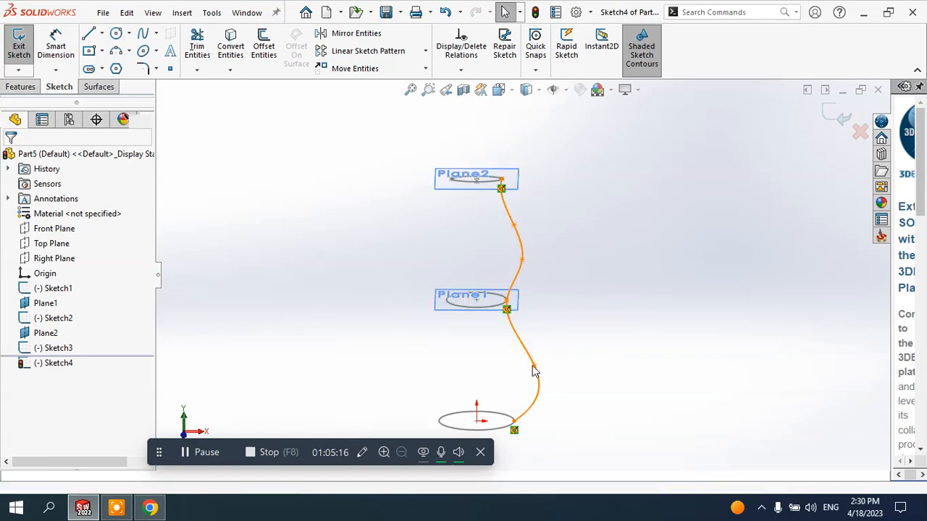
{"action": "mouse_move", "coordinate": [534, 367]}
{"action": "left_mouse_down"}
{"action": "mouse_move", "coordinate": [512, 379]}
{"action": "mouse_move", "coordinate": [542, 376]}
{"action": "mouse_move", "coordinate": [523, 362]}
{"action": "left_mouse_up"}
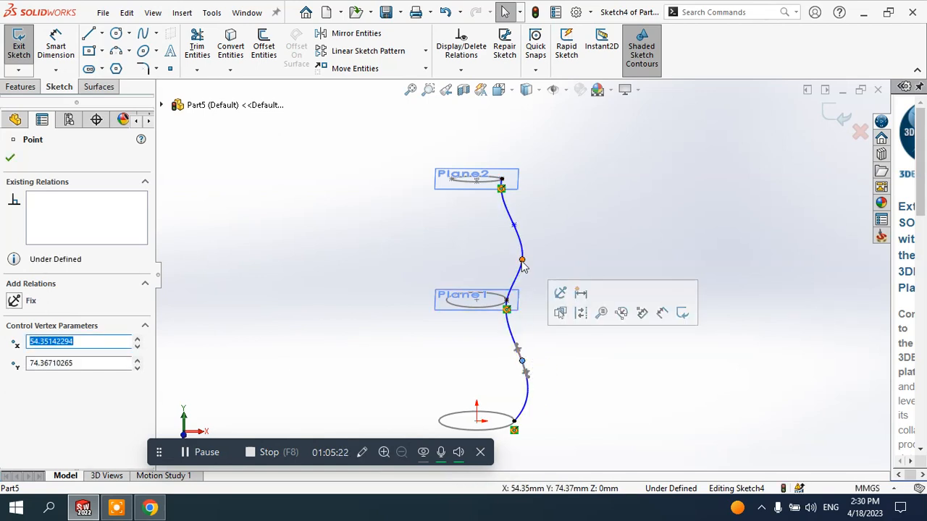
{"action": "mouse_move", "coordinate": [522, 264]}
{"action": "left_mouse_down"}
{"action": "mouse_move", "coordinate": [505, 262]}
{"action": "mouse_move", "coordinate": [524, 262]}
{"action": "left_mouse_up"}
{"action": "left_click", "coordinate": [572, 337]}
{"action": "mouse_move", "coordinate": [587, 331]}
{"action": "middle_mouse_down"}
{"action": "mouse_move", "coordinate": [522, 331]}
{"action": "mouse_move", "coordinate": [592, 336]}
{"action": "mouse_move", "coordinate": [584, 340]}
{"action": "middle_mouse_up"}
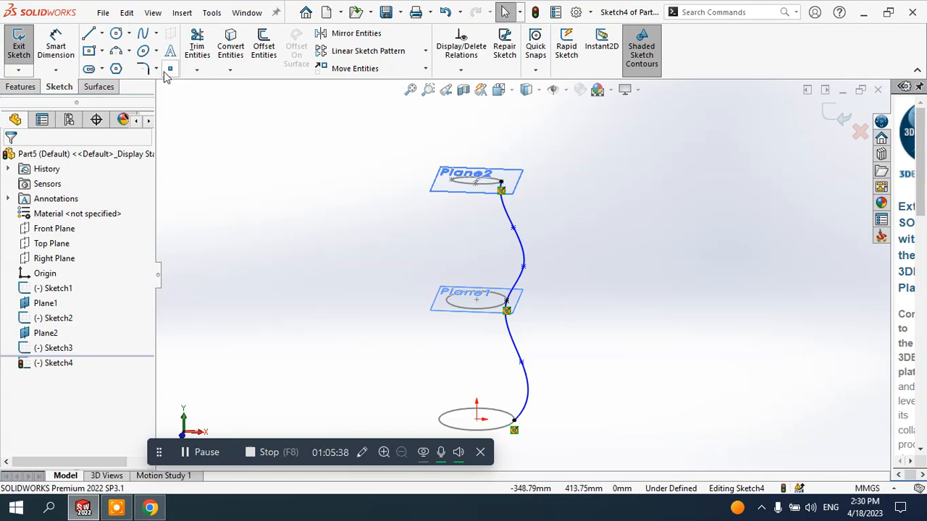
Draw a vertical construction centerline from the origin upward, ending a short distance below Plane1
{"action": "left_click", "coordinate": [103, 34]}
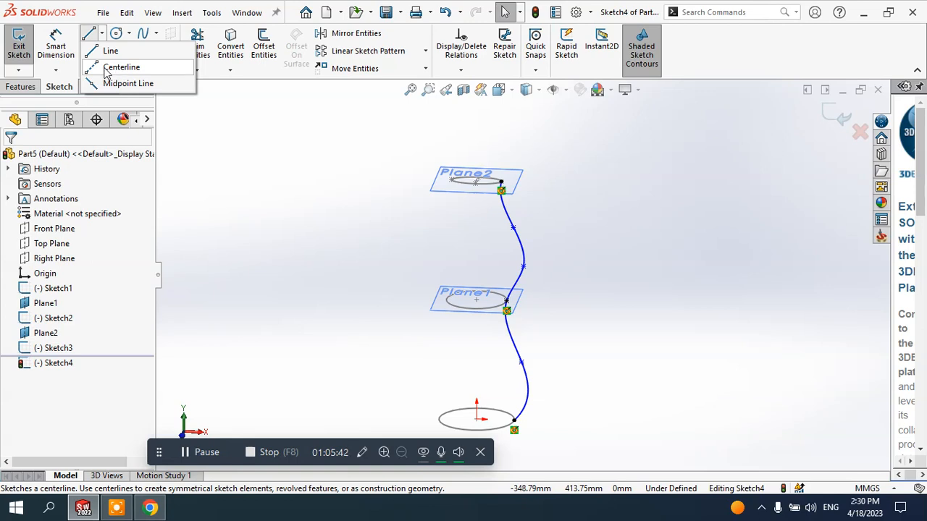
{"action": "left_click", "coordinate": [121, 67]}
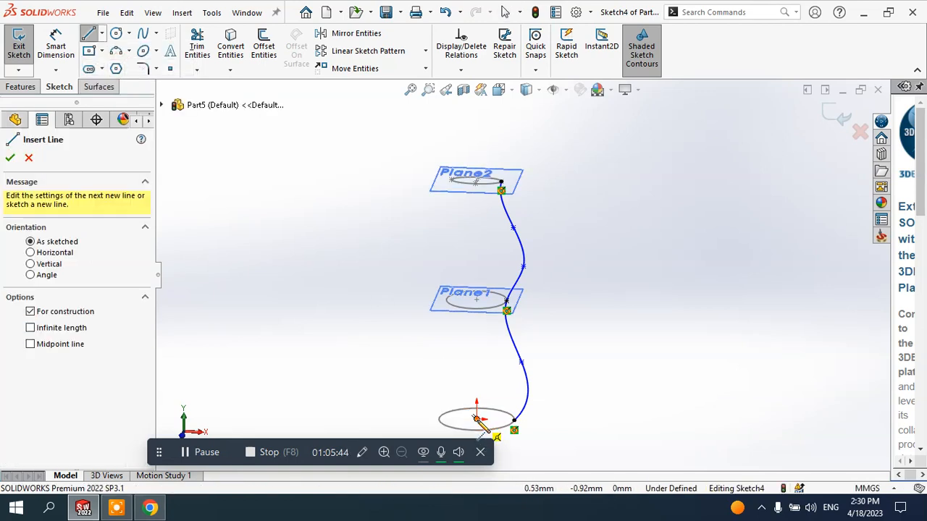
{"action": "left_click", "coordinate": [476, 330]}
{"action": "right_click", "coordinate": [607, 295]}
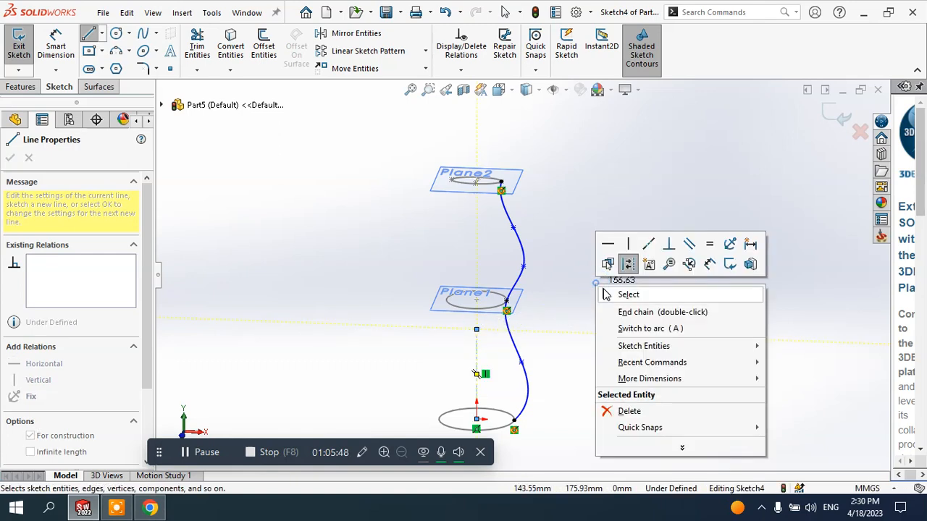
{"action": "left_click", "coordinate": [627, 295]}
Mirror the spline about the vertical centerline, keeping the original as a copy
{"action": "scroll", "coordinate": [605, 354], "scroll_direction": "up", "scroll_amount": 2}
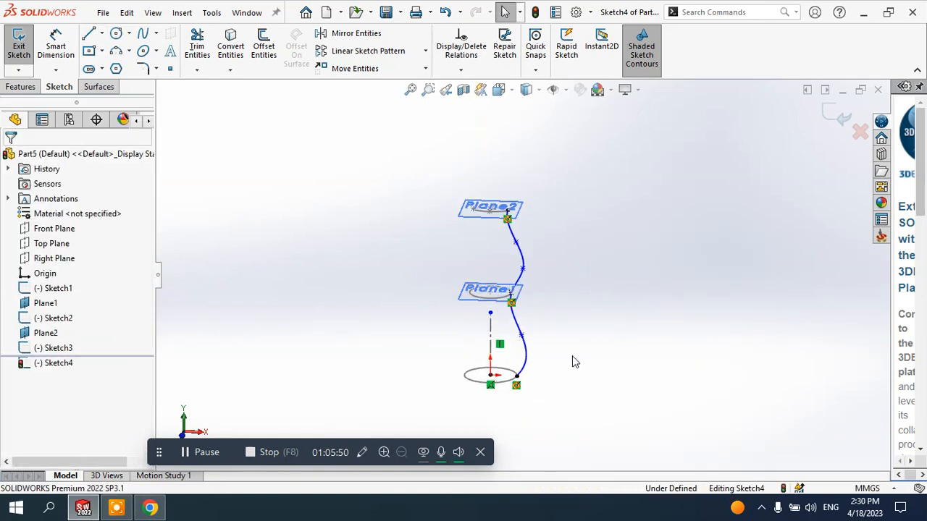
{"action": "scroll", "coordinate": [551, 366], "scroll_direction": "down", "scroll_amount": 1}
{"action": "scroll", "coordinate": [511, 318], "scroll_direction": "down", "scroll_amount": 2}
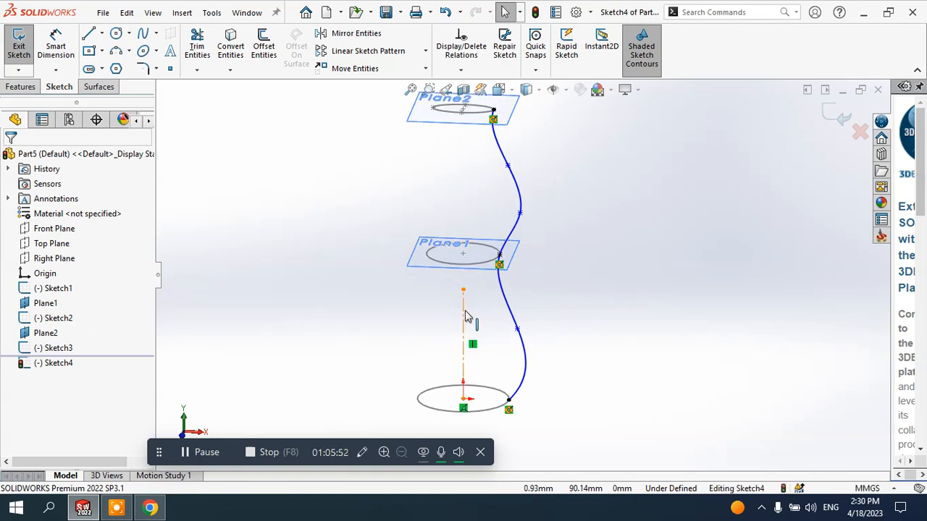
{"action": "scroll", "coordinate": [474, 333], "scroll_direction": "down", "scroll_amount": 2}
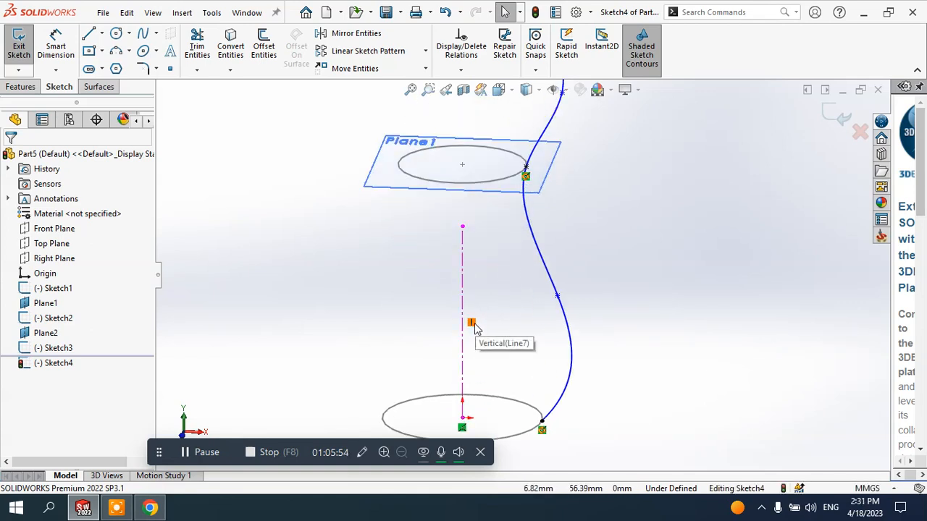
{"action": "scroll", "coordinate": [528, 331], "scroll_direction": "up", "scroll_amount": 5}
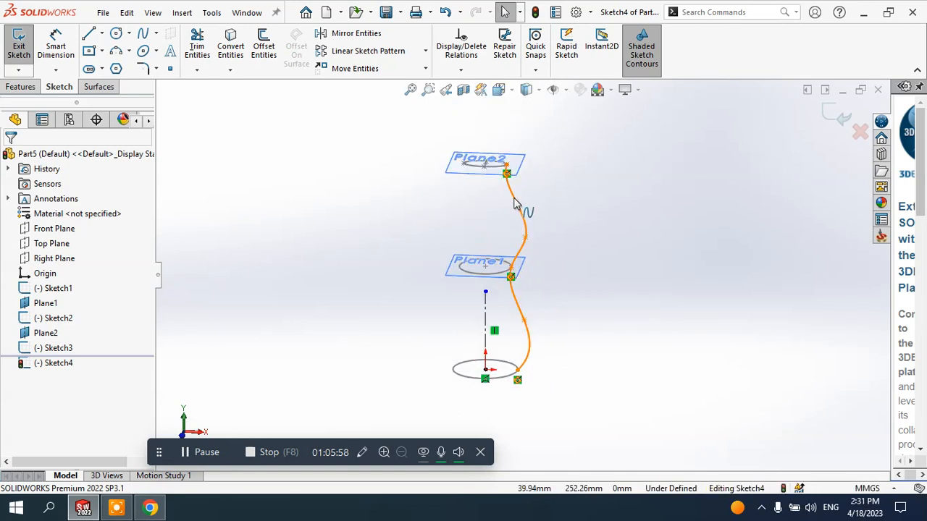
{"action": "left_click", "coordinate": [512, 202]}
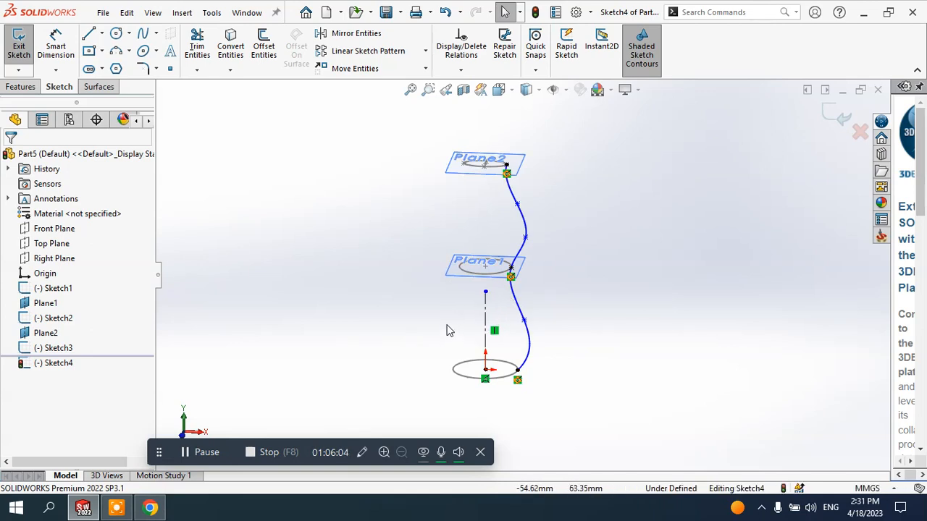
{"action": "left_click", "coordinate": [353, 36]}
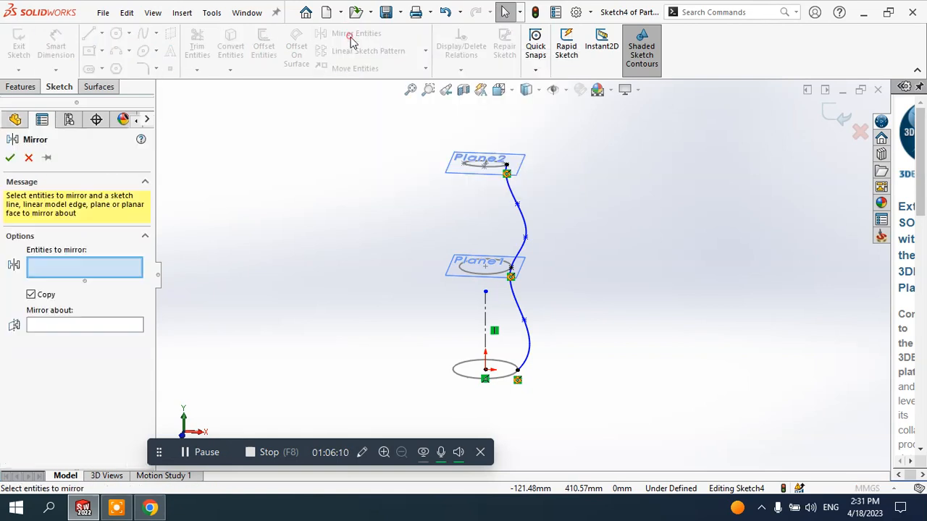
{"action": "left_click", "coordinate": [523, 224]}
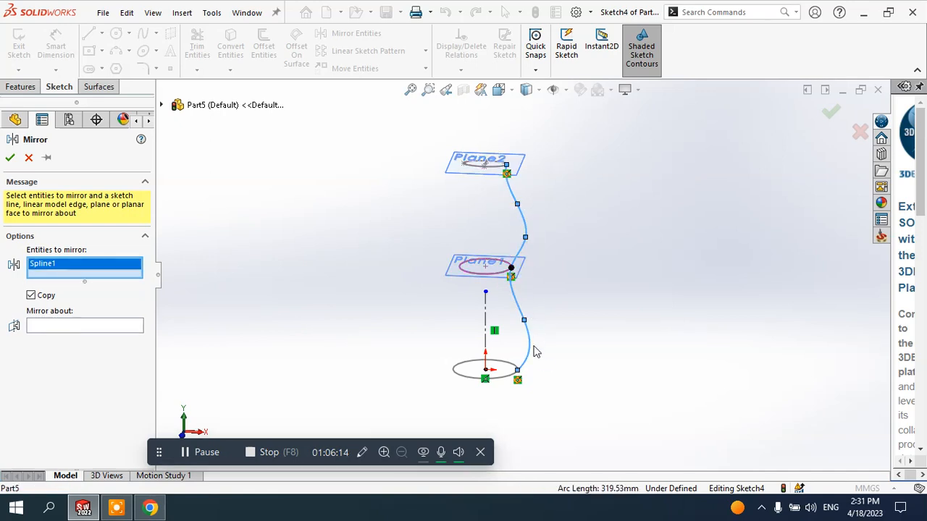
{"action": "left_click", "coordinate": [64, 328]}
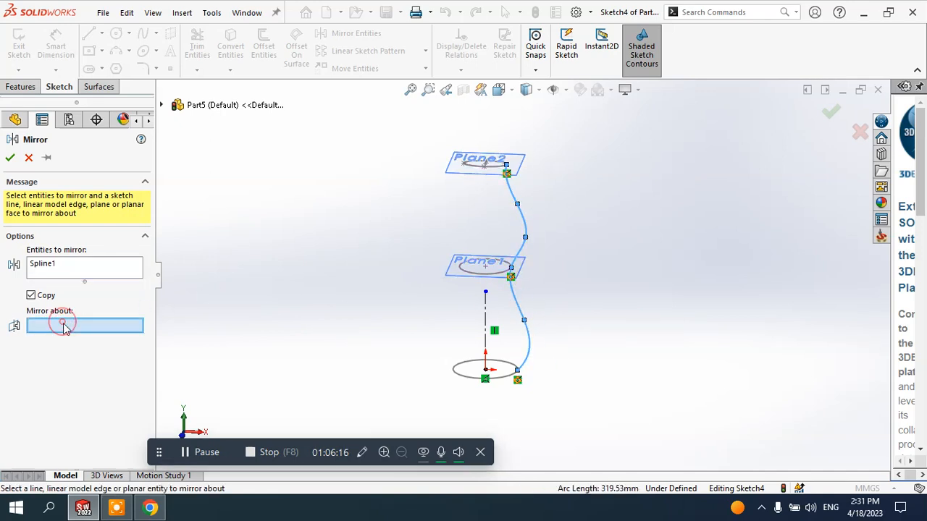
{"action": "left_click", "coordinate": [485, 318]}
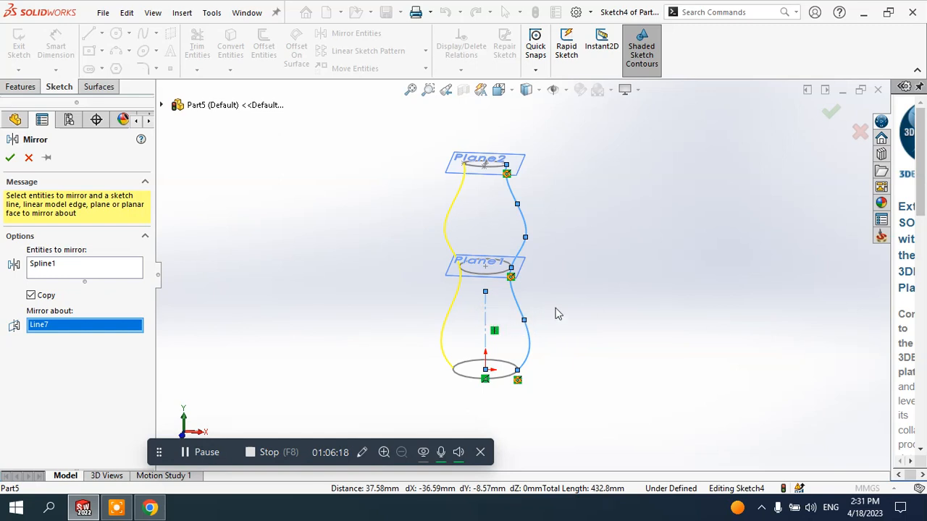
{"action": "middle_click_drag", "start_coordinate": [610, 275], "coordinate": [547, 286]}
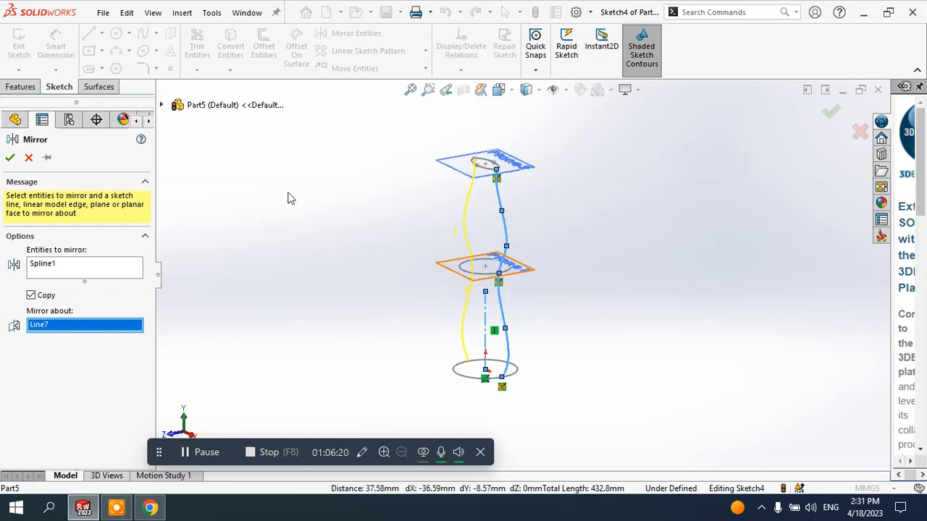
{"action": "left_click", "coordinate": [11, 160]}
{"action": "middle_click_drag", "start_coordinate": [356, 180], "coordinate": [447, 187]}
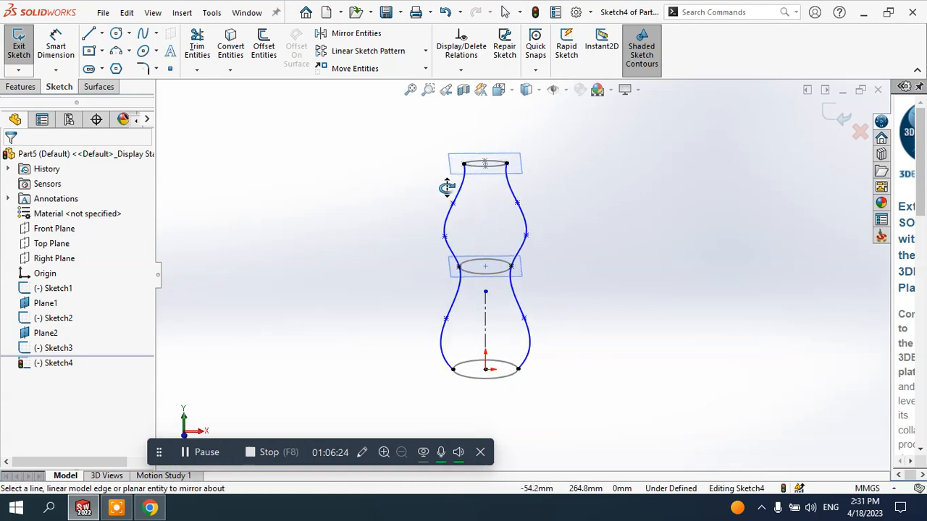
{"action": "scroll", "coordinate": [501, 162], "scroll_direction": "down", "scroll_amount": 2}
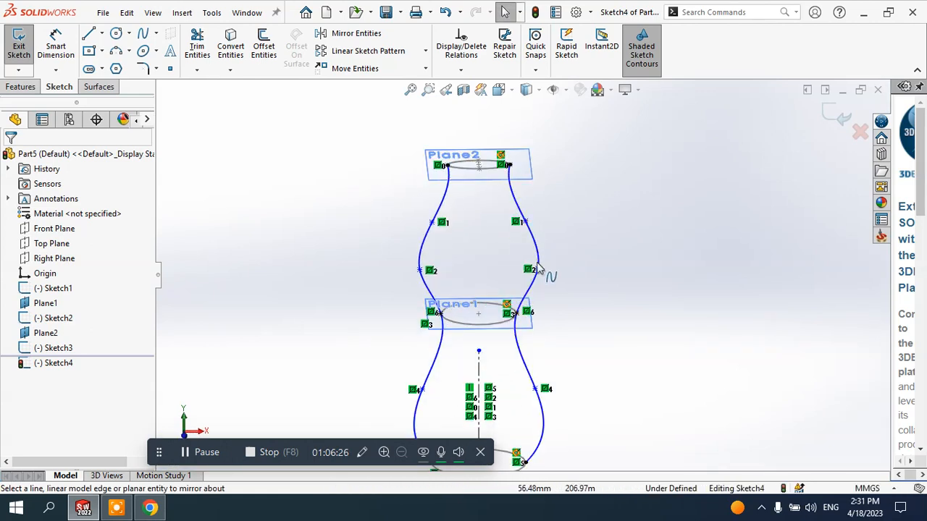
{"action": "scroll", "coordinate": [456, 184], "scroll_direction": "down", "scroll_amount": 4}
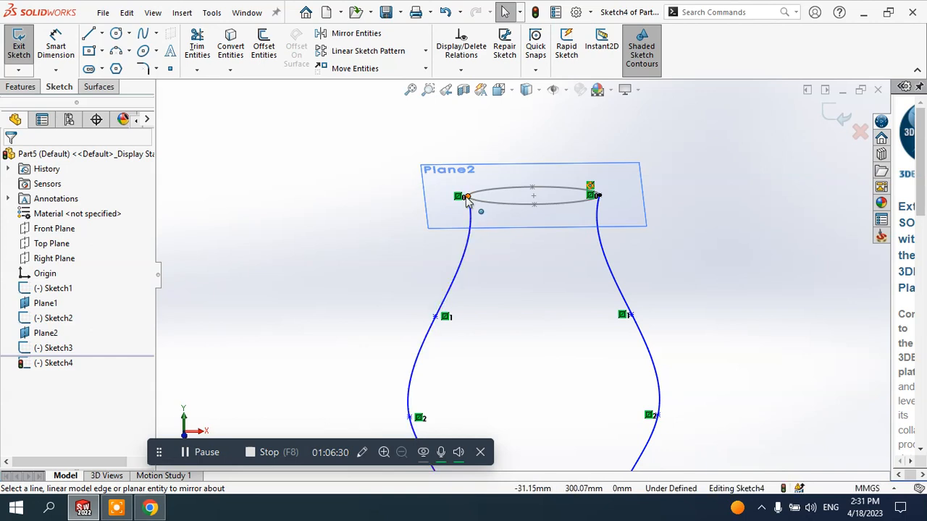
{"action": "scroll", "coordinate": [467, 200], "scroll_direction": "up", "scroll_amount": 4}
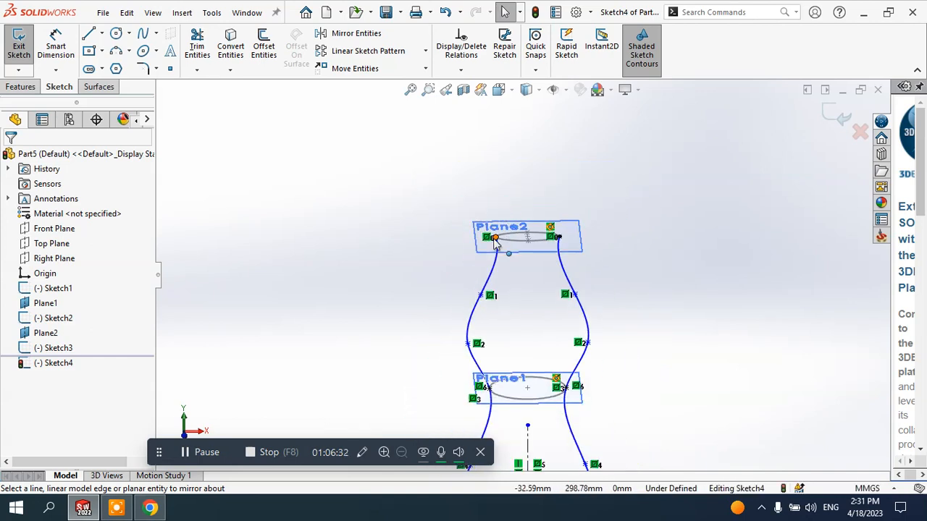
Exit the sketch that holds the spline and its mirrored copy
{"action": "scroll", "coordinate": [504, 395], "scroll_direction": "up", "scroll_amount": 4}
{"action": "scroll", "coordinate": [509, 338], "scroll_direction": "down", "scroll_amount": 3}
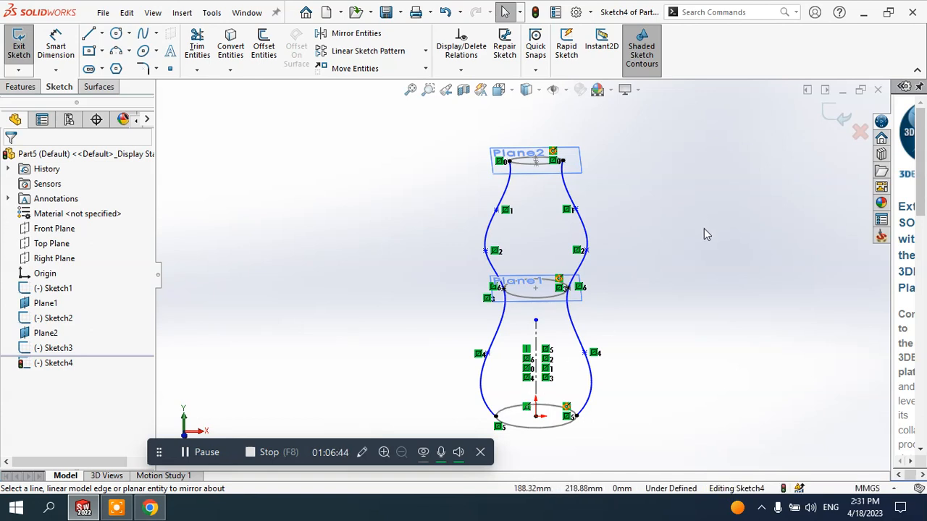
{"action": "mouse_move", "coordinate": [693, 229]}
{"action": "middle_mouse_down"}
{"action": "mouse_move", "coordinate": [621, 234]}
{"action": "mouse_move", "coordinate": [652, 231]}
{"action": "mouse_move", "coordinate": [634, 237]}
{"action": "mouse_move", "coordinate": [667, 254]}
{"action": "middle_mouse_up"}
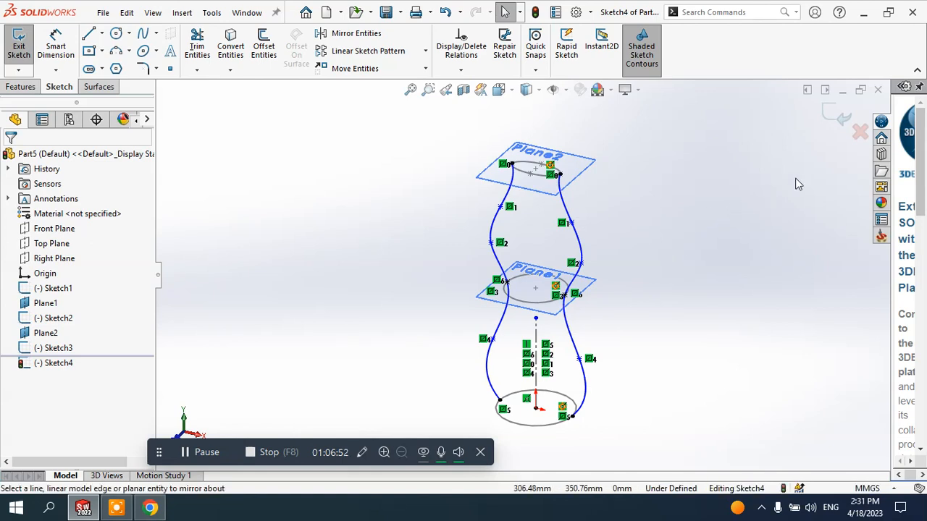
{"action": "left_click", "coordinate": [842, 125]}
{"action": "mouse_move", "coordinate": [702, 162]}
{"action": "middle_mouse_down"}
{"action": "mouse_move", "coordinate": [710, 207]}
{"action": "mouse_move", "coordinate": [723, 219]}
{"action": "mouse_move", "coordinate": [627, 188]}
{"action": "mouse_move", "coordinate": [675, 208]}
{"action": "middle_mouse_up"}
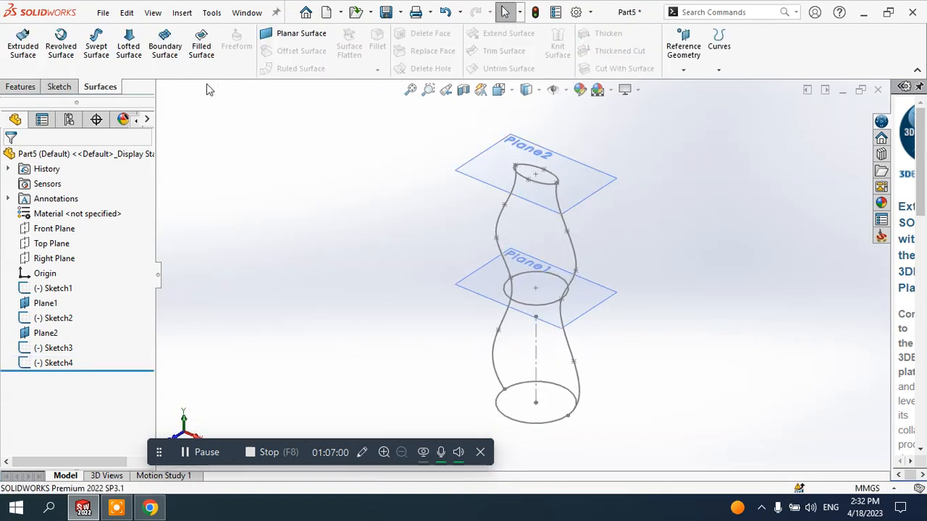
Start a lofted surface using the Plane2 profile, the Plane1 circle and the base circle as profiles, in that order
{"action": "left_click", "coordinate": [129, 45]}
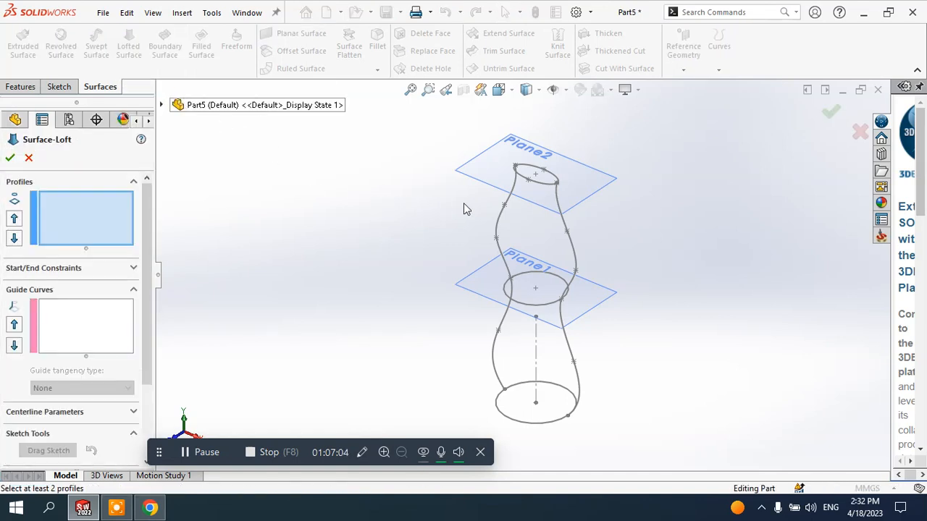
{"action": "left_click", "coordinate": [542, 186]}
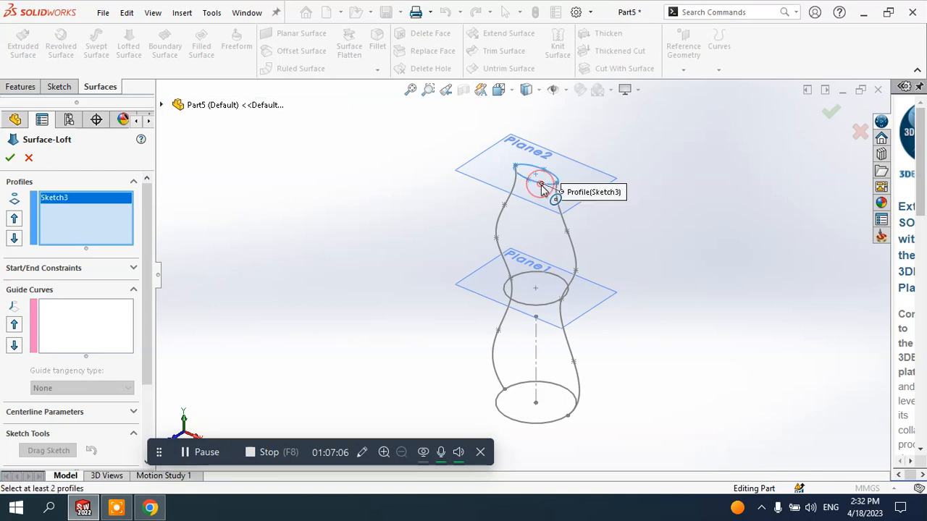
{"action": "left_click", "coordinate": [546, 305]}
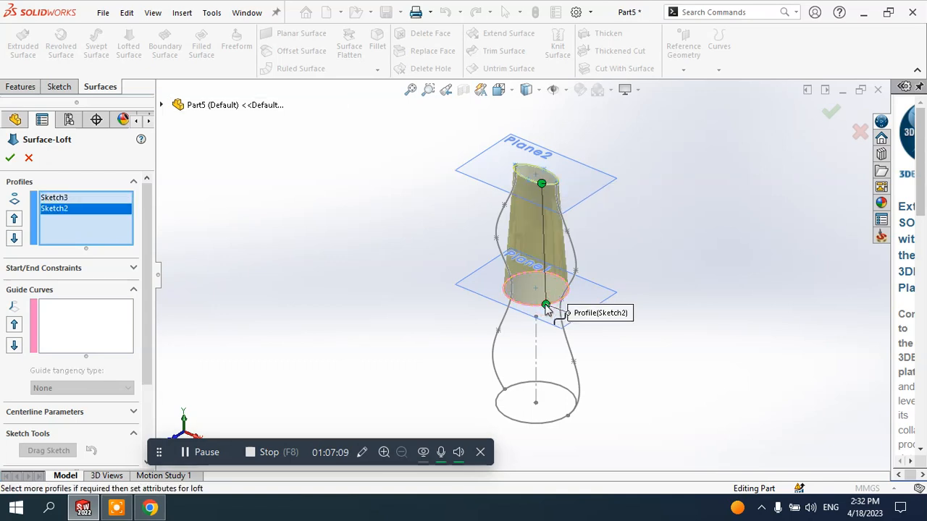
{"action": "left_click", "coordinate": [552, 426]}
{"action": "mouse_move", "coordinate": [551, 425]}
{"action": "middle_mouse_down"}
{"action": "mouse_move", "coordinate": [632, 398]}
{"action": "mouse_move", "coordinate": [666, 325]}
{"action": "mouse_move", "coordinate": [717, 310]}
{"action": "mouse_move", "coordinate": [693, 303]}
{"action": "mouse_move", "coordinate": [657, 256]}
{"action": "mouse_move", "coordinate": [635, 248]}
{"action": "mouse_move", "coordinate": [713, 276]}
{"action": "middle_mouse_up"}
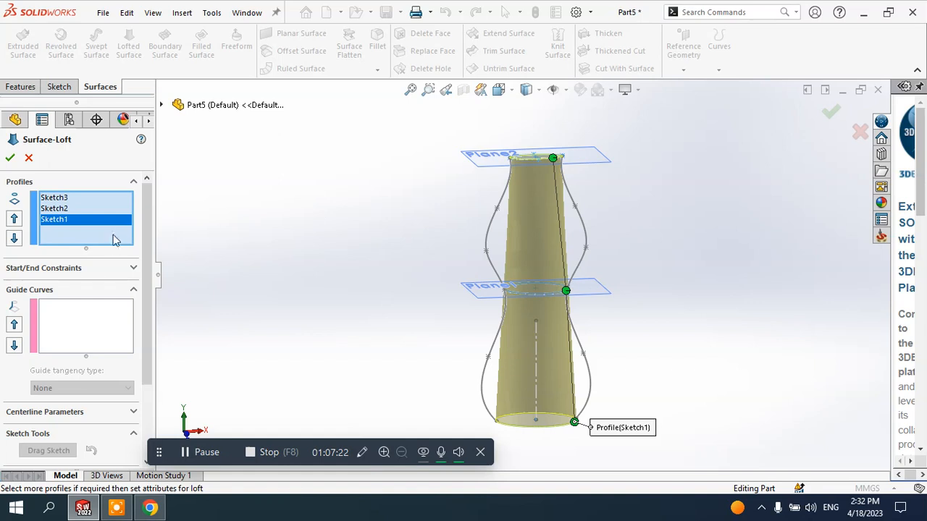
Add the original spline and its mirrored copy as two open-loop guide curves and create the lofted surface
{"action": "left_click", "coordinate": [62, 311]}
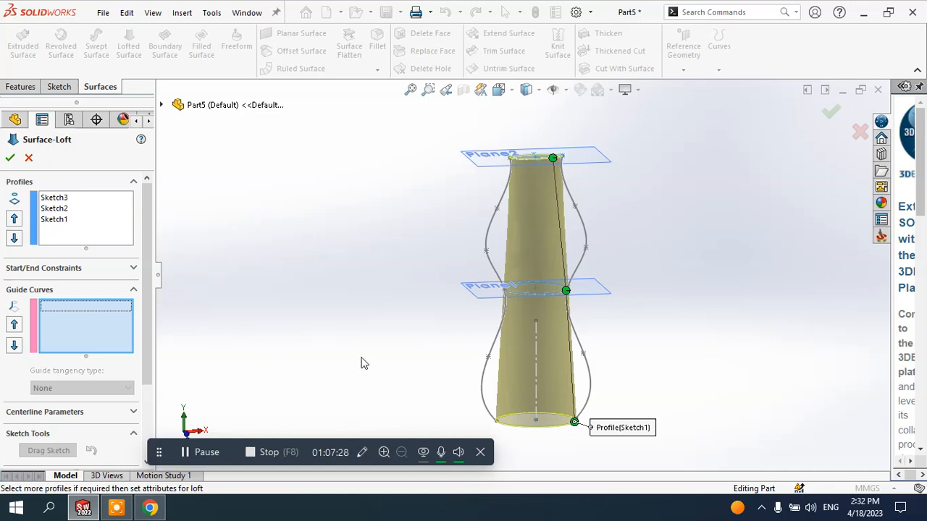
{"action": "left_click", "coordinate": [582, 418]}
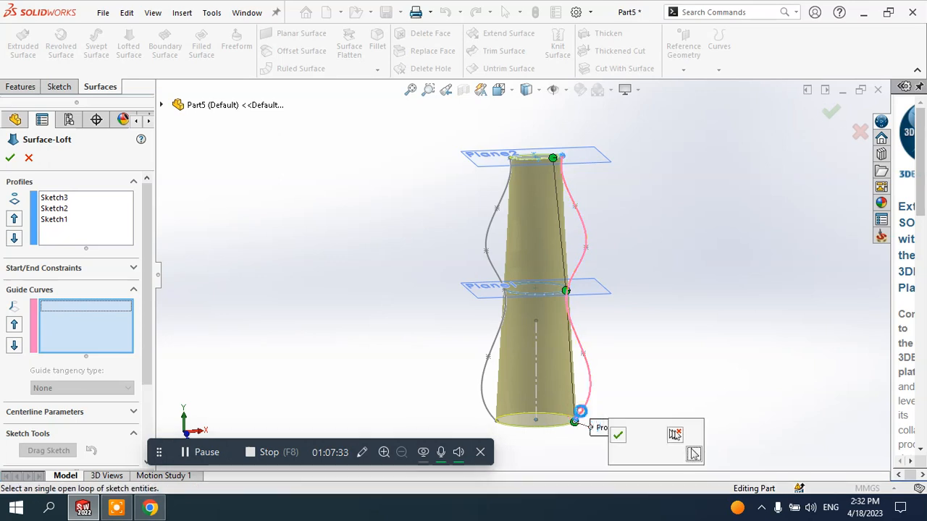
{"action": "left_click", "coordinate": [619, 437]}
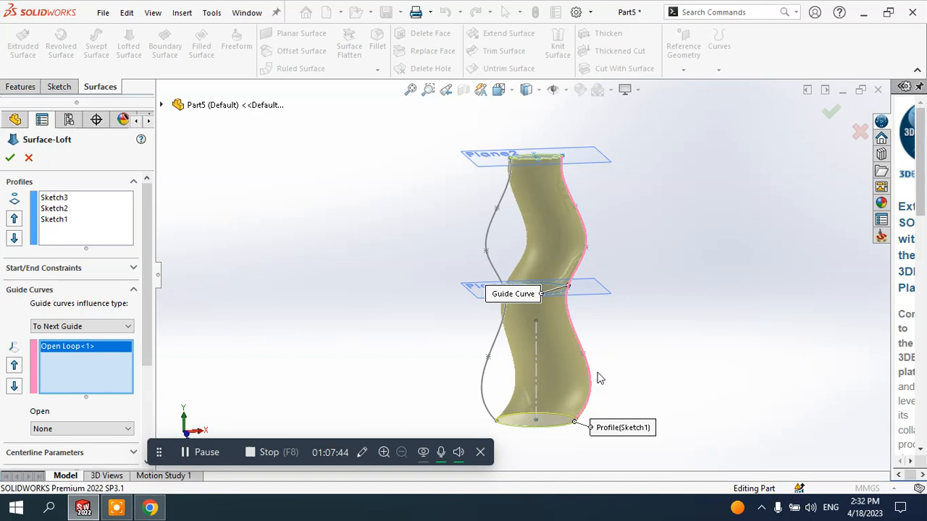
{"action": "left_click", "coordinate": [490, 420]}
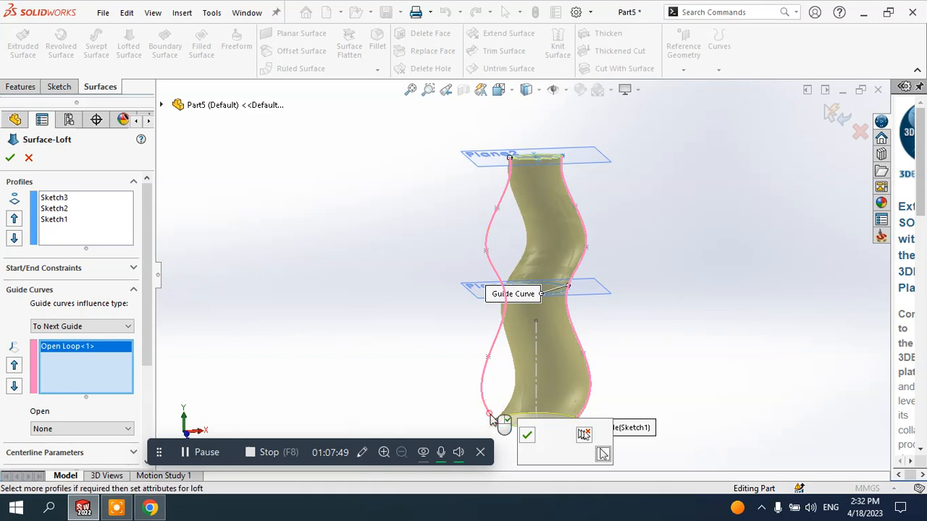
{"action": "left_click", "coordinate": [527, 434]}
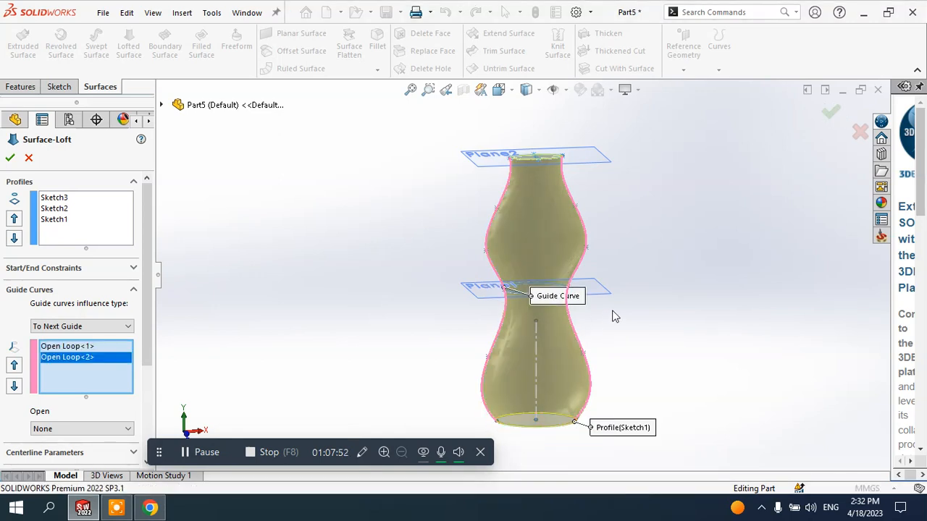
{"action": "mouse_move", "coordinate": [612, 316]}
{"action": "middle_mouse_down"}
{"action": "mouse_move", "coordinate": [676, 316]}
{"action": "mouse_move", "coordinate": [627, 319]}
{"action": "mouse_move", "coordinate": [550, 297]}
{"action": "mouse_move", "coordinate": [605, 322]}
{"action": "middle_mouse_up"}
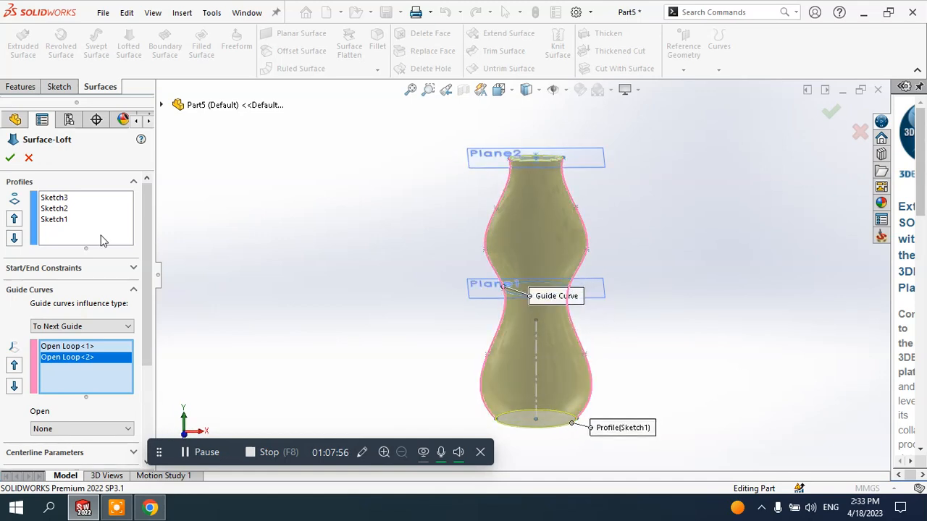
{"action": "left_click", "coordinate": [10, 159]}
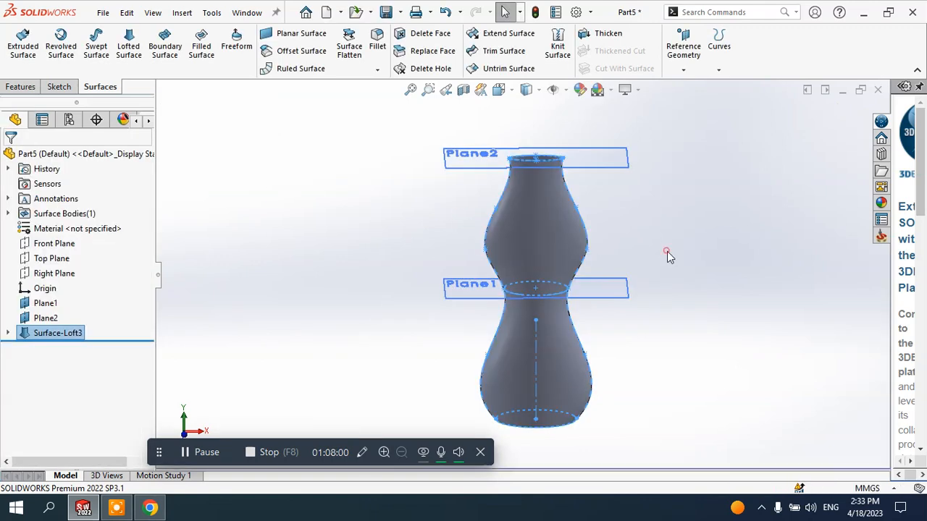
Examine the lofted surface's interior in a section view cut along the Front Plane, and restore the full view
{"action": "mouse_move", "coordinate": [668, 255]}
{"action": "middle_mouse_down"}
{"action": "mouse_move", "coordinate": [648, 258]}
{"action": "mouse_move", "coordinate": [575, 213]}
{"action": "mouse_move", "coordinate": [581, 263]}
{"action": "mouse_move", "coordinate": [668, 265]}
{"action": "middle_mouse_up"}
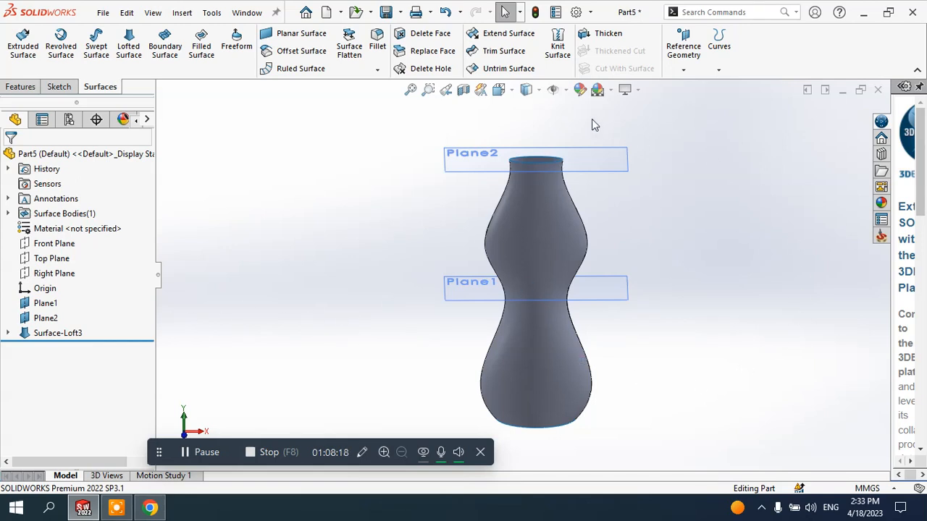
{"action": "left_click", "coordinate": [463, 90]}
{"action": "middle_click_drag", "start_coordinate": [653, 258], "coordinate": [667, 236]}
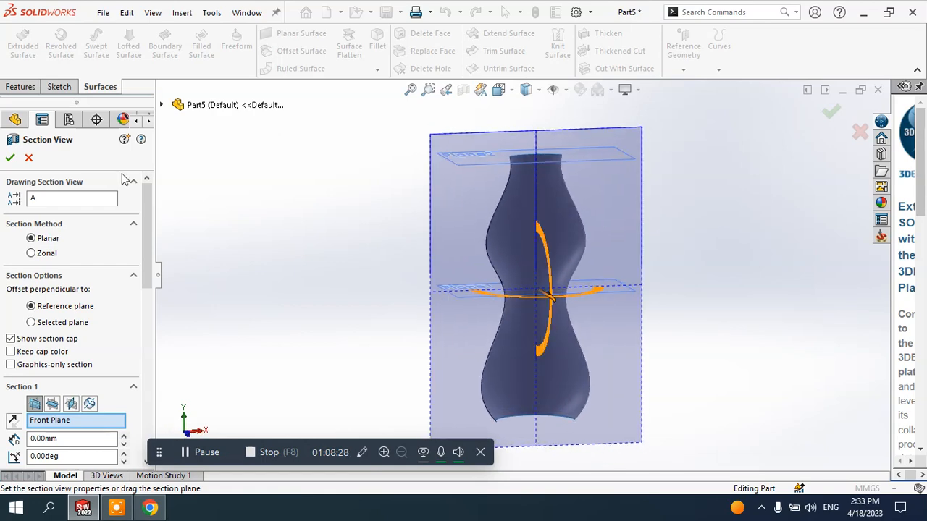
{"action": "left_click", "coordinate": [10, 158]}
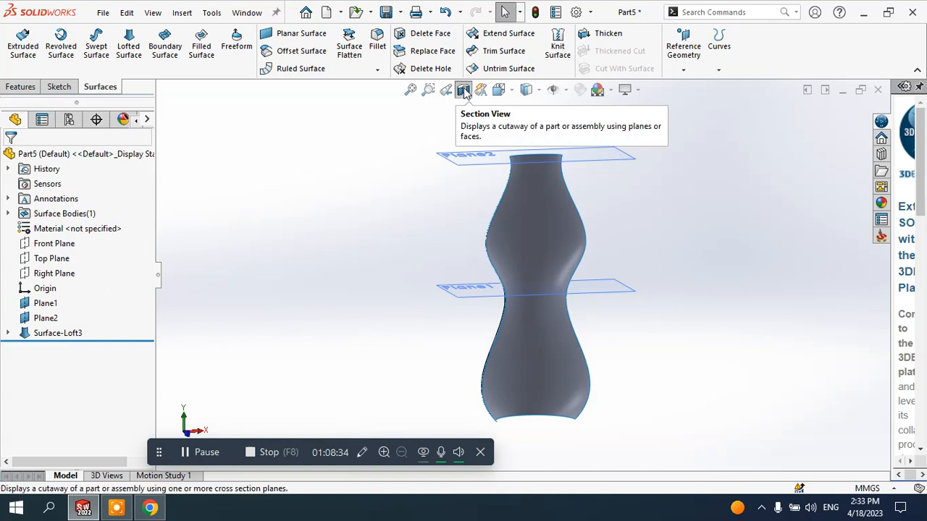
{"action": "middle_click_drag", "start_coordinate": [627, 219], "coordinate": [574, 242]}
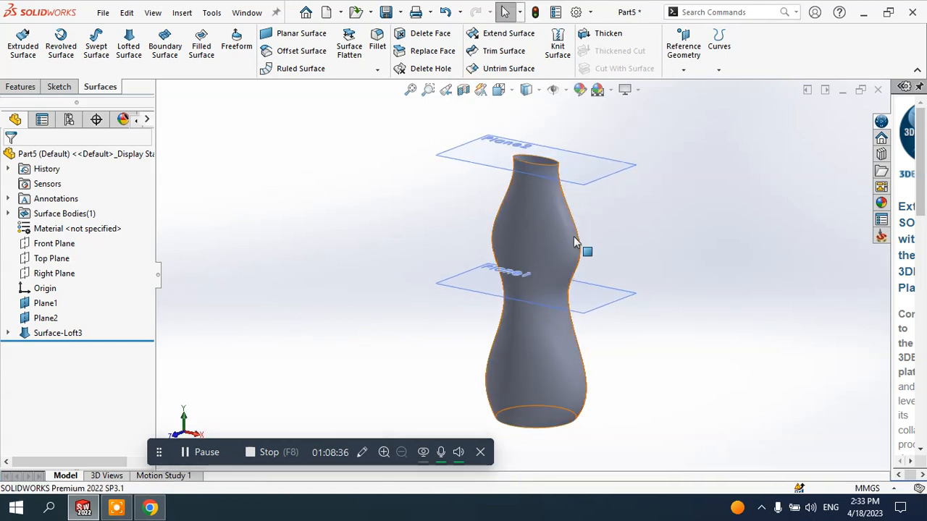
Hide the reference planes Plane1 and Plane2
{"action": "scroll", "coordinate": [598, 283], "scroll_direction": "down", "scroll_amount": 5}
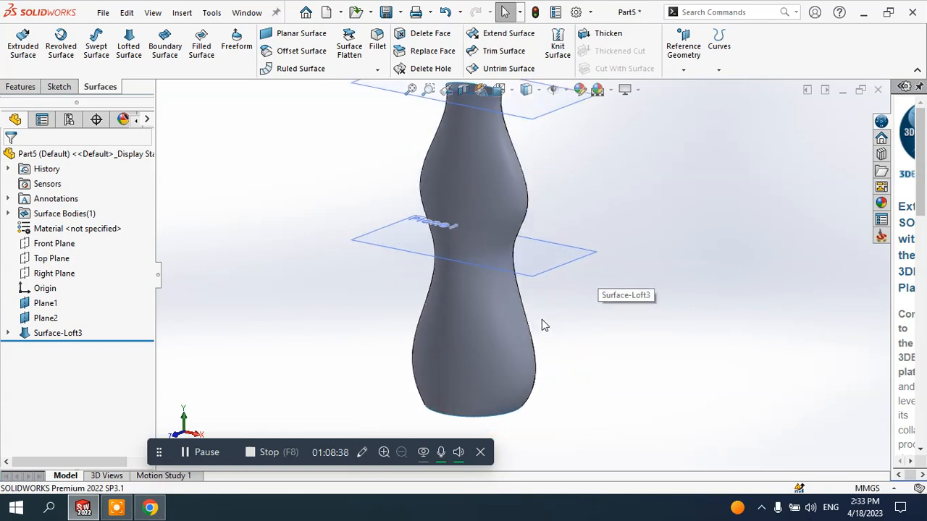
{"action": "scroll", "coordinate": [550, 304], "scroll_direction": "up", "scroll_amount": 3}
{"action": "left_click", "coordinate": [534, 268]}
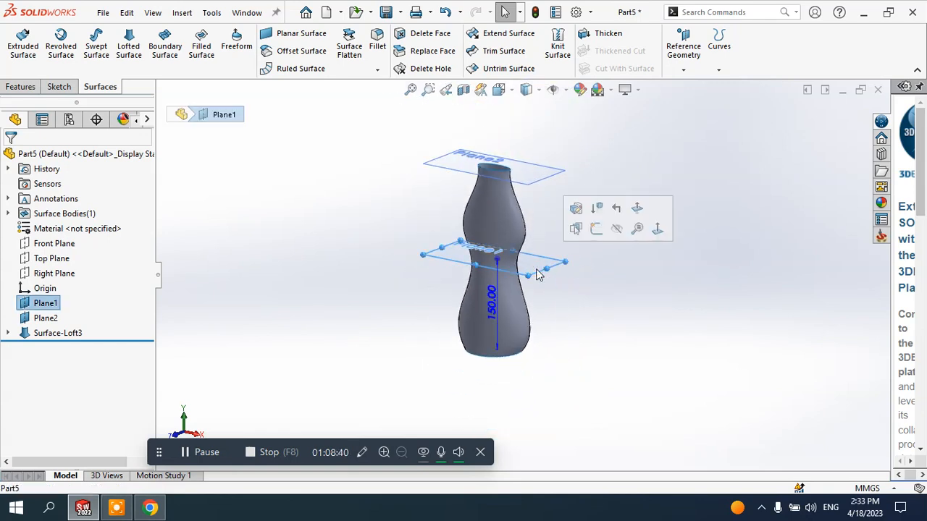
{"action": "left_click", "coordinate": [617, 229]}
{"action": "left_click", "coordinate": [533, 176]}
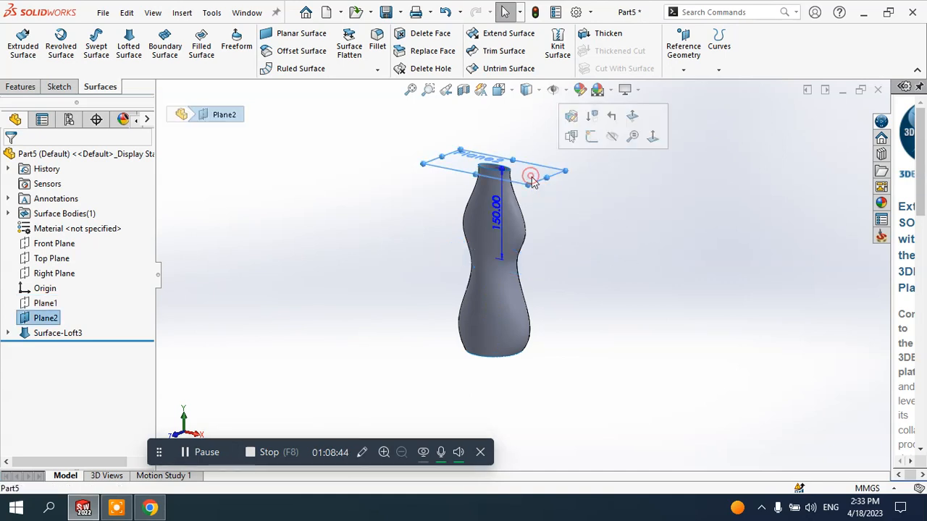
{"action": "left_click", "coordinate": [612, 139]}
Examine the lofted body's shape from the front and the side, comparing it with the Right Plane
{"action": "middle_click_drag", "start_coordinate": [575, 182], "coordinate": [549, 214]}
{"action": "scroll", "coordinate": [528, 270], "scroll_direction": "down", "scroll_amount": 3}
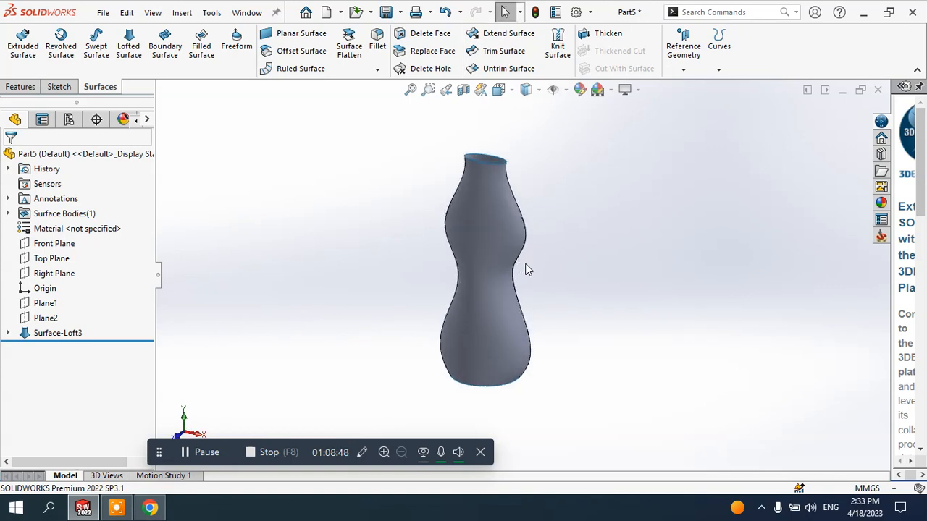
{"action": "middle_click_drag", "start_coordinate": [528, 270], "coordinate": [500, 263]}
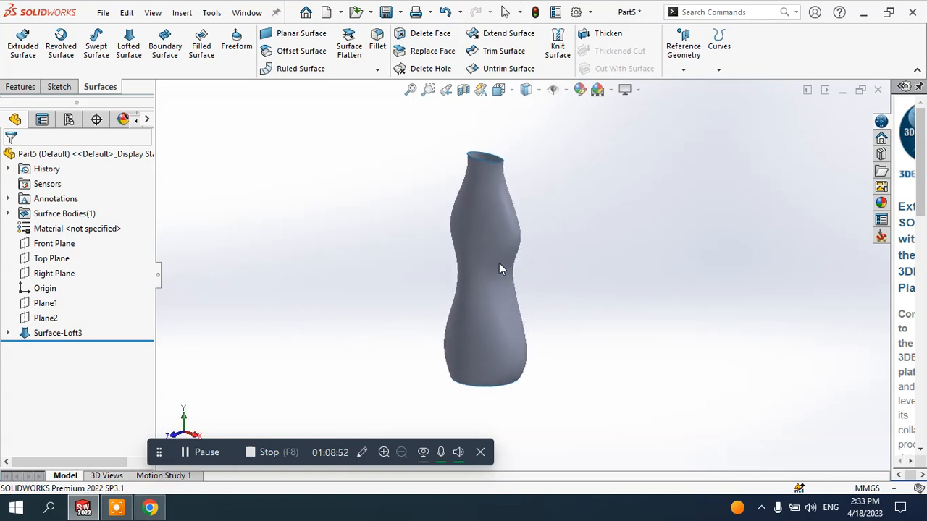
{"action": "middle_click_drag", "start_coordinate": [502, 307], "coordinate": [650, 233]}
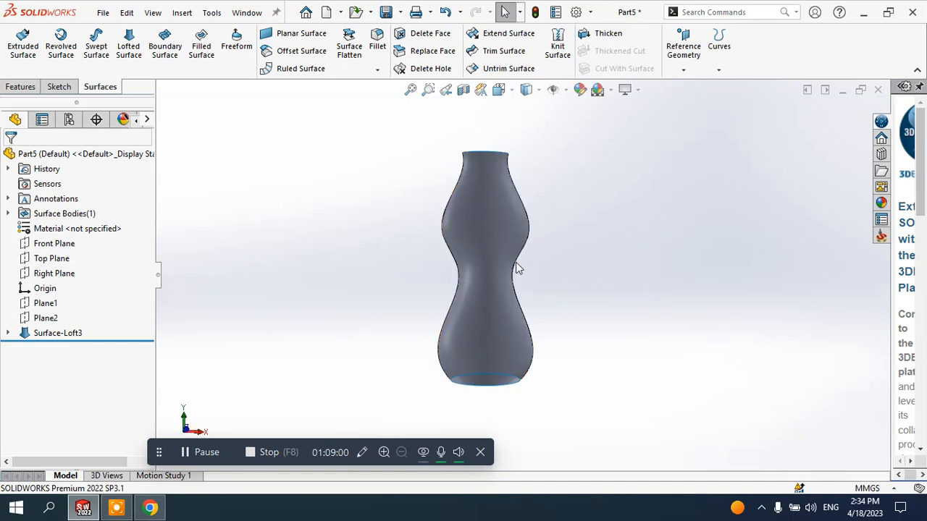
{"action": "middle_click_drag", "start_coordinate": [557, 325], "coordinate": [454, 363]}
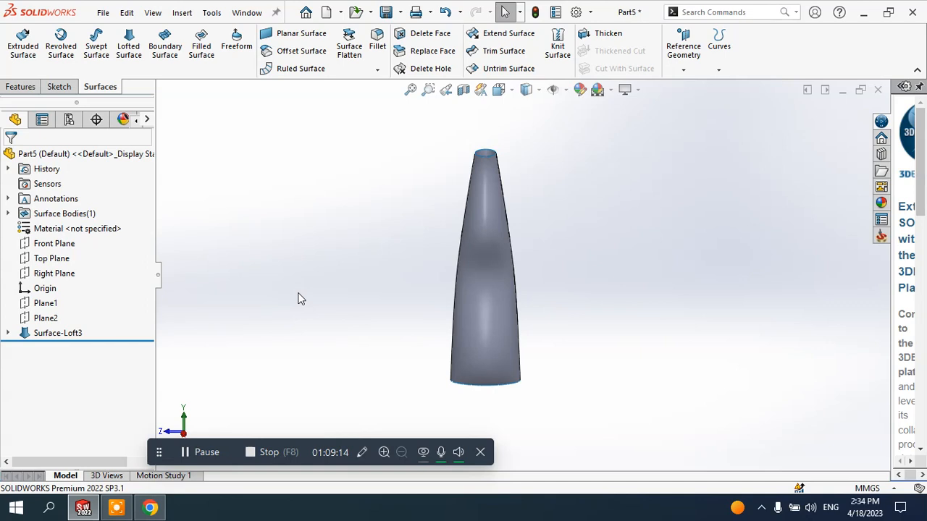
{"action": "left_click", "coordinate": [49, 273]}
{"action": "middle_click_drag", "start_coordinate": [578, 265], "coordinate": [544, 224]}
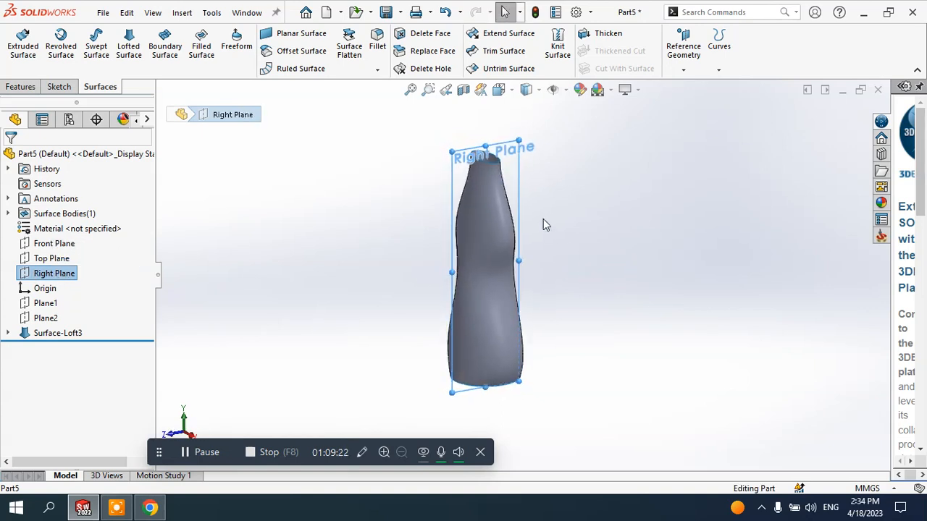
{"action": "left_click", "coordinate": [265, 294]}
Delete the Surface-Loft3 feature, keeping its profile and guide curve sketches
{"action": "left_click", "coordinate": [72, 335]}
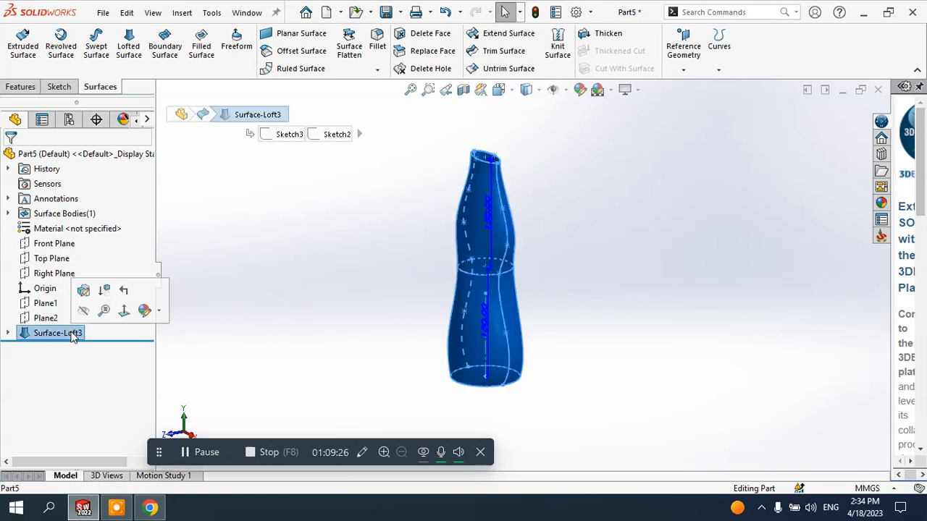
{"action": "right_click", "coordinate": [72, 335]}
{"action": "left_click", "coordinate": [106, 307]}
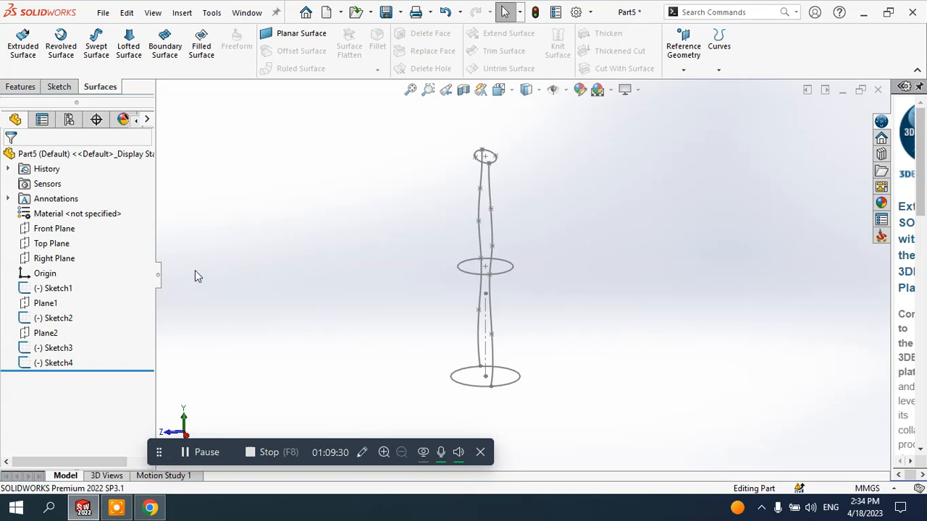
Start a new sketch on the Right Plane for an additional guide curve
{"action": "left_click", "coordinate": [57, 258]}
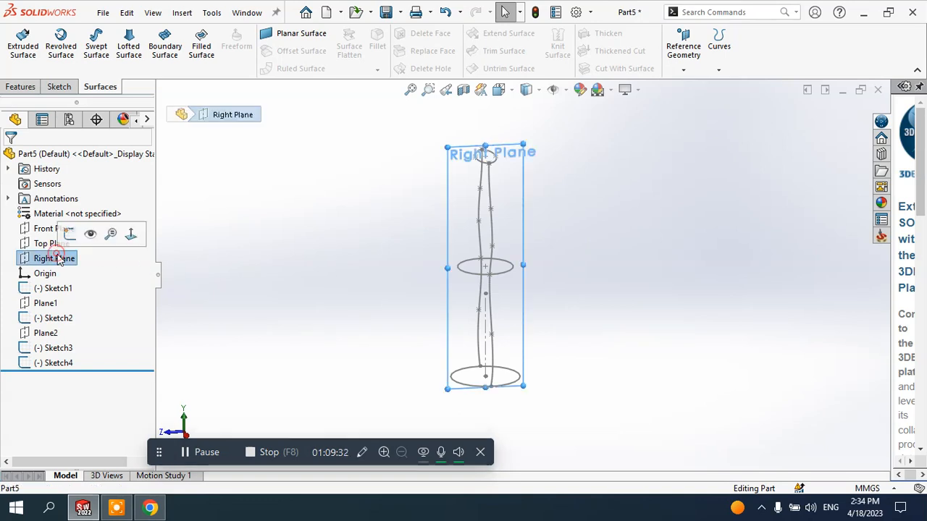
{"action": "left_click", "coordinate": [70, 234]}
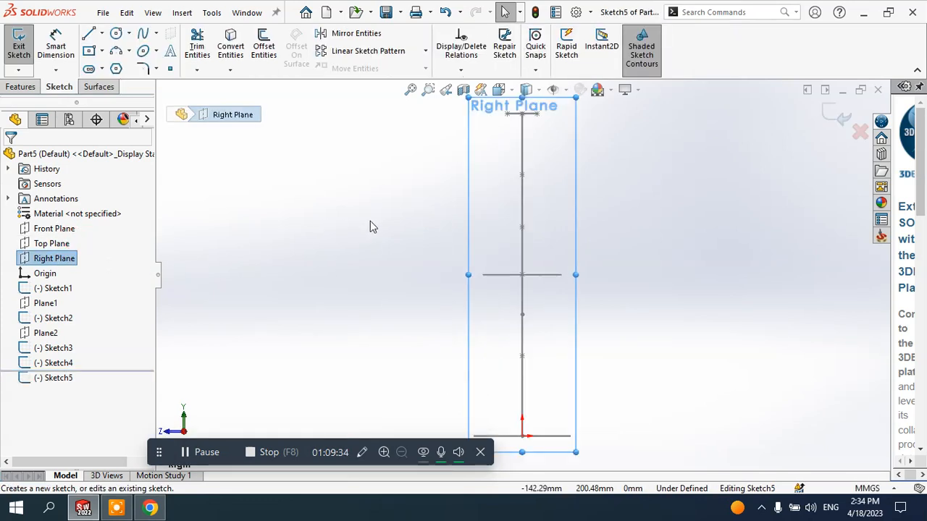
{"action": "left_click", "coordinate": [612, 235]}
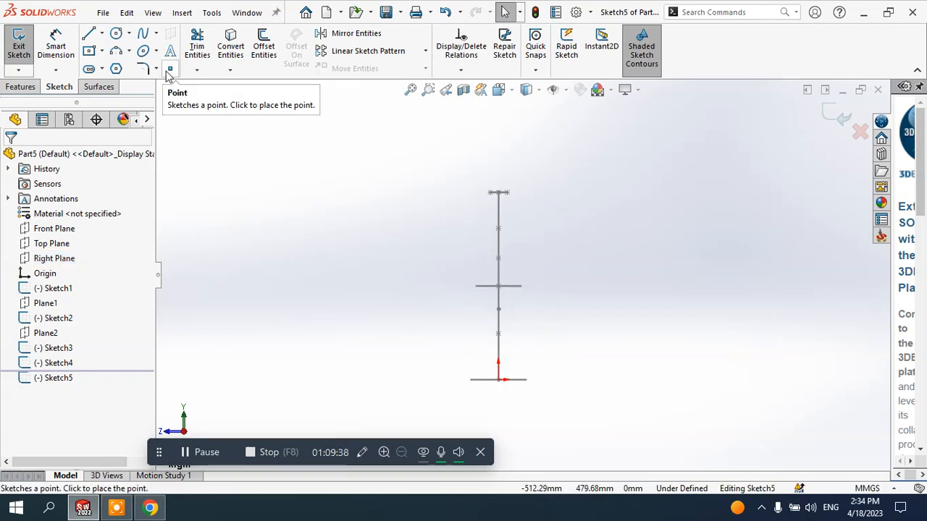
Sketch a three-point arc of about 1761 mm radius beside the profiles, from the top ellipse's level to the base circle's level
{"action": "left_click", "coordinate": [130, 51]}
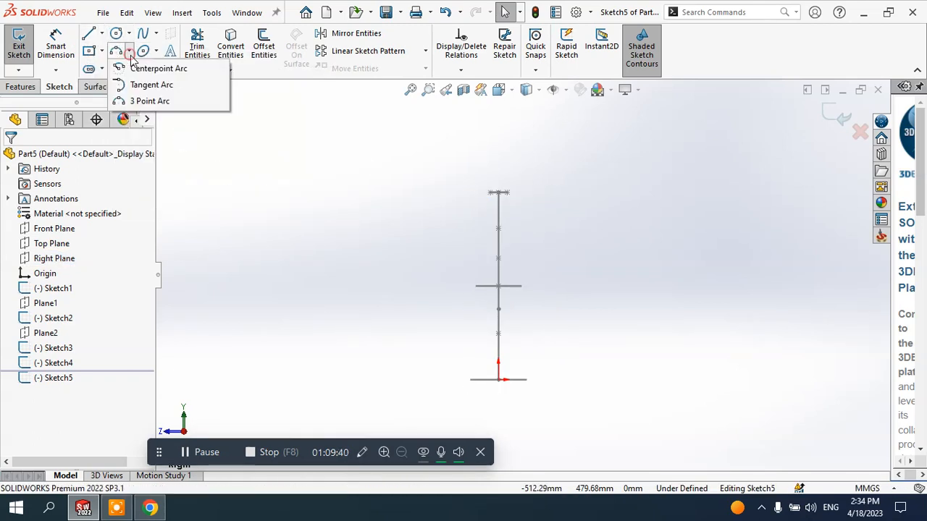
{"action": "left_click", "coordinate": [137, 101]}
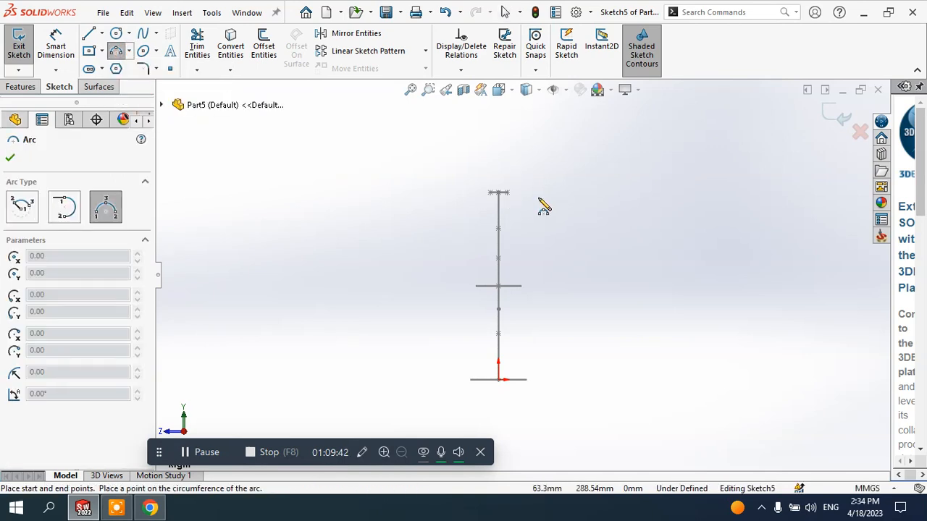
{"action": "left_click", "coordinate": [519, 192]}
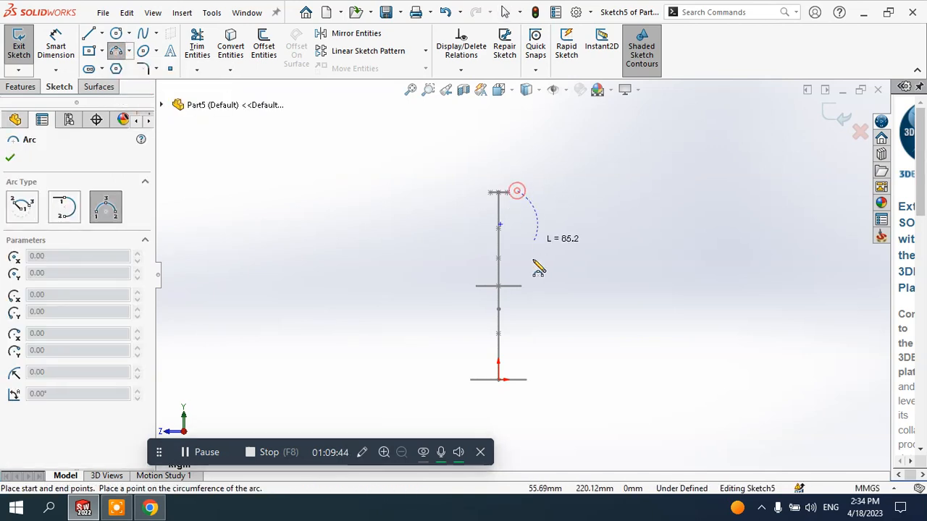
{"action": "left_click", "coordinate": [541, 379]}
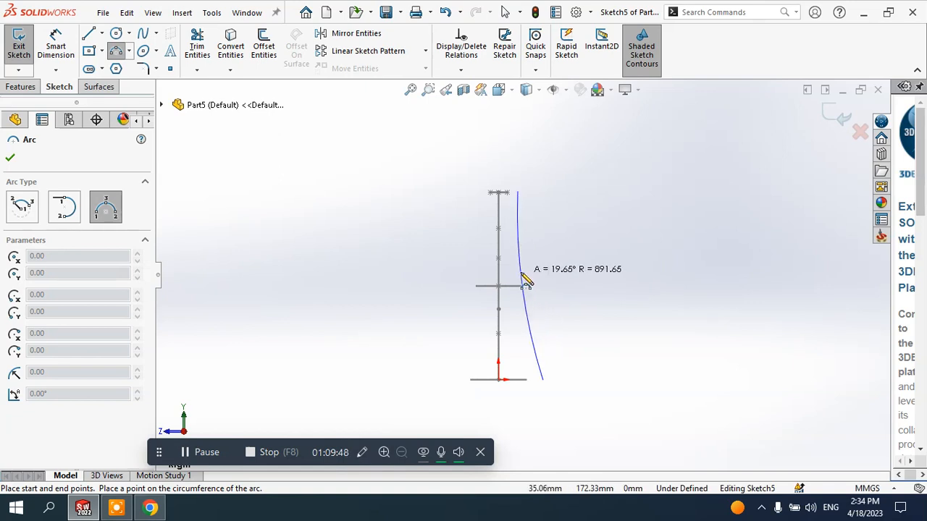
{"action": "left_click", "coordinate": [532, 281]}
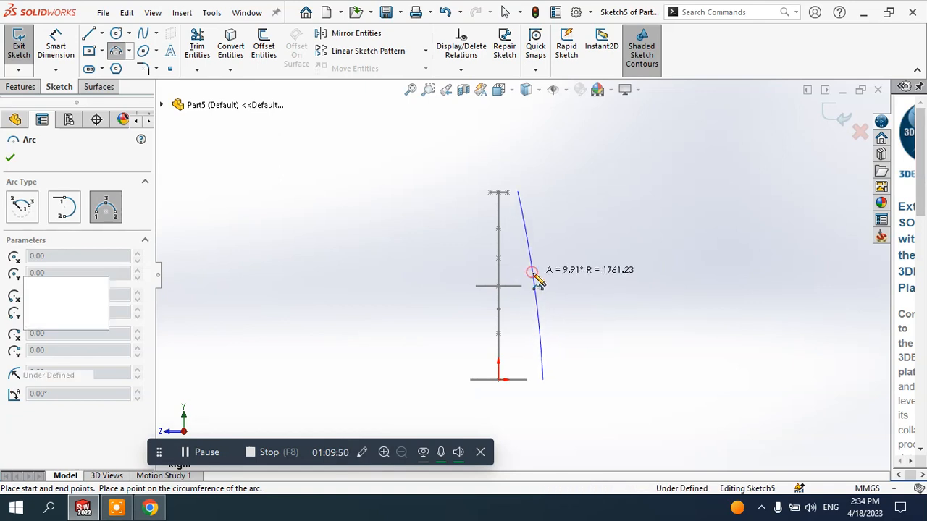
{"action": "right_click", "coordinate": [590, 188]}
{"action": "left_click", "coordinate": [608, 186]}
Add a Pierce relation between the arc's upper endpoint and the top ellipse
{"action": "mouse_move", "coordinate": [606, 187]}
{"action": "middle_mouse_down"}
{"action": "mouse_move", "coordinate": [585, 261]}
{"action": "mouse_move", "coordinate": [601, 261]}
{"action": "mouse_move", "coordinate": [558, 248]}
{"action": "middle_mouse_up"}
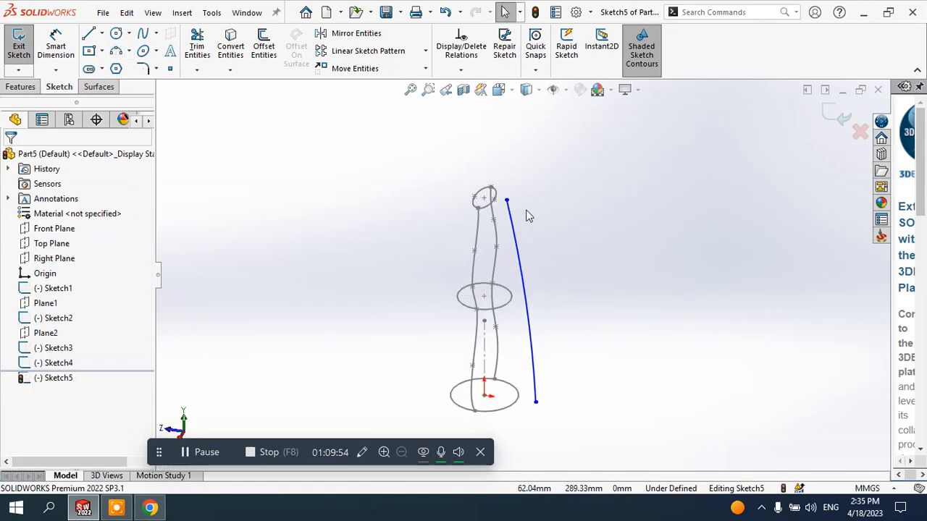
{"action": "scroll", "coordinate": [527, 215], "scroll_direction": "down", "scroll_amount": 1}
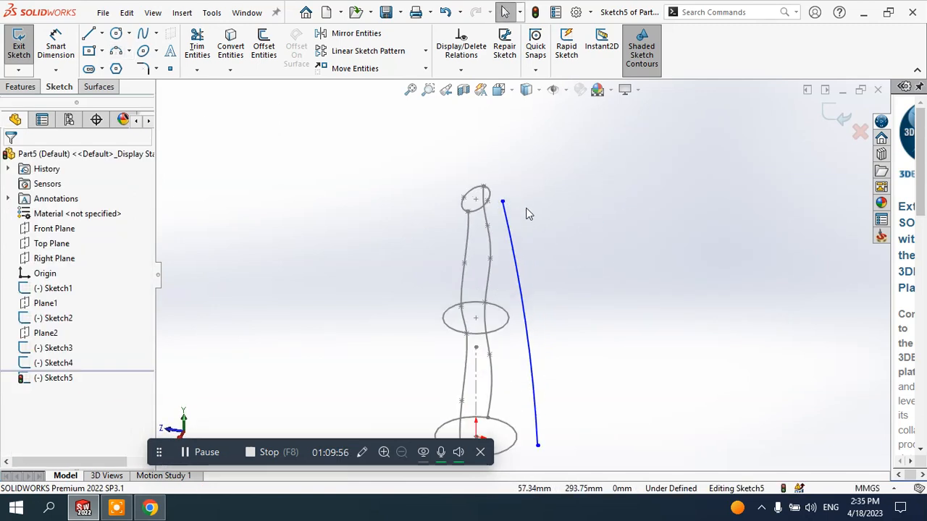
{"action": "scroll", "coordinate": [529, 217], "scroll_direction": "up", "scroll_amount": 3}
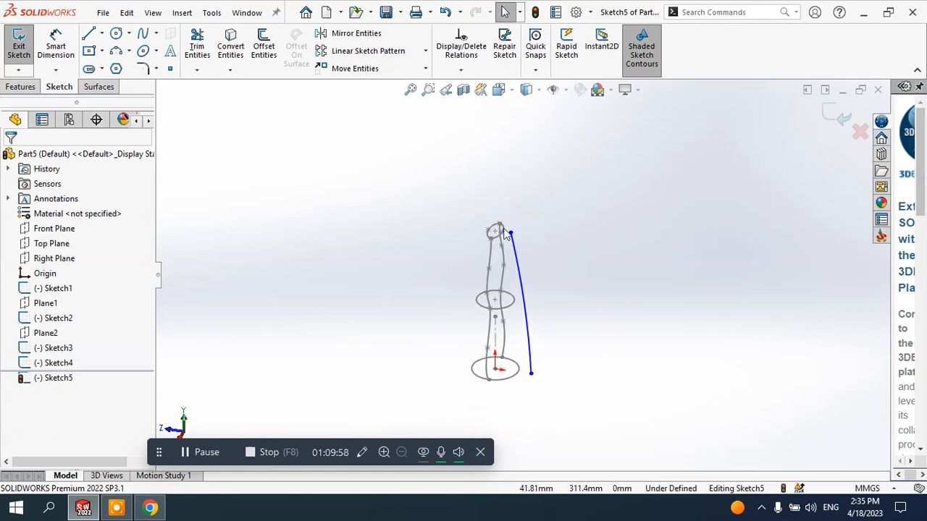
{"action": "scroll", "coordinate": [507, 234], "scroll_direction": "down", "scroll_amount": 2}
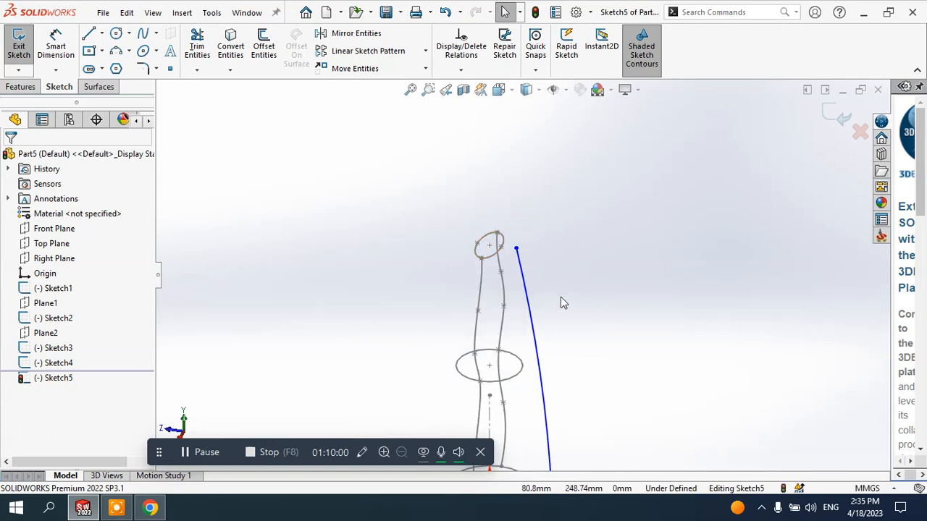
{"action": "left_click", "coordinate": [516, 249]}
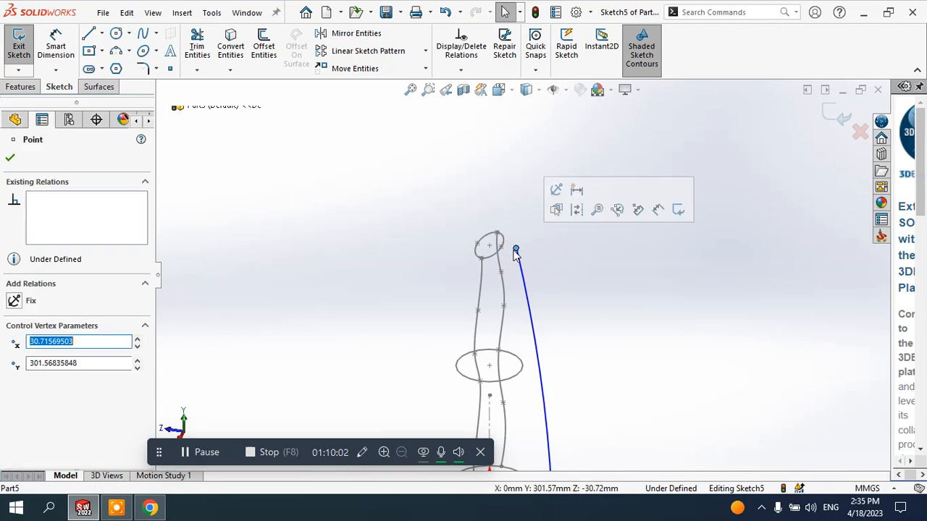
{"action": "left_click", "coordinate": [499, 255], "text": "ctrl"}
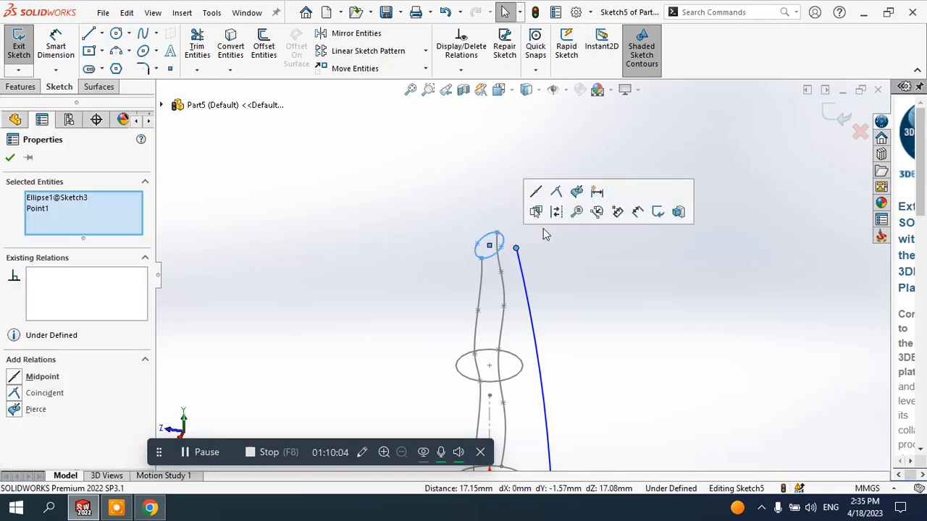
{"action": "left_click", "coordinate": [590, 194]}
{"action": "left_click", "coordinate": [577, 209]}
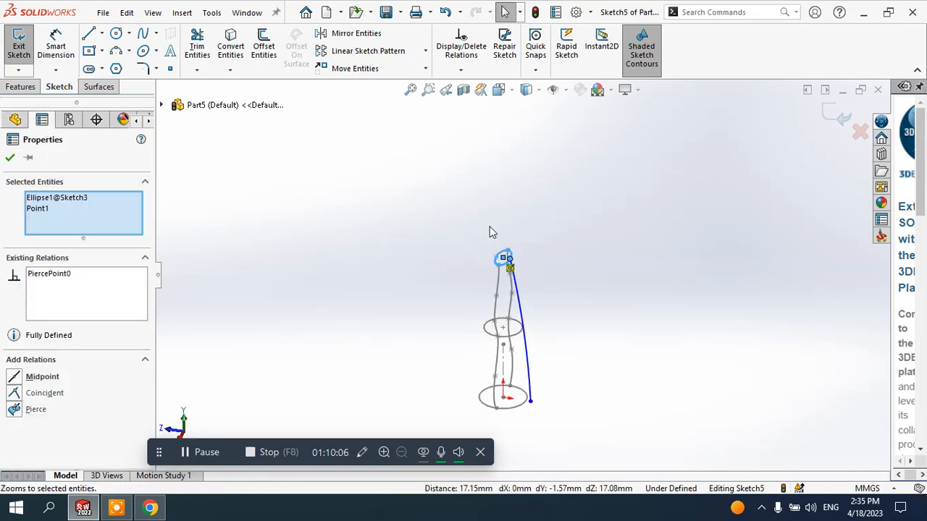
{"action": "left_click", "coordinate": [11, 158]}
Try to make the arc tangent to the middle circle, and undo the relation
{"action": "scroll", "coordinate": [572, 292], "scroll_direction": "up", "scroll_amount": 1}
{"action": "middle_click_drag", "start_coordinate": [572, 298], "coordinate": [590, 256]}
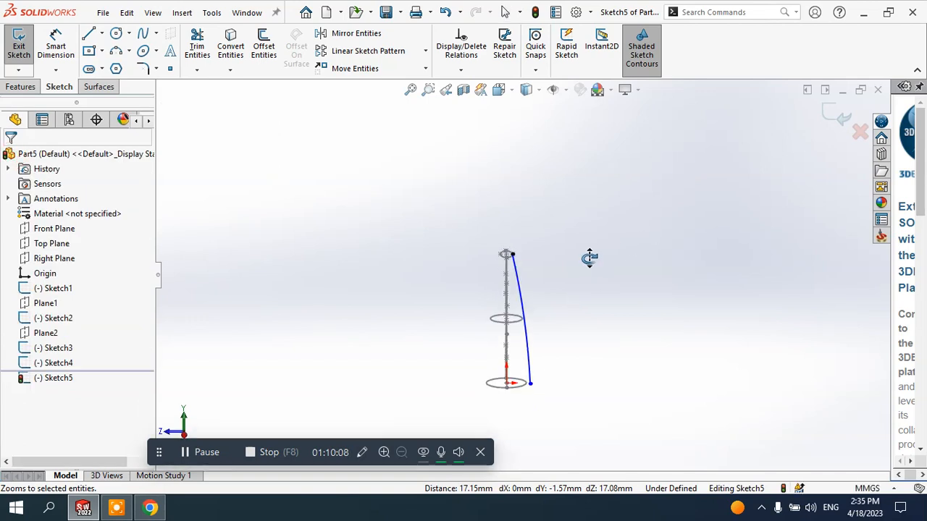
{"action": "scroll", "coordinate": [533, 337], "scroll_direction": "down", "scroll_amount": 3}
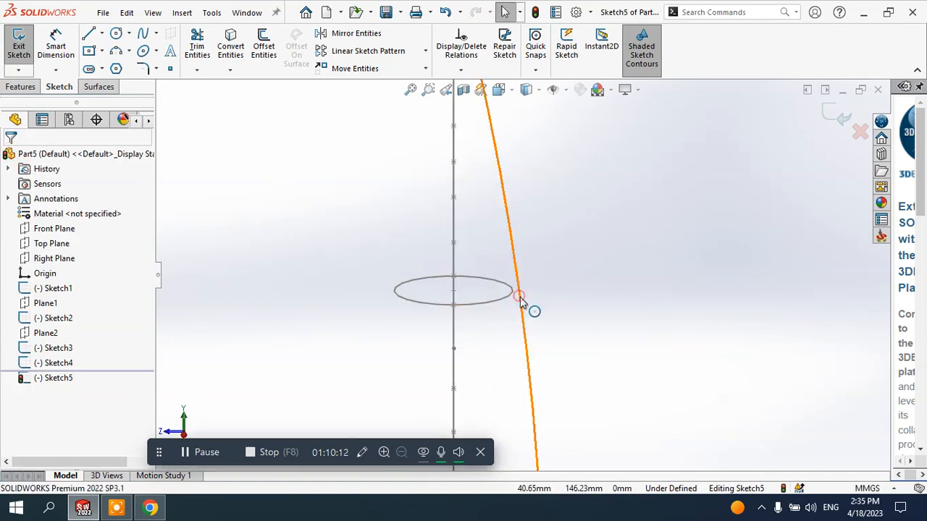
{"action": "left_click", "coordinate": [520, 304]}
{"action": "left_click", "coordinate": [624, 173]}
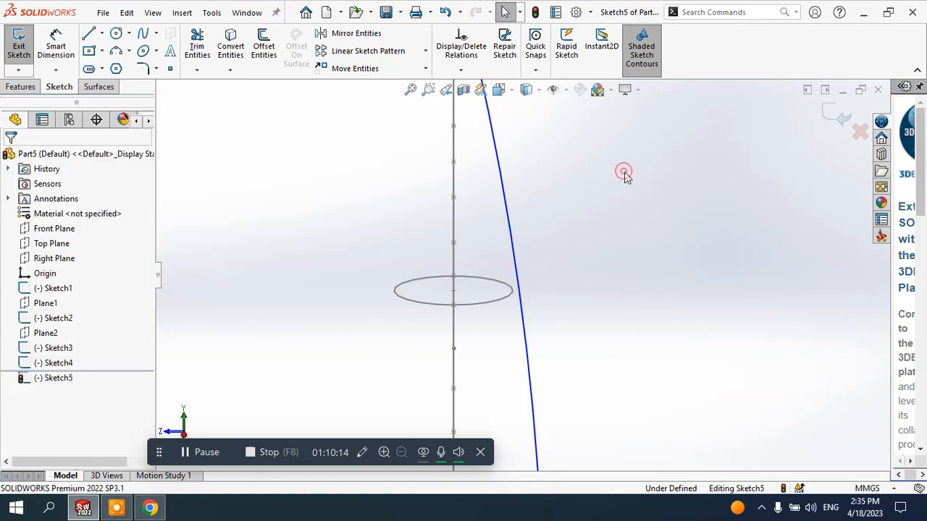
{"action": "left_click", "coordinate": [512, 303]}
{"action": "left_click", "coordinate": [522, 300], "text": "ctrl"}
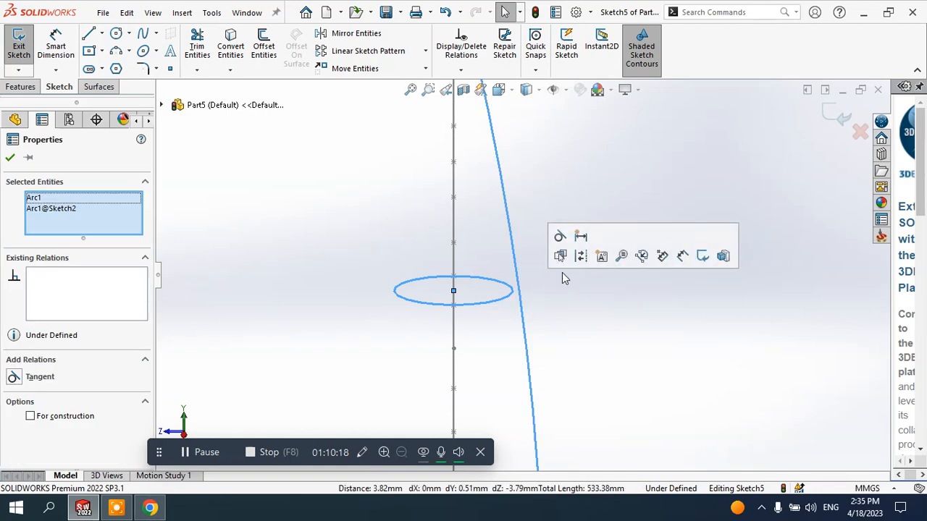
{"action": "left_click", "coordinate": [562, 242]}
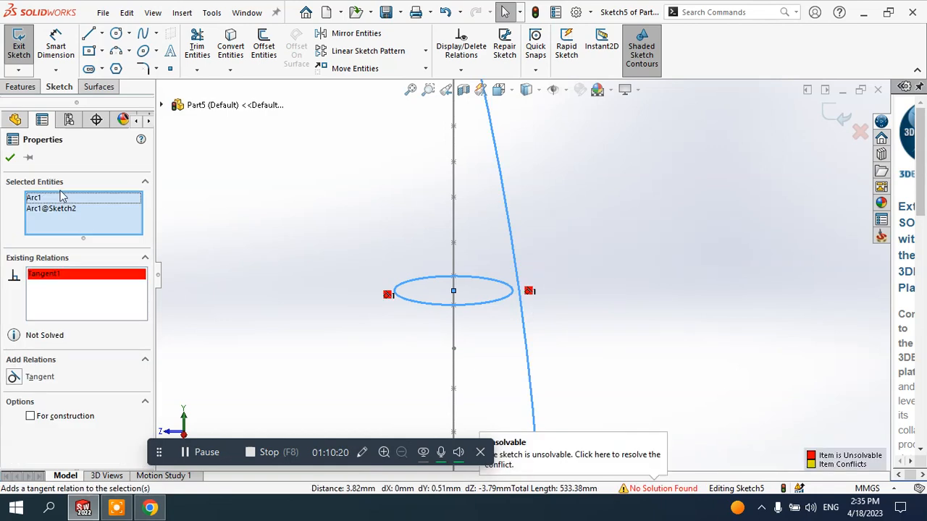
{"action": "left_click", "coordinate": [28, 159]}
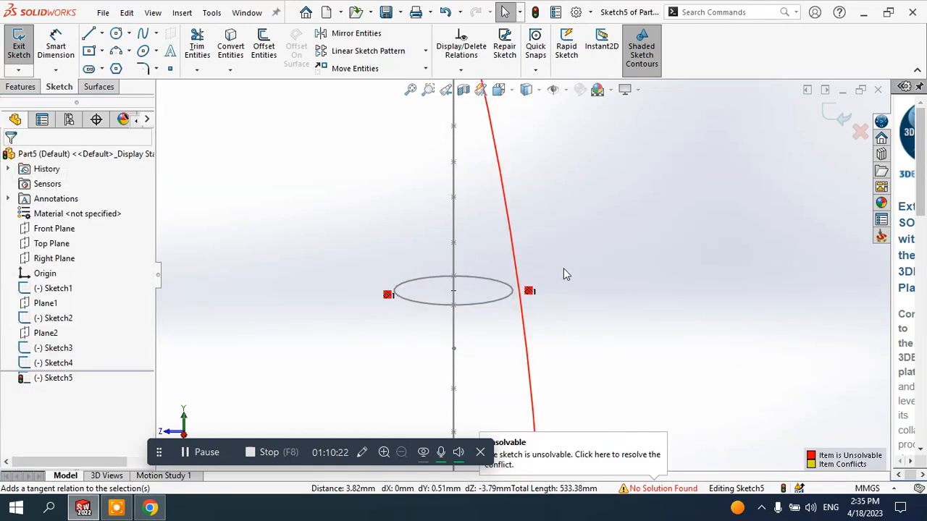
{"action": "key", "text": "ctrl+z"}
Delete the arc from the Right Plane sketch
{"action": "scroll", "coordinate": [603, 273], "scroll_direction": "up", "scroll_amount": 4}
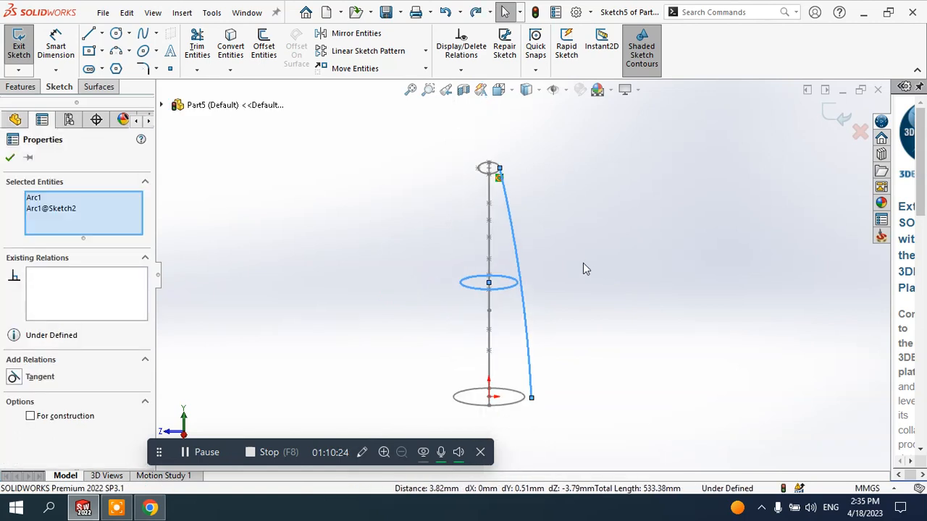
{"action": "left_click", "coordinate": [582, 263]}
{"action": "mouse_move", "coordinate": [585, 268]}
{"action": "middle_mouse_down"}
{"action": "mouse_move", "coordinate": [550, 272]}
{"action": "mouse_move", "coordinate": [573, 283]}
{"action": "mouse_move", "coordinate": [548, 269]}
{"action": "middle_mouse_up"}
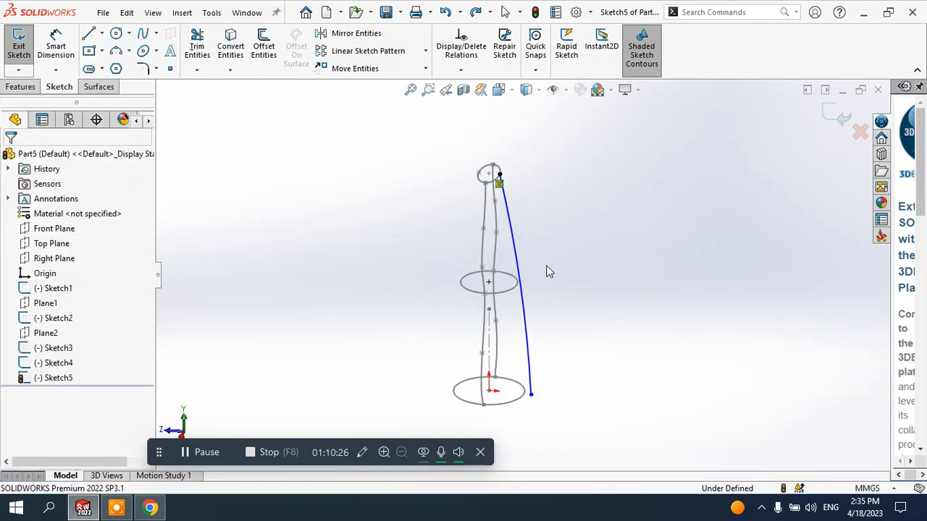
{"action": "left_click", "coordinate": [516, 258]}
{"action": "key", "text": "Delete"}
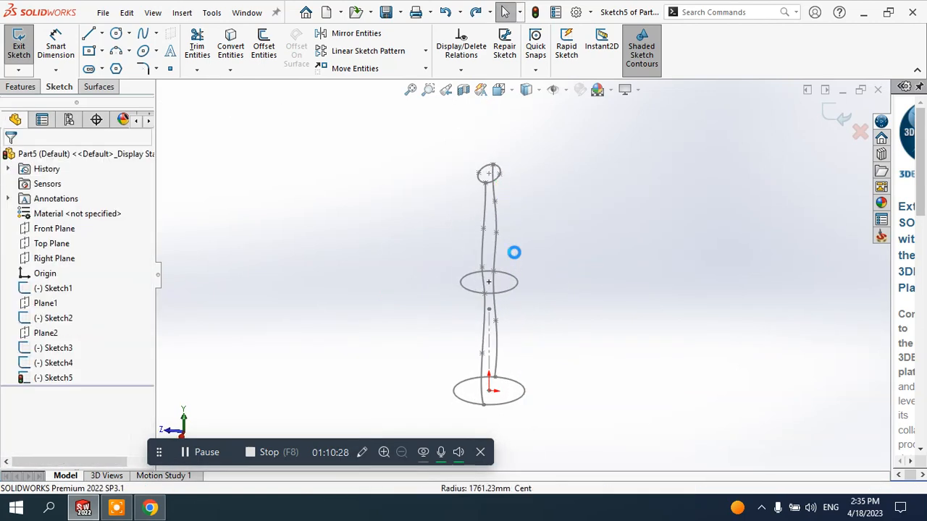
Sketch a five-point spline beside the profiles, from near the top ellipse past the middle circle to the base circle's edge
{"action": "mouse_move", "coordinate": [569, 243]}
{"action": "middle_mouse_down"}
{"action": "mouse_move", "coordinate": [529, 215]}
{"action": "mouse_move", "coordinate": [515, 229]}
{"action": "mouse_move", "coordinate": [553, 244]}
{"action": "mouse_move", "coordinate": [567, 236]}
{"action": "middle_mouse_up"}
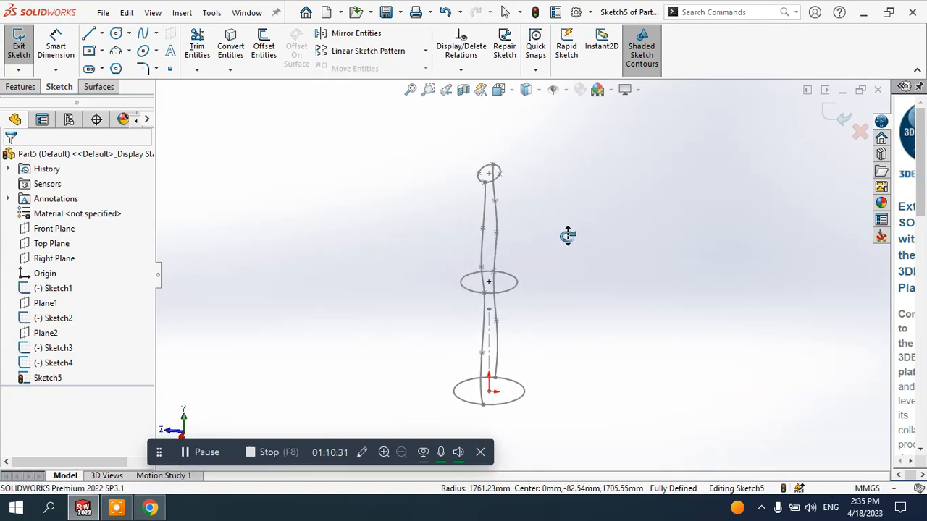
{"action": "left_click", "coordinate": [155, 34]}
{"action": "left_click", "coordinate": [167, 51]}
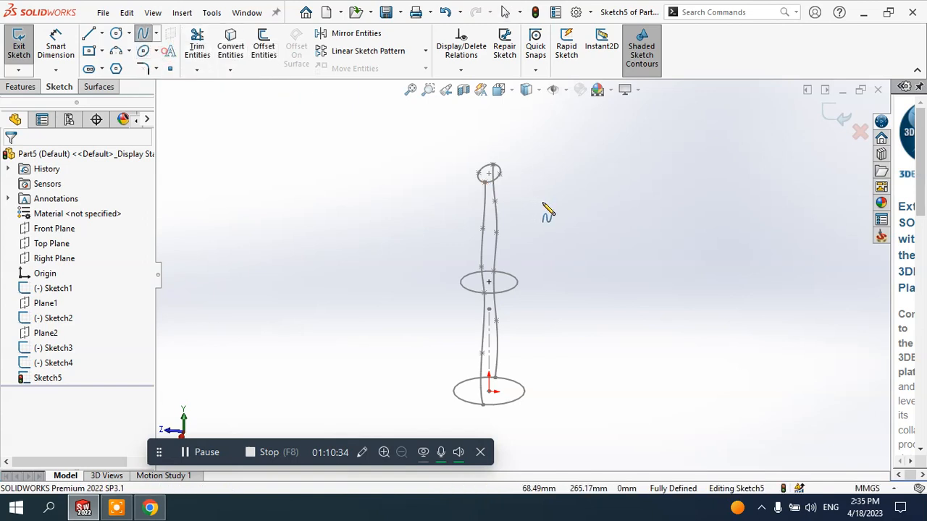
{"action": "left_click", "coordinate": [509, 171]}
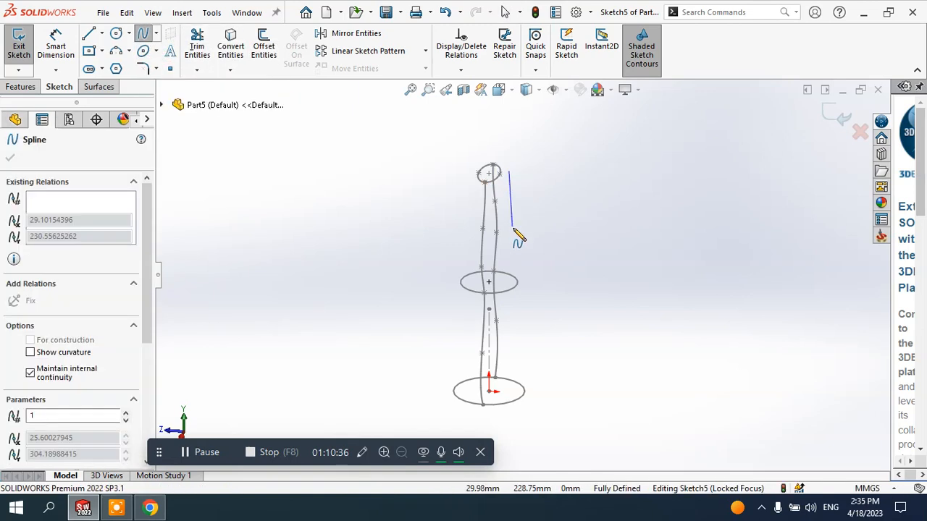
{"action": "left_click", "coordinate": [516, 236]}
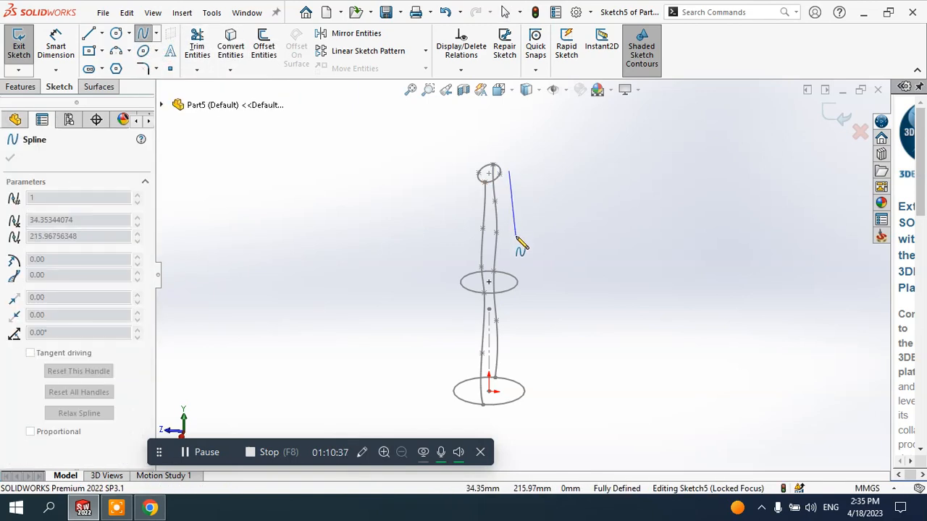
{"action": "left_click", "coordinate": [524, 312]}
{"action": "left_click", "coordinate": [518, 358]}
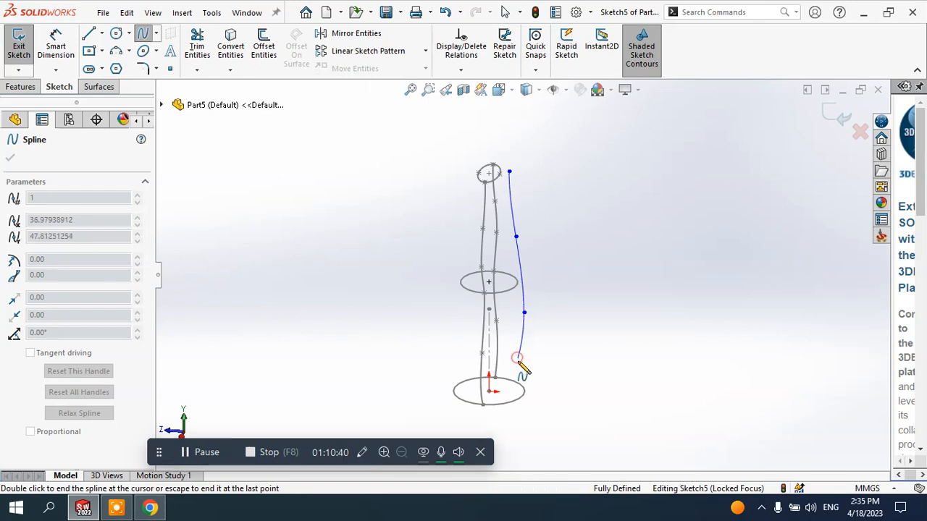
{"action": "left_click", "coordinate": [526, 391]}
{"action": "right_click", "coordinate": [576, 398]}
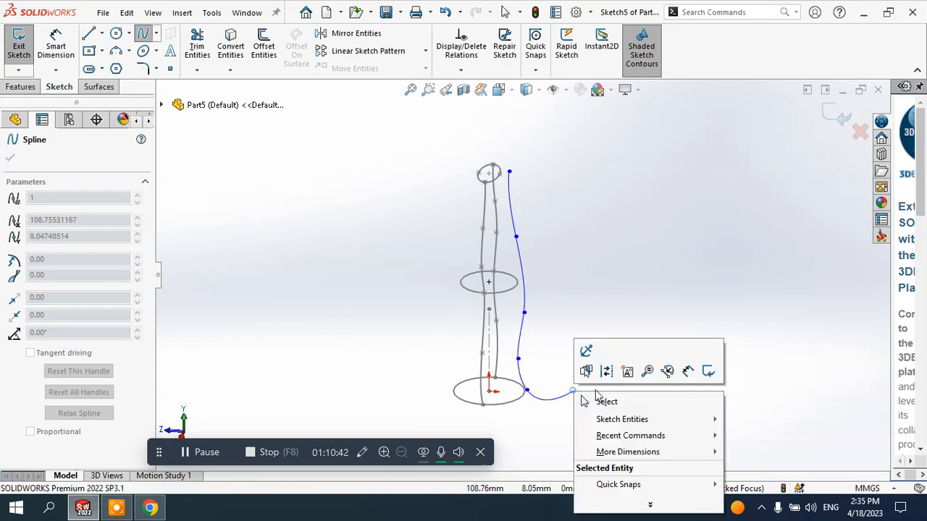
{"action": "left_click", "coordinate": [601, 399]}
Add a Pierce relation between the spline's upper endpoint and the top ellipse
{"action": "middle_click_drag", "start_coordinate": [575, 327], "coordinate": [588, 288]}
{"action": "left_click", "coordinate": [509, 167]}
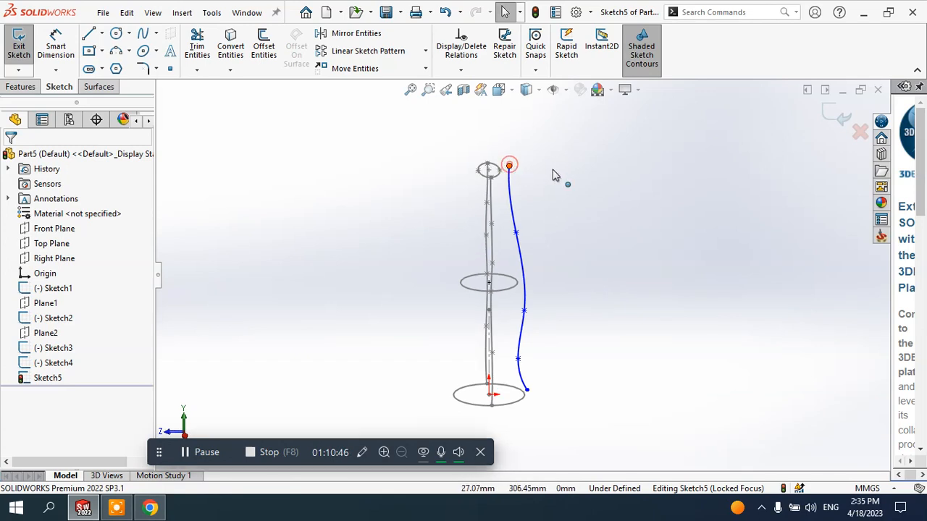
{"action": "middle_click_drag", "start_coordinate": [553, 174], "coordinate": [531, 184]}
{"action": "scroll", "coordinate": [511, 192], "scroll_direction": "down", "scroll_amount": 4}
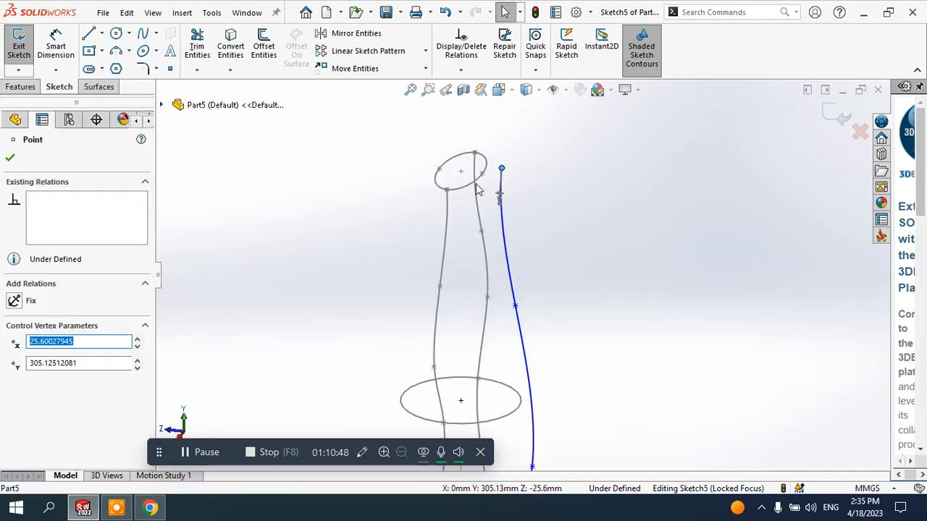
{"action": "left_click", "coordinate": [474, 187], "text": "ctrl"}
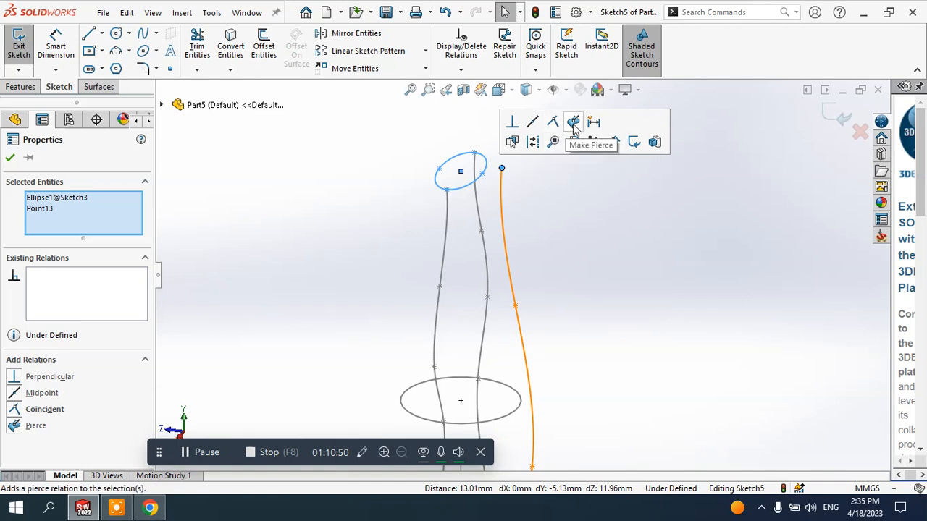
{"action": "left_click", "coordinate": [573, 121]}
{"action": "scroll", "coordinate": [565, 169], "scroll_direction": "up", "scroll_amount": 3}
{"action": "left_click", "coordinate": [11, 158]}
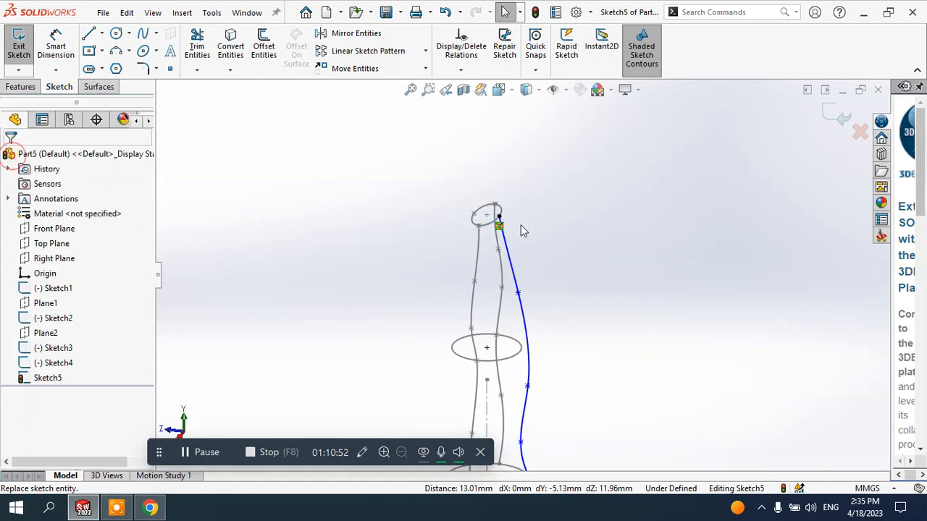
{"action": "scroll", "coordinate": [544, 291], "scroll_direction": "up", "scroll_amount": 2}
{"action": "scroll", "coordinate": [538, 328], "scroll_direction": "down", "scroll_amount": 4}
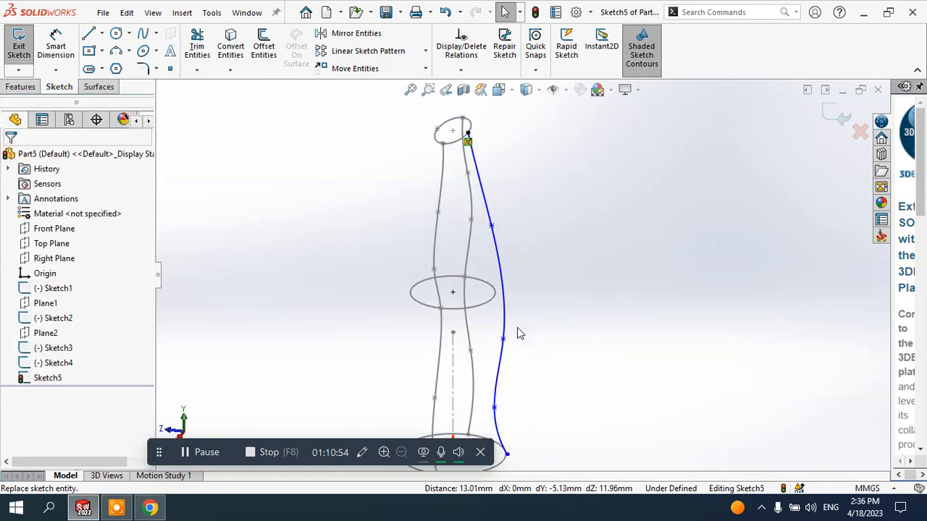
Add a Pierce relation between the spline's middle point and the middle circle
{"action": "left_click", "coordinate": [505, 340]}
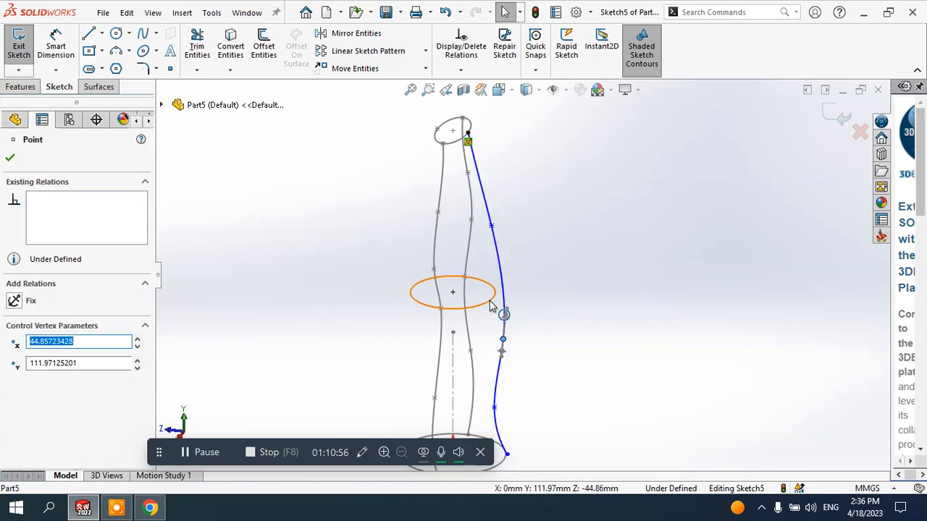
{"action": "left_click", "coordinate": [491, 304], "text": "ctrl"}
{"action": "left_click", "coordinate": [590, 243]}
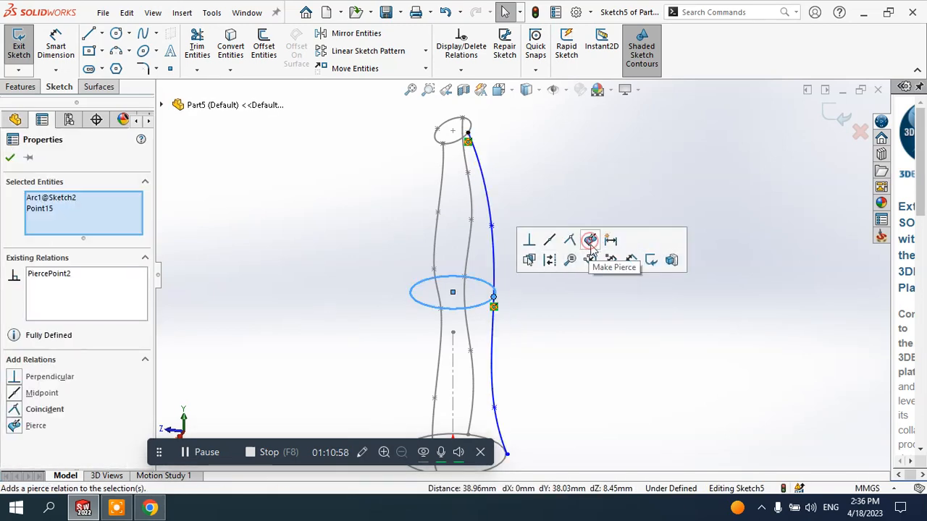
{"action": "scroll", "coordinate": [576, 300], "scroll_direction": "up", "scroll_amount": 1}
{"action": "scroll", "coordinate": [553, 379], "scroll_direction": "up", "scroll_amount": 2}
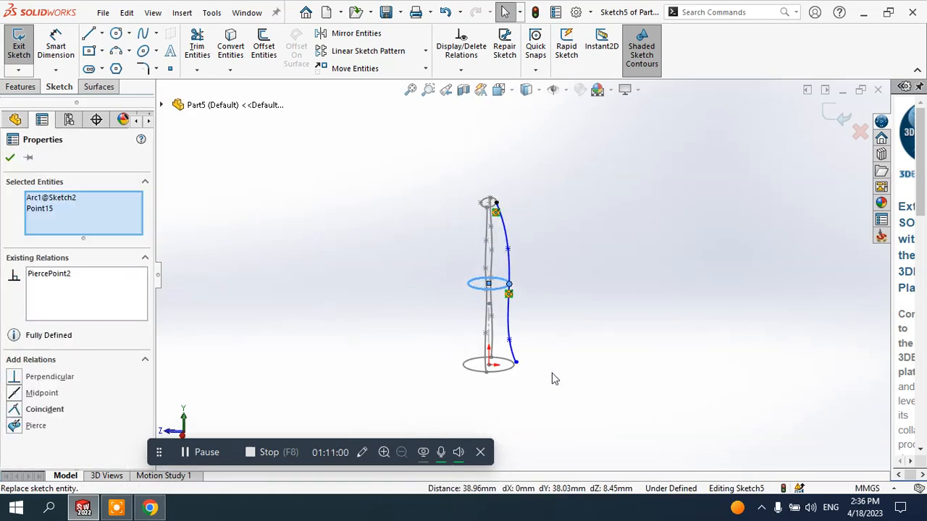
{"action": "scroll", "coordinate": [507, 348], "scroll_direction": "down", "scroll_amount": 4}
{"action": "left_click", "coordinate": [9, 157]}
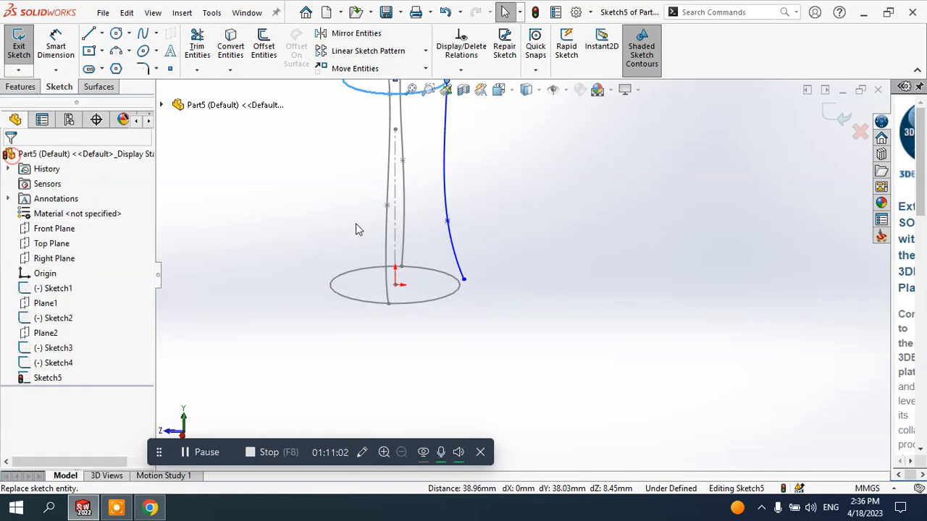
Add a Pierce relation between the spline's lower endpoint and the base circle
{"action": "left_click", "coordinate": [462, 277]}
{"action": "left_click", "coordinate": [459, 293], "text": "ctrl"}
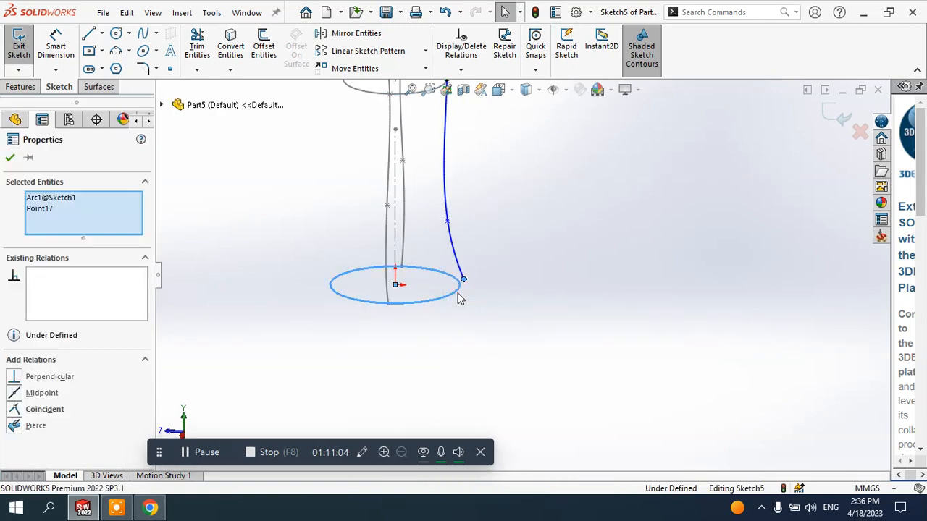
{"action": "left_click", "coordinate": [559, 241]}
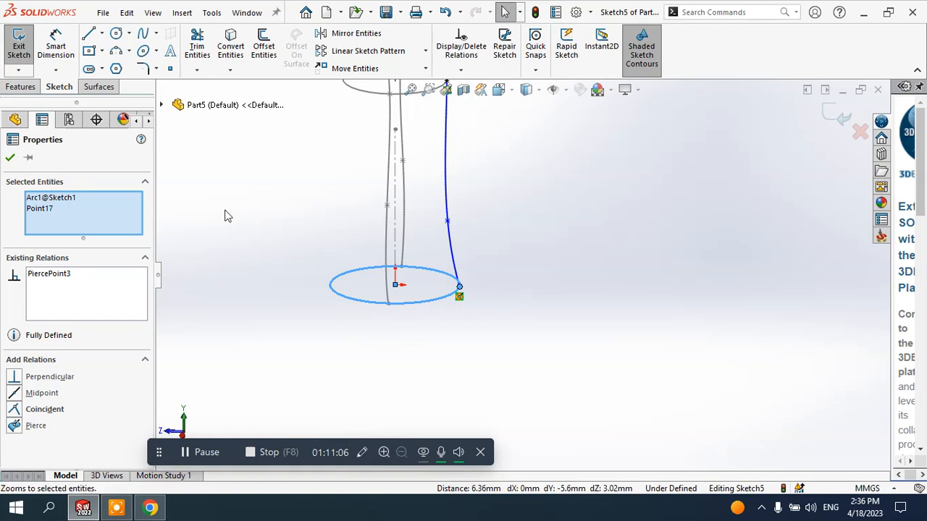
{"action": "left_click", "coordinate": [9, 157]}
Sketch a vertical centerline from the origin up to just below the middle circle
{"action": "mouse_move", "coordinate": [513, 232]}
{"action": "middle_mouse_down"}
{"action": "mouse_move", "coordinate": [519, 250]}
{"action": "mouse_move", "coordinate": [550, 230]}
{"action": "mouse_move", "coordinate": [528, 234]}
{"action": "mouse_move", "coordinate": [546, 234]}
{"action": "middle_mouse_up"}
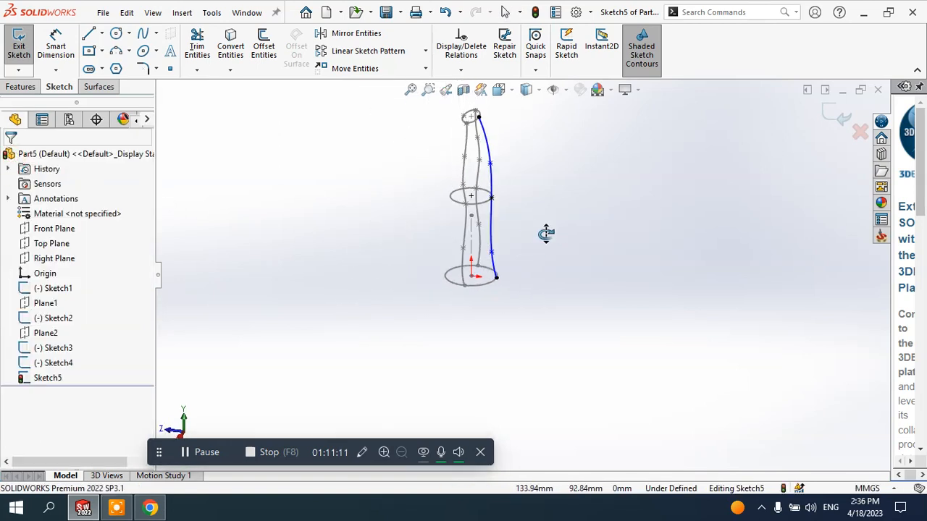
{"action": "scroll", "coordinate": [513, 145], "scroll_direction": "up", "scroll_amount": 1}
{"action": "scroll", "coordinate": [513, 145], "scroll_direction": "down", "scroll_amount": 2}
{"action": "mouse_move", "coordinate": [527, 192]}
{"action": "middle_mouse_down"}
{"action": "mouse_move", "coordinate": [554, 176]}
{"action": "mouse_move", "coordinate": [536, 181]}
{"action": "mouse_move", "coordinate": [587, 184]}
{"action": "mouse_move", "coordinate": [533, 188]}
{"action": "mouse_move", "coordinate": [542, 194]}
{"action": "middle_mouse_up"}
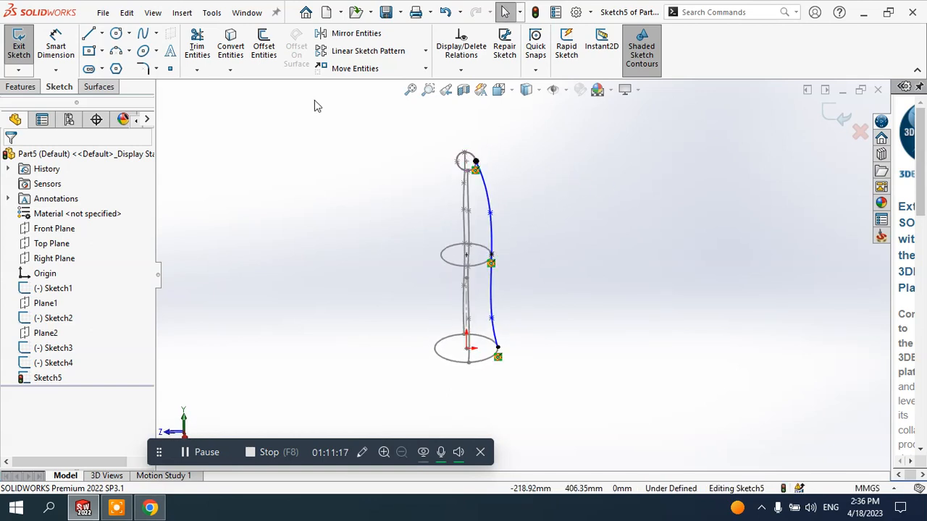
{"action": "left_click", "coordinate": [102, 34]}
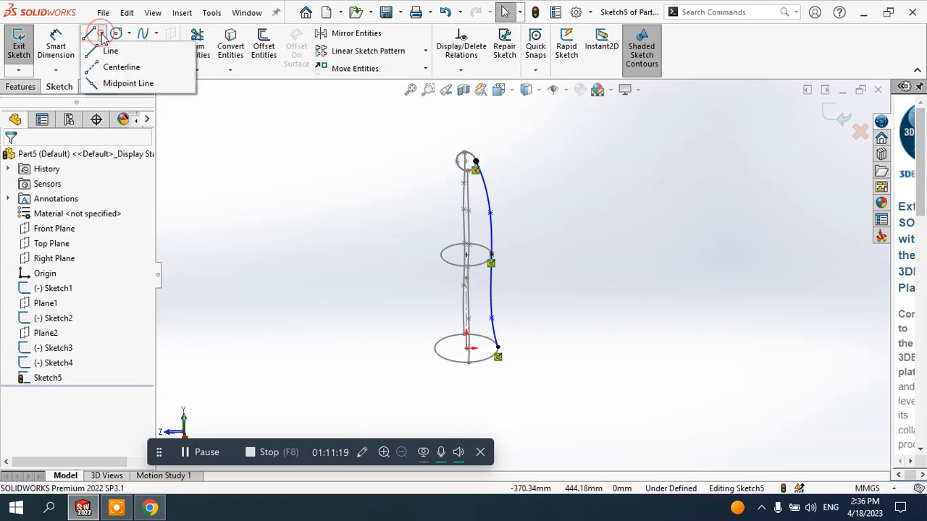
{"action": "left_click", "coordinate": [119, 66]}
{"action": "scroll", "coordinate": [478, 317], "scroll_direction": "down", "scroll_amount": 2}
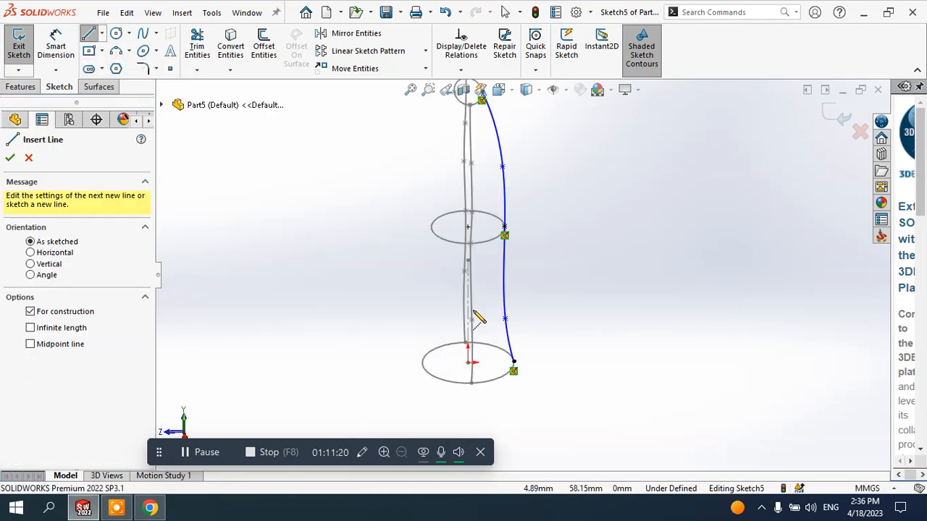
{"action": "left_click", "coordinate": [469, 363]}
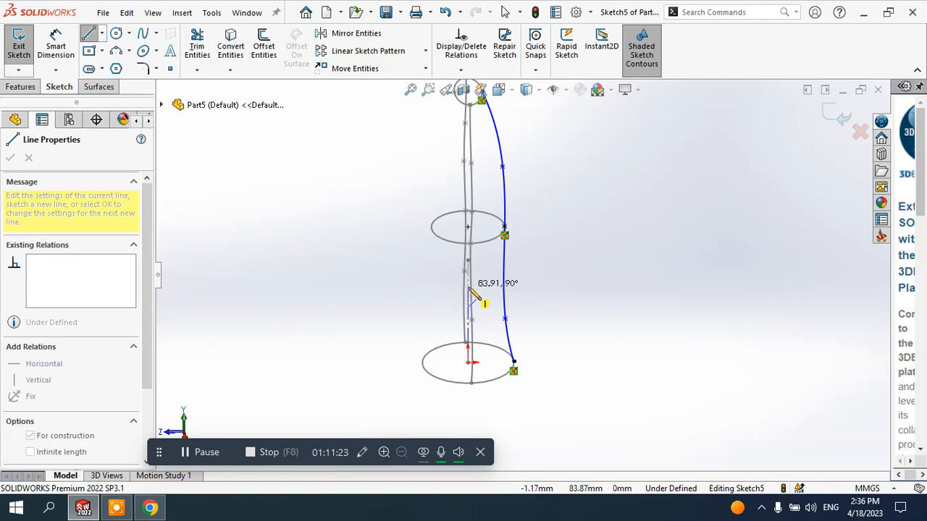
{"action": "mouse_move", "coordinate": [470, 289]}
{"action": "middle_mouse_down"}
{"action": "mouse_move", "coordinate": [494, 275]}
{"action": "mouse_move", "coordinate": [492, 283]}
{"action": "middle_mouse_up"}
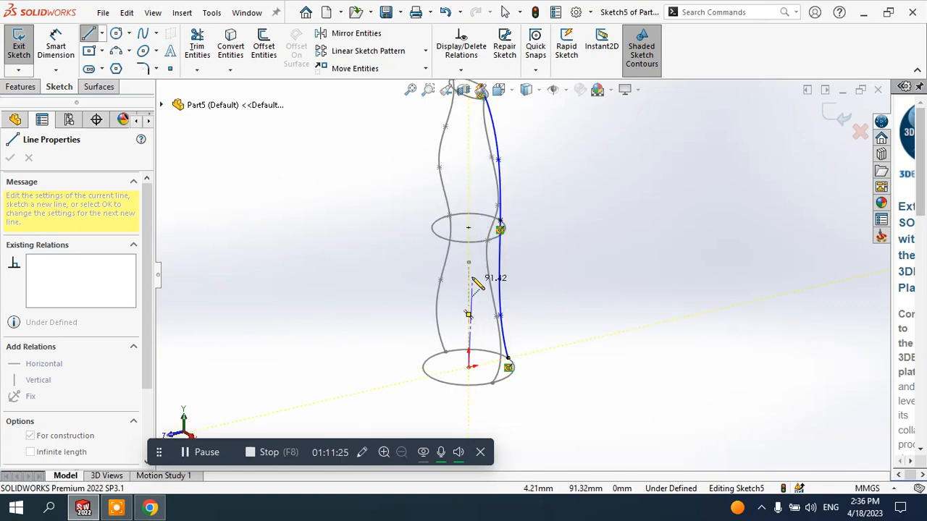
{"action": "left_click", "coordinate": [468, 247]}
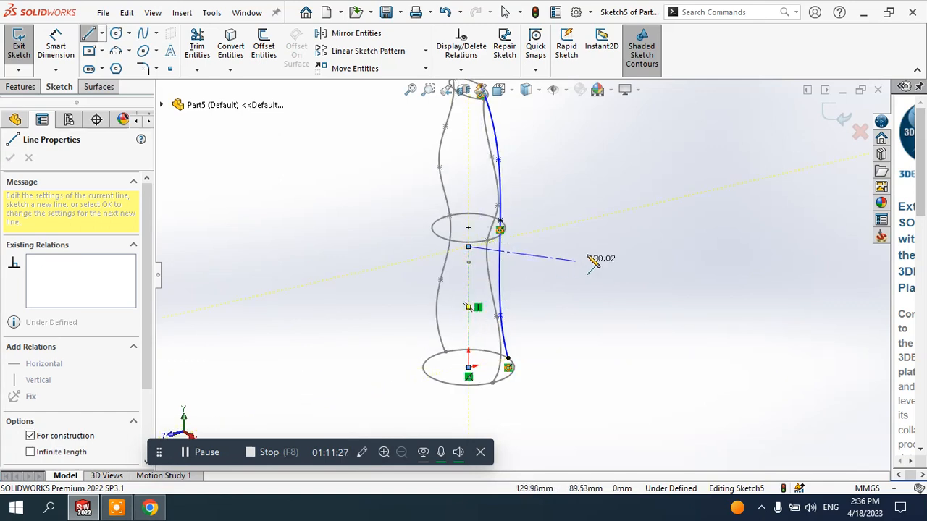
{"action": "key", "text": "Escape"}
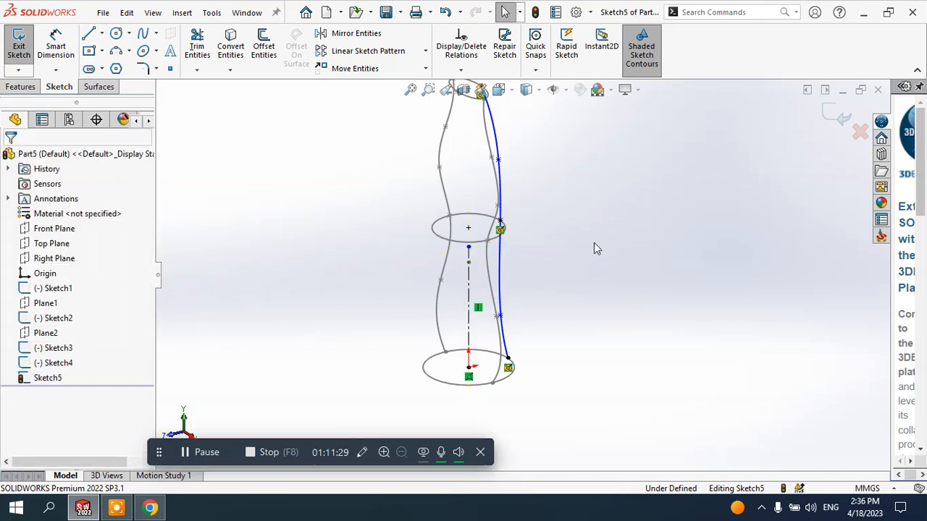
Mirror the spline about the vertical centerline, keeping the original, and exit the sketch
{"action": "middle_click_drag", "start_coordinate": [594, 242], "coordinate": [513, 196]}
{"action": "left_click", "coordinate": [355, 34]}
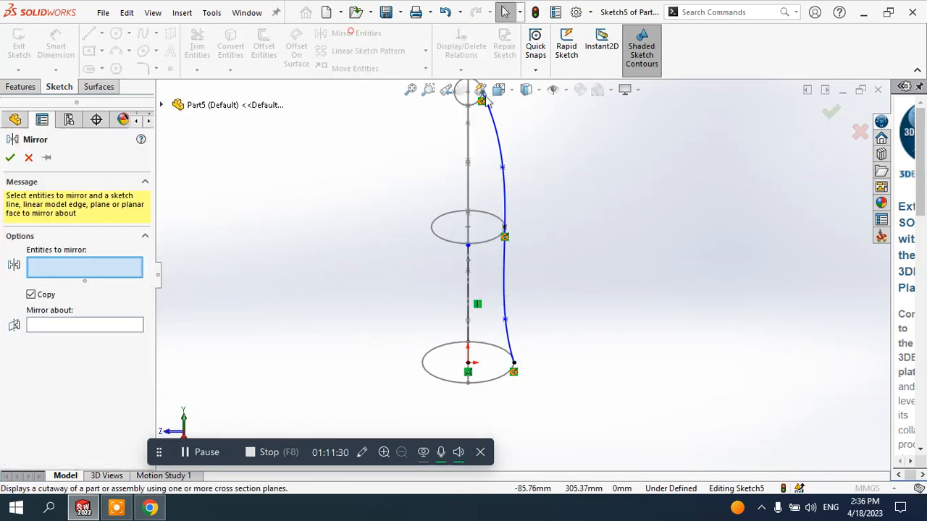
{"action": "left_click", "coordinate": [500, 145]}
{"action": "left_click", "coordinate": [66, 326]}
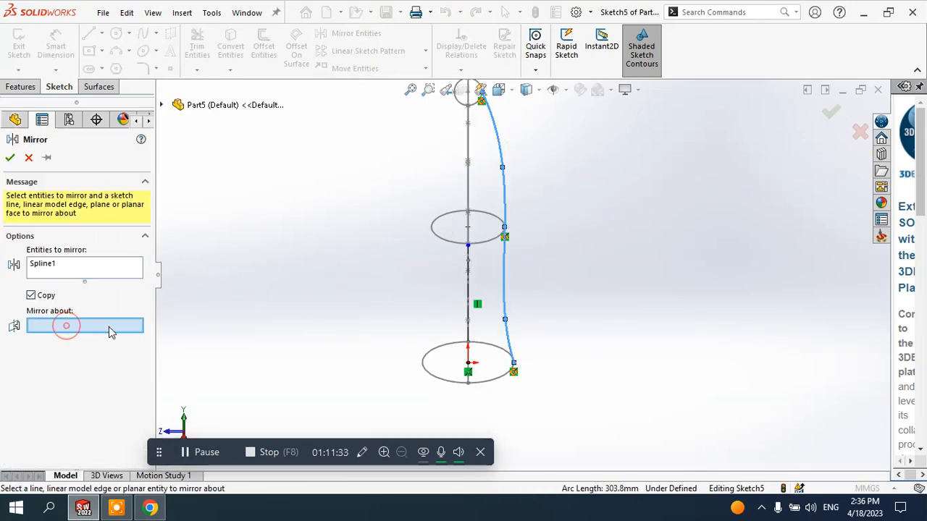
{"action": "middle_click_drag", "start_coordinate": [551, 323], "coordinate": [582, 311]}
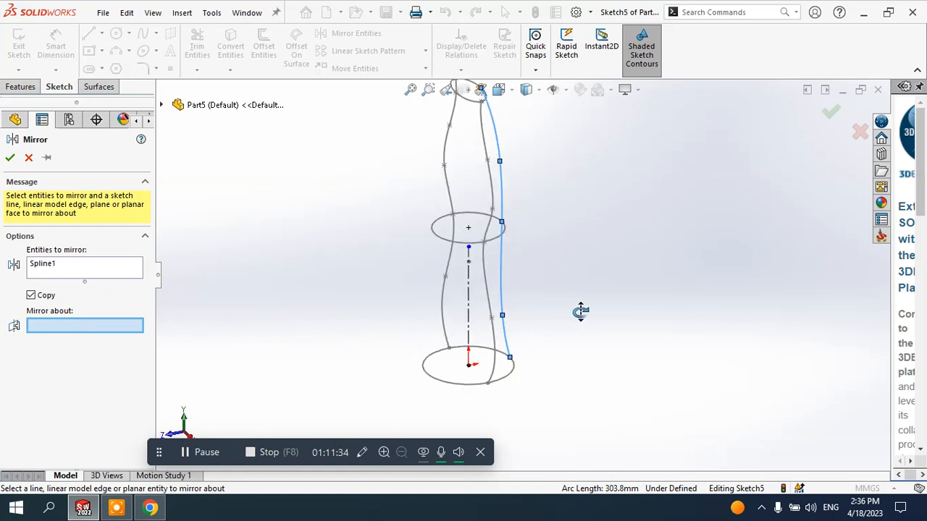
{"action": "left_click", "coordinate": [468, 293]}
{"action": "scroll", "coordinate": [548, 299], "scroll_direction": "up", "scroll_amount": 2}
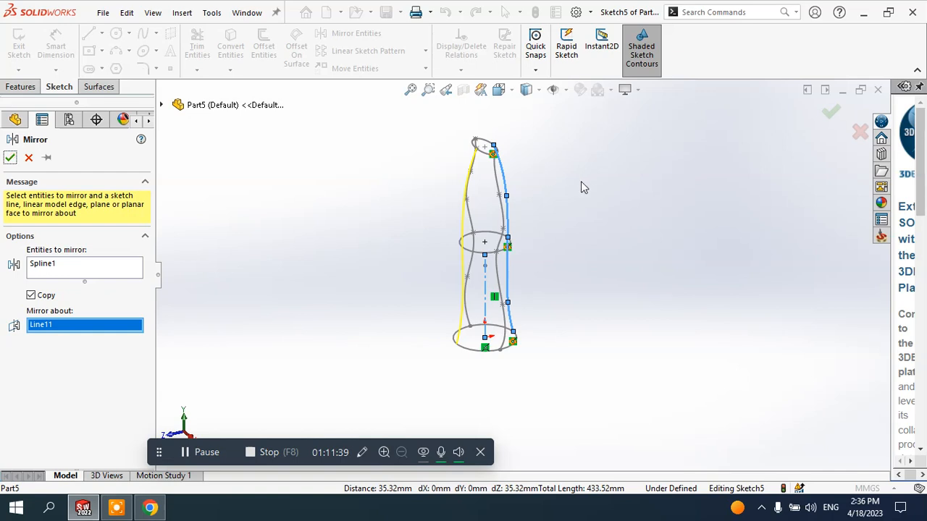
{"action": "left_click", "coordinate": [10, 158]}
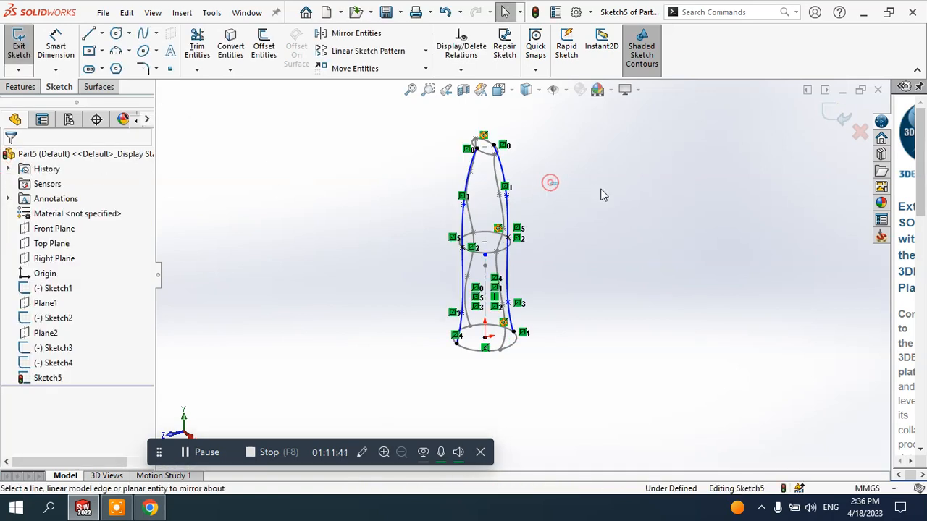
{"action": "mouse_move", "coordinate": [600, 192]}
{"action": "middle_mouse_down"}
{"action": "mouse_move", "coordinate": [560, 189]}
{"action": "mouse_move", "coordinate": [554, 159]}
{"action": "mouse_move", "coordinate": [630, 169]}
{"action": "mouse_move", "coordinate": [596, 193]}
{"action": "mouse_move", "coordinate": [558, 174]}
{"action": "mouse_move", "coordinate": [598, 184]}
{"action": "mouse_move", "coordinate": [590, 191]}
{"action": "mouse_move", "coordinate": [626, 188]}
{"action": "middle_mouse_up"}
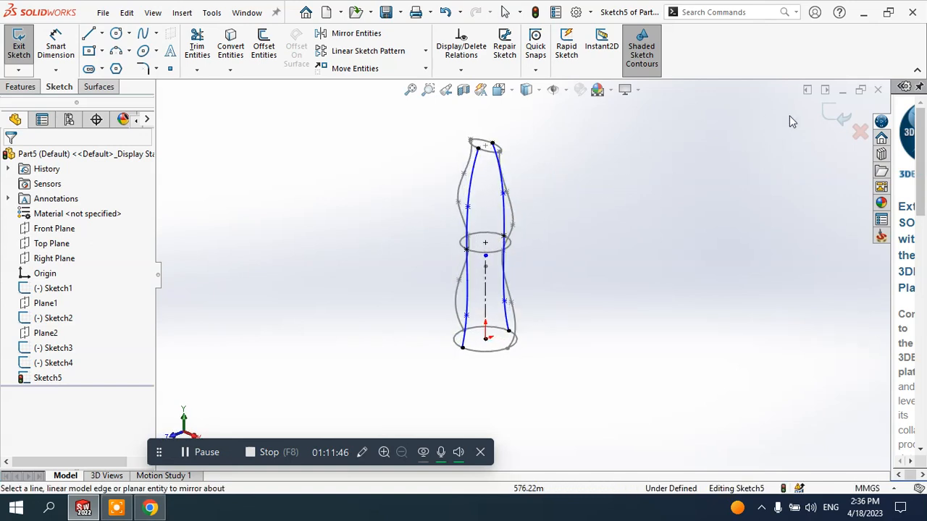
{"action": "left_click", "coordinate": [840, 120]}
{"action": "left_click", "coordinate": [671, 161]}
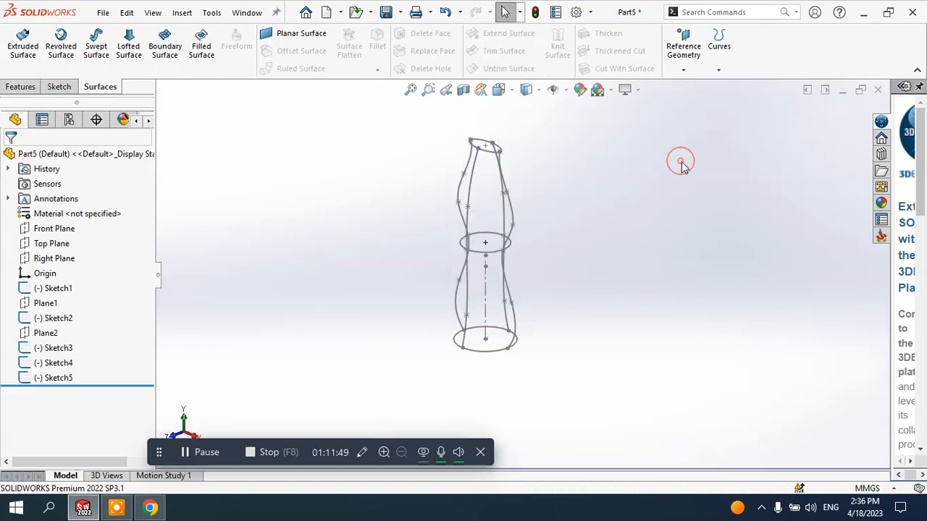
Start a Lofted Surface with the base circle, middle circle and top profile (Sketch1, Sketch2, Sketch3) as profiles
{"action": "mouse_move", "coordinate": [628, 178]}
{"action": "middle_mouse_down"}
{"action": "mouse_move", "coordinate": [658, 171]}
{"action": "mouse_move", "coordinate": [634, 178]}
{"action": "middle_mouse_up"}
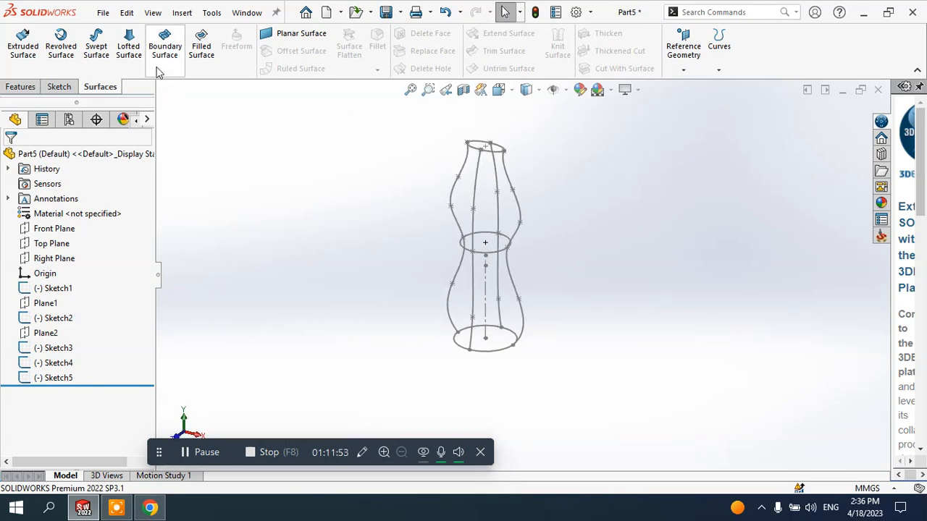
{"action": "left_click", "coordinate": [130, 42]}
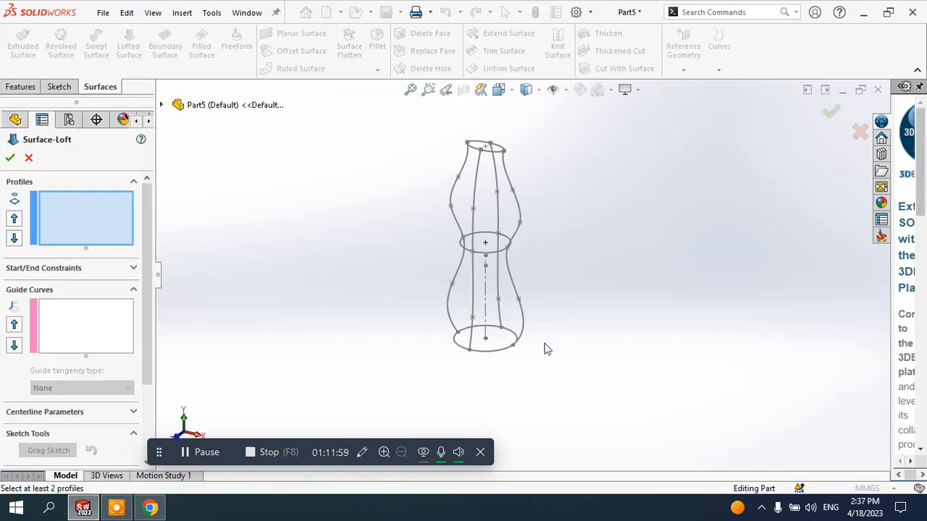
{"action": "left_click", "coordinate": [501, 350]}
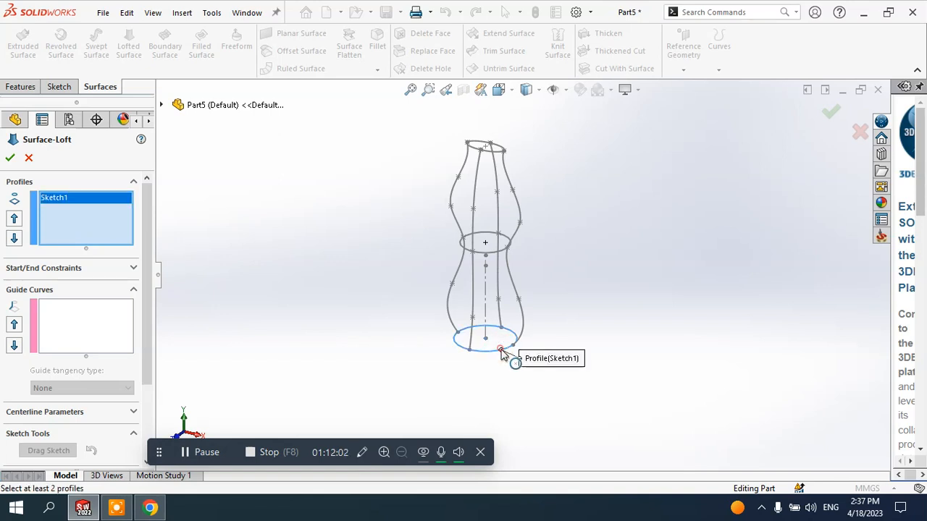
{"action": "left_click", "coordinate": [493, 254]}
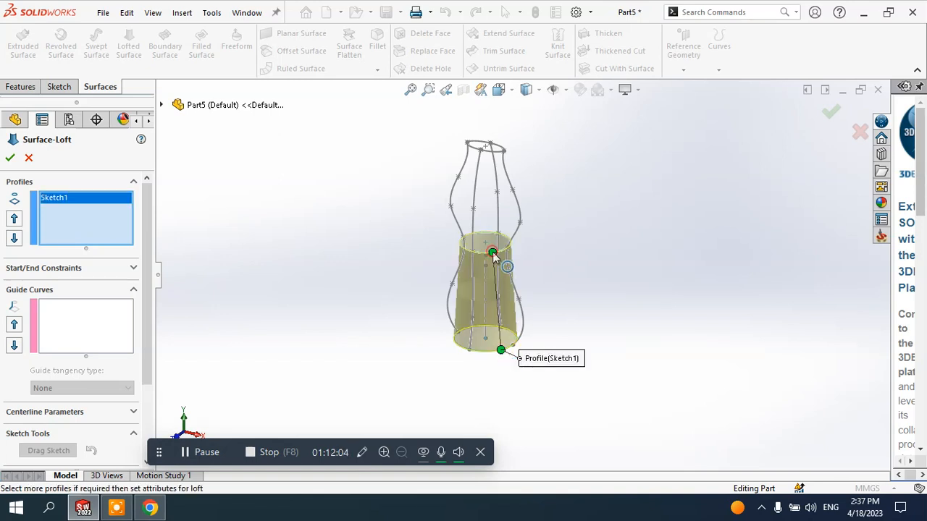
{"action": "left_click", "coordinate": [490, 151]}
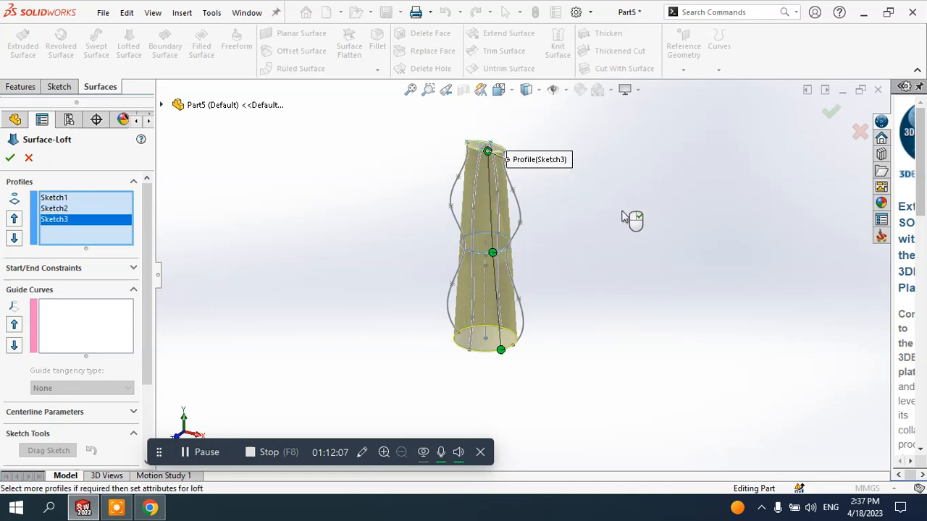
Add the wavy side spline on the positive X side as the loft's first guide curve, selected as an open loop
{"action": "mouse_move", "coordinate": [621, 218]}
{"action": "middle_mouse_down"}
{"action": "mouse_move", "coordinate": [673, 207]}
{"action": "mouse_move", "coordinate": [621, 204]}
{"action": "middle_mouse_up"}
{"action": "left_click", "coordinate": [80, 315]}
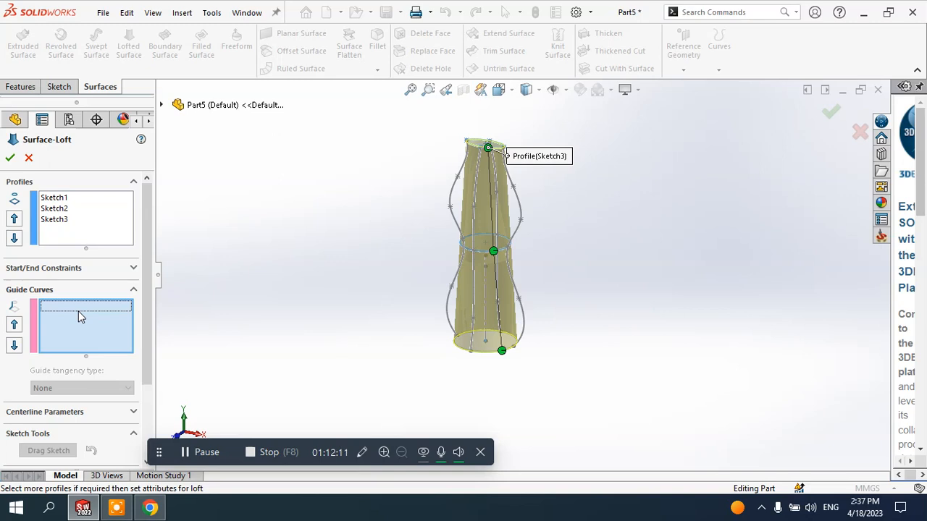
{"action": "mouse_move", "coordinate": [578, 379]}
{"action": "middle_mouse_down"}
{"action": "mouse_move", "coordinate": [546, 352]}
{"action": "mouse_move", "coordinate": [493, 346]}
{"action": "mouse_move", "coordinate": [591, 349]}
{"action": "middle_mouse_up"}
{"action": "scroll", "coordinate": [526, 352], "scroll_direction": "down", "scroll_amount": 3}
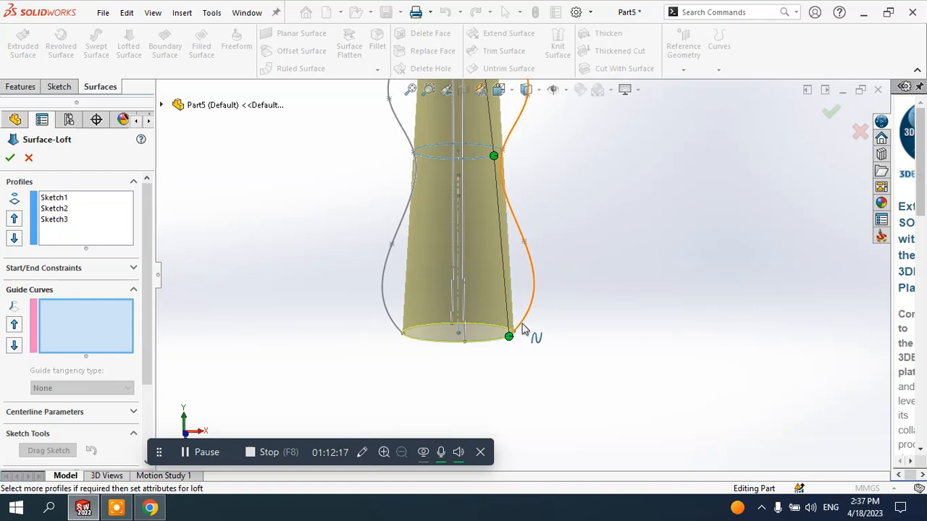
{"action": "left_click", "coordinate": [524, 329]}
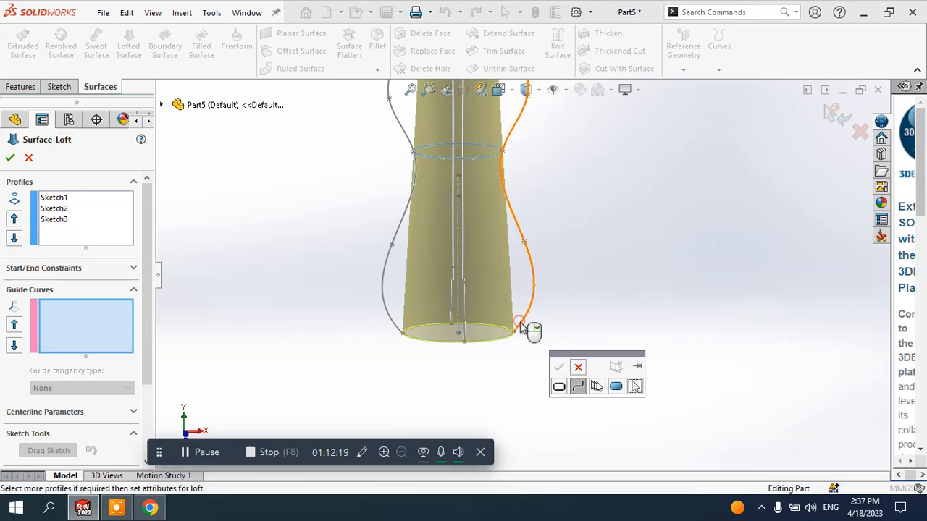
{"action": "left_click", "coordinate": [519, 329]}
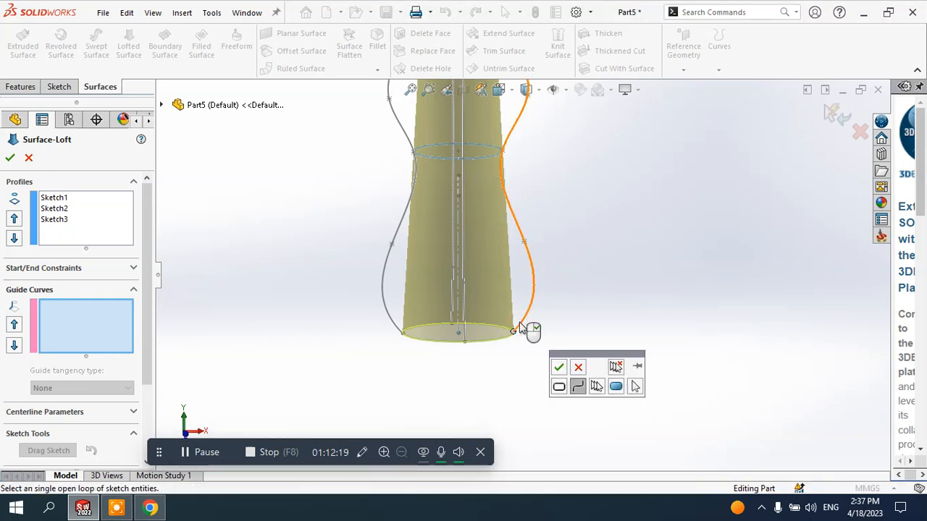
{"action": "left_click", "coordinate": [558, 369]}
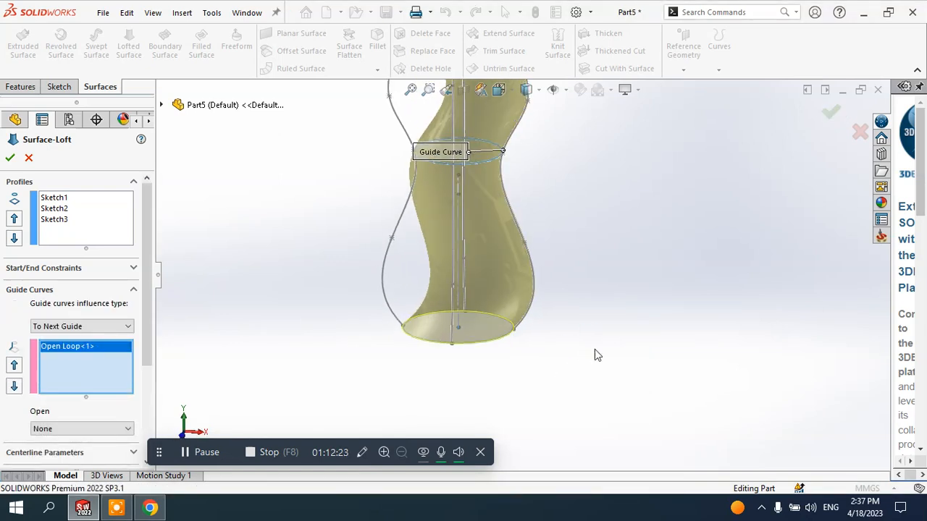
Add one of the Right Plane splines from Sketch5 as the loft's second open-loop guide curve
{"action": "middle_click_drag", "start_coordinate": [594, 355], "coordinate": [516, 307]}
{"action": "scroll", "coordinate": [519, 297], "scroll_direction": "down", "scroll_amount": 3}
{"action": "left_click", "coordinate": [506, 307]}
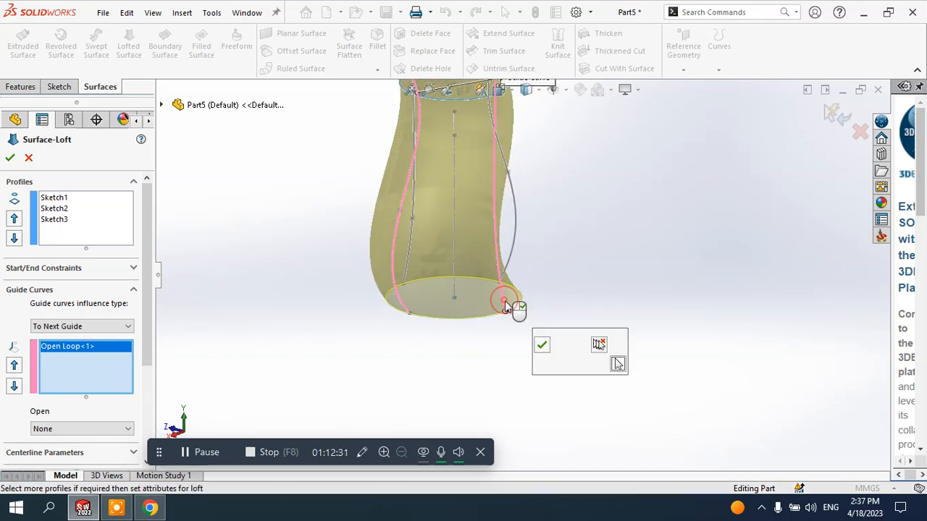
{"action": "left_click", "coordinate": [541, 342]}
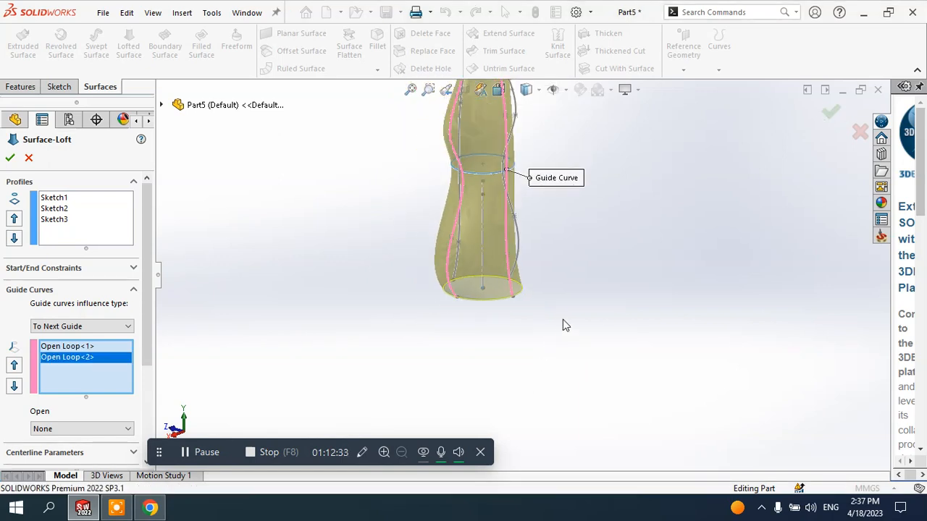
Add the opposite wavy side spline, on the negative X side, as the loft's third open-loop guide curve
{"action": "middle_click_drag", "start_coordinate": [563, 323], "coordinate": [520, 313]}
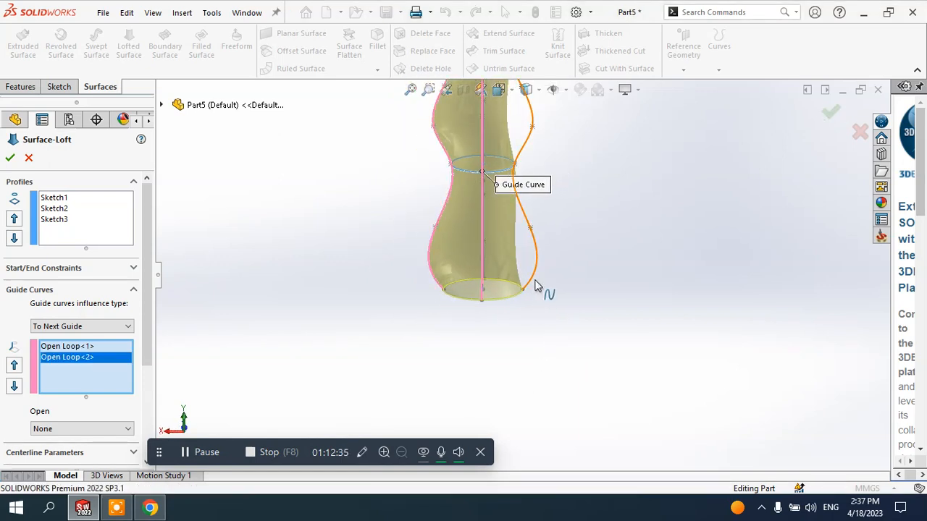
{"action": "left_click", "coordinate": [535, 285]}
{"action": "left_click", "coordinate": [571, 321]}
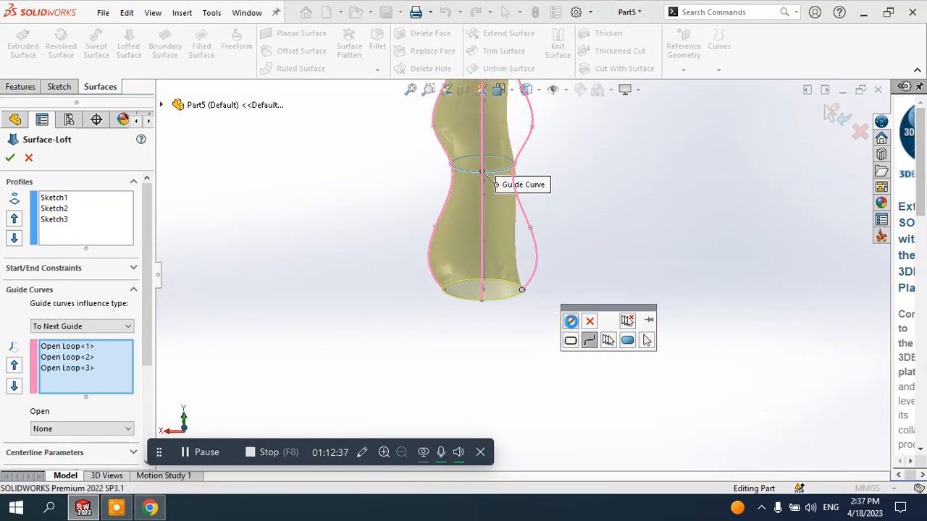
Add the remaining Right Plane spline as the loft's fourth open-loop guide curve and create the lofted surface
{"action": "middle_click_drag", "start_coordinate": [579, 326], "coordinate": [512, 284]}
{"action": "scroll", "coordinate": [509, 288], "scroll_direction": "down", "scroll_amount": 3}
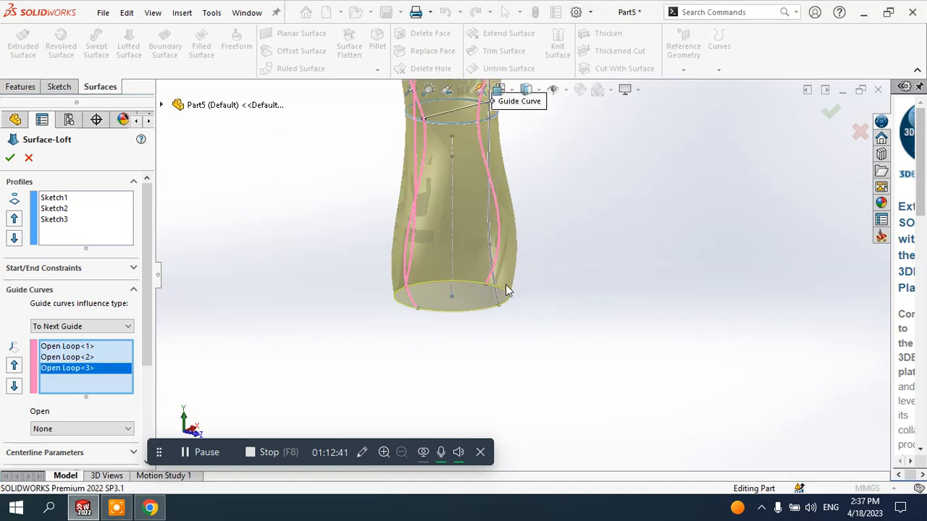
{"action": "left_click", "coordinate": [496, 294]}
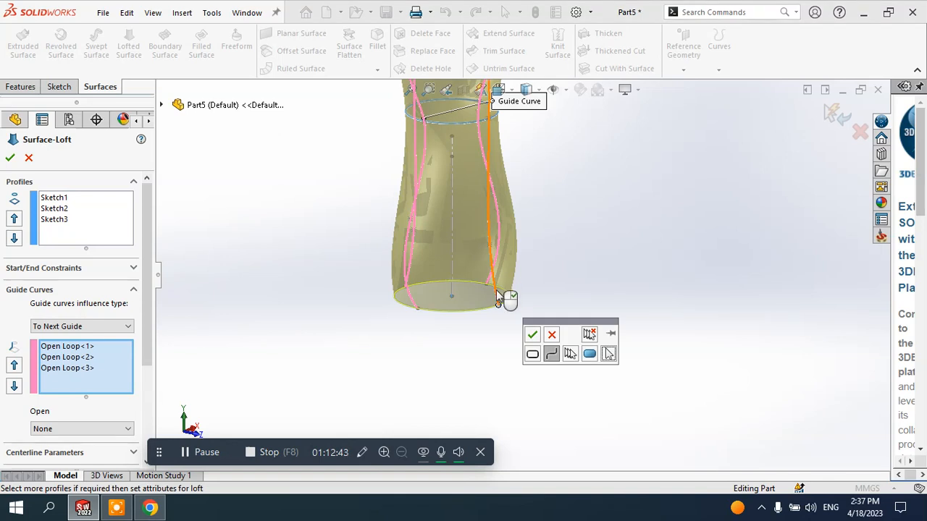
{"action": "left_click", "coordinate": [532, 335]}
{"action": "scroll", "coordinate": [560, 270], "scroll_direction": "up", "scroll_amount": 5}
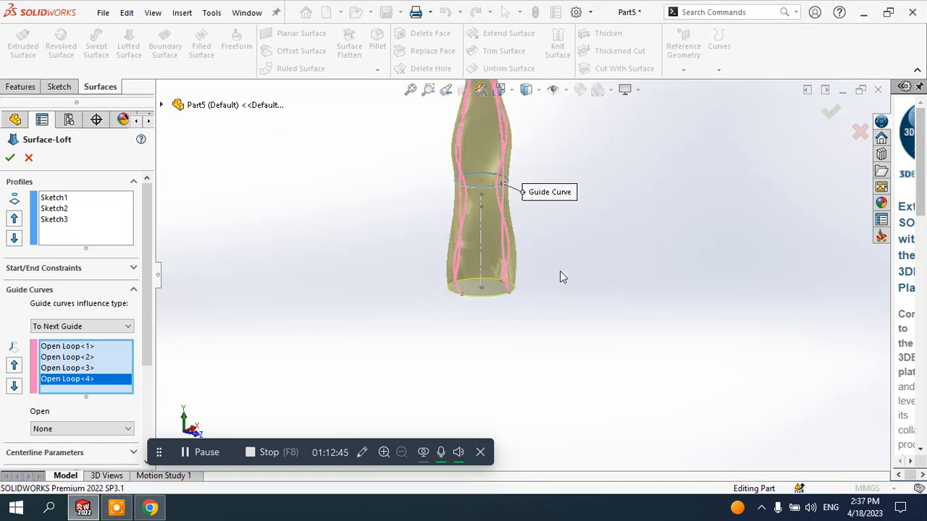
{"action": "middle_click_drag", "start_coordinate": [541, 288], "coordinate": [627, 251]}
{"action": "scroll", "coordinate": [528, 217], "scroll_direction": "down", "scroll_amount": 2}
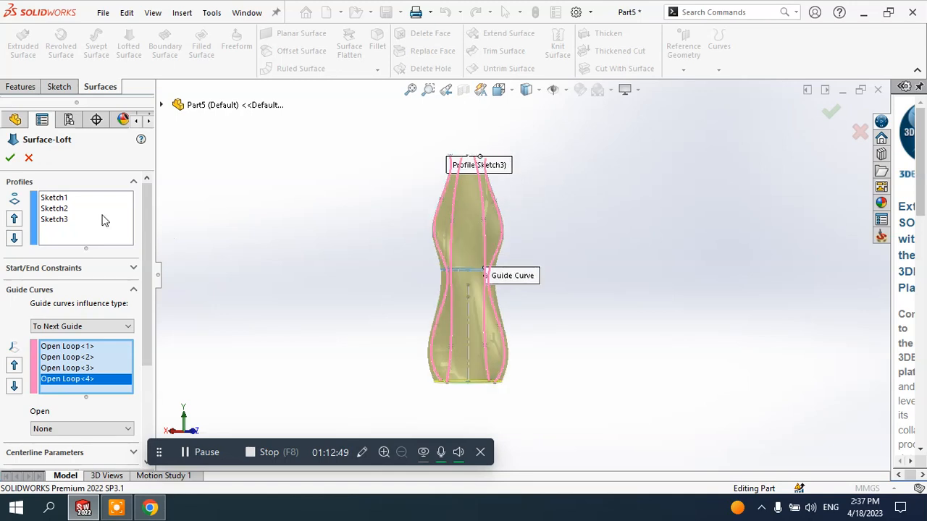
{"action": "left_click", "coordinate": [10, 158]}
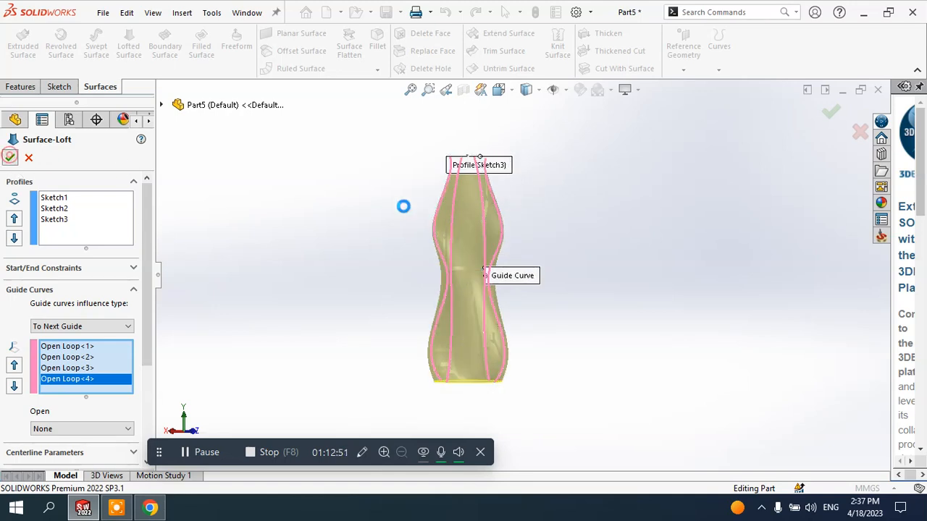
{"action": "middle_click_drag", "start_coordinate": [609, 253], "coordinate": [617, 278]}
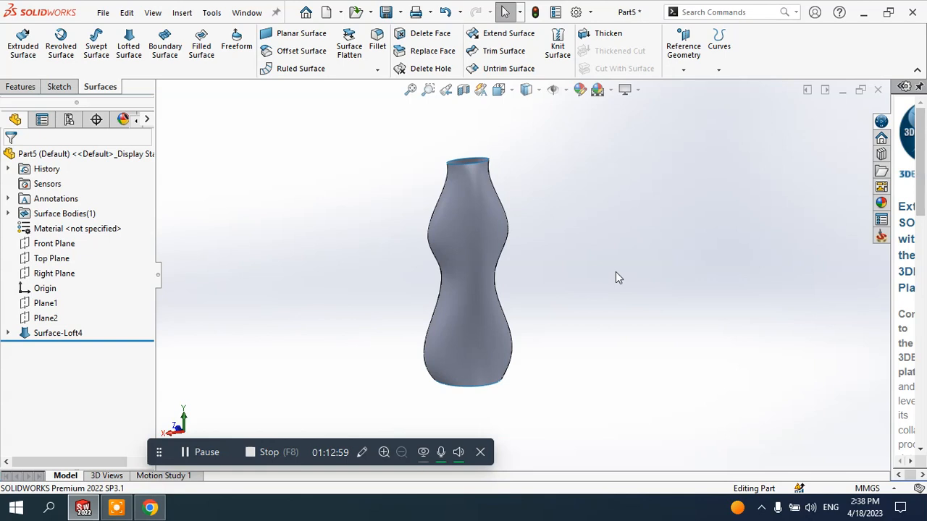
Close the bottle's open bottom with a Planar Surface bounded by the circular base edge
{"action": "middle_click_drag", "start_coordinate": [536, 331], "coordinate": [556, 201]}
{"action": "scroll", "coordinate": [484, 353], "scroll_direction": "down", "scroll_amount": 3}
{"action": "middle_click_drag", "start_coordinate": [465, 326], "coordinate": [551, 334]}
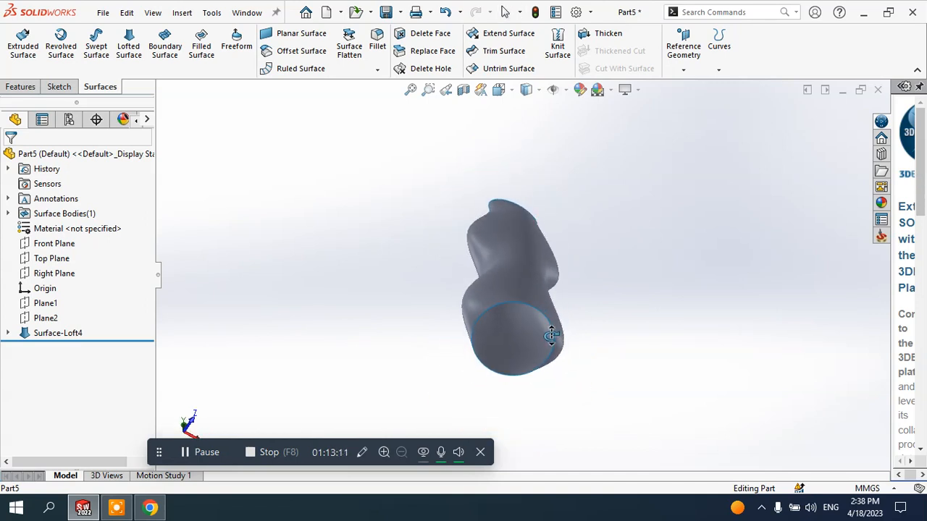
{"action": "left_click", "coordinate": [552, 338]}
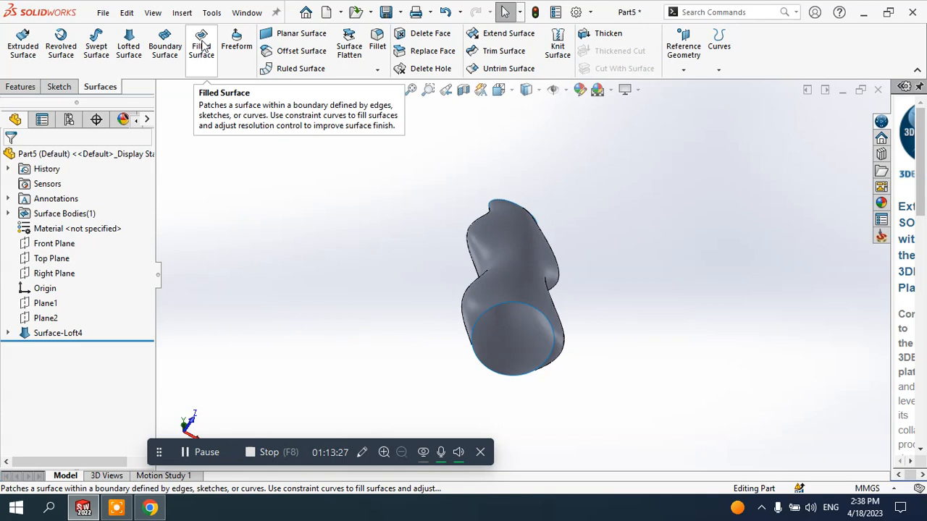
{"action": "left_click", "coordinate": [312, 38]}
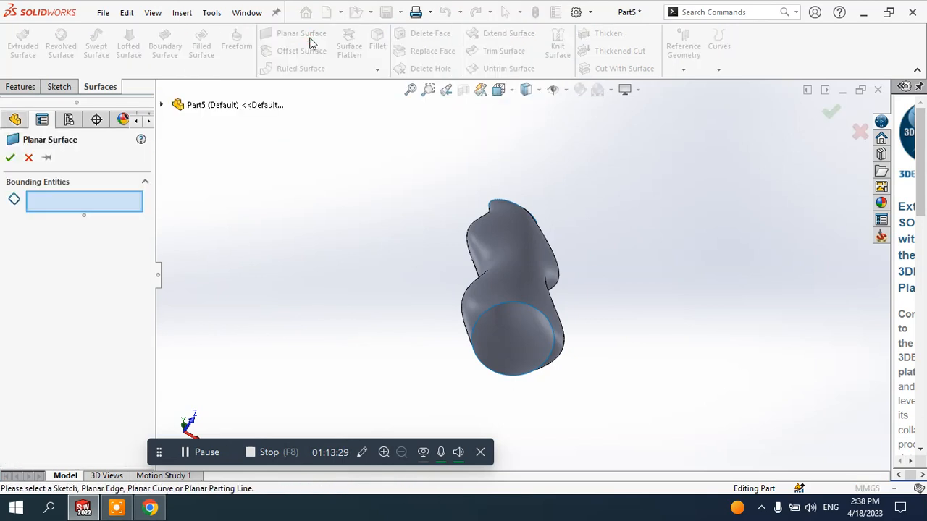
{"action": "left_click", "coordinate": [491, 305]}
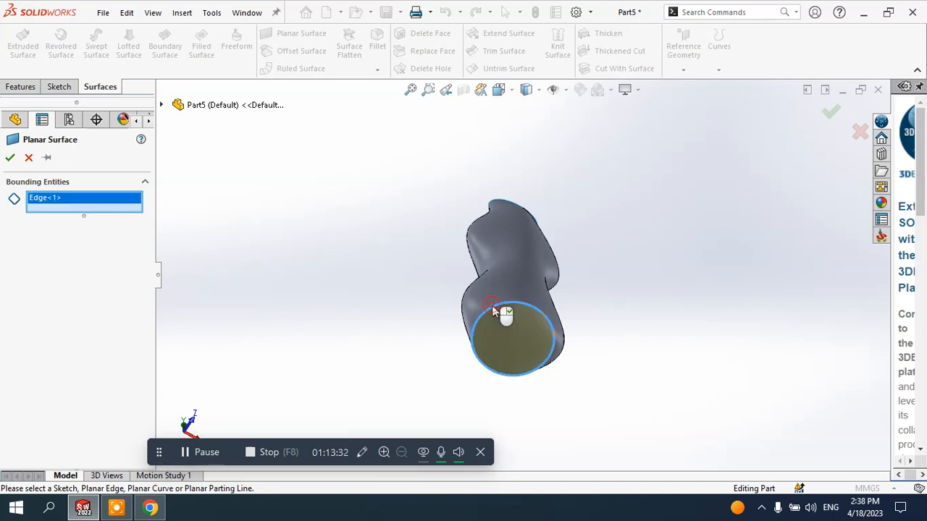
{"action": "scroll", "coordinate": [546, 338], "scroll_direction": "down", "scroll_amount": 2}
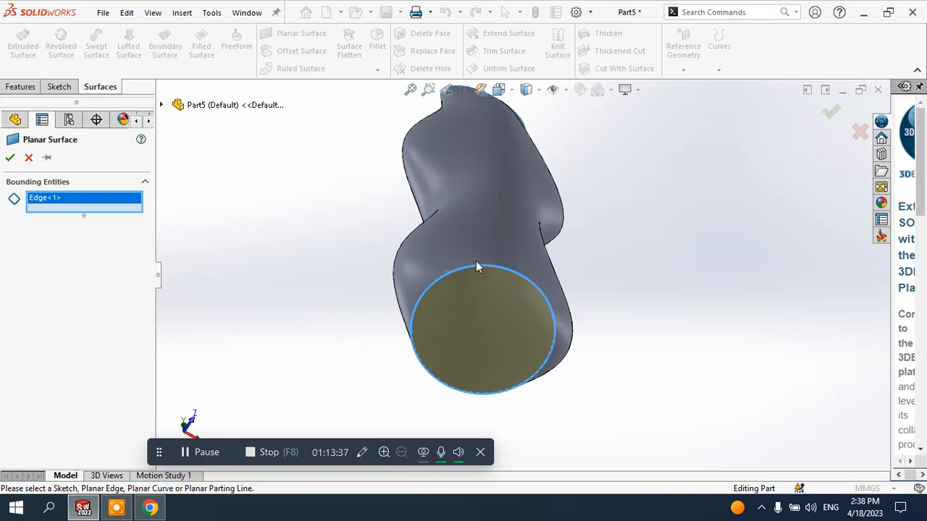
{"action": "middle_click_drag", "start_coordinate": [491, 316], "coordinate": [495, 348]}
{"action": "scroll", "coordinate": [493, 342], "scroll_direction": "down", "scroll_amount": 2}
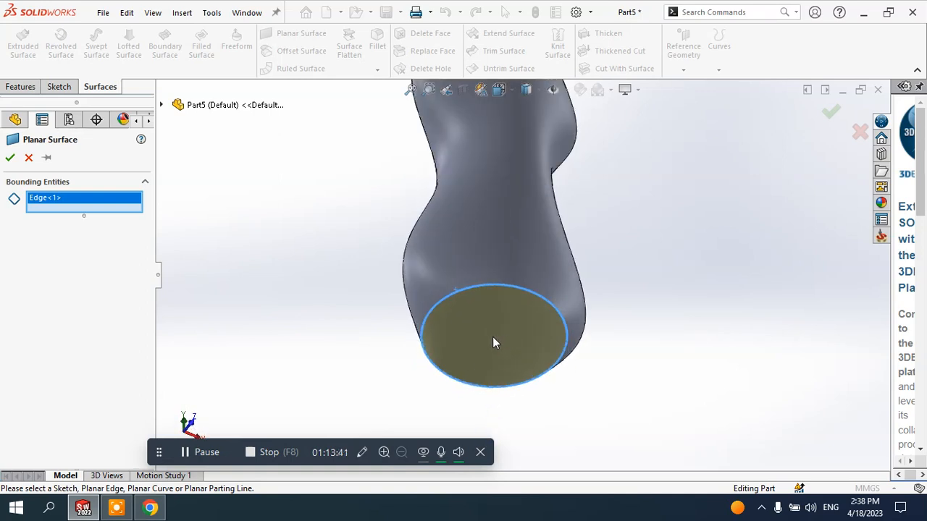
{"action": "left_click", "coordinate": [10, 158]}
{"action": "middle_click_drag", "start_coordinate": [673, 275], "coordinate": [555, 318]}
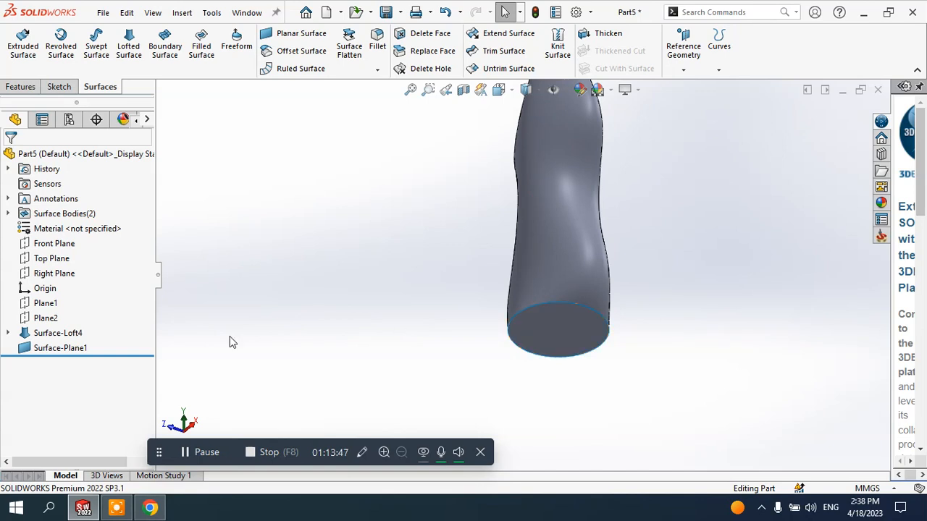
Delete the planar surface feature covering the bottle's base
{"action": "left_click", "coordinate": [62, 350]}
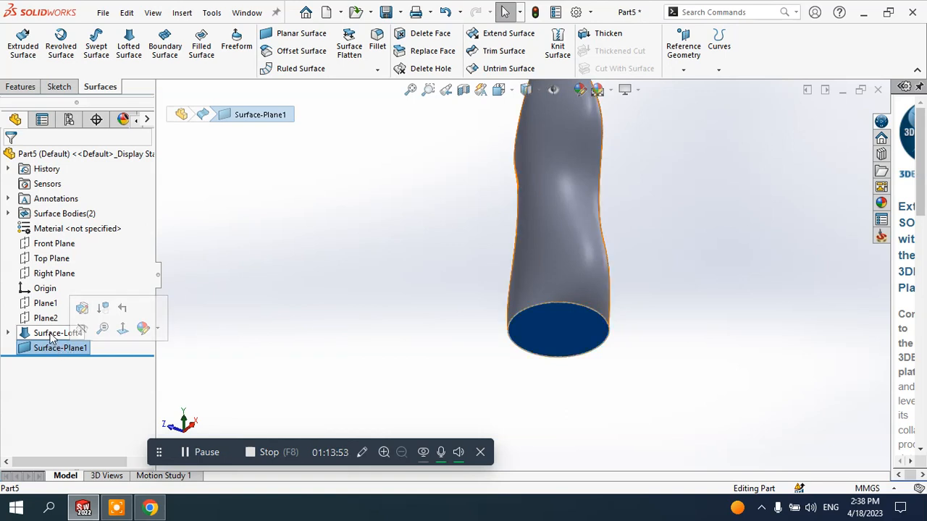
{"action": "left_click", "coordinate": [54, 334]}
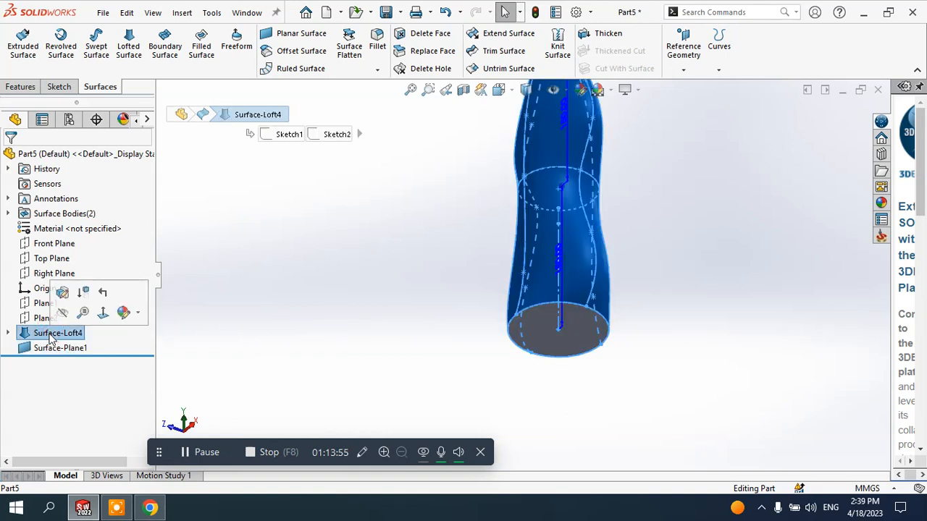
{"action": "left_click", "coordinate": [62, 349]}
{"action": "right_click", "coordinate": [62, 348]}
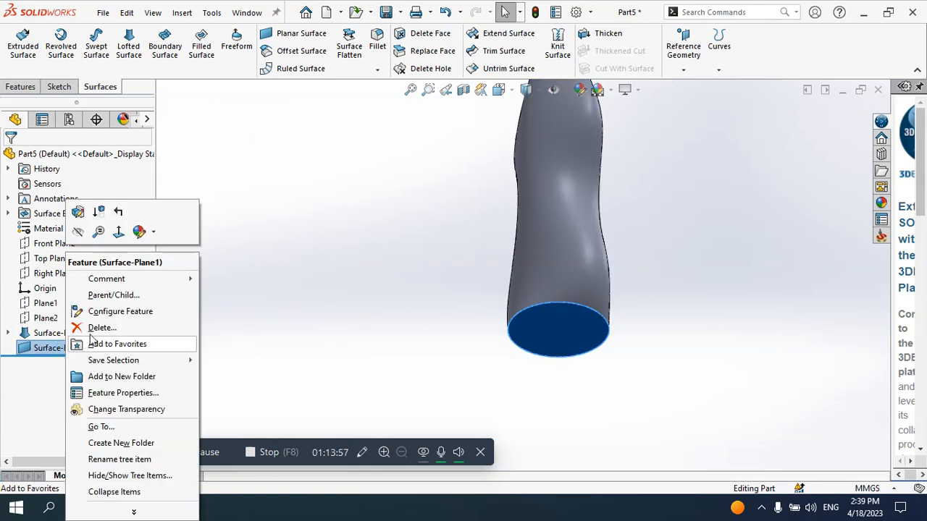
{"action": "left_click", "coordinate": [100, 328]}
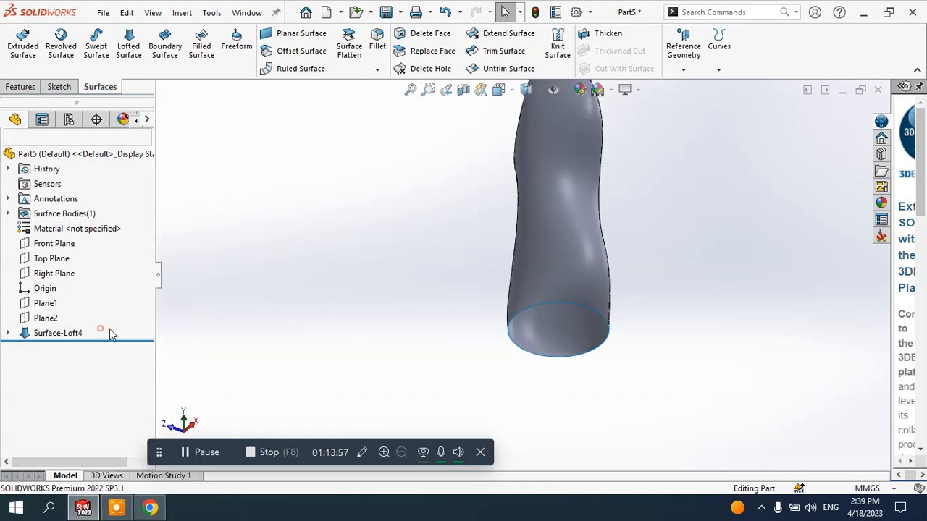
Close the bottle's bottom with a Filled Surface bounded by the circular base edge, using Contact as the edge setting
{"action": "left_click", "coordinate": [207, 45]}
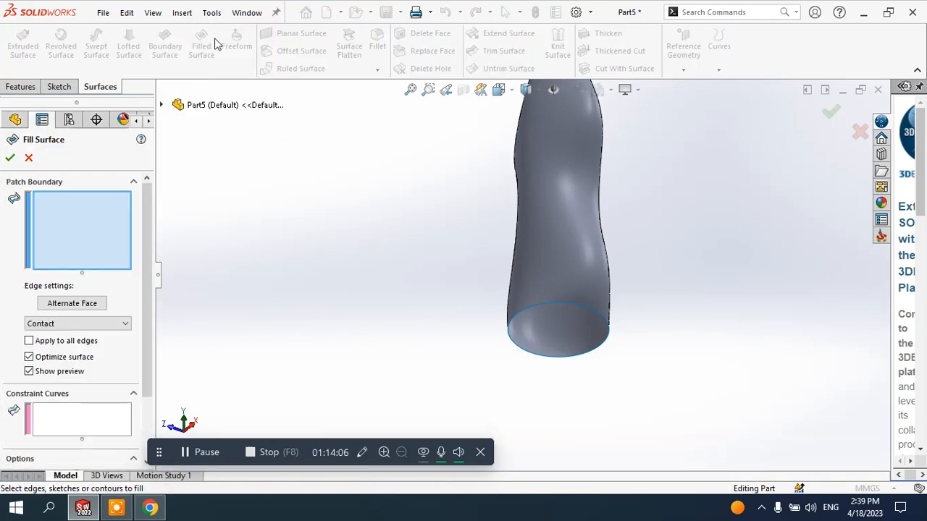
{"action": "left_click", "coordinate": [546, 304]}
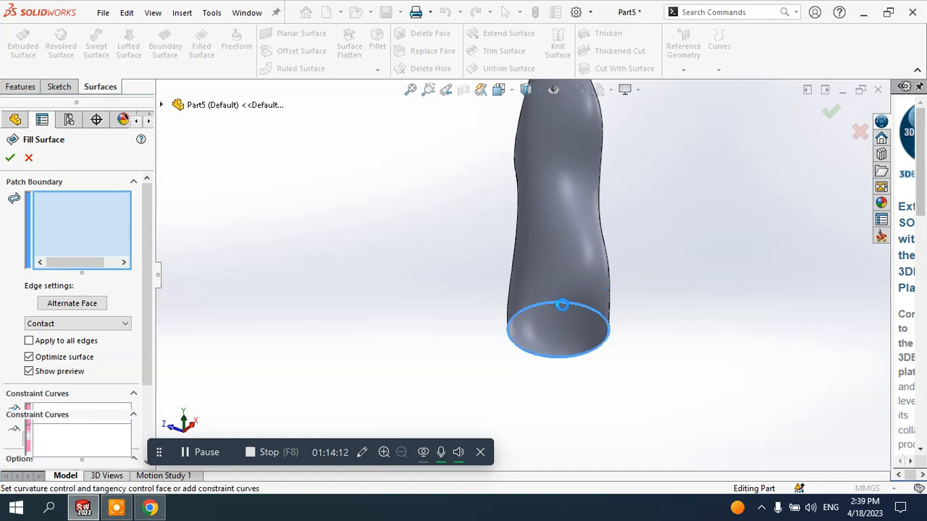
{"action": "left_click", "coordinate": [572, 307]}
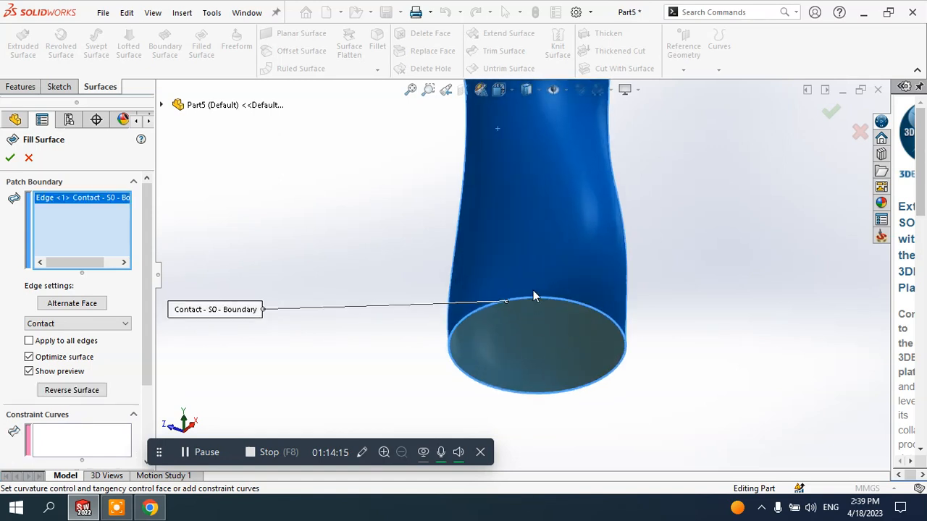
{"action": "scroll", "coordinate": [546, 326], "scroll_direction": "up", "scroll_amount": 3}
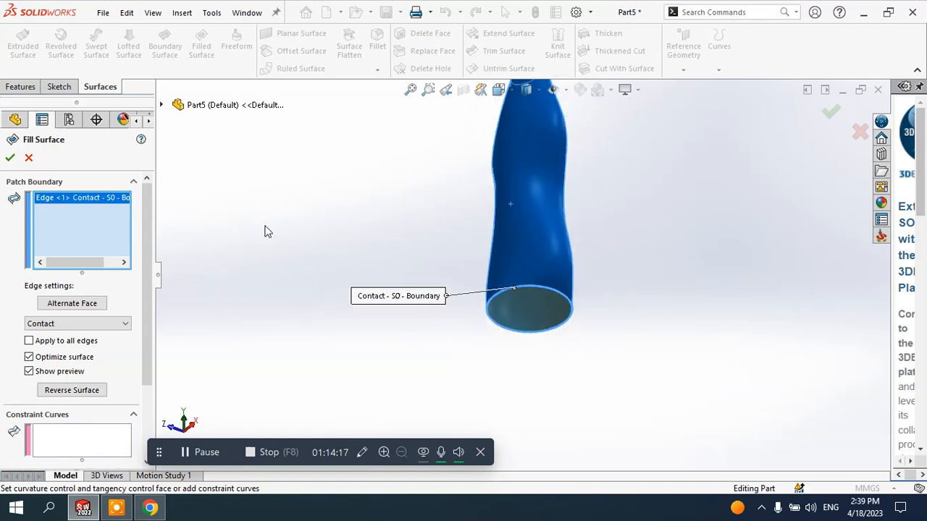
{"action": "left_click", "coordinate": [10, 158]}
Check the inside of the bottle and its filled base in a temporary section view on the Front Plane
{"action": "middle_click_drag", "start_coordinate": [661, 207], "coordinate": [569, 136]}
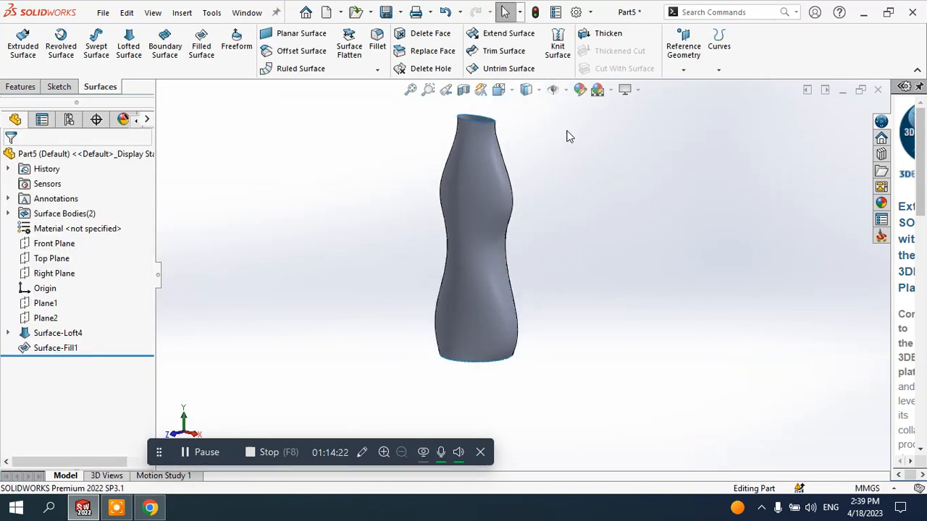
{"action": "scroll", "coordinate": [566, 131], "scroll_direction": "down", "scroll_amount": 1}
{"action": "scroll", "coordinate": [564, 132], "scroll_direction": "up", "scroll_amount": 3}
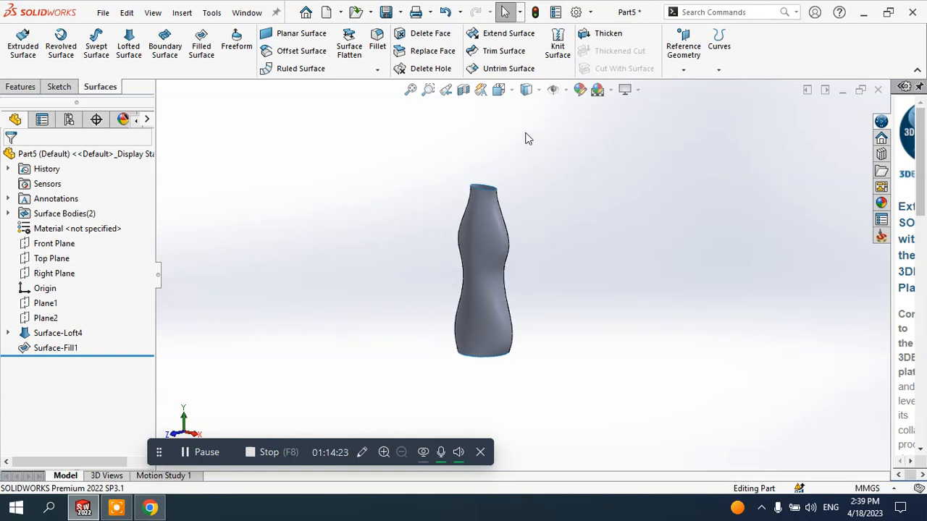
{"action": "left_click", "coordinate": [464, 97]}
{"action": "middle_click_drag", "start_coordinate": [539, 209], "coordinate": [517, 290]}
{"action": "scroll", "coordinate": [472, 368], "scroll_direction": "down", "scroll_amount": 4}
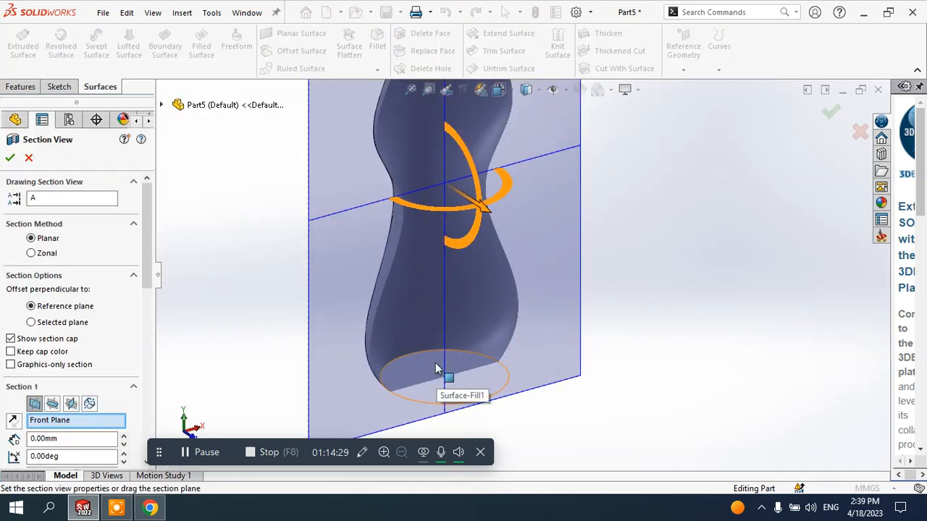
{"action": "scroll", "coordinate": [444, 317], "scroll_direction": "up", "scroll_amount": 3}
{"action": "left_click", "coordinate": [26, 158]}
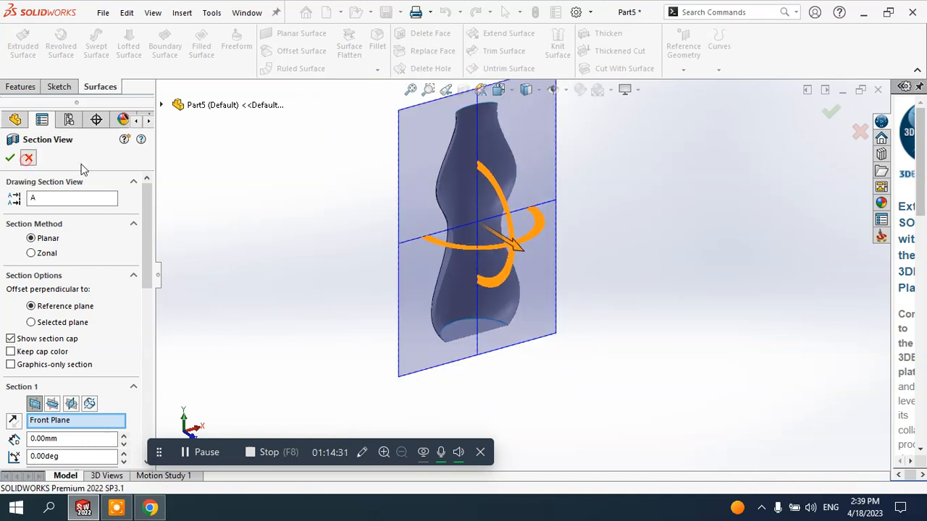
Examine the open neck rim up close and the overall shape of the bottle
{"action": "middle_click_drag", "start_coordinate": [579, 201], "coordinate": [596, 228]}
{"action": "scroll", "coordinate": [481, 174], "scroll_direction": "down", "scroll_amount": 5}
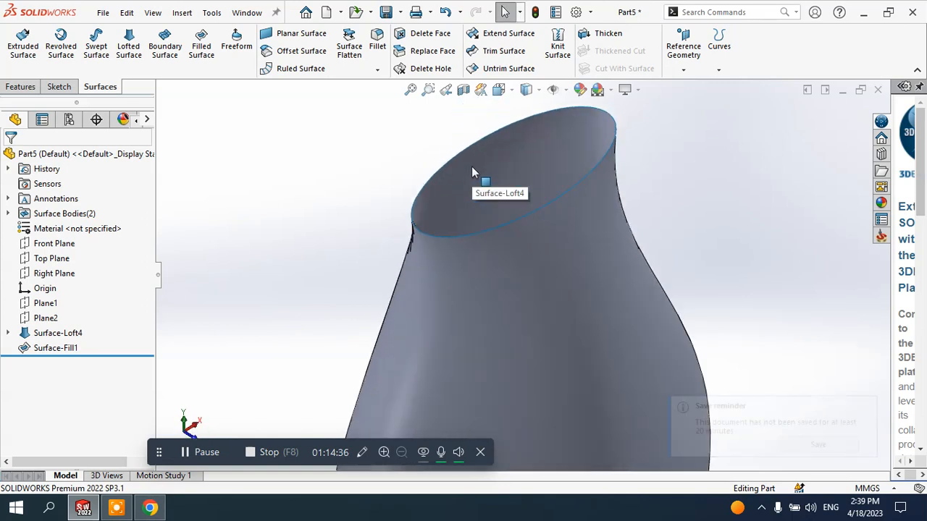
{"action": "scroll", "coordinate": [472, 171], "scroll_direction": "down", "scroll_amount": 5}
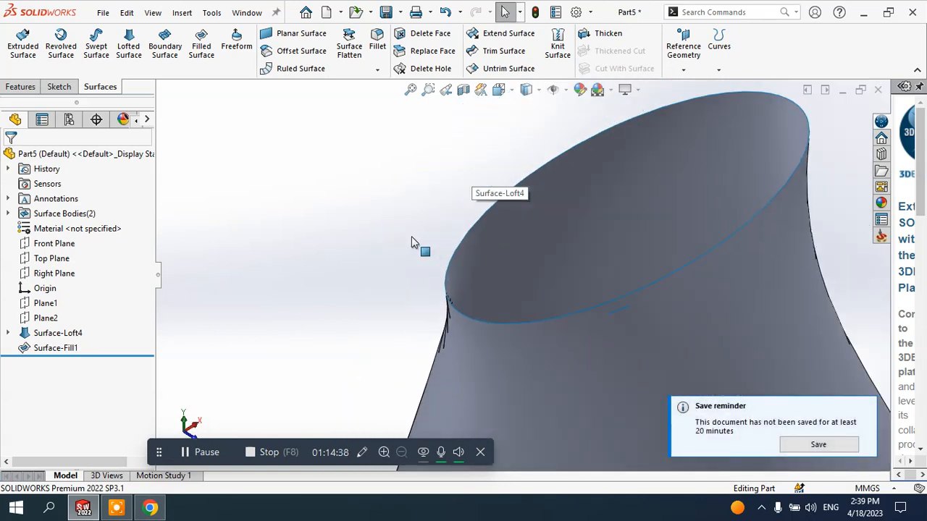
{"action": "scroll", "coordinate": [411, 243], "scroll_direction": "up", "scroll_amount": 10}
{"action": "middle_click_drag", "start_coordinate": [608, 311], "coordinate": [597, 270]}
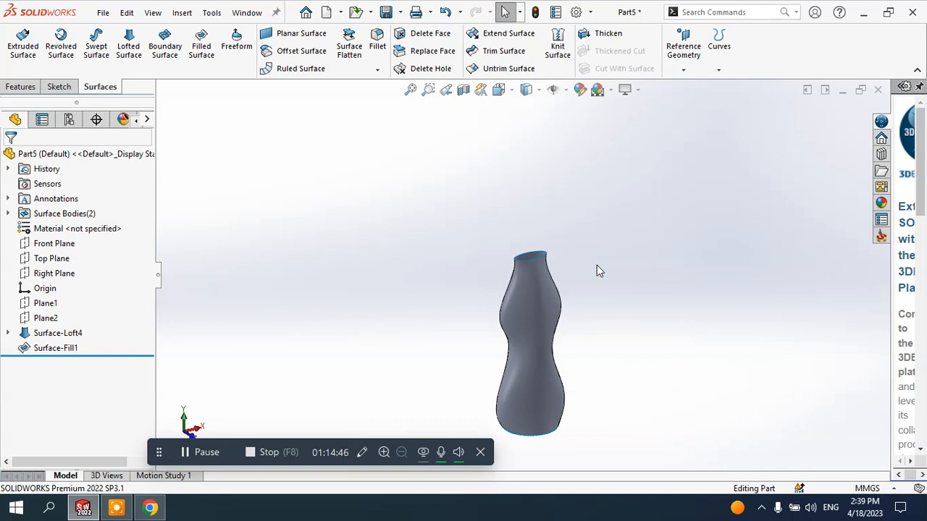
{"action": "scroll", "coordinate": [578, 304], "scroll_direction": "up", "scroll_amount": 2}
{"action": "scroll", "coordinate": [537, 321], "scroll_direction": "down", "scroll_amount": 3}
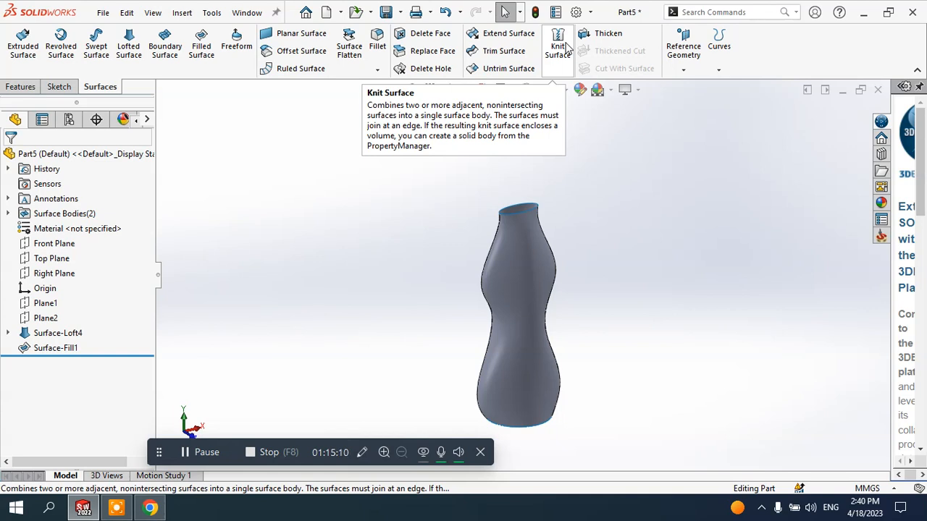
Highlight the lofted surface and examine from below where it meets the filled base
{"action": "left_click", "coordinate": [72, 334]}
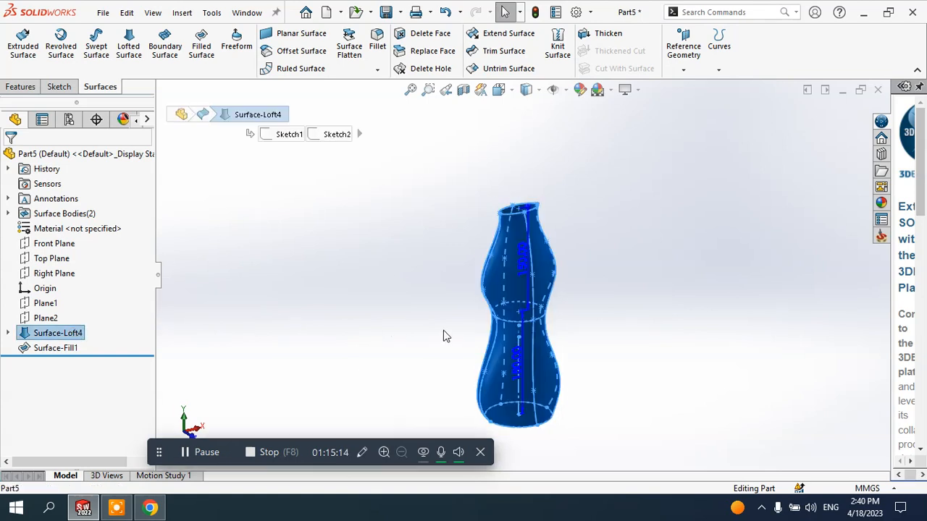
{"action": "middle_click_drag", "start_coordinate": [443, 335], "coordinate": [380, 230]}
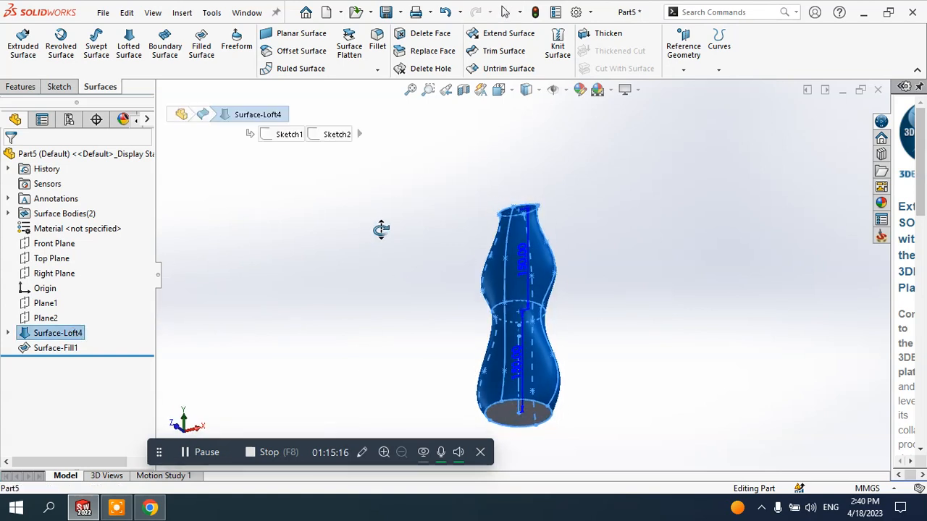
{"action": "middle_click_drag", "start_coordinate": [624, 393], "coordinate": [562, 369]}
{"action": "scroll", "coordinate": [475, 368], "scroll_direction": "down", "scroll_amount": 5}
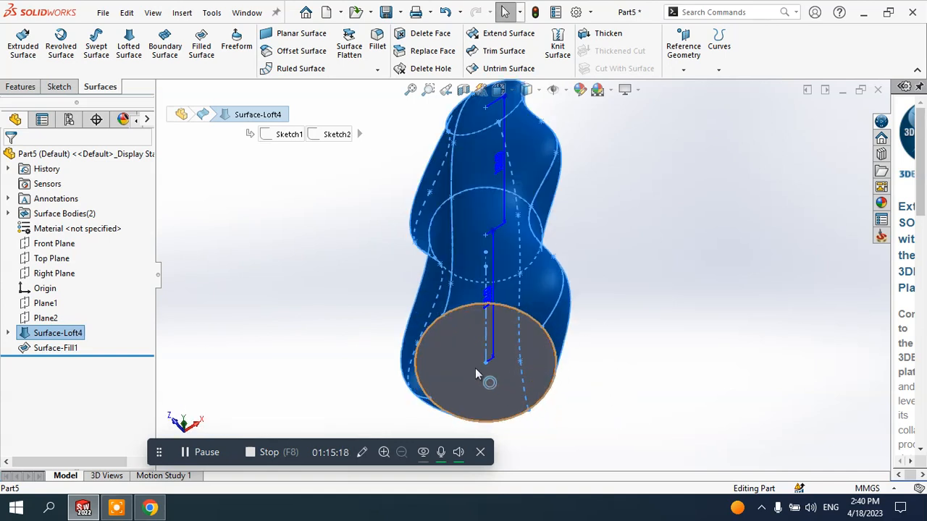
Knit the filled base surface and the lofted bottle surface into one surface body
{"action": "left_click", "coordinate": [56, 350]}
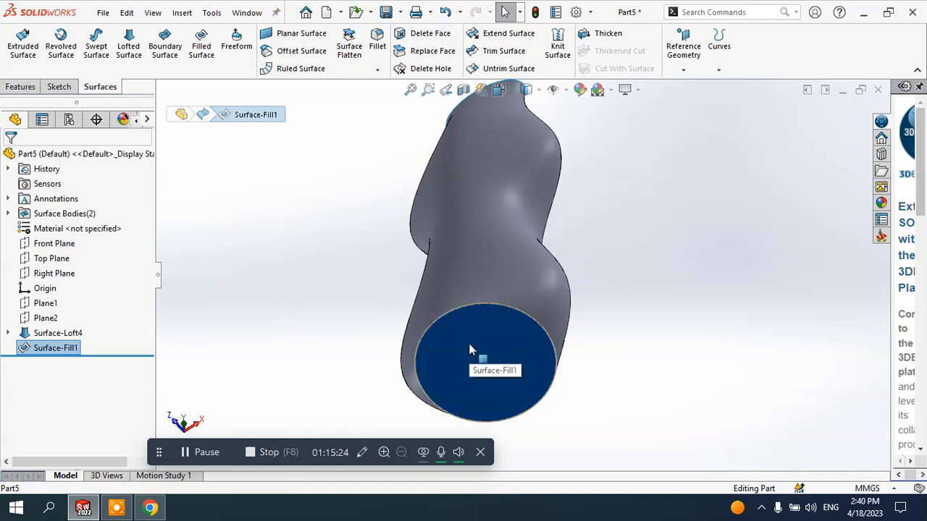
{"action": "middle_click_drag", "start_coordinate": [562, 271], "coordinate": [639, 349]}
{"action": "scroll", "coordinate": [640, 349], "scroll_direction": "up", "scroll_amount": 8}
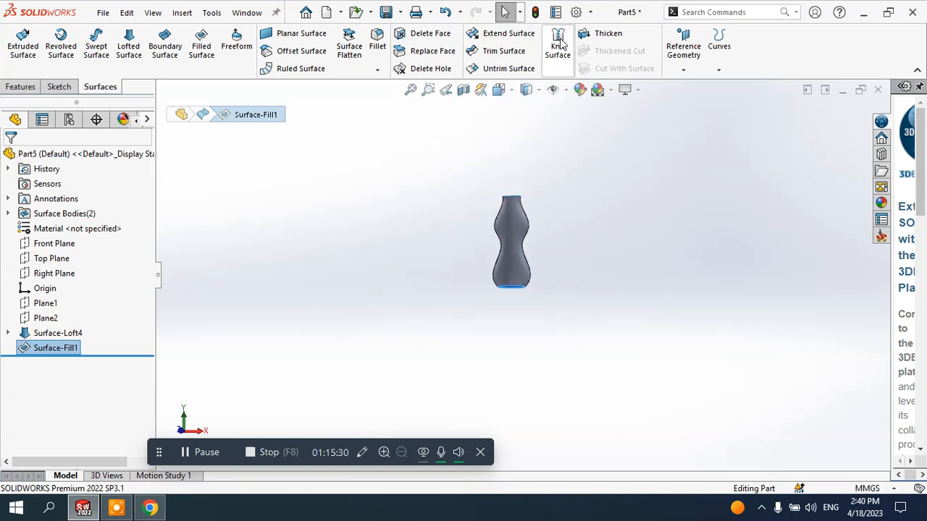
{"action": "left_click", "coordinate": [558, 45]}
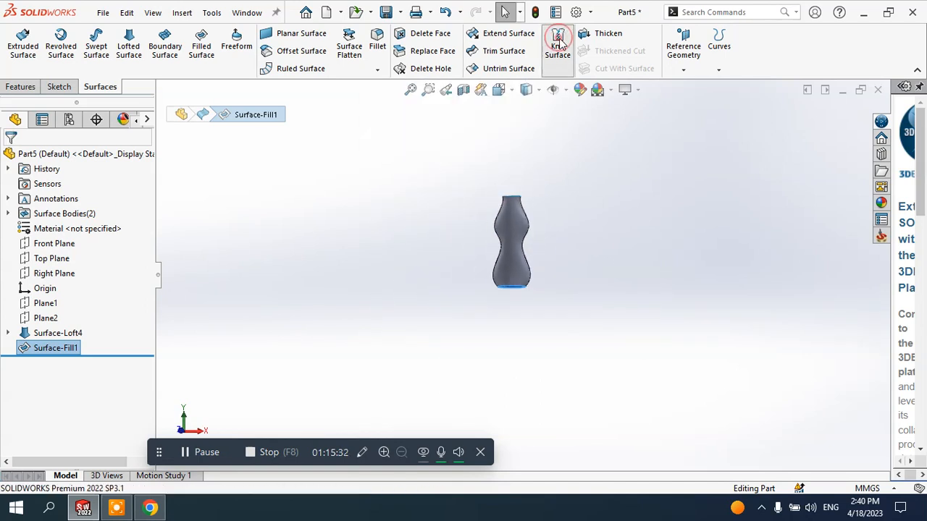
{"action": "scroll", "coordinate": [563, 124], "scroll_direction": "down", "scroll_amount": 3}
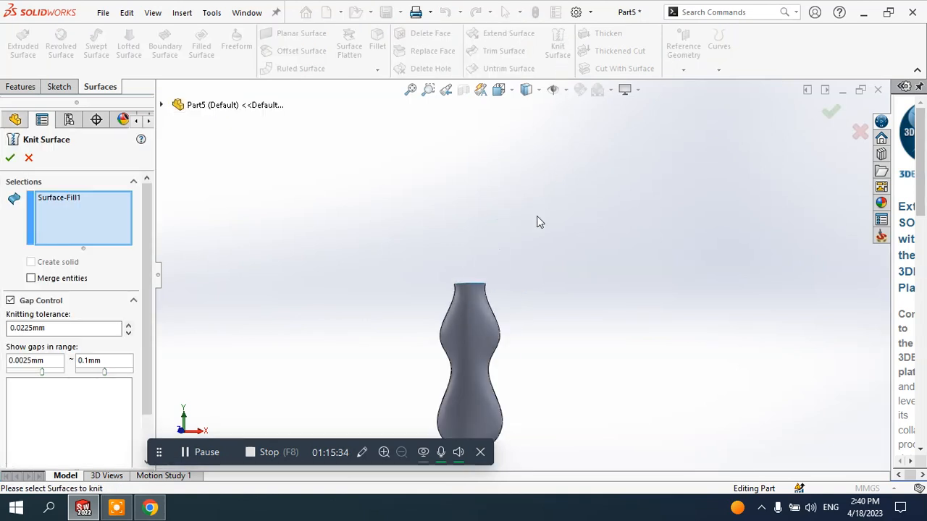
{"action": "left_click", "coordinate": [473, 313]}
{"action": "middle_click_drag", "start_coordinate": [473, 313], "coordinate": [539, 284]}
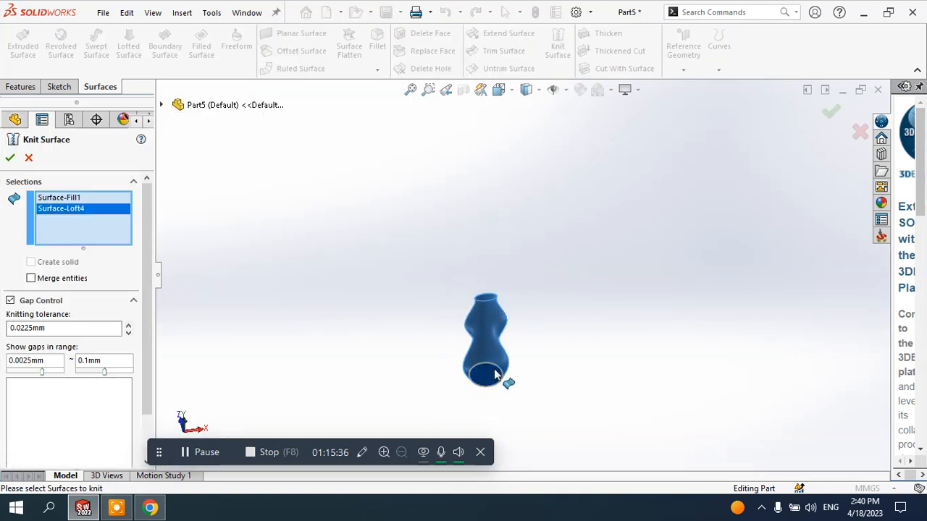
{"action": "scroll", "coordinate": [499, 376], "scroll_direction": "down", "scroll_amount": 3}
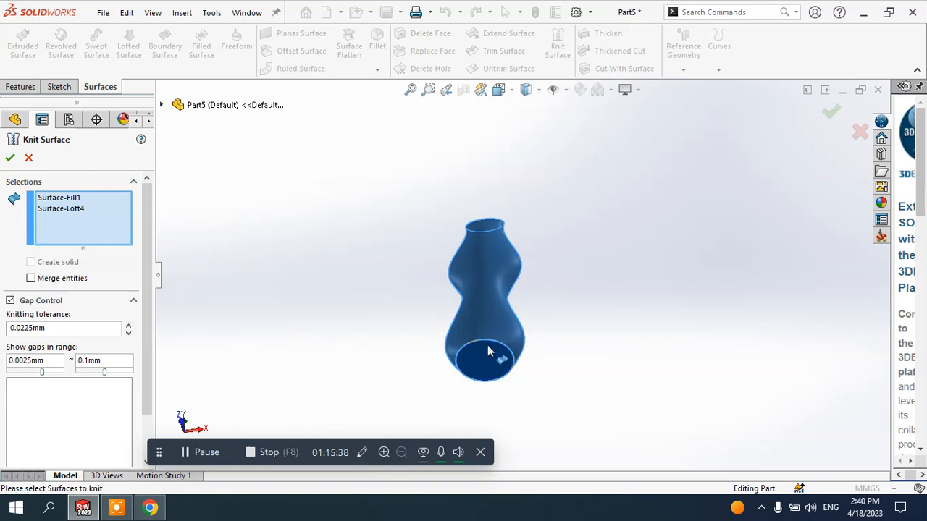
{"action": "left_click", "coordinate": [64, 198]}
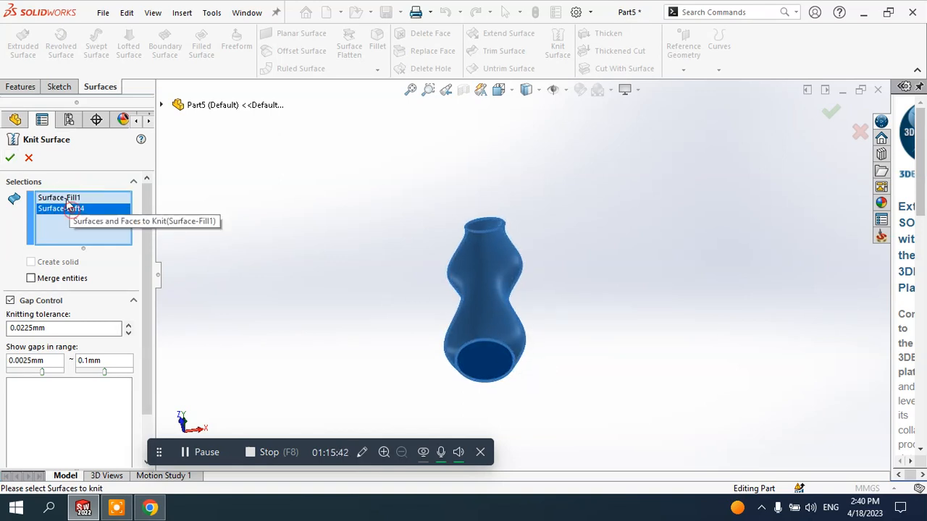
{"action": "left_click", "coordinate": [9, 157]}
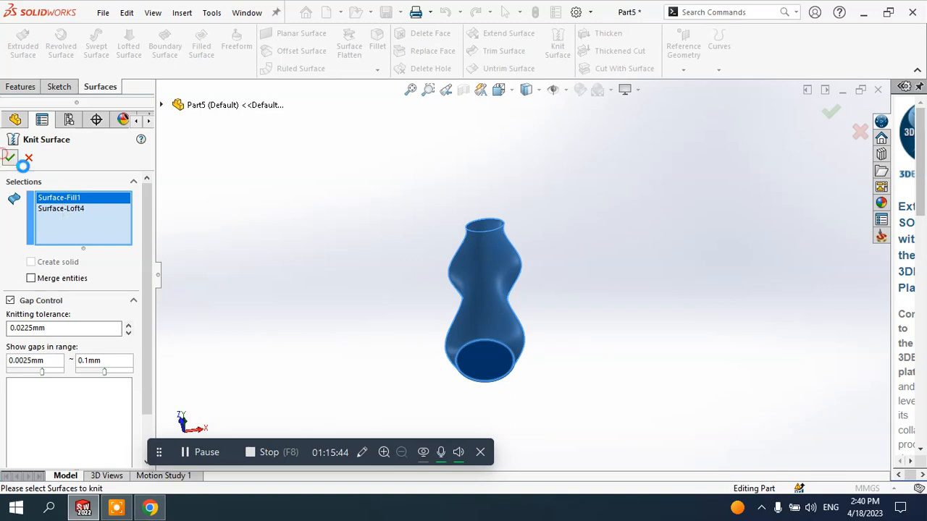
{"action": "middle_click_drag", "start_coordinate": [591, 248], "coordinate": [605, 286]}
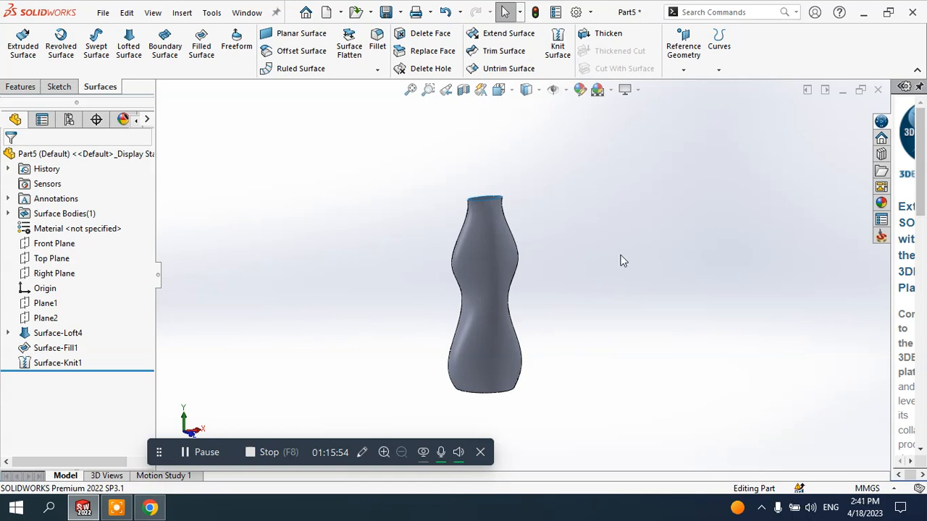
Thicken the knitted bottle surface by 2 mm on both sides into a solid body
{"action": "left_click", "coordinate": [607, 40]}
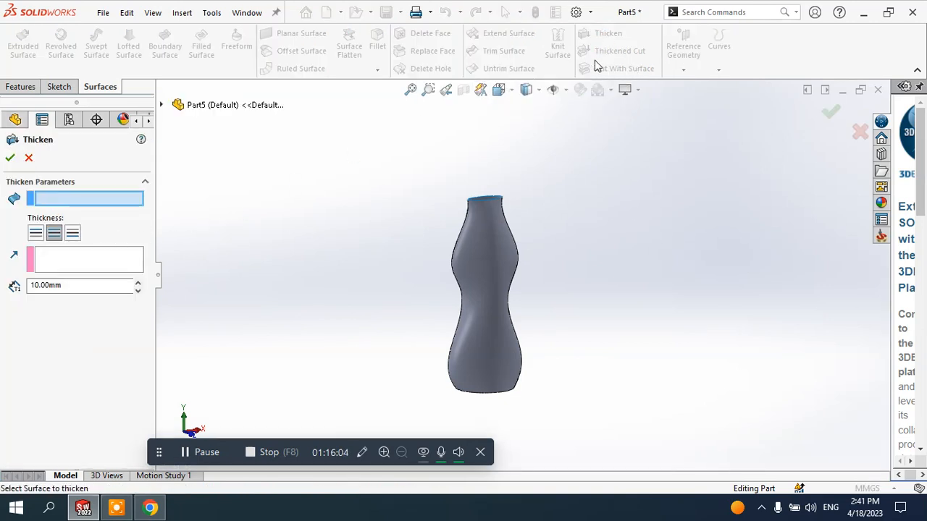
{"action": "left_click", "coordinate": [55, 233]}
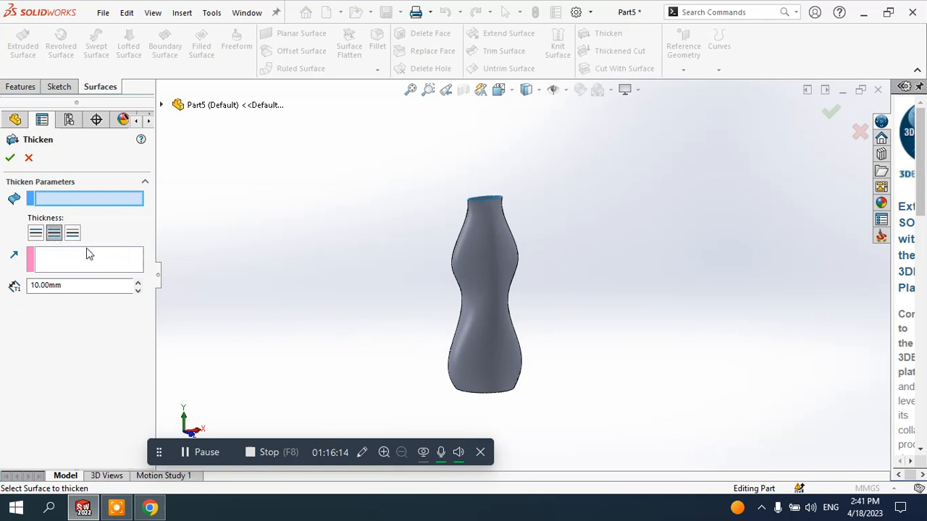
{"action": "left_click", "coordinate": [66, 285]}
{"action": "double_click", "coordinate": [59, 285]}
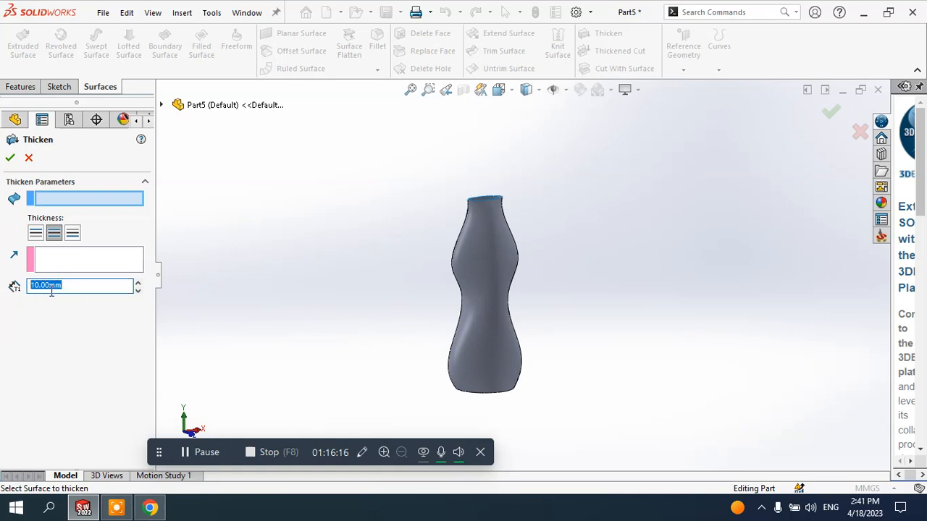
{"action": "type", "text": "2"}
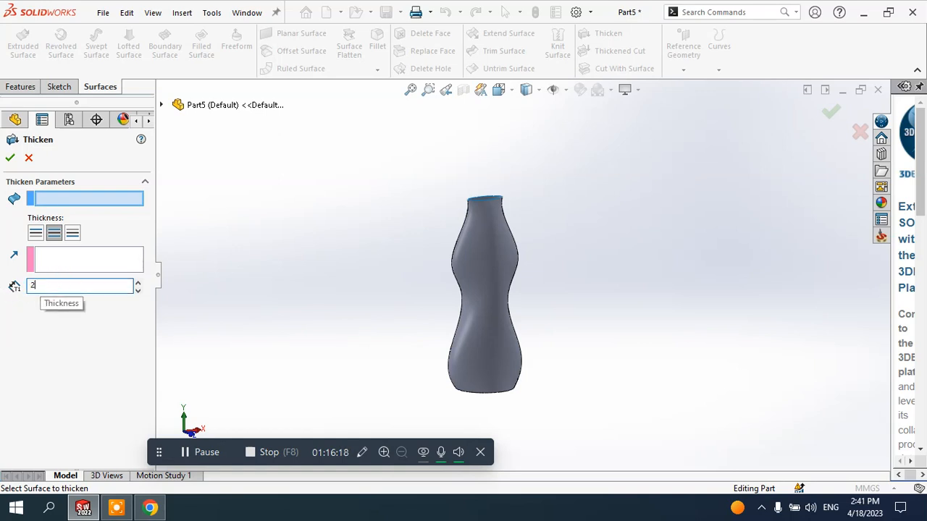
{"action": "scroll", "coordinate": [493, 245], "scroll_direction": "down", "scroll_amount": 4}
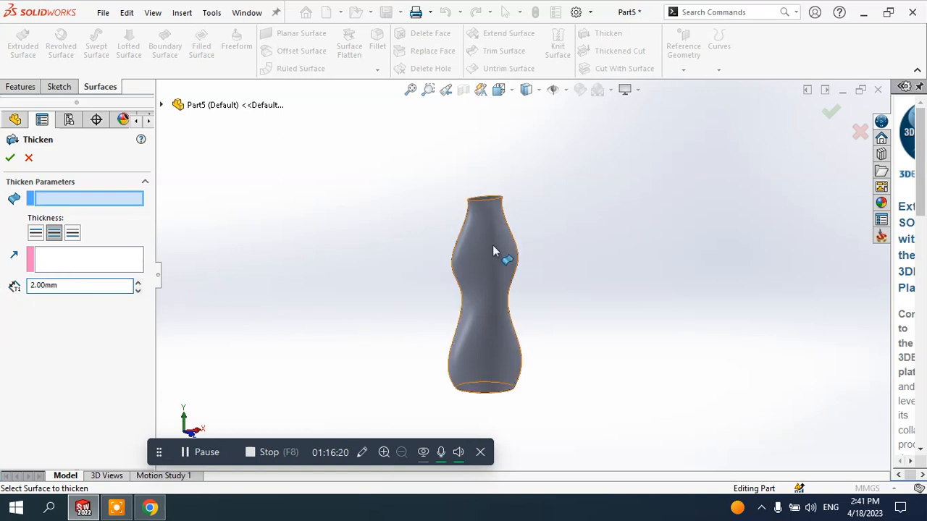
{"action": "left_click", "coordinate": [500, 215]}
{"action": "scroll", "coordinate": [468, 192], "scroll_direction": "down", "scroll_amount": 8}
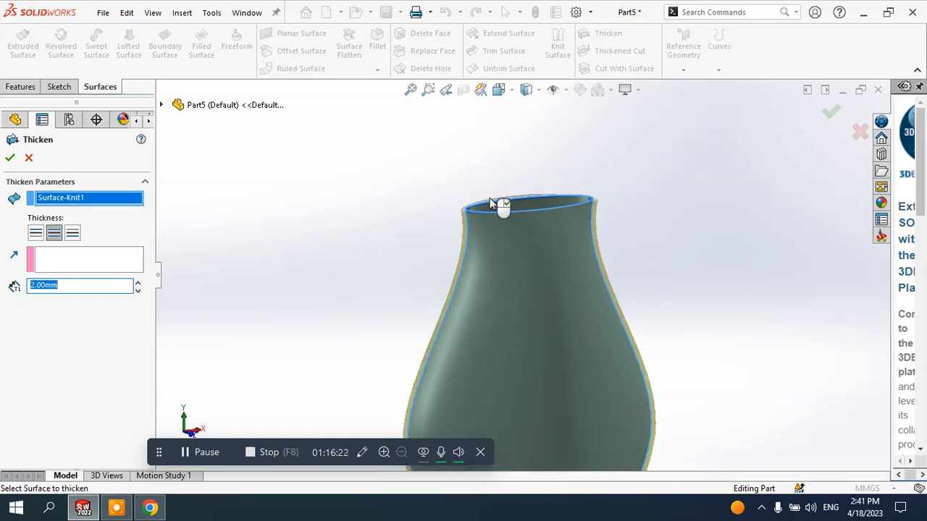
{"action": "scroll", "coordinate": [458, 229], "scroll_direction": "down", "scroll_amount": 3}
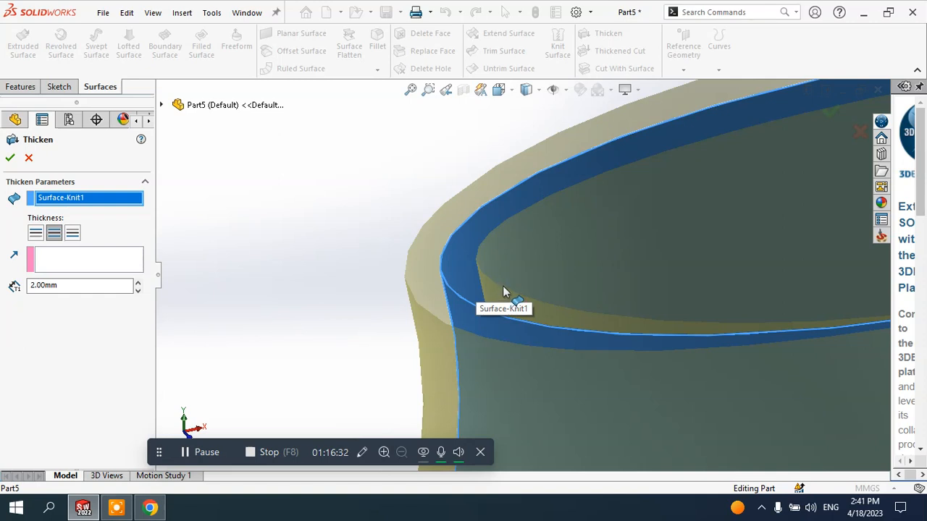
{"action": "left_click", "coordinate": [54, 233]}
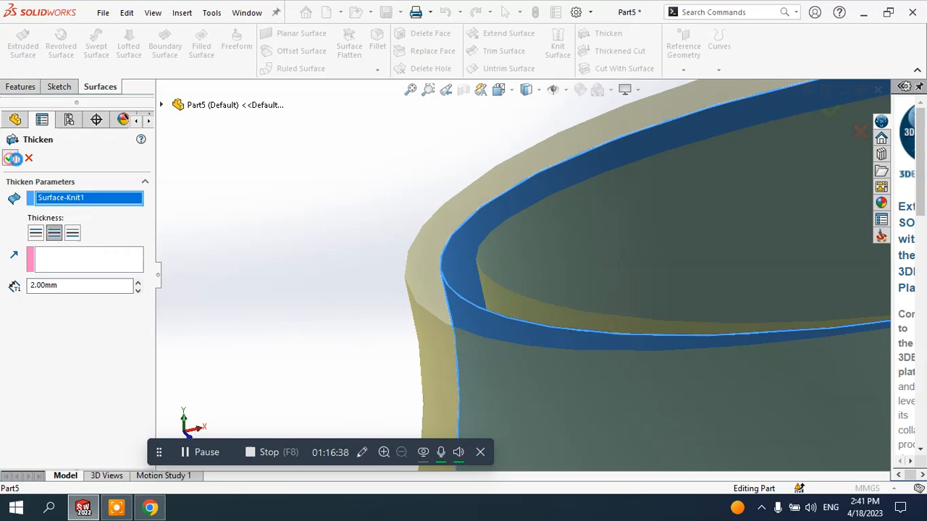
{"action": "left_click", "coordinate": [10, 157]}
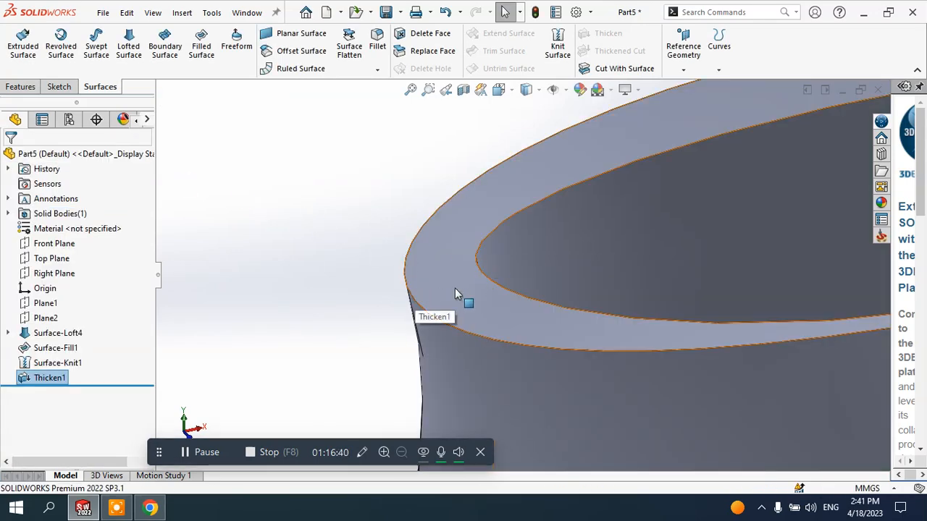
Check the bottle's wall thickness in a temporary section view on the Front Plane
{"action": "scroll", "coordinate": [469, 293], "scroll_direction": "up", "scroll_amount": 11}
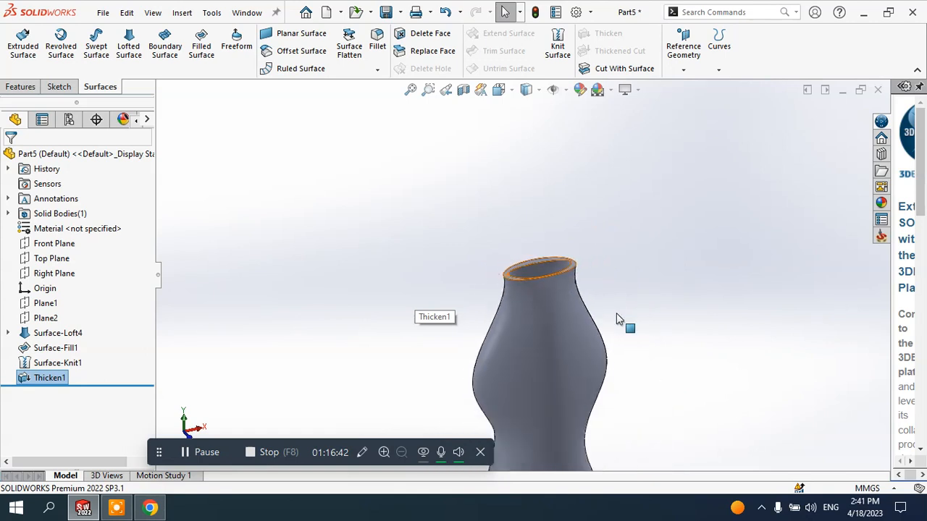
{"action": "middle_click_drag", "start_coordinate": [580, 336], "coordinate": [568, 355]}
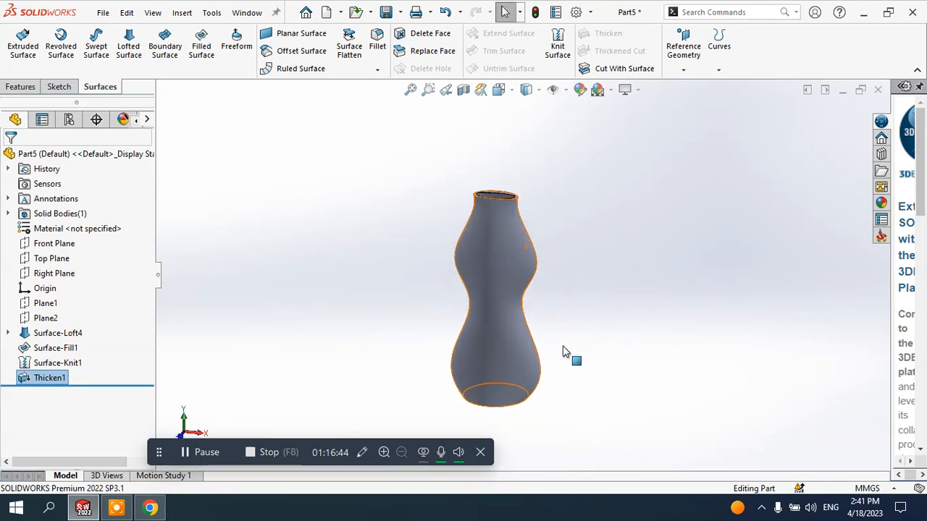
{"action": "left_click", "coordinate": [463, 89]}
{"action": "middle_click_drag", "start_coordinate": [541, 207], "coordinate": [561, 193]}
{"action": "scroll", "coordinate": [514, 210], "scroll_direction": "down", "scroll_amount": 8}
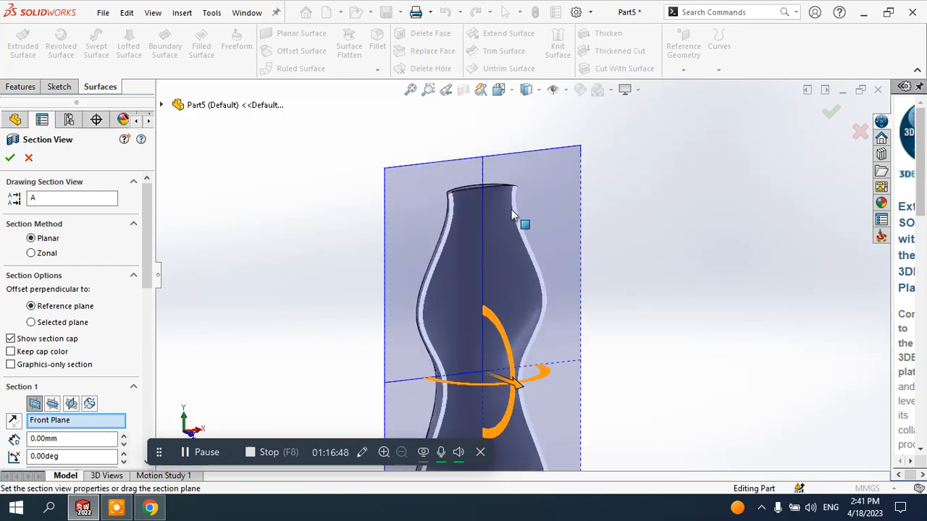
{"action": "scroll", "coordinate": [525, 206], "scroll_direction": "down", "scroll_amount": 3}
{"action": "scroll", "coordinate": [556, 380], "scroll_direction": "down", "scroll_amount": 5}
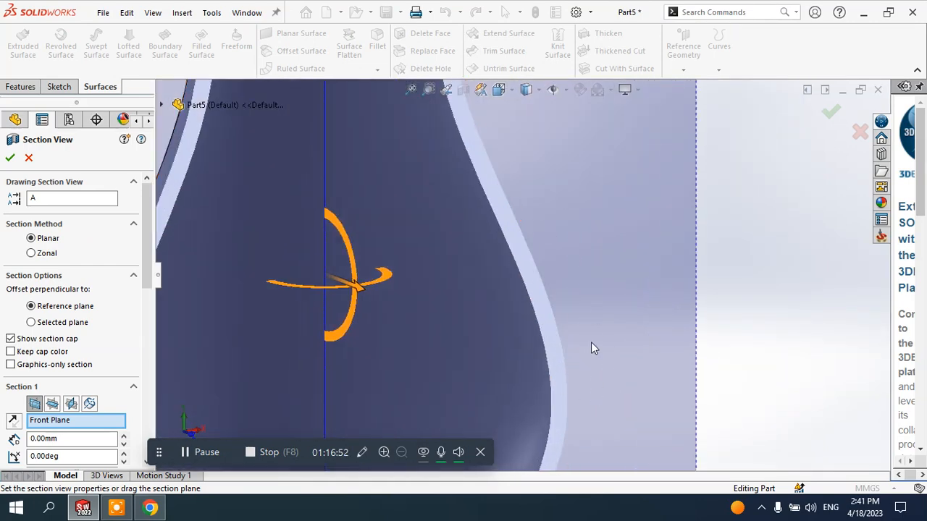
{"action": "left_click", "coordinate": [29, 157]}
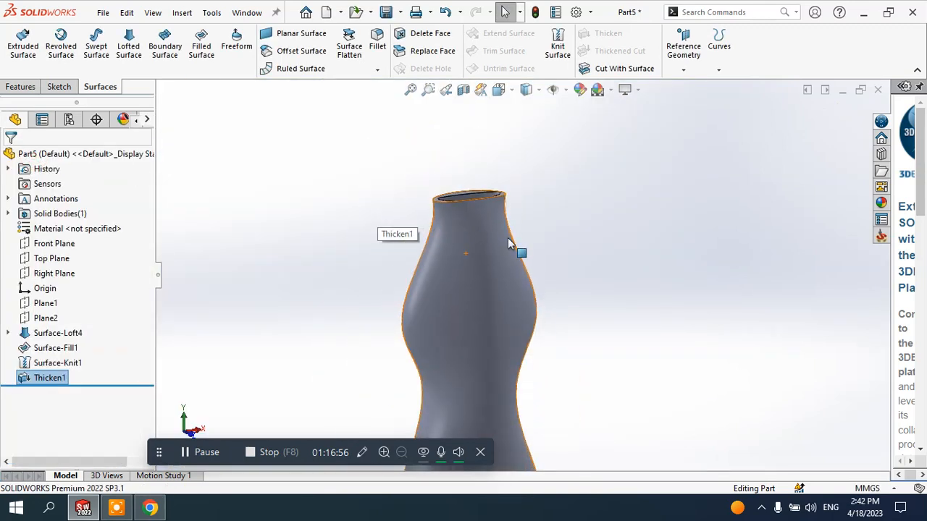
Open the bottle's thicken feature for editing and preview the thickness on side 1 and on side 2 at the neck rim
{"action": "left_click", "coordinate": [58, 378]}
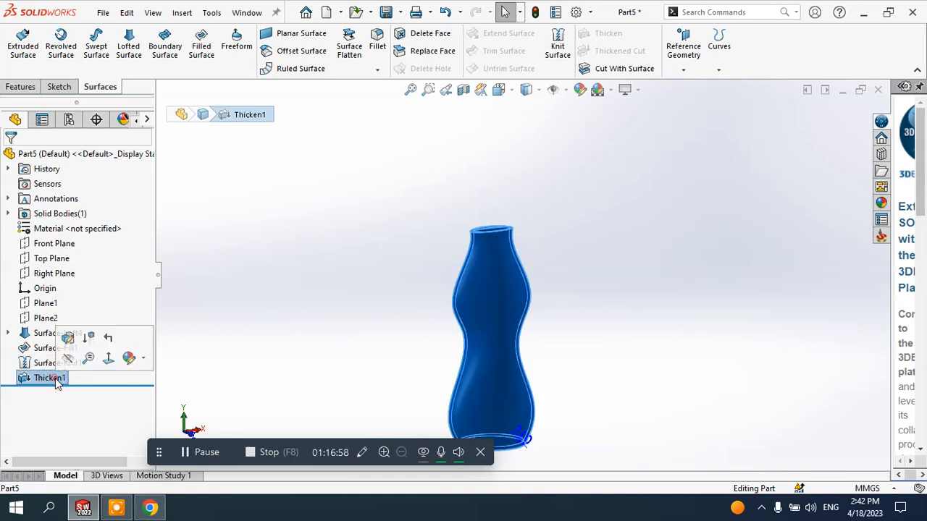
{"action": "left_click", "coordinate": [67, 338]}
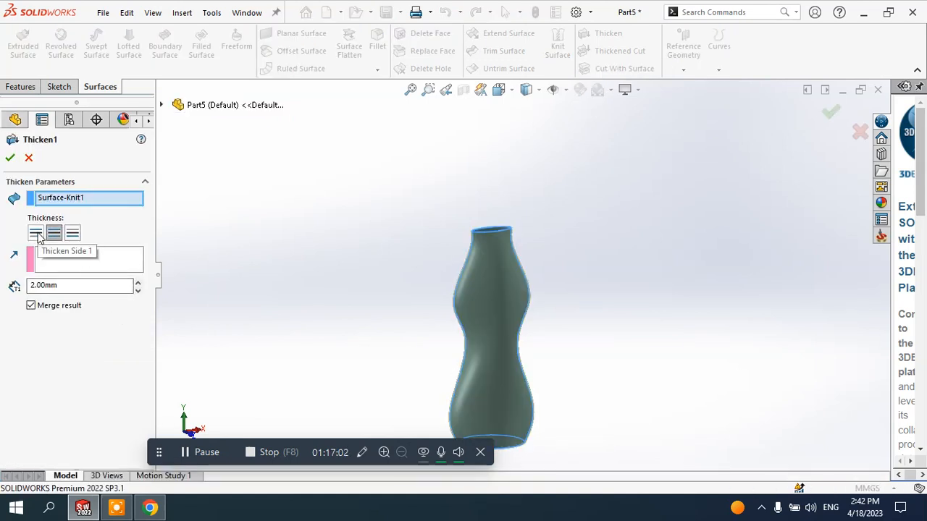
{"action": "left_click", "coordinate": [38, 236]}
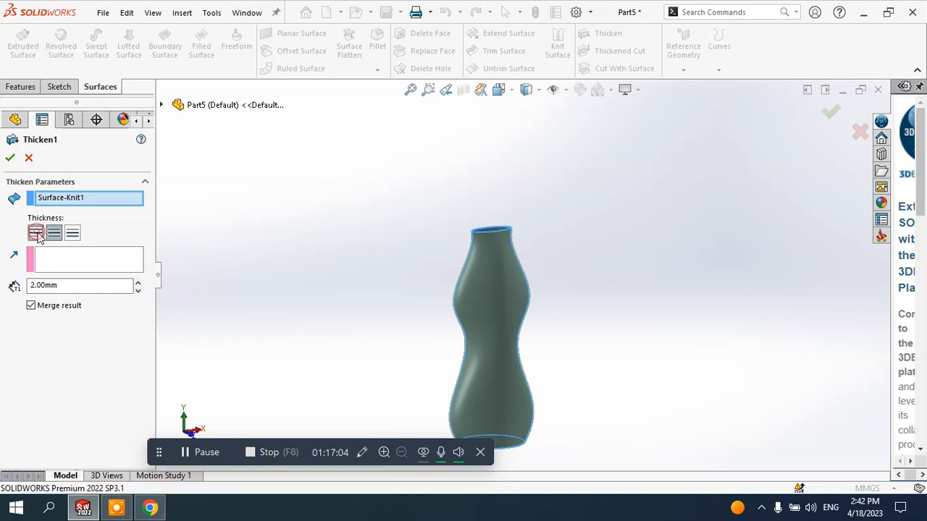
{"action": "scroll", "coordinate": [482, 237], "scroll_direction": "down", "scroll_amount": 2}
{"action": "scroll", "coordinate": [484, 239], "scroll_direction": "down", "scroll_amount": 5}
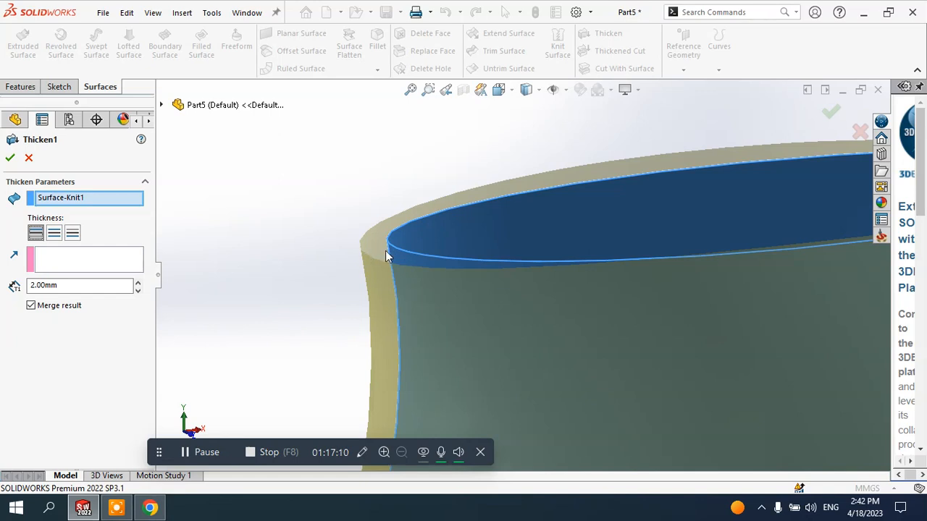
{"action": "left_click", "coordinate": [74, 238]}
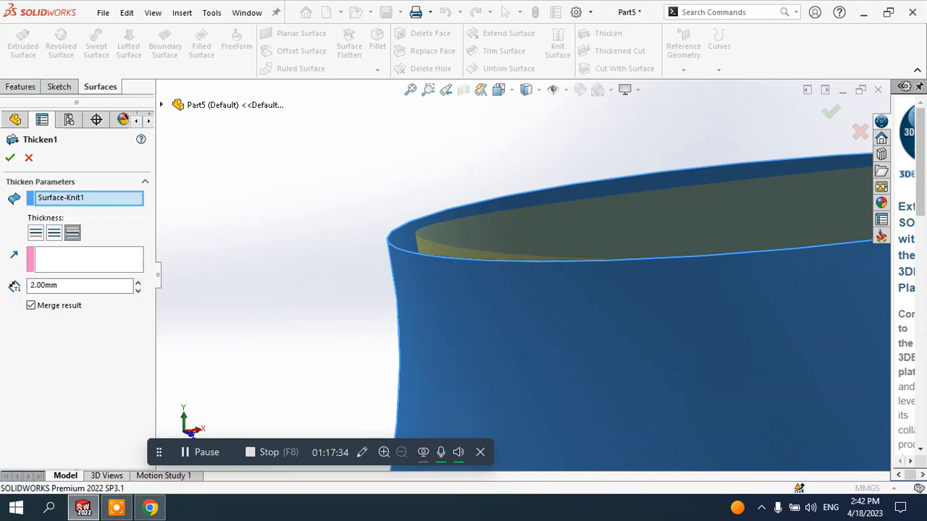
Set the thicken feature to both sides with a thickness of 1 mm and apply the change
{"action": "left_click", "coordinate": [54, 234]}
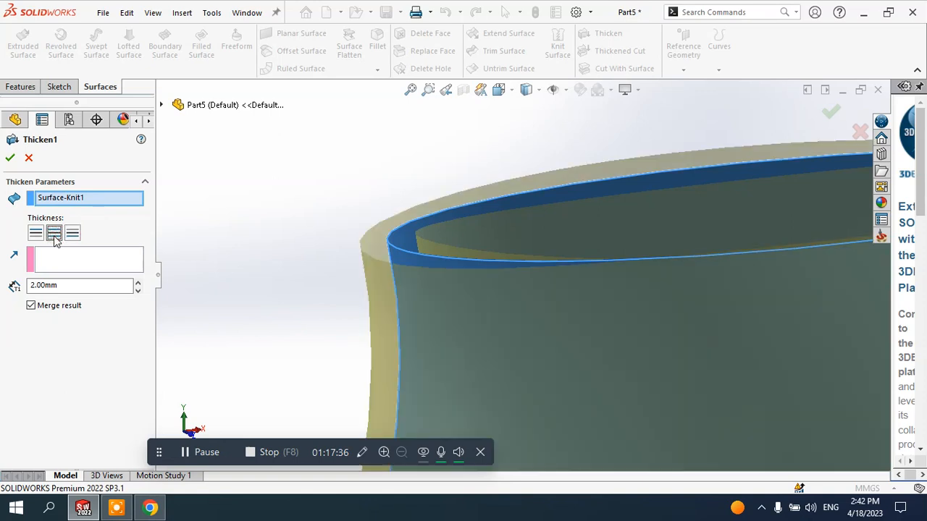
{"action": "double_click", "coordinate": [64, 285]}
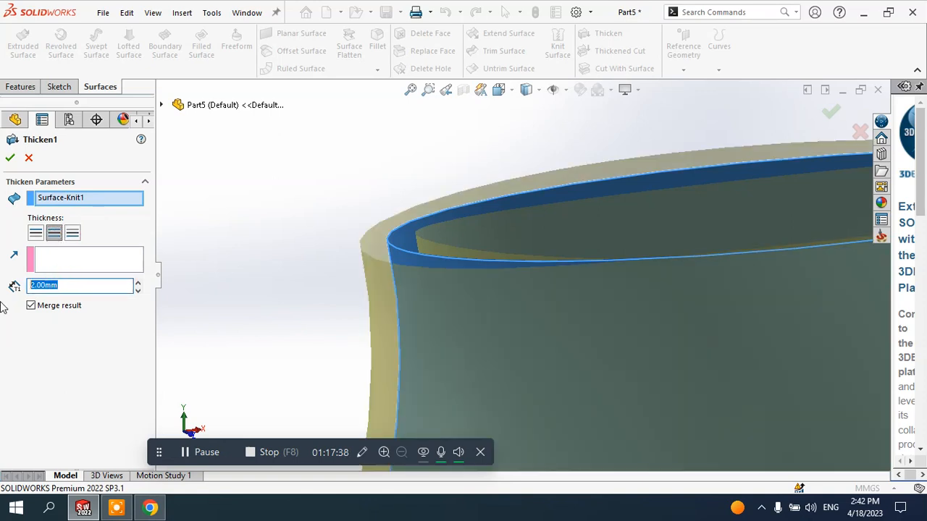
{"action": "type", "text": "1"}
{"action": "key", "text": "Return"}
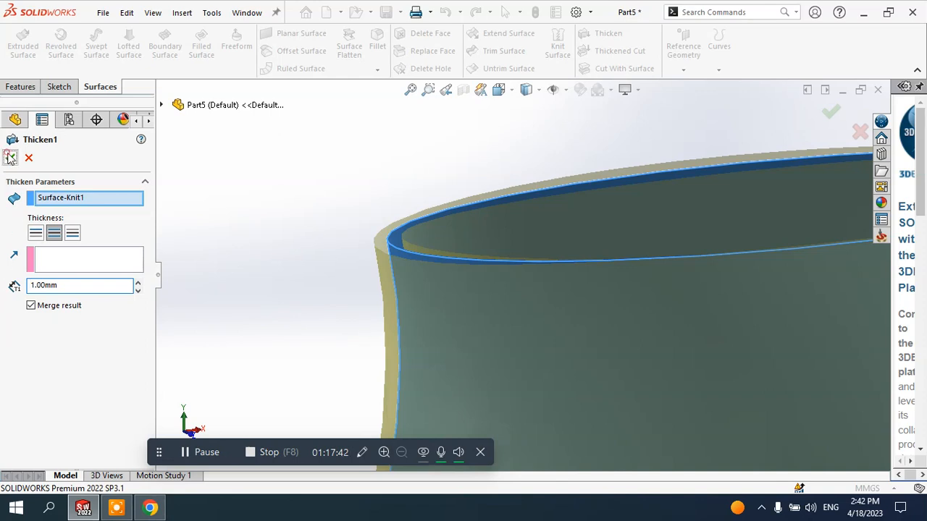
{"action": "key", "text": "Return"}
Examine the thinner neck rim and the overall shape of the bottle
{"action": "scroll", "coordinate": [331, 209], "scroll_direction": "up", "scroll_amount": 10}
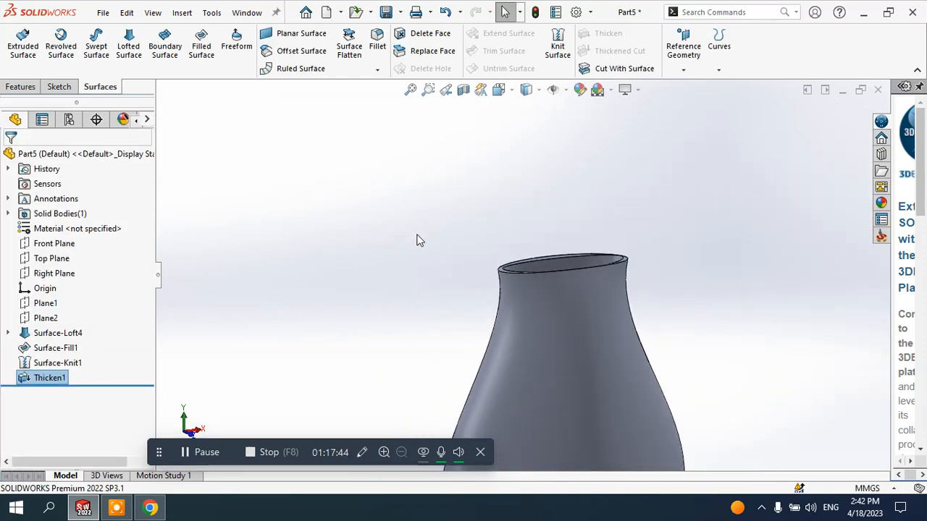
{"action": "scroll", "coordinate": [583, 310], "scroll_direction": "up", "scroll_amount": 2}
{"action": "middle_click_drag", "start_coordinate": [591, 327], "coordinate": [555, 320]}
{"action": "scroll", "coordinate": [554, 337], "scroll_direction": "down", "scroll_amount": 3}
{"action": "scroll", "coordinate": [580, 326], "scroll_direction": "up", "scroll_amount": 2}
{"action": "scroll", "coordinate": [578, 324], "scroll_direction": "down", "scroll_amount": 2}
{"action": "scroll", "coordinate": [554, 321], "scroll_direction": "up", "scroll_amount": 3}
{"action": "scroll", "coordinate": [551, 317], "scroll_direction": "down", "scroll_amount": 3}
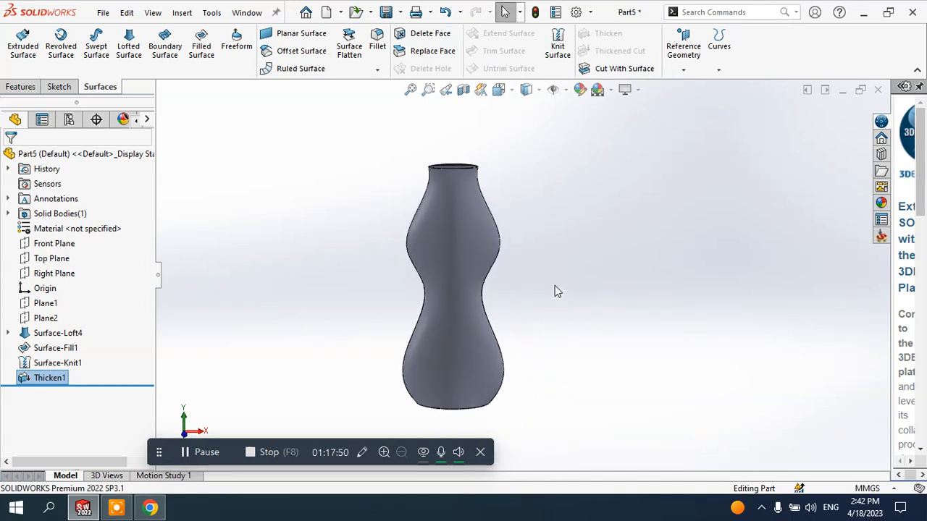